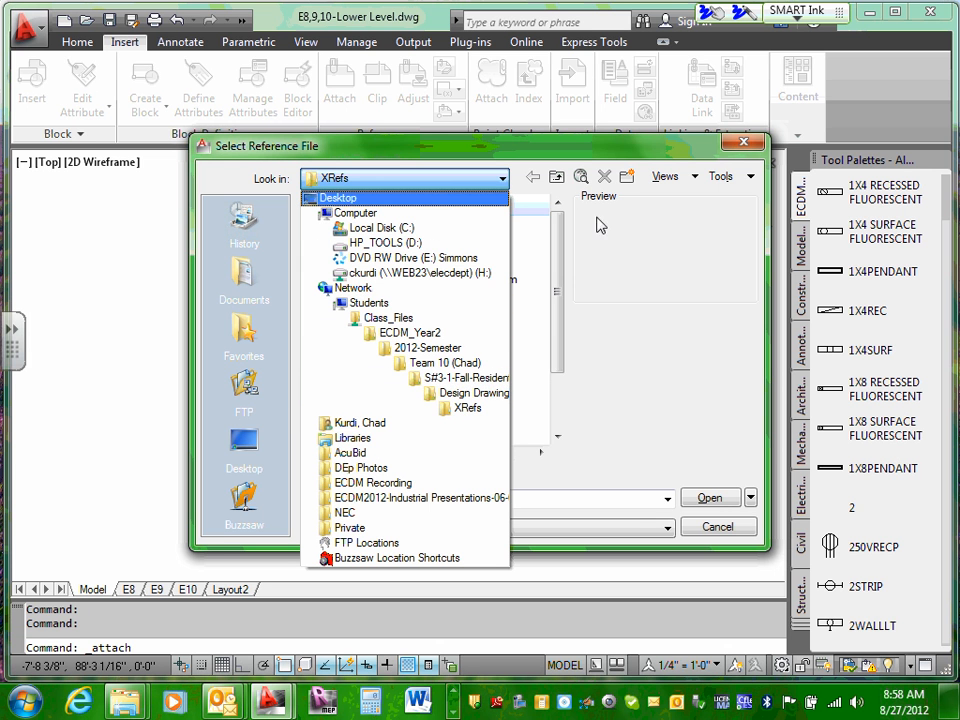
Step: Attach the 2008ECDM211-Lower Level drawing from the XRefs folder as an external reference at 0,0,0 with scale 1.00 and rotation 0
left_click(474, 176)
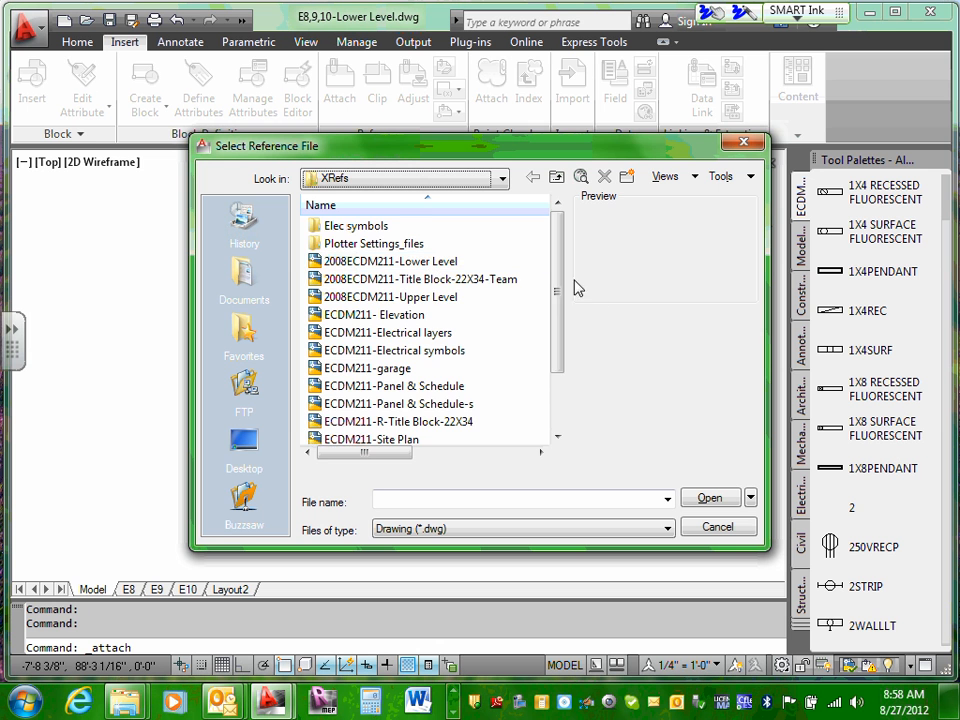
left_click_drag(559, 272, 565, 358)
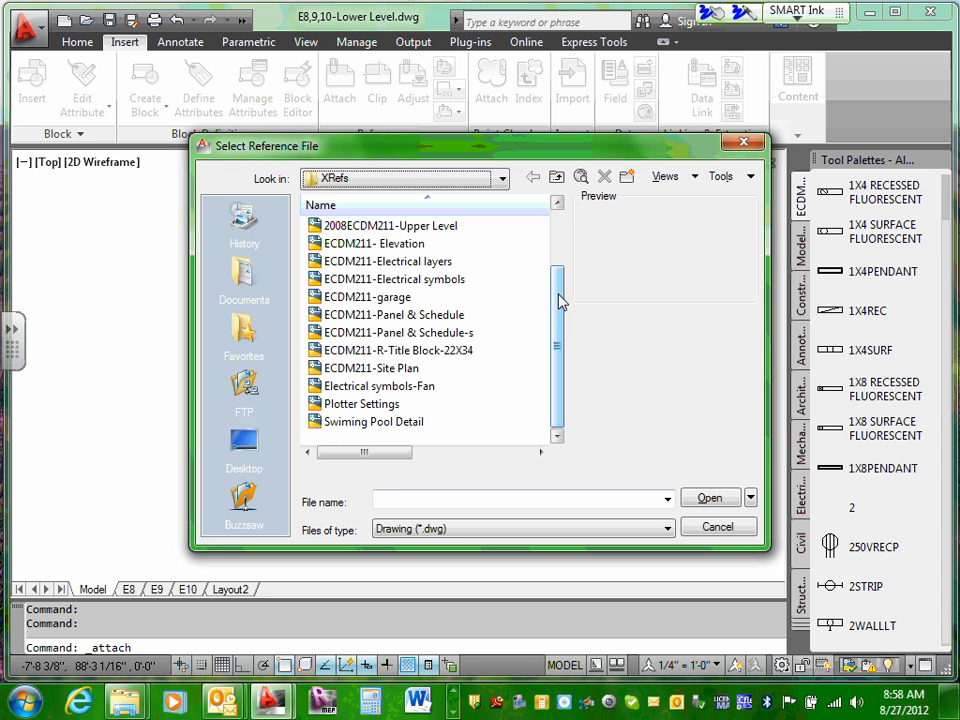
left_click_drag(559, 301, 557, 268)
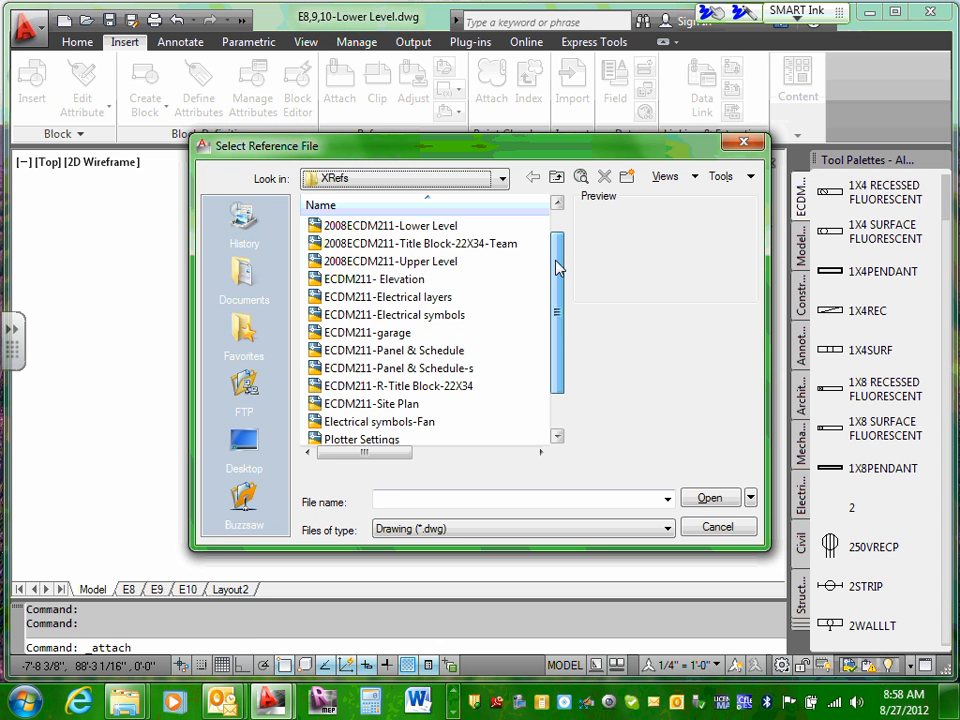
left_click(429, 228)
left_click(705, 498)
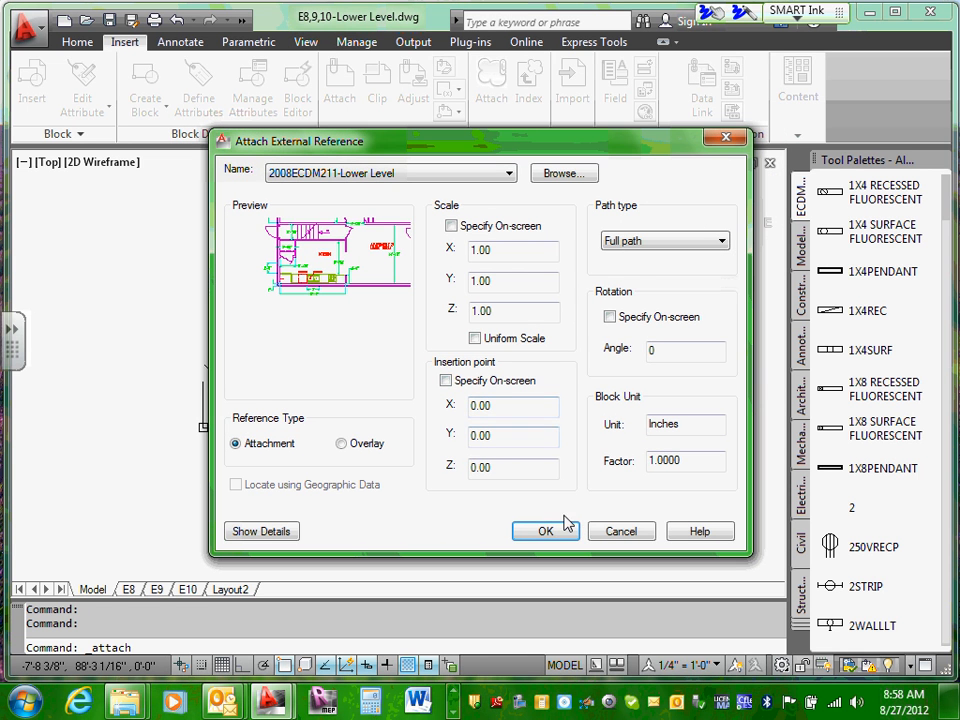
left_click(547, 531)
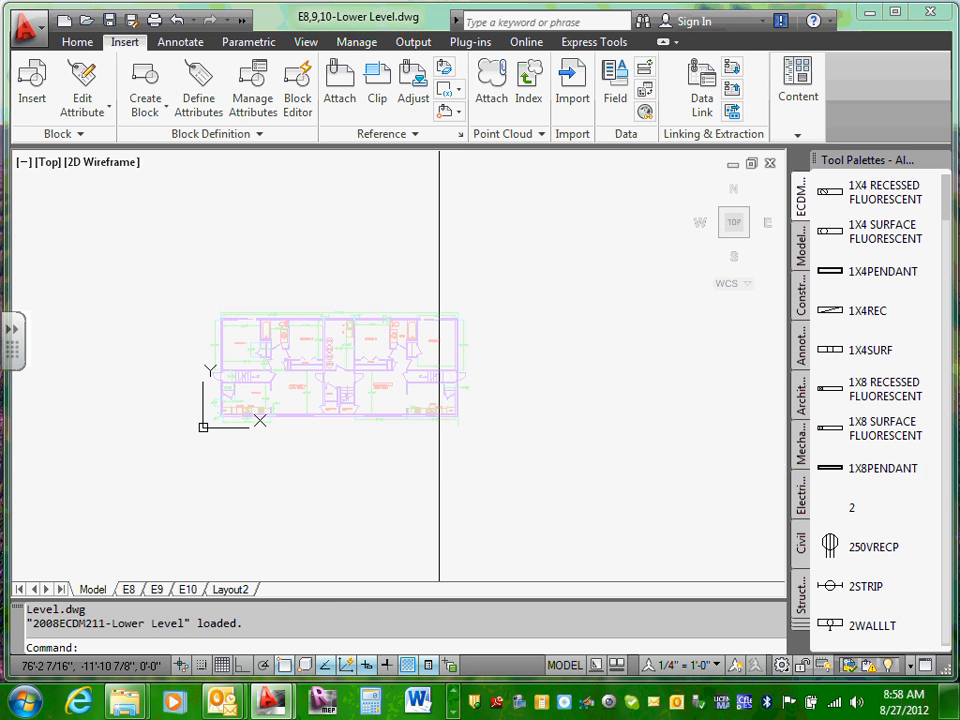
Step: Filter the layer list to the layers of the 2008ECDM211-Lower Level external reference
type("z")
key("Return")
type("e")
key("Return")
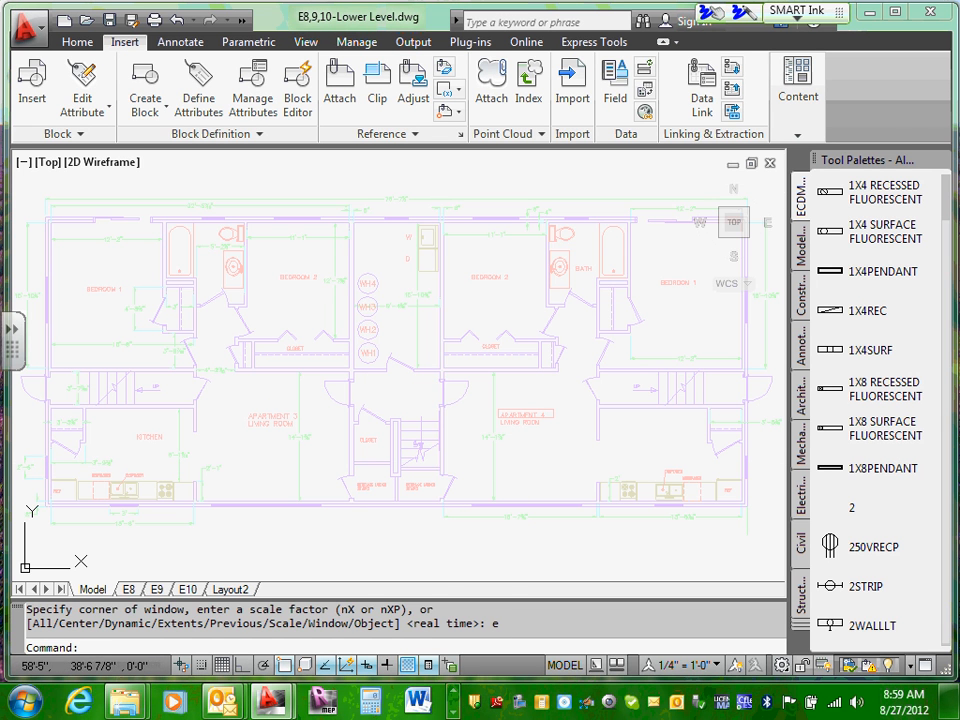
left_click(68, 46)
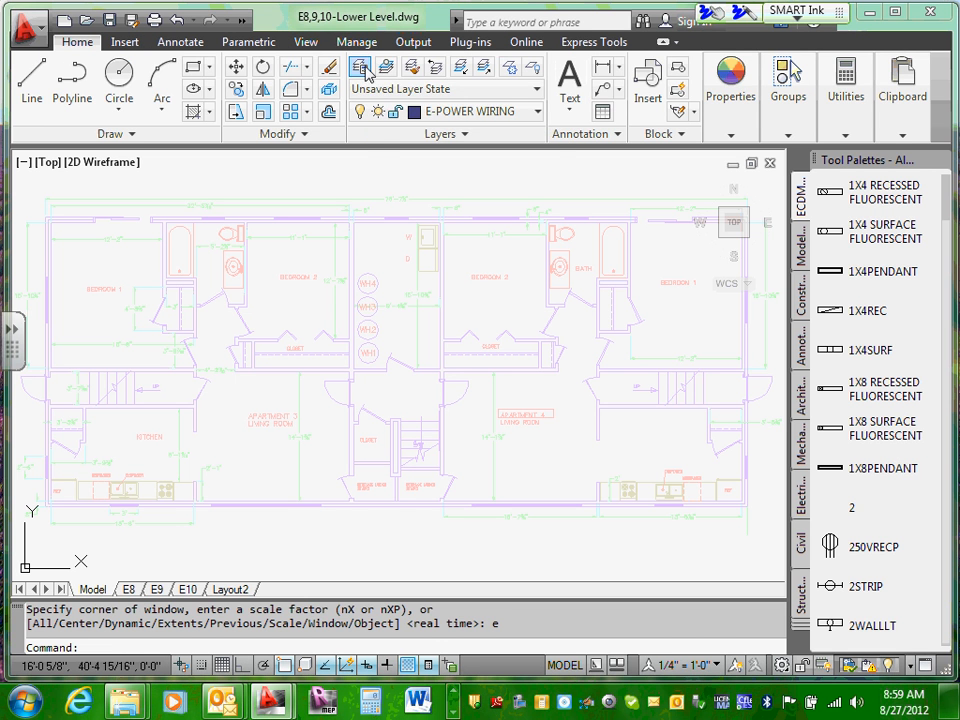
left_click(363, 71)
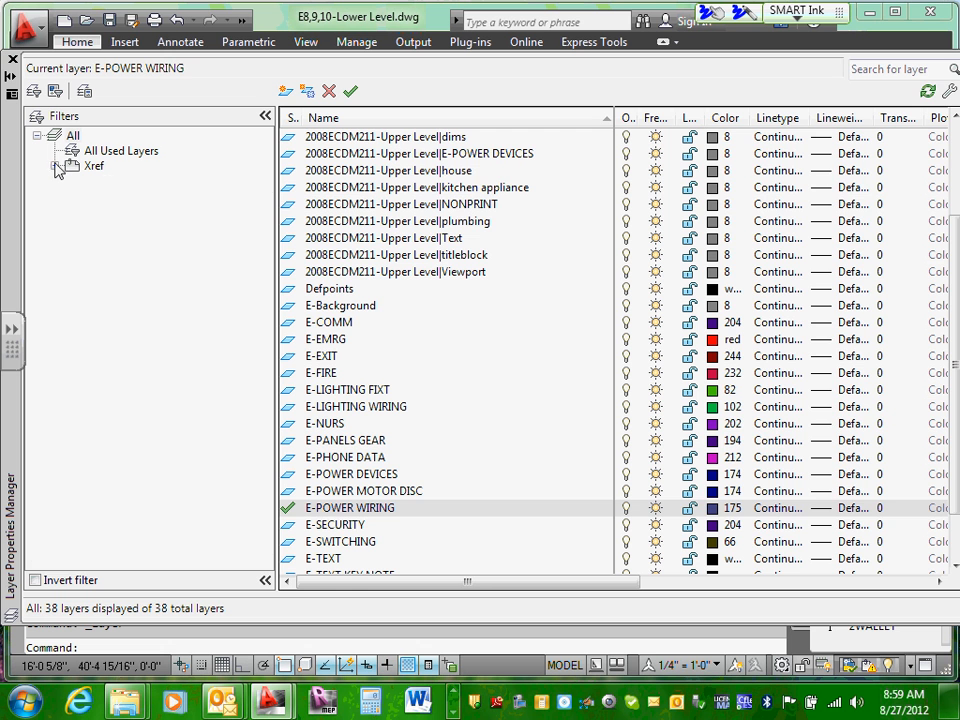
left_click(55, 167)
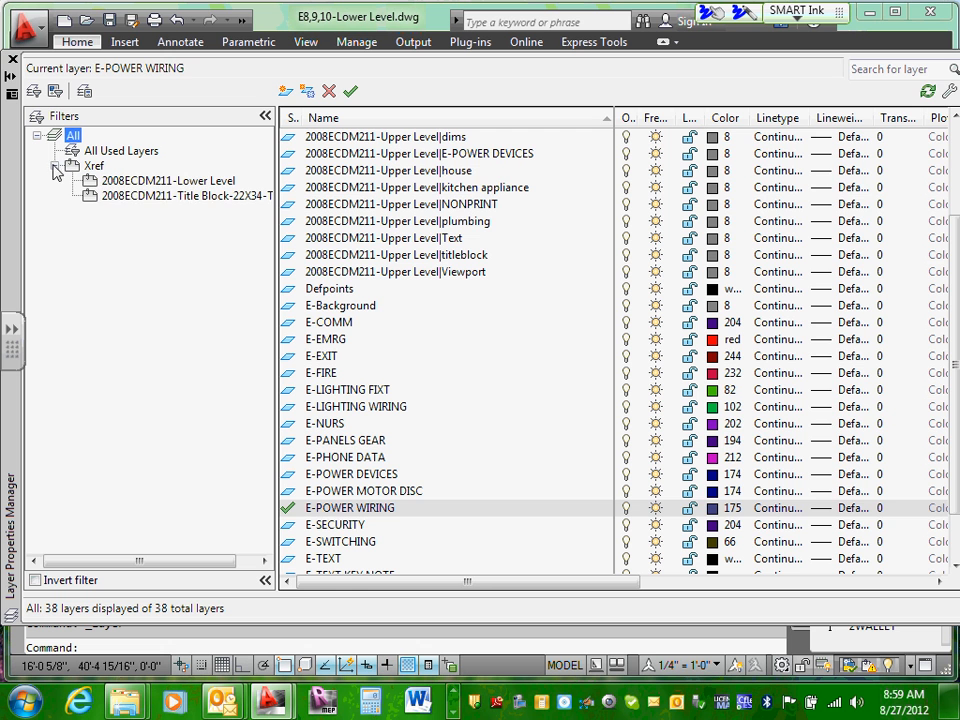
left_click(171, 197)
left_click(181, 181)
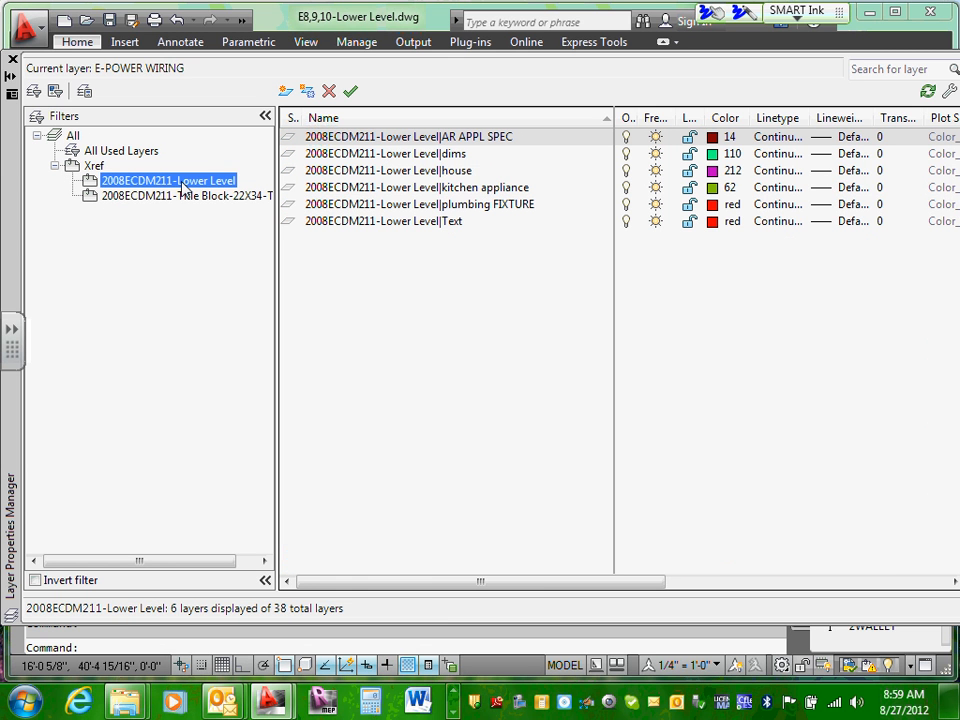
Step: Set the color of all 2008ECDM211-Lower Level layers to 8, restore the full layer list and close the layer manager
left_click(414, 224, "shift")
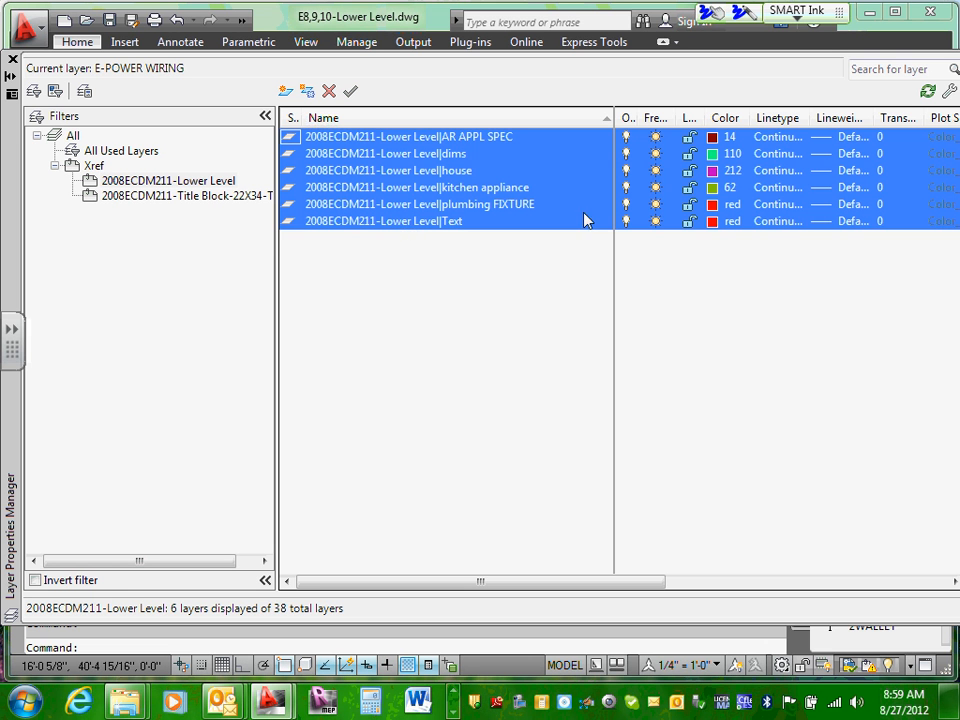
left_click(735, 206)
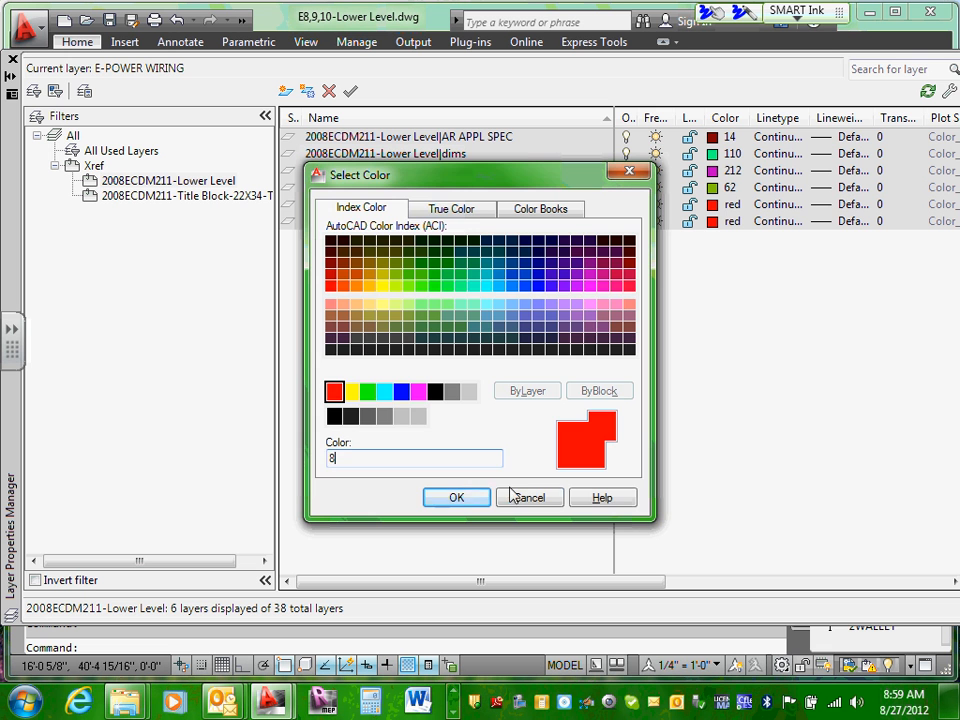
left_click(481, 497)
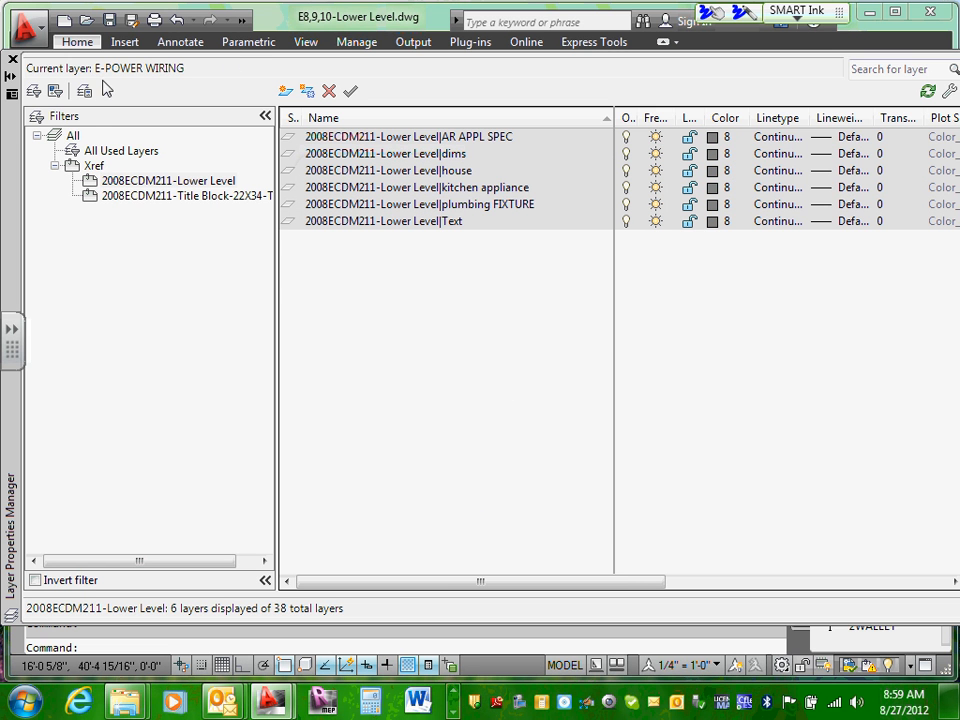
left_click(75, 136)
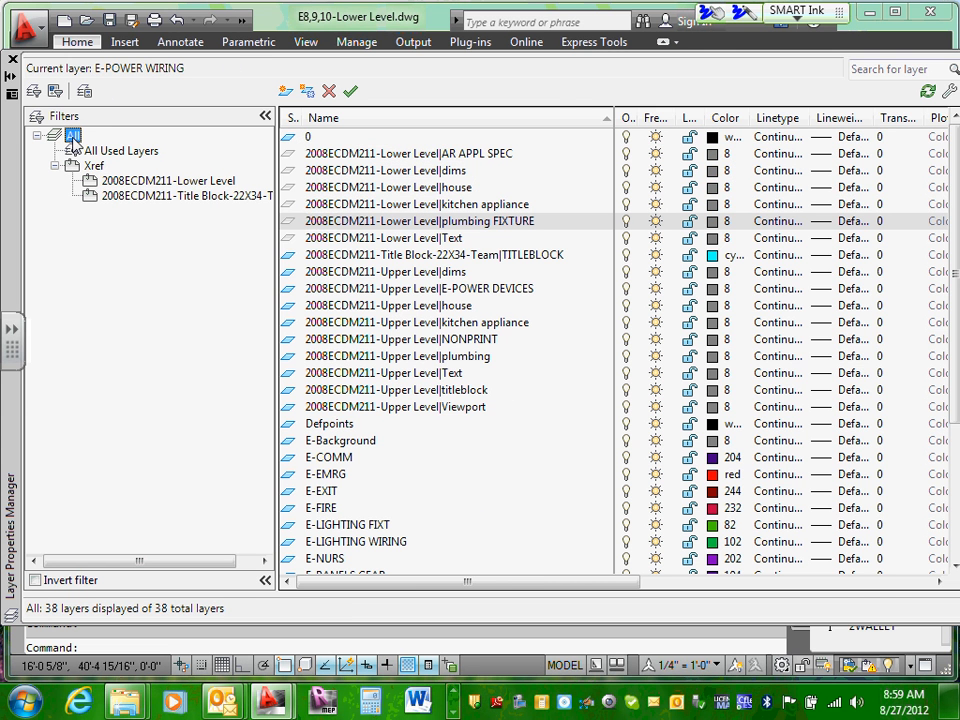
left_click(13, 60)
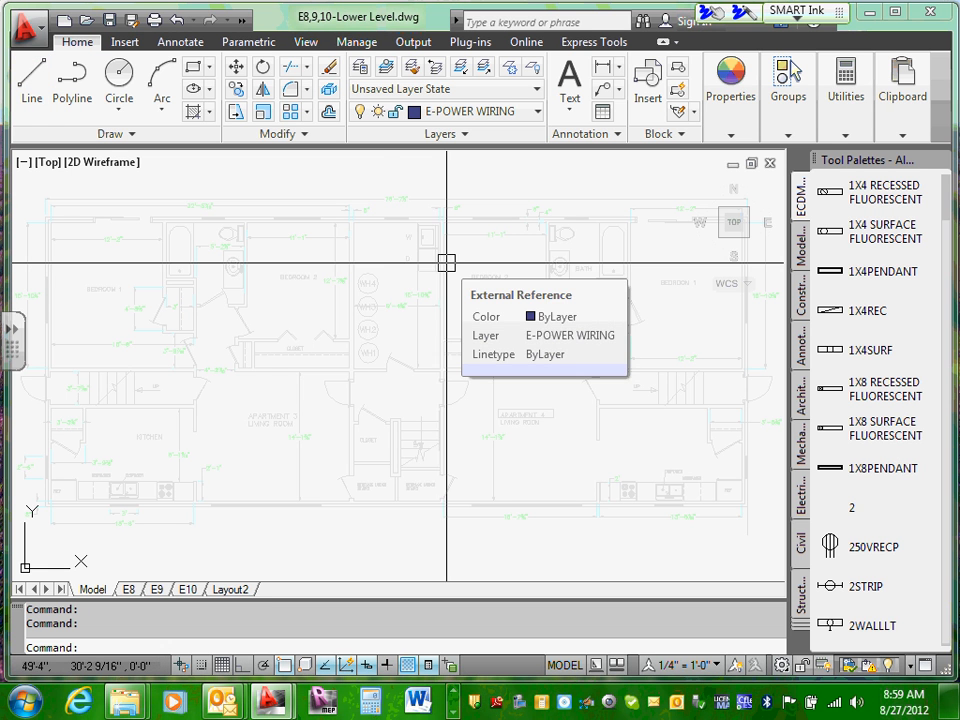
scroll(366, 371, "down", 3)
scroll(366, 370, "up", 5)
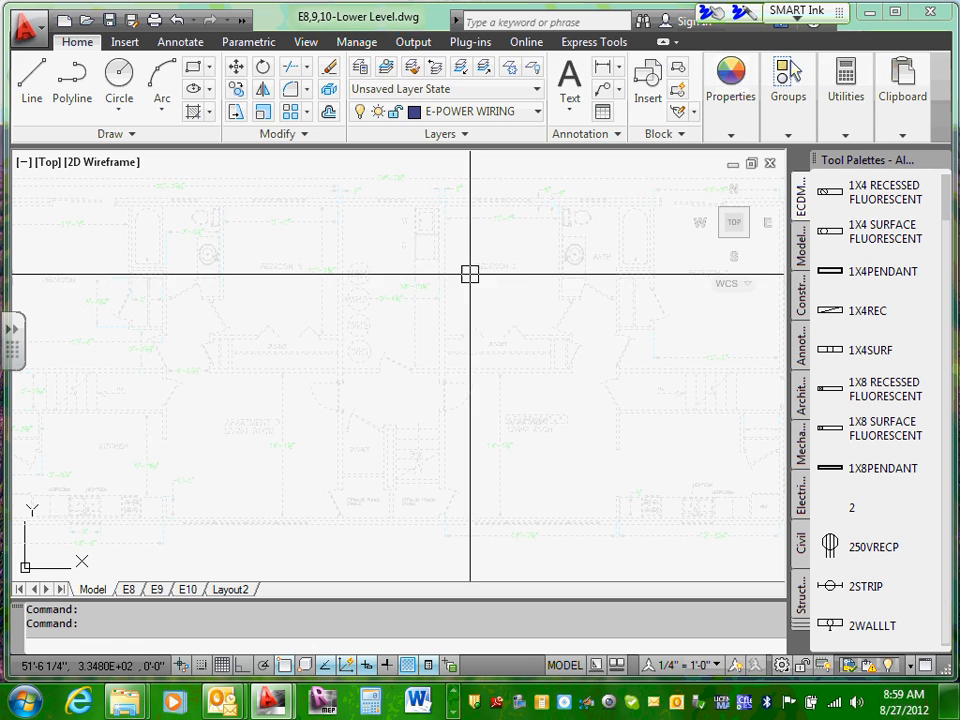
left_click(470, 273)
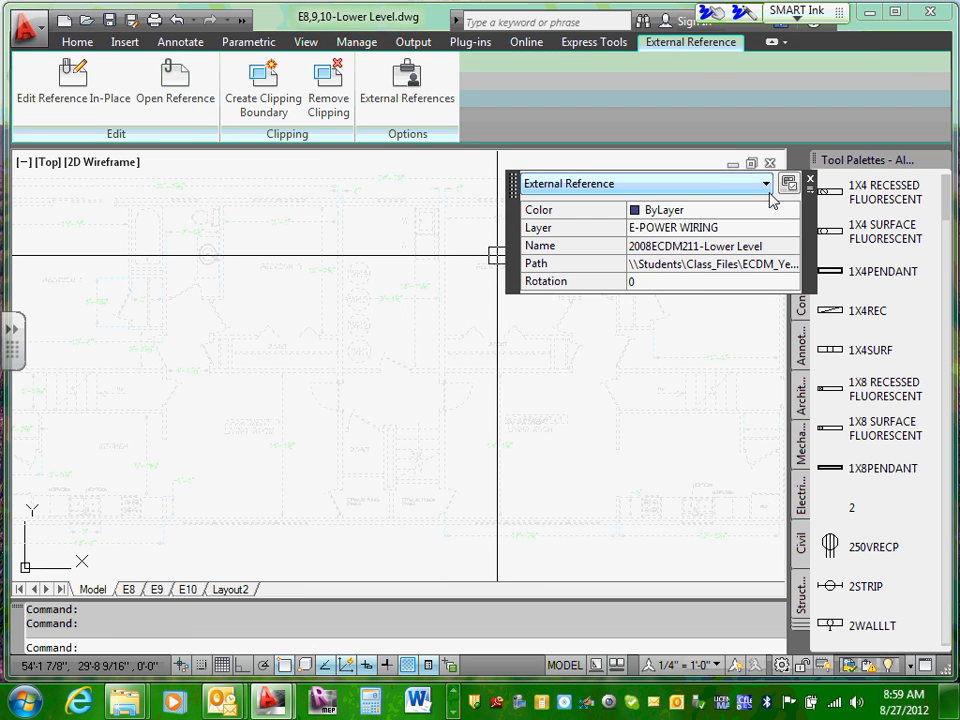
key("Escape")
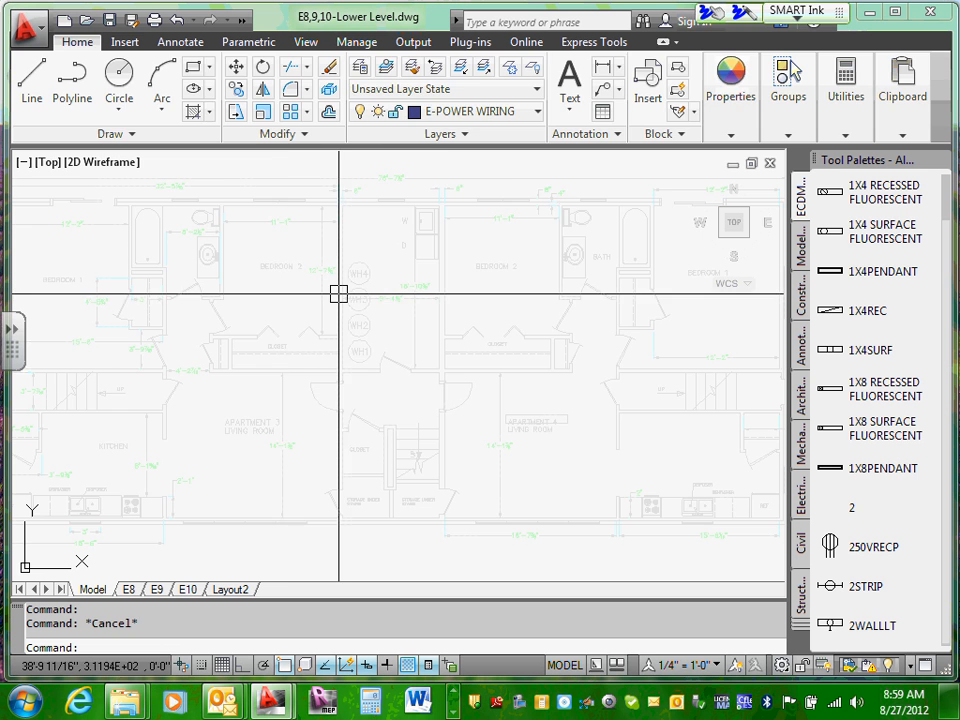
Step: Move the attached lower level floor plan reference to the E-Background layer
left_click(338, 294)
left_click(77, 41)
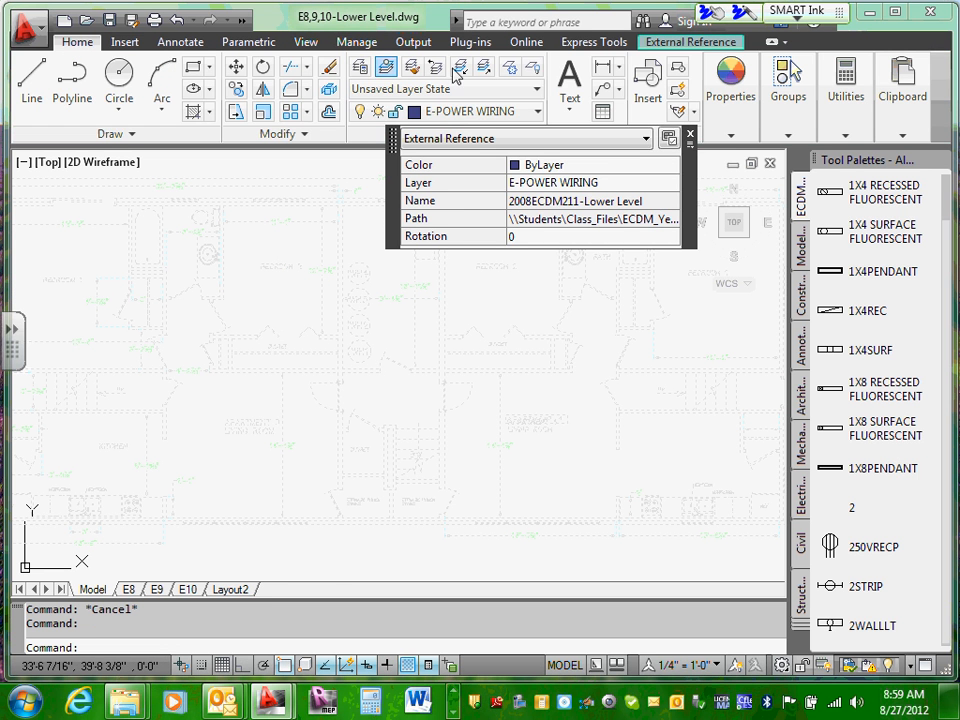
left_click(539, 113)
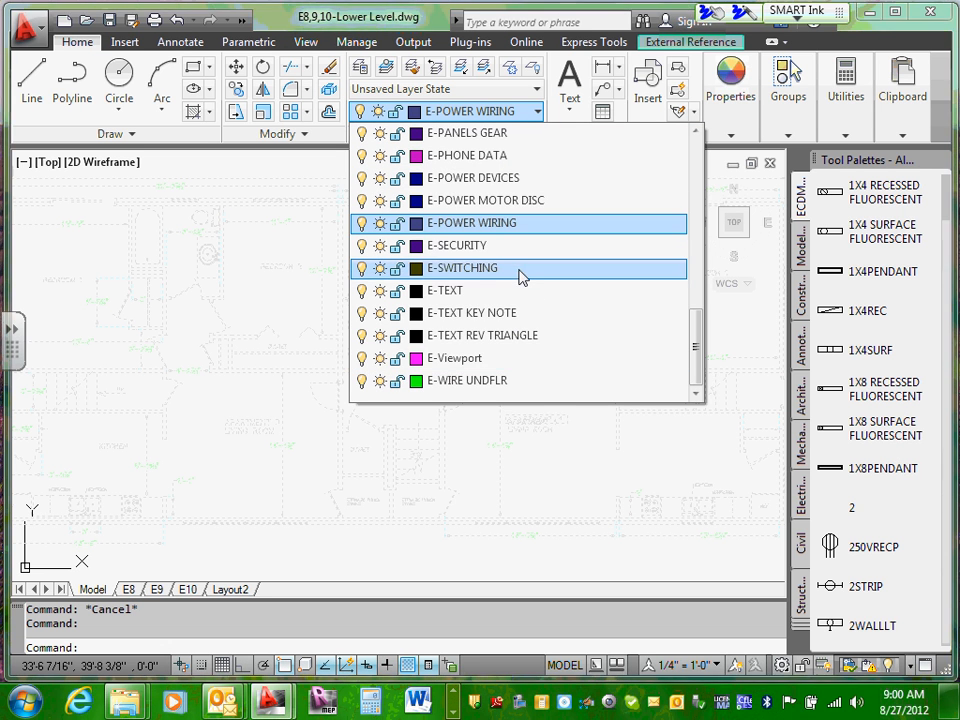
scroll(520, 277, "up", 5)
left_click(489, 158)
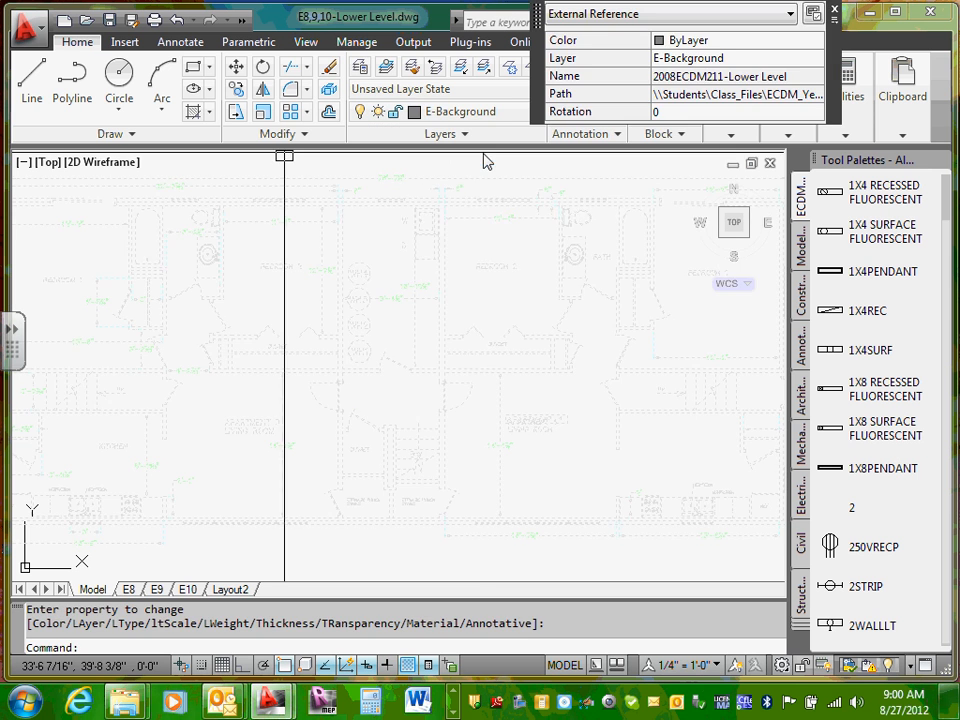
key("Escape")
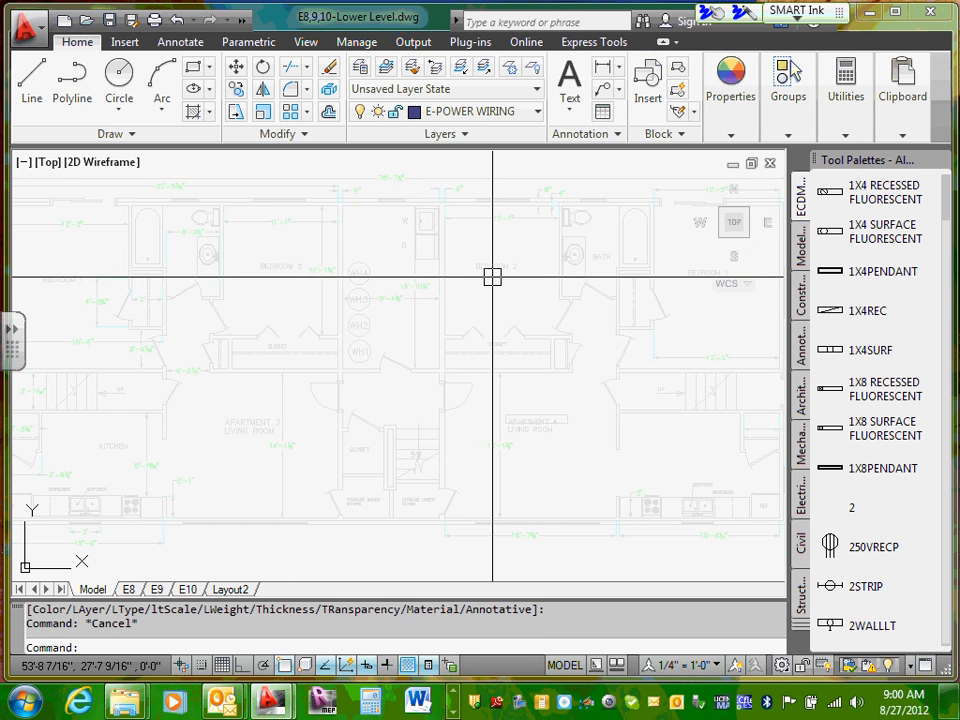
Step: Check the layer assignment of the lower level floor plan reference, leaving it deselected
left_click(435, 258)
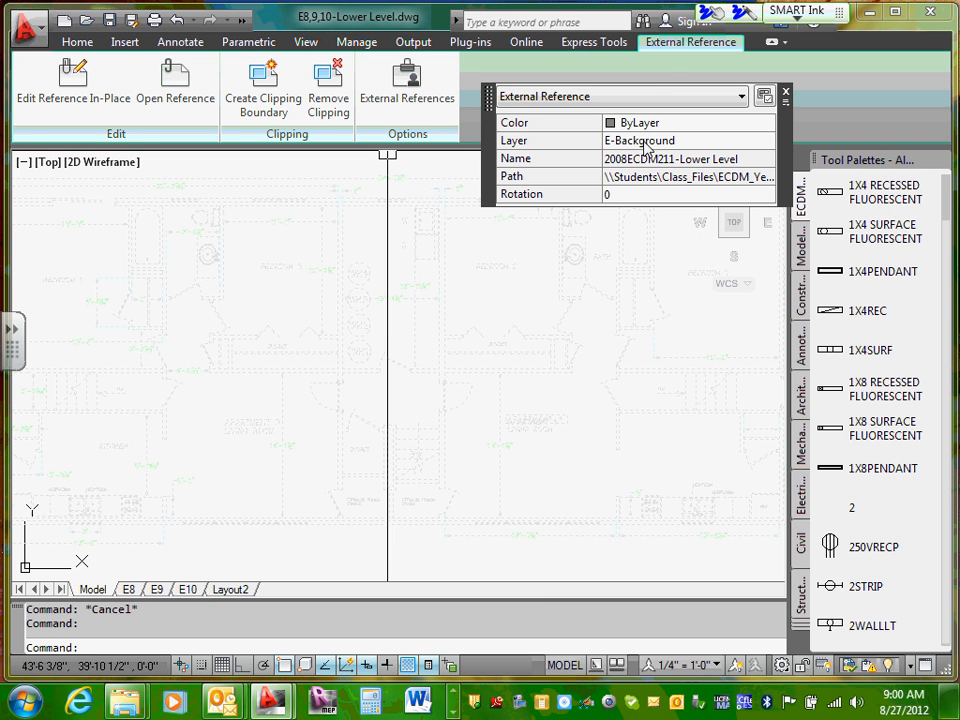
left_click(80, 44)
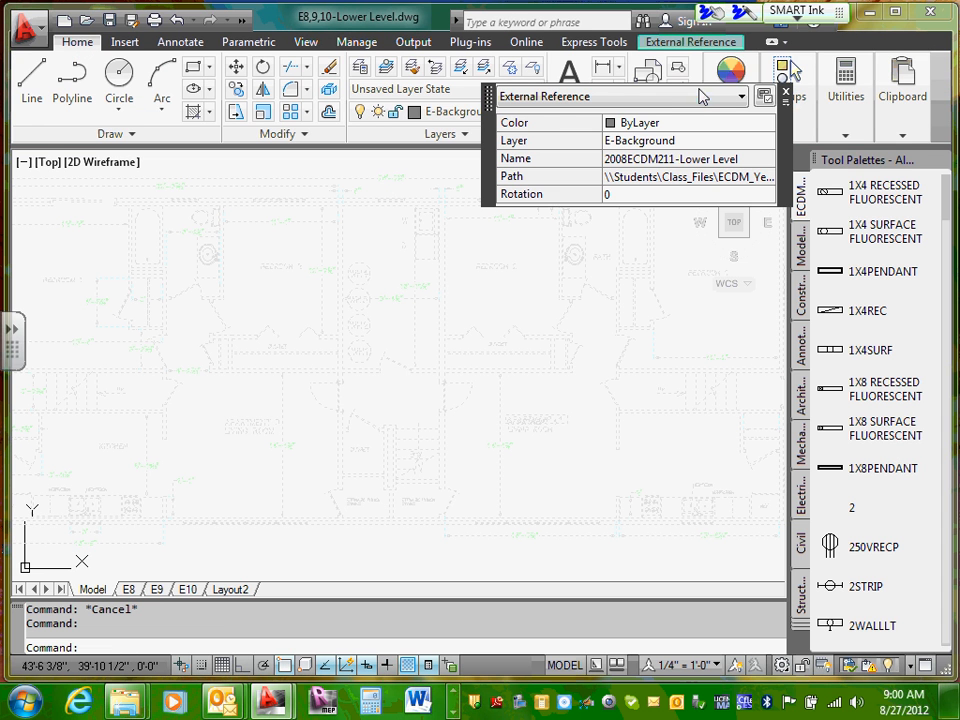
left_click(787, 92)
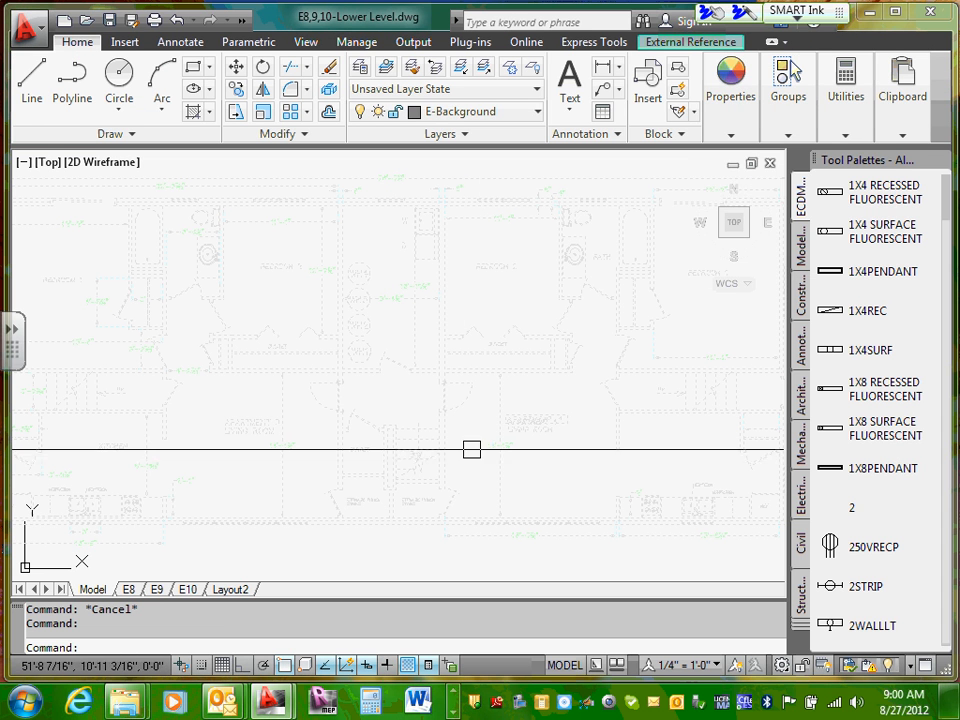
key("Escape")
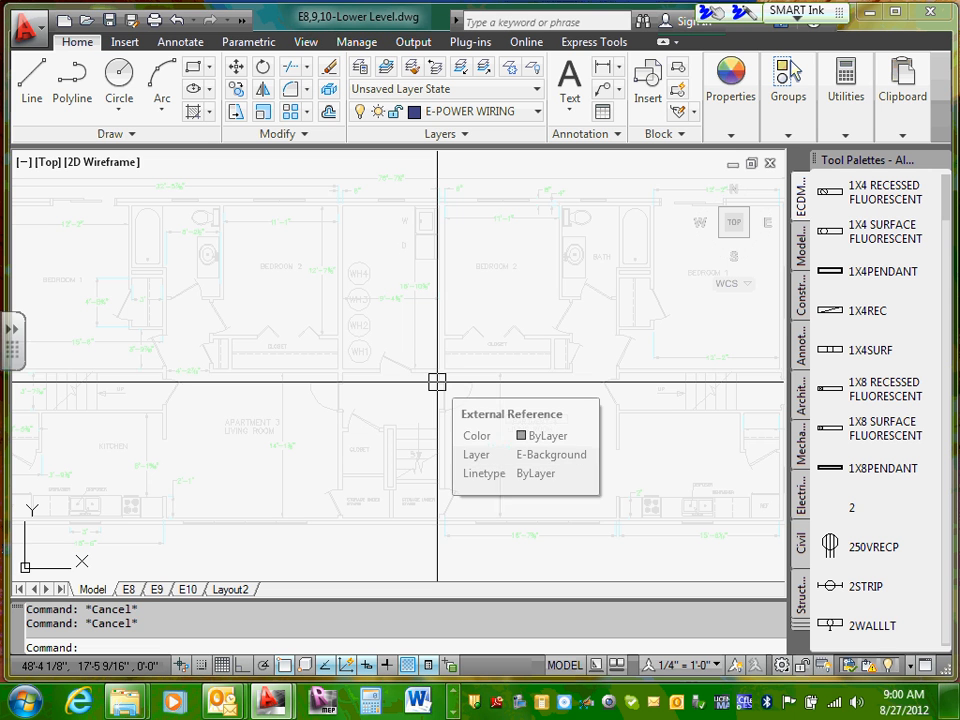
Step: Examine the floor plan and viewport lock on layout E8, returning to paper space
left_click(128, 589)
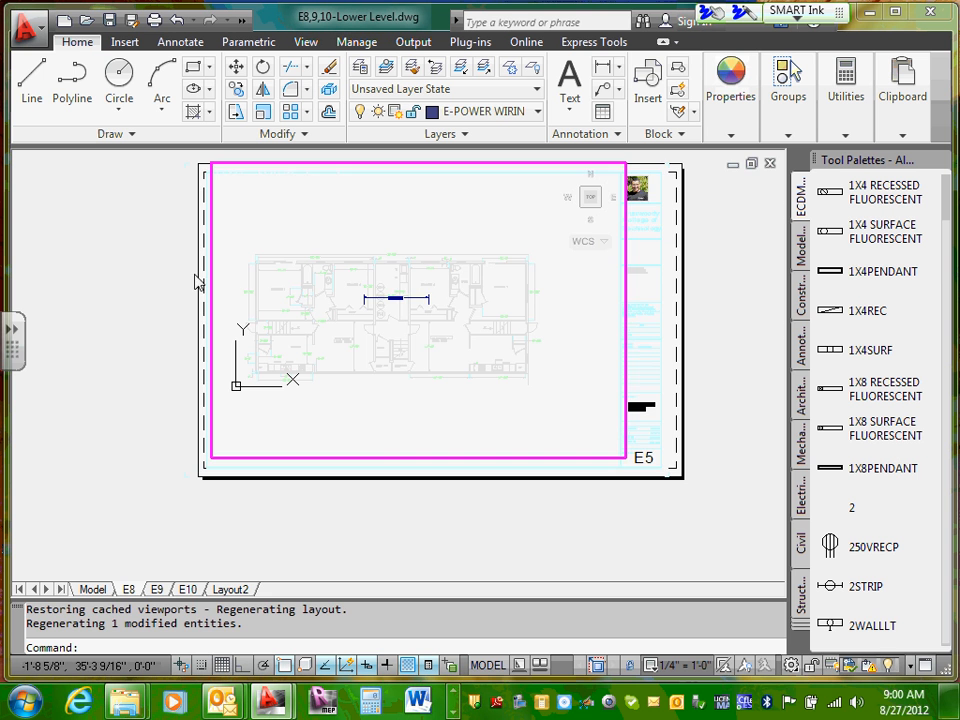
scroll(374, 279, "down", 4)
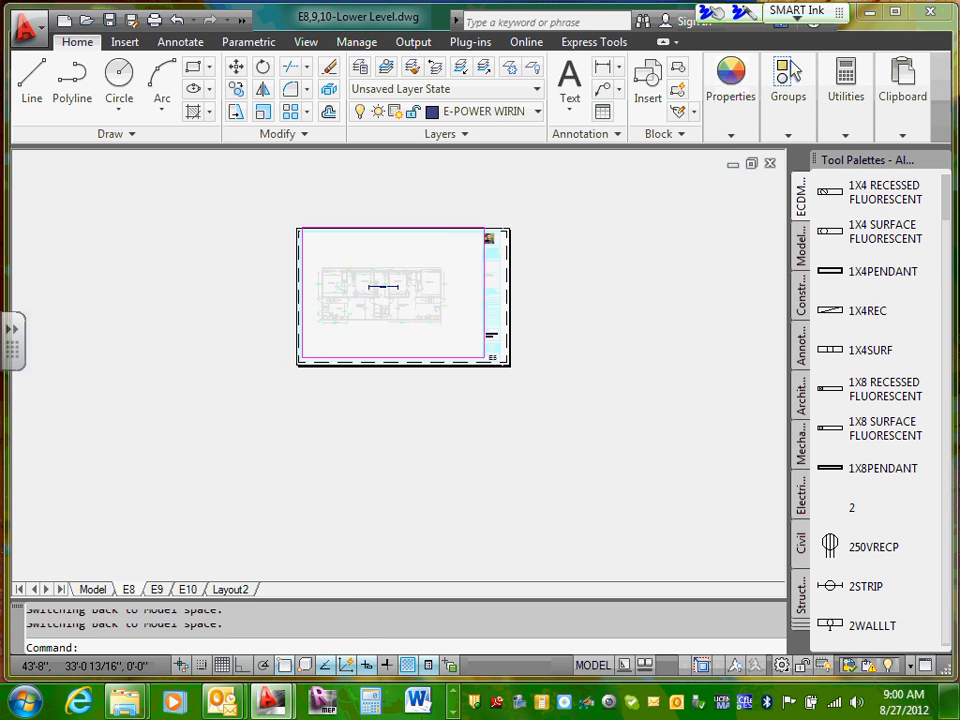
scroll(379, 272, "up", 5)
scroll(395, 311, "down", 3)
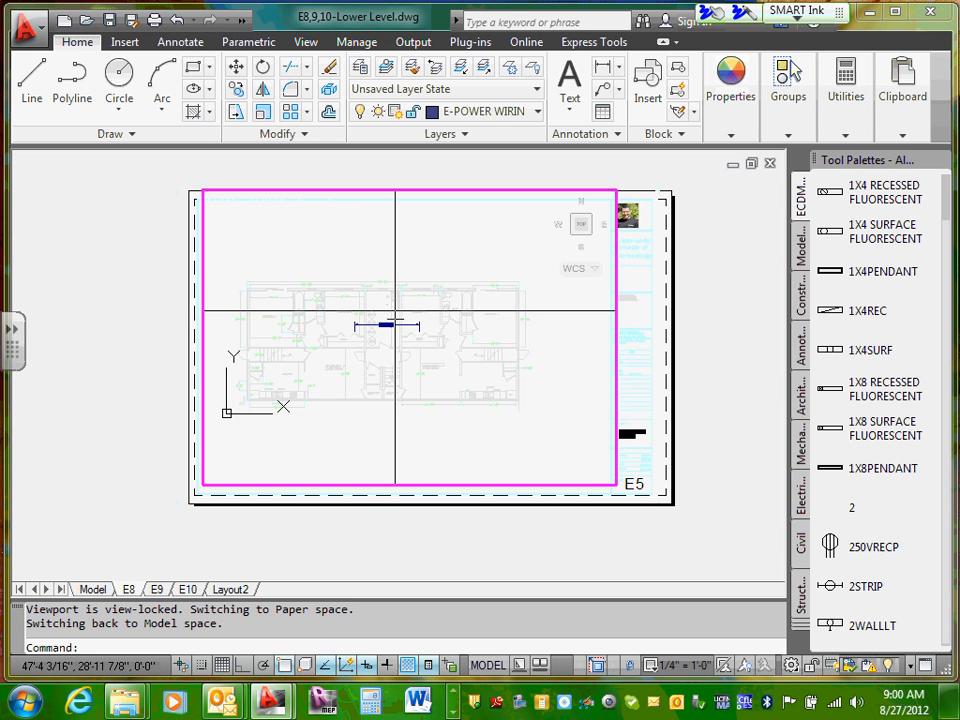
double_click(193, 312)
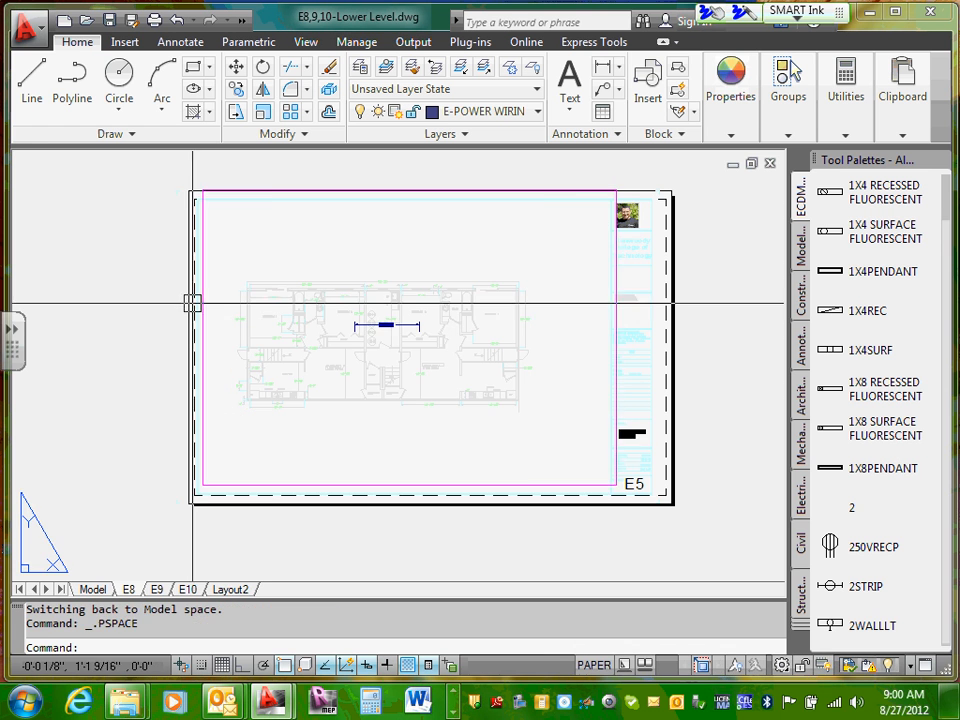
Step: Examine the floor plan on layout E9 and check its viewport lock from model space
left_click(156, 589)
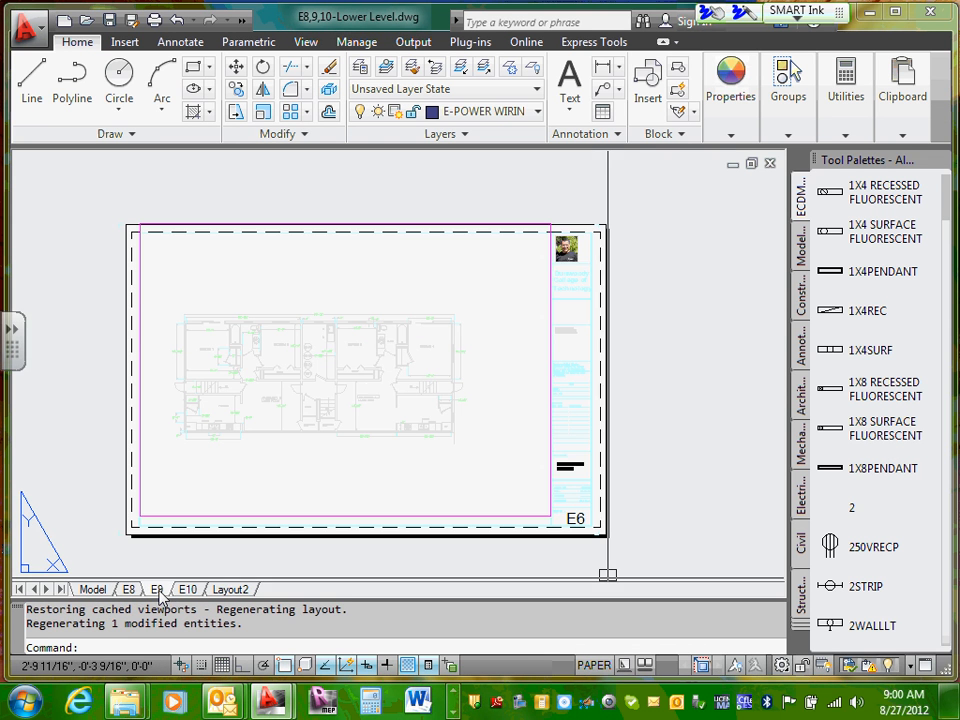
double_click(388, 281)
scroll(388, 285, "down", 5)
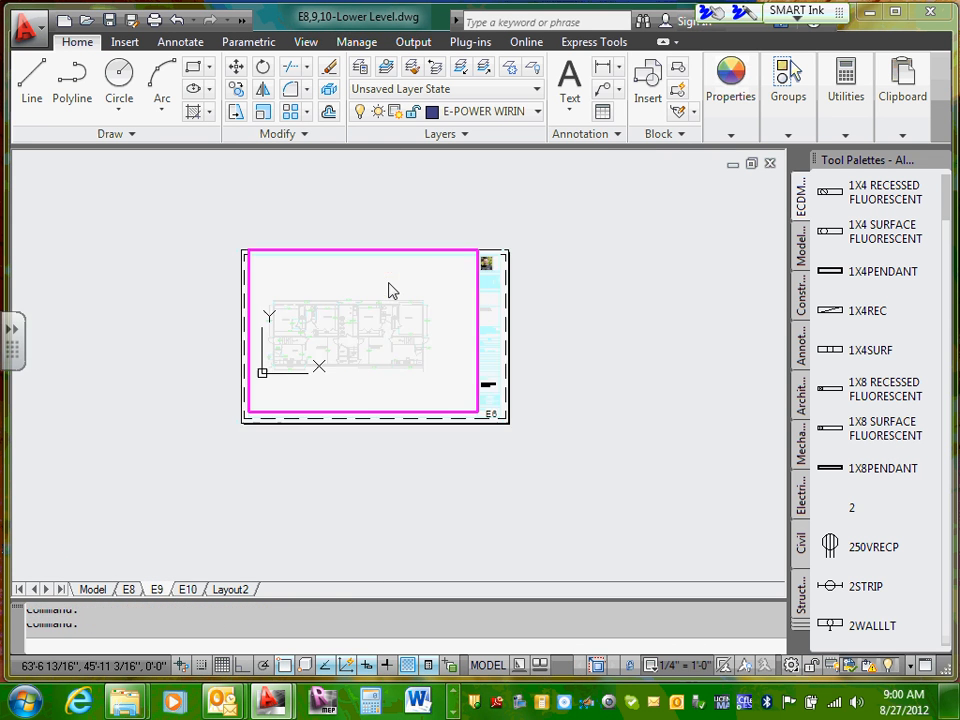
Step: Examine the floor plan on layout E10 and check its viewport lock from model space
left_click(189, 589)
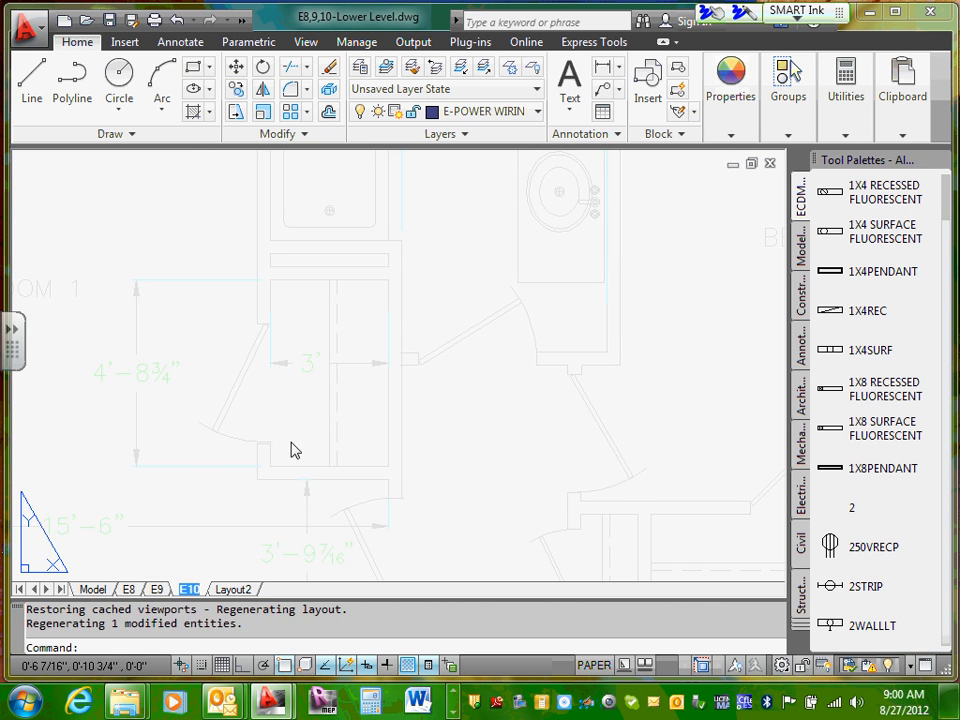
left_click(294, 389)
scroll(297, 389, "down", 10)
scroll(297, 389, "up", 6)
double_click(328, 384)
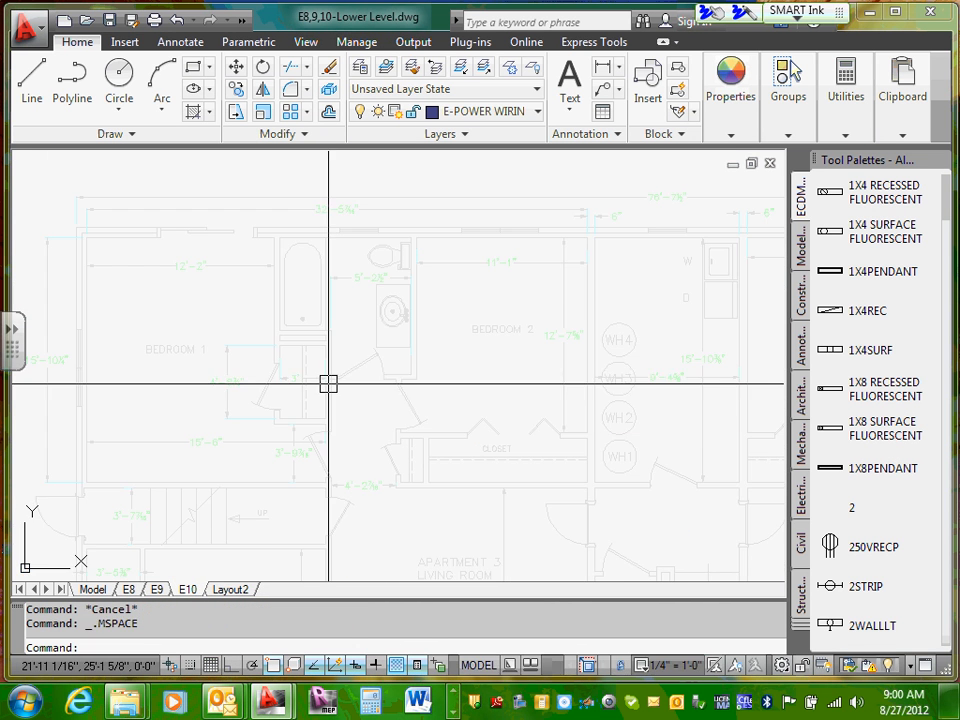
scroll(328, 384, "down", 8)
scroll(328, 384, "up", 5)
scroll(328, 384, "down", 7)
scroll(328, 384, "up", 4)
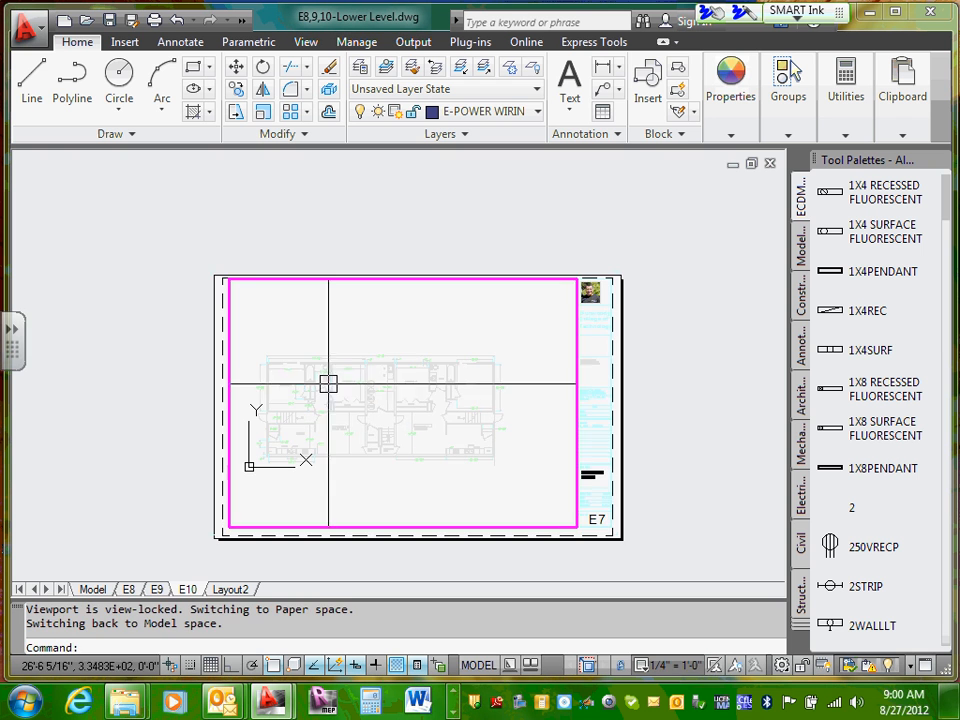
Step: Return to model space and check which layer the lower level floor plan reference is on
left_click(93, 589)
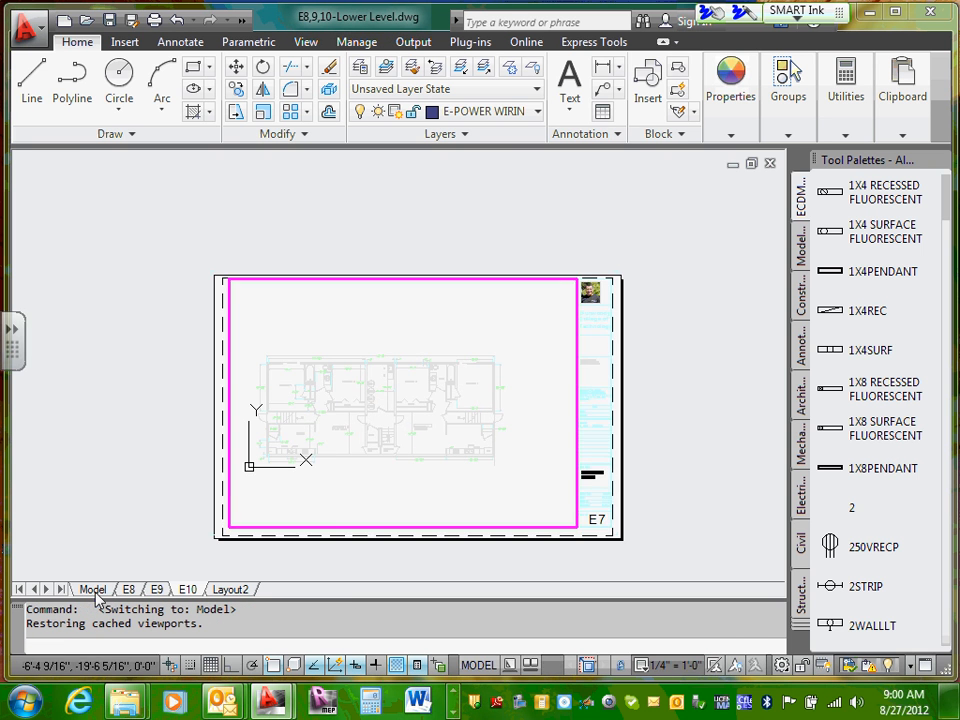
scroll(345, 377, "down", 3)
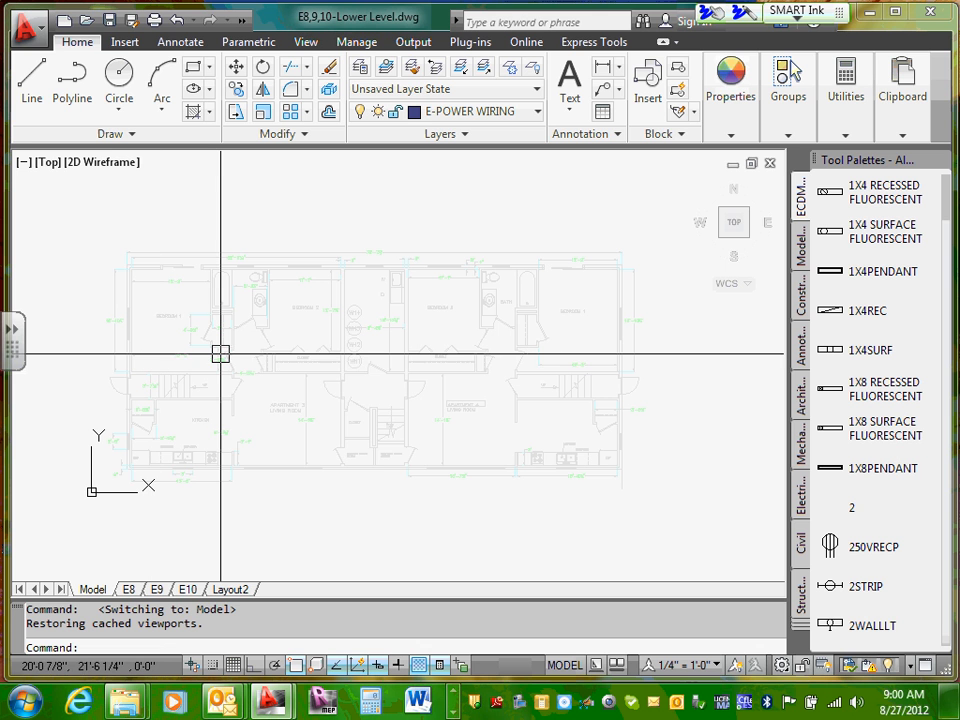
mouse_move(220, 354)
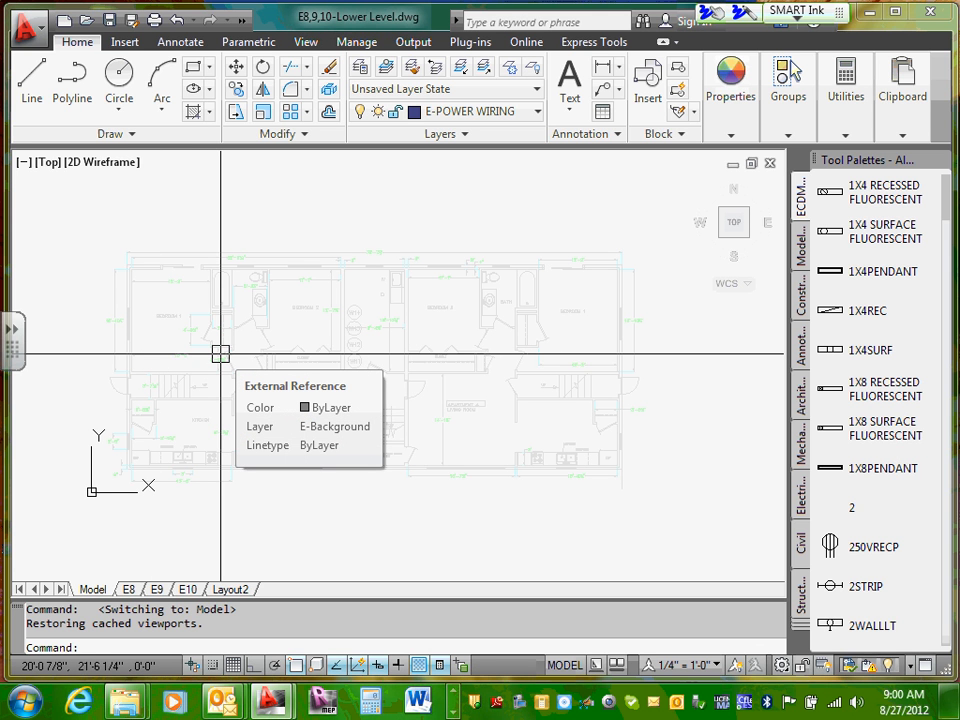
left_click(731, 95)
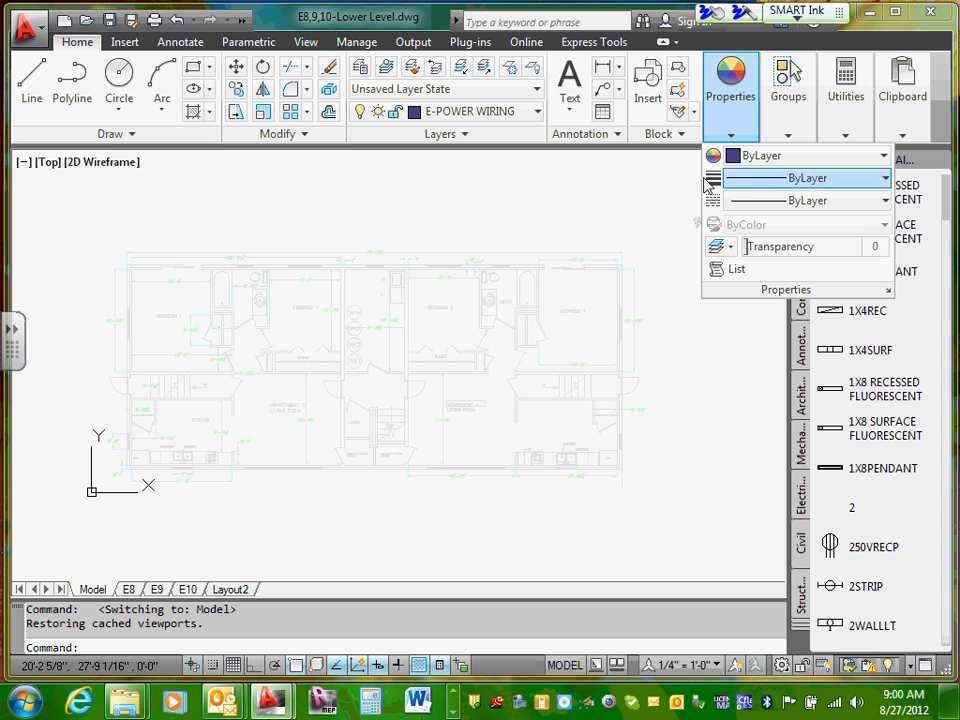
left_click(581, 190)
left_click(583, 177)
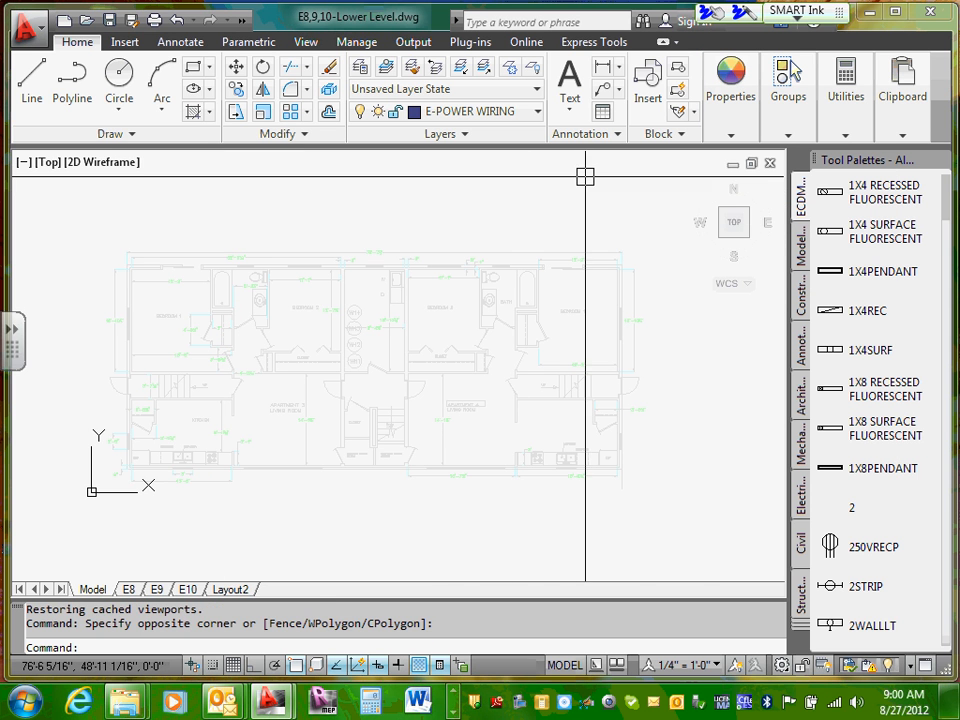
Step: Switch from the lower level drawing to a maximized E5,6,7-Upper Level.dwg, closing the tool palettes
left_click(732, 165)
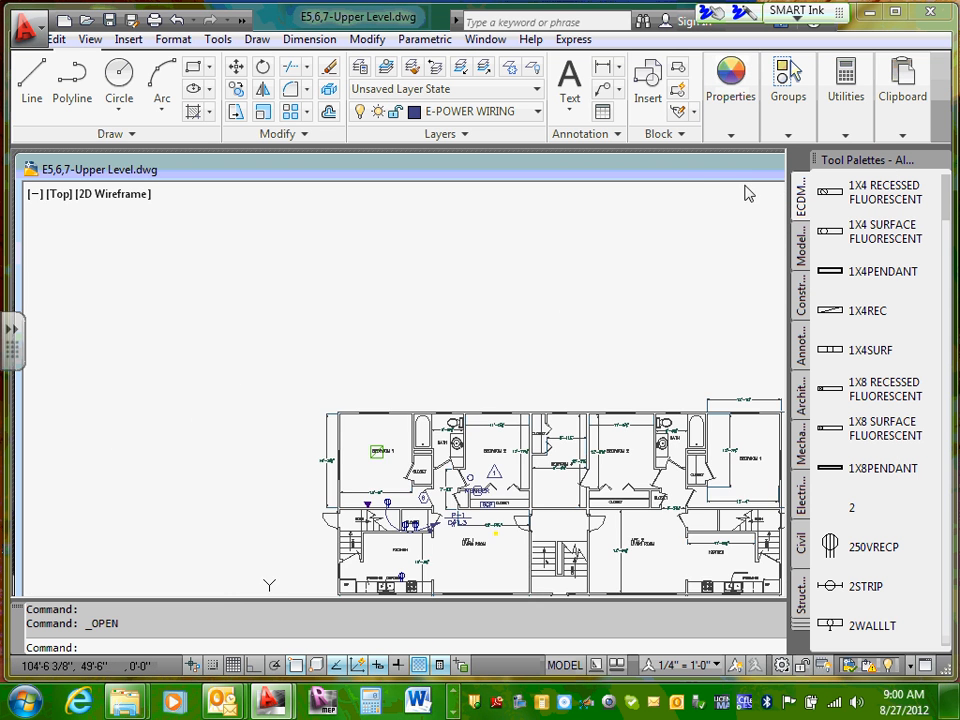
left_click_drag(739, 168, 589, 191)
left_click(750, 192)
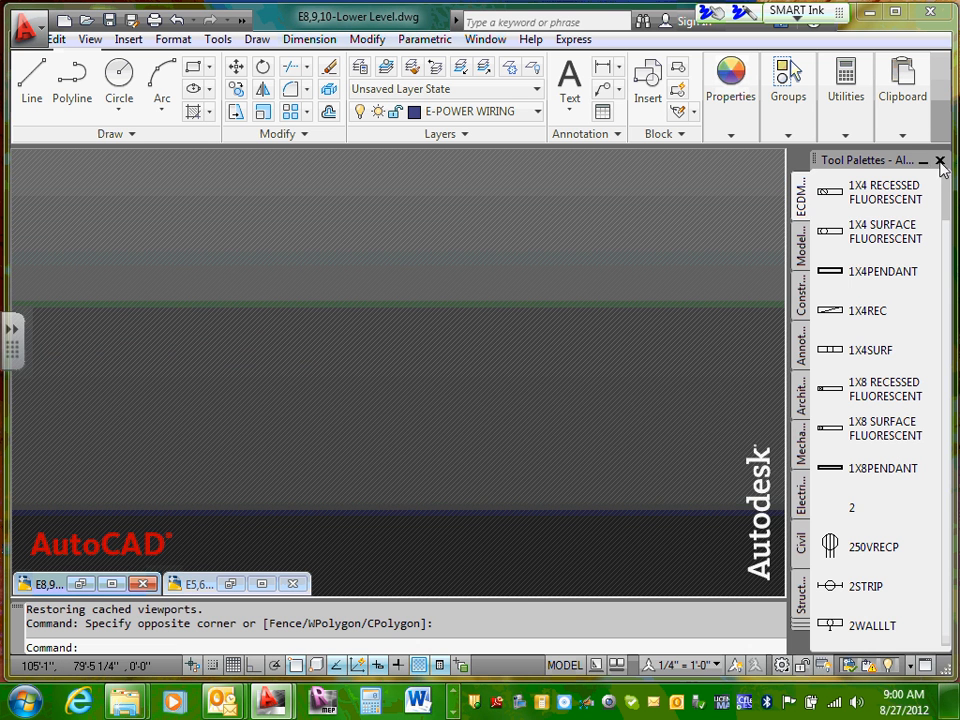
left_click(940, 161)
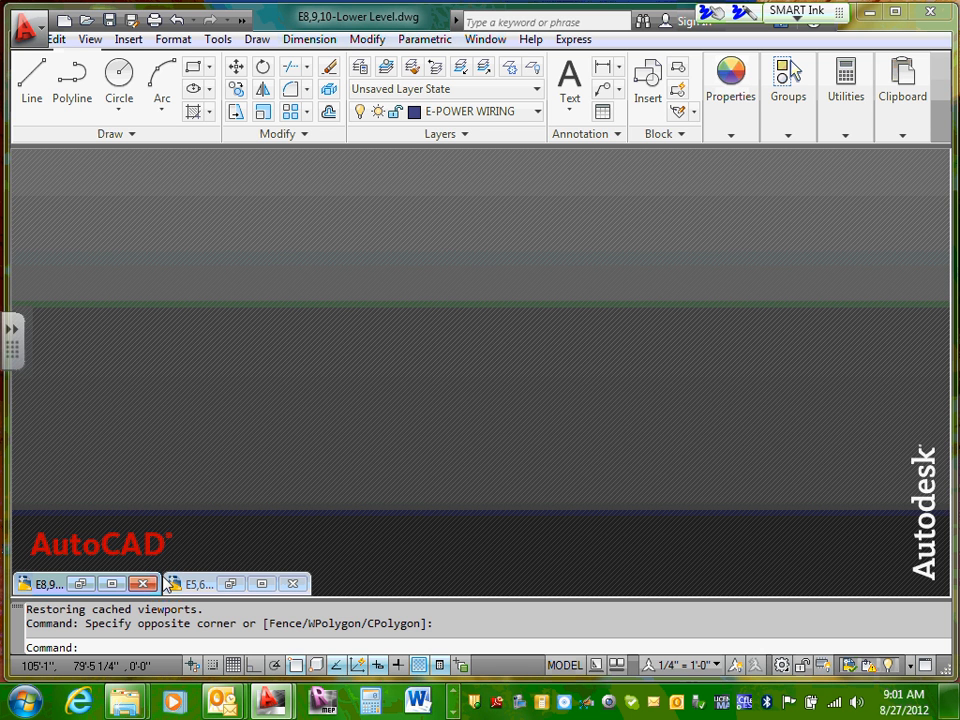
left_click(261, 583)
Step: Examine the Apt. 1 side of the upper level plan and the central stairwell between the two apartments
scroll(396, 350, "up", 3)
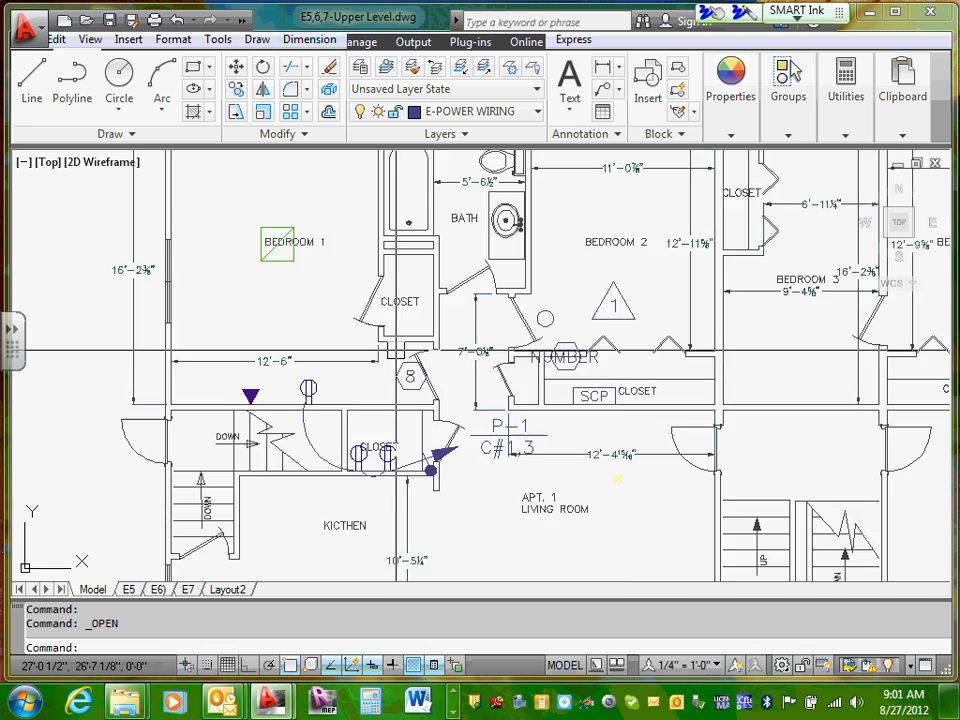
scroll(400, 343, "down", 4)
scroll(415, 317, "up", 5)
scroll(429, 326, "up", 2)
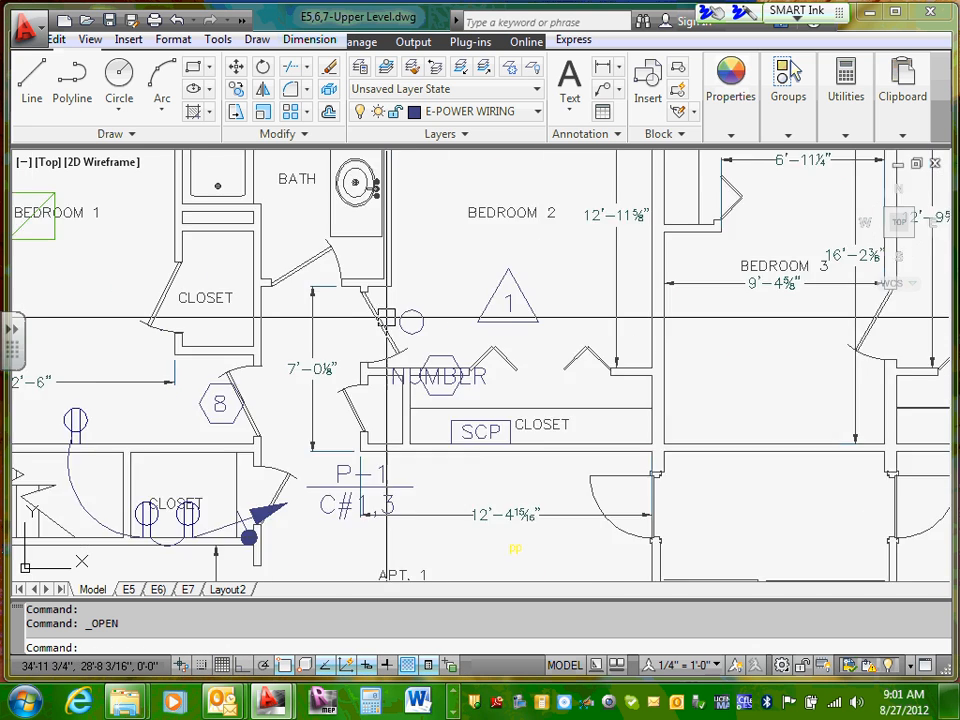
scroll(500, 370, "down", 6)
scroll(523, 387, "up", 5)
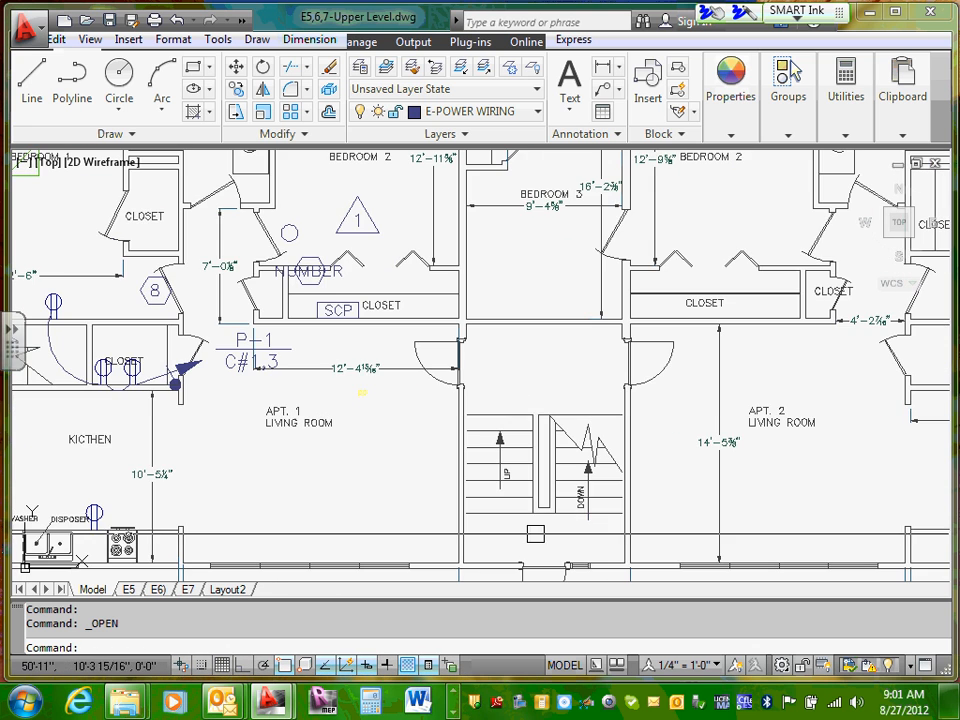
middle_click_drag(526, 493, 444, 401)
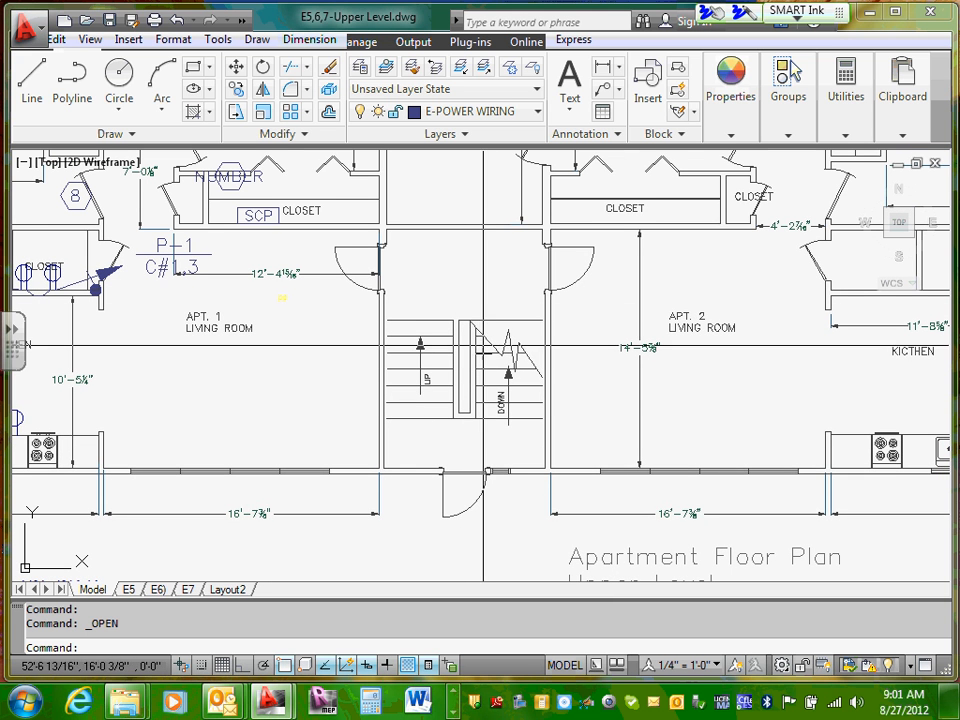
scroll(488, 478, "up", 3)
scroll(476, 468, "down", 5)
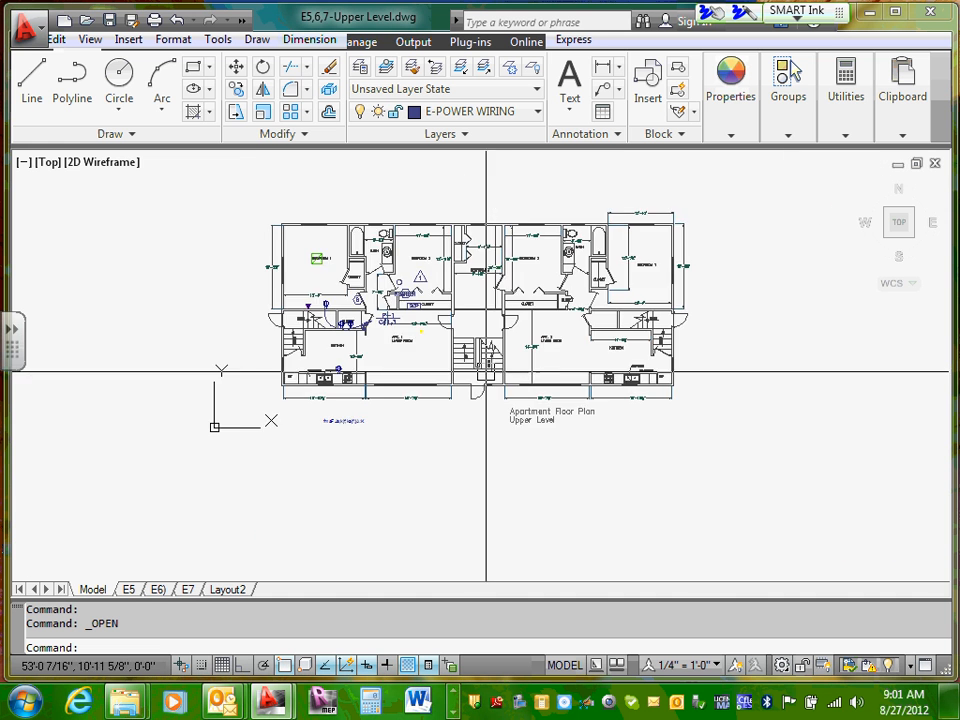
scroll(496, 307, "up", 4)
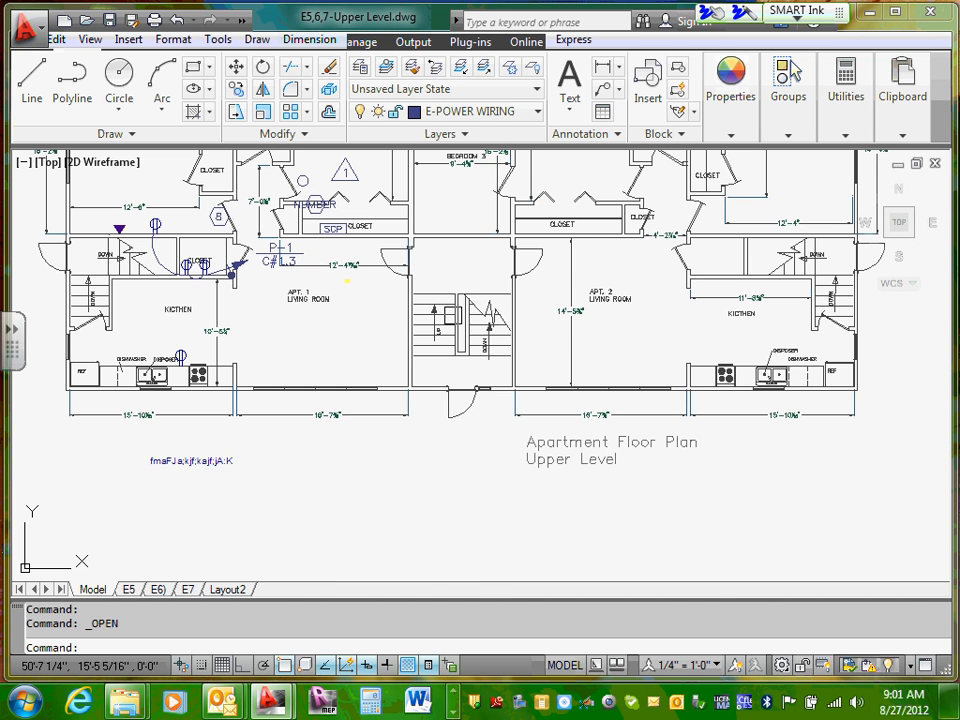
scroll(440, 315, "up", 2)
middle_click_drag(445, 340, 447, 360)
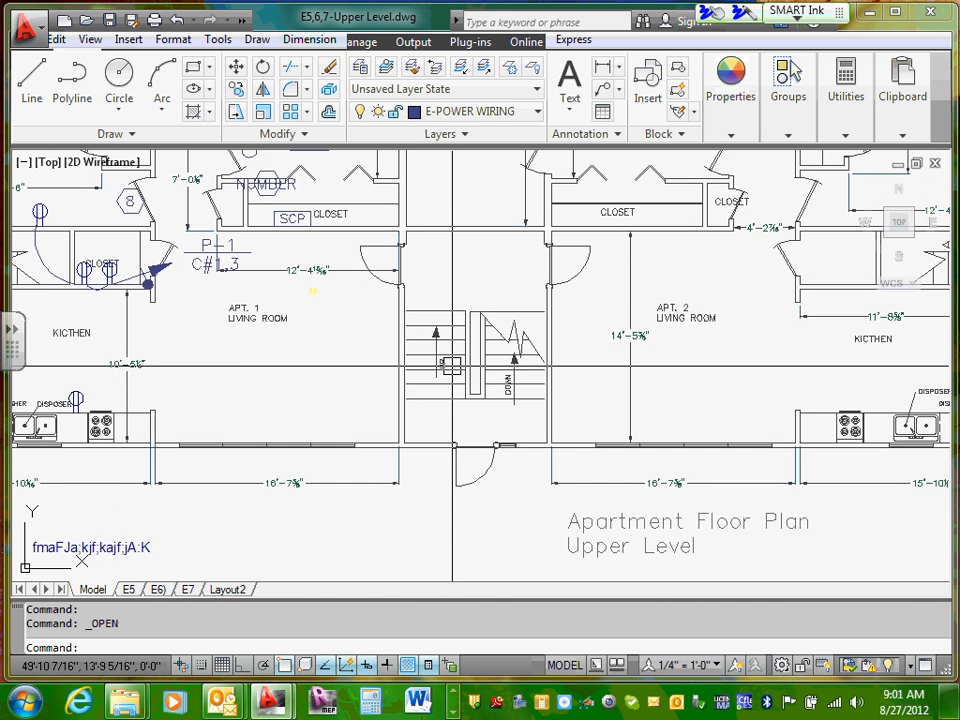
scroll(447, 362, "down", 5)
scroll(460, 565, "up", 4)
scroll(464, 493, "down", 1)
scroll(464, 493, "up", 4)
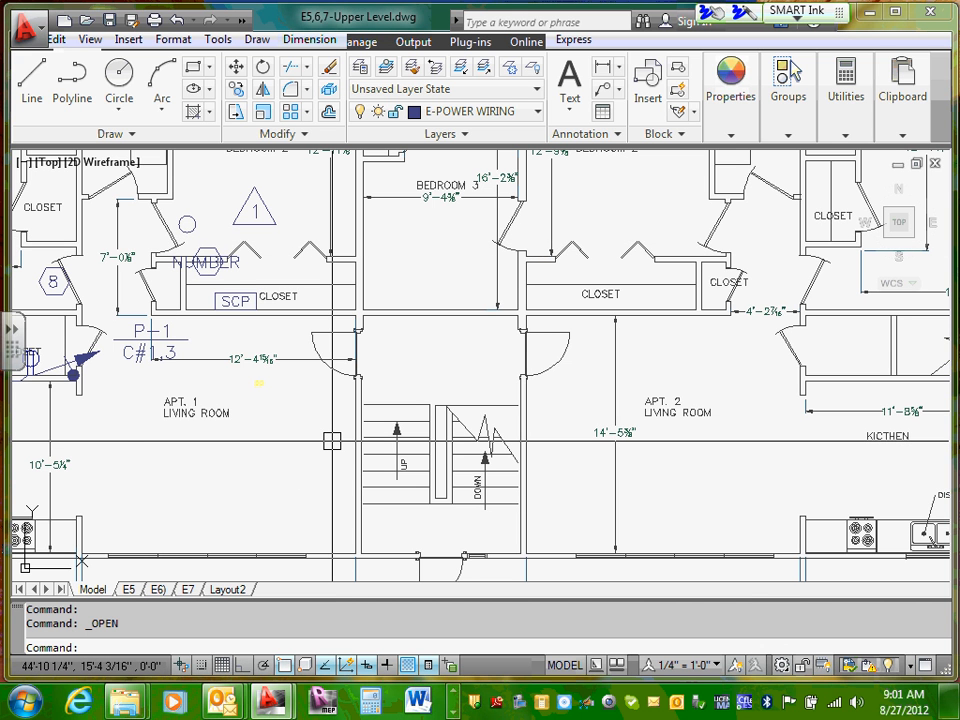
Step: Examine the side entrances and stairways leading down beside the kitchens of Apt. 2 and Apt. 1
scroll(332, 441, "down", 5)
scroll(686, 411, "up", 6)
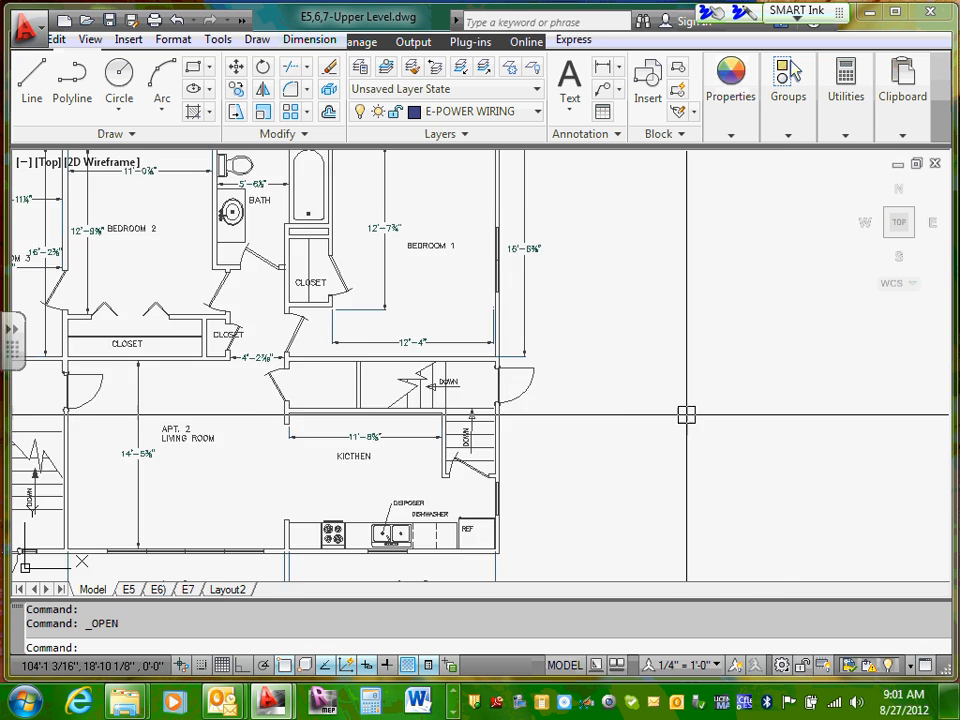
middle_click_drag(417, 394, 606, 392)
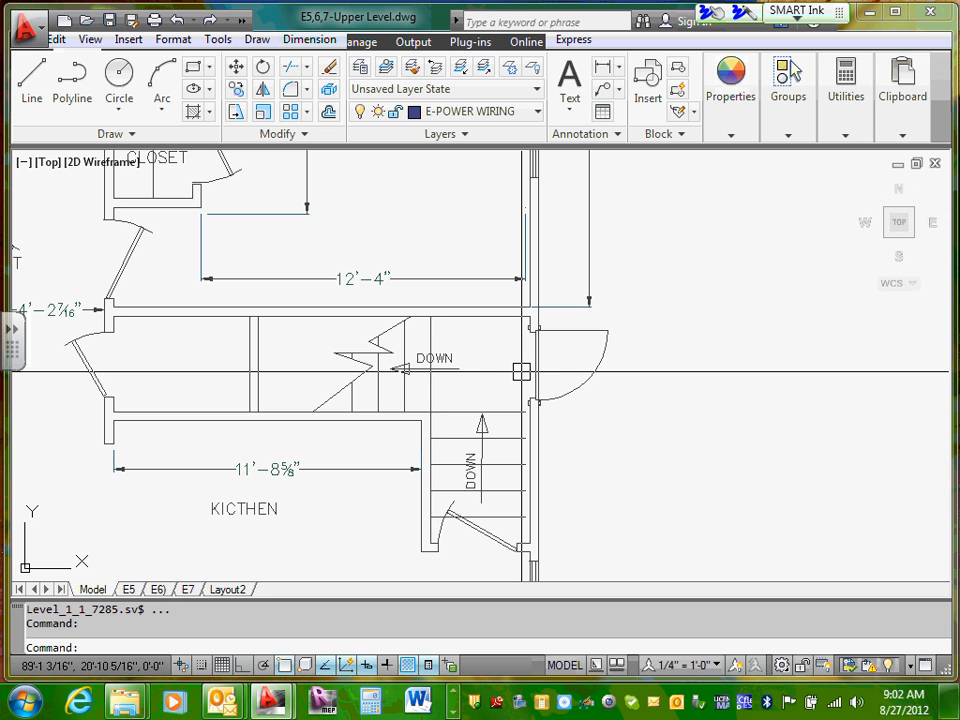
scroll(521, 371, "down", 5)
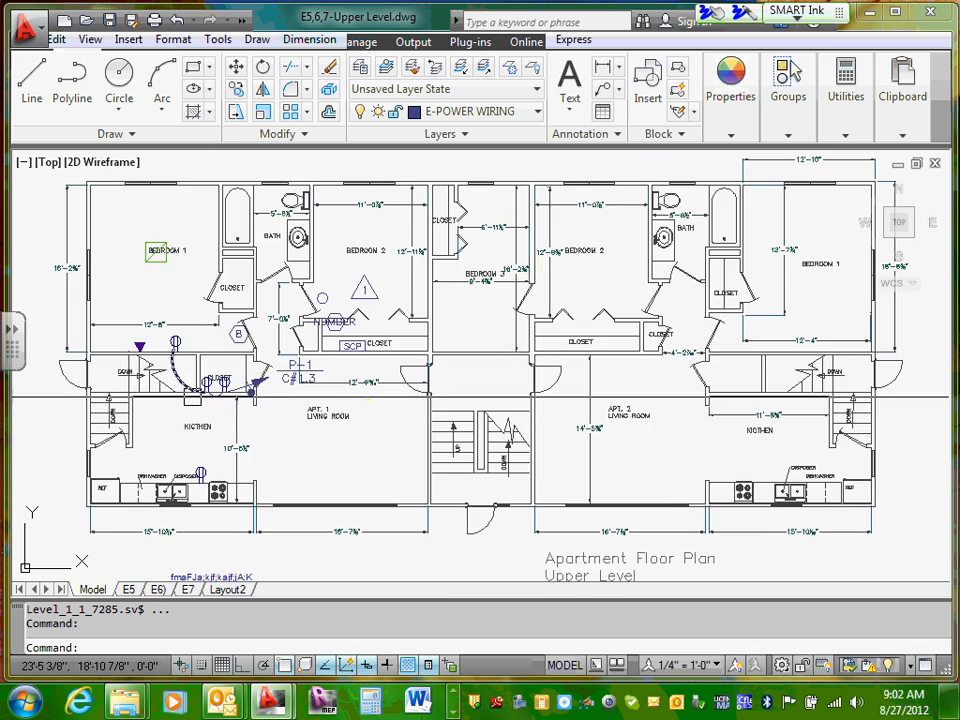
middle_click_drag(194, 396, 300, 360)
scroll(248, 378, "up", 5)
scroll(250, 345, "up", 2)
scroll(300, 360, "down", 8)
scroll(298, 357, "up", 5)
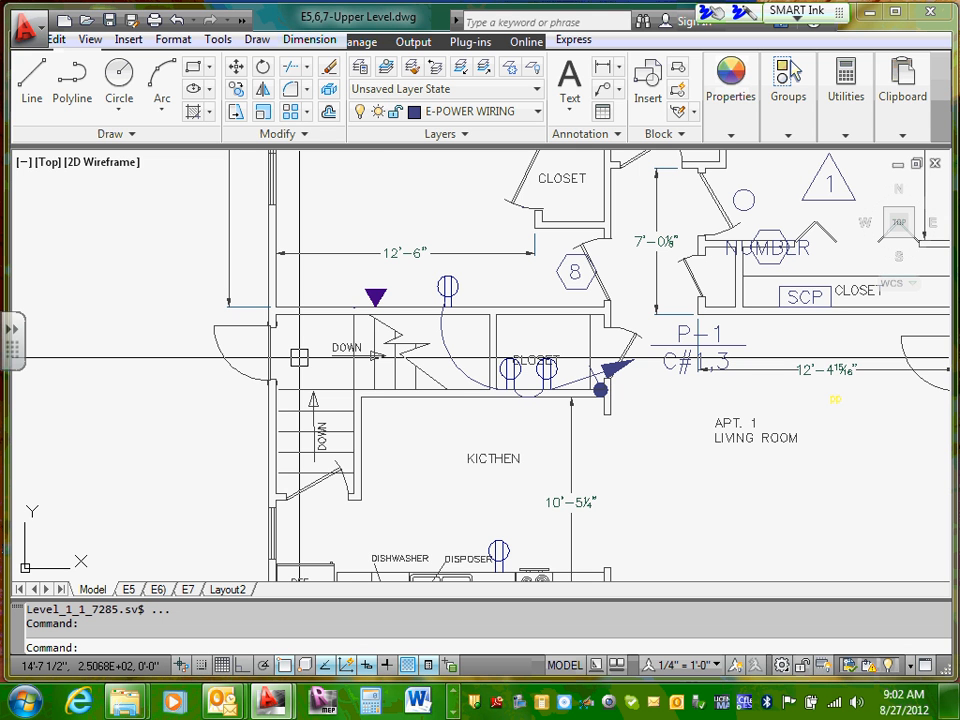
scroll(299, 357, "down", 5)
scroll(330, 390, "up", 3)
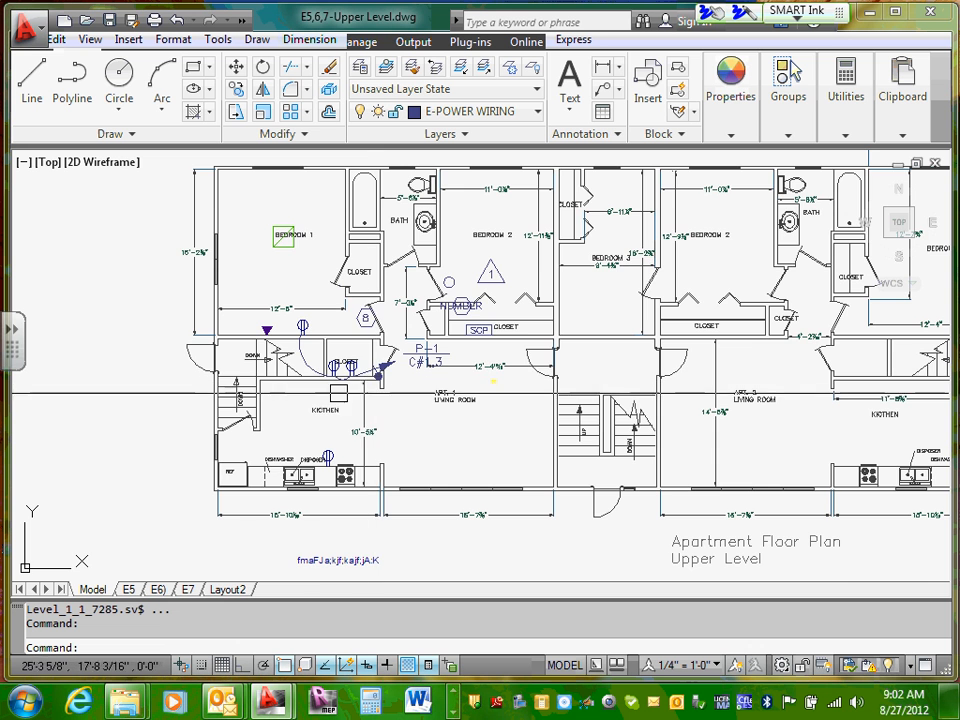
Step: Examine the bedrooms, bath, closets and hallway of Apt. 1 on the upper level plan
middle_click_drag(312, 268, 325, 327)
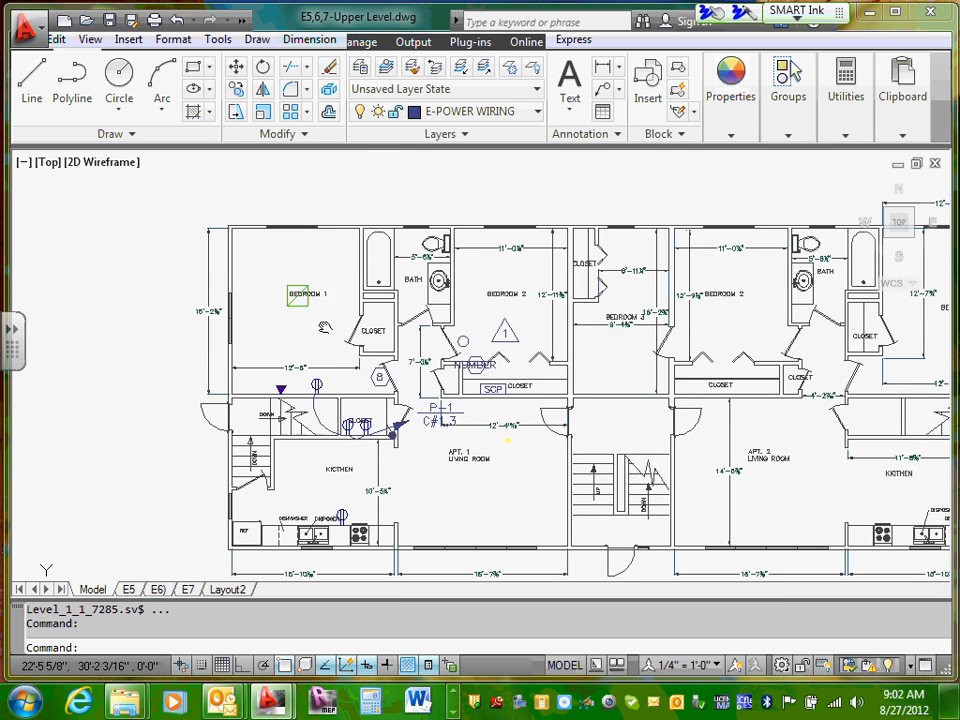
scroll(317, 326, "up", 2)
scroll(340, 282, "up", 2)
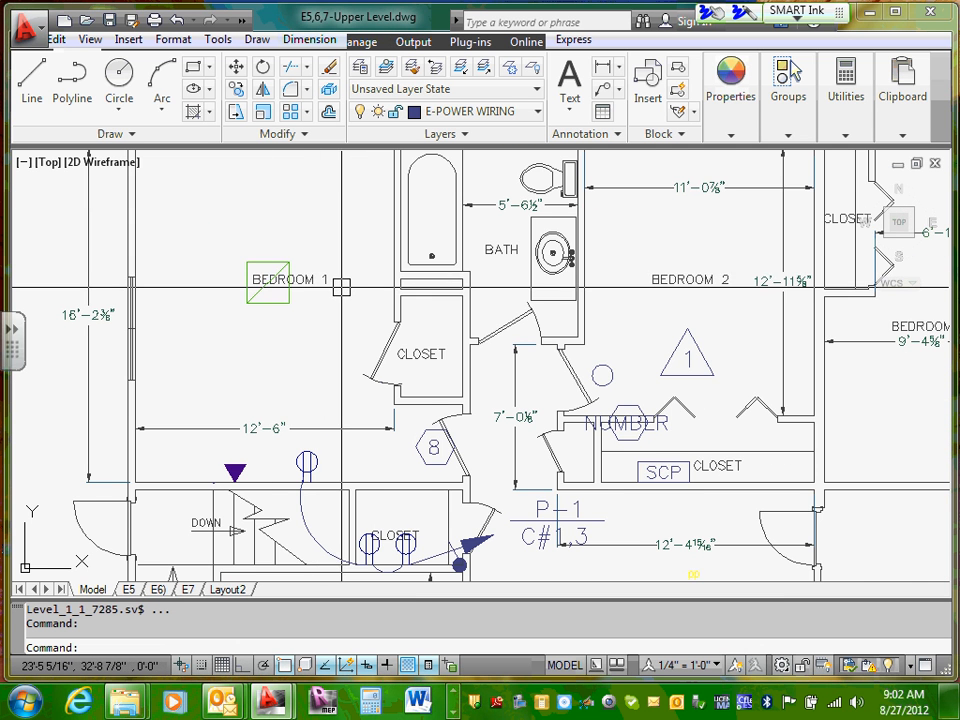
middle_click_drag(527, 268, 492, 316)
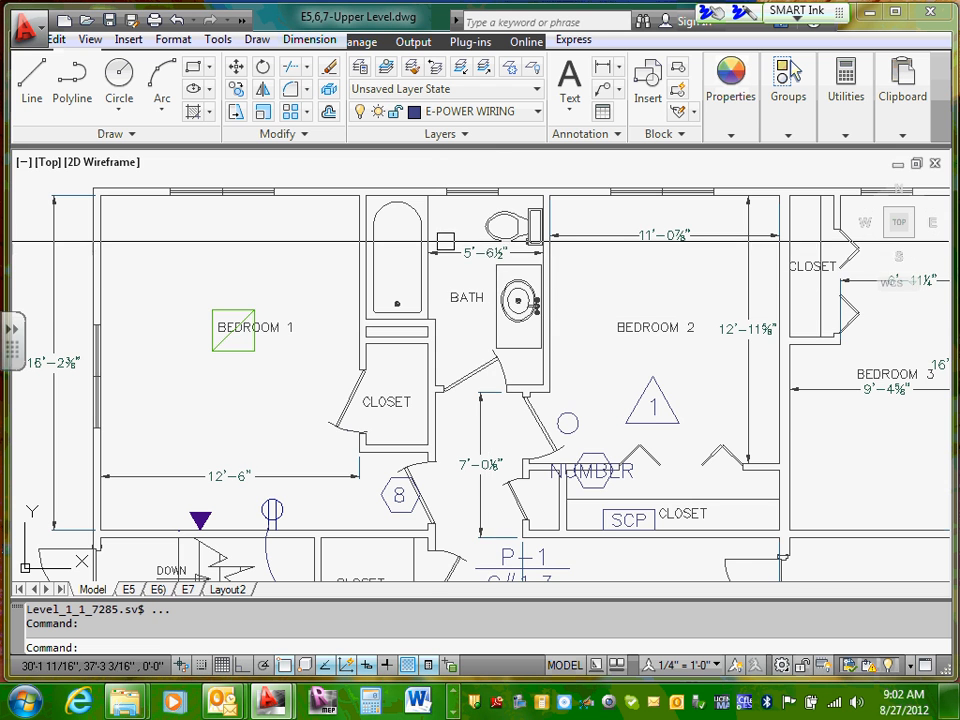
middle_click_drag(587, 395, 559, 358)
scroll(480, 520, "up", 2)
middle_click_drag(432, 389, 437, 341)
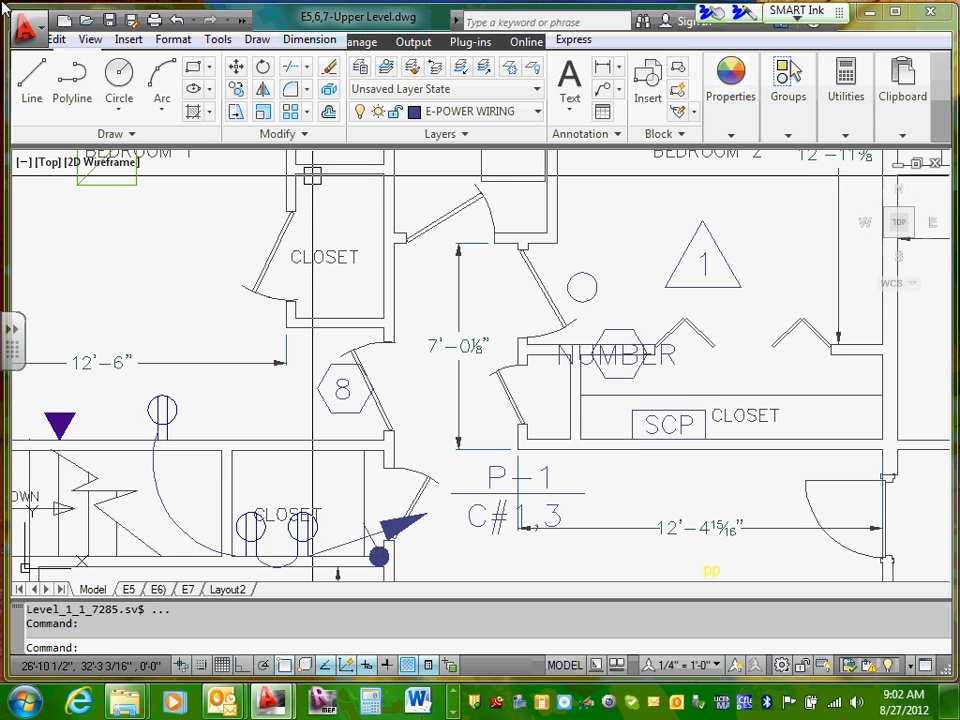
Step: Examine the living room of Apt. 1 and its kitchen's refrigerator, dishwasher, disposer, sink and range
middle_click_drag(670, 430, 684, 156)
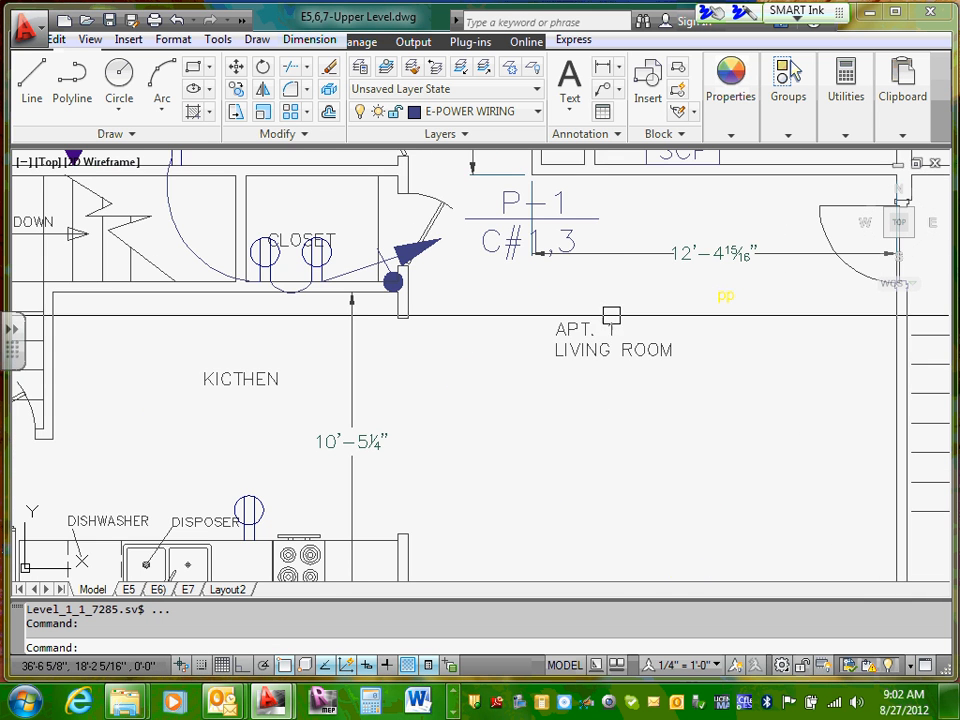
scroll(664, 392, "down", 2)
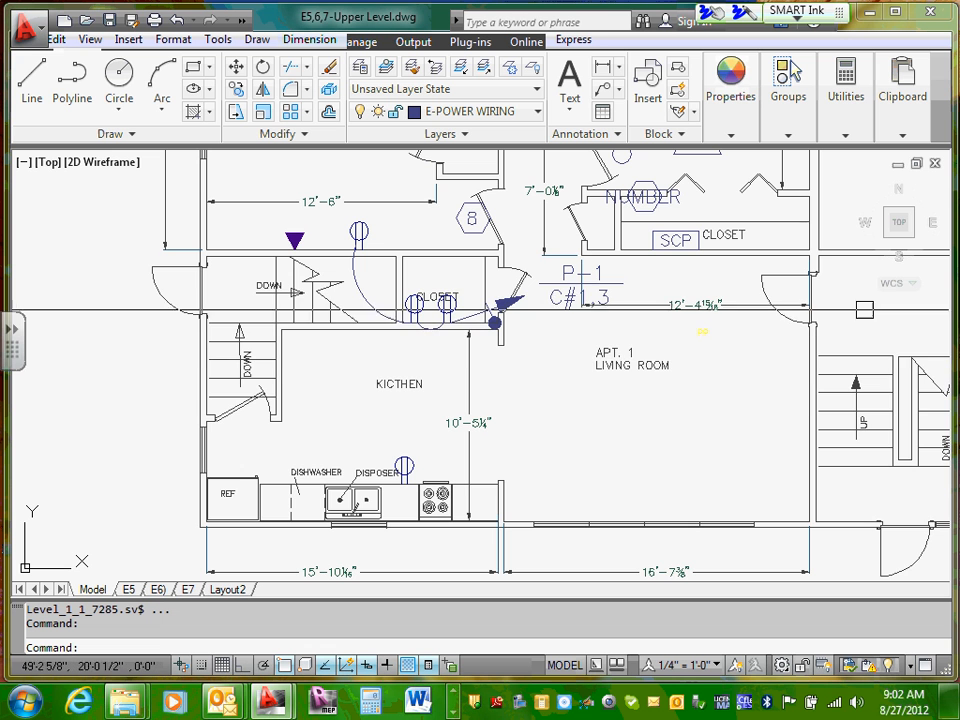
middle_click_drag(700, 340, 519, 340)
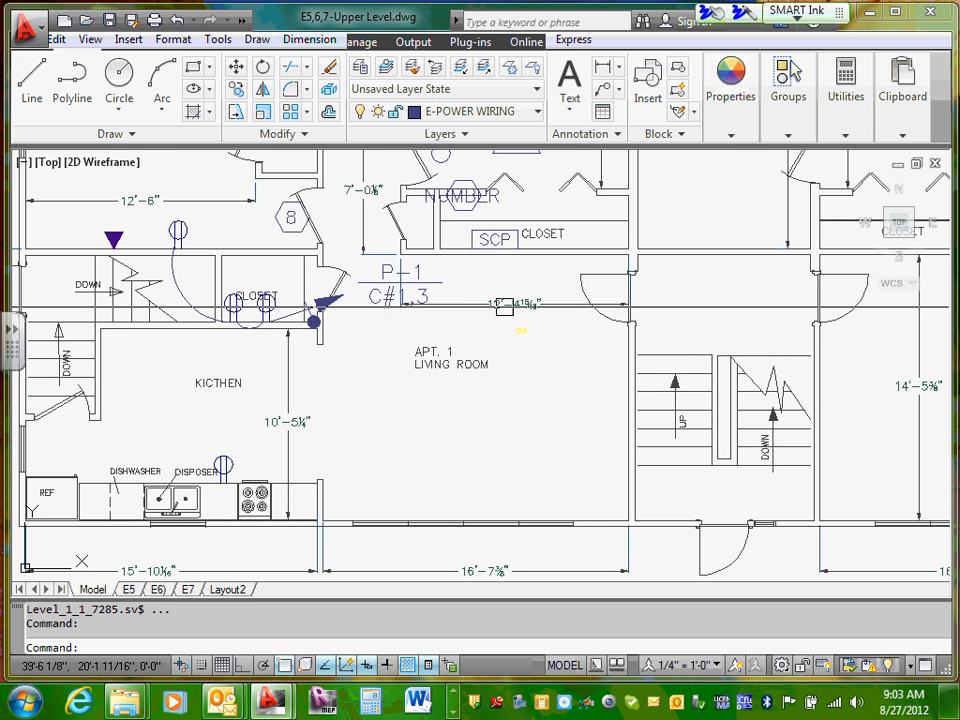
middle_click_drag(554, 455, 760, 443)
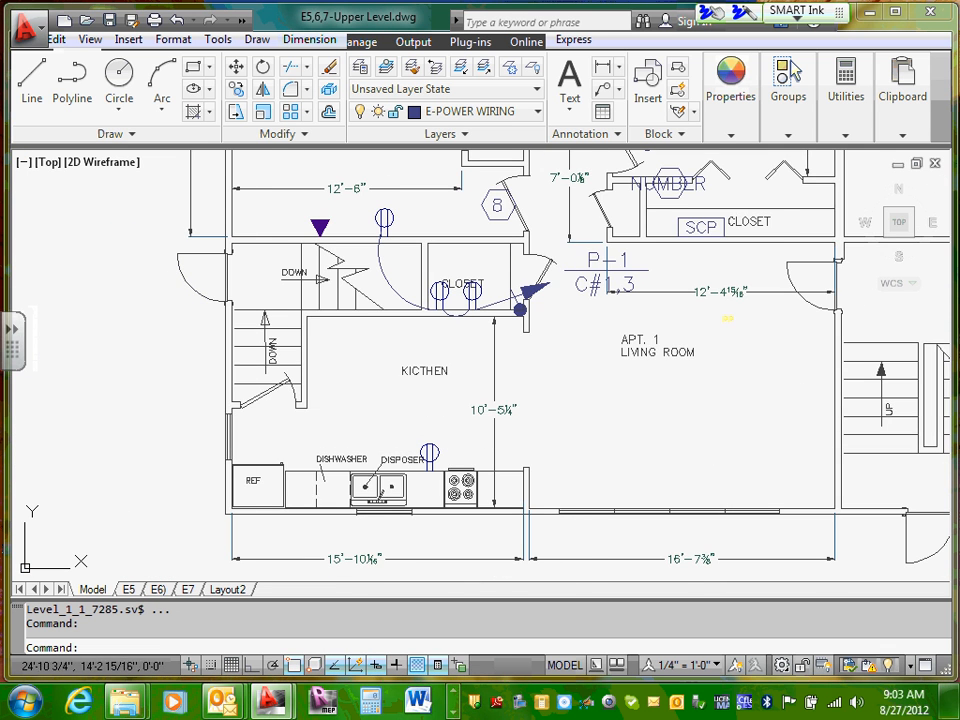
middle_click_drag(384, 412, 489, 409)
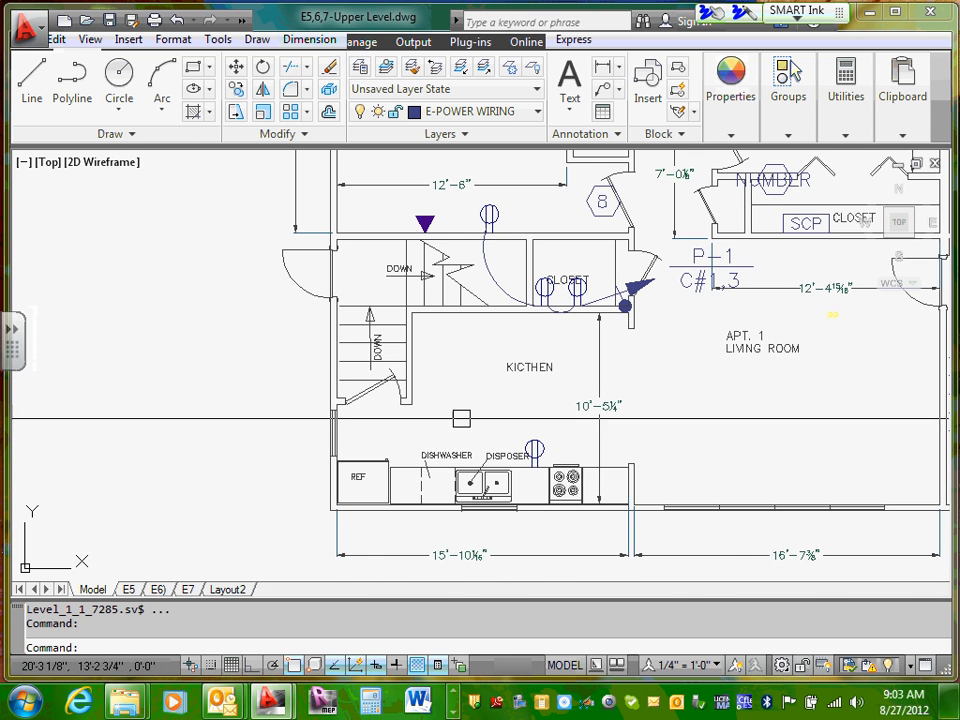
scroll(443, 485, "up", 3)
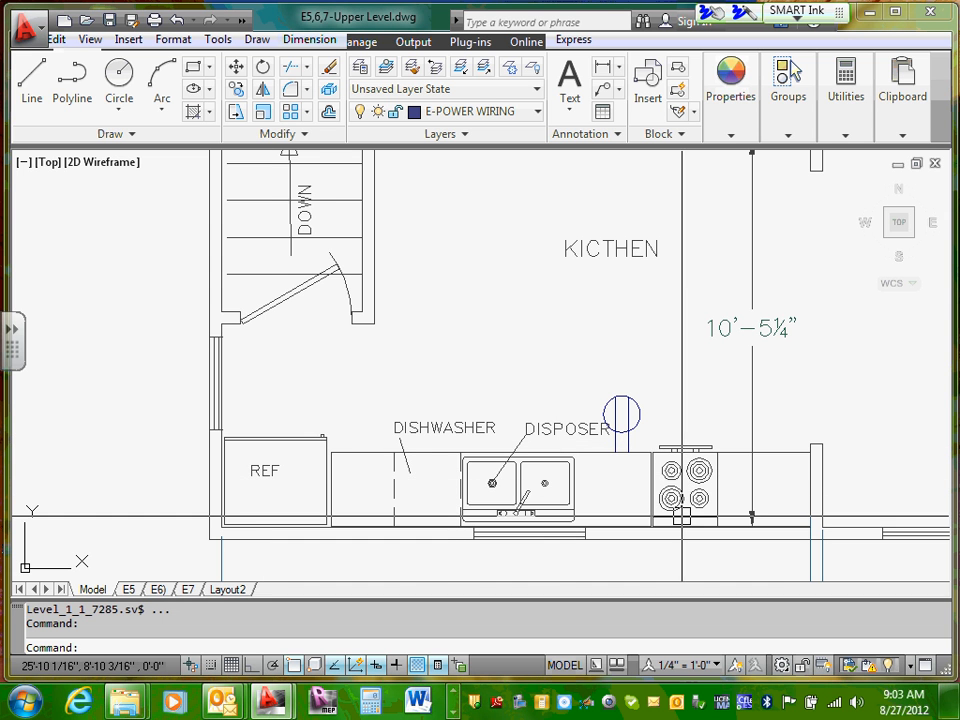
middle_click_drag(681, 517, 675, 462)
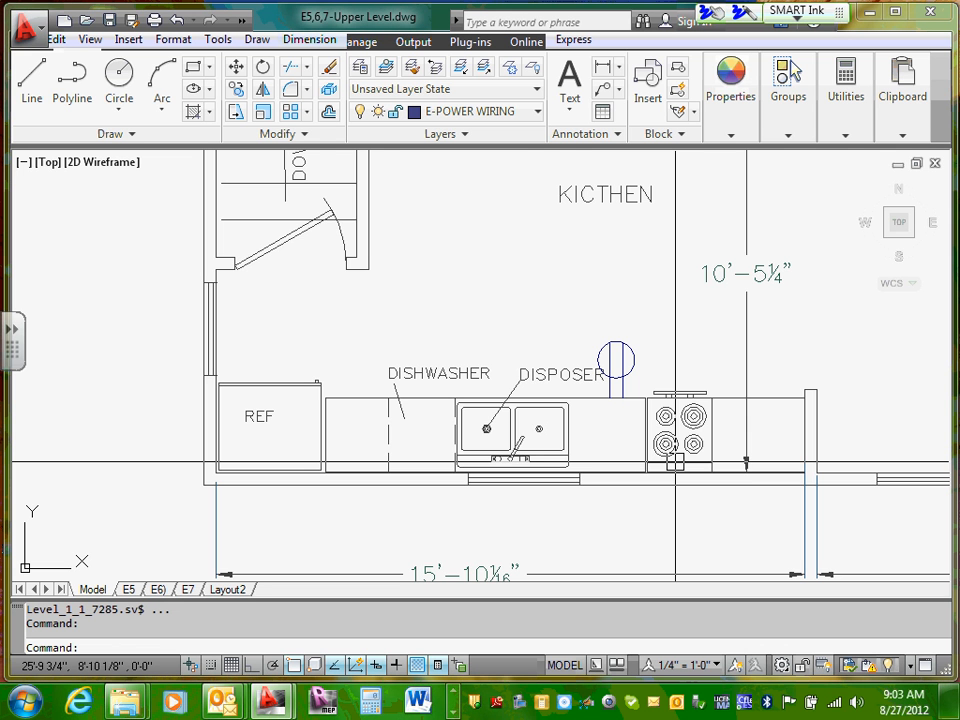
Step: Examine the room layout of Apt. 2 and Bedroom 3 on the upper level plan
scroll(676, 461, "down", 6)
middle_click_drag(867, 426, 432, 434)
scroll(524, 408, "up", 3)
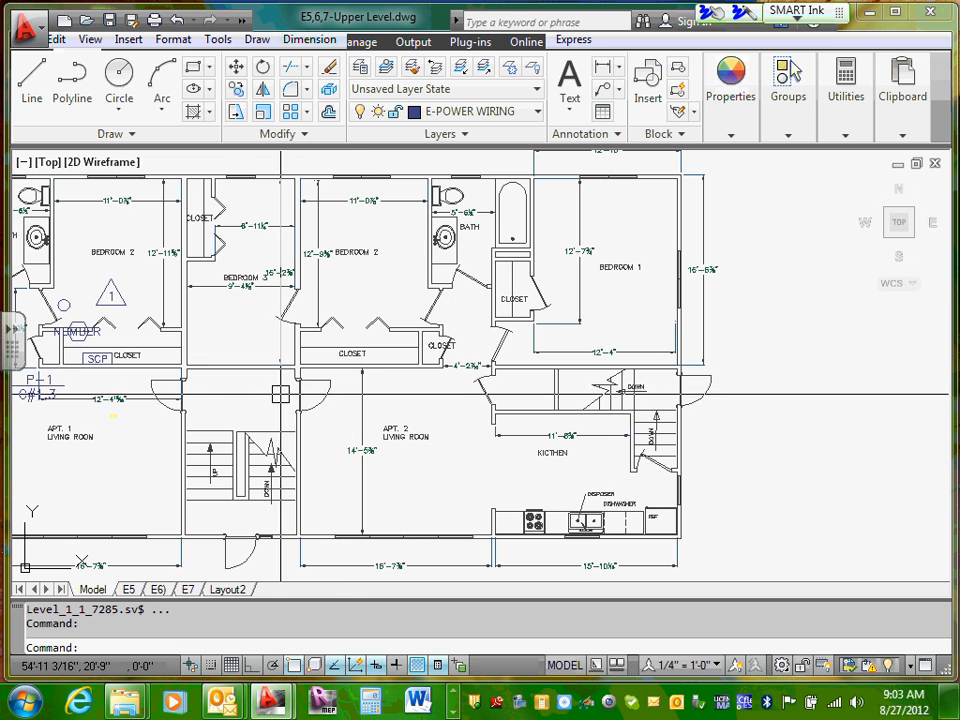
scroll(351, 402, "up", 3)
scroll(399, 317, "down", 3)
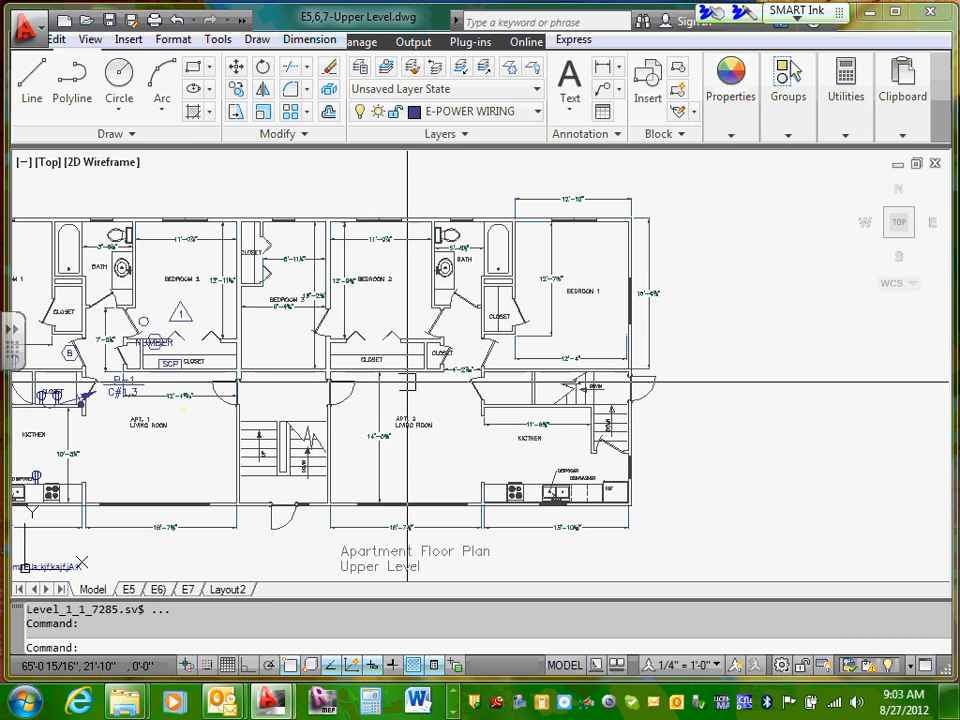
scroll(400, 316, "up", 1)
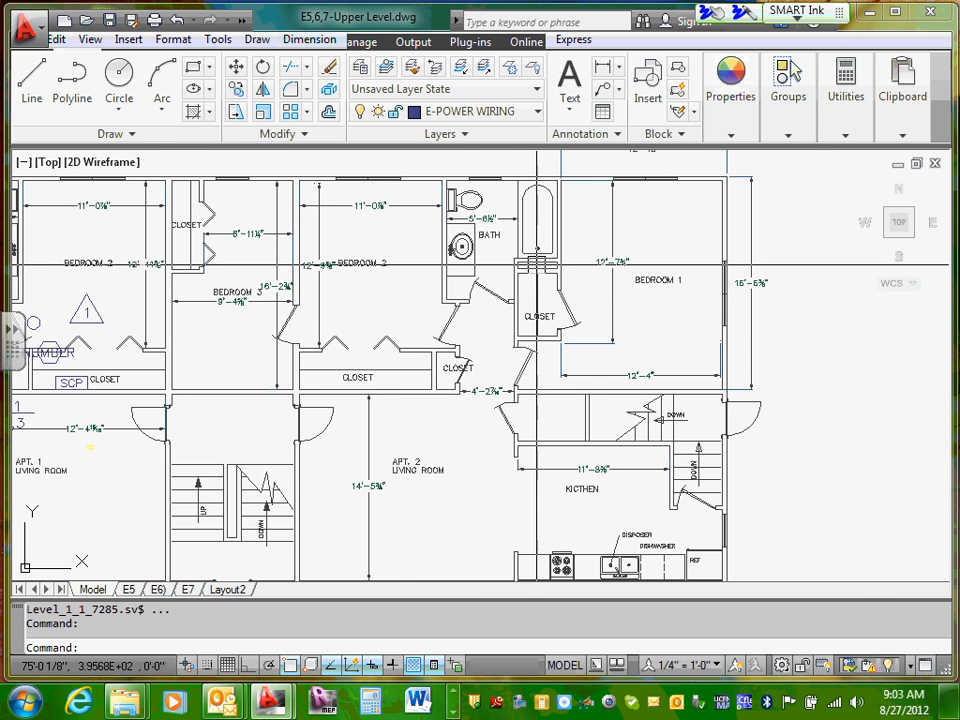
Step: Examine the hallway closets, living room, kitchen and side stairways of Apt. 2 on the upper level plan
scroll(517, 326, "up", 3)
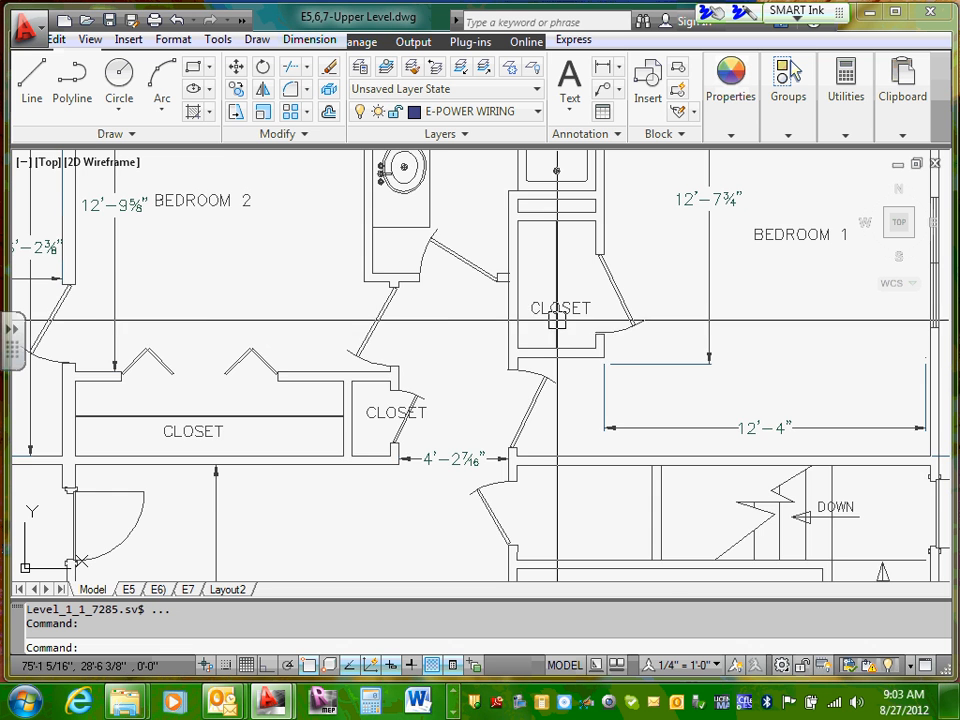
scroll(555, 316, "down", 2)
middle_click_drag(512, 414, 517, 264)
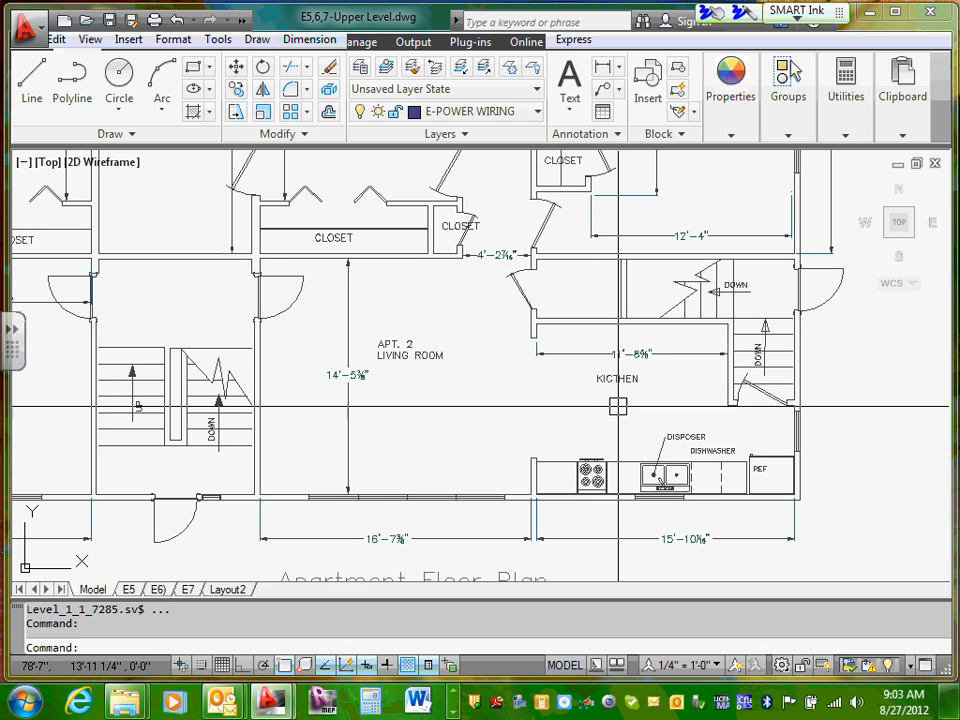
middle_click_drag(618, 405, 561, 387)
scroll(613, 497, "up", 2)
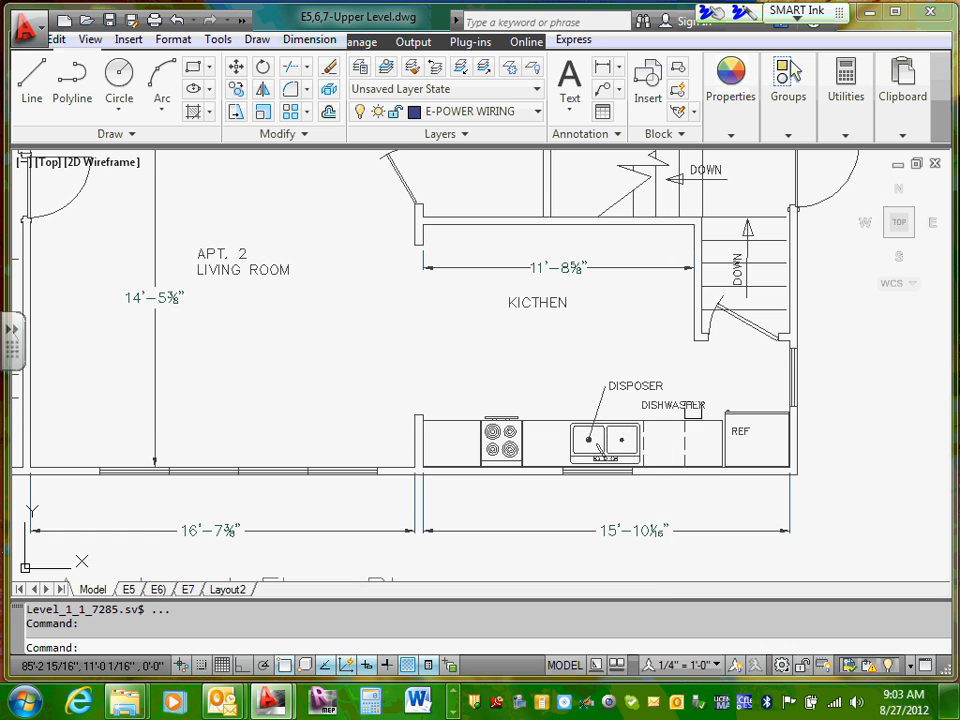
middle_click_drag(617, 348, 553, 467)
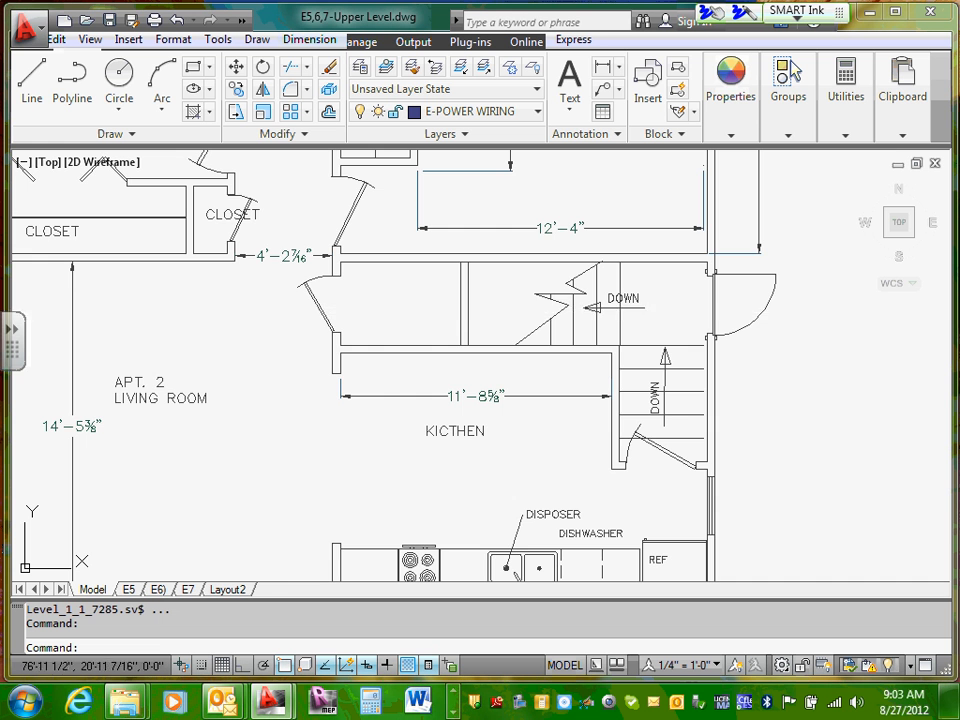
scroll(268, 341, "down", 3)
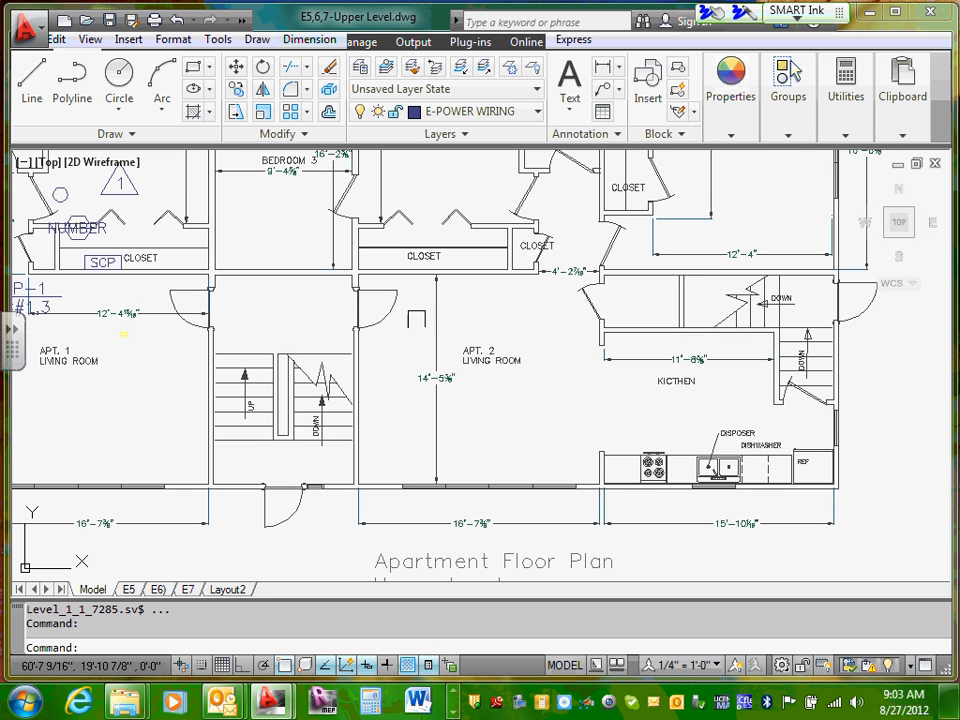
middle_click_drag(789, 411, 494, 411)
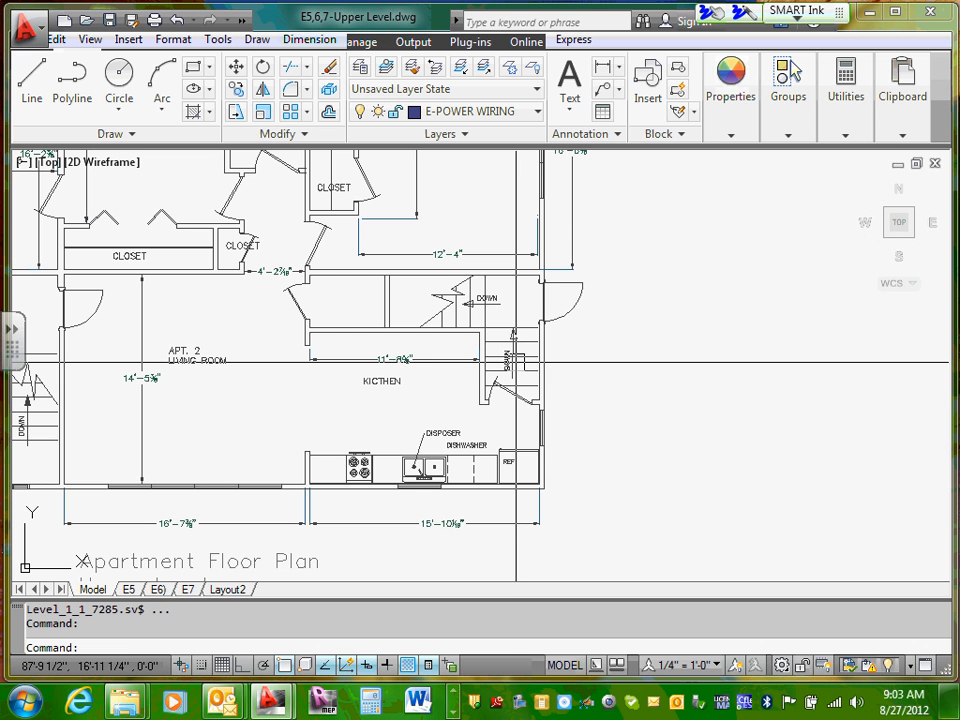
scroll(516, 362, "down", 5)
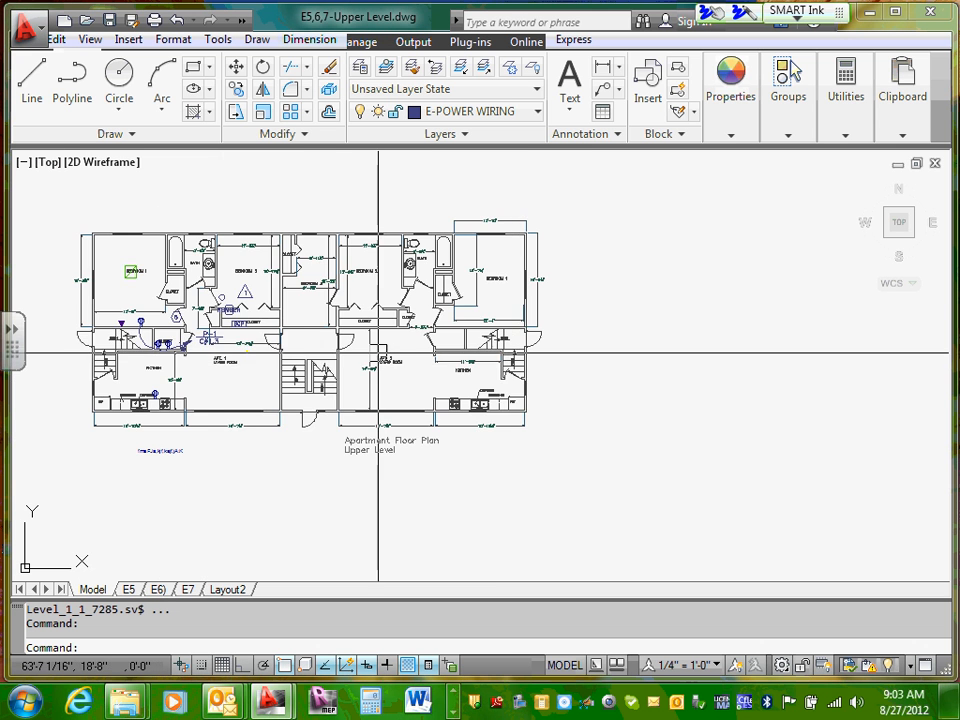
Step: Minimize the E5,6,7-Upper Level.dwg drawing and restore E8,9,10-Lower Level.dwg to fill the drawing area
scroll(439, 420, "down", 3)
scroll(523, 449, "up", 2)
mouse_move(900, 110)
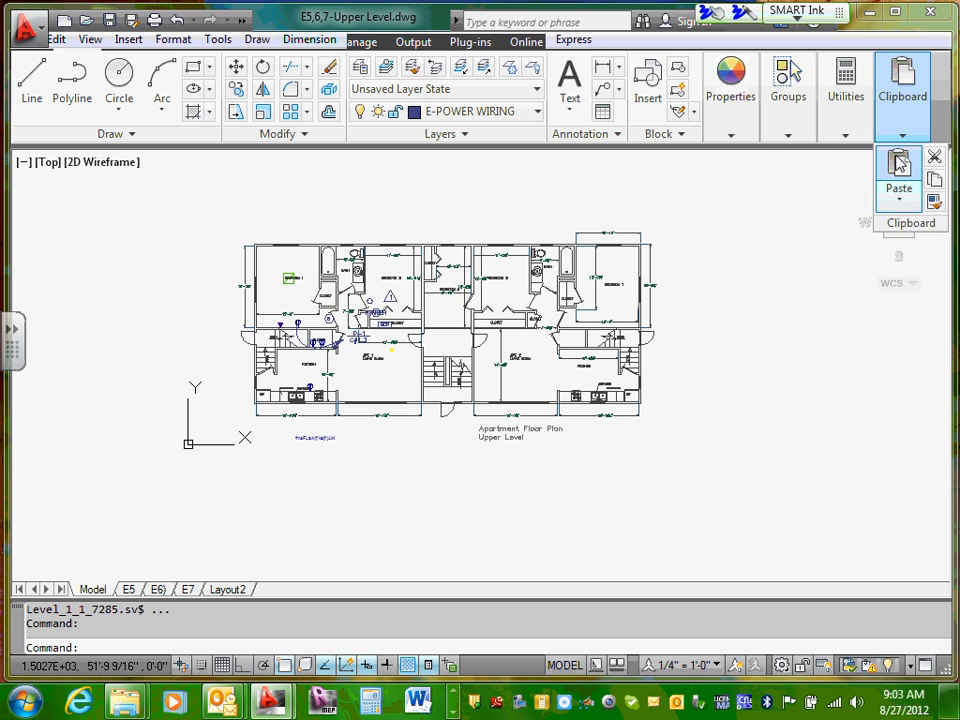
left_click(802, 166)
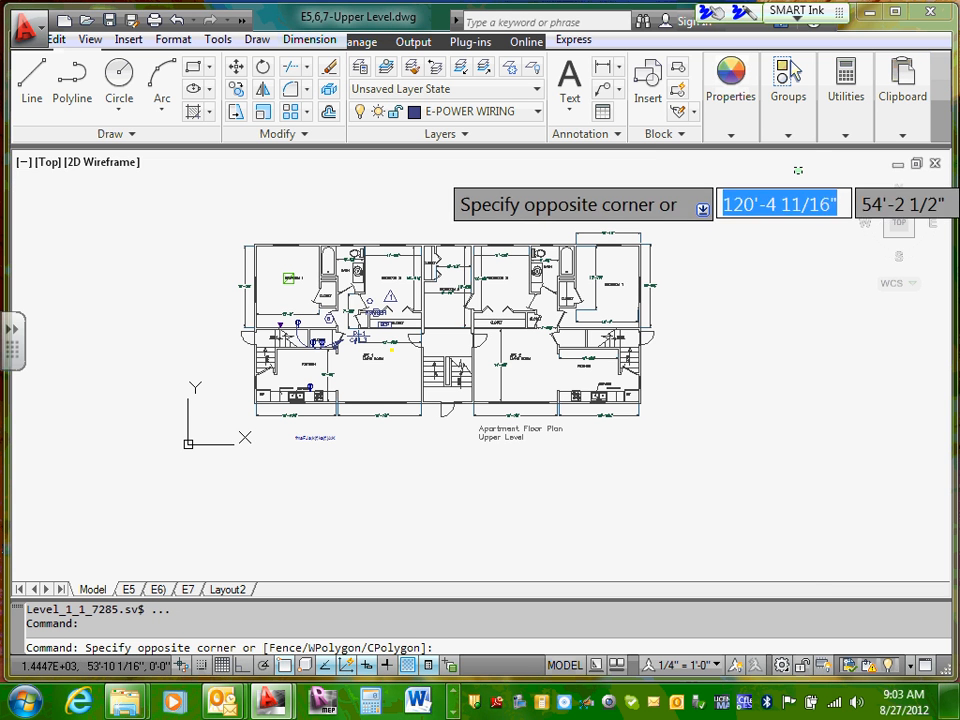
key("Escape")
left_click(898, 162)
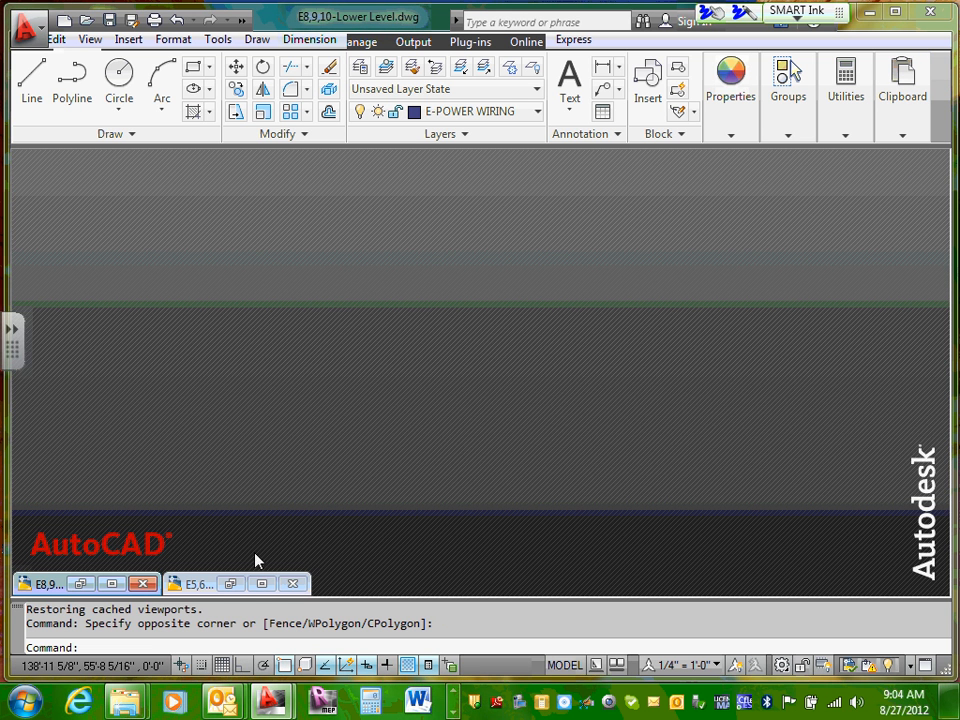
left_click(124, 586)
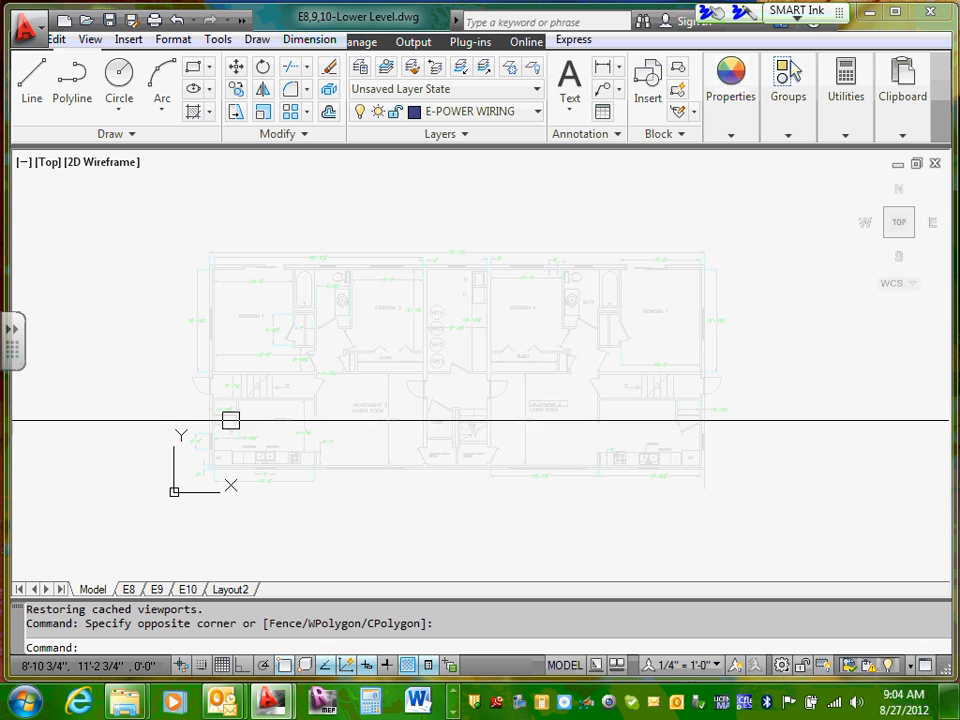
Step: Examine the overall lower level plan and the central stairway, closet and under-stair storage between Apartments 3 and 4
scroll(401, 390, "up", 5)
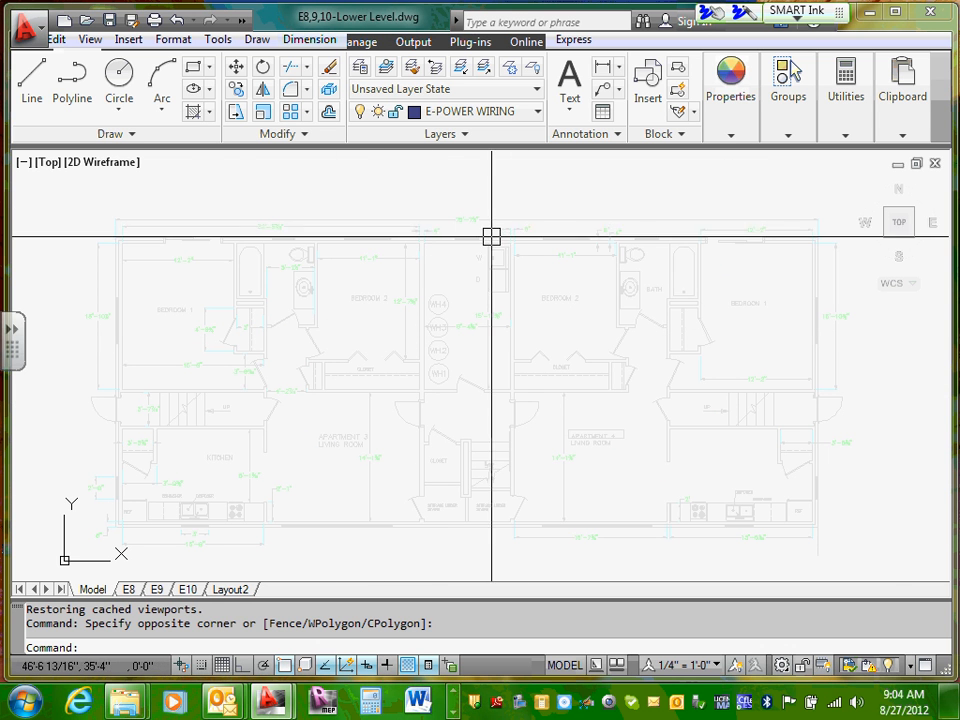
scroll(230, 275, "up", 1)
scroll(246, 274, "down", 2)
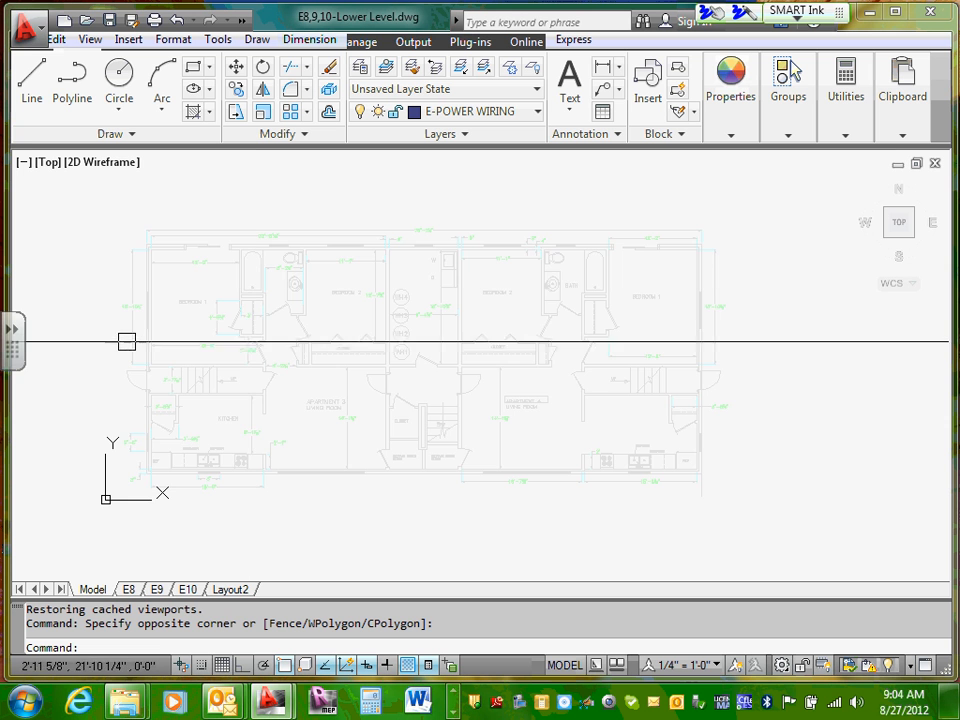
scroll(145, 372, "up", 1)
middle_click_drag(371, 428, 273, 373)
scroll(471, 430, "up", 3)
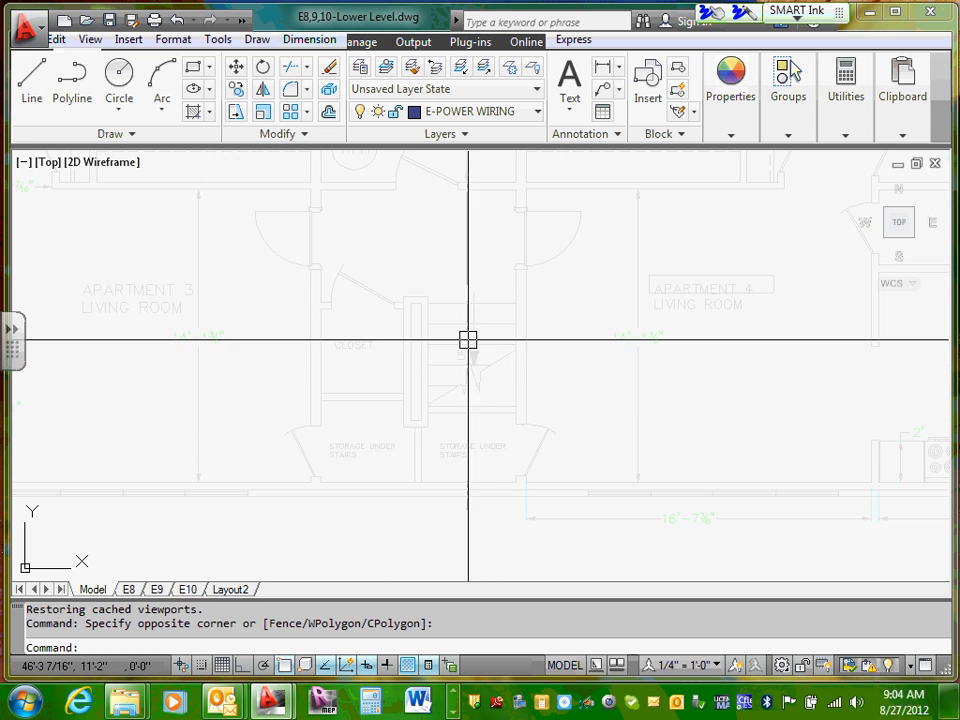
middle_click_drag(467, 339, 459, 403)
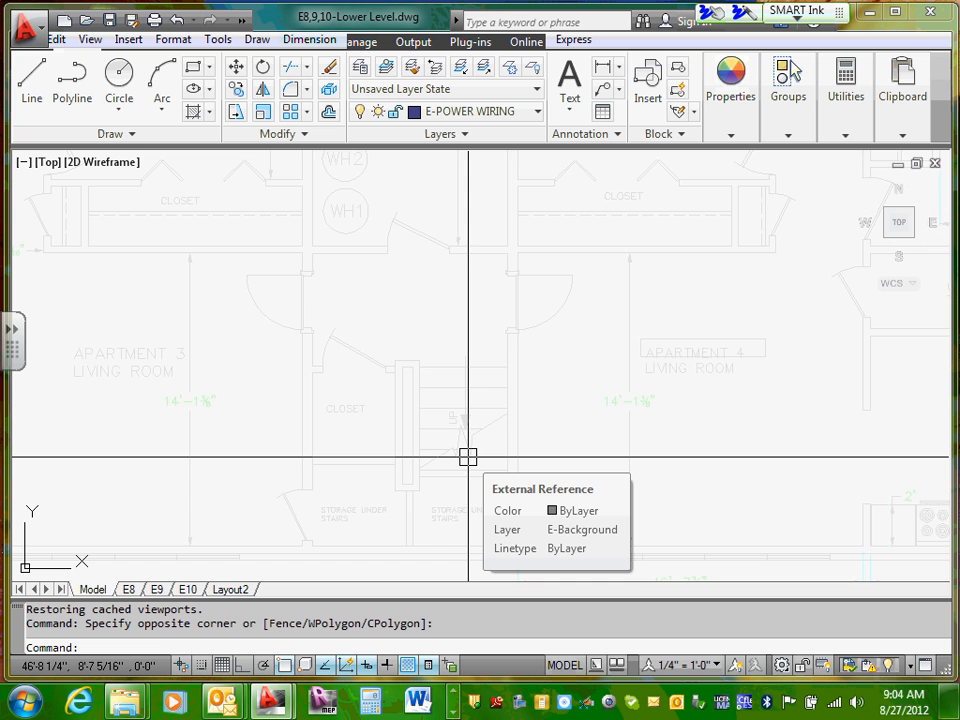
scroll(468, 457, "down", 7)
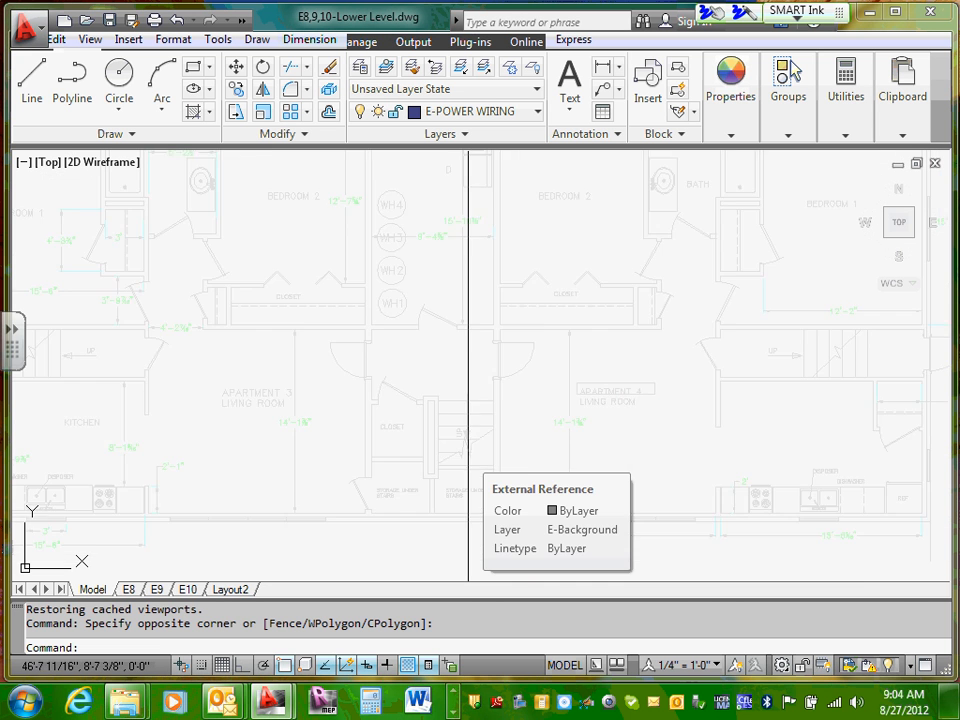
Step: Examine the side entrance and the stairway leading up between Bedroom 1 and the kitchen of Apartment 3
middle_click_drag(317, 407, 420, 395)
scroll(420, 395, "up", 5)
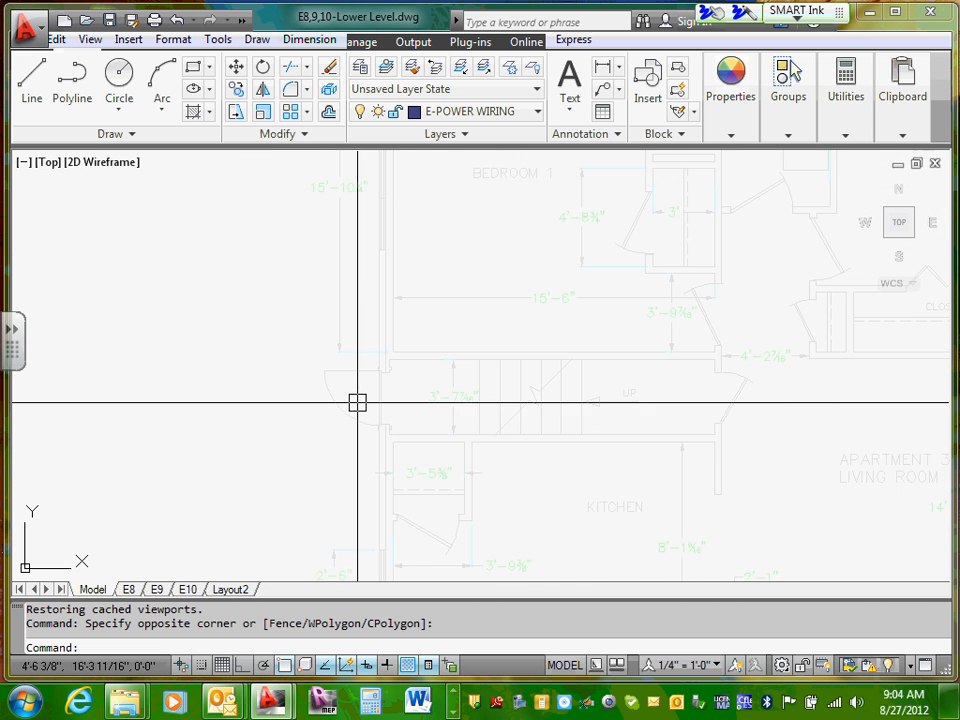
scroll(375, 395, "up", 2)
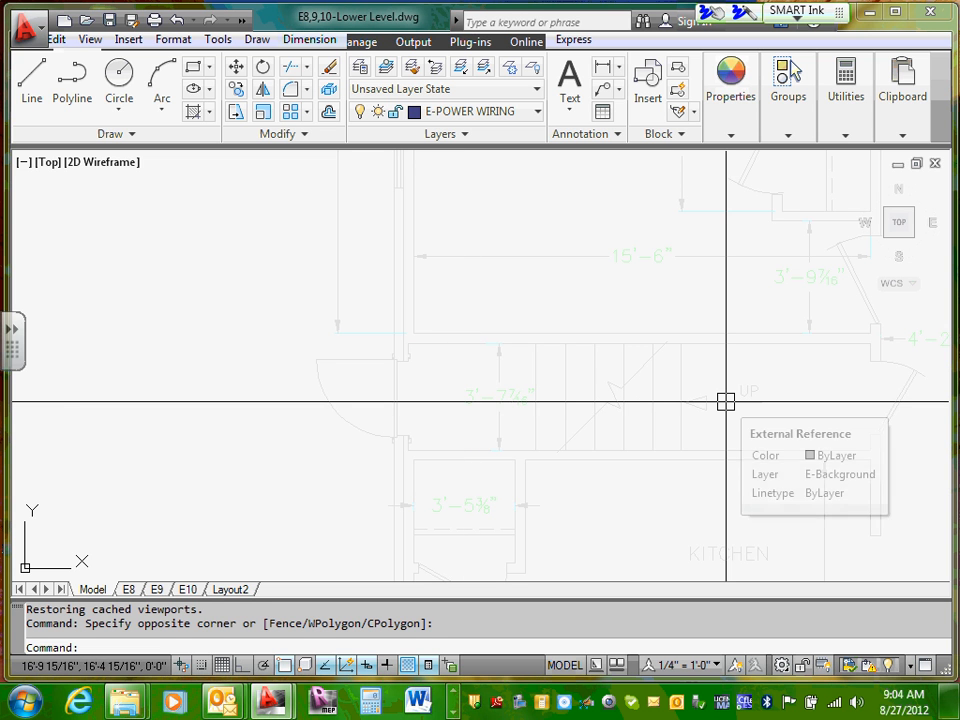
middle_click_drag(741, 401, 225, 399)
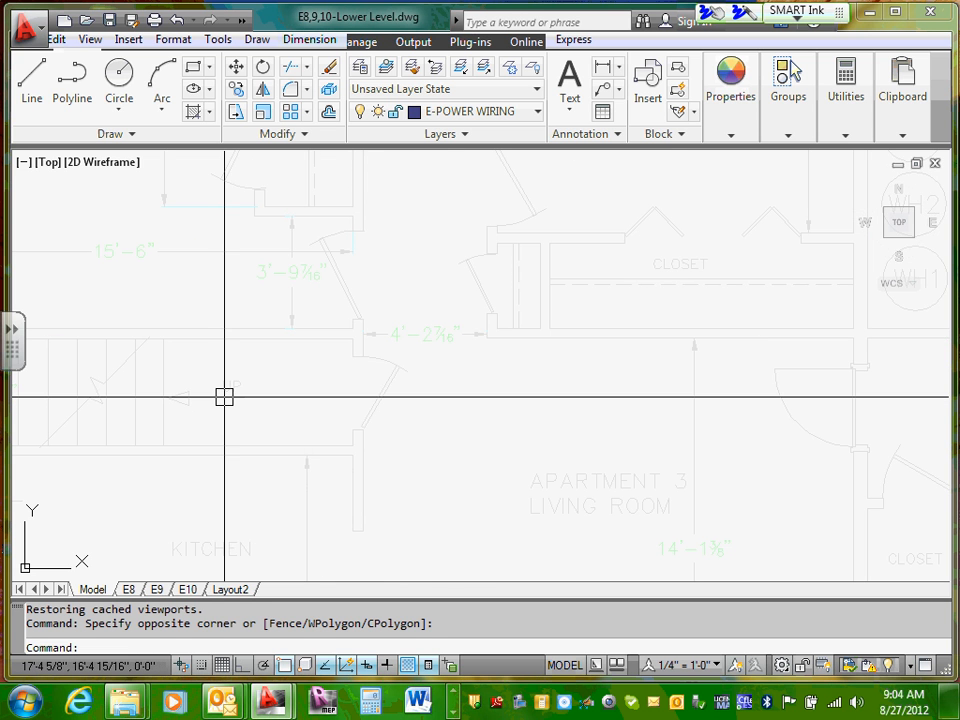
scroll(249, 369, "down", 3)
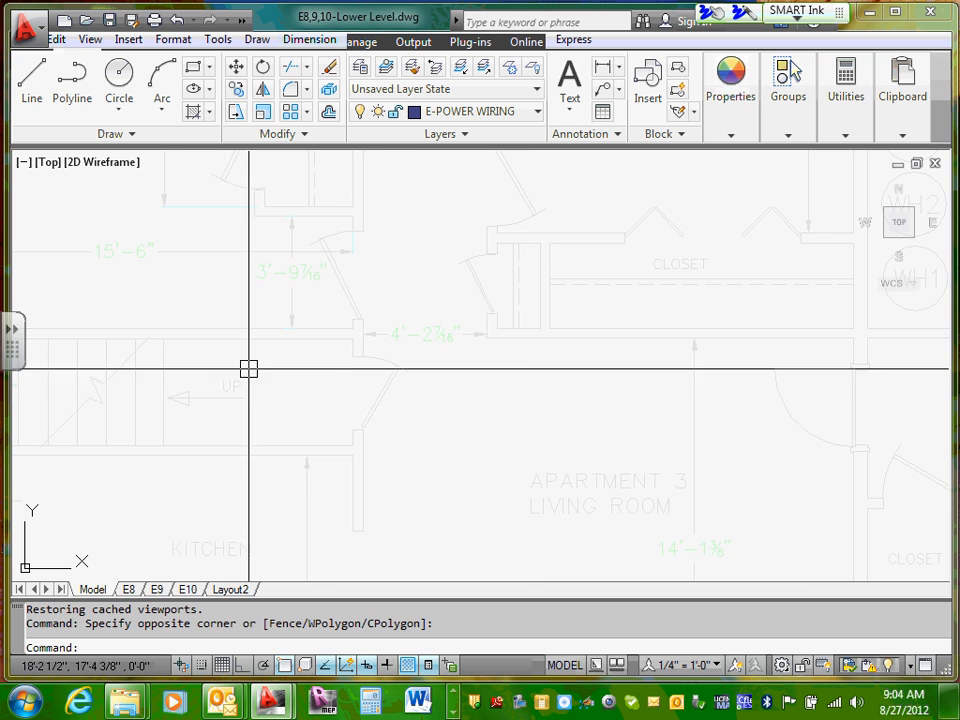
middle_click_drag(249, 371, 306, 377)
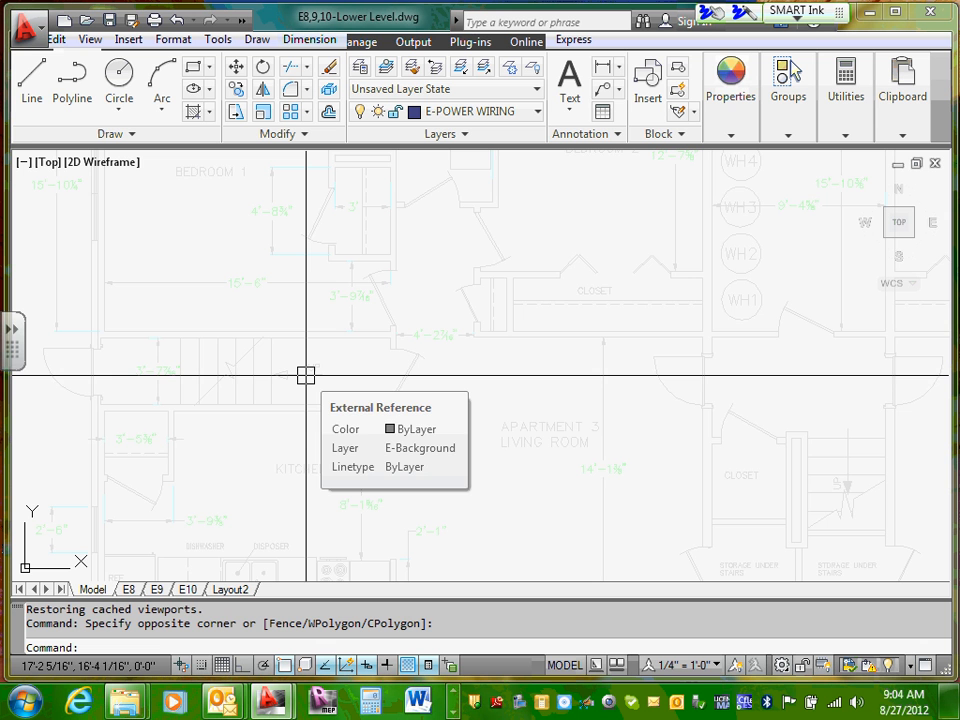
scroll(197, 384, "down", 4)
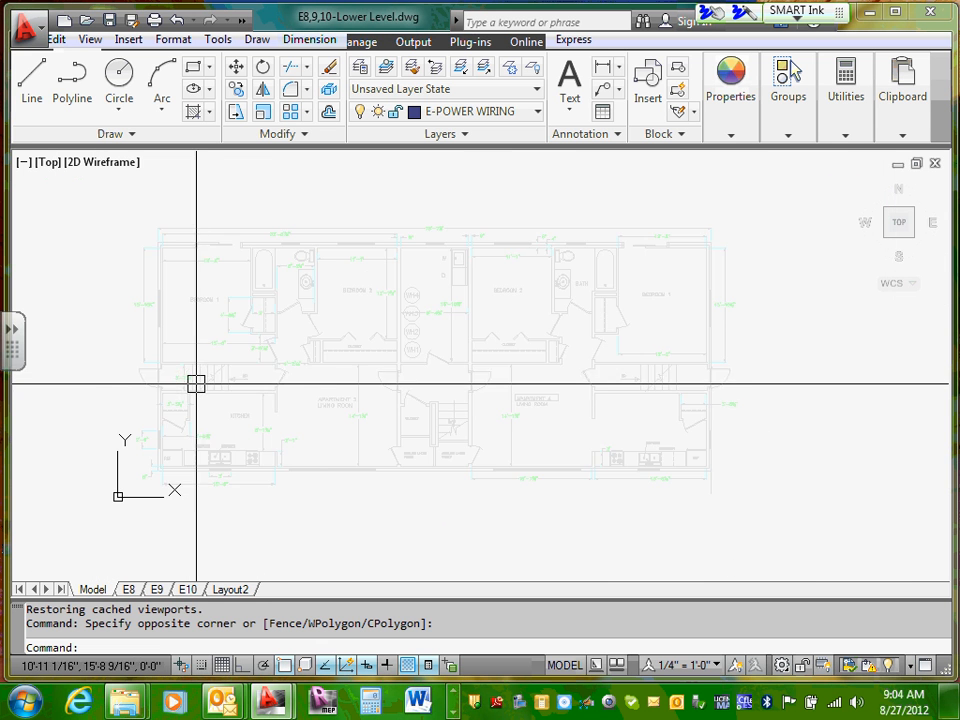
Step: Examine the central hall's apartment doors and the stairway leading up above the kitchen of Apartment 4
scroll(196, 384, "up", 3)
middle_click_drag(430, 386, 115, 356)
scroll(140, 360, "up", 1)
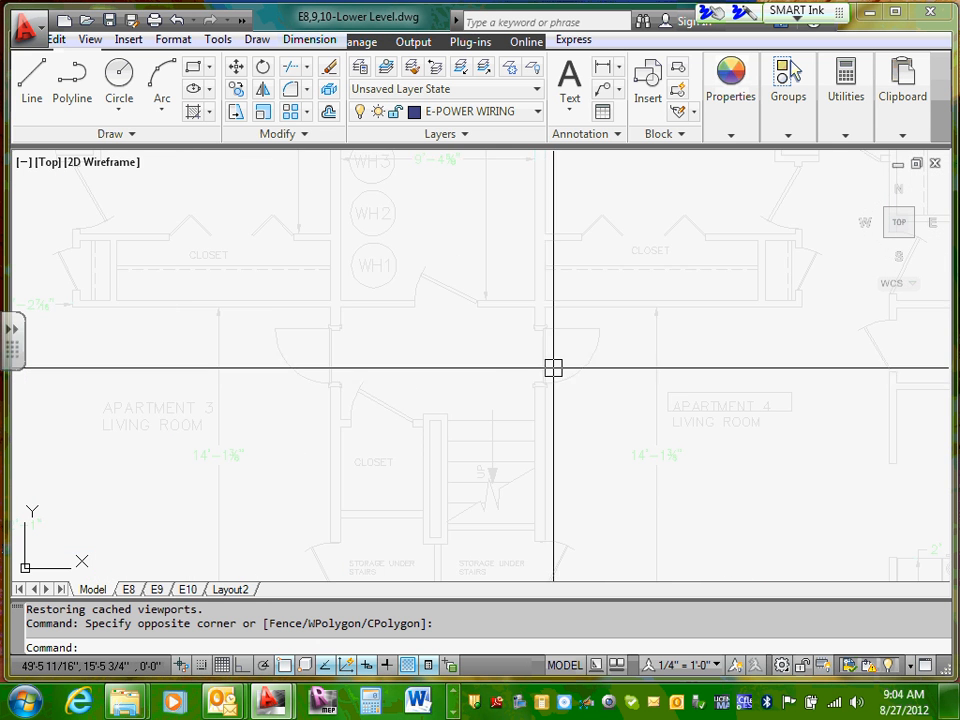
middle_click_drag(558, 366, 322, 355)
scroll(546, 364, "down", 4)
middle_click_drag(657, 368, 495, 375)
scroll(420, 375, "up", 5)
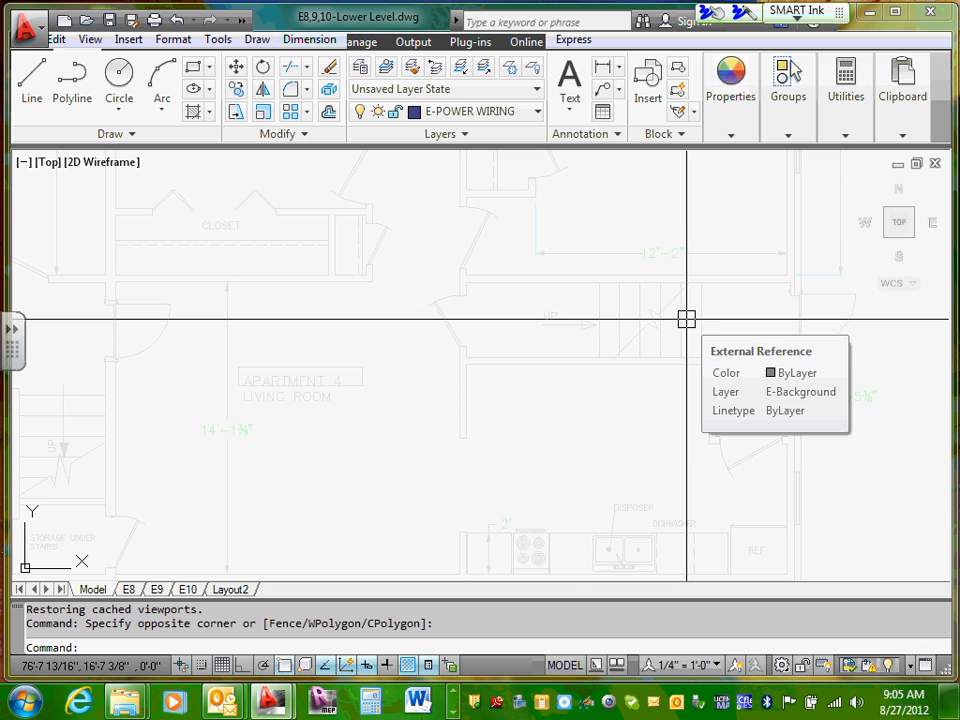
scroll(536, 311, "down", 5)
Step: Examine the bedrooms, baths and closets of Apartments 3 and 4 on the lower level plan
scroll(564, 236, "up", 5)
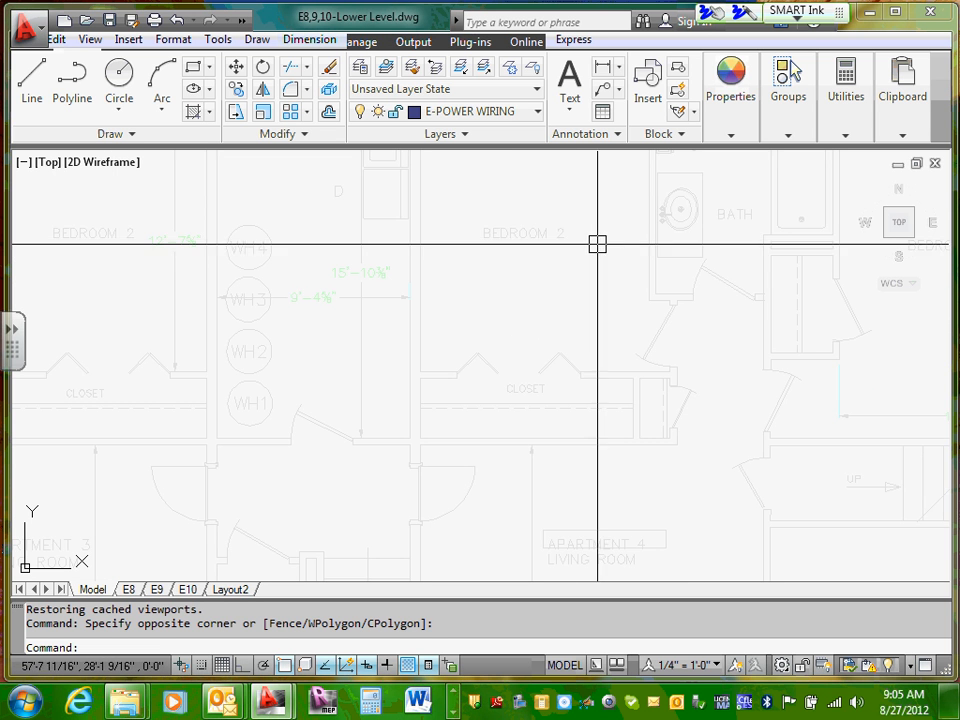
scroll(447, 317, "down", 2)
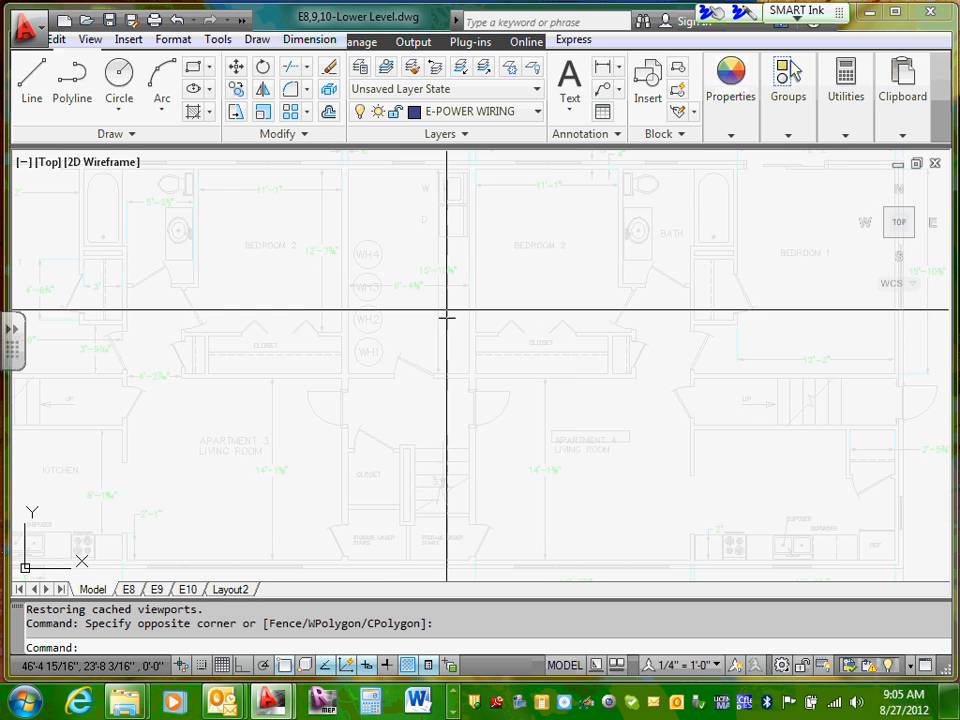
middle_click_drag(396, 249, 484, 272)
scroll(264, 294, "down", 5)
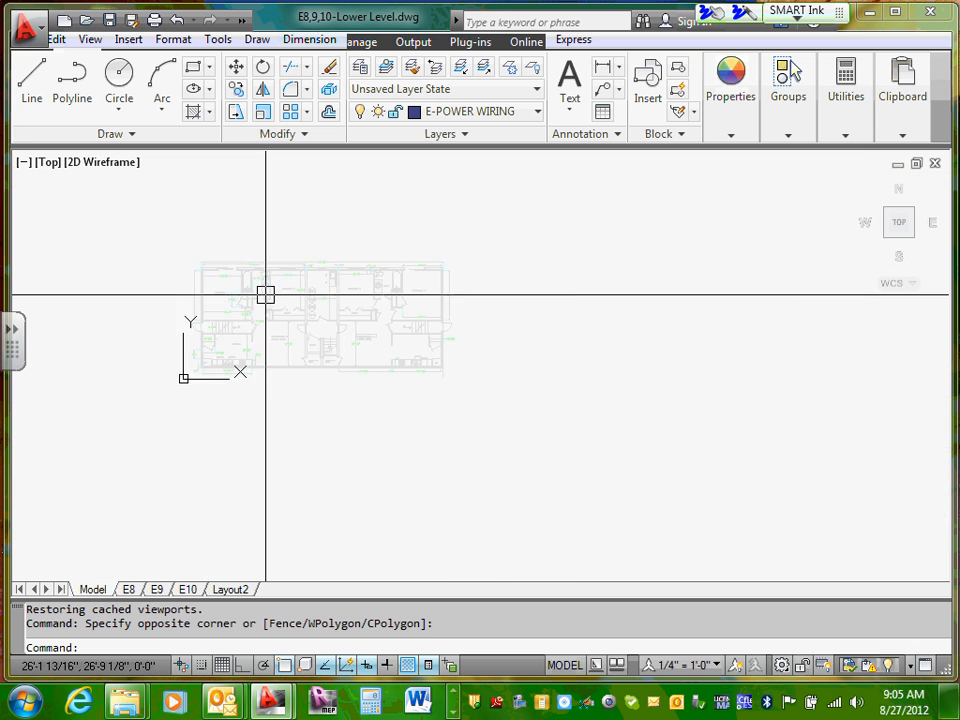
middle_click_drag(265, 294, 453, 327)
scroll(437, 315, "up", 6)
scroll(453, 327, "up", 2)
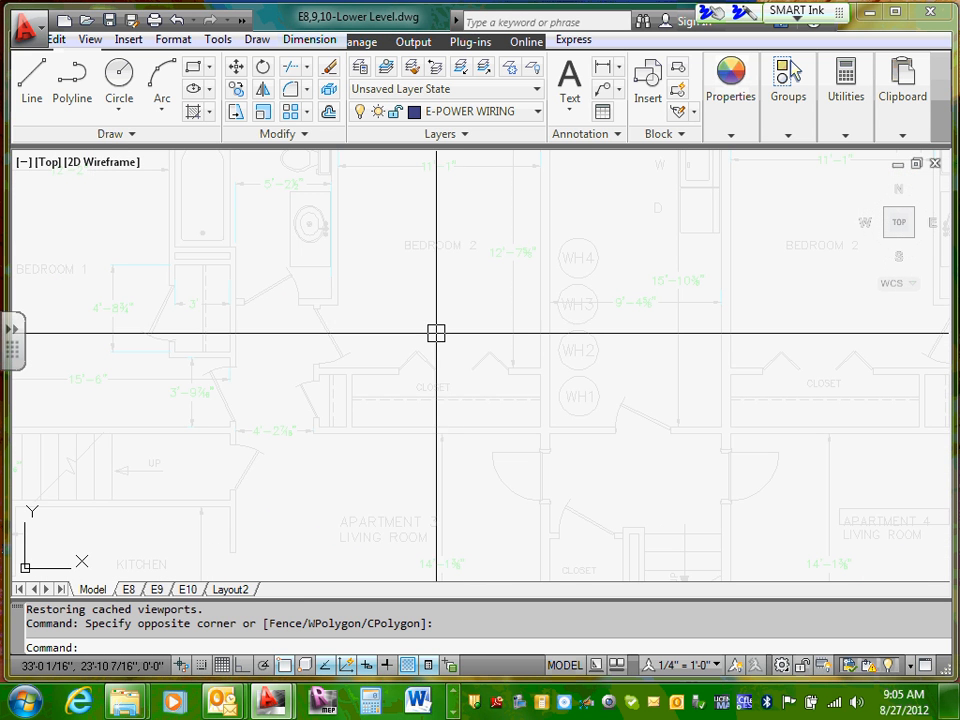
scroll(548, 326, "down", 3)
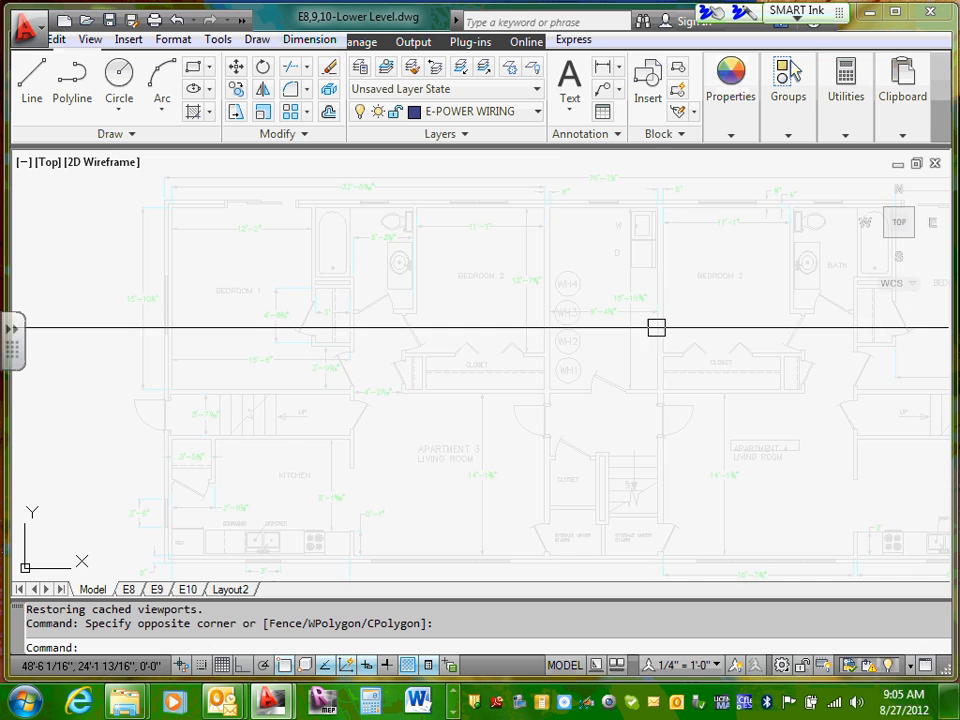
Step: Examine the utility room between the two Bedroom 2 rooms, including water heaters WH1 to WH4 and the washer and dryer
middle_click_drag(656, 326, 574, 356)
scroll(551, 349, "up", 4)
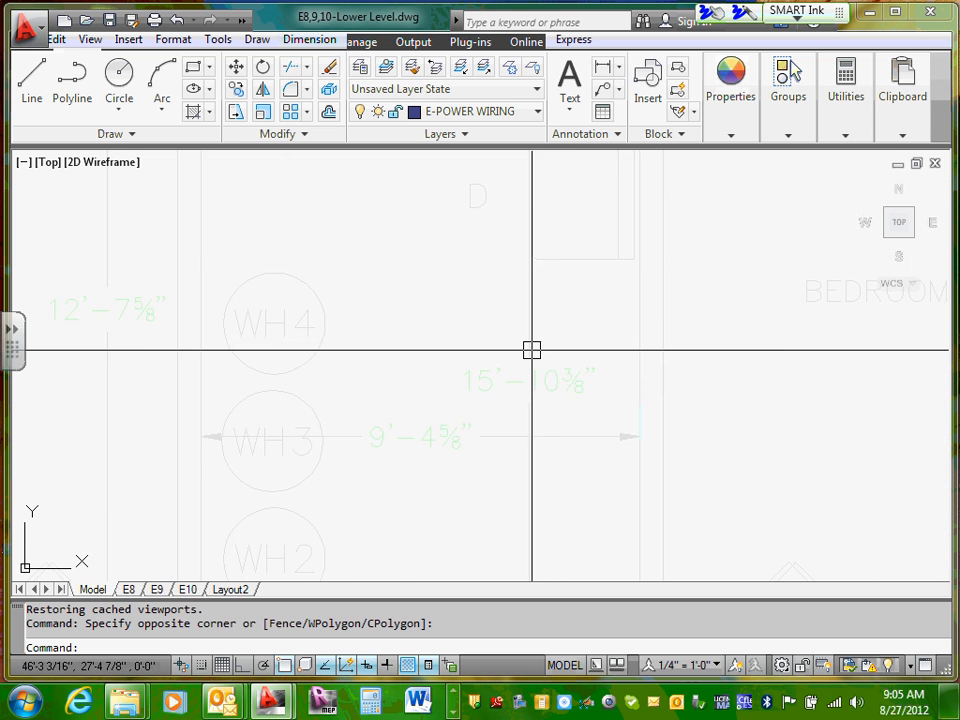
scroll(506, 345, "down", 2)
scroll(500, 415, "up", 2)
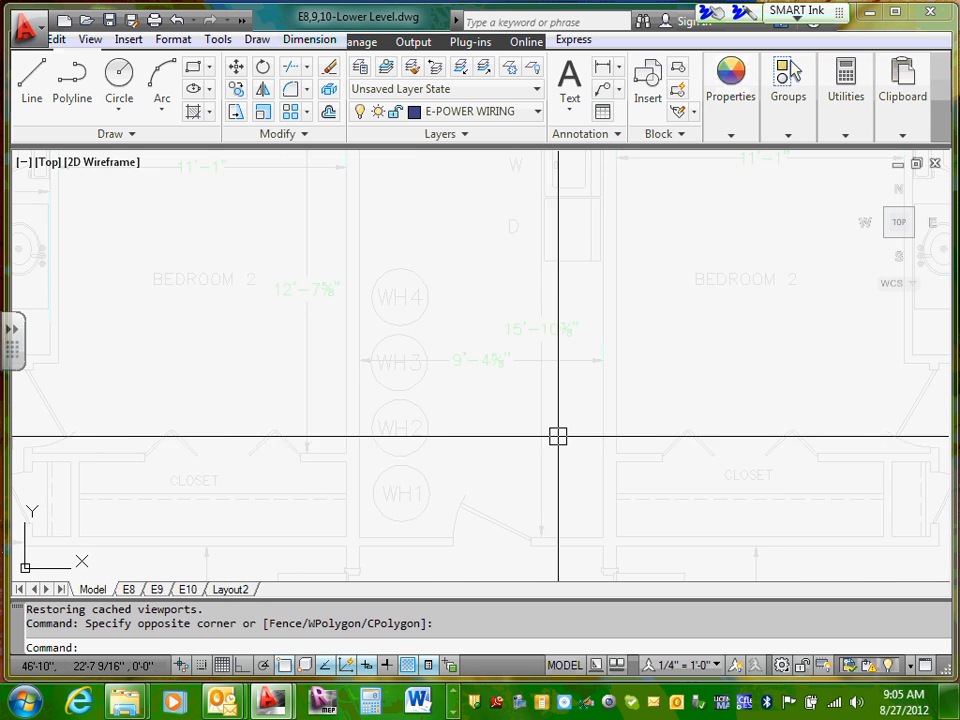
scroll(568, 435, "down", 3)
scroll(587, 471, "up", 2)
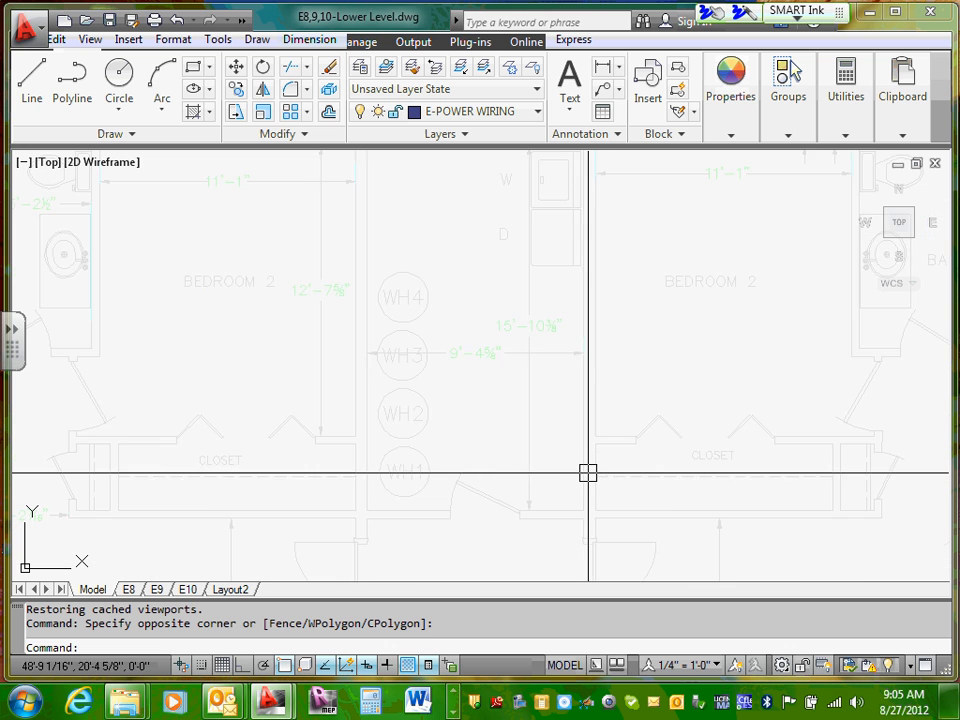
scroll(590, 469, "down", 2)
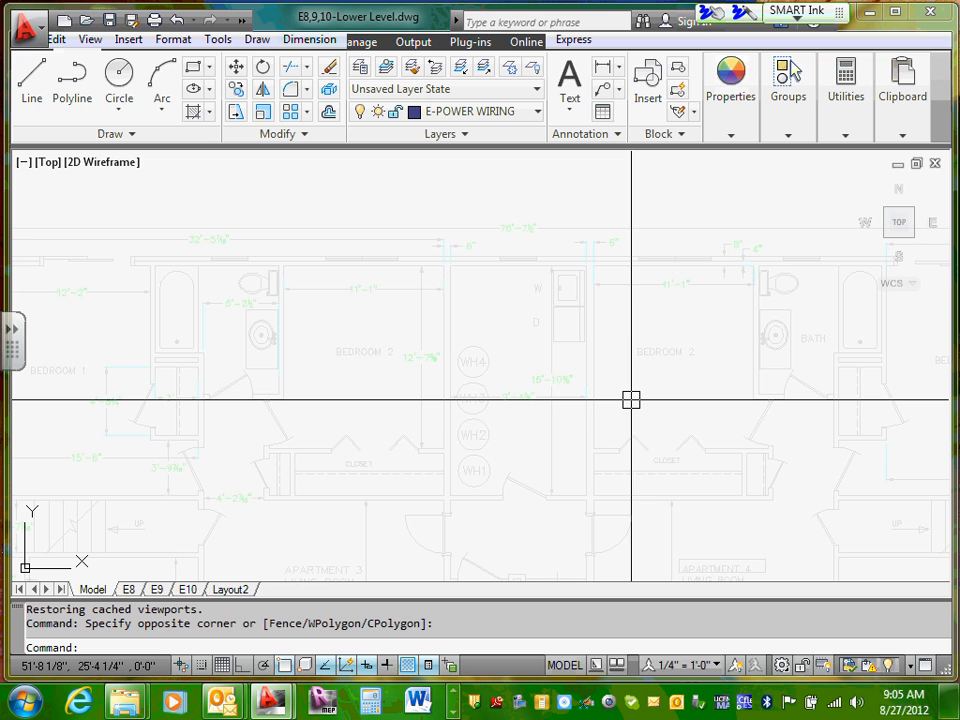
mouse_move(485, 399)
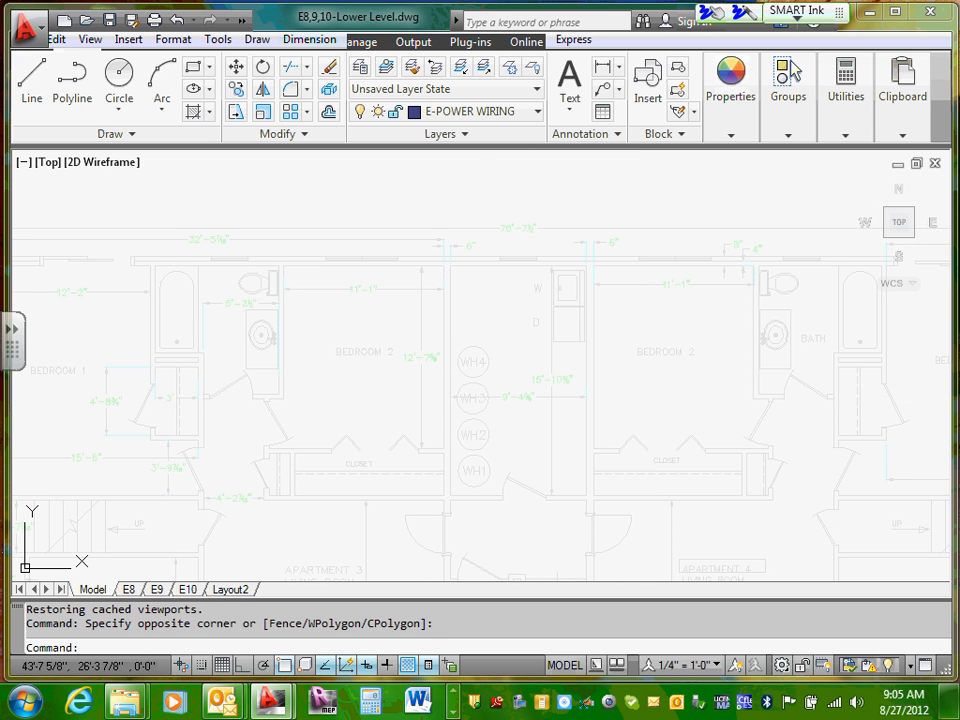
scroll(465, 378, "up", 2)
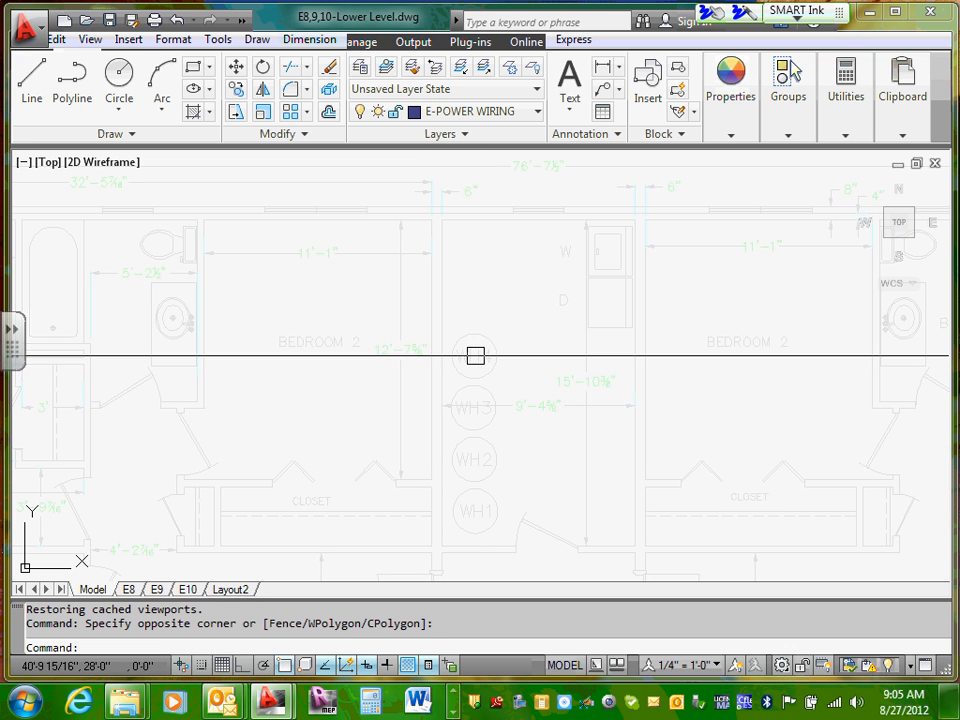
Step: Switch to Windows Explorer and browse from Documents through 02-Education and the ECDM_Year2 shortcut into the 2012-Semester folder
mouse_move(496, 356)
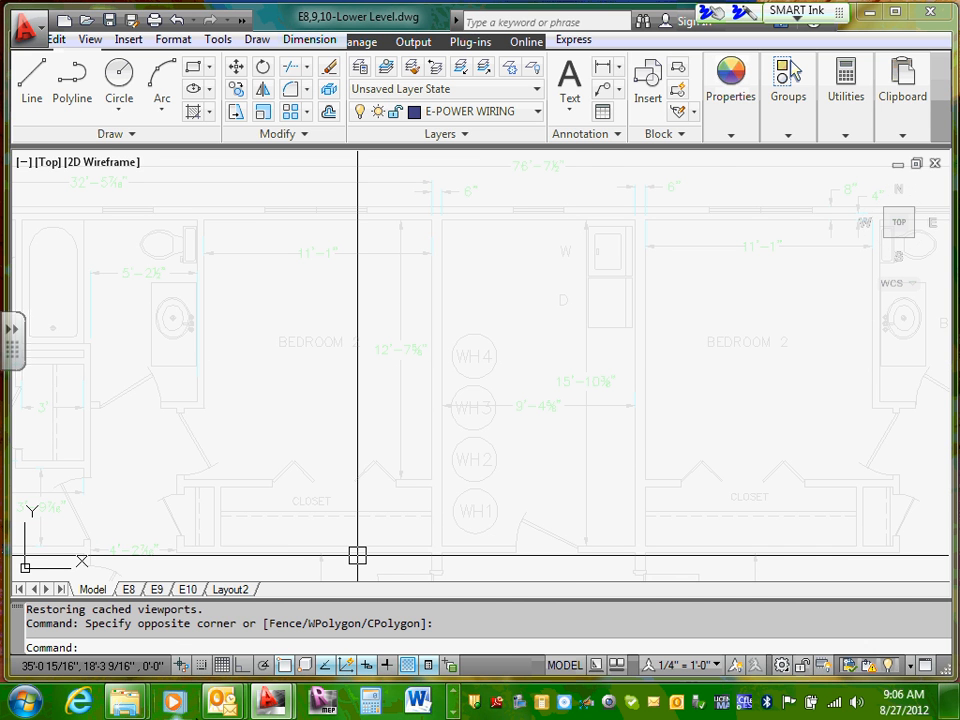
left_click(124, 701)
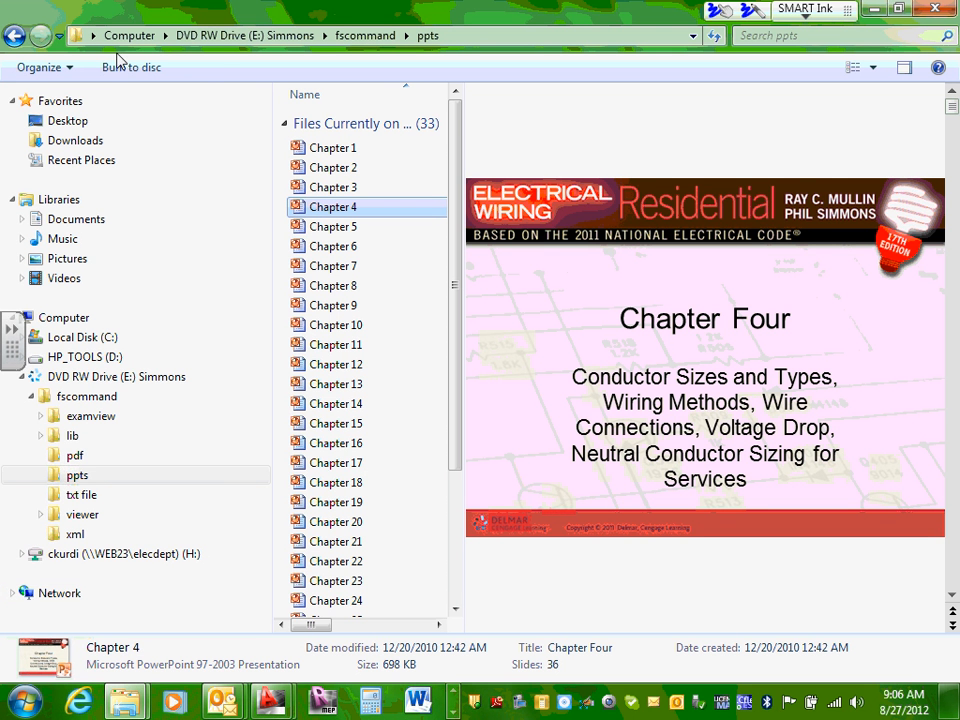
left_click(110, 219)
double_click(378, 196)
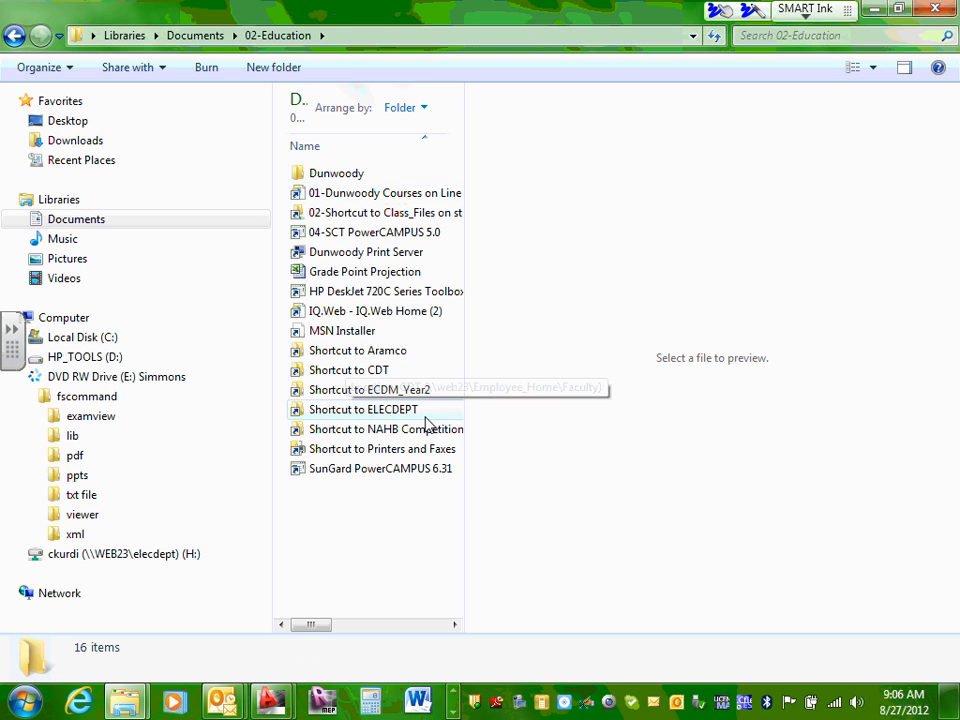
double_click(407, 390)
double_click(346, 162)
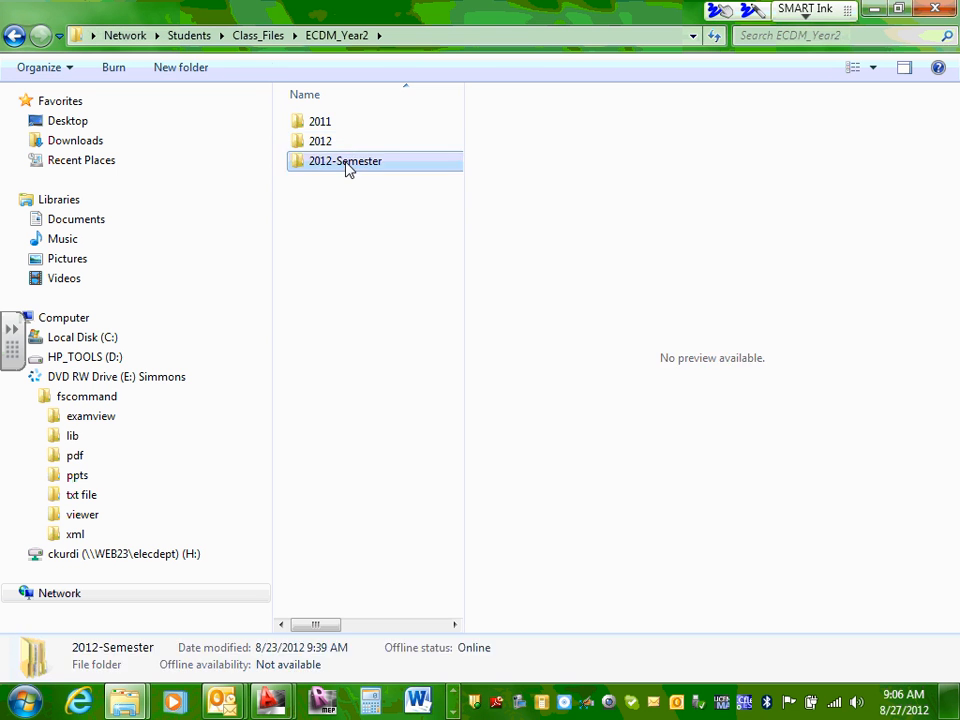
Step: Open the ECDM2140-Final Design Build Project document from Instructor, S#3-1-Fall-Residential Semester, ECDM2140-Electrical Residential Design Project, Work Scope & Schedules
double_click(335, 123)
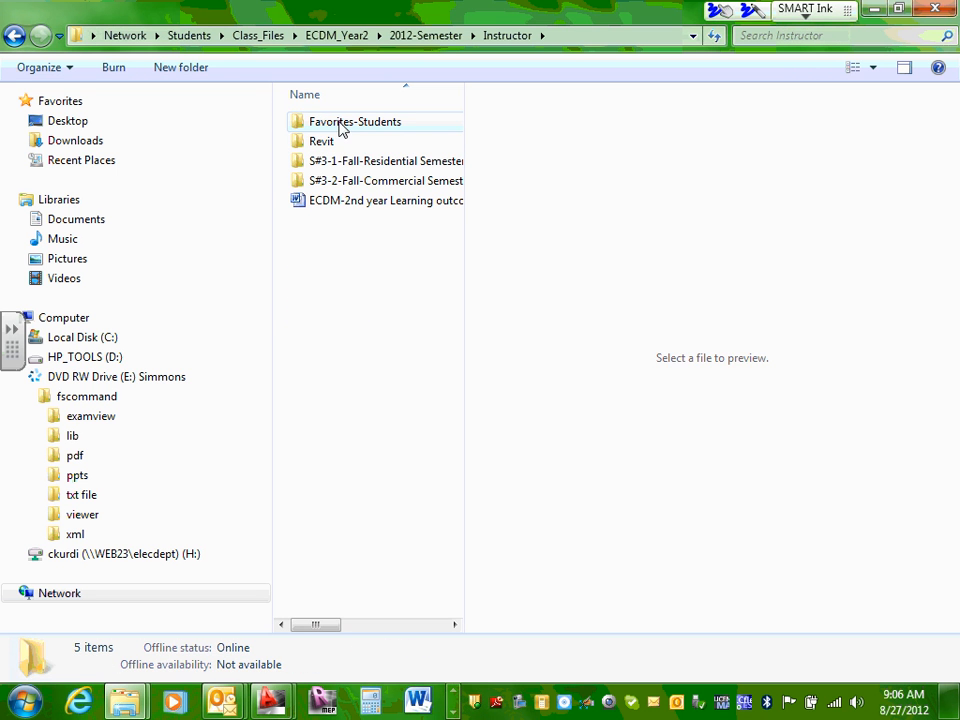
double_click(371, 163)
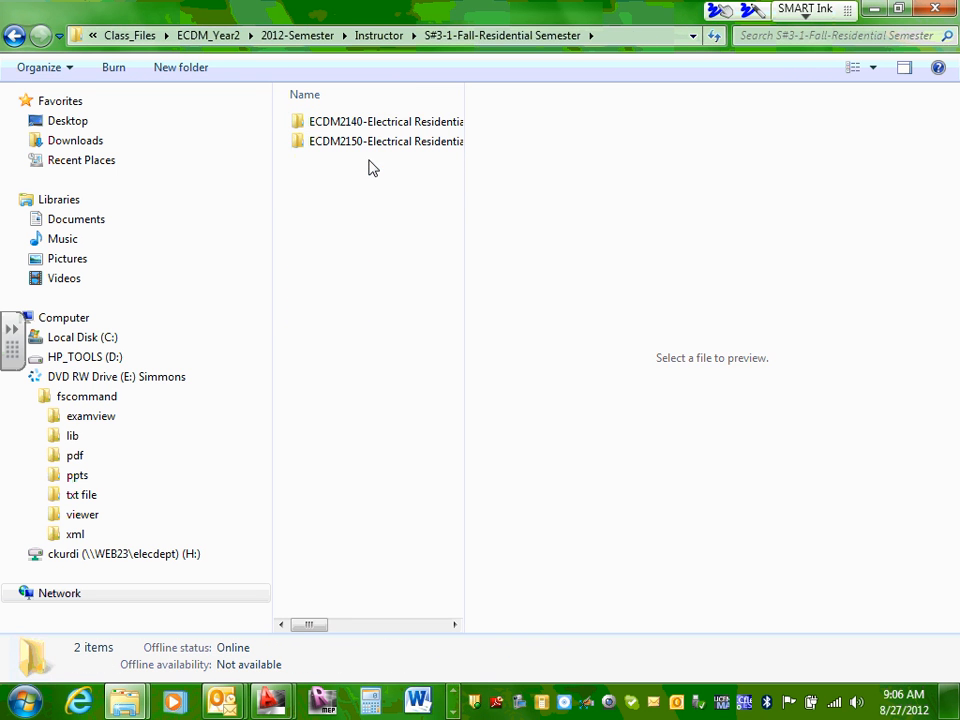
left_click(382, 125)
double_click(382, 125)
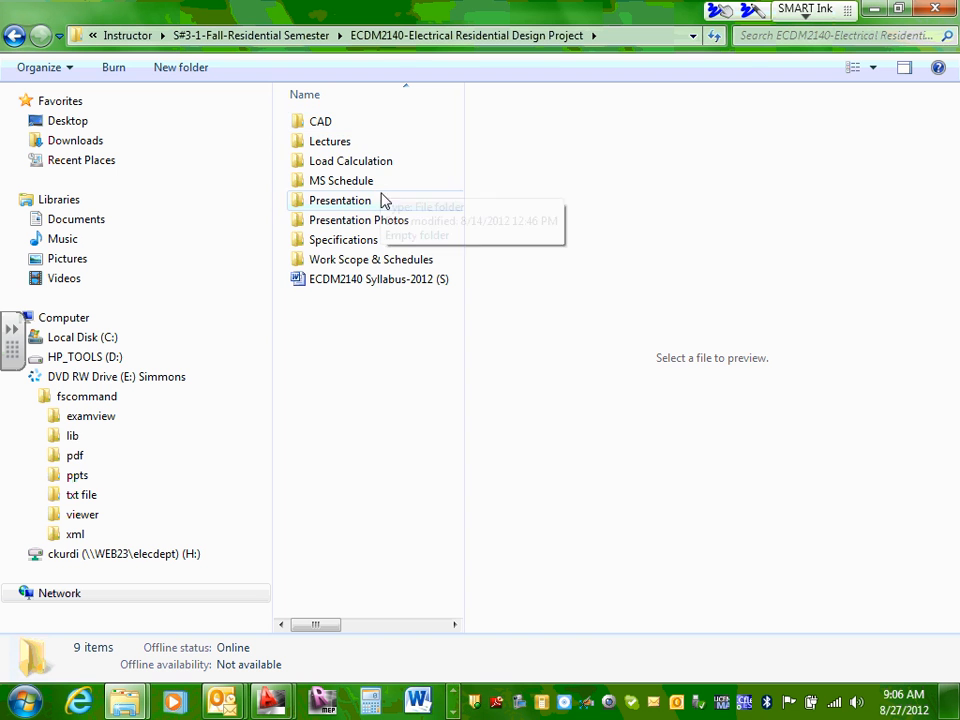
double_click(371, 259)
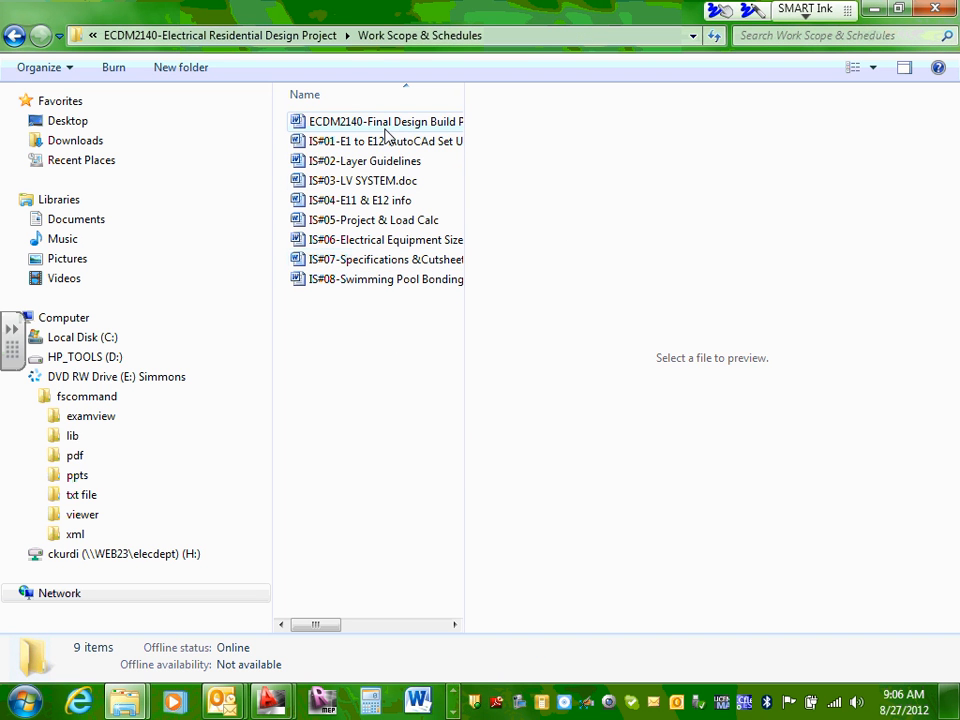
left_click(388, 124)
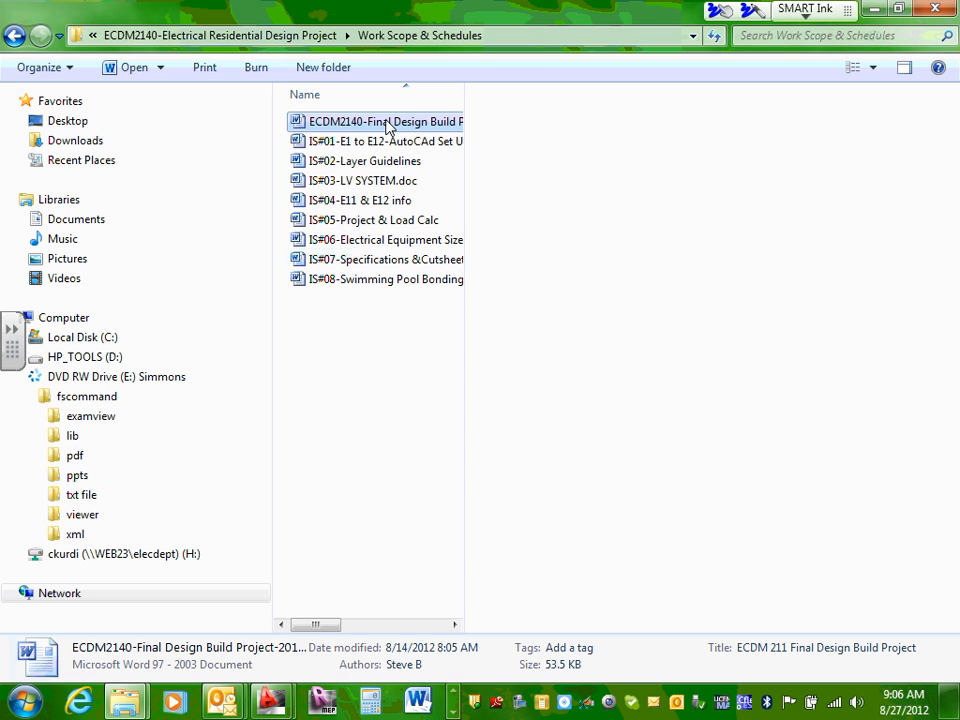
double_click(388, 124)
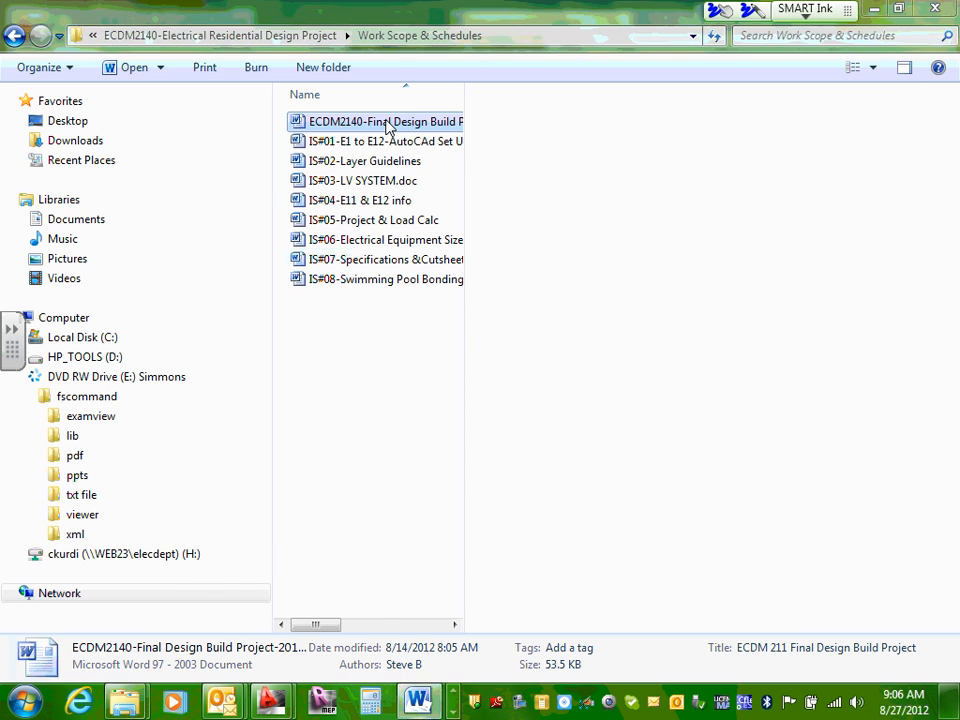
Step: Enlarge the document view to 120% and read the Design Requirements list under Residential Design Project Requirement
scroll(405, 275, "down", 15)
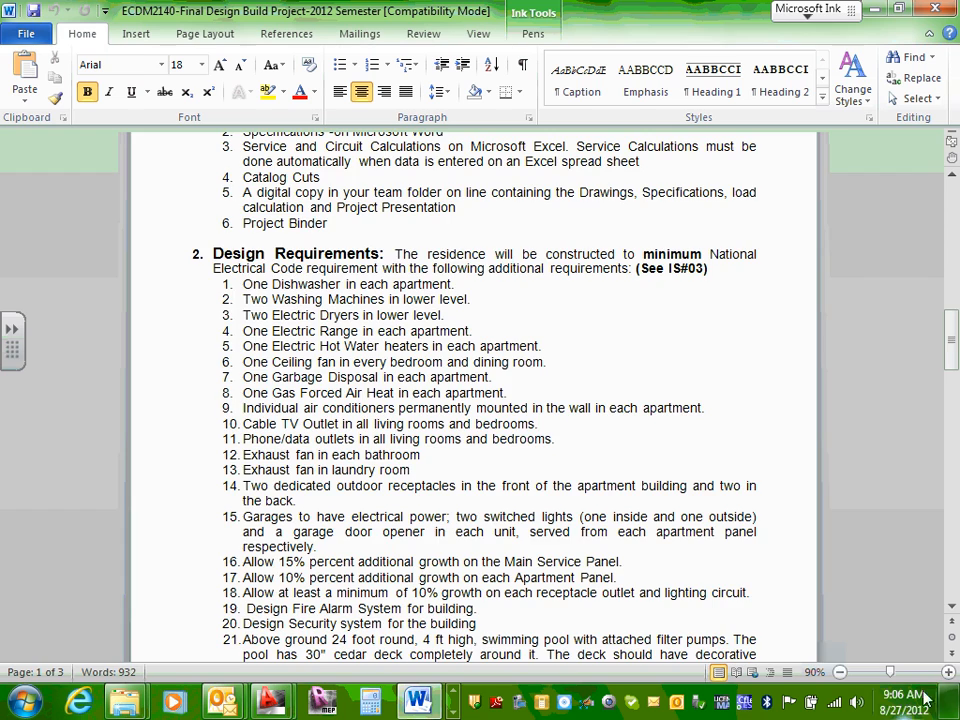
left_click(948, 672)
left_click(948, 673)
left_click(948, 673)
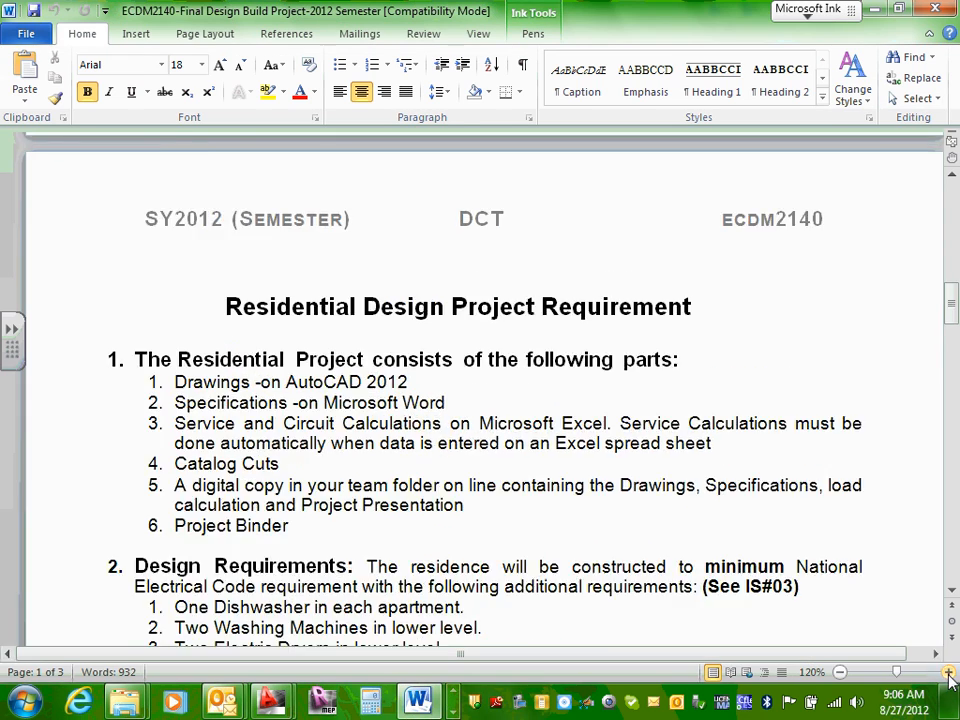
scroll(757, 485, "down", 6)
scroll(231, 388, "down", 2)
scroll(285, 369, "up", 2)
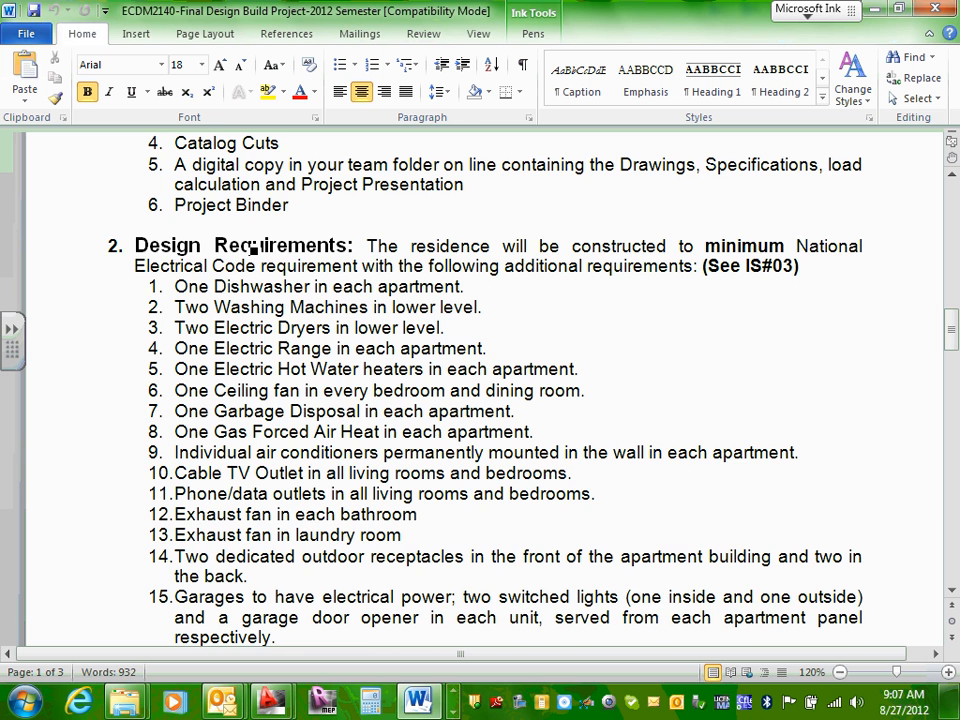
scroll(265, 262, "down", 1)
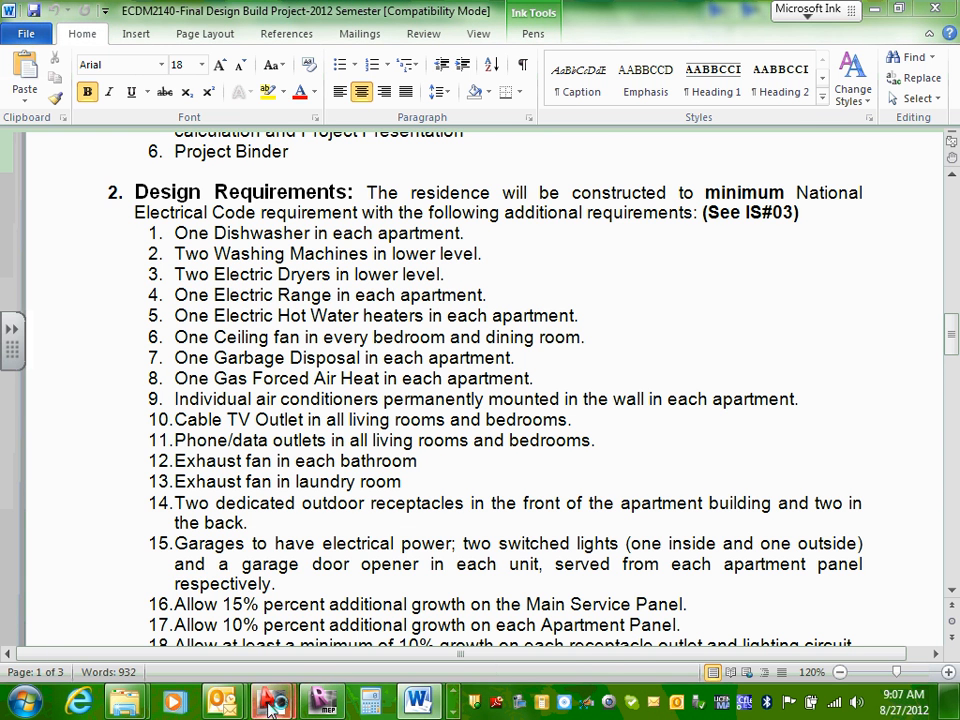
Step: Switch to E8,9,10-Lower Level.dwg in AutoCAD, examine the washer and dryer area, and return to the requirements document in Word
mouse_move(268, 703)
left_click(322, 620)
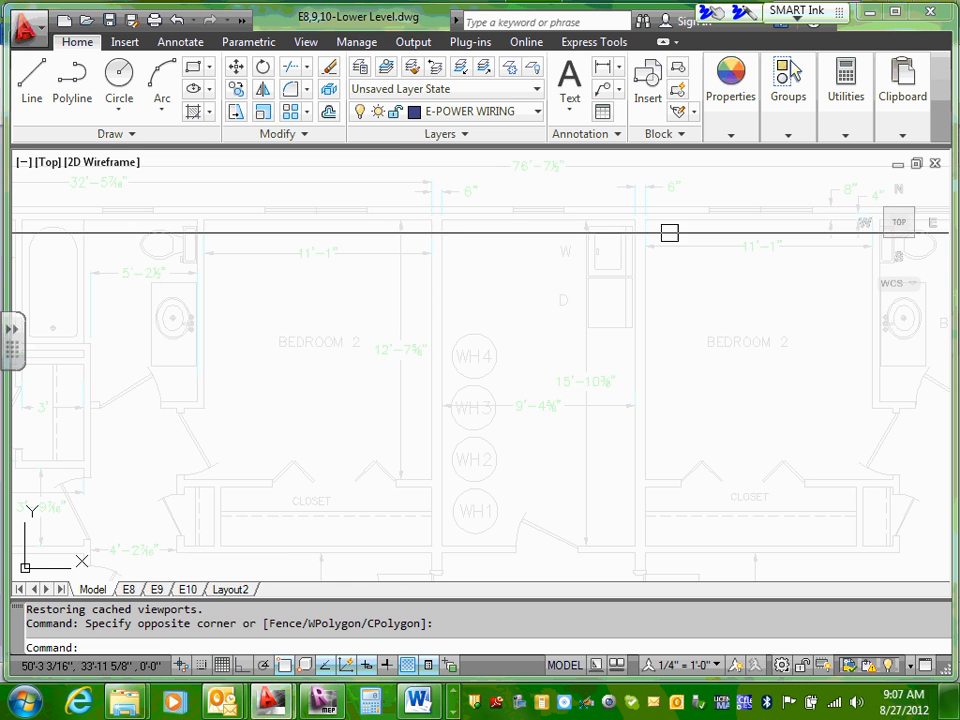
scroll(604, 248, "up", 4)
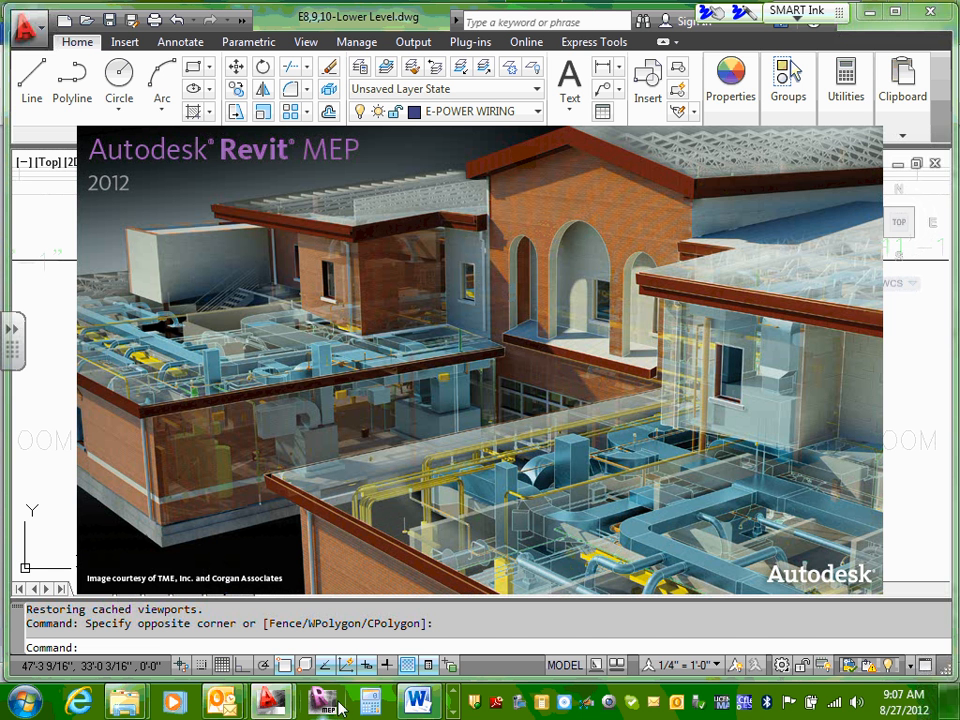
left_click(412, 702)
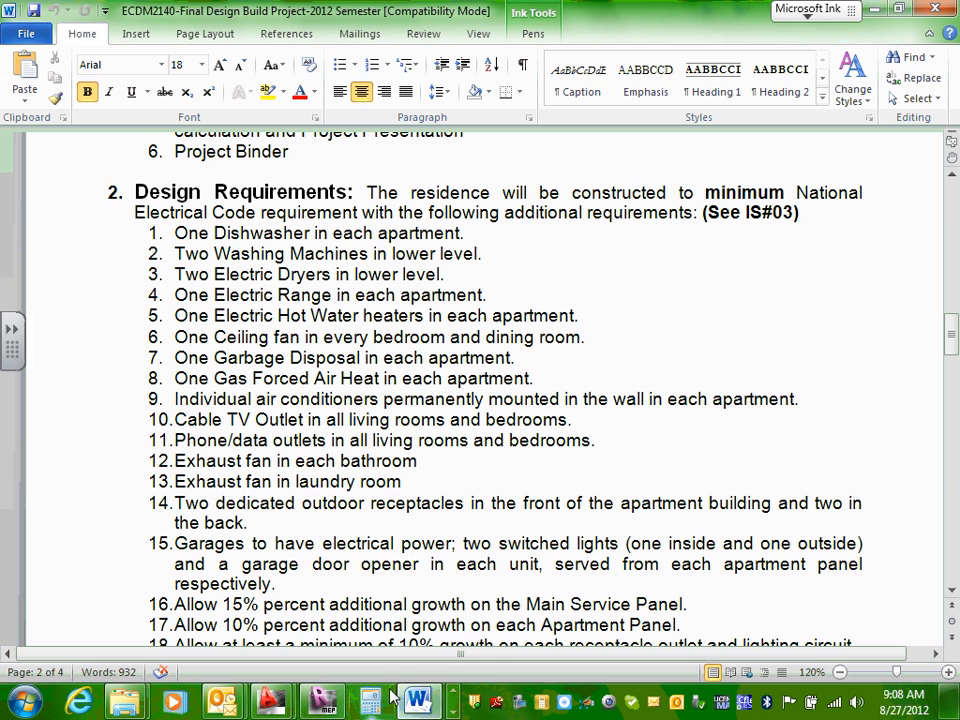
Step: Switch to E8,9,10-Lower Level.dwg in AutoCAD and examine the central hall's closet and the two storage spaces under the stairs
mouse_move(322, 700)
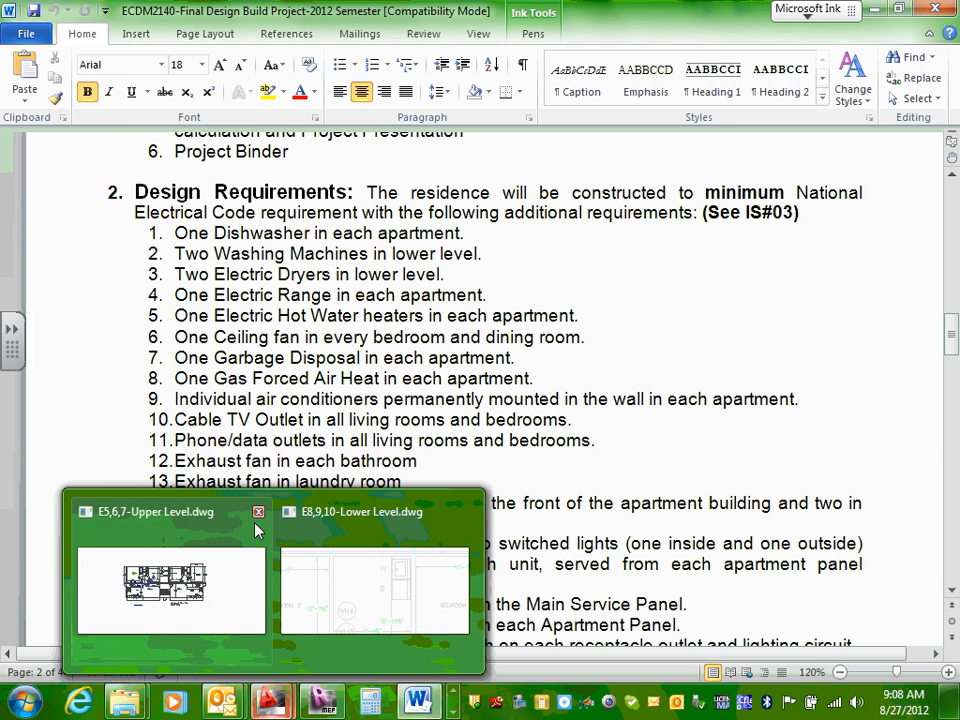
left_click(350, 590)
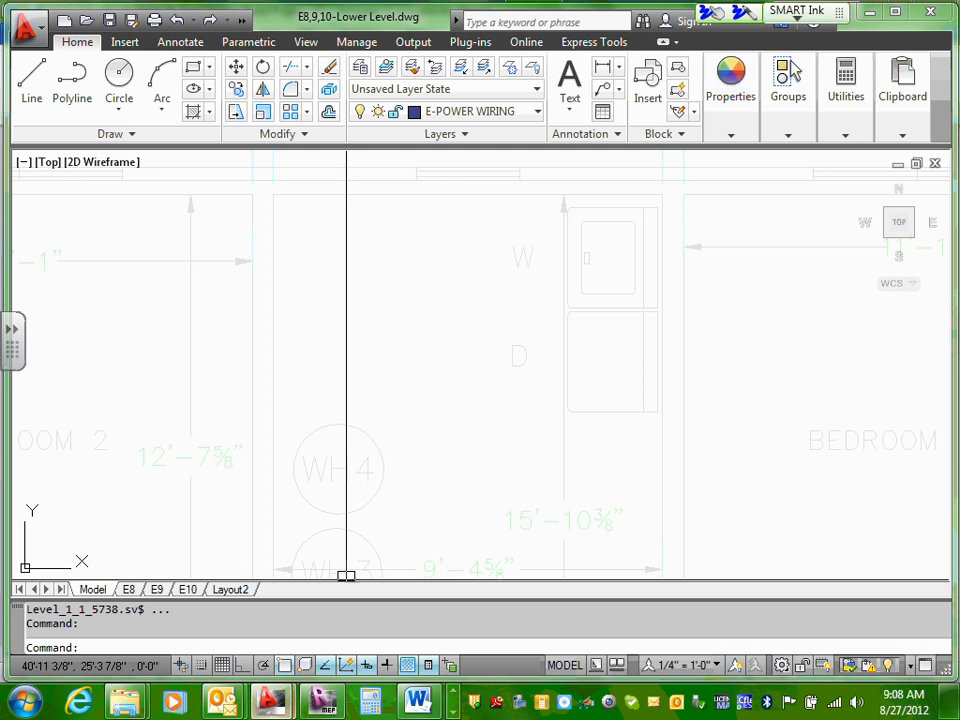
scroll(407, 460, "down", 5)
scroll(426, 403, "up", 4)
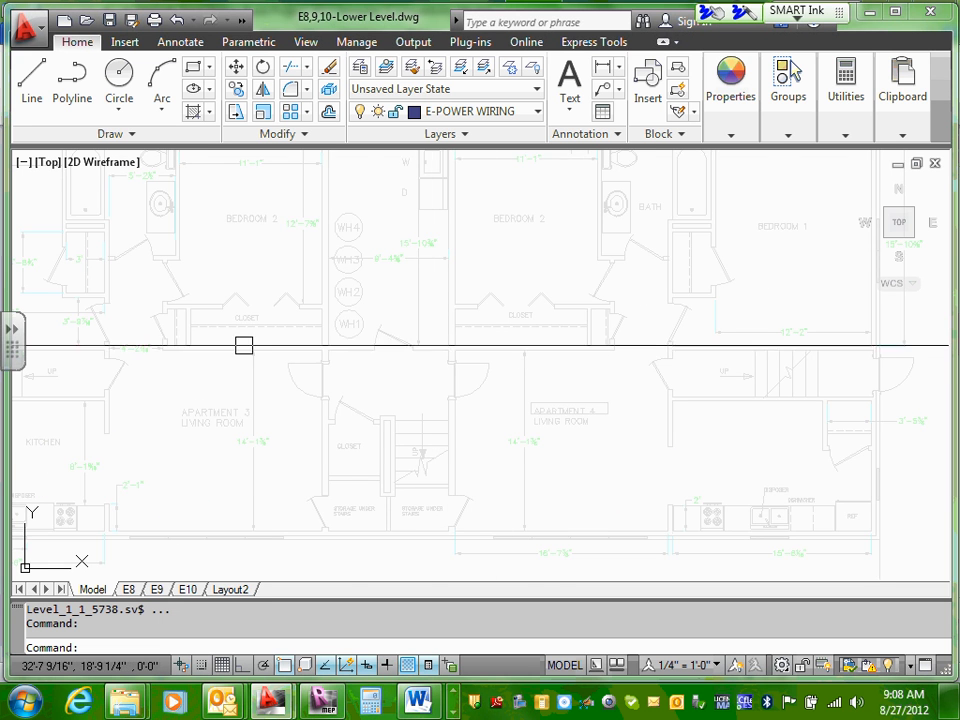
scroll(231, 334, "up", 3)
scroll(422, 414, "down", 6)
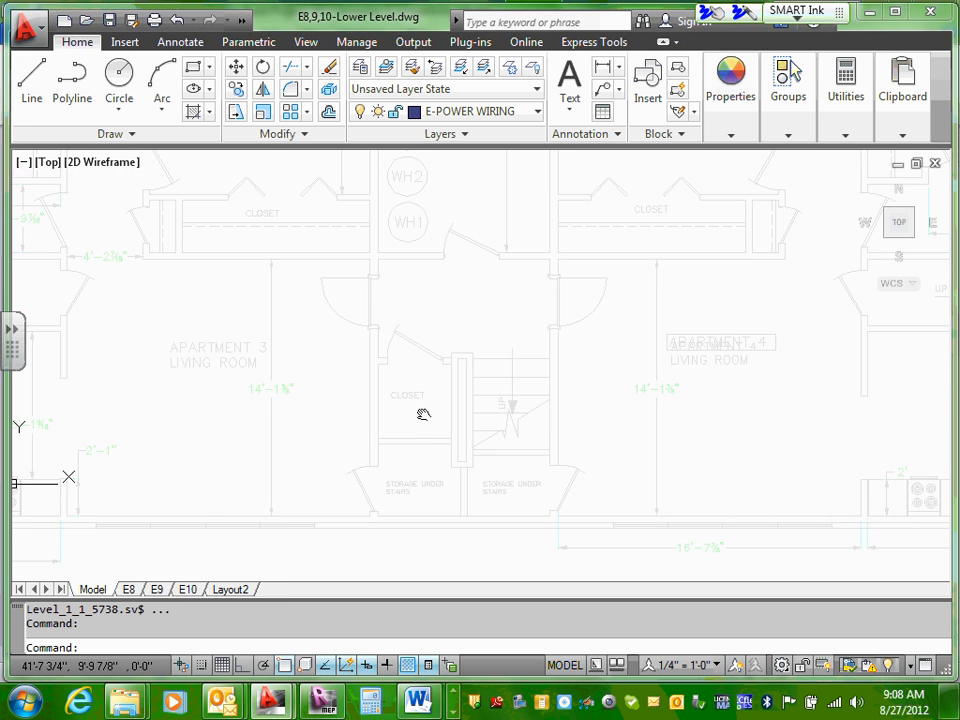
scroll(422, 438, "up", 6)
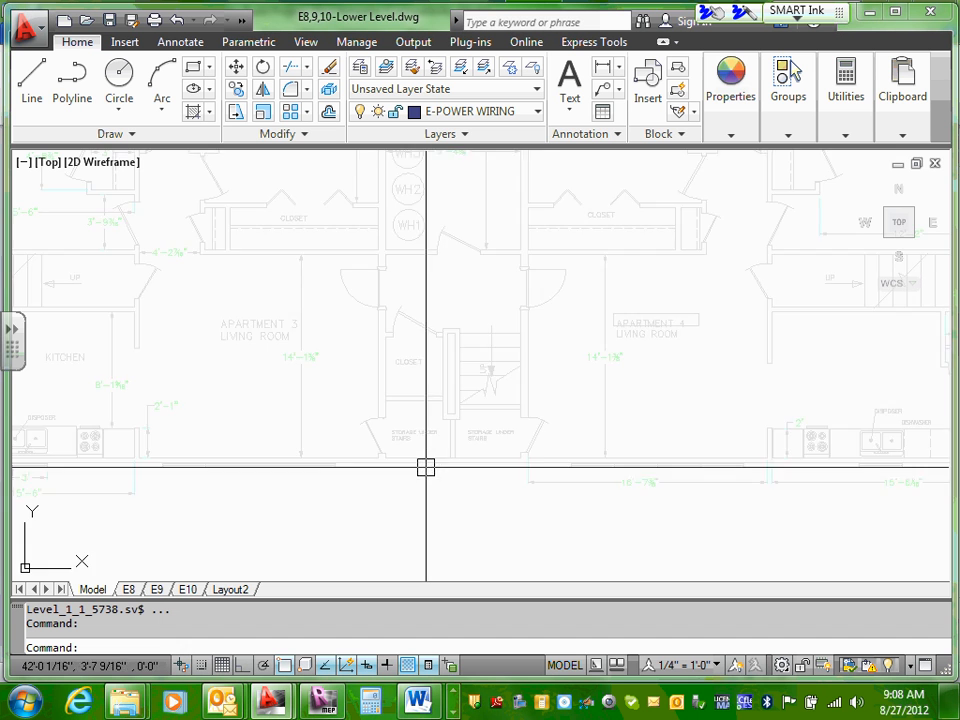
middle_click_drag(414, 396, 417, 424)
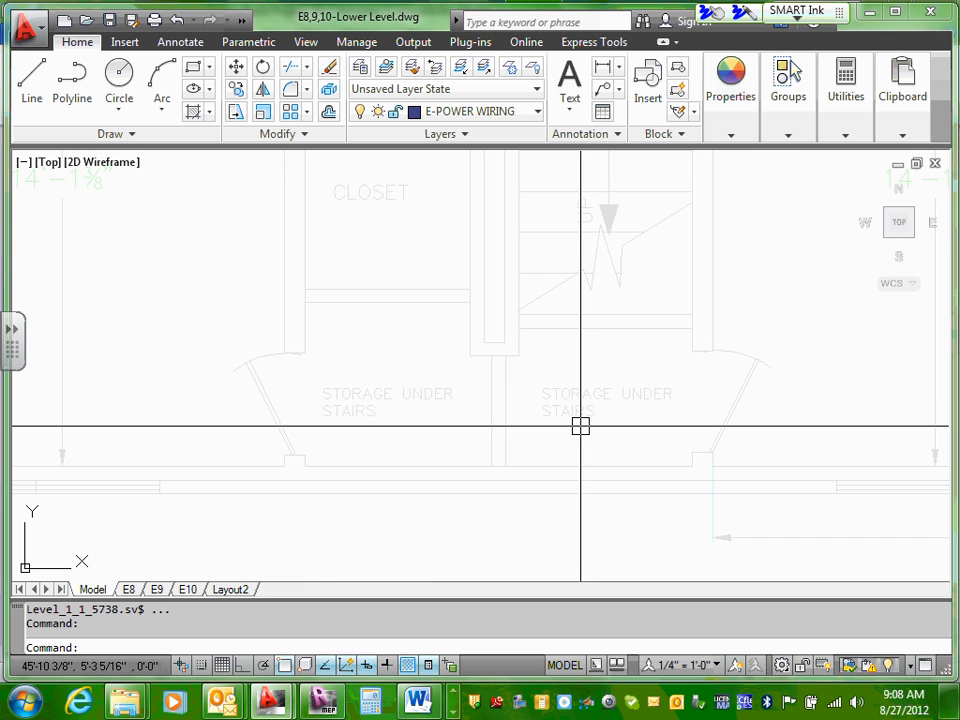
scroll(580, 426, "down", 4)
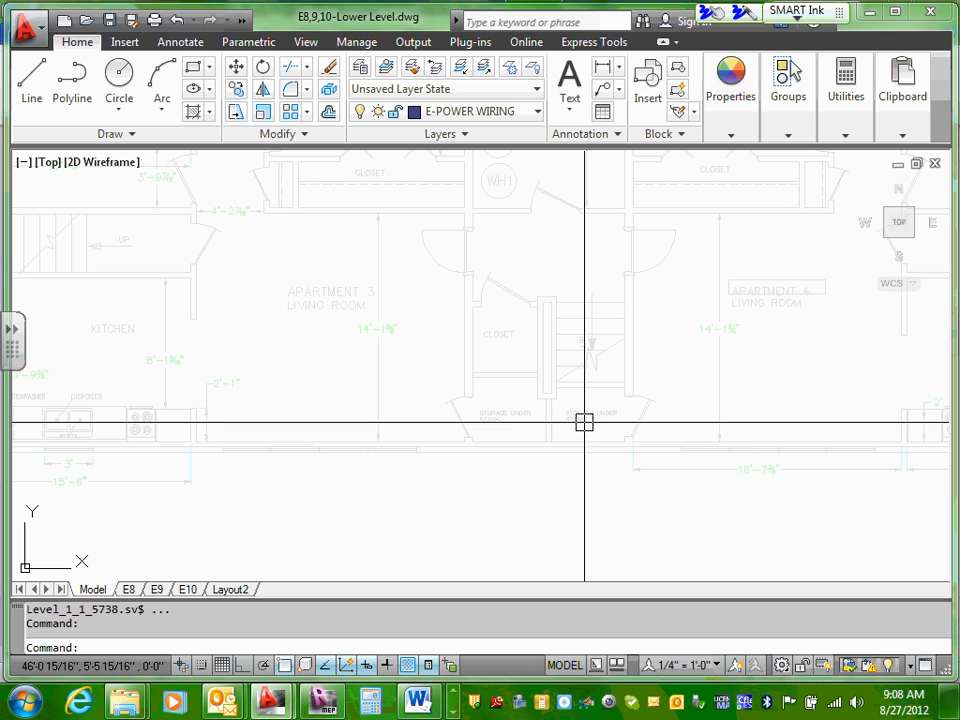
scroll(576, 422, "up", 4)
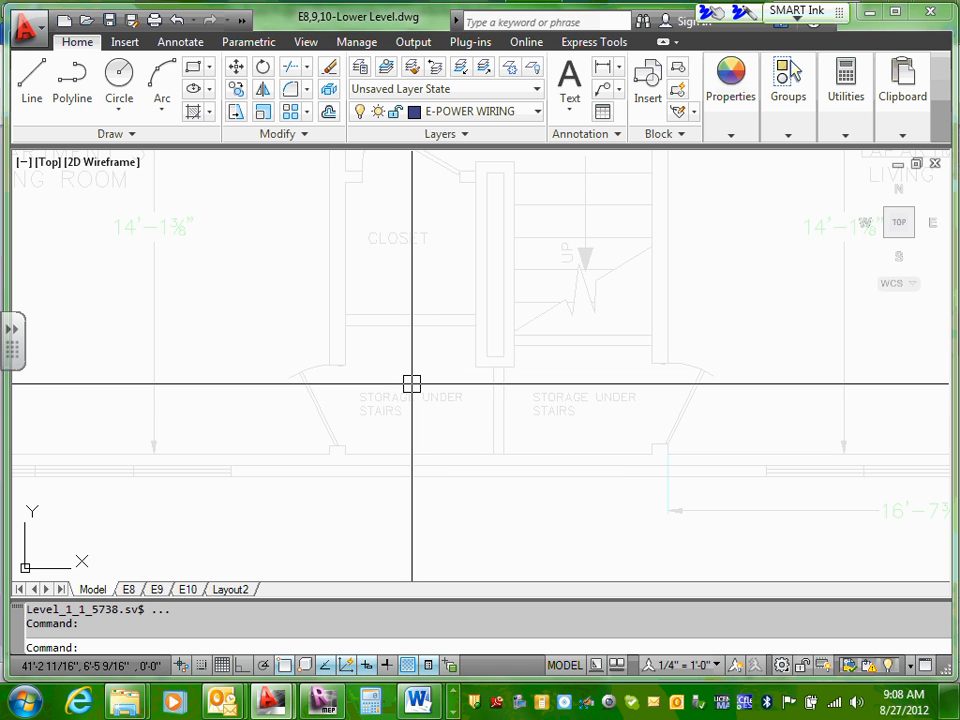
scroll(411, 384, "down", 4)
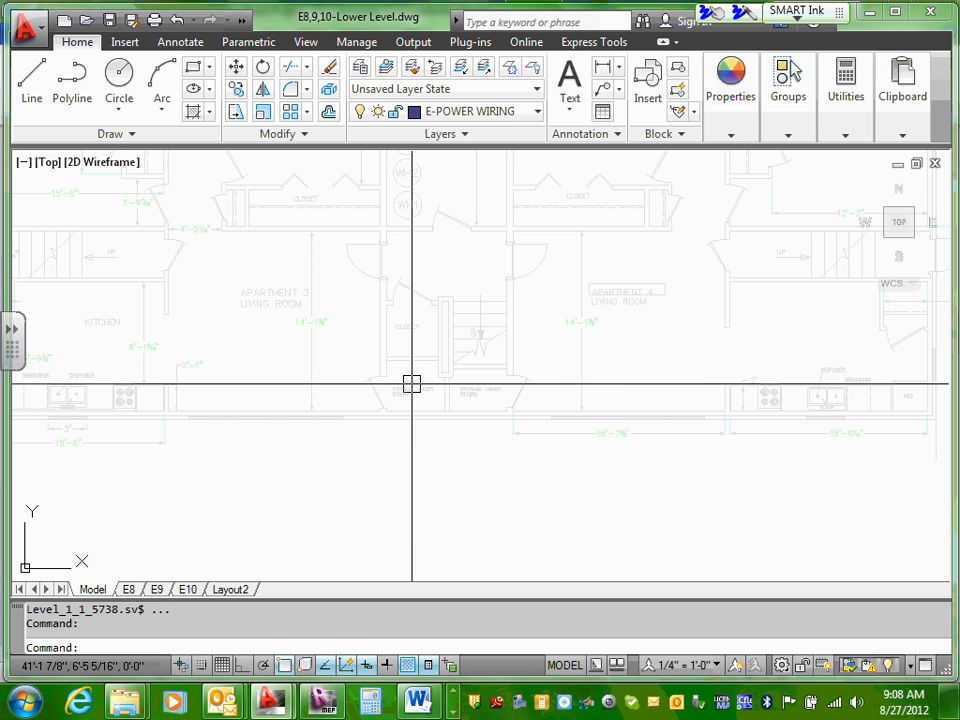
Step: Examine the utility room beyond the central hall with its water heaters, washer and dryer, and return to the Word requirements
middle_click_drag(433, 348, 431, 396)
scroll(431, 396, "up", 2)
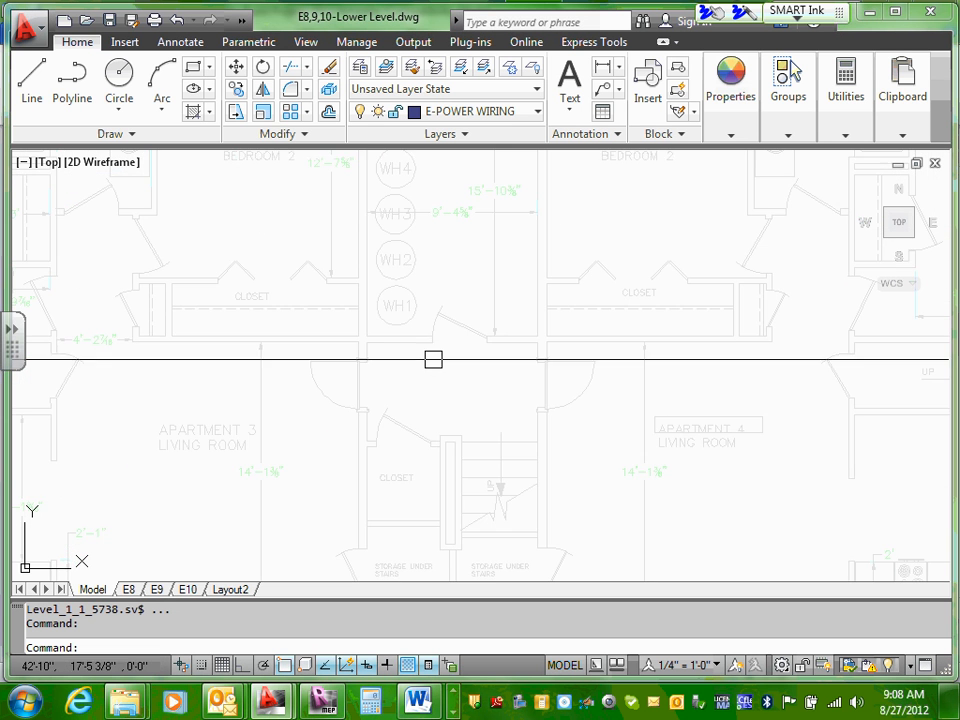
middle_click_drag(429, 256, 435, 365)
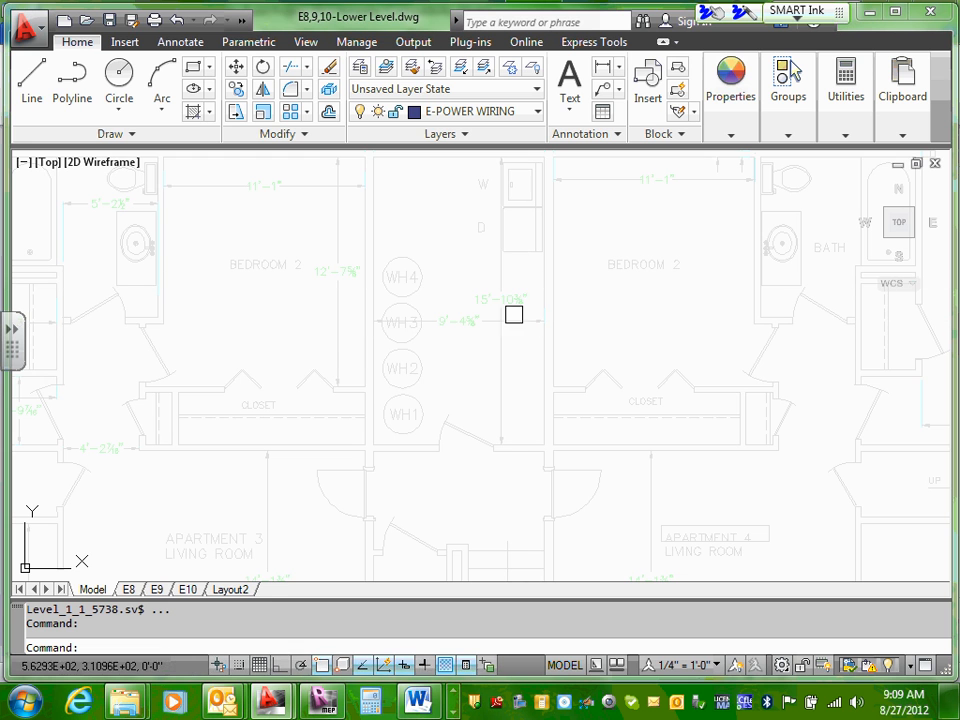
key("alt+Tab")
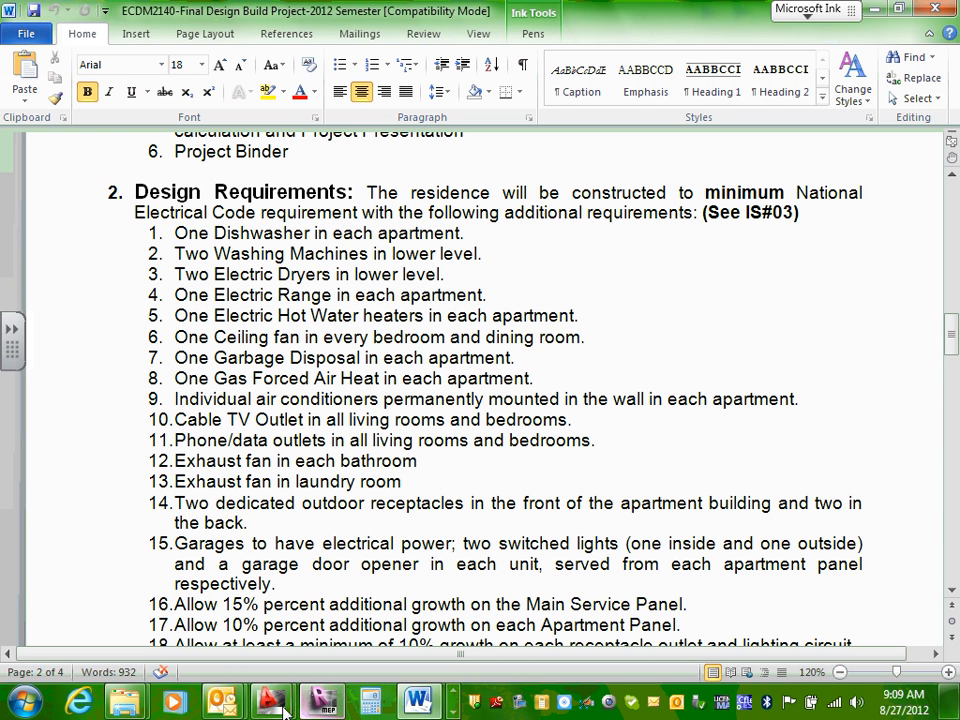
Step: Switch back to the lower level drawing in AutoCAD and examine the utility room's entrance and walls beside water heaters WH1 to WH3
mouse_move(276, 705)
left_click(364, 626)
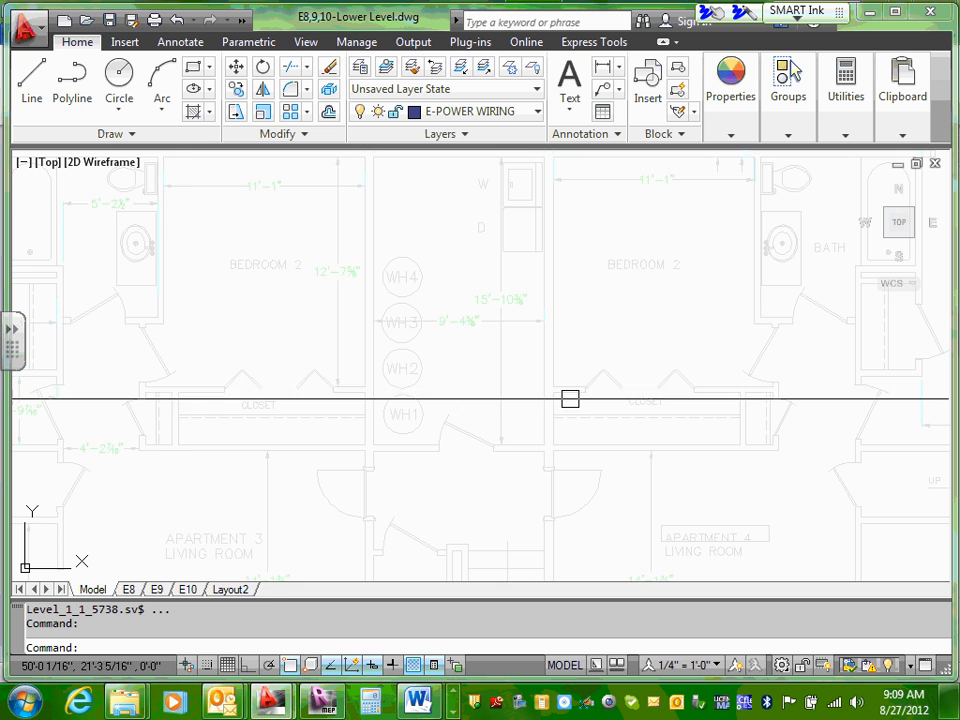
scroll(529, 412, "up", 3)
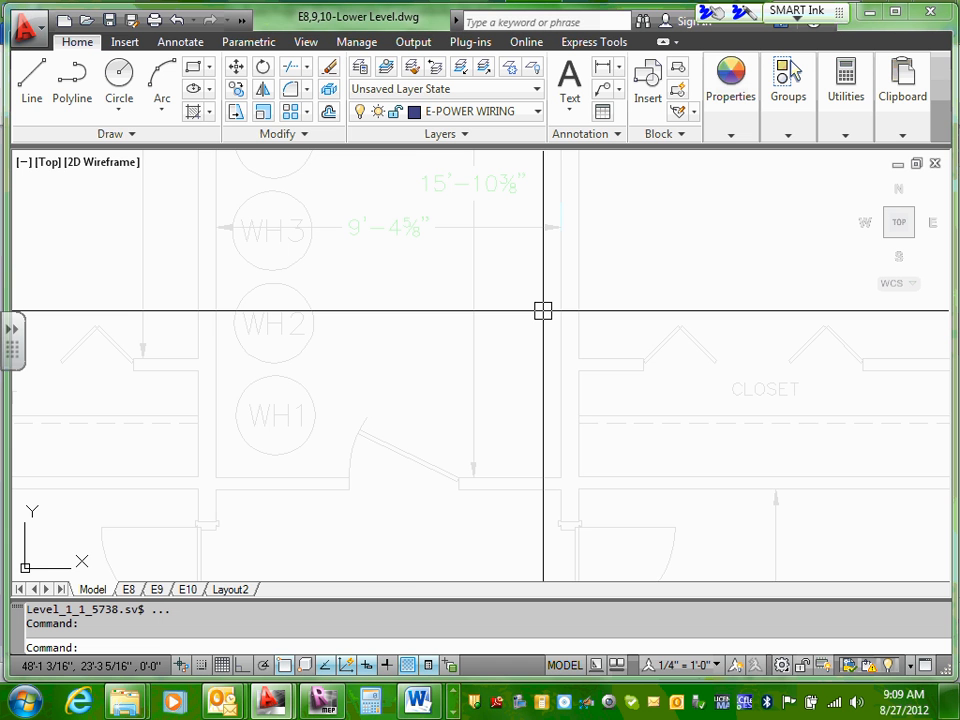
scroll(543, 311, "down", 6)
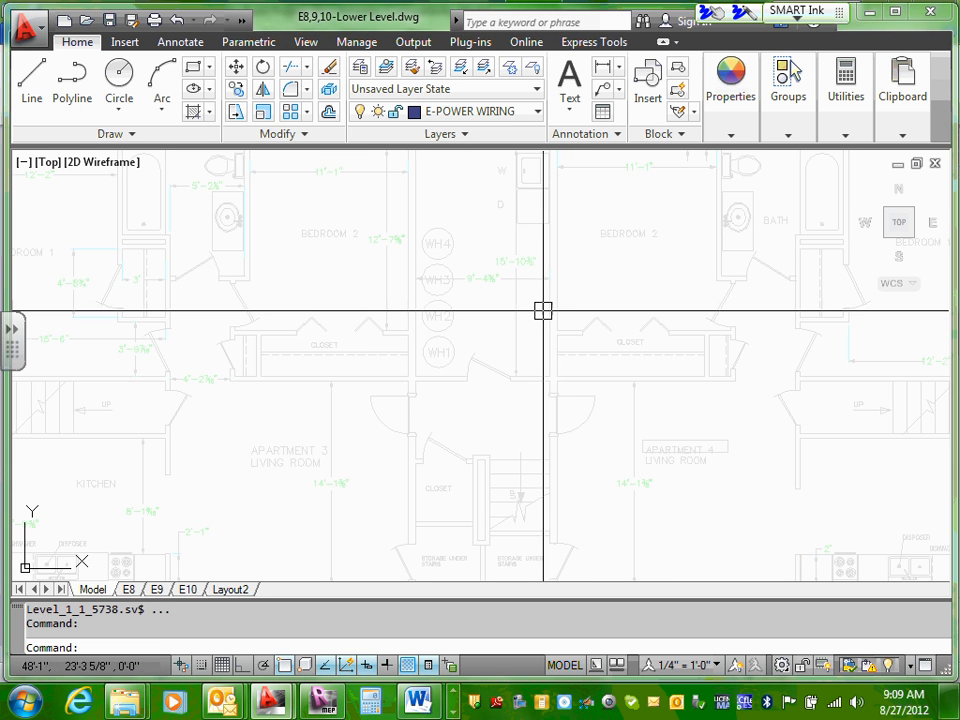
scroll(530, 305, "up", 3)
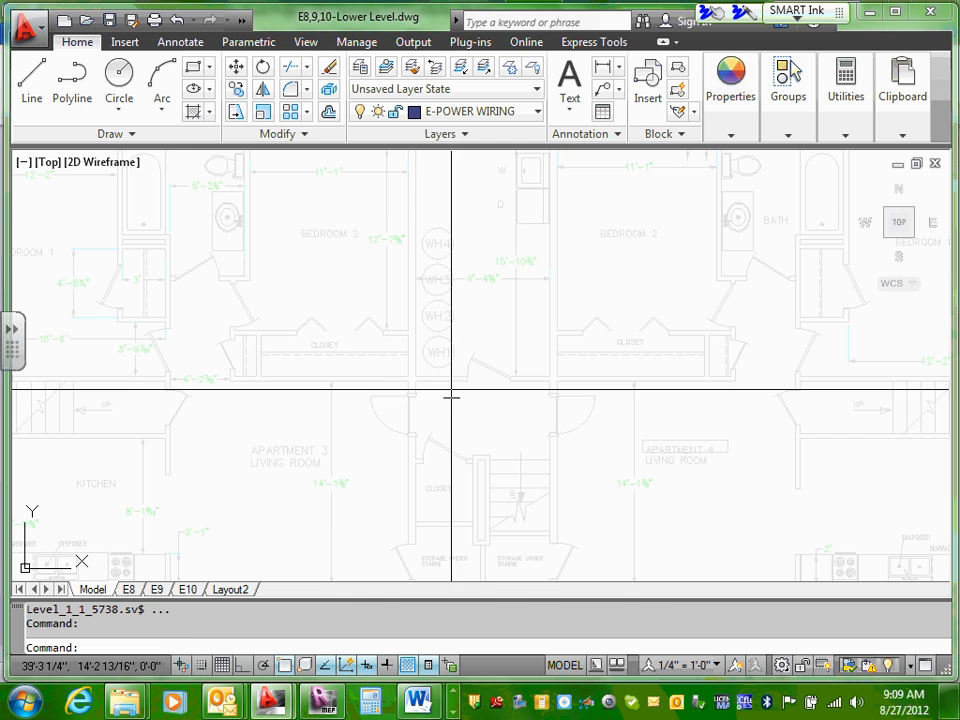
Step: Switch to the Word document and read its Design Requirements on appliances, outlets, exhaust fans, garages and panel growth
left_click(420, 700)
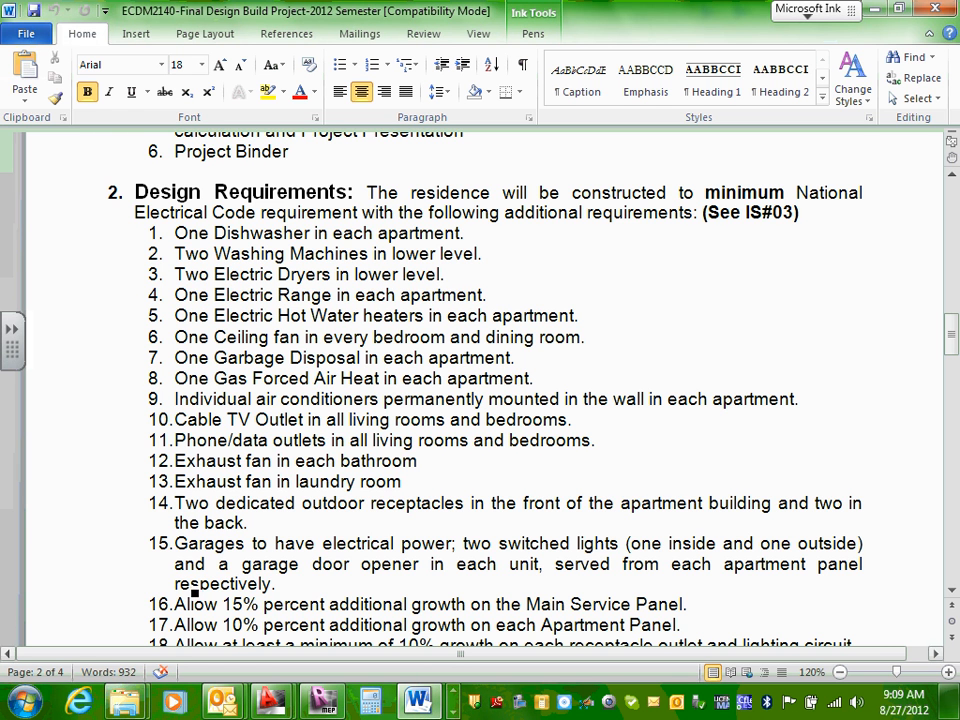
scroll(228, 481, "up", 1)
scroll(240, 520, "down", 2)
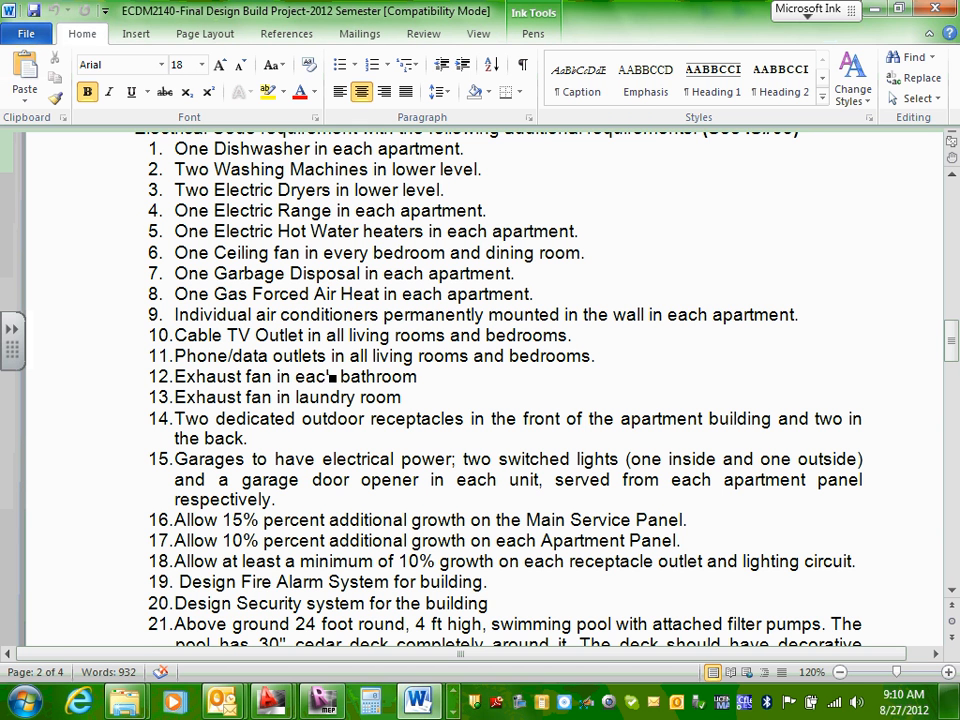
Step: Read the remaining Design Requirements on outdoor receptacles, garages, panel growth, fire alarm, security system and the above-ground swimming pool
scroll(322, 398, "down", 2)
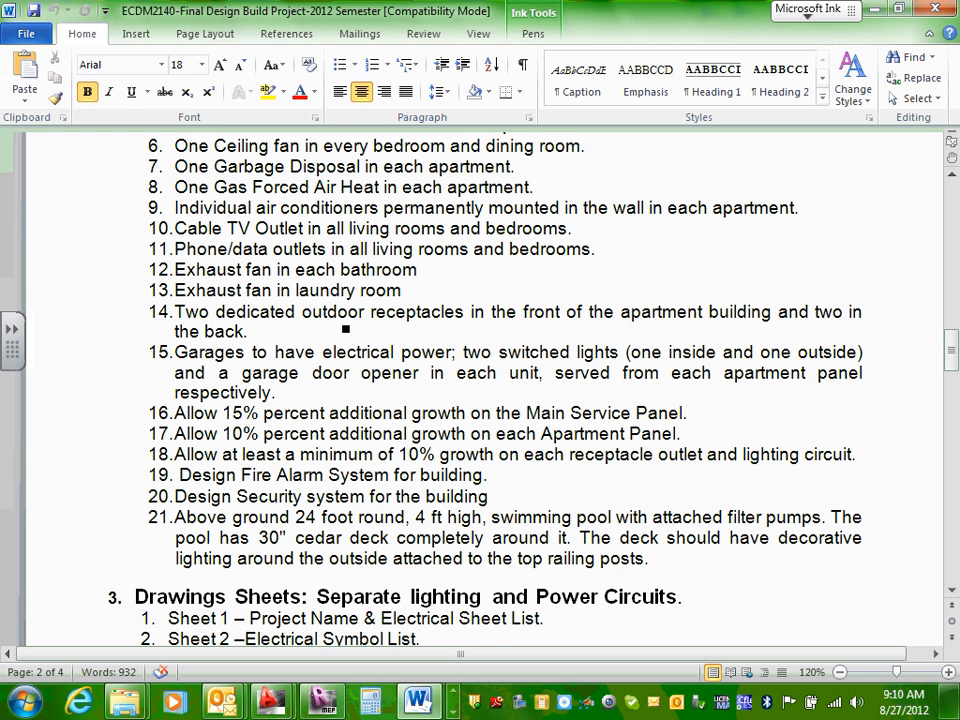
scroll(345, 326, "down", 1)
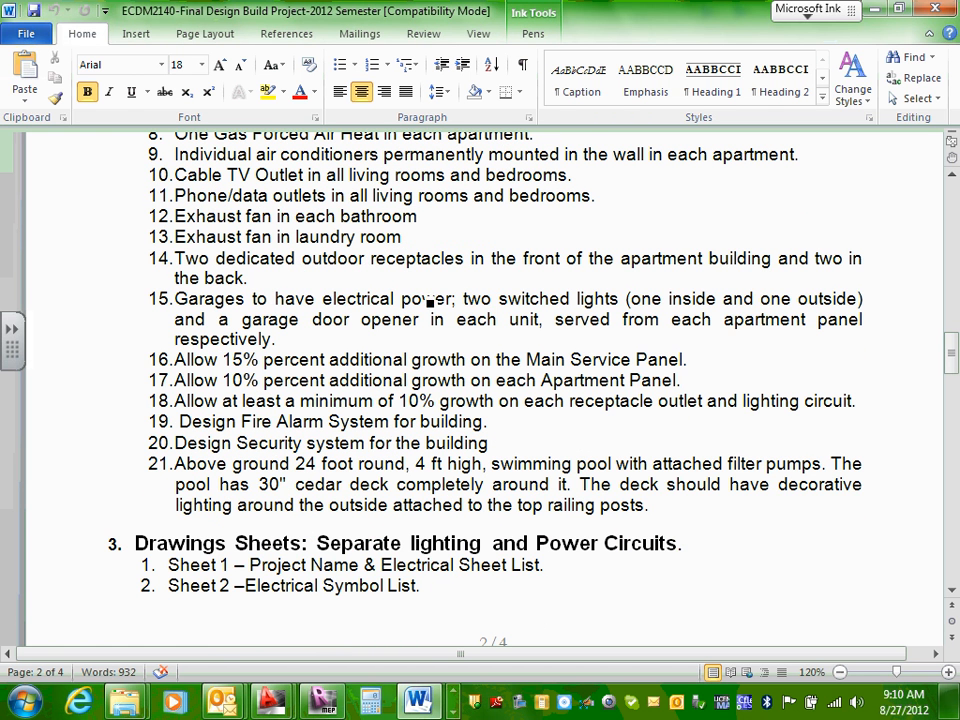
scroll(249, 320, "down", 1)
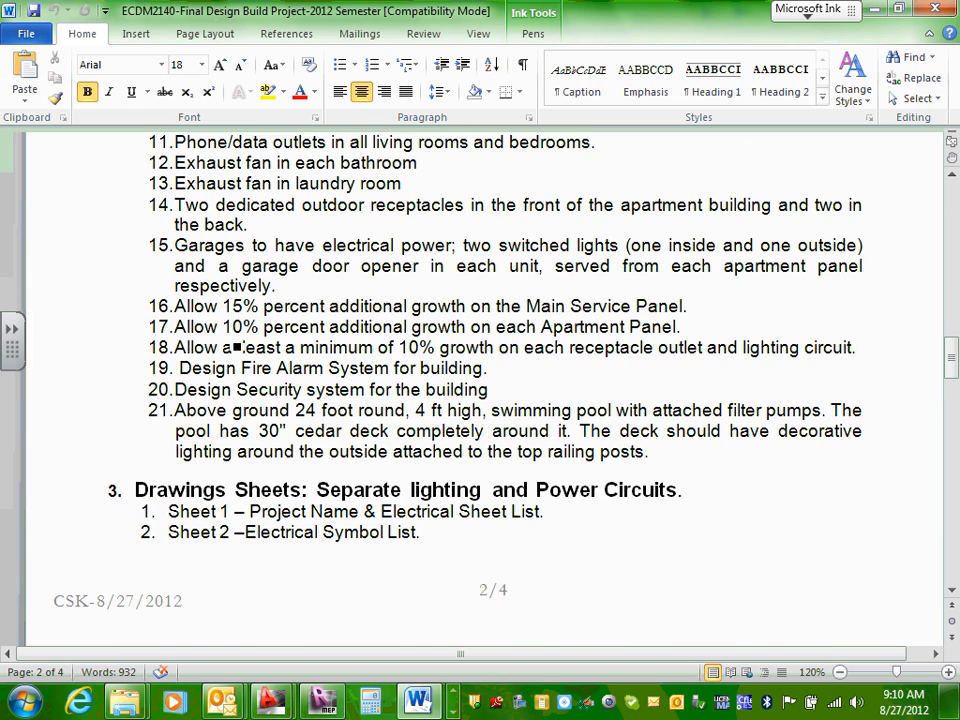
scroll(240, 345, "down", 2)
scroll(300, 347, "up", 5)
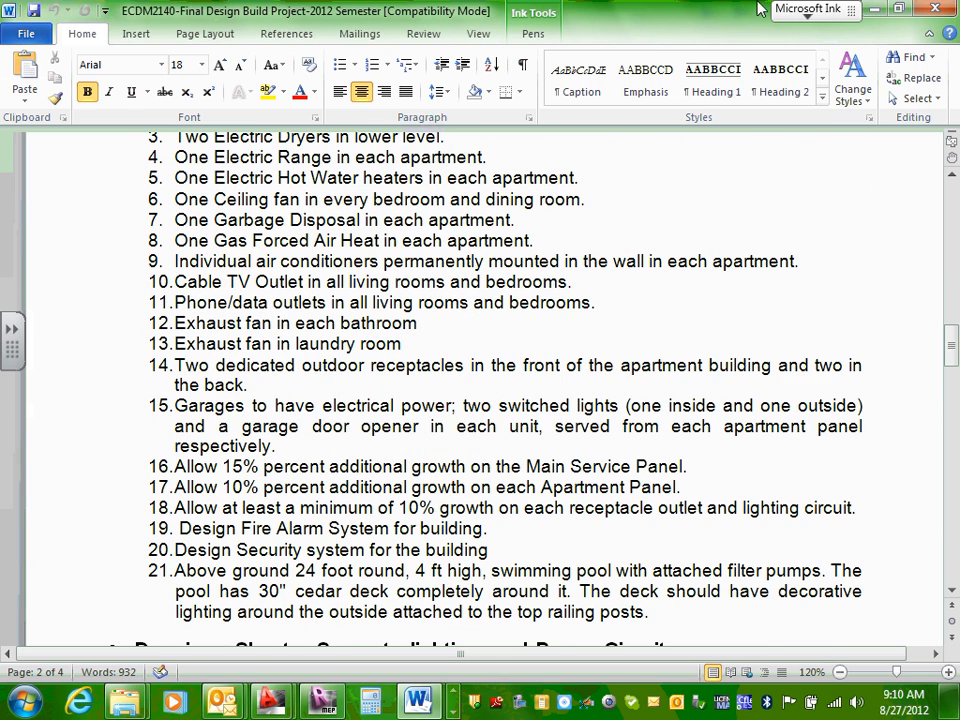
Step: Switch to E8,9,10-Lower Level.dwg in AutoCAD and examine the utility room and the whole lower level plan
key("alt+Tab")
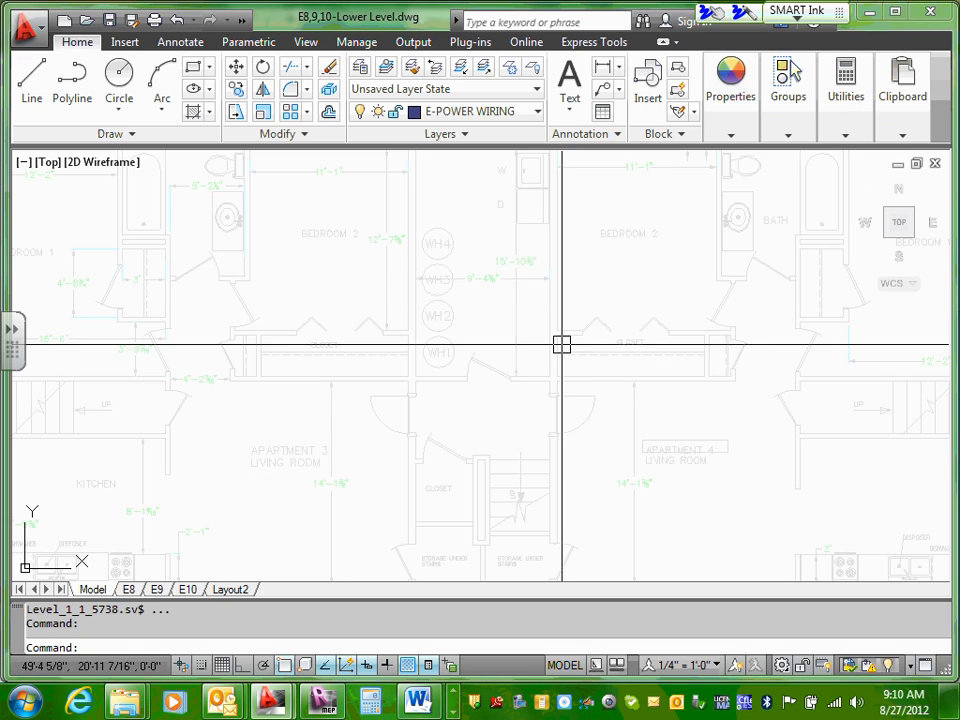
scroll(562, 344, "down", 4)
scroll(562, 344, "up", 3)
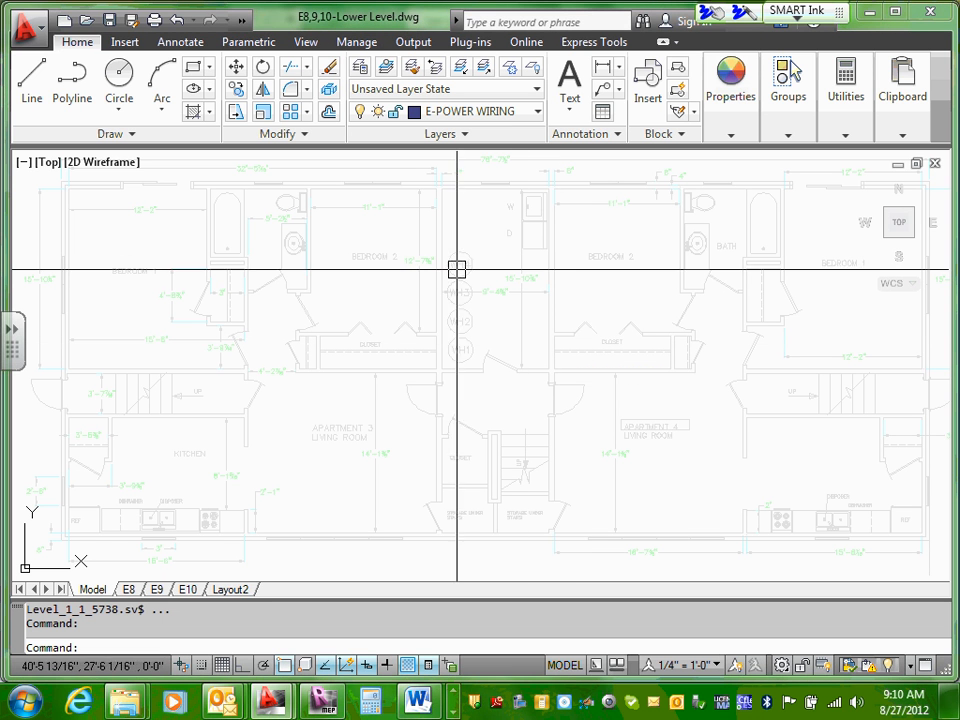
scroll(464, 284, "down", 2)
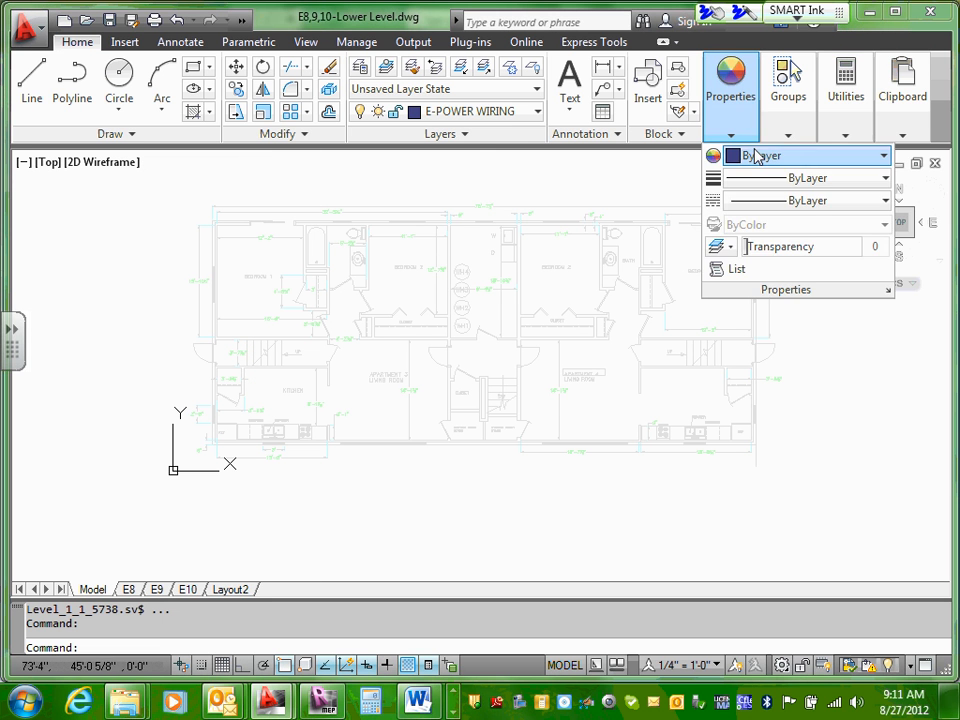
key("Escape")
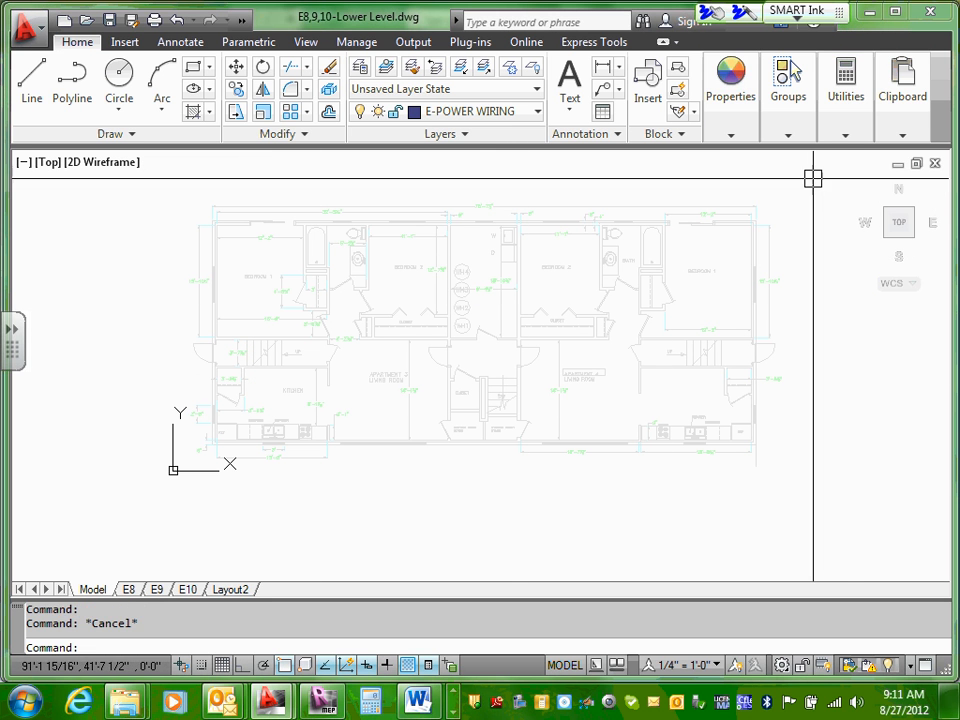
left_click(898, 165)
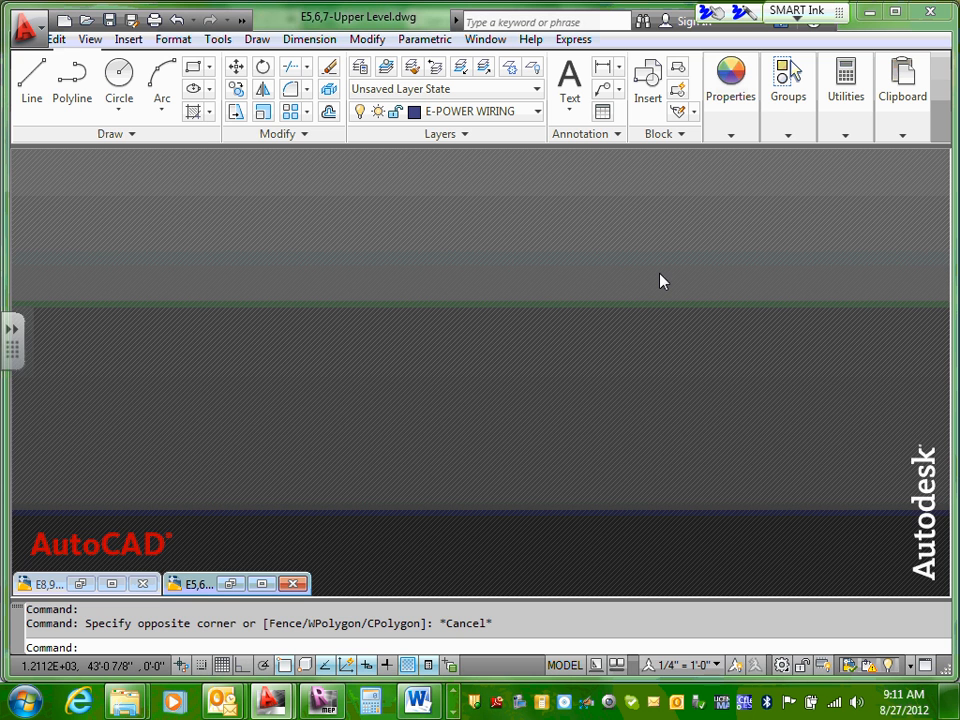
left_click(113, 583)
mouse_move(903, 110)
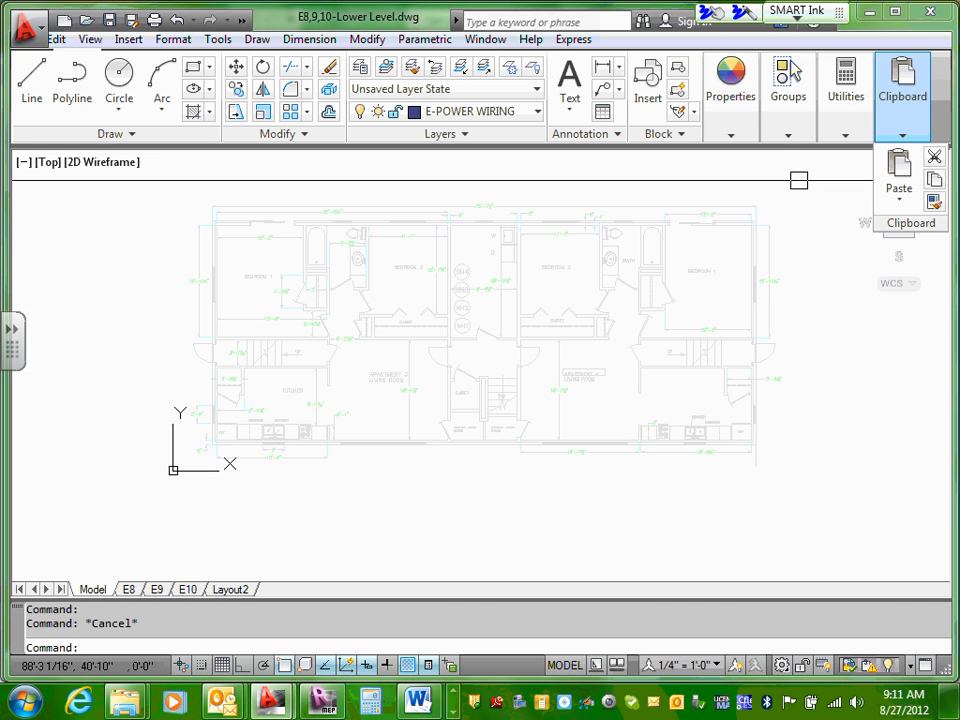
key("Escape")
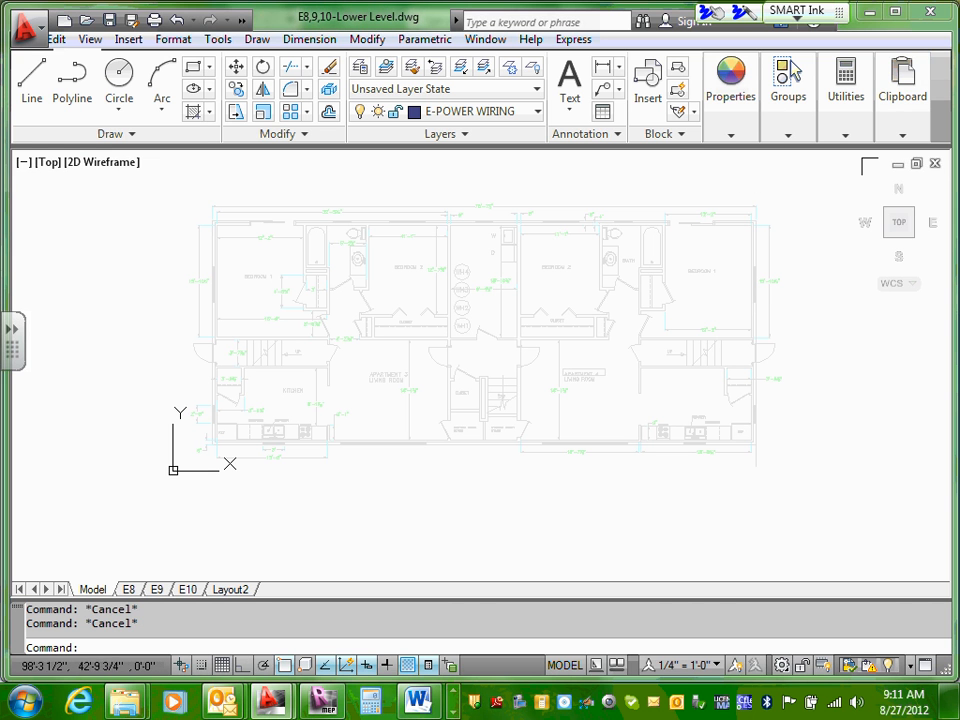
Step: Minimize E8,9,10-Lower Level.dwg and start opening a drawing, browsing from Design Drawings to its XRefs folder
left_click(898, 165)
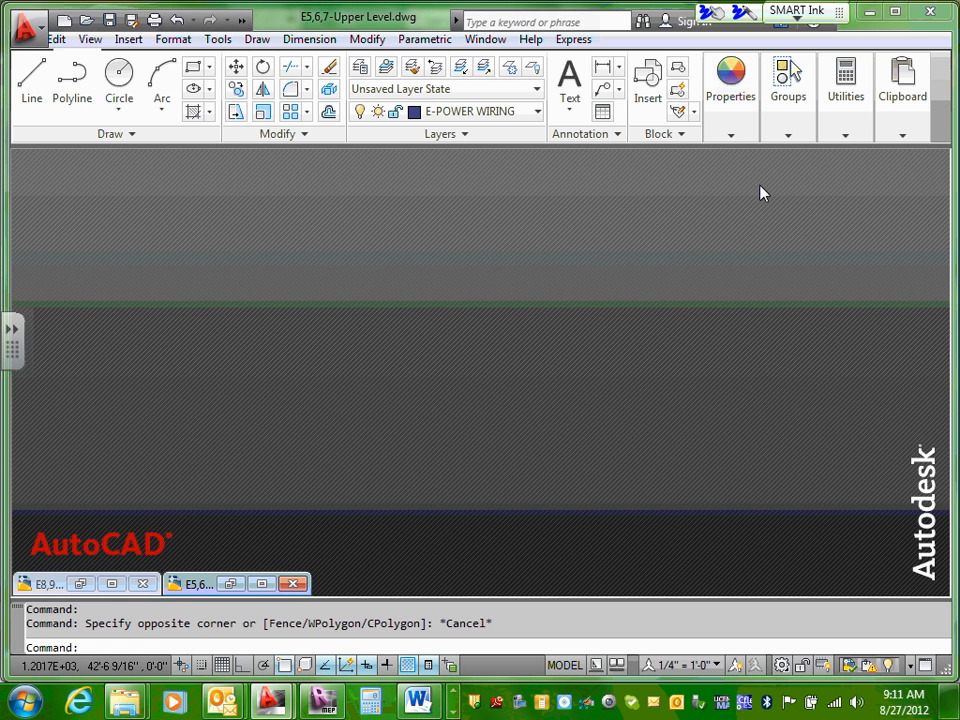
left_click(30, 32)
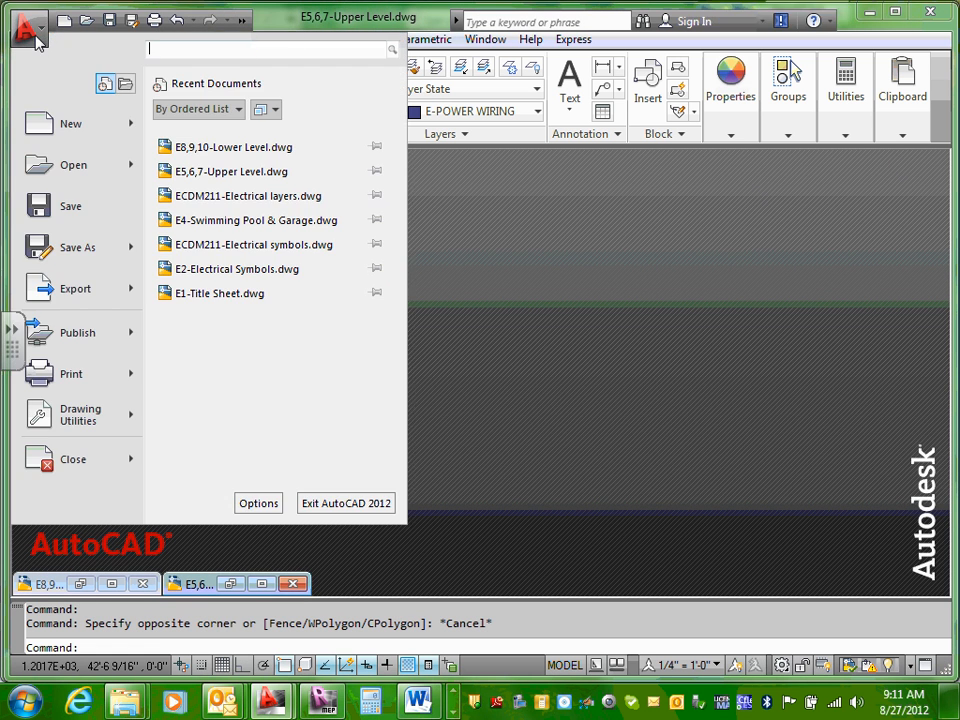
left_click(84, 171)
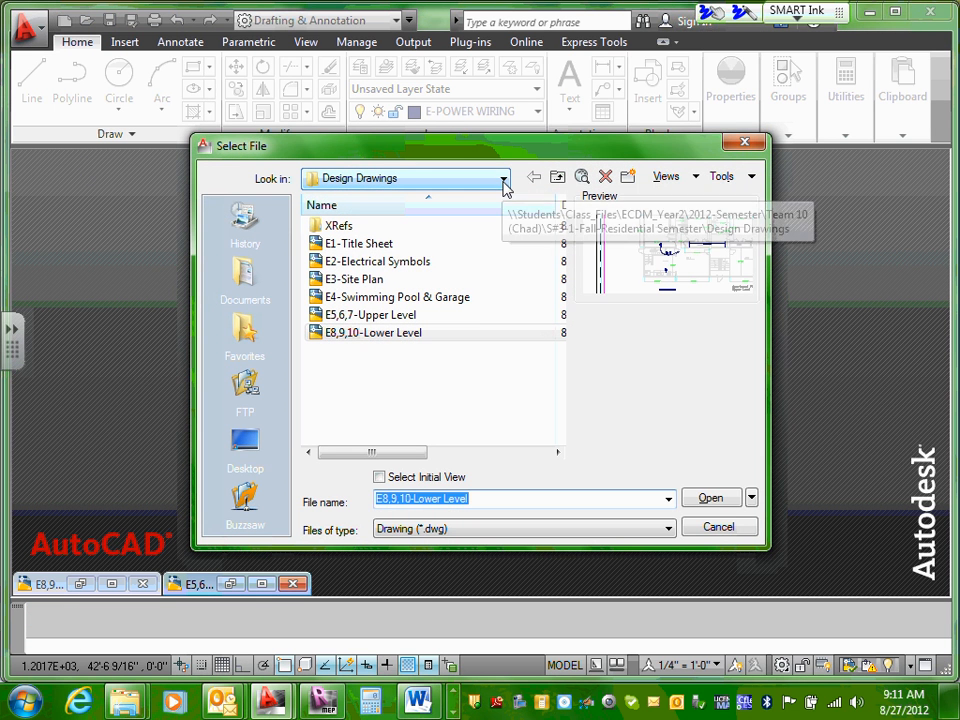
double_click(349, 224)
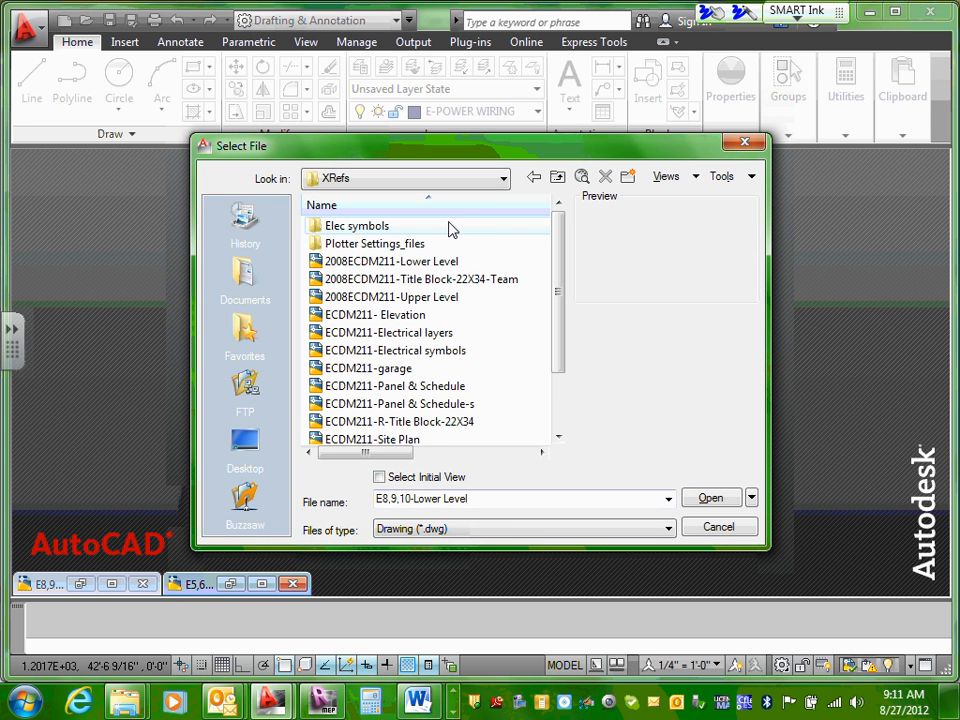
left_click(504, 179)
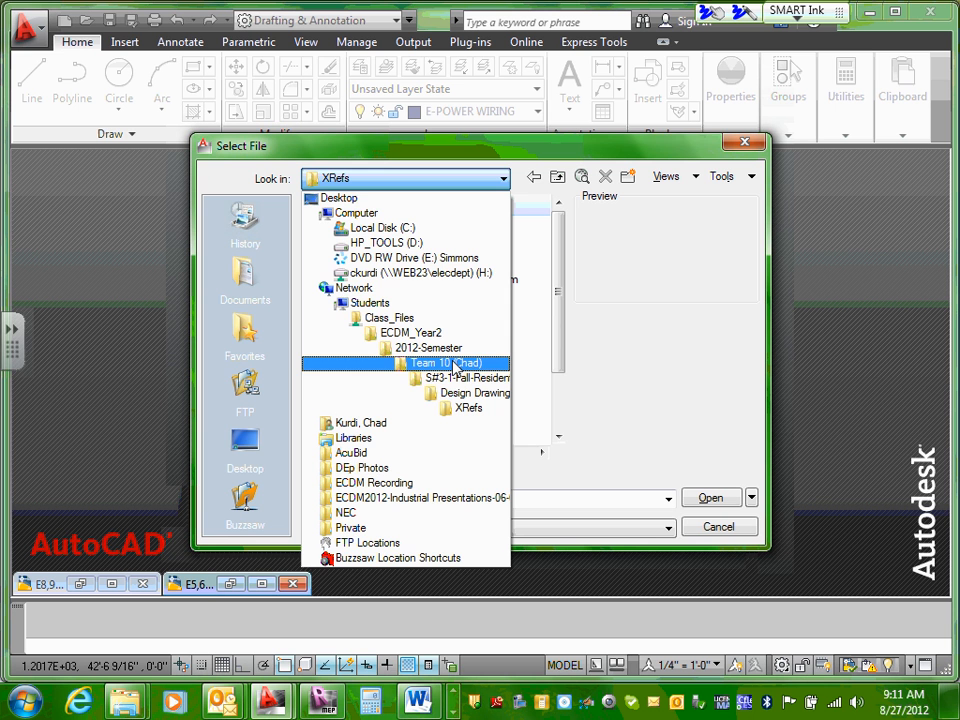
left_click(468, 407)
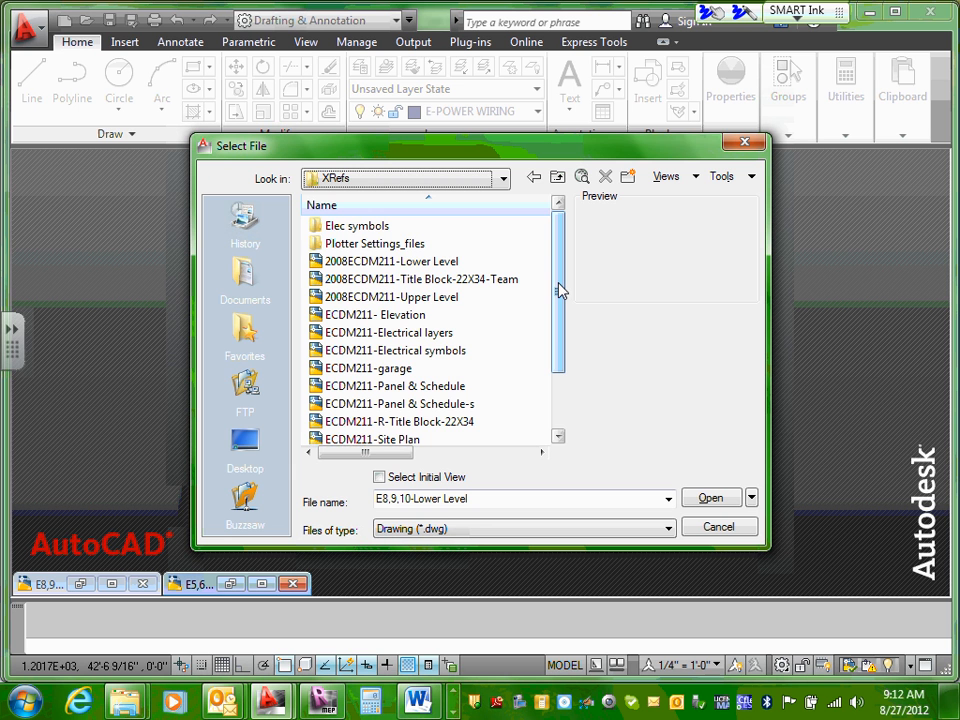
Step: Open 2008ECDM211-Lower Level from the XRefs folder and dismiss the notice about previous-version MEP objects
left_click_drag(561, 291, 561, 349)
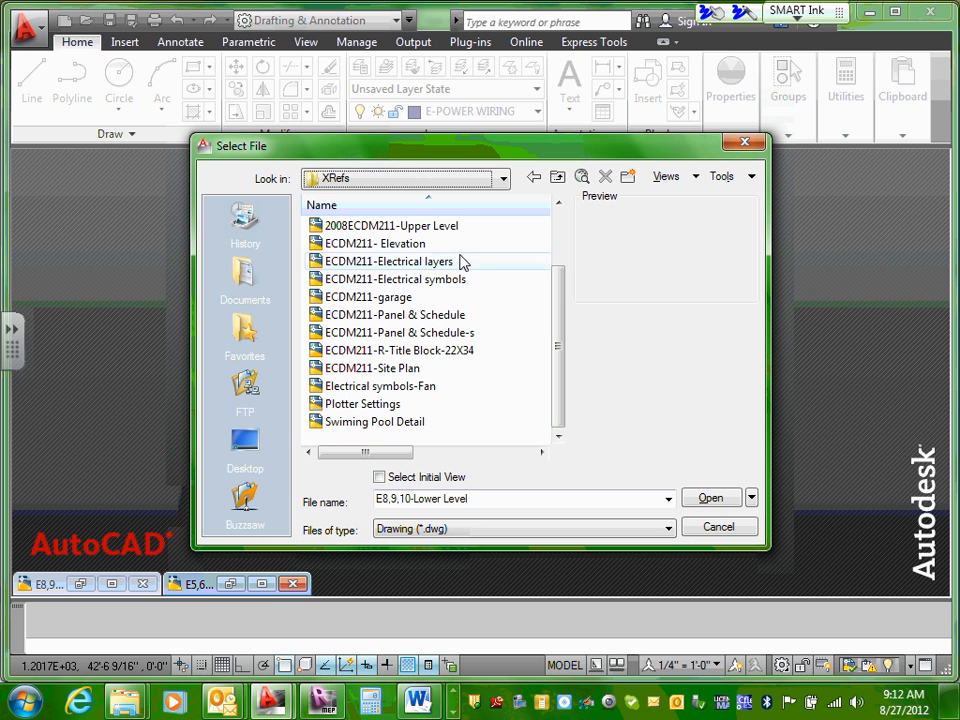
left_click_drag(561, 298, 561, 270)
left_click(411, 229)
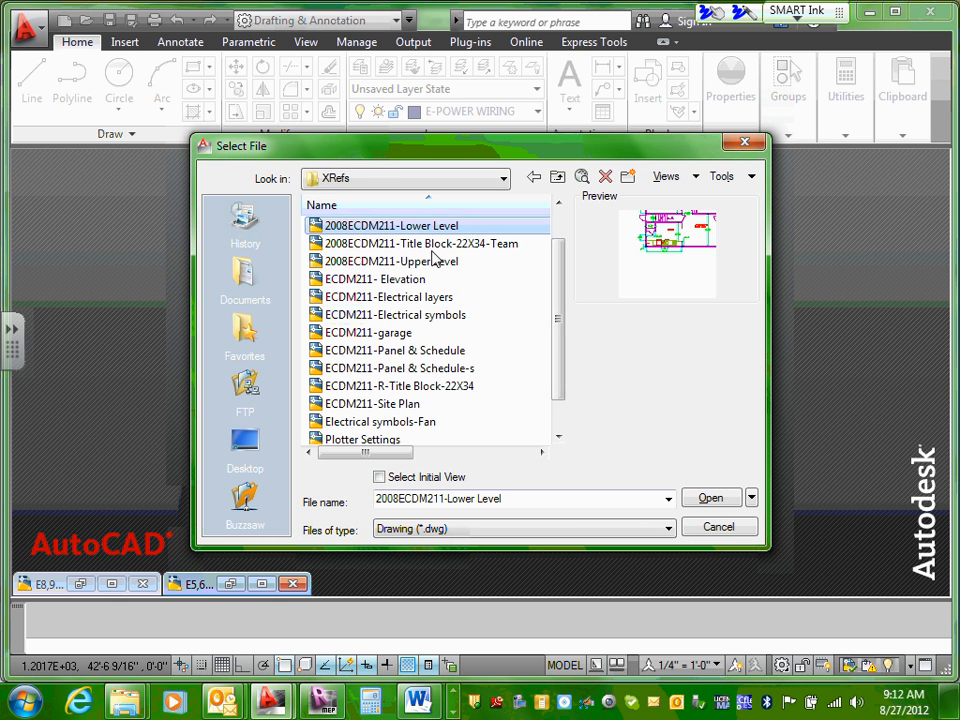
left_click(706, 499)
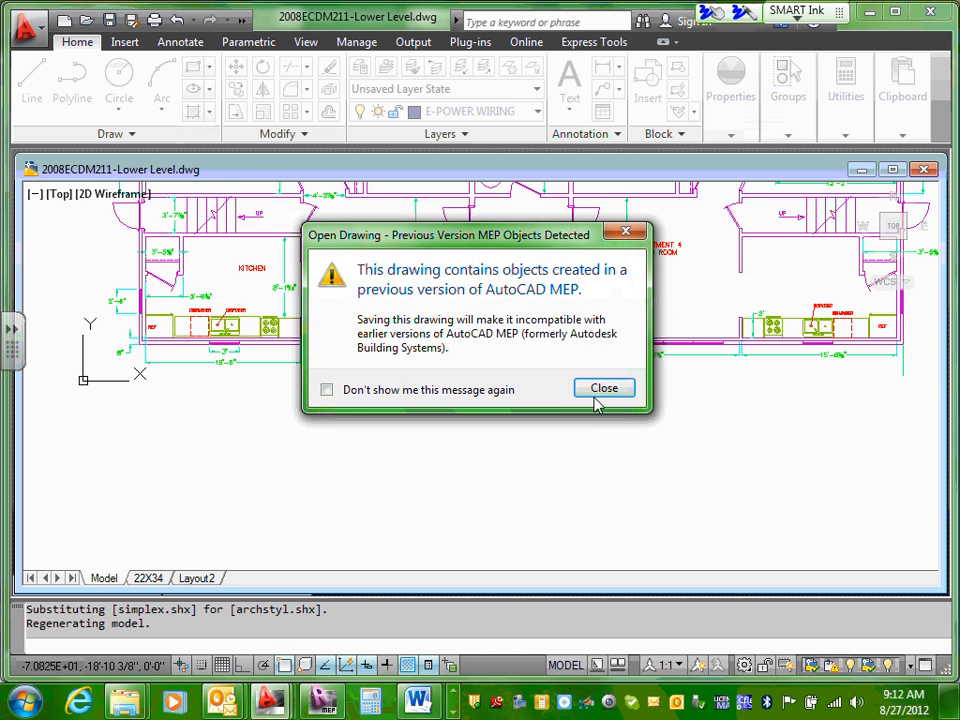
left_click(601, 393)
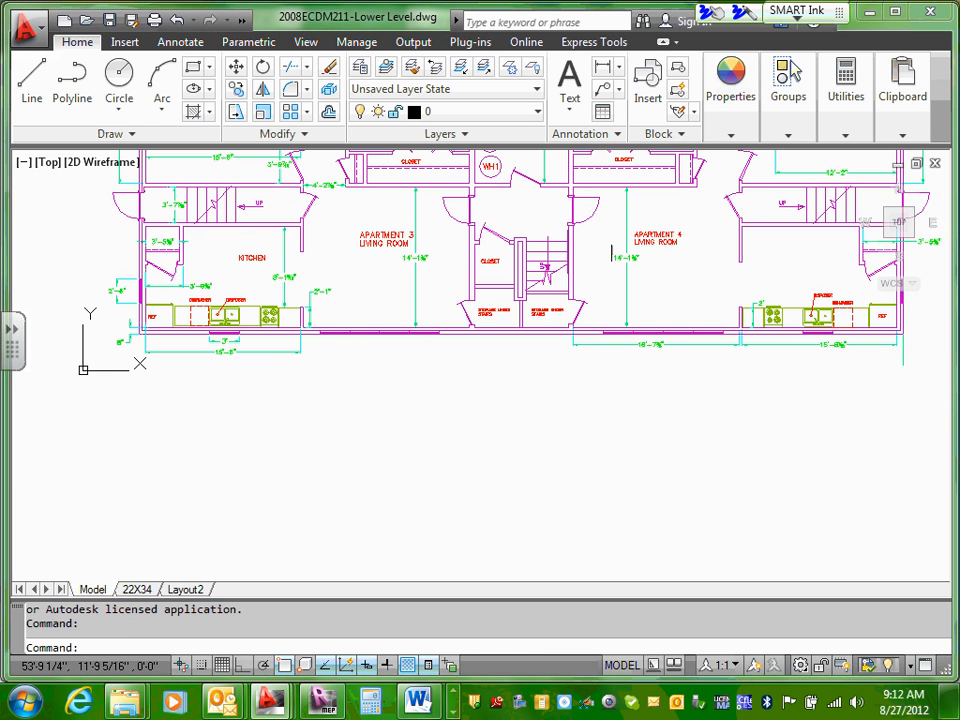
Step: Change the washer's text label W in the utility room to W1
scroll(555, 300, "up", 5)
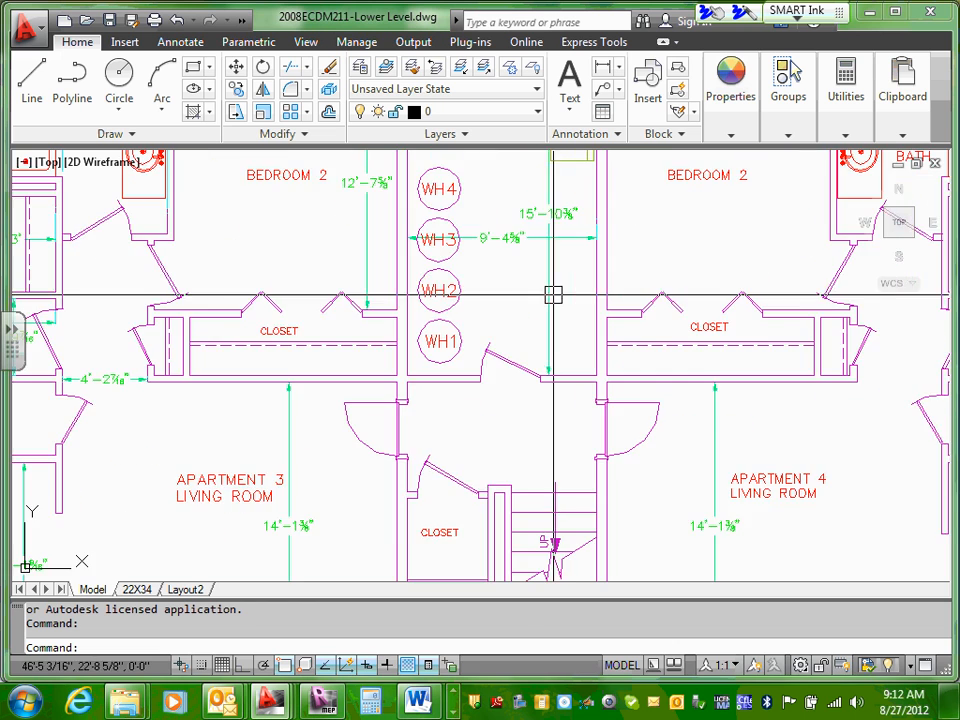
scroll(476, 290, "up", 3)
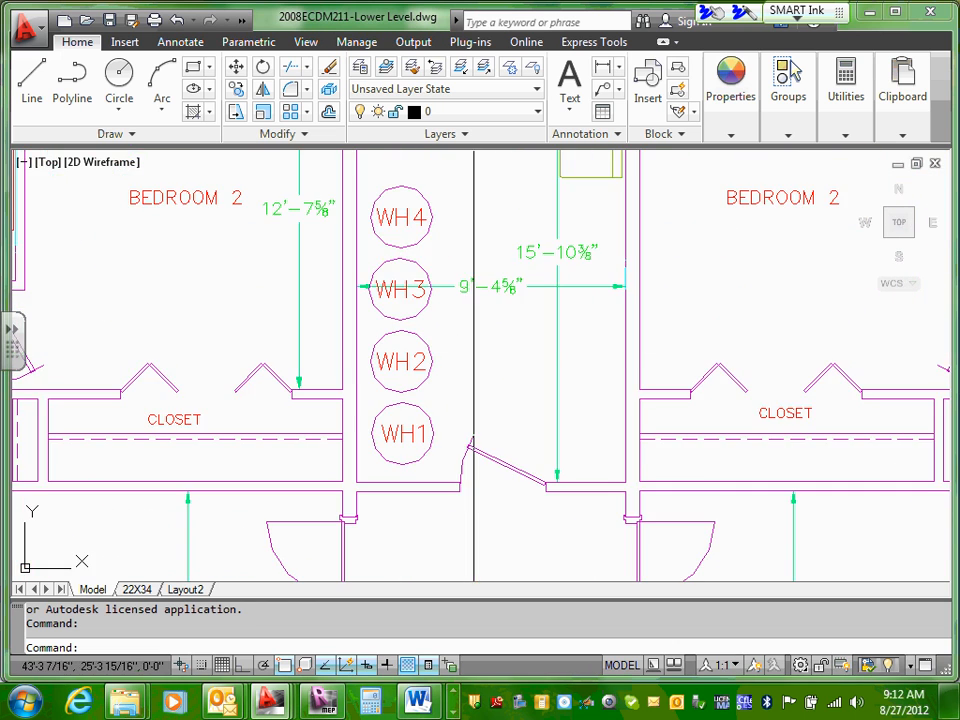
middle_click_drag(483, 228, 467, 364)
scroll(467, 364, "down", 4)
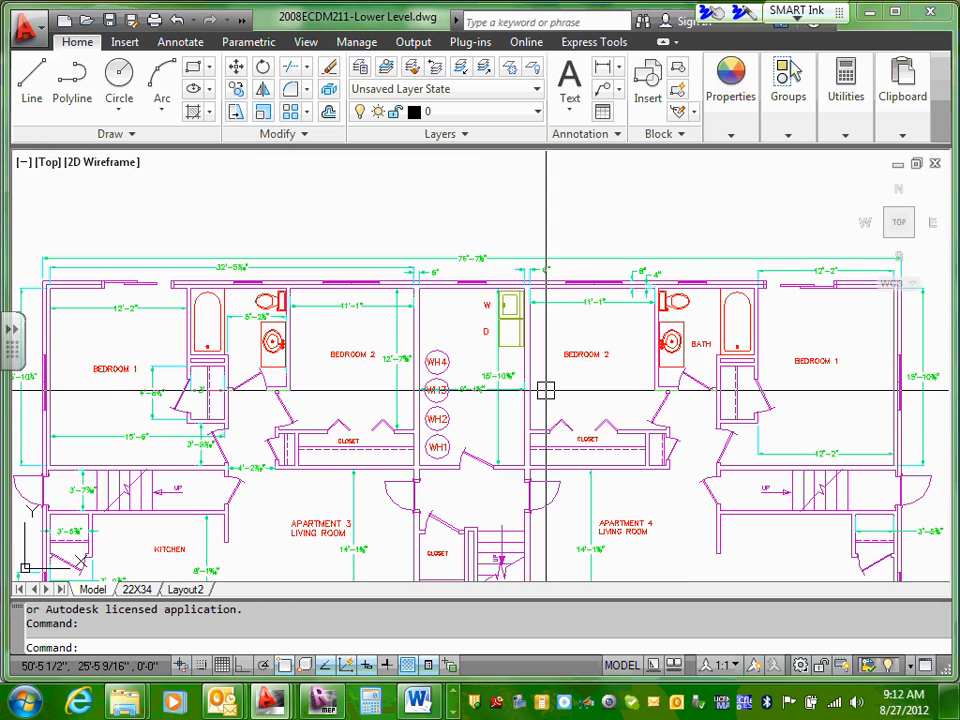
middle_click_drag(544, 388, 553, 321)
scroll(557, 321, "up", 2)
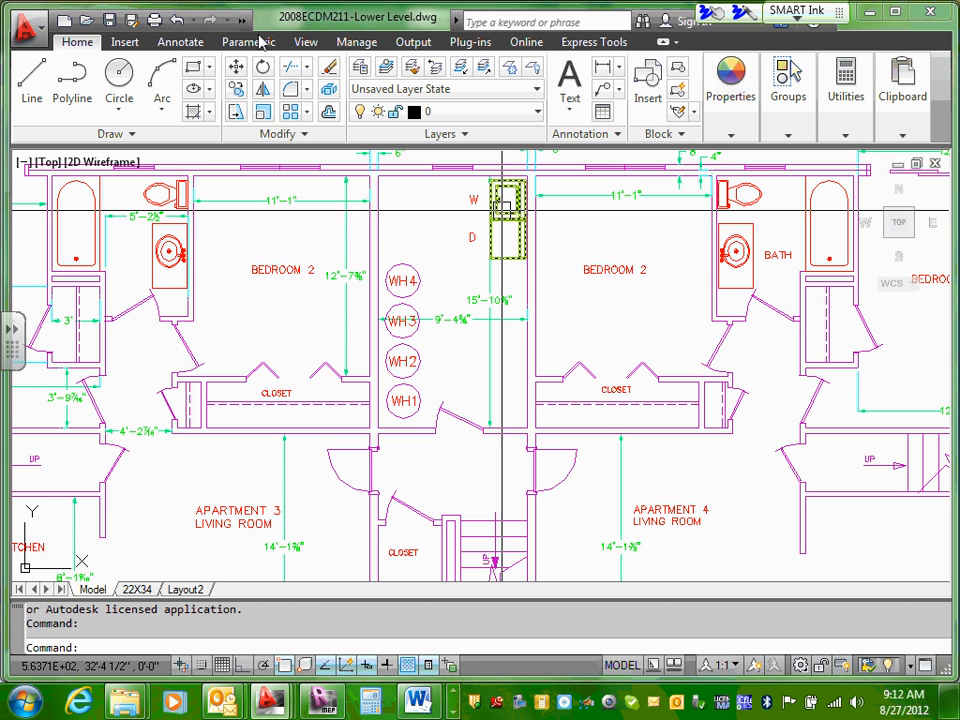
scroll(490, 205, "up", 3)
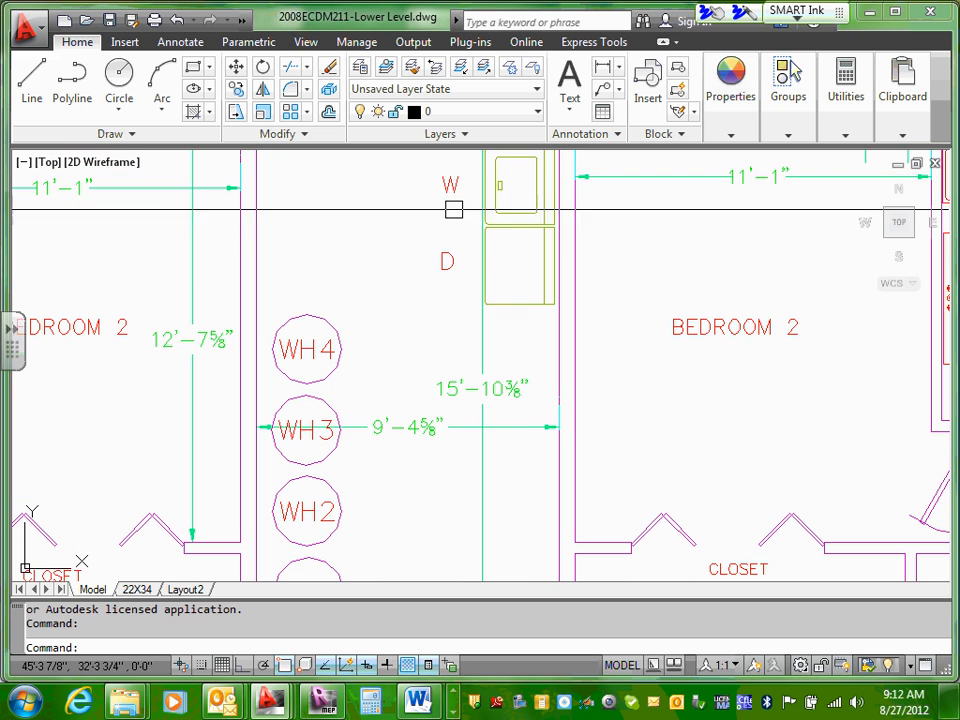
left_click(452, 184)
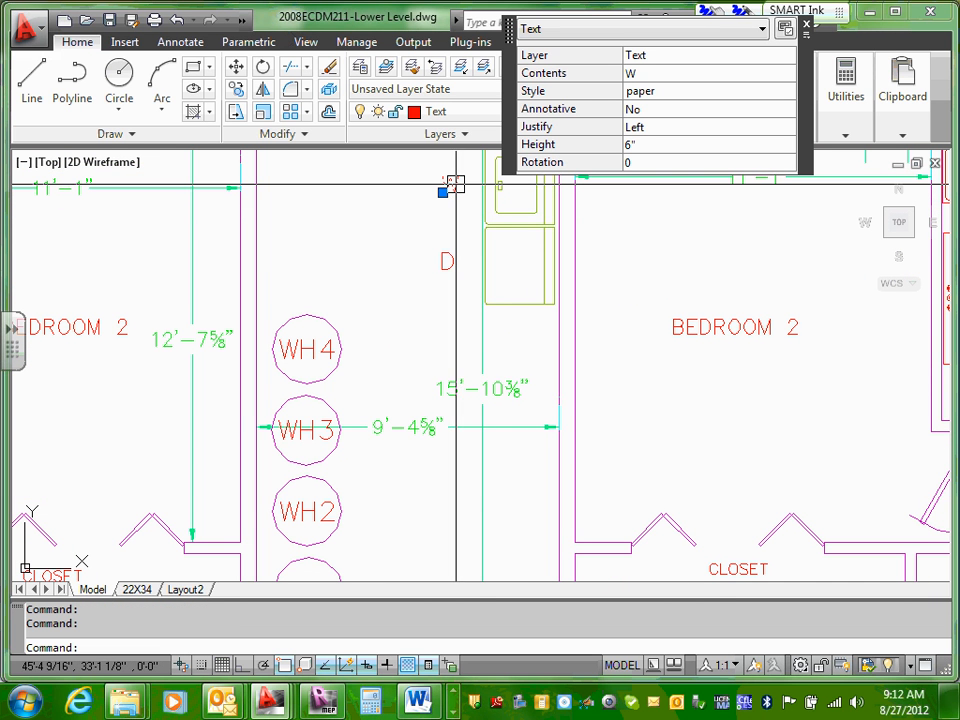
left_click(645, 74)
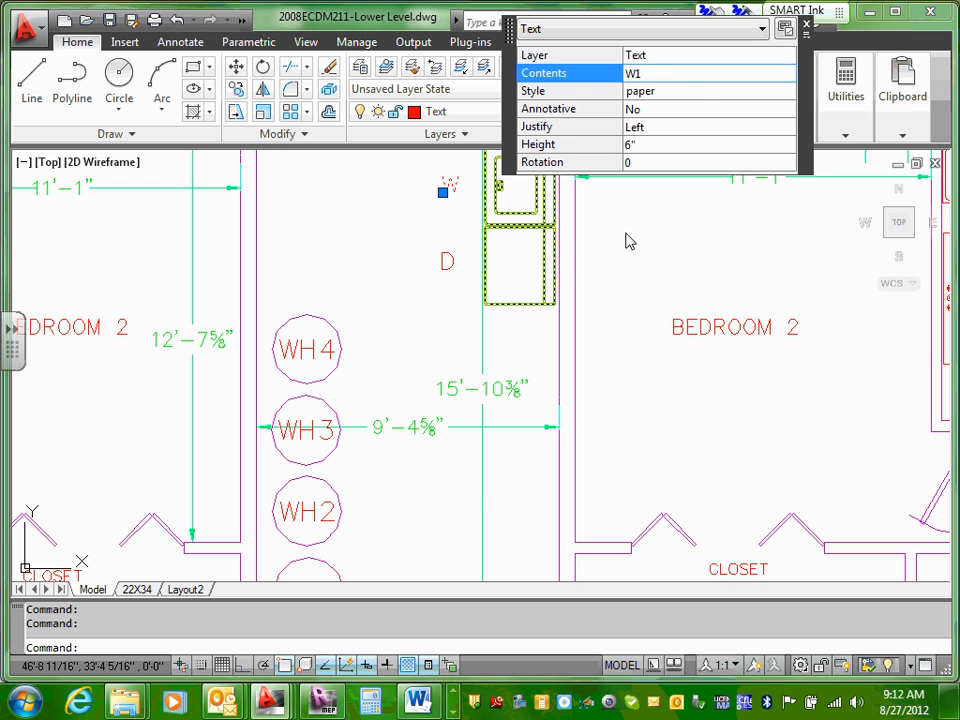
left_click(806, 26)
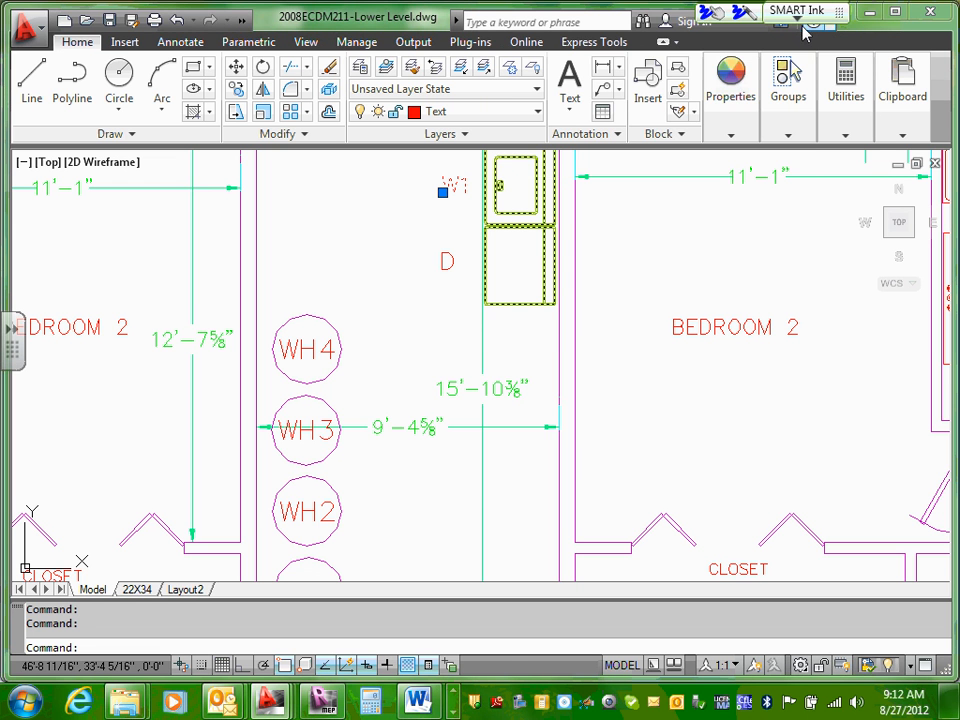
Step: Change the dryer's text label D below W1 to D2 and turn off the Quick Properties panel
left_click(450, 265)
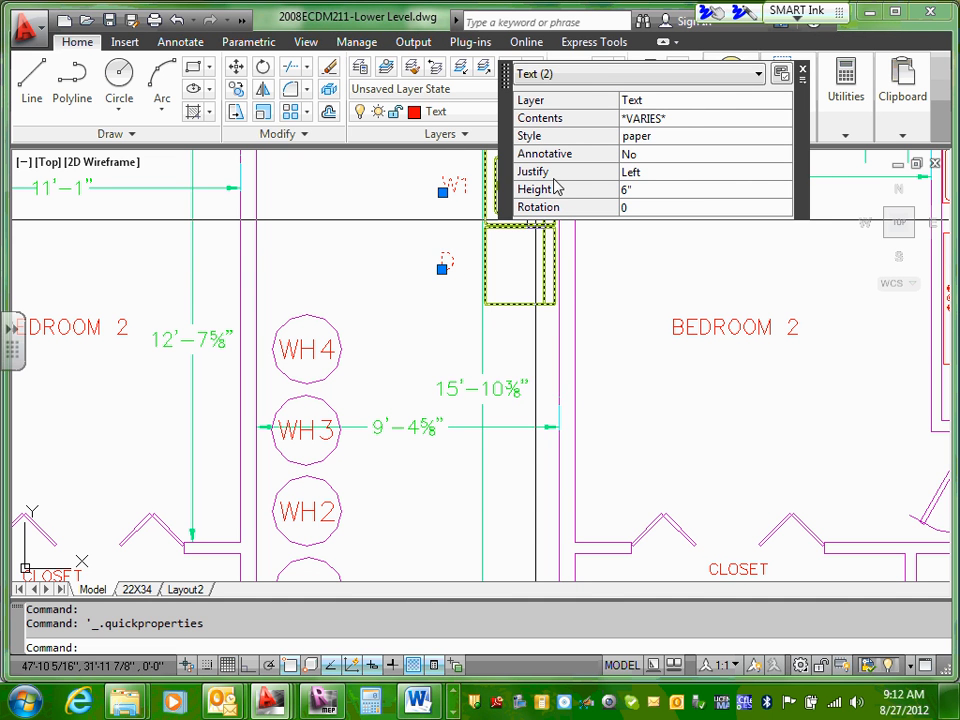
key("Escape")
left_click(450, 261)
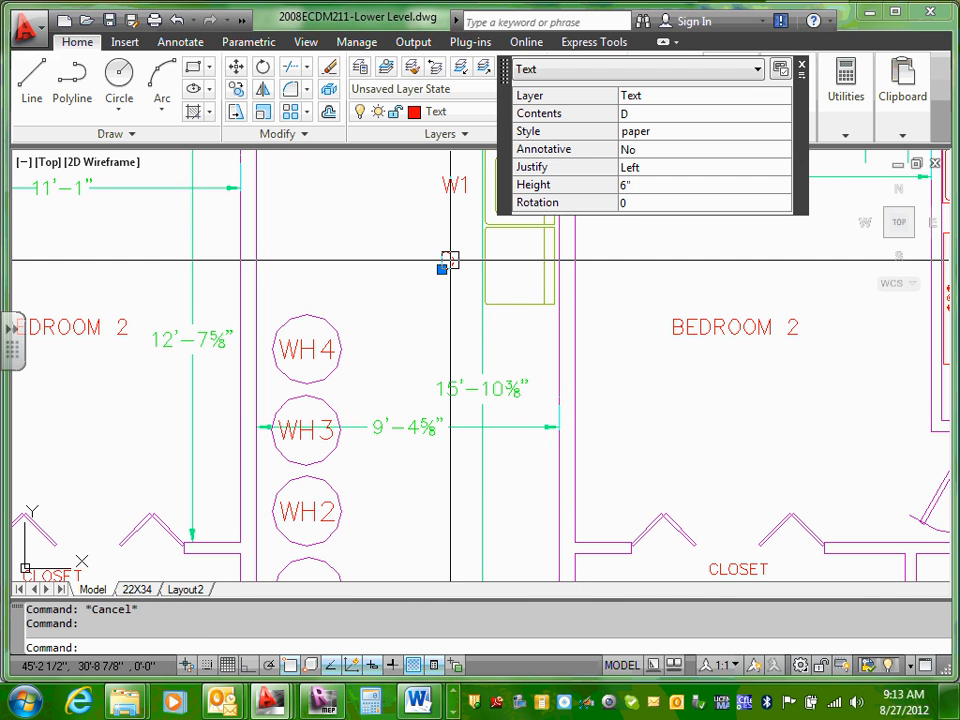
left_click(635, 113)
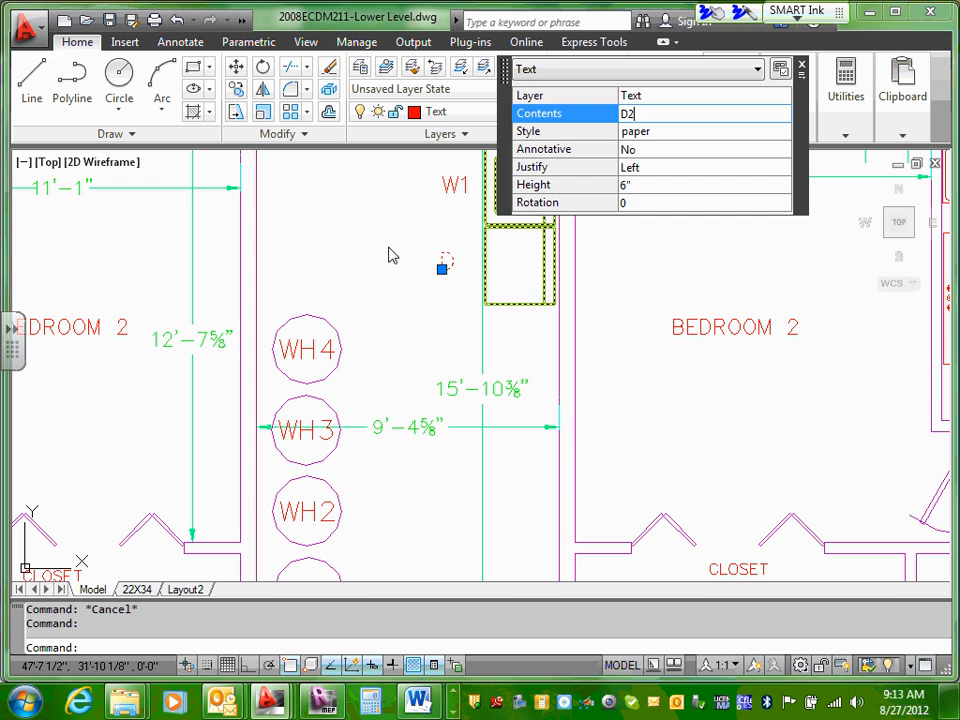
key("Return")
key("Escape")
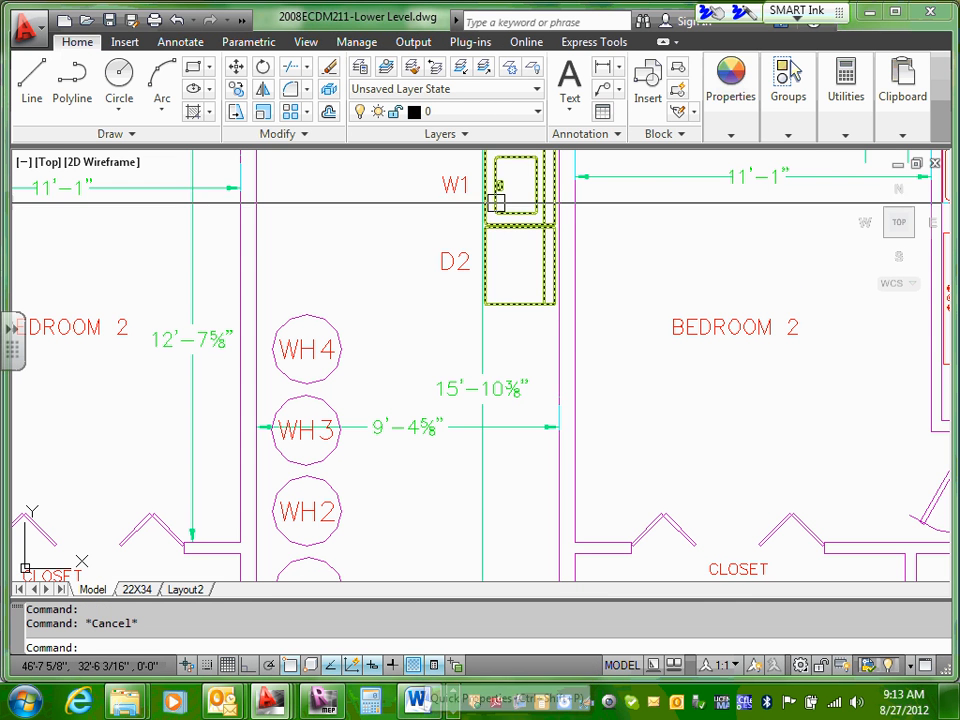
left_click(468, 261)
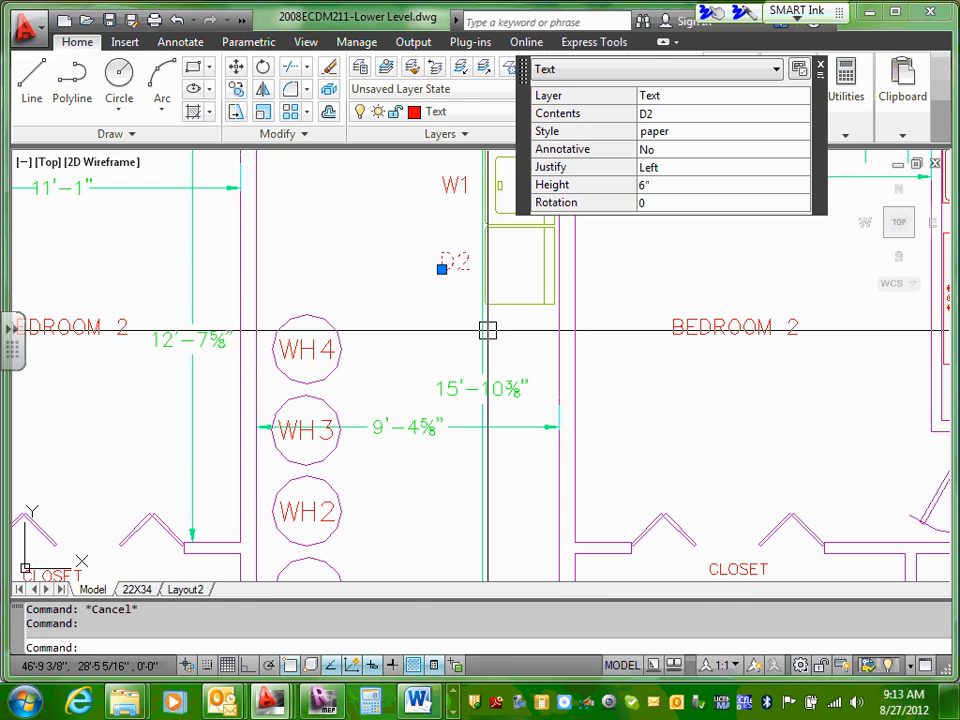
left_click(435, 667)
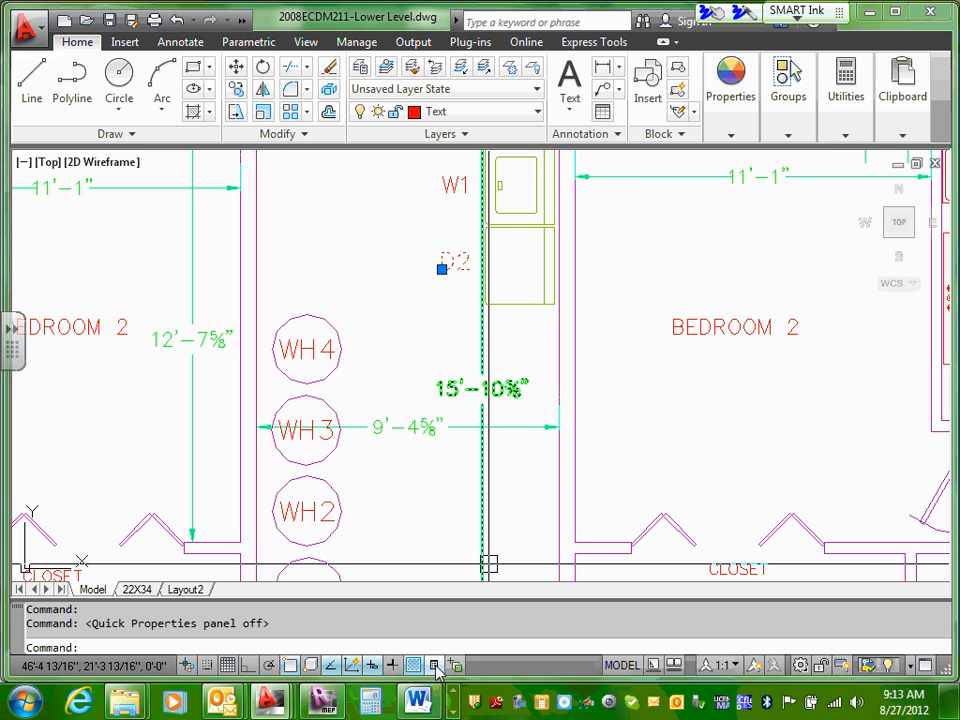
Step: Turn the Quick Properties panel back on while the dryer's text label is selected
left_click(435, 667)
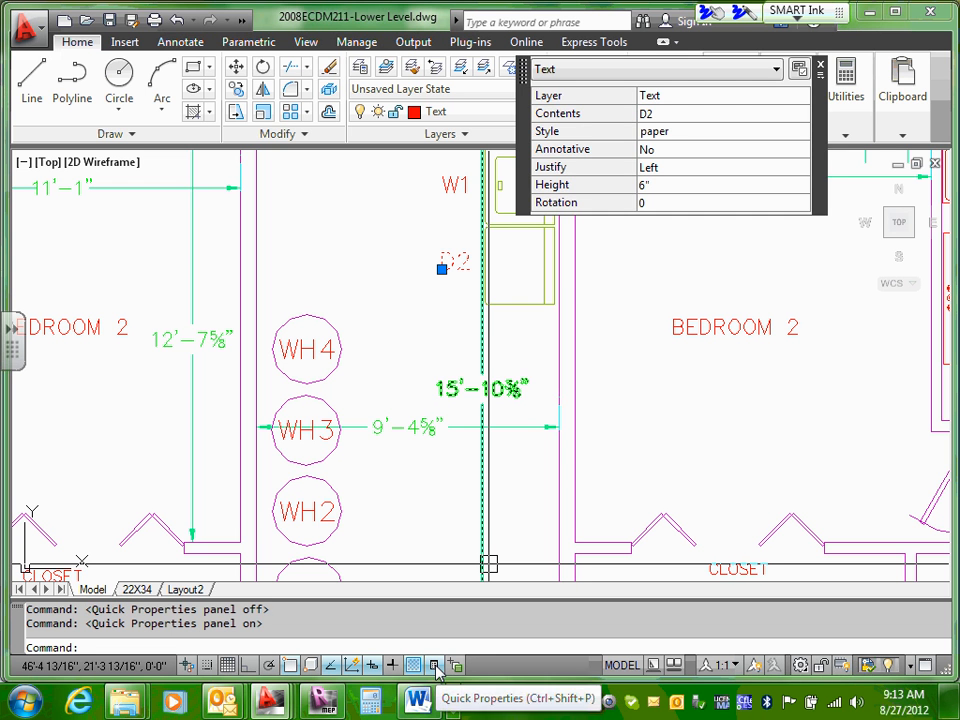
left_click(435, 667)
left_click(435, 667)
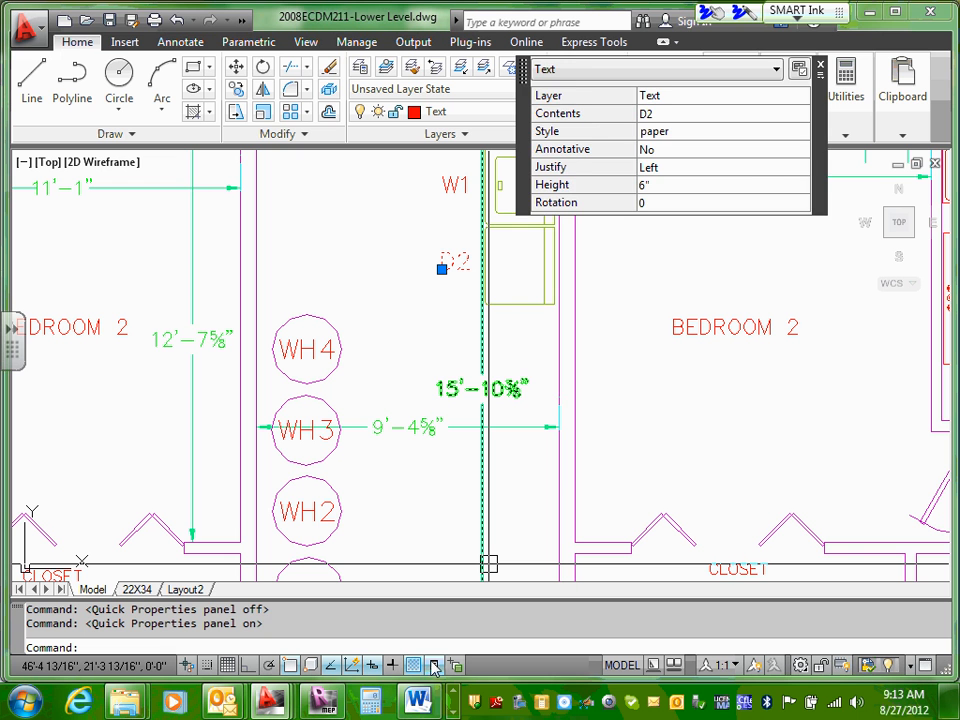
left_click(435, 667)
left_click(435, 667)
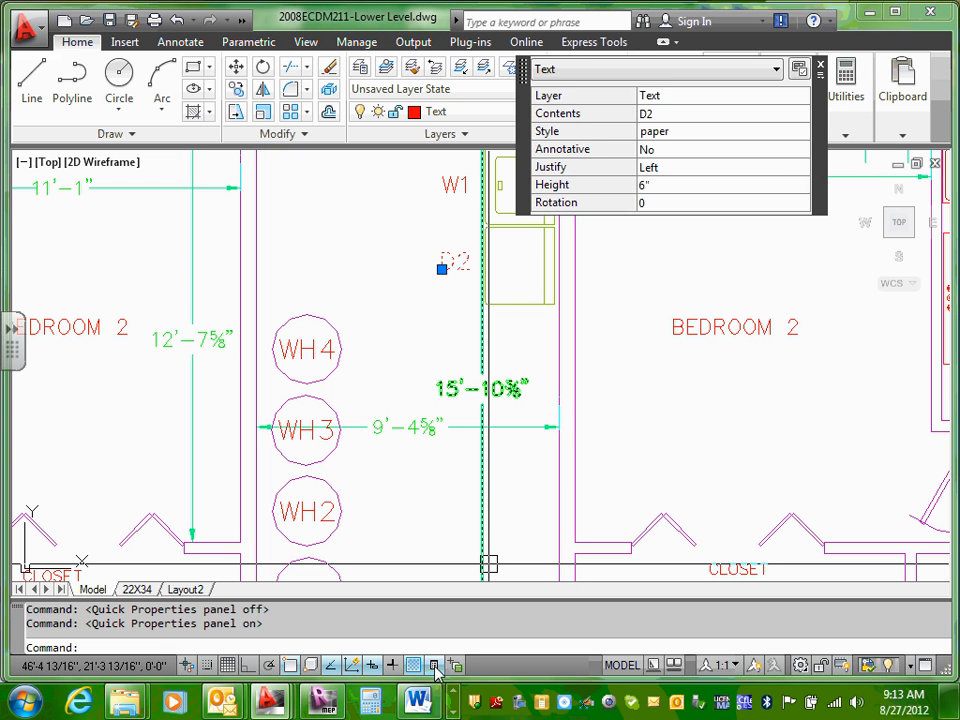
left_click(435, 667)
left_click(435, 667)
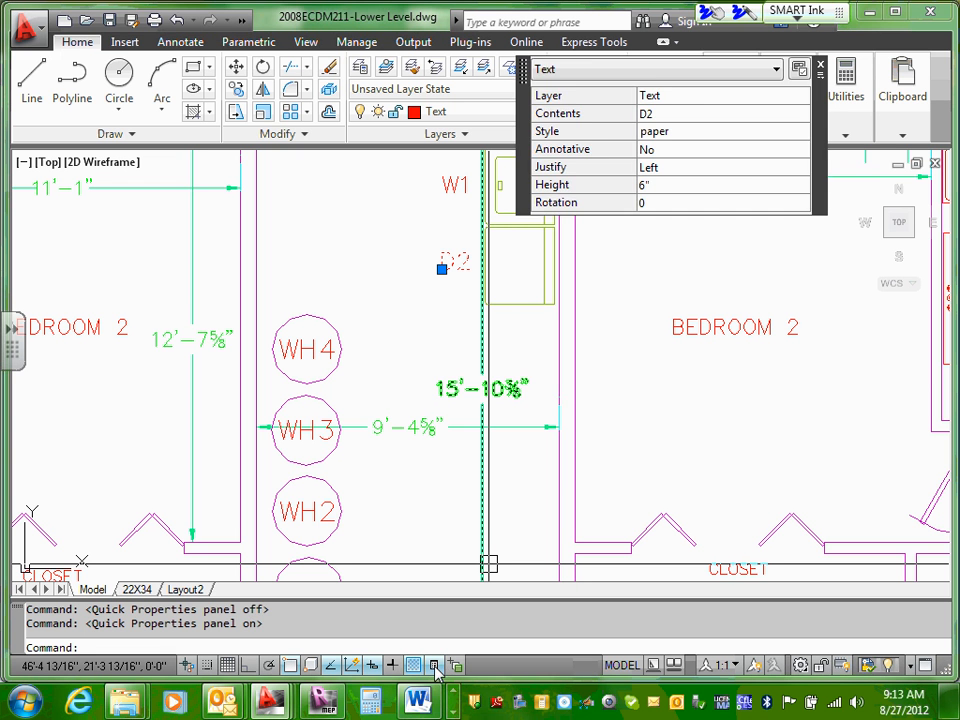
left_click(435, 667)
left_click(435, 667)
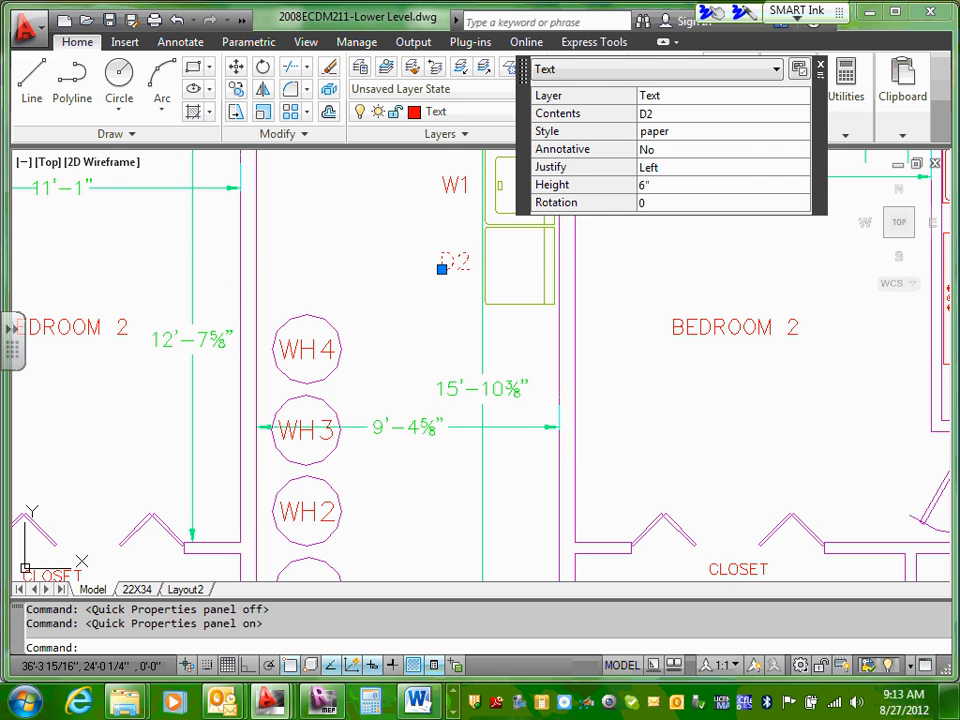
Step: Change the dryer's text label below W1 to D1 and clear the selection
key("Escape")
left_click(461, 262)
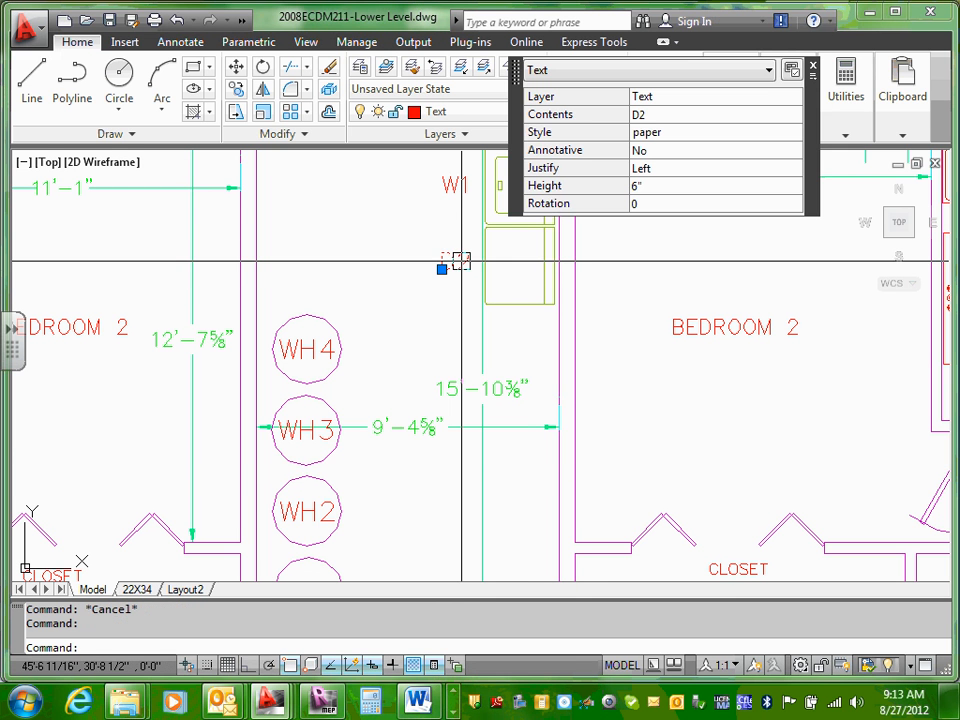
left_click(649, 115)
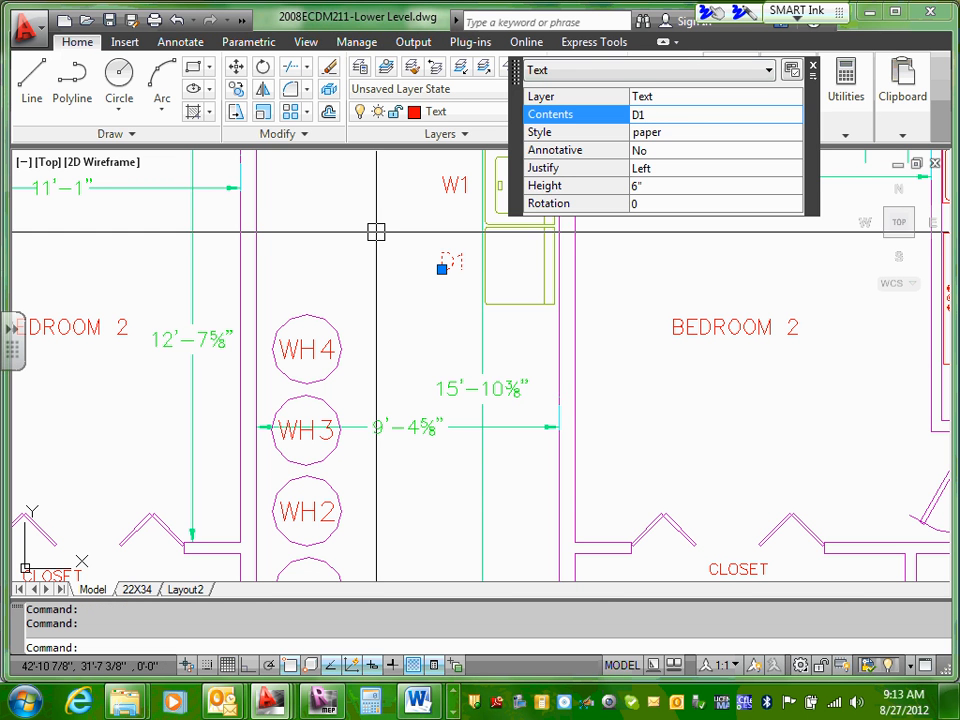
key("Return")
key("Escape")
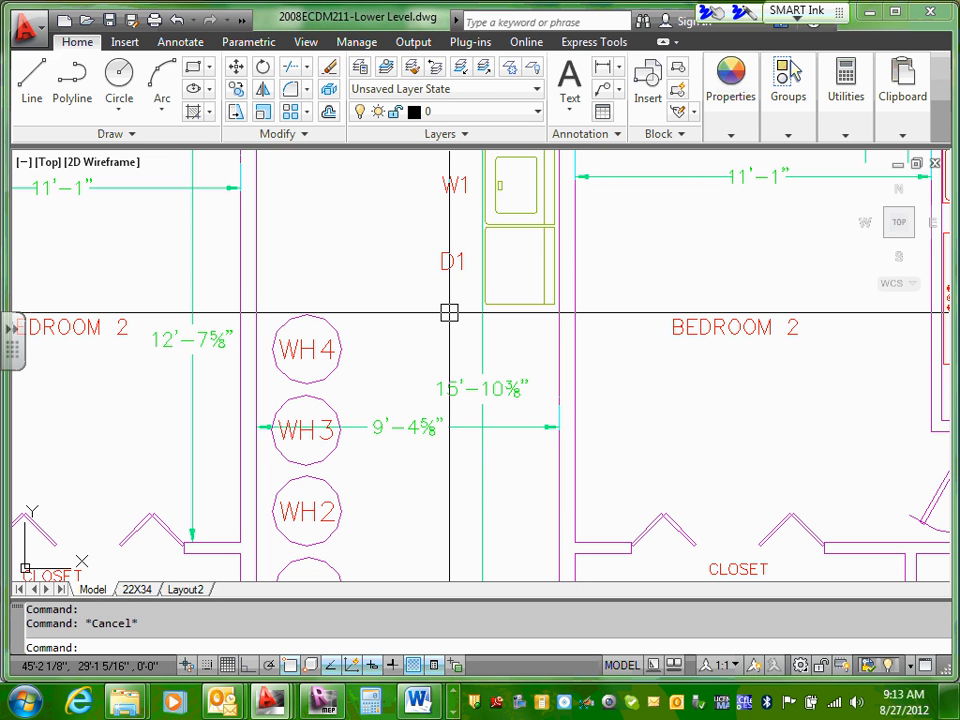
left_click(509, 224)
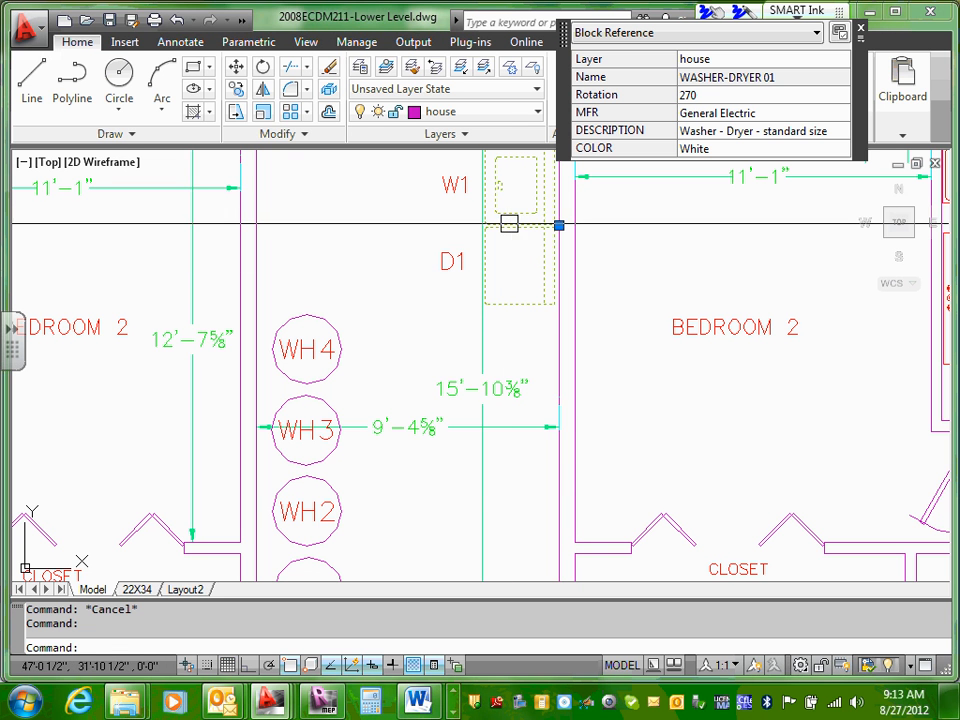
left_click(454, 186)
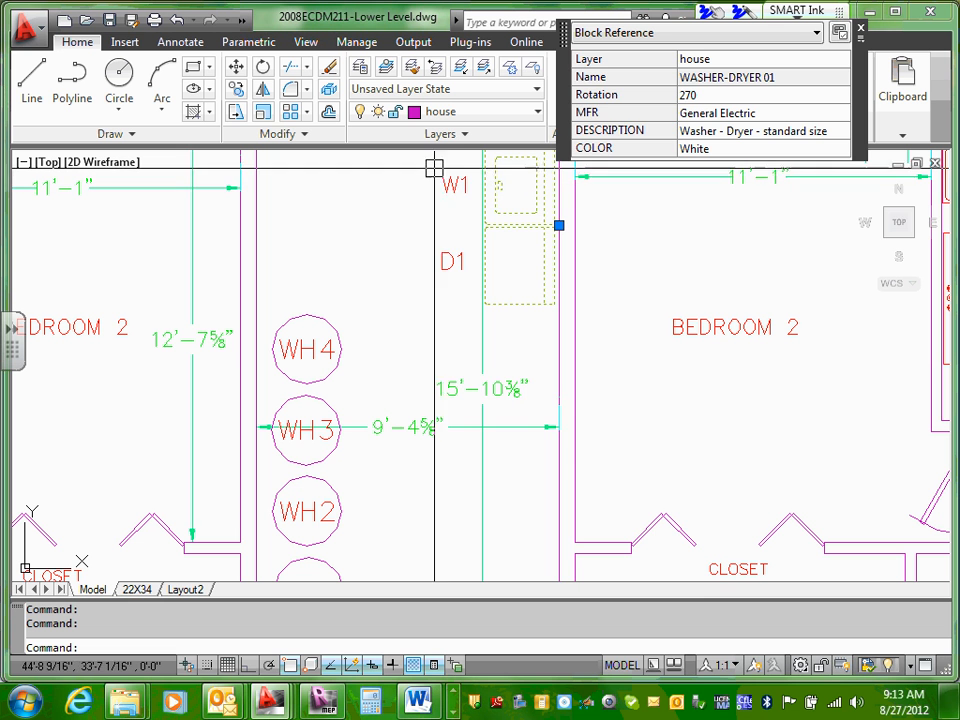
right_click(489, 224)
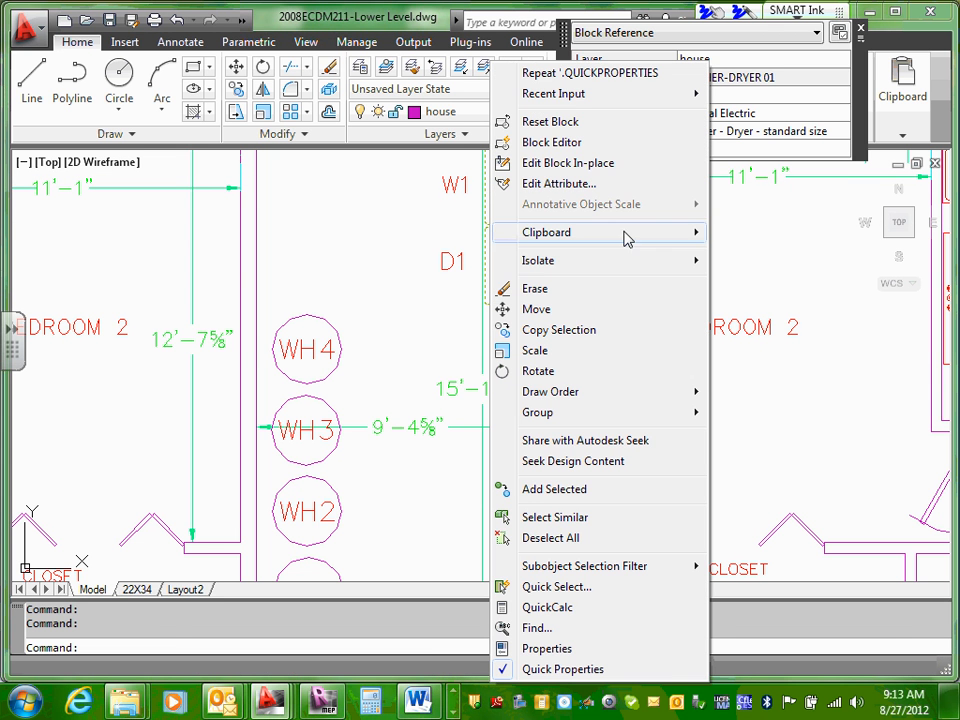
mouse_move(641, 234)
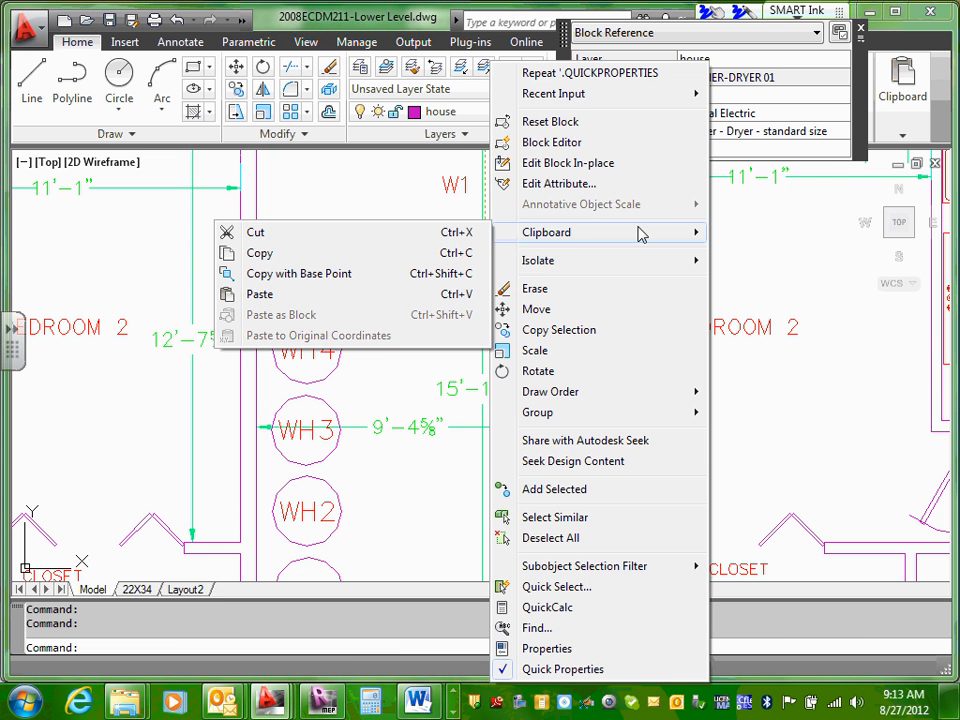
left_click(328, 255)
left_click(487, 336)
right_click(491, 334)
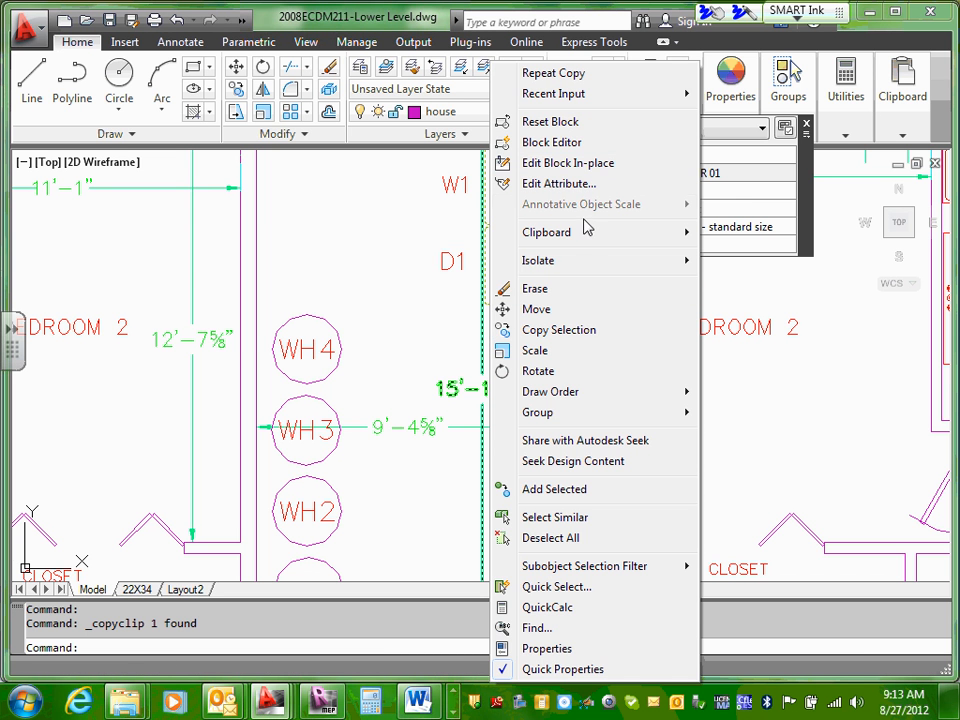
mouse_move(596, 237)
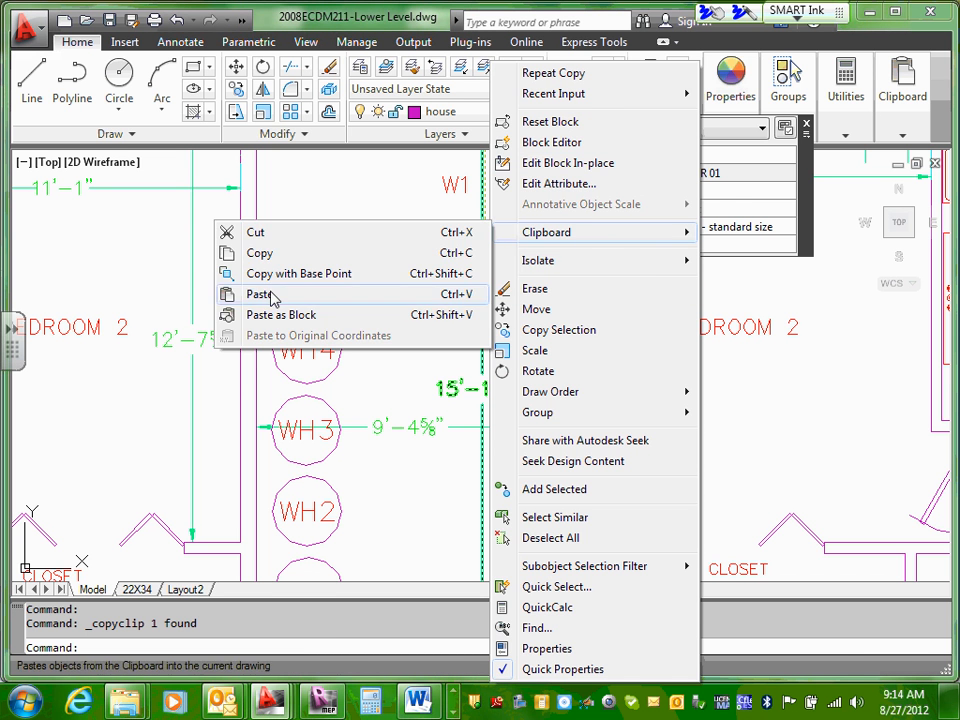
left_click(302, 296)
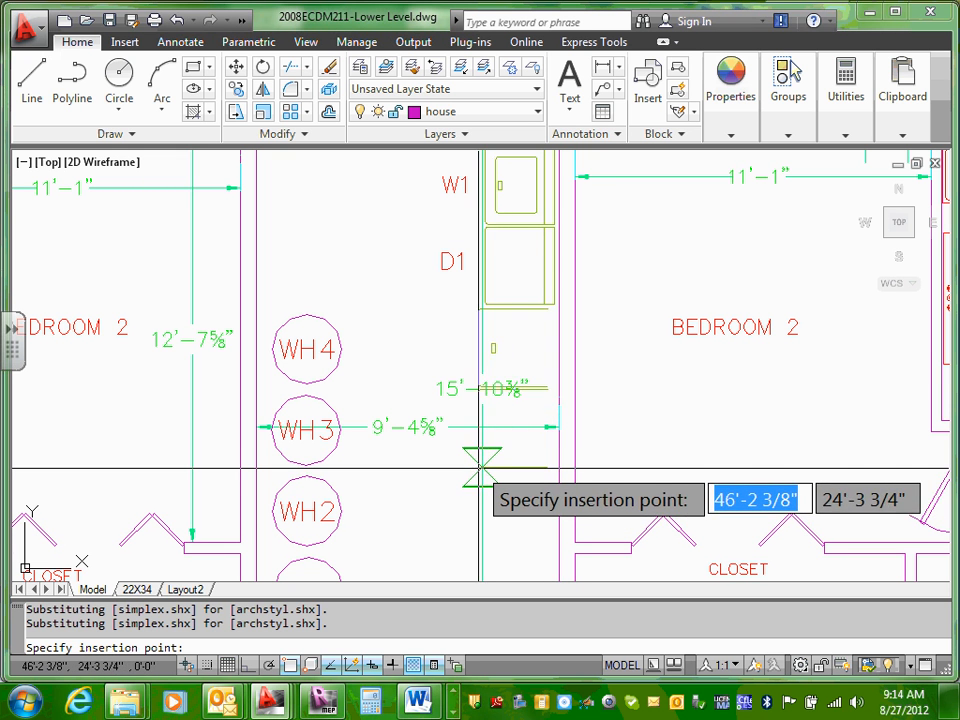
key("Escape")
key("Escape")
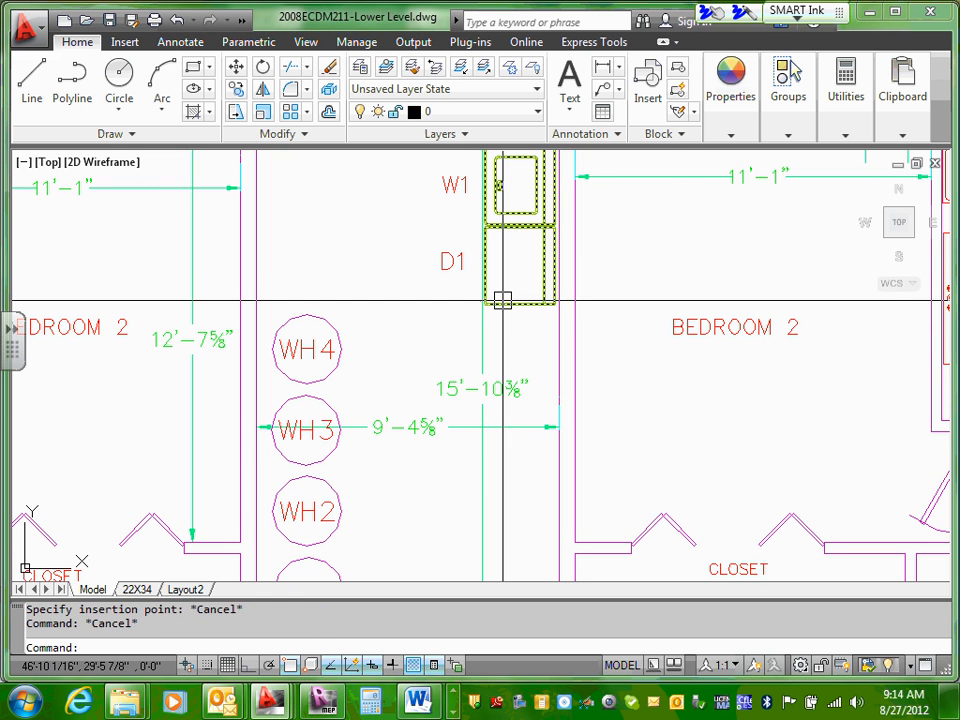
Step: Copy the WASHER-DRYER 01 block through the clipboard and paste the duplicate directly below the original in the utility room
left_click(544, 306)
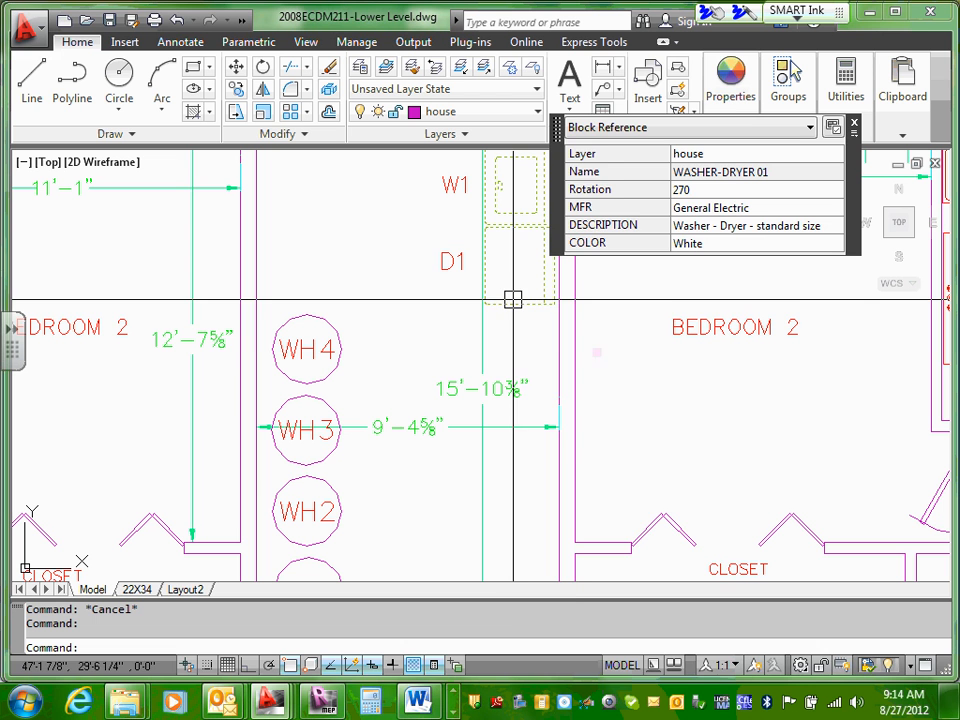
right_click(516, 306)
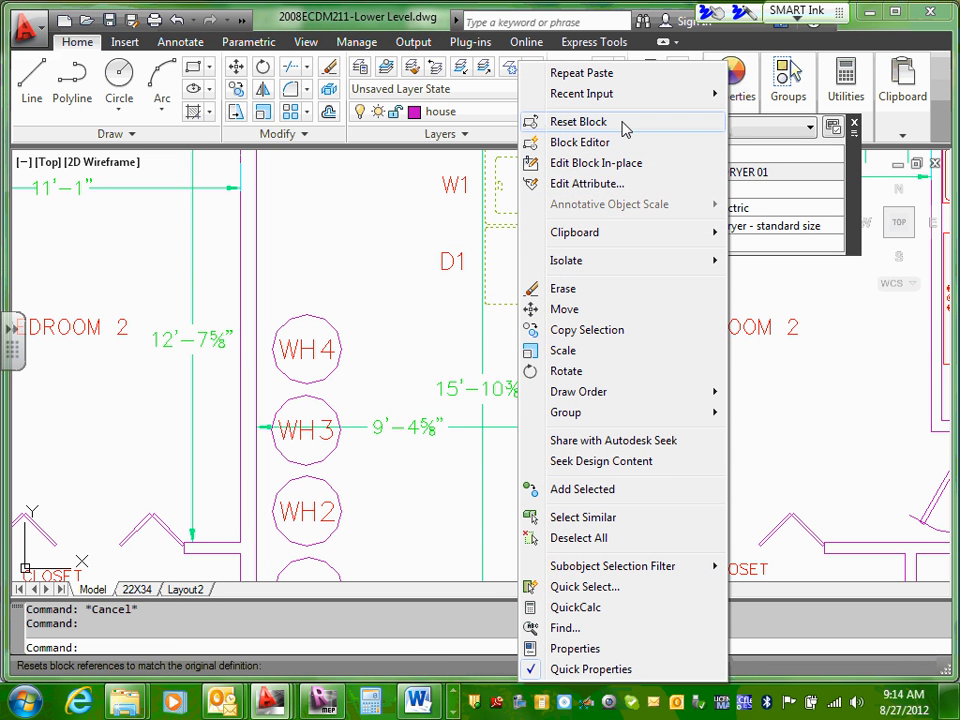
mouse_move(668, 242)
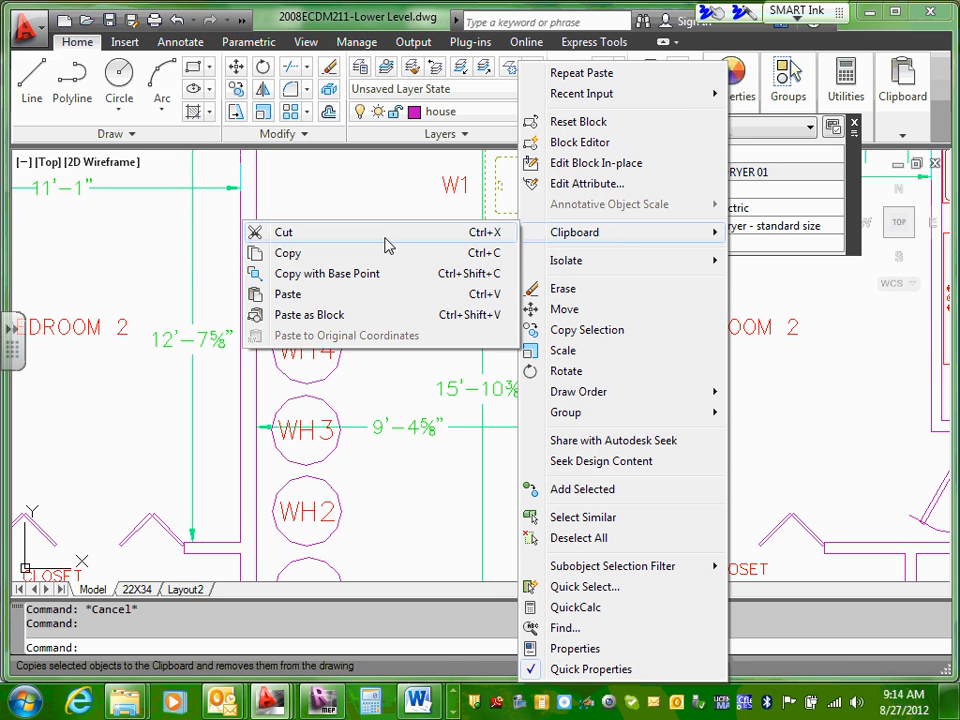
left_click(288, 253)
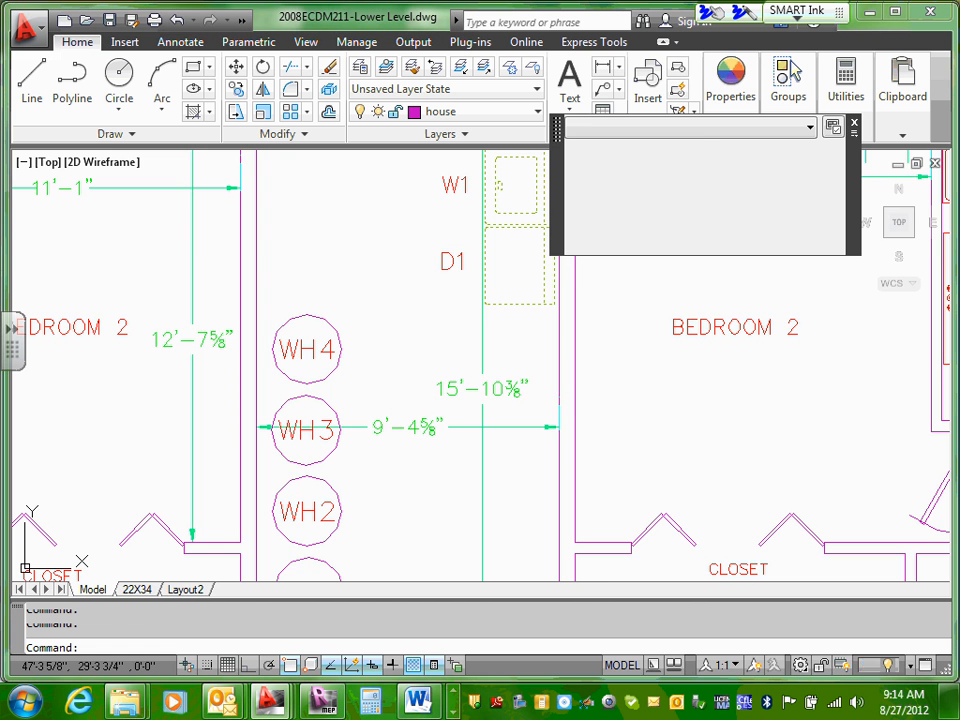
right_click(527, 366)
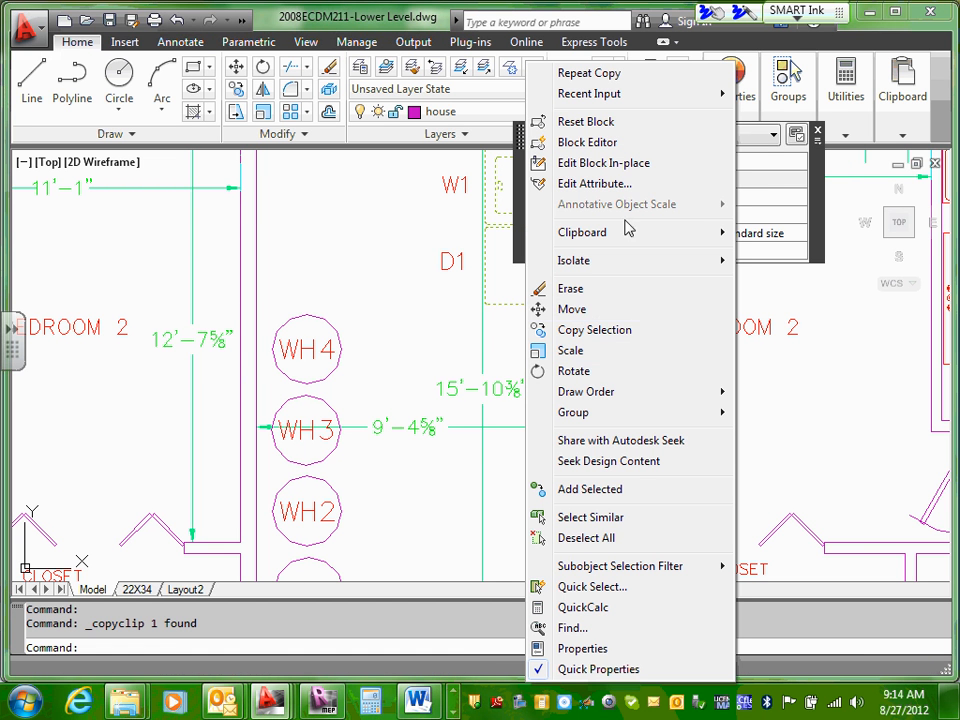
mouse_move(628, 240)
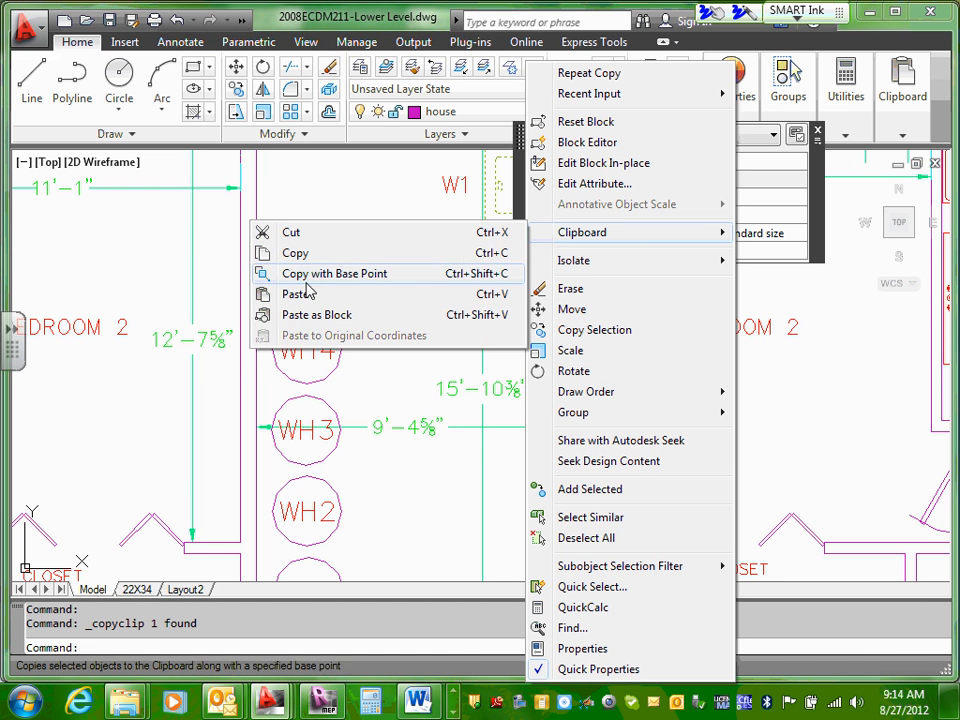
left_click(304, 296)
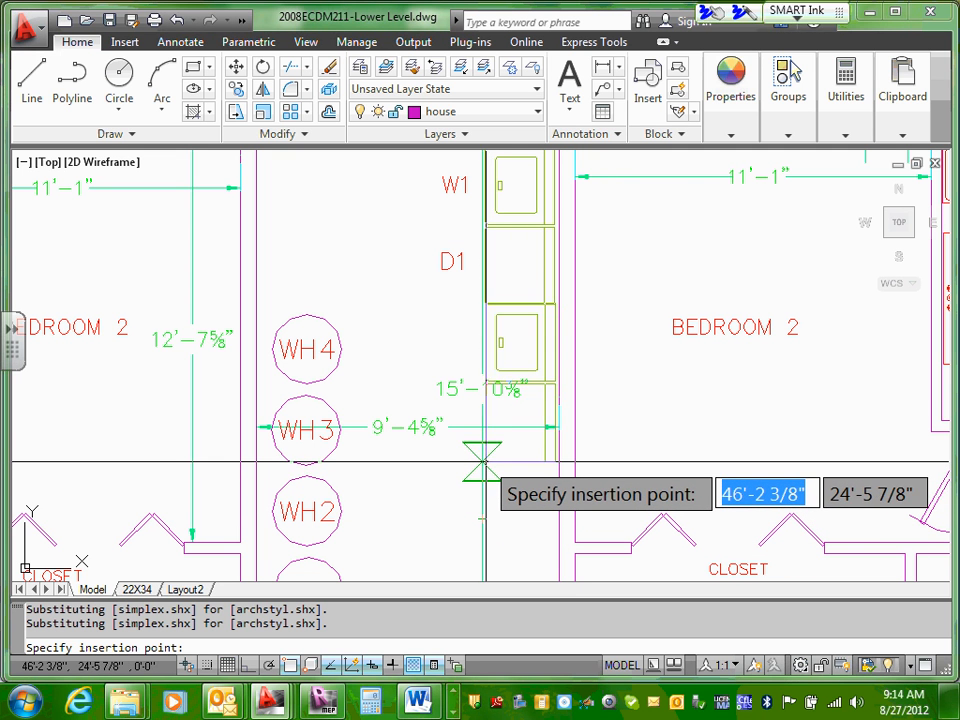
left_click(483, 462)
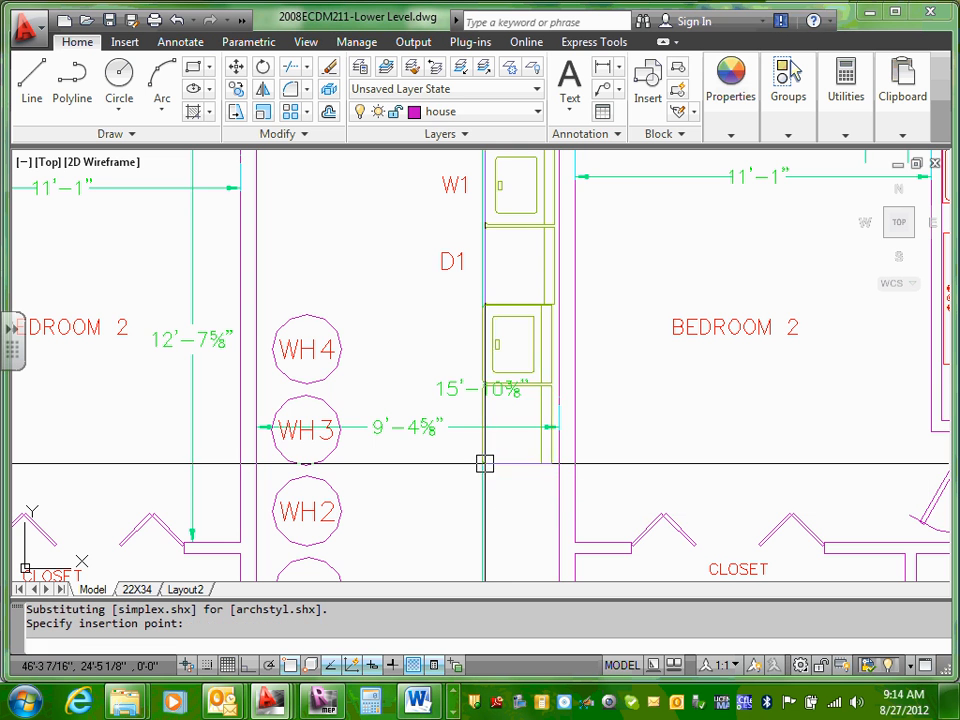
Step: Move the pasted washer-dryer block toward the wall so its back edge lines up with the original block
scroll(497, 180, "up", 5)
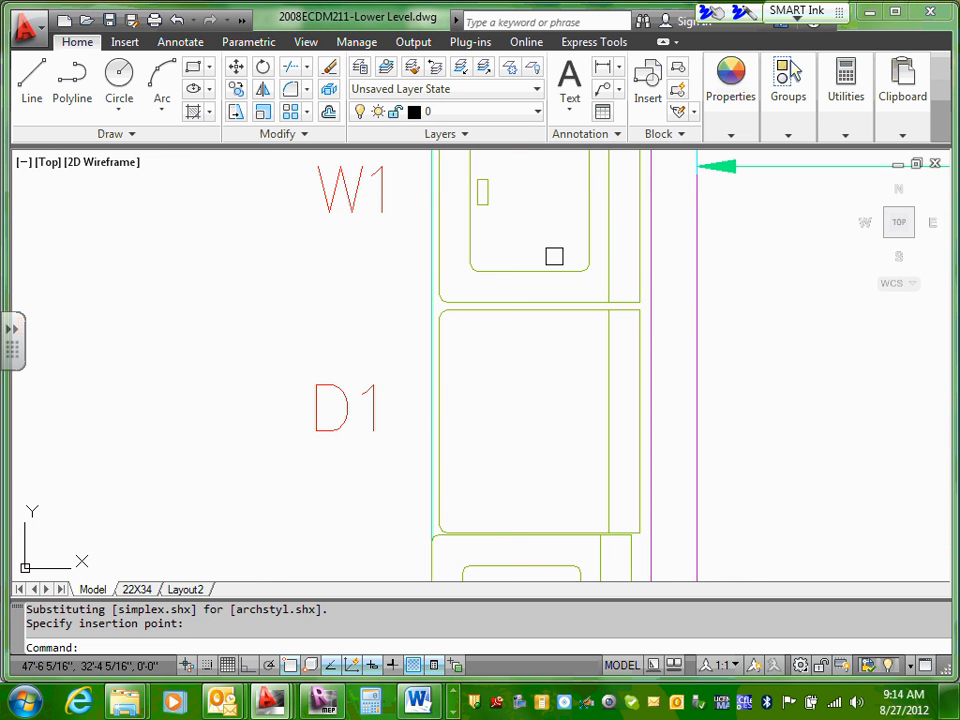
scroll(630, 294, "up", 3)
key("Escape")
scroll(662, 301, "down", 4)
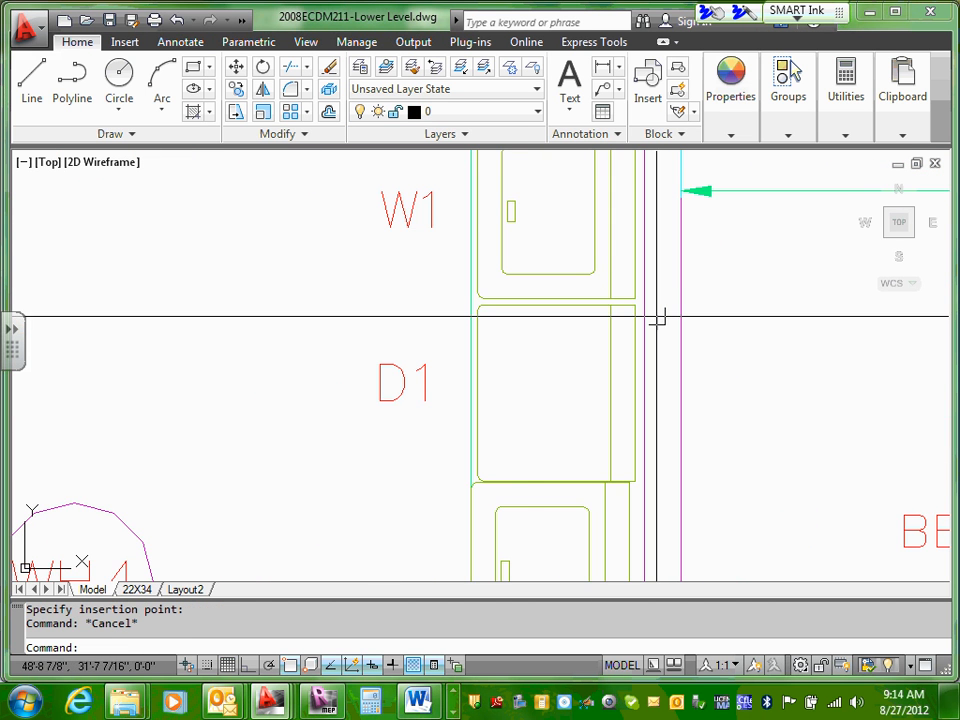
scroll(660, 317, "down", 3)
scroll(650, 380, "up", 3)
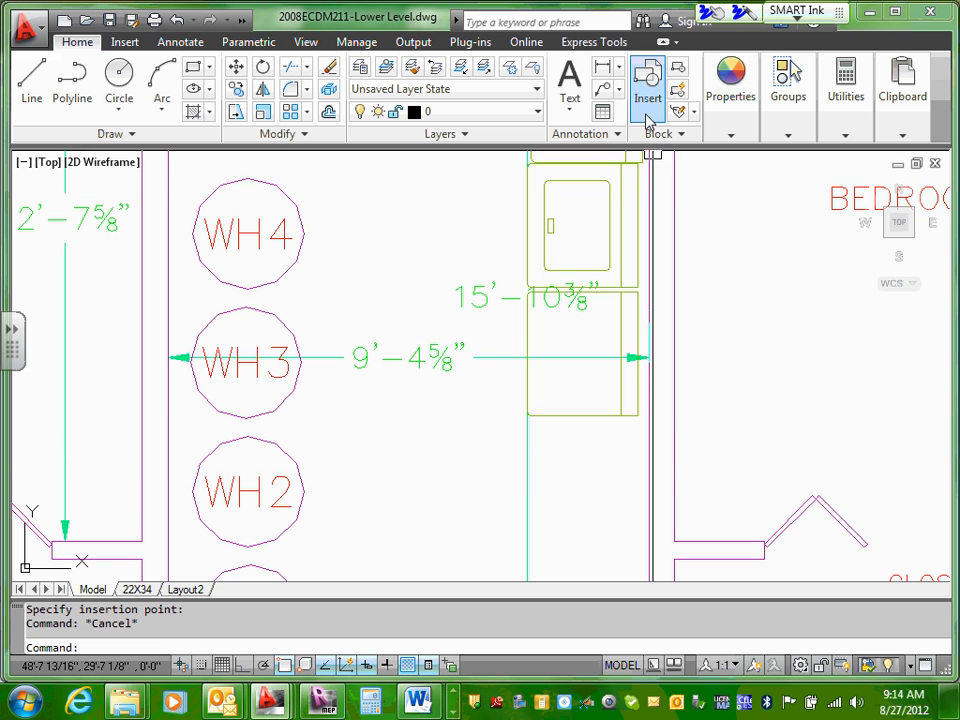
middle_click_drag(634, 229, 656, 326)
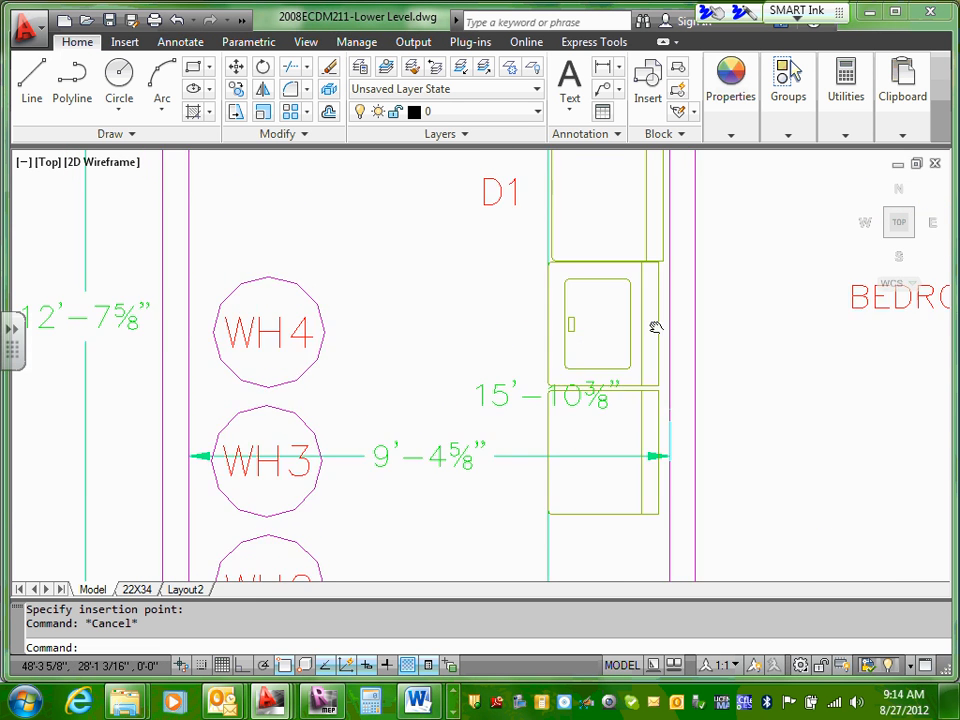
scroll(660, 290, "up", 5)
scroll(662, 280, "up", 2)
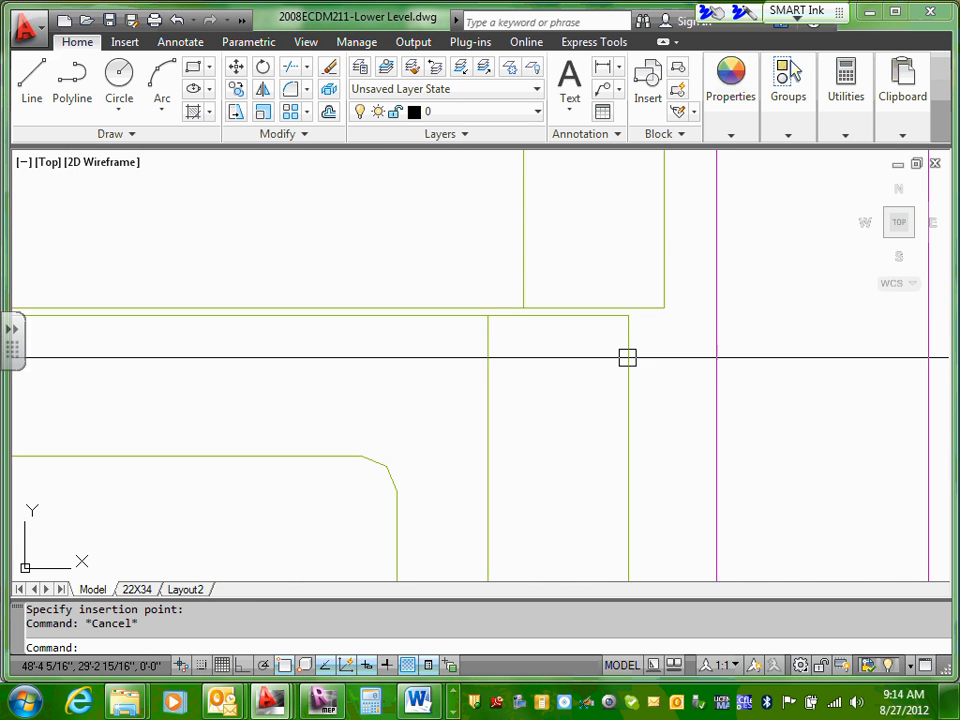
left_click(626, 347)
left_click_drag(630, 340, 664, 344)
key("Escape")
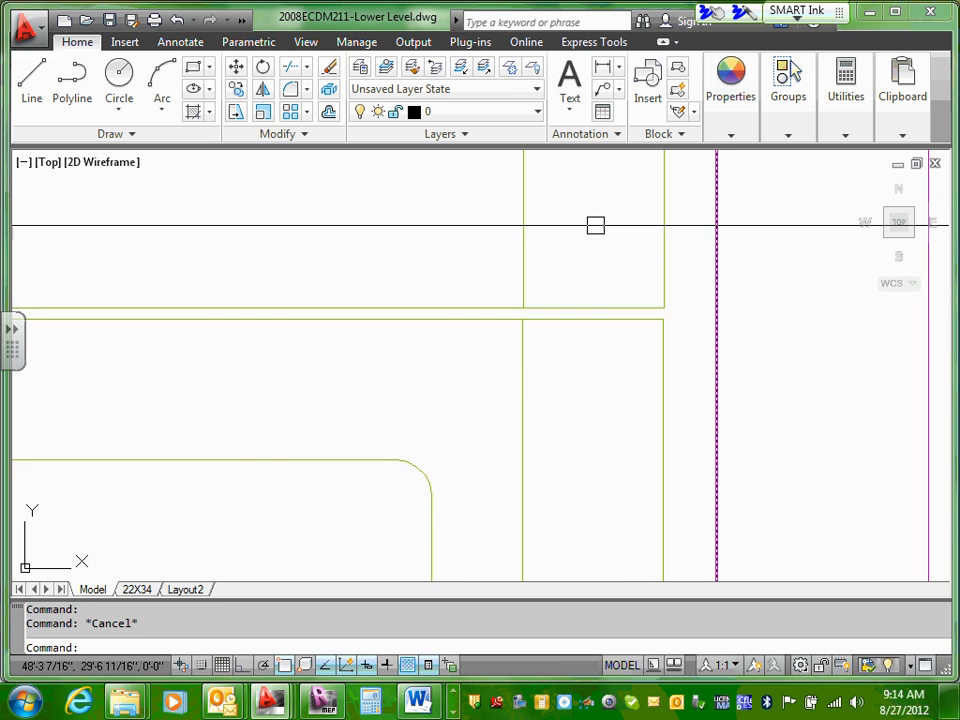
Step: Copy the washer's W1 text label through the clipboard and paste the duplicate beside the second washer, below the D1 label
scroll(596, 223, "down", 3)
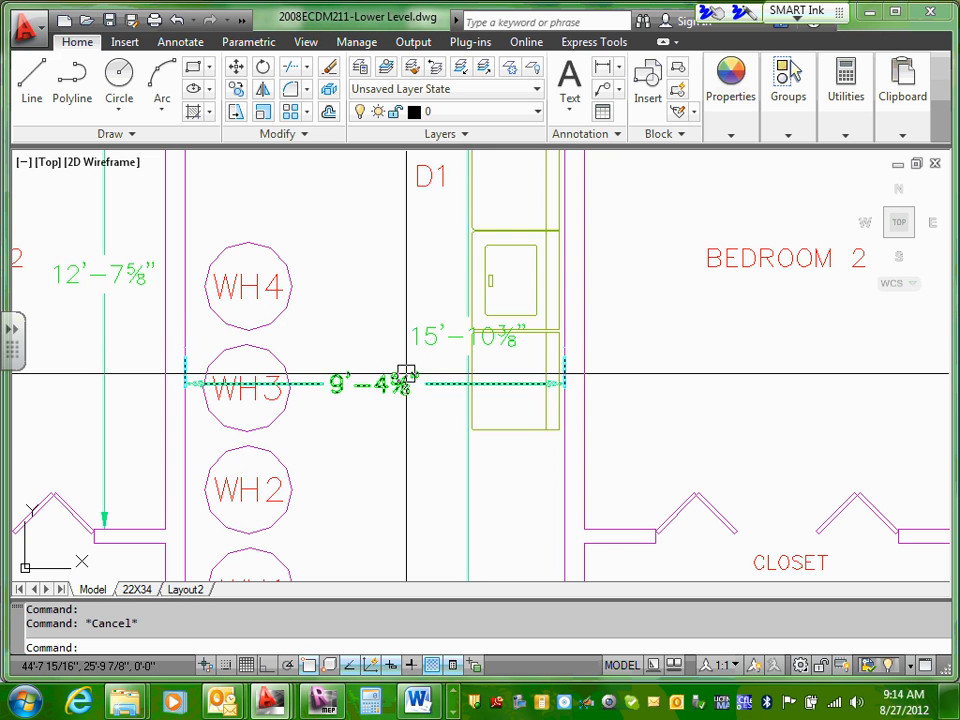
middle_click_drag(393, 281, 407, 351)
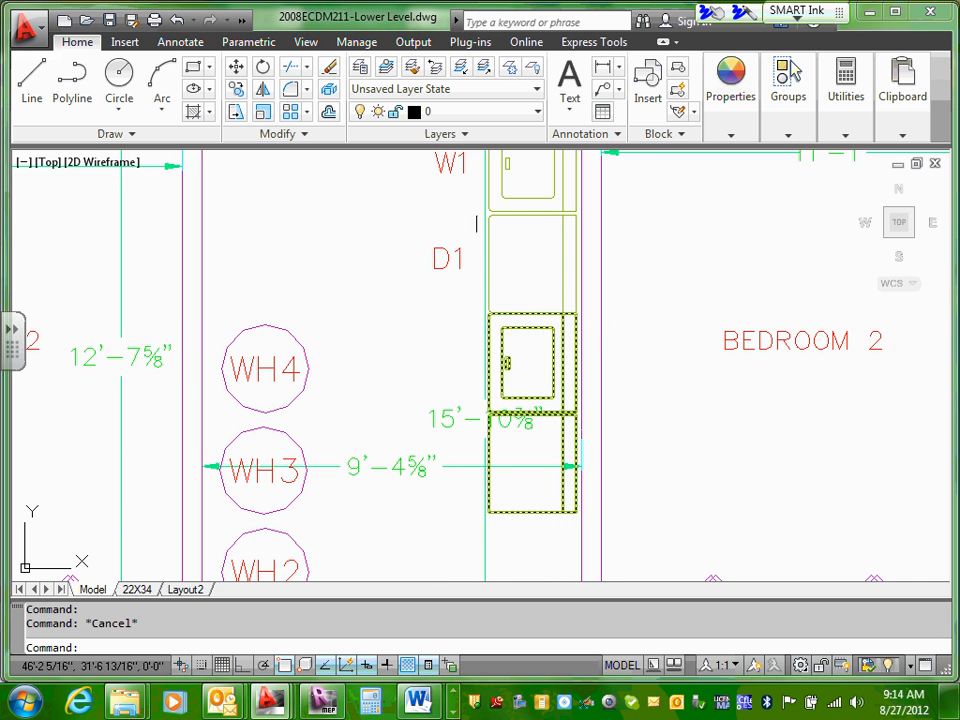
middle_click_drag(410, 200, 420, 221)
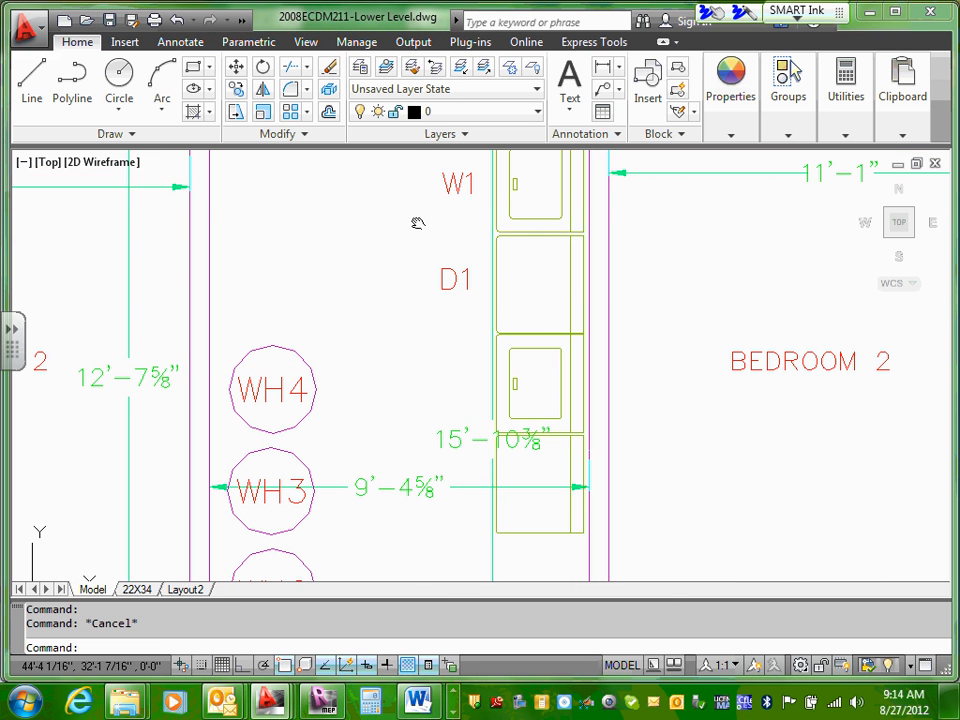
left_click(456, 185)
right_click(467, 174)
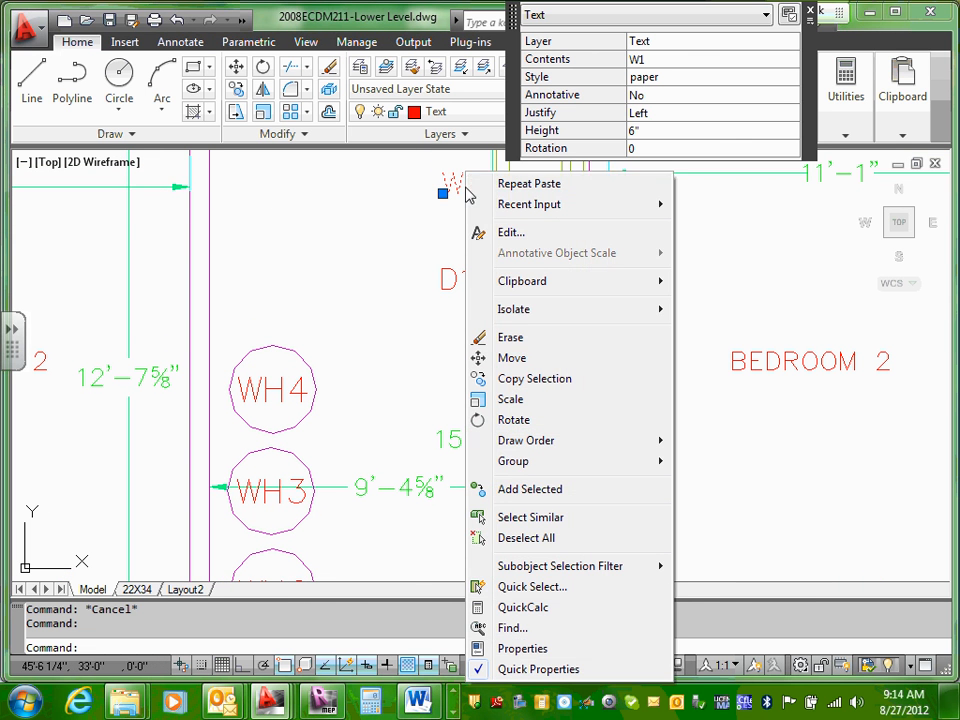
mouse_move(546, 291)
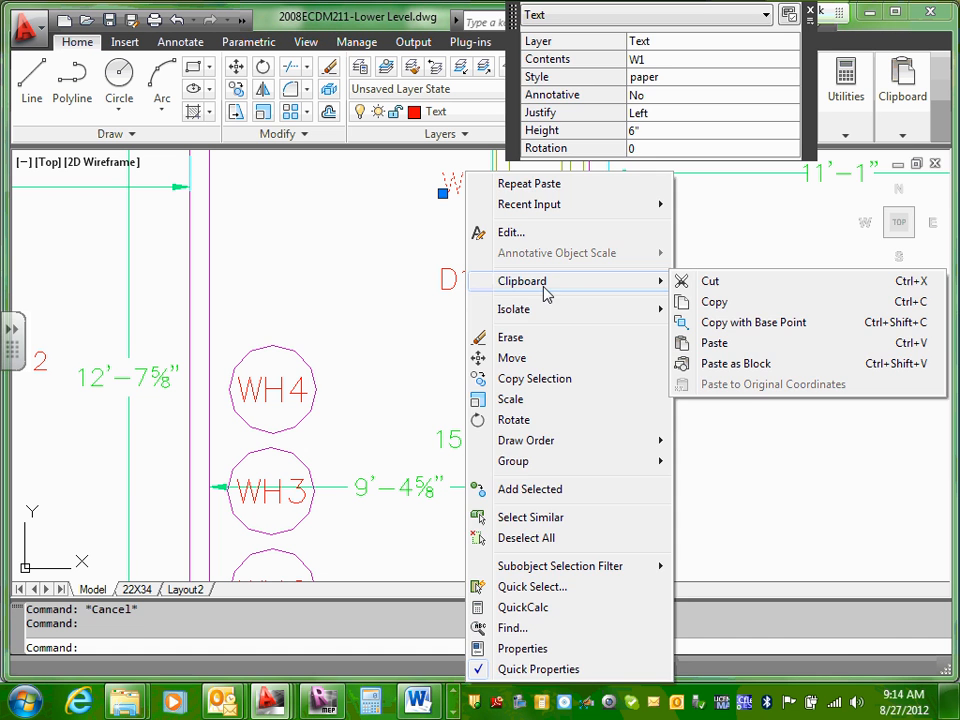
left_click(748, 304)
right_click(461, 375)
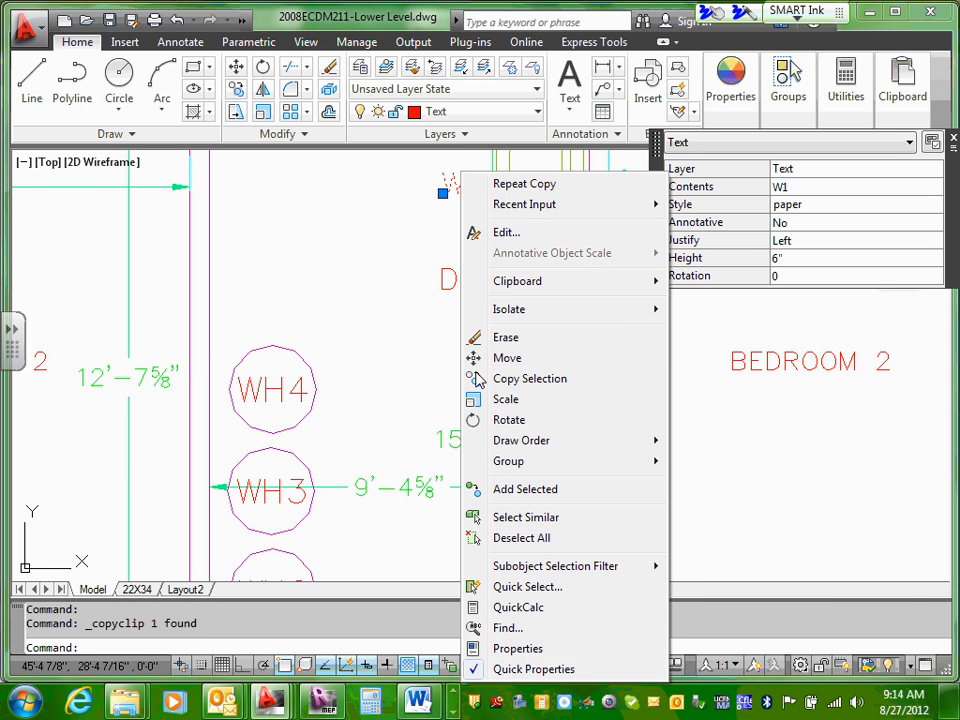
mouse_move(653, 300)
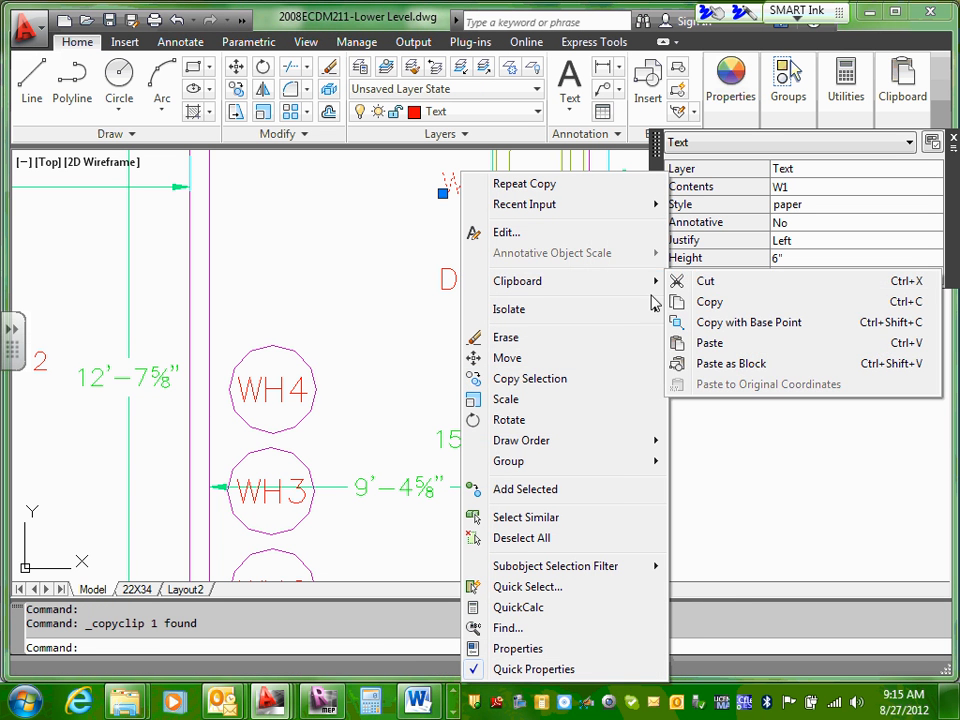
left_click(700, 340)
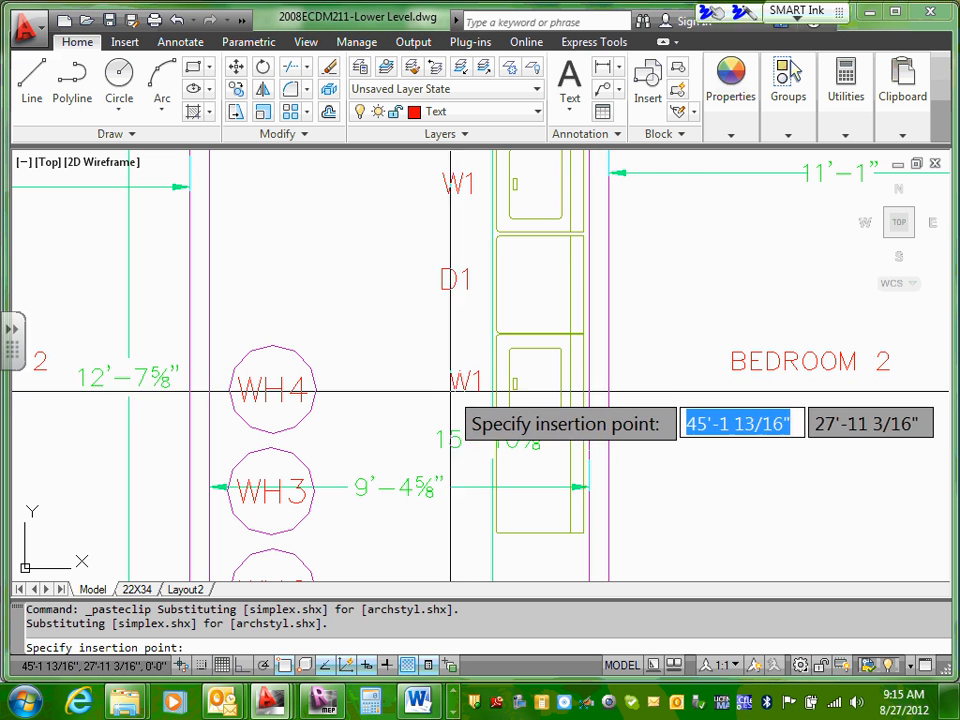
left_click(444, 394)
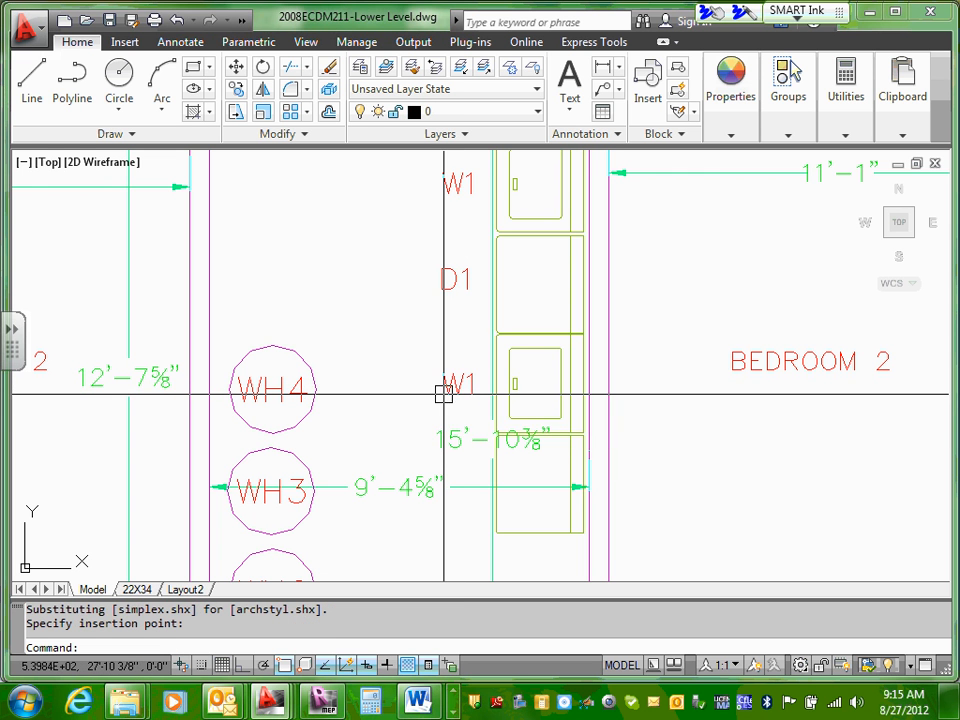
key("Escape")
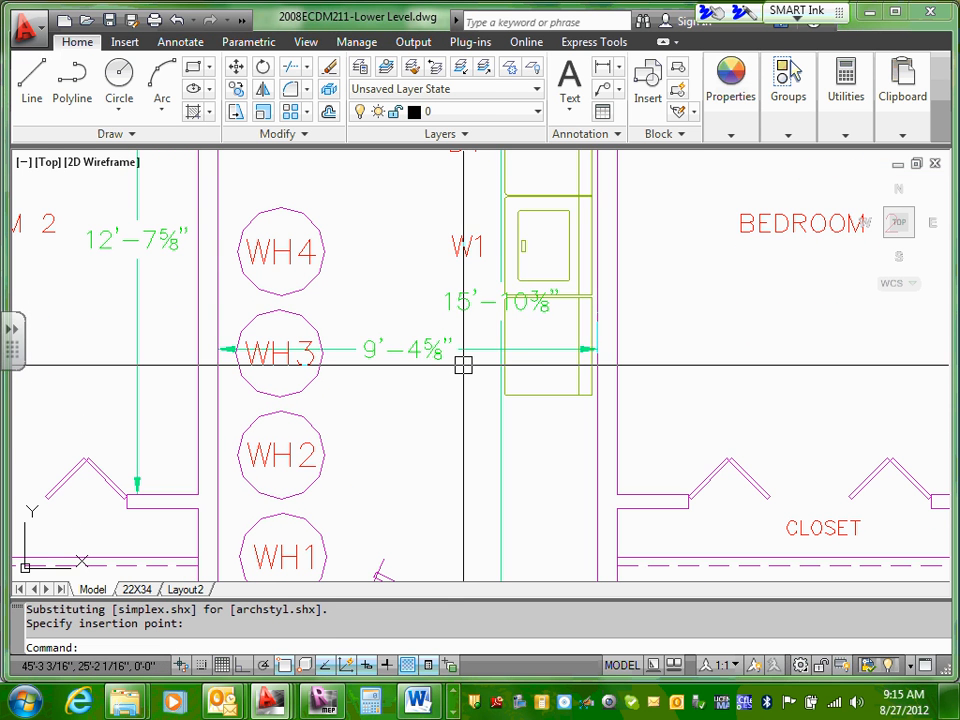
Step: Paste another copy of the W1 text label beside the second dryer, below the label of the second washer
right_click(463, 364)
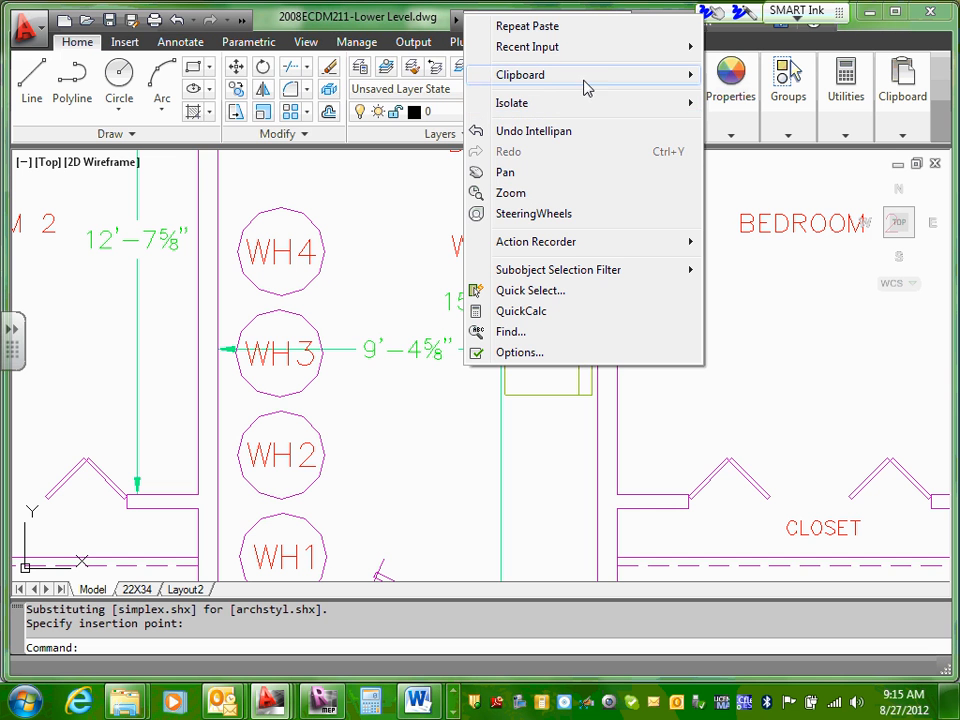
mouse_move(598, 83)
left_click(229, 143)
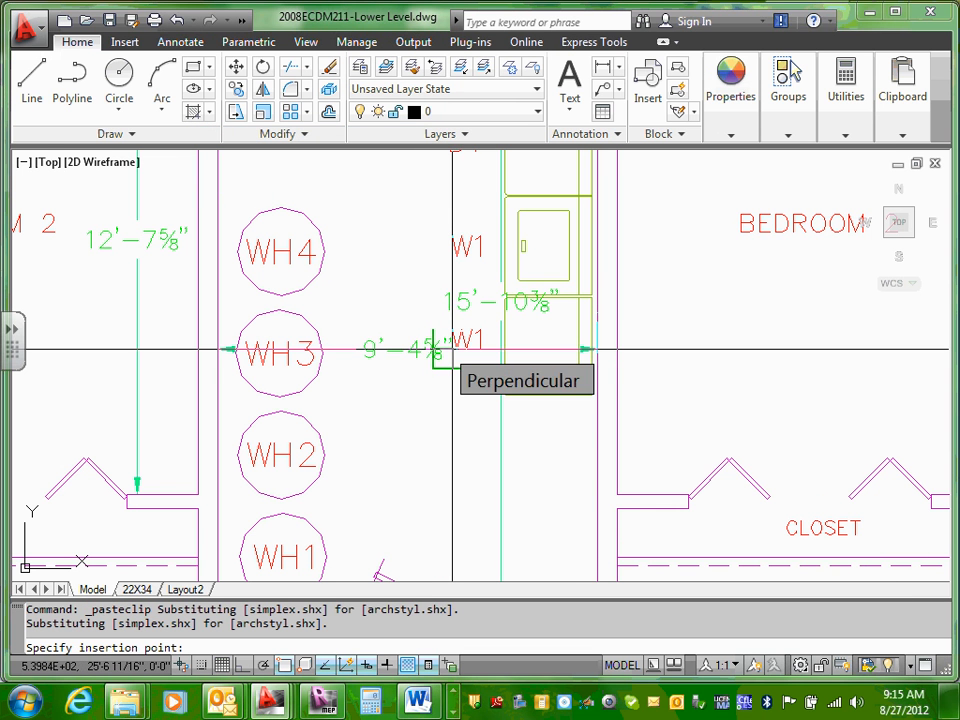
key("Escape")
scroll(377, 274, "up", 3)
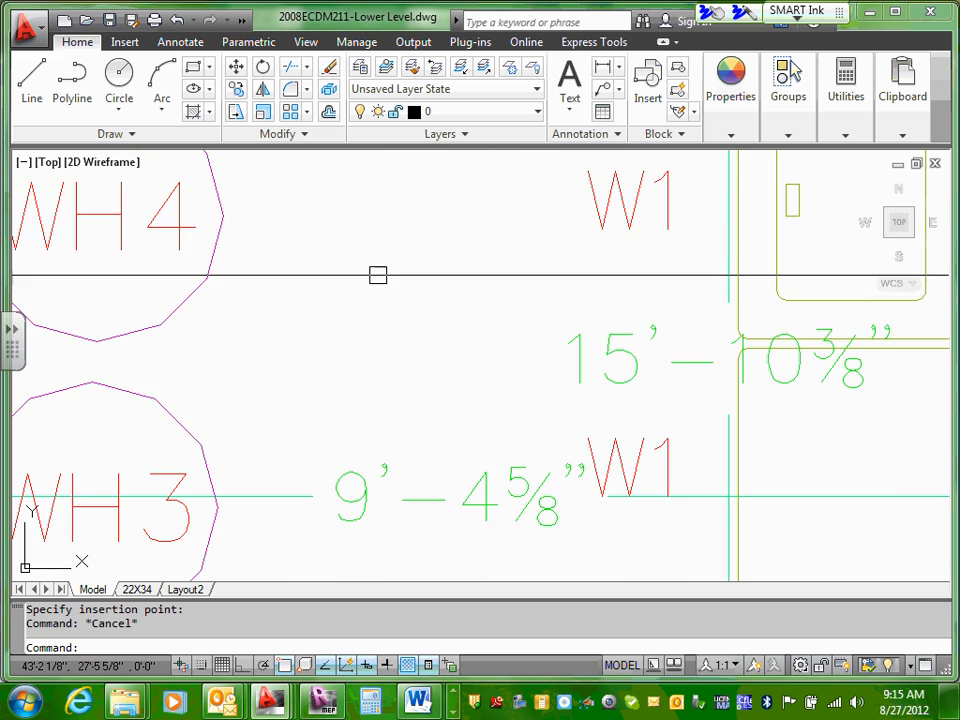
scroll(390, 276, "down", 10)
scroll(403, 285, "up", 3)
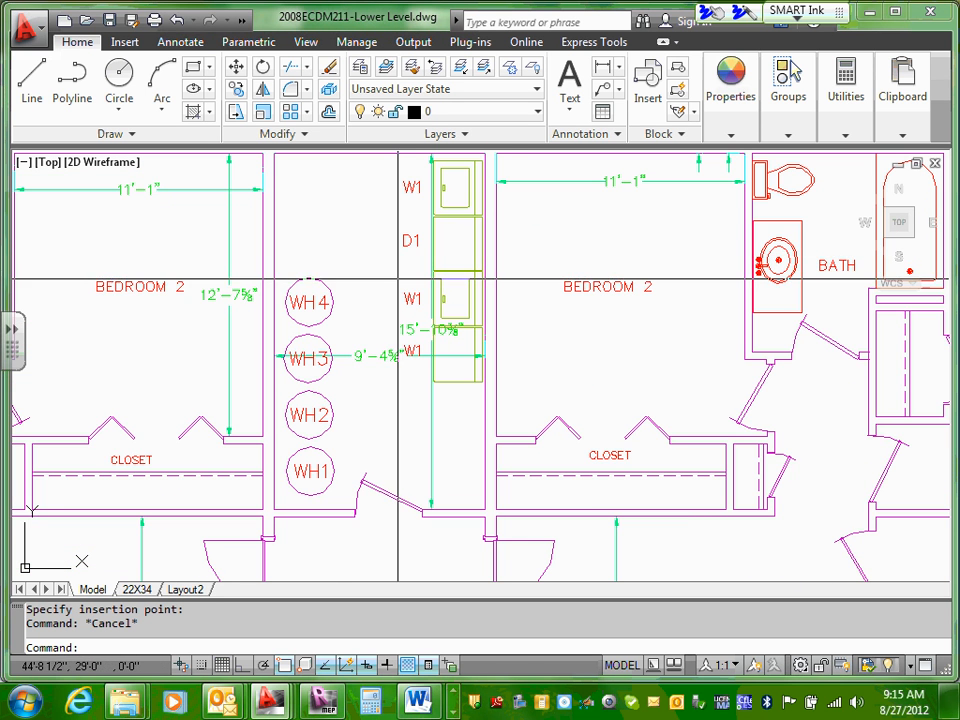
key("Escape")
Step: Change the second washer's text label to W2 and clear the selection
scroll(403, 287, "up", 2)
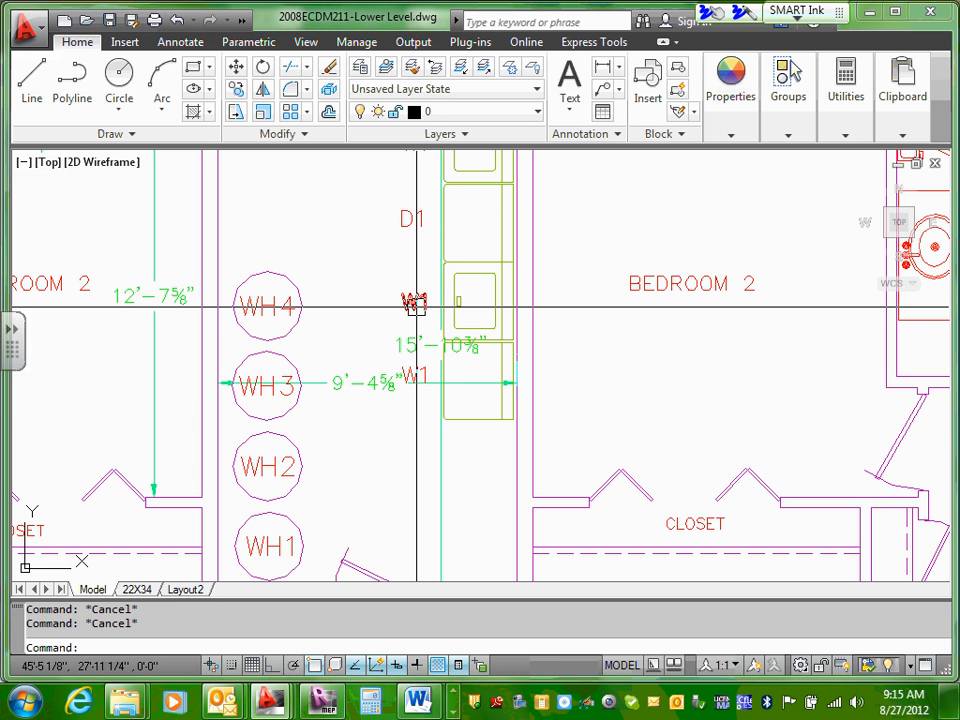
mouse_move(415, 304)
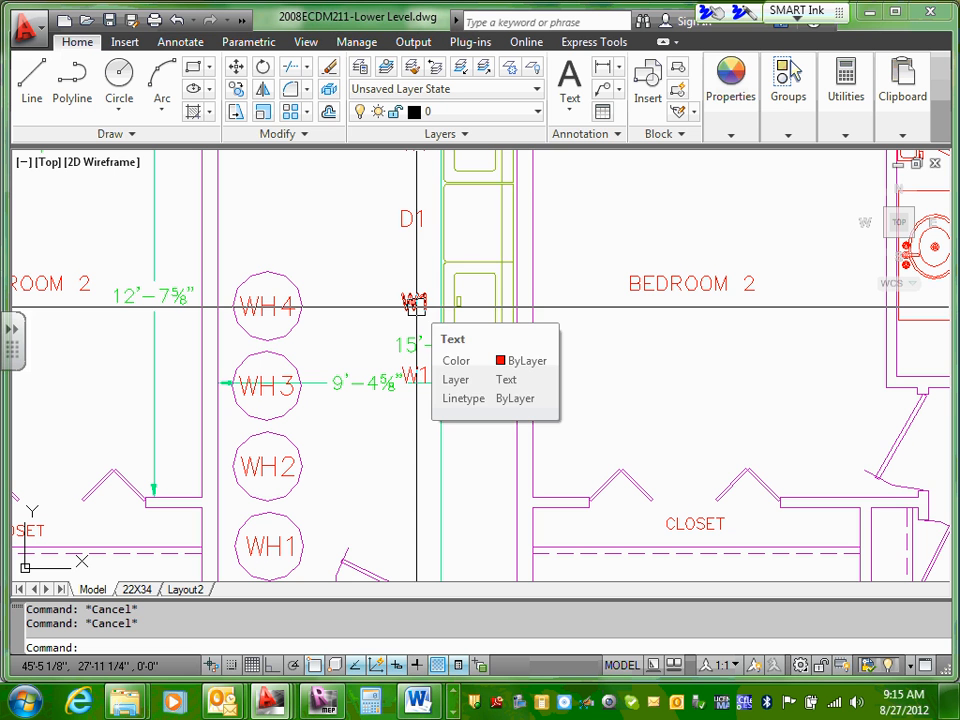
left_click(415, 304)
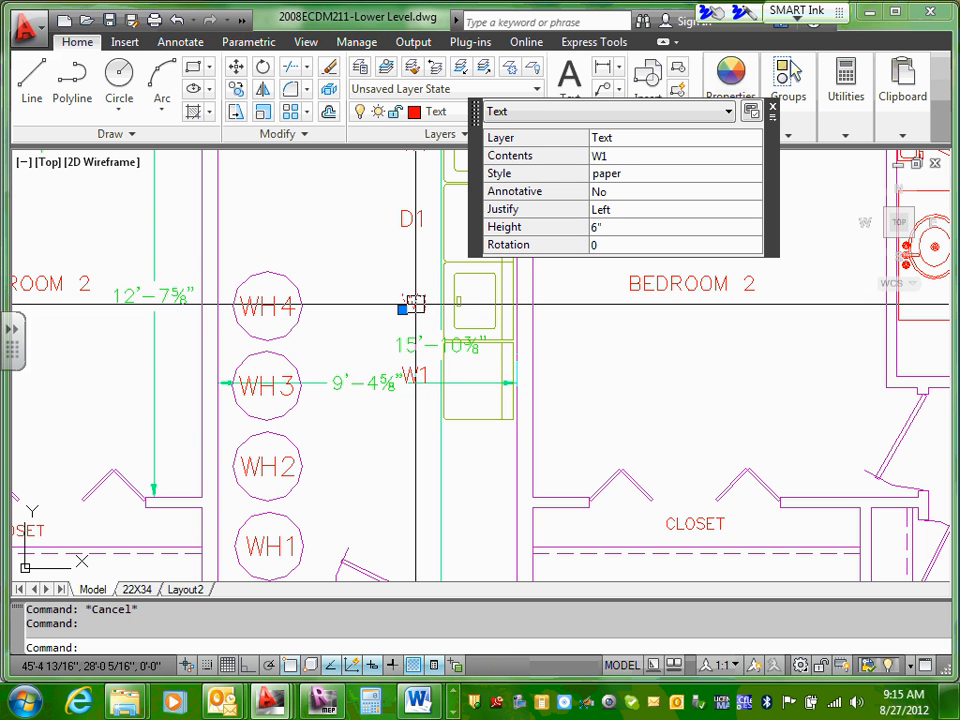
left_click(619, 156)
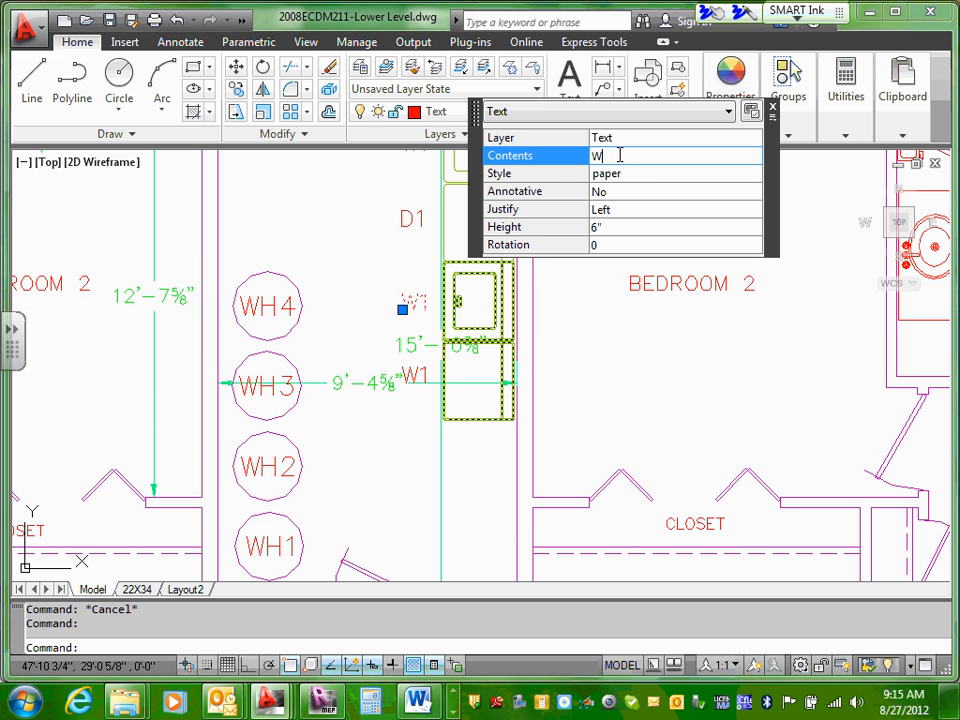
type("W2")
left_click(414, 377)
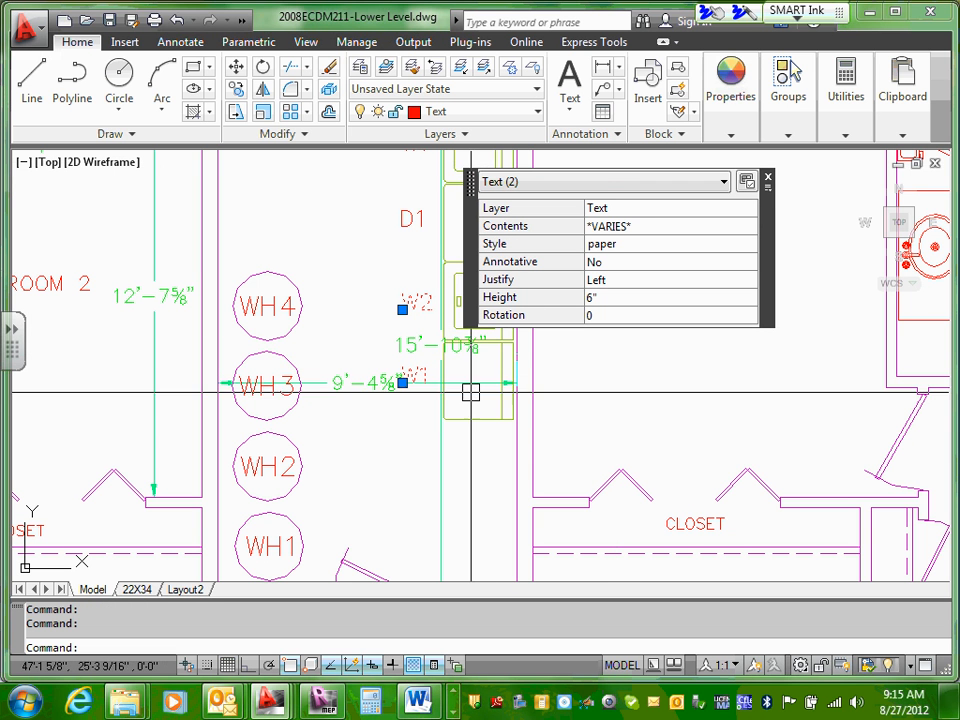
key("Escape")
key("Escape")
Step: Change the second dryer's text label to D2, close the Quick Properties panel and clear the selection
left_click(414, 377)
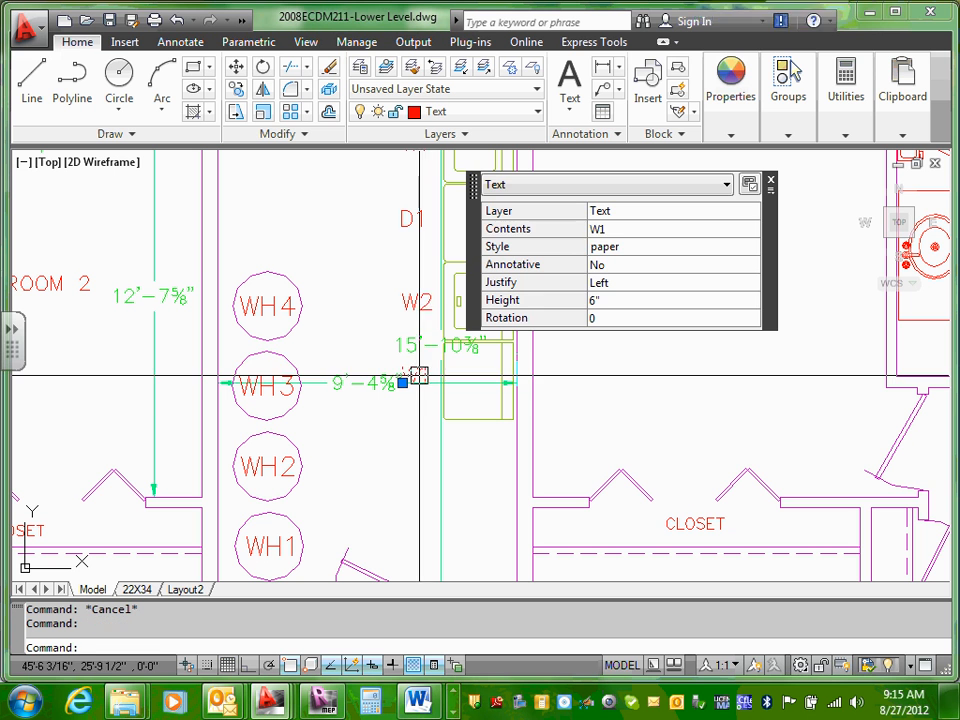
left_click(616, 229)
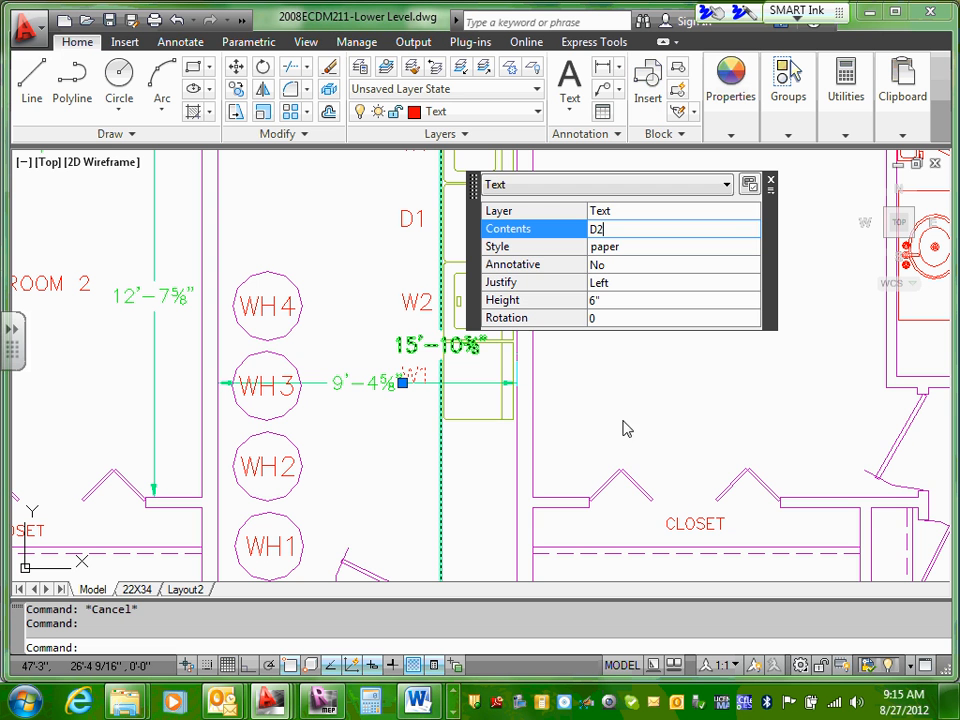
key("Return")
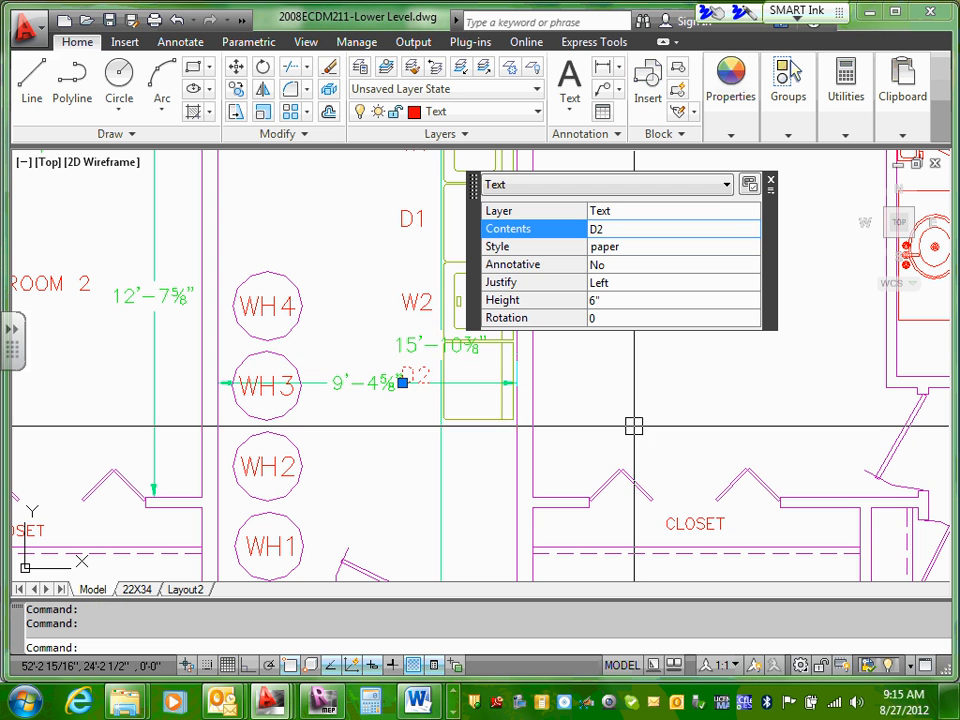
left_click(771, 183)
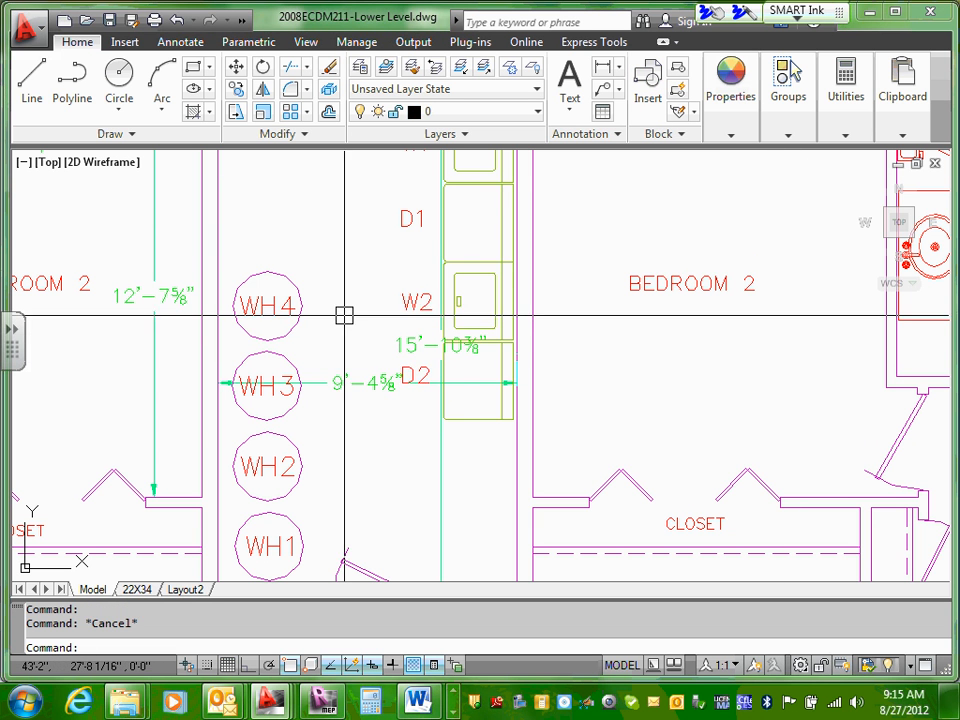
scroll(368, 280, "up", 1)
scroll(367, 262, "down", 3)
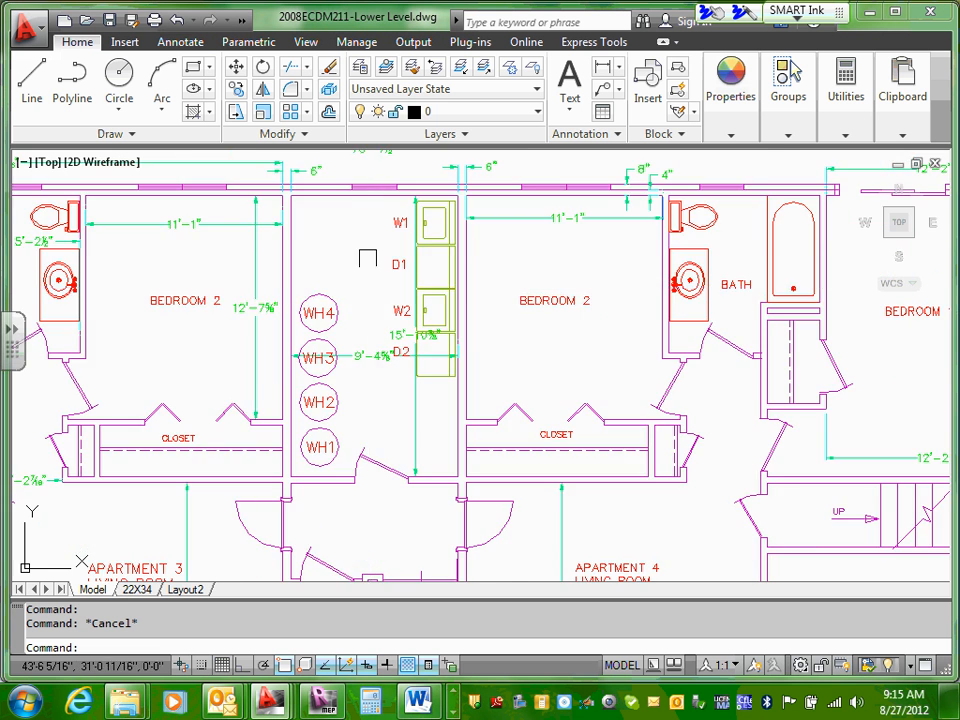
scroll(368, 260, "up", 2)
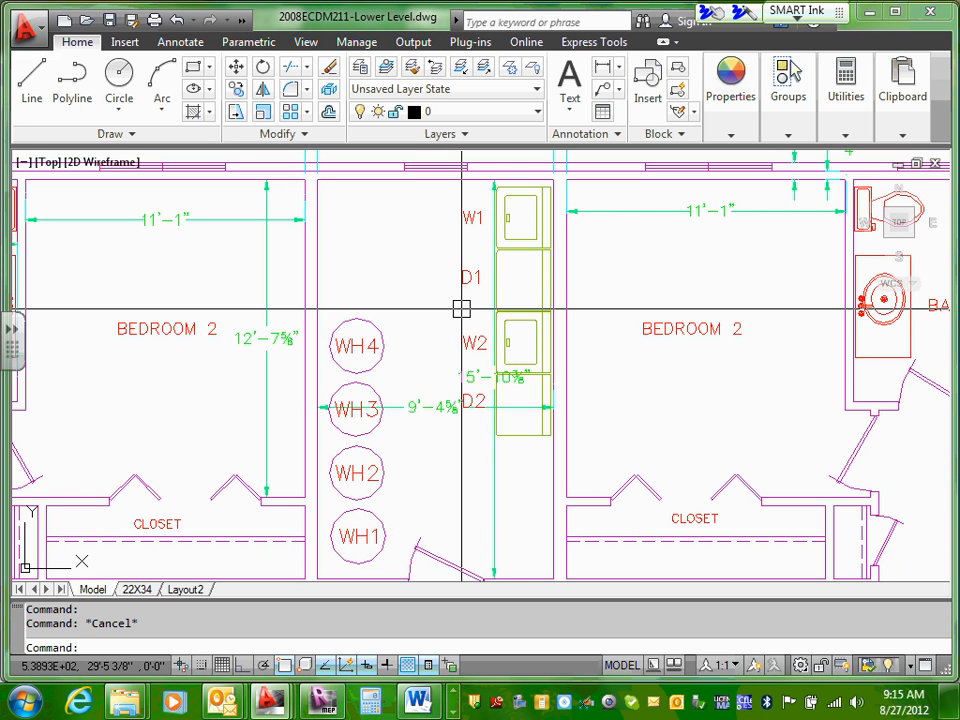
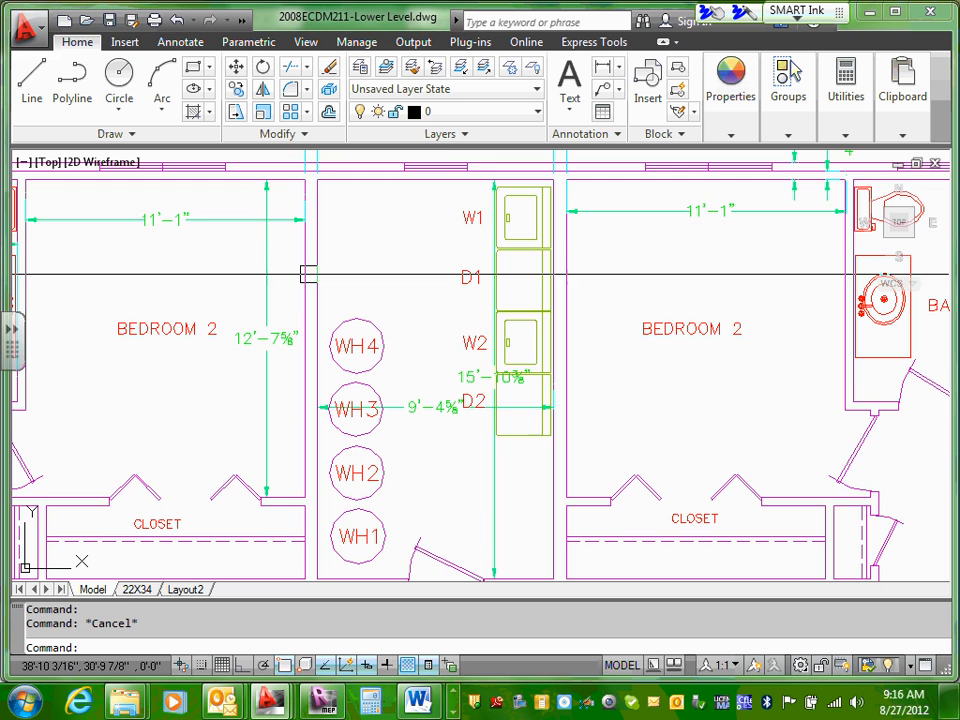
Step: Copy the WH4 water heater circle and its text label to the clipboard
middle_click_drag(454, 456, 496, 385)
scroll(406, 228, "up", 2)
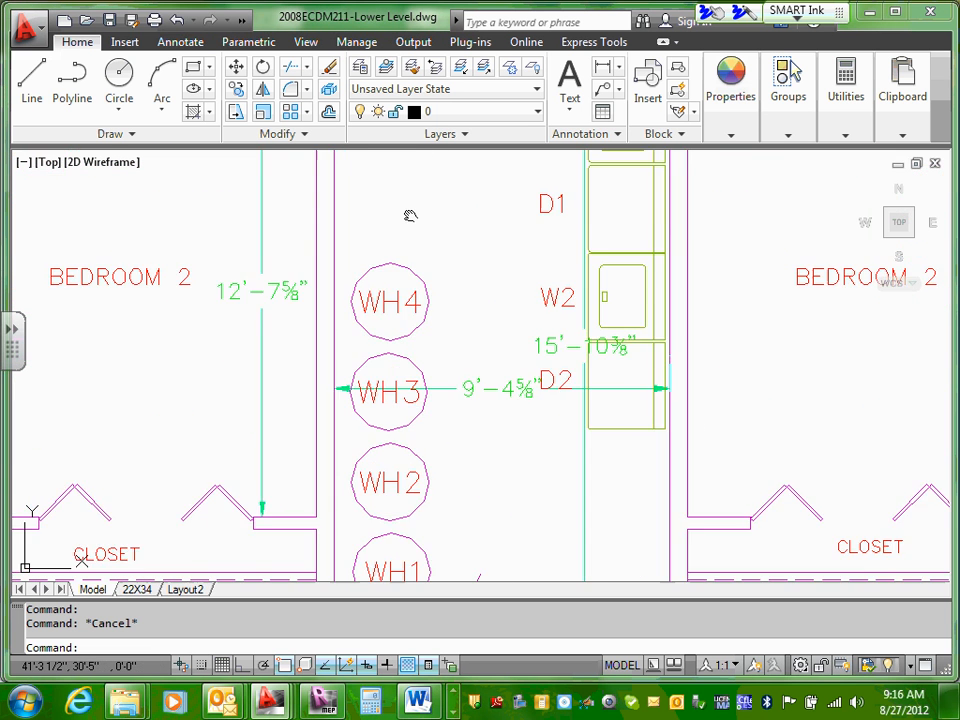
middle_click_drag(416, 216, 429, 336)
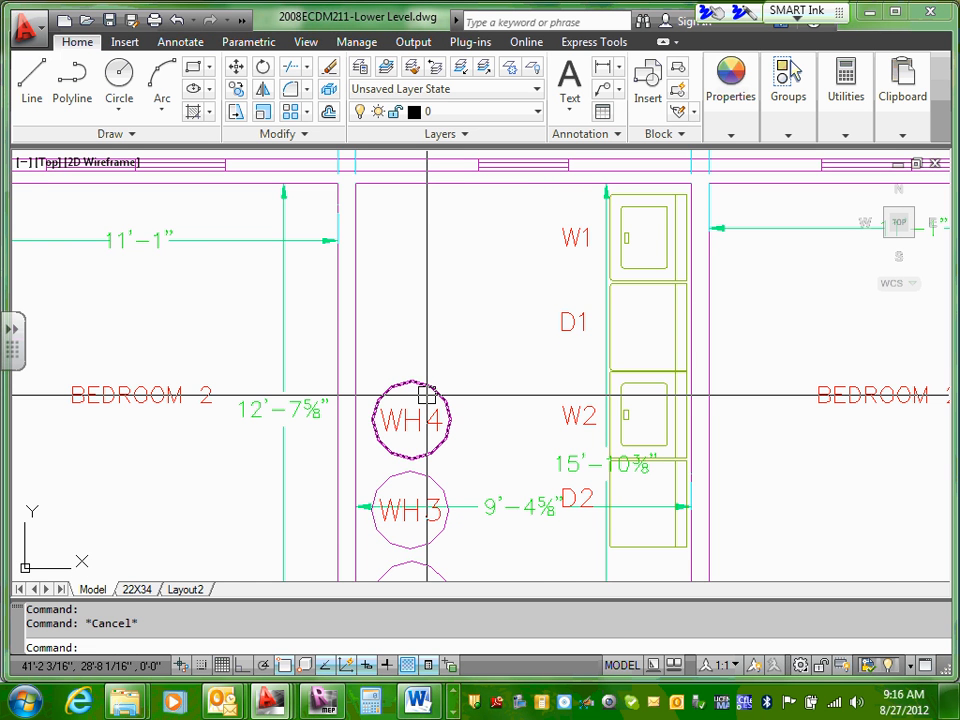
scroll(435, 396, "down", 4)
scroll(435, 500, "up", 3)
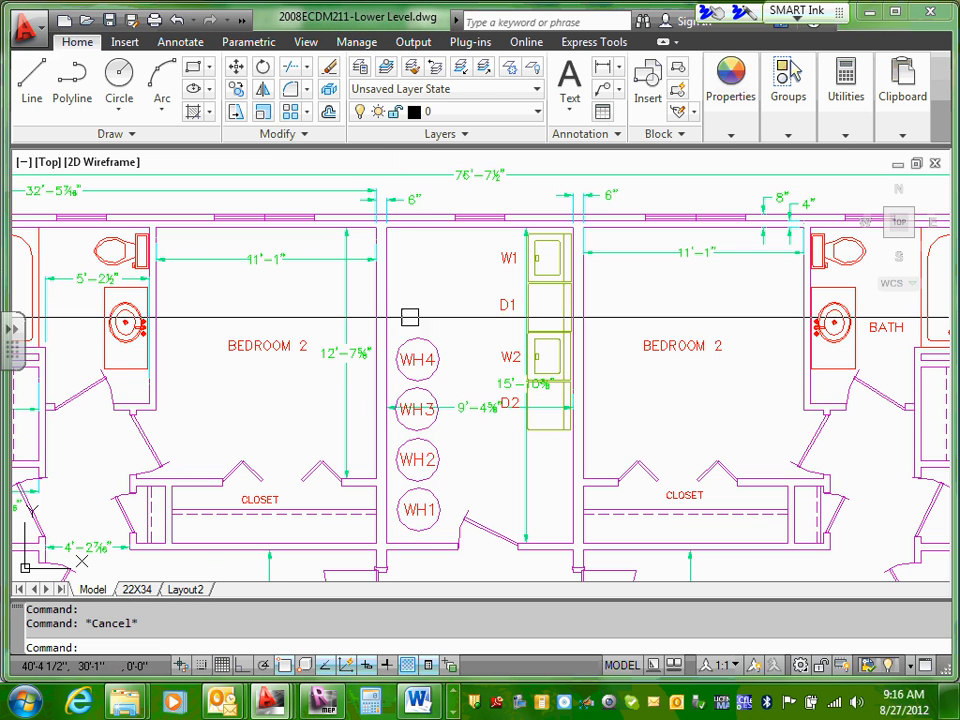
scroll(420, 342, "up", 5)
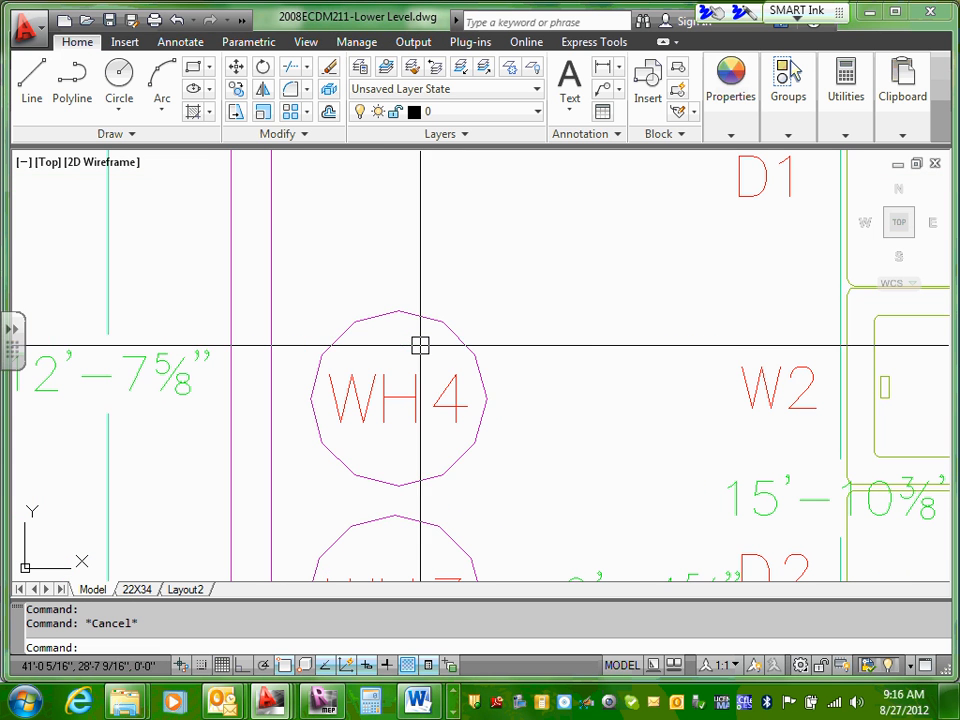
left_click(428, 318)
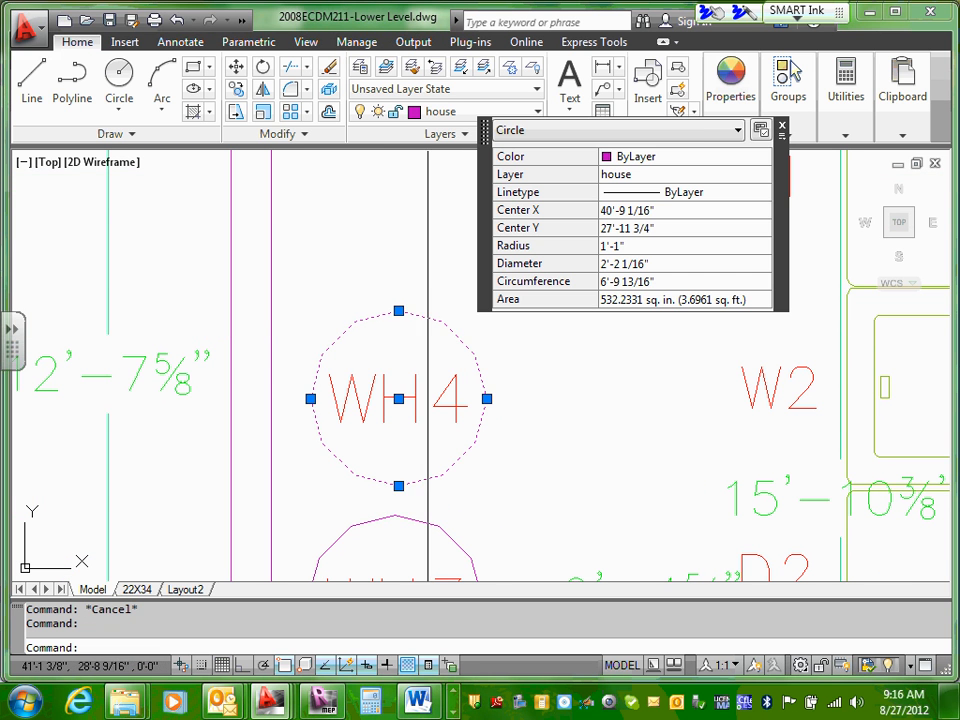
left_click(414, 380)
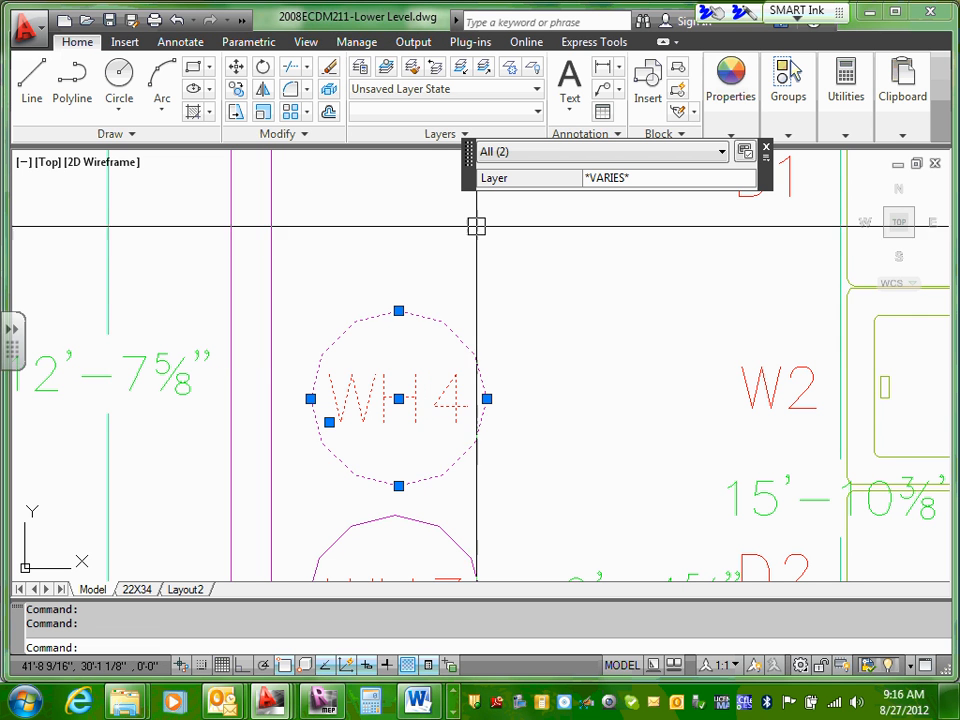
right_click(430, 325)
mouse_move(612, 320)
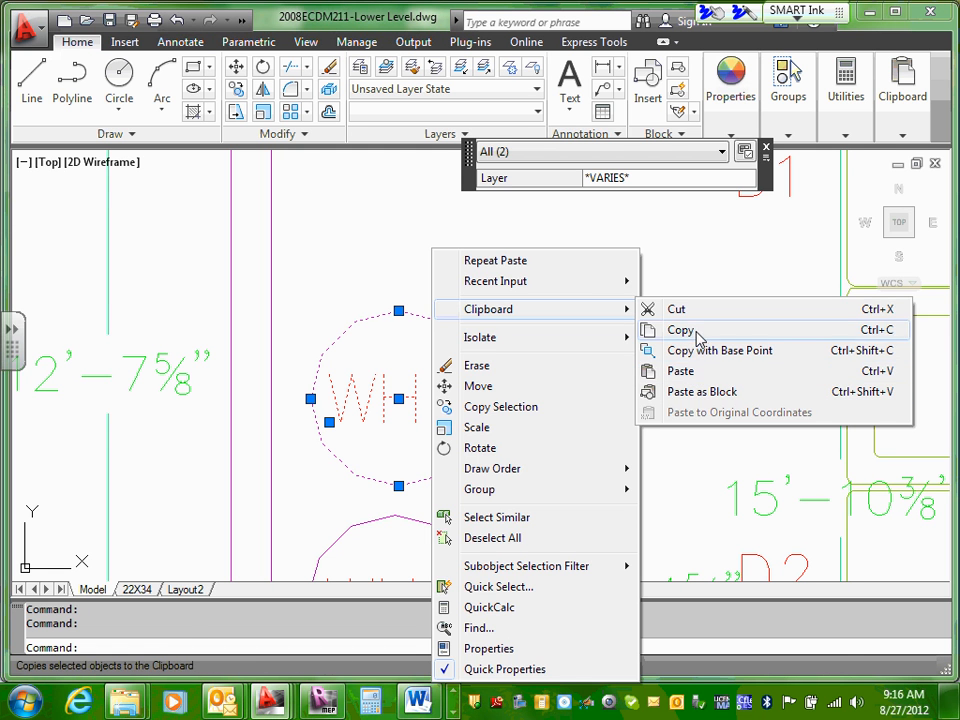
left_click(680, 330)
Step: Paste a duplicate of the WH4 circle and label directly above the original WH4 water heater
middle_click_drag(368, 272, 369, 424)
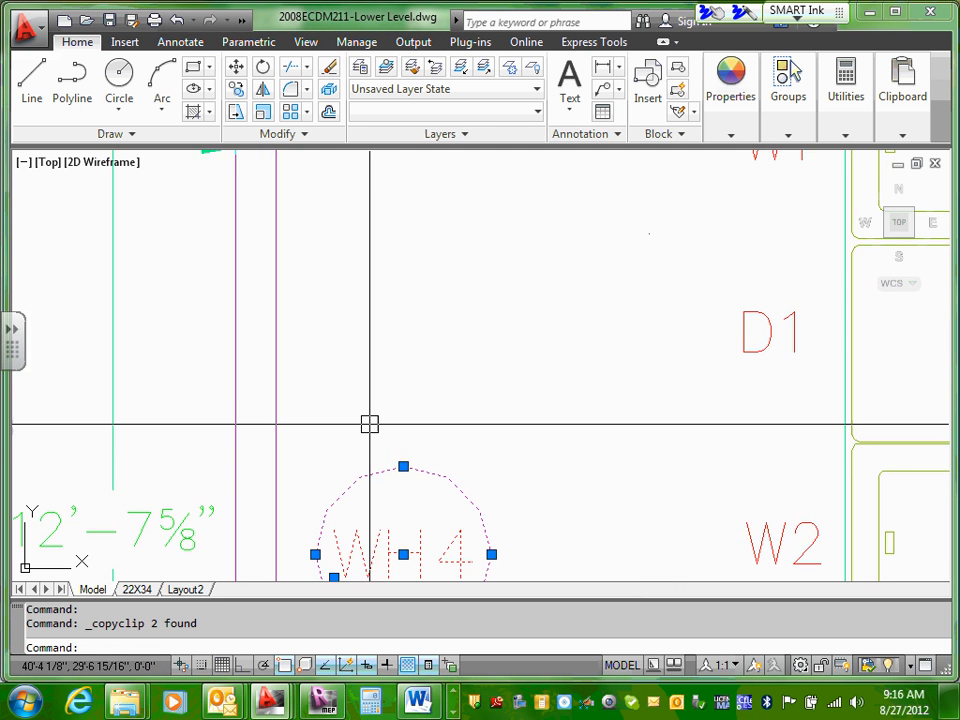
scroll(369, 424, "down", 3)
right_click(406, 341)
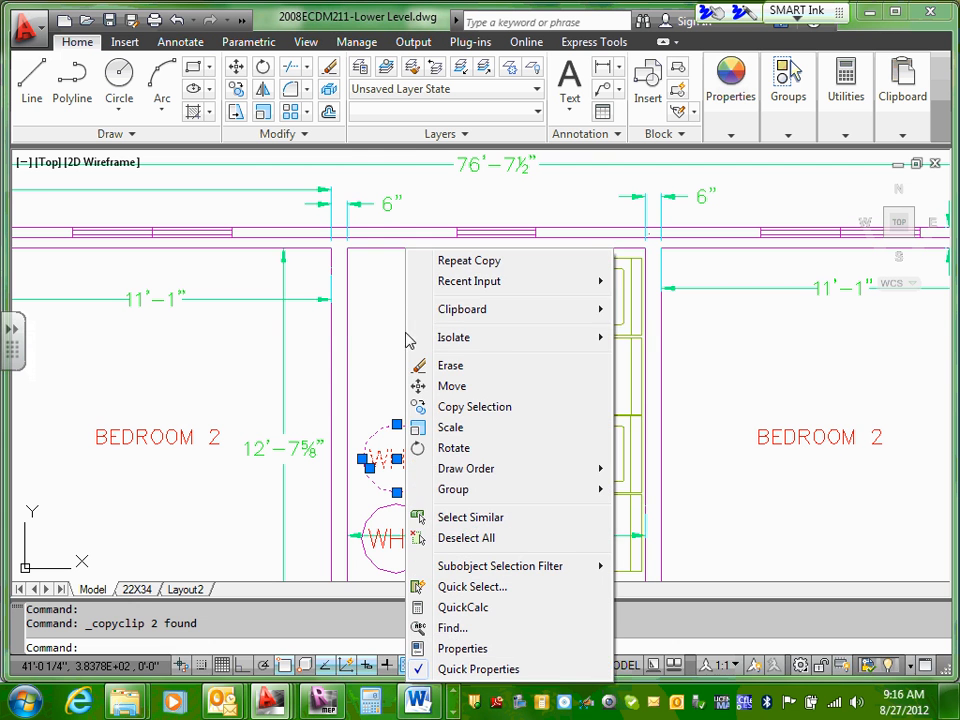
mouse_move(538, 310)
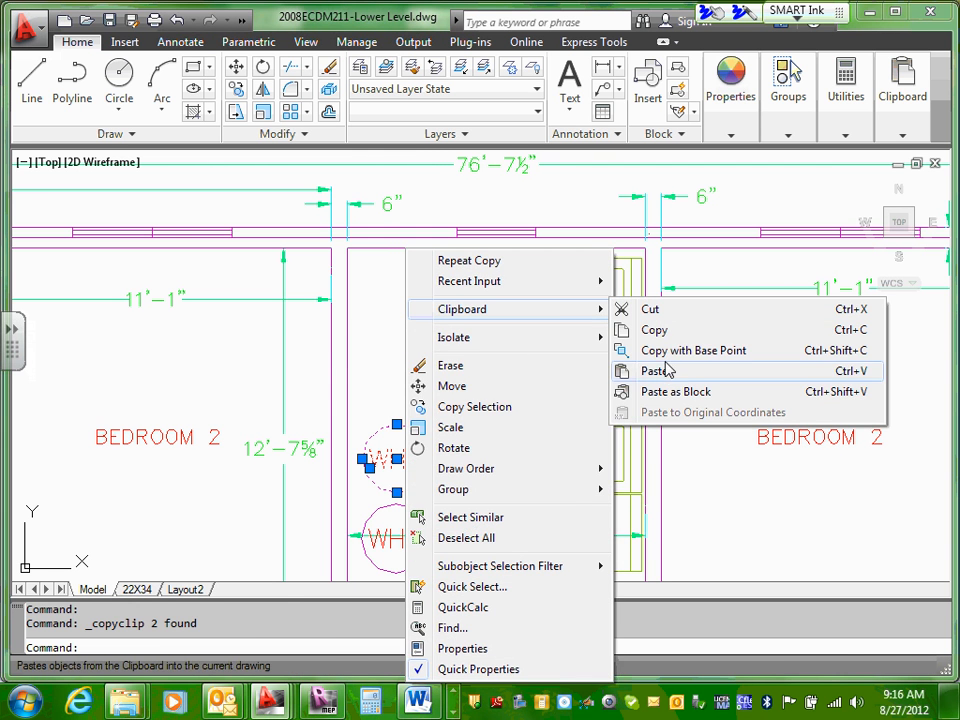
left_click(654, 369)
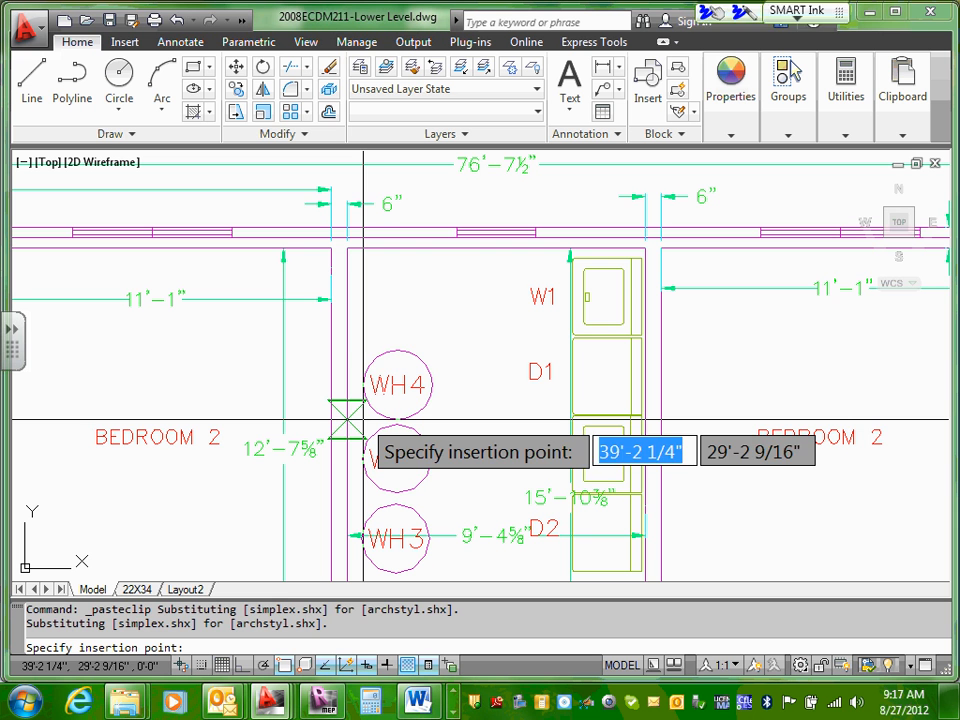
left_click(363, 419)
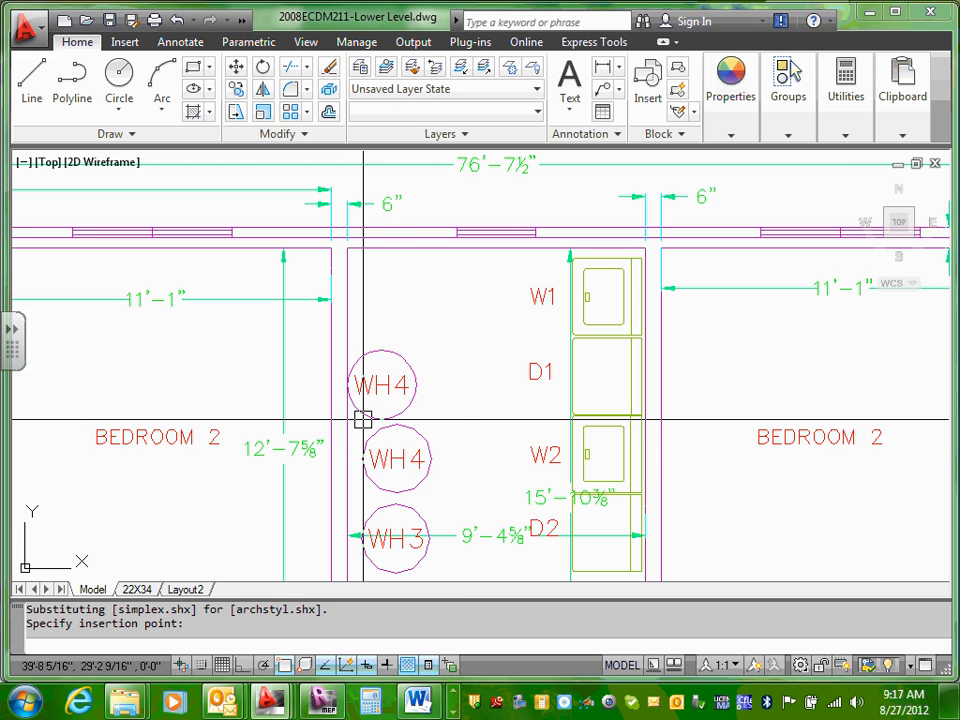
Step: Paste another WH4 circle and label above the first duplicate, beside the upper end of the utility room's wall
right_click(376, 280)
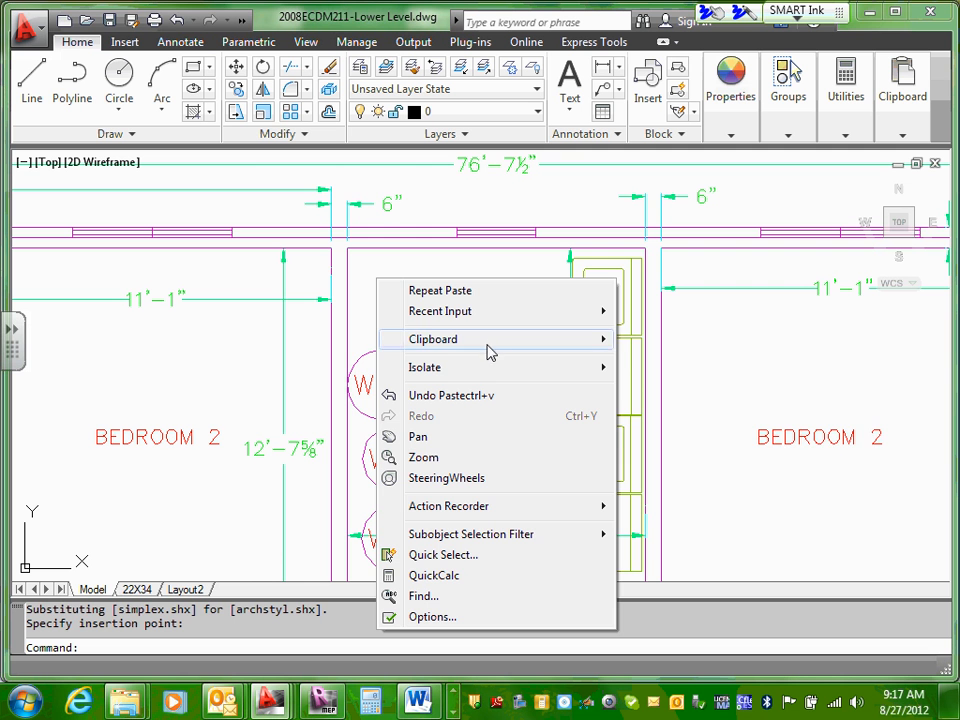
mouse_move(492, 350)
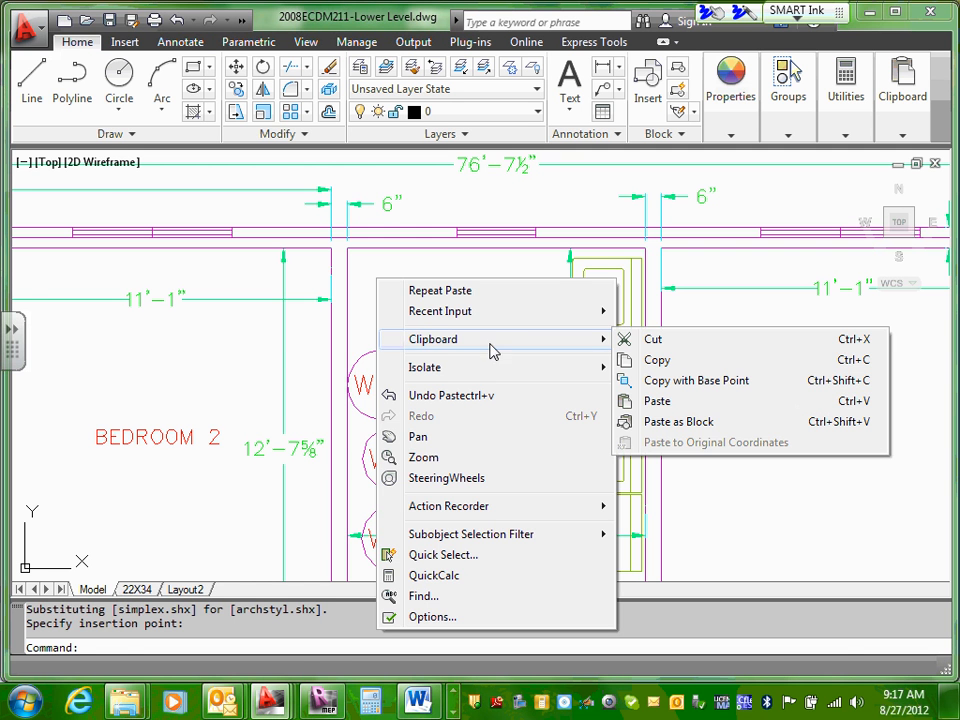
left_click(652, 401)
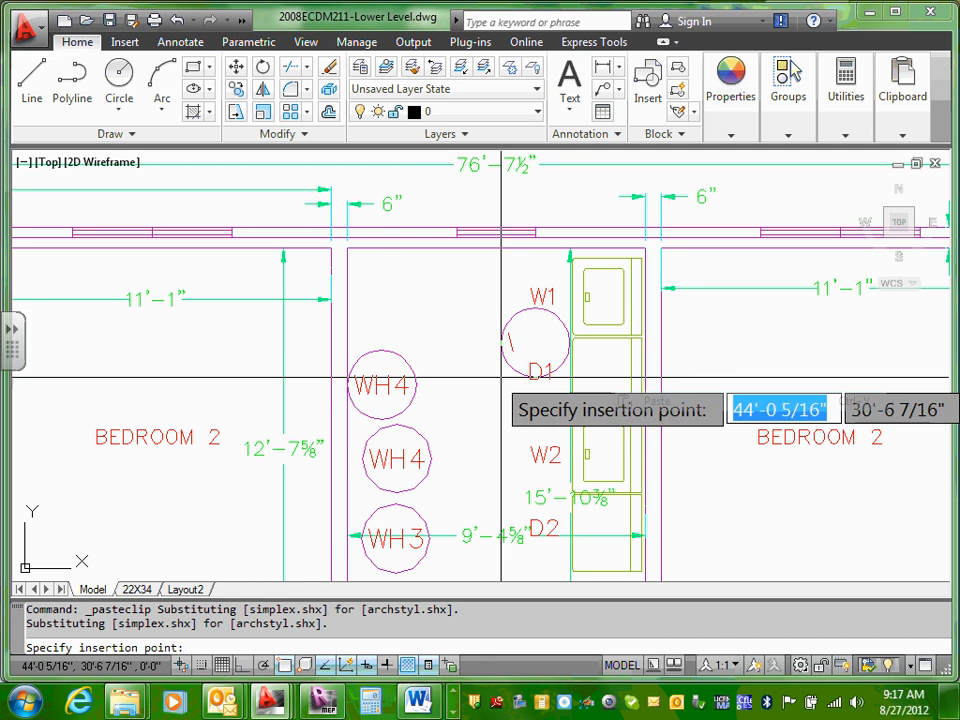
left_click(343, 330)
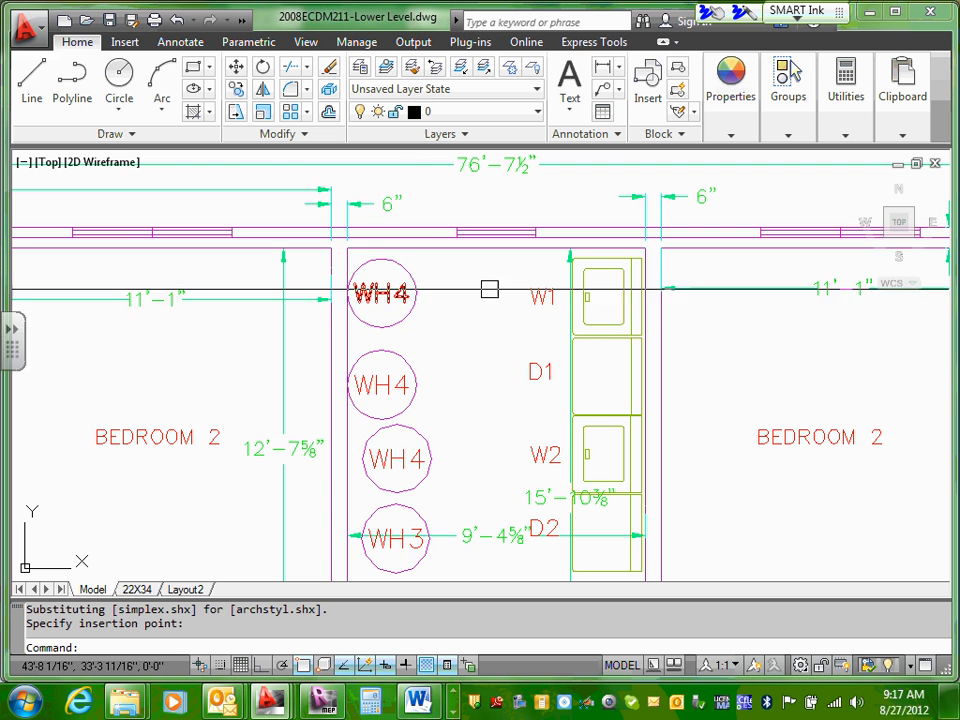
key("Escape")
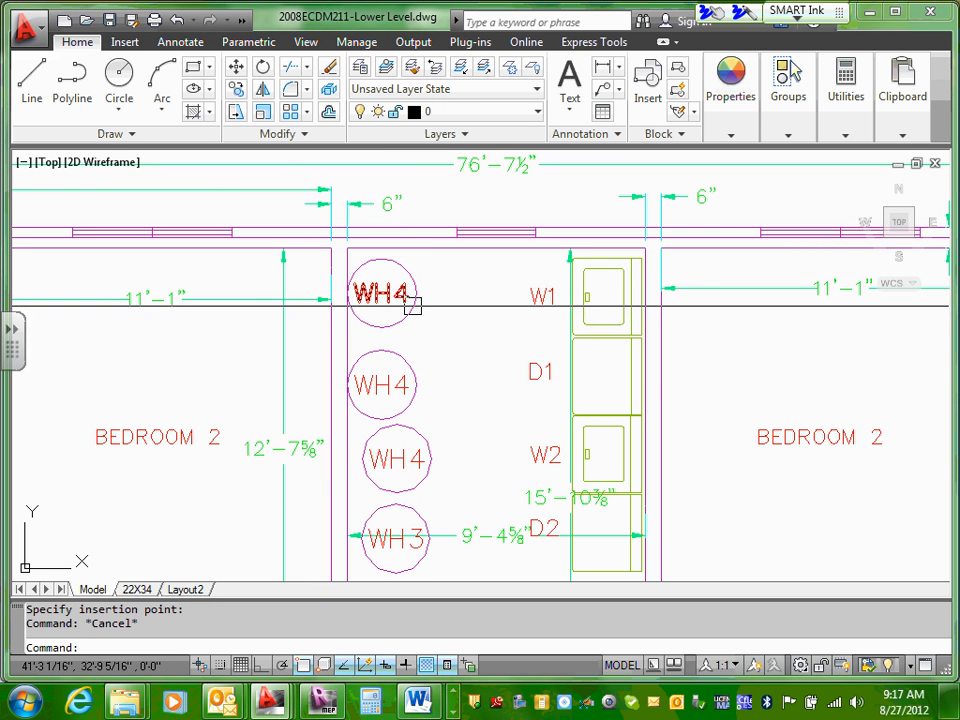
Step: Try to reposition the topmost WH4 water heater by its circle's grip with object snap off, and undo the grip edit
left_click(405, 294)
left_click(403, 295)
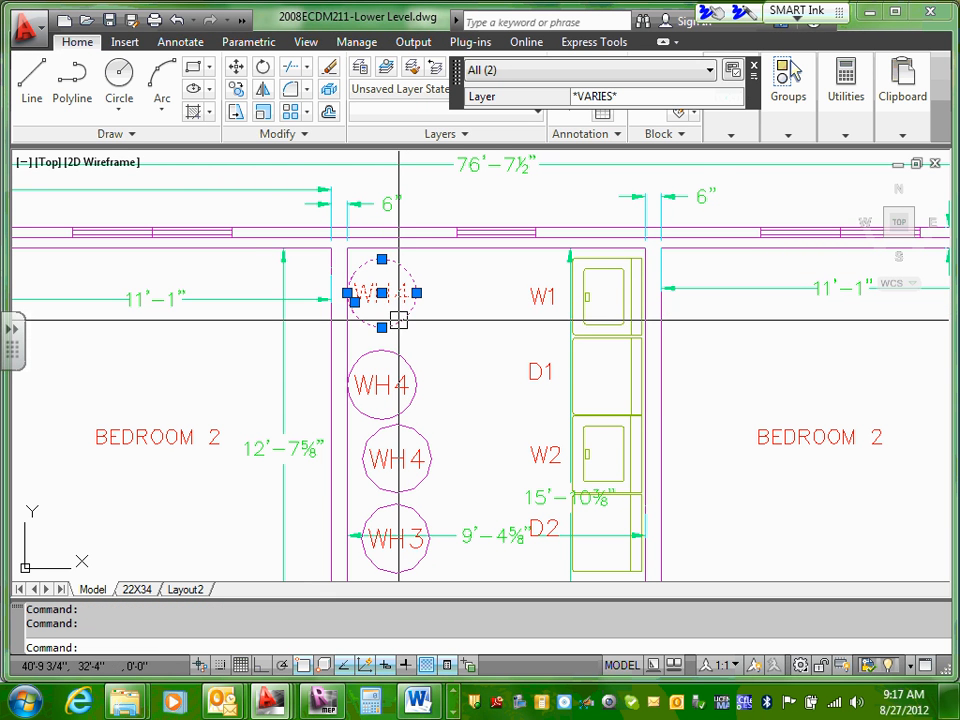
left_click(347, 293)
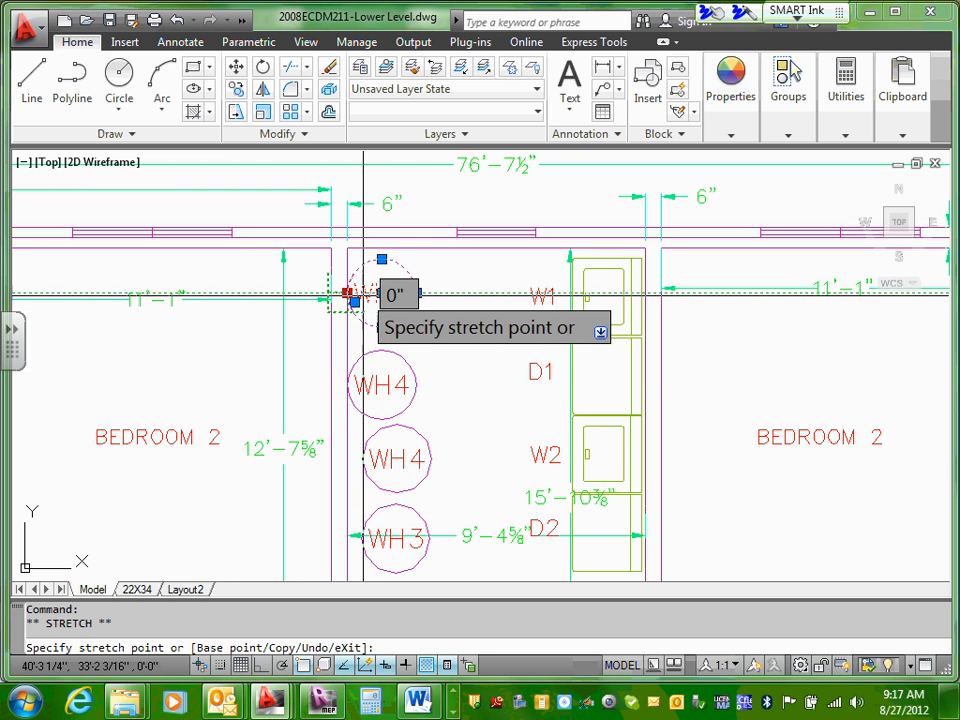
left_click(305, 666)
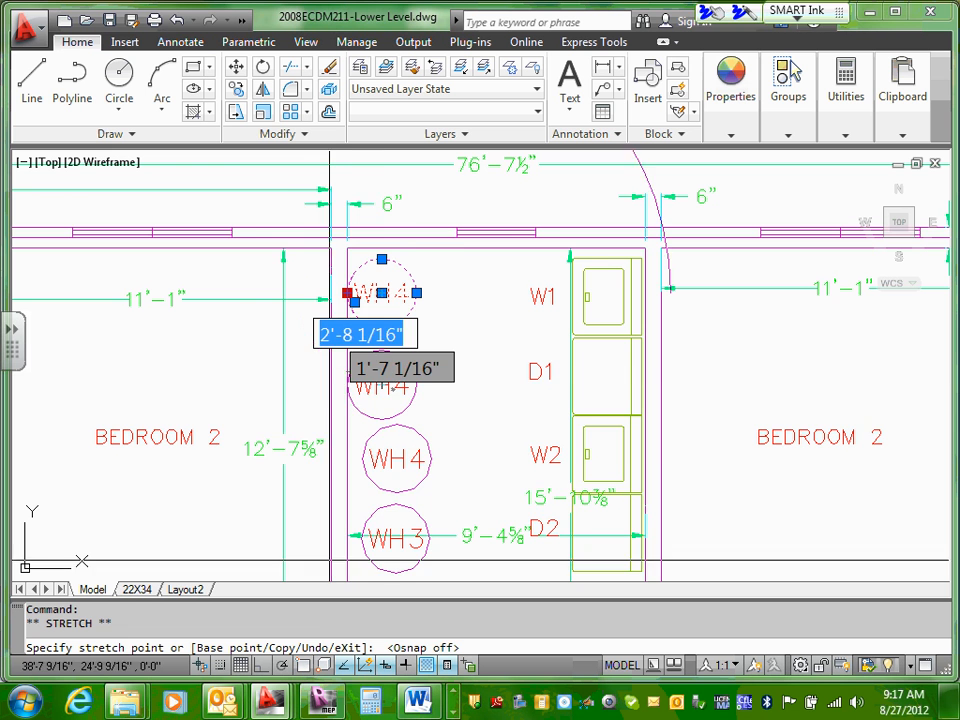
left_click(360, 233)
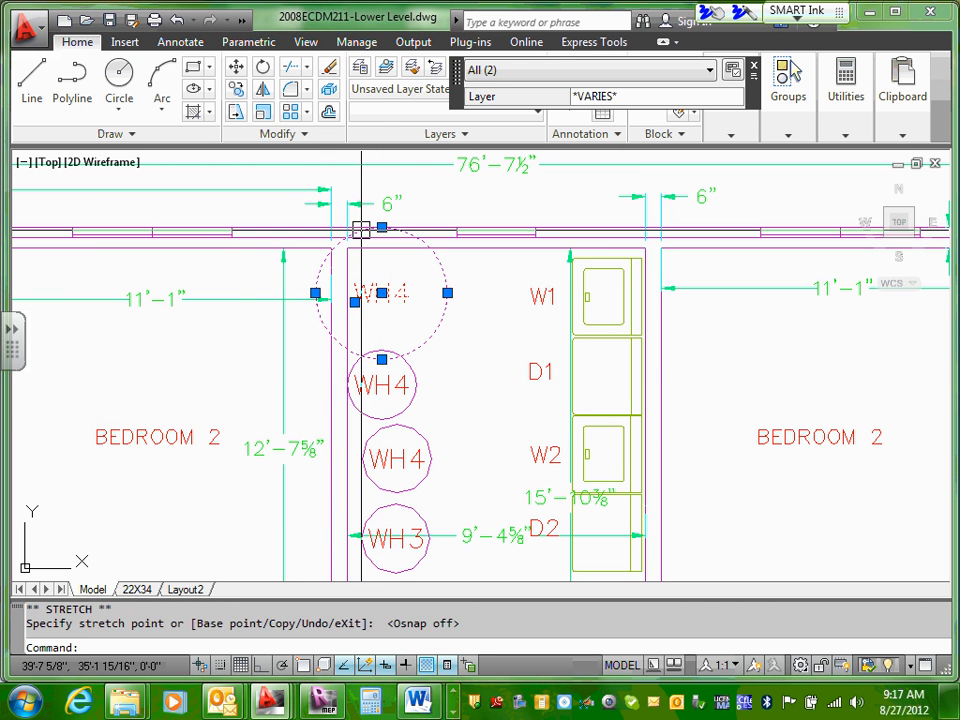
left_click(174, 22)
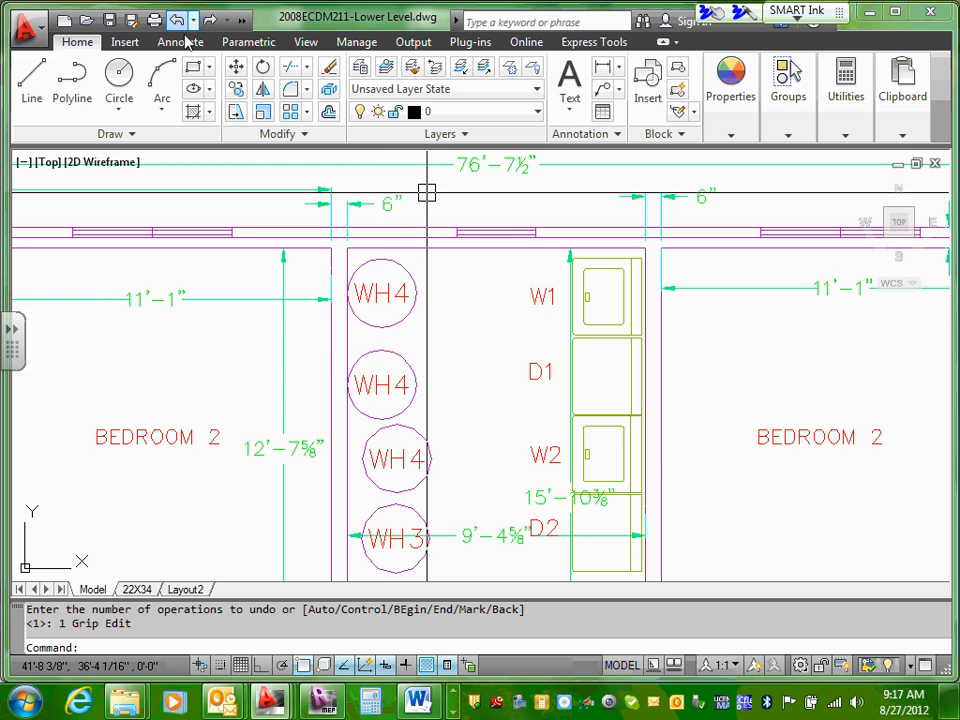
Step: Shift only the circle of the topmost WH4 water heater slightly to the right, away from the wall, and clear the selection
left_click(397, 315)
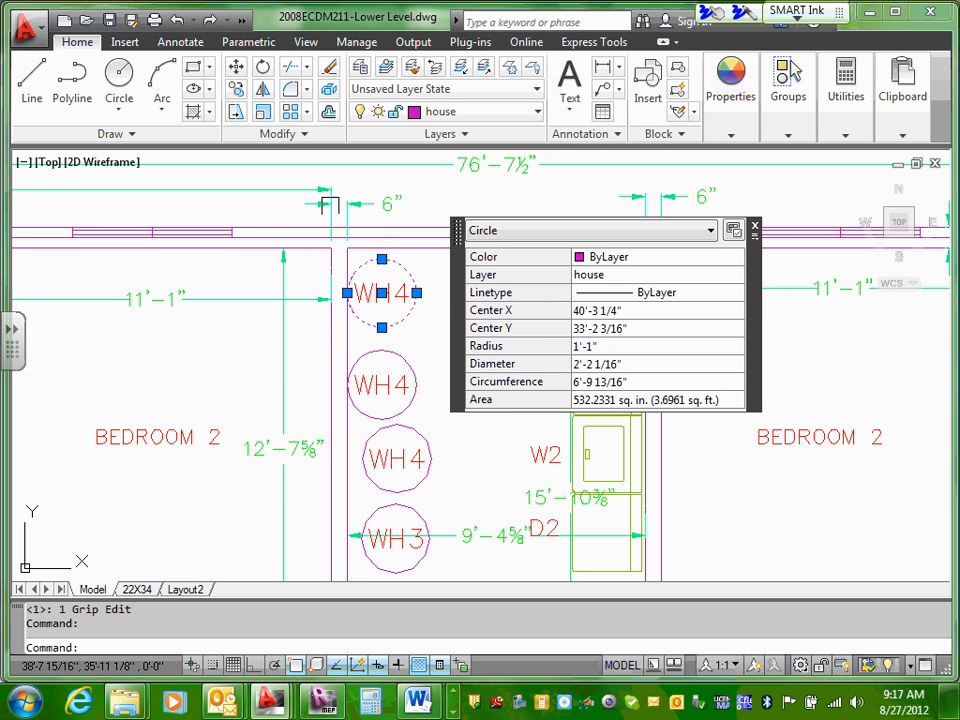
key("Escape")
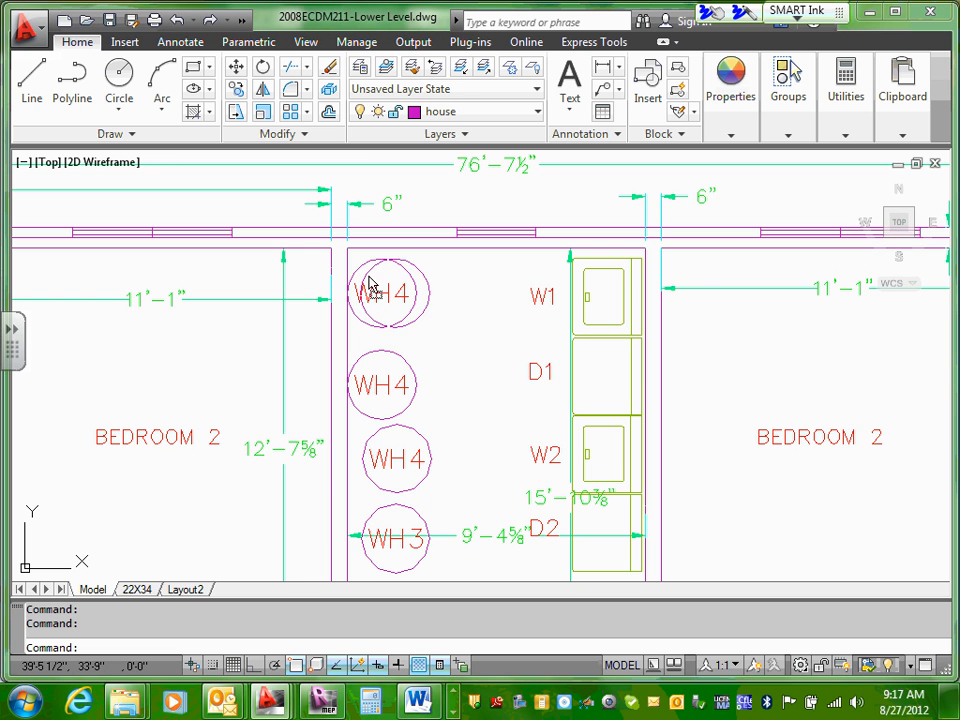
key("Escape")
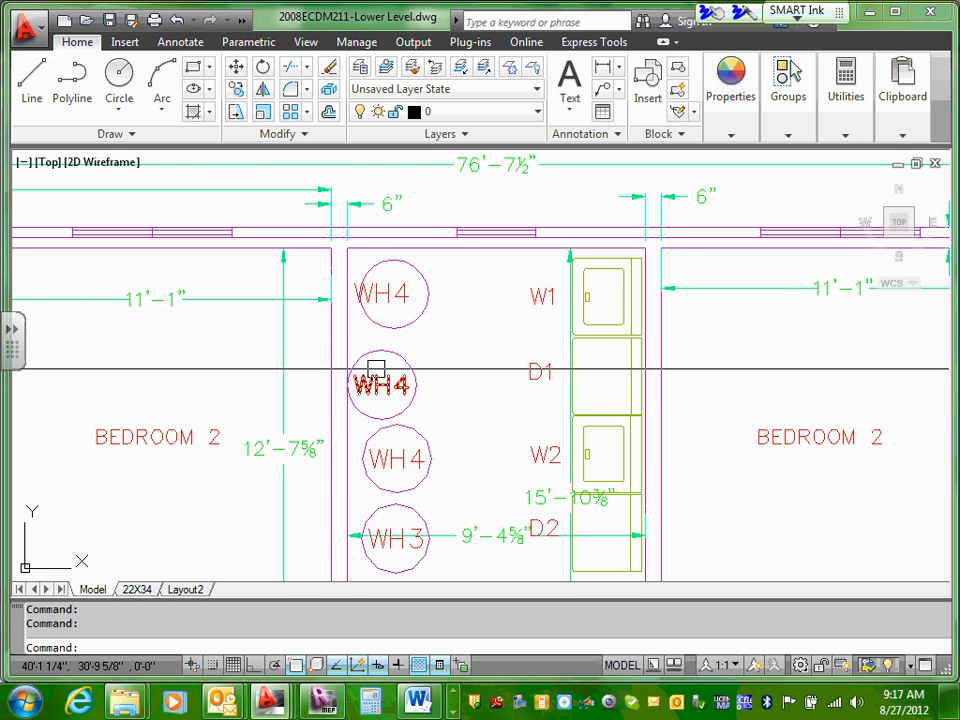
Step: Move the lower pasted WH4 circle and label 6 1/16" to the right, in line with the original WH4 below
scroll(385, 360, "up", 3)
left_click(377, 342)
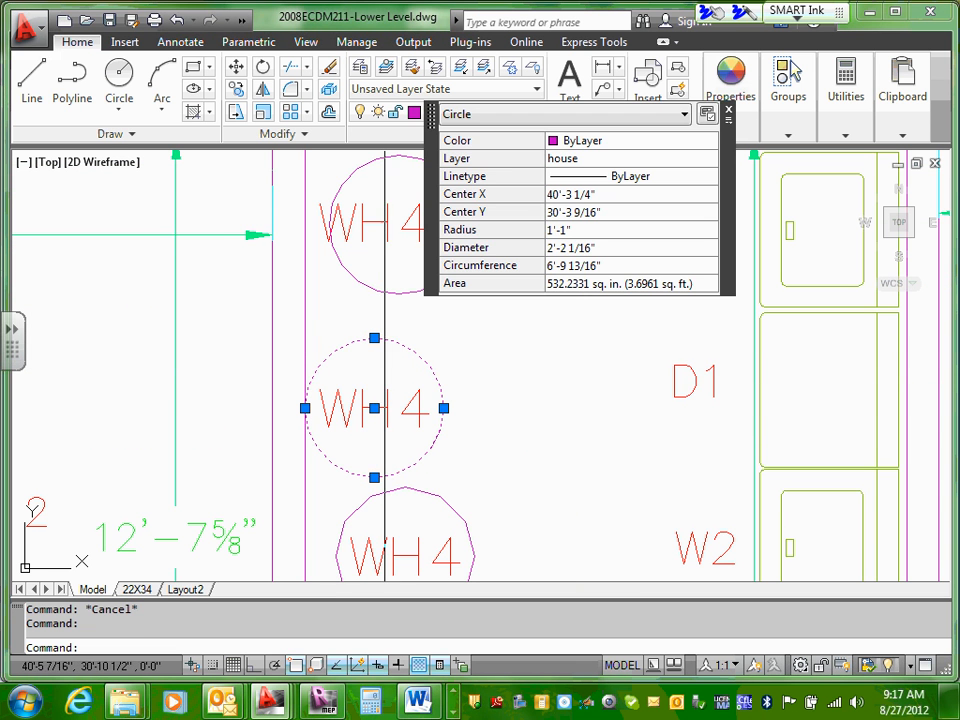
left_click(353, 393)
right_click(354, 392)
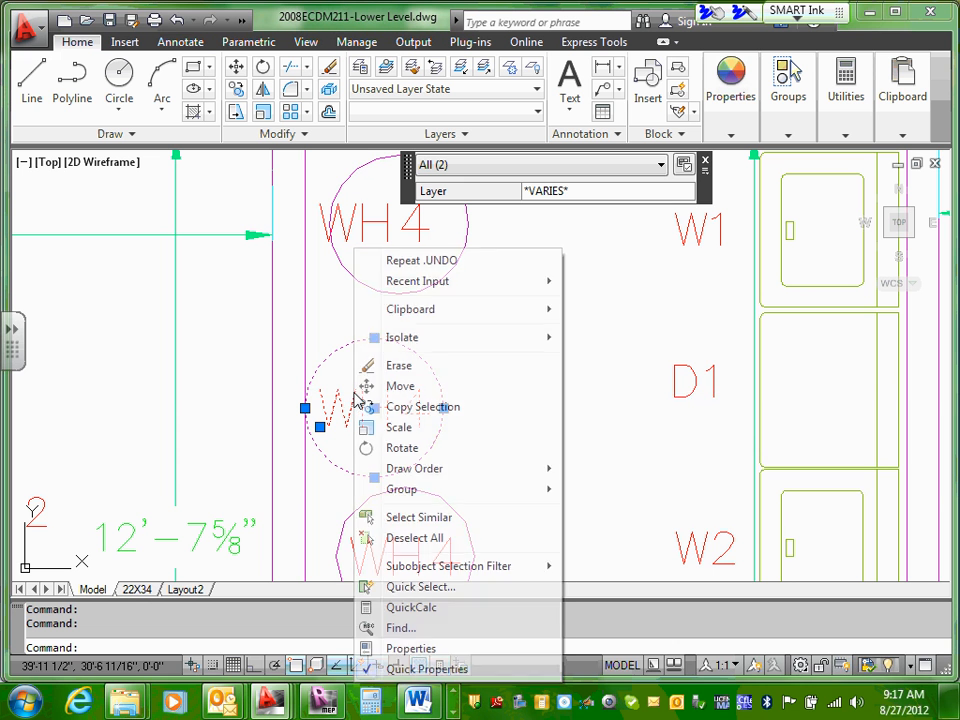
left_click(391, 392)
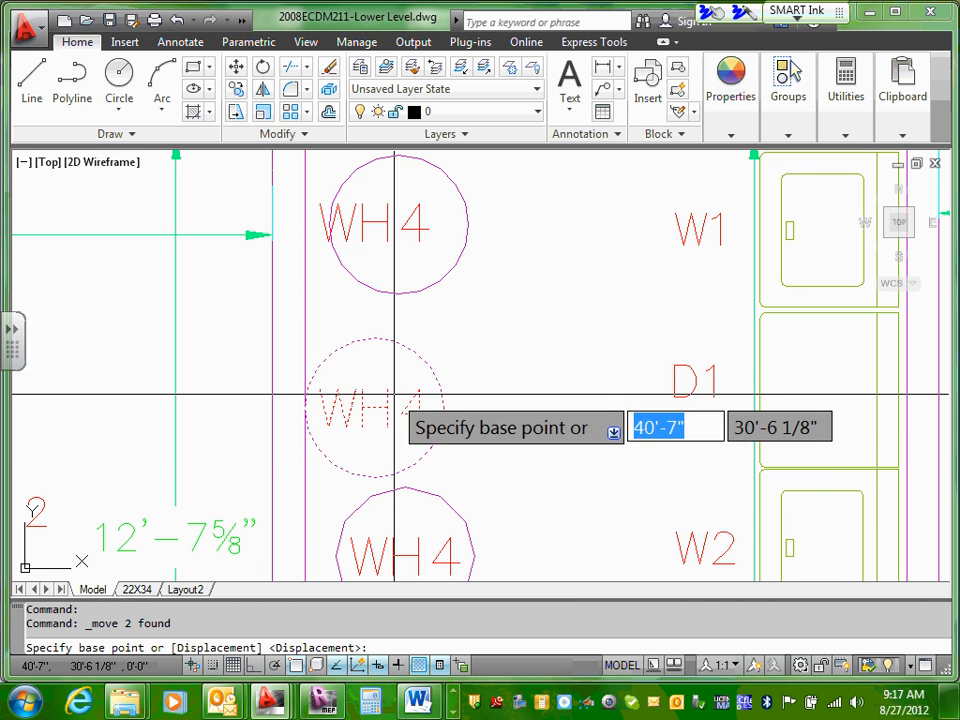
left_click(304, 408)
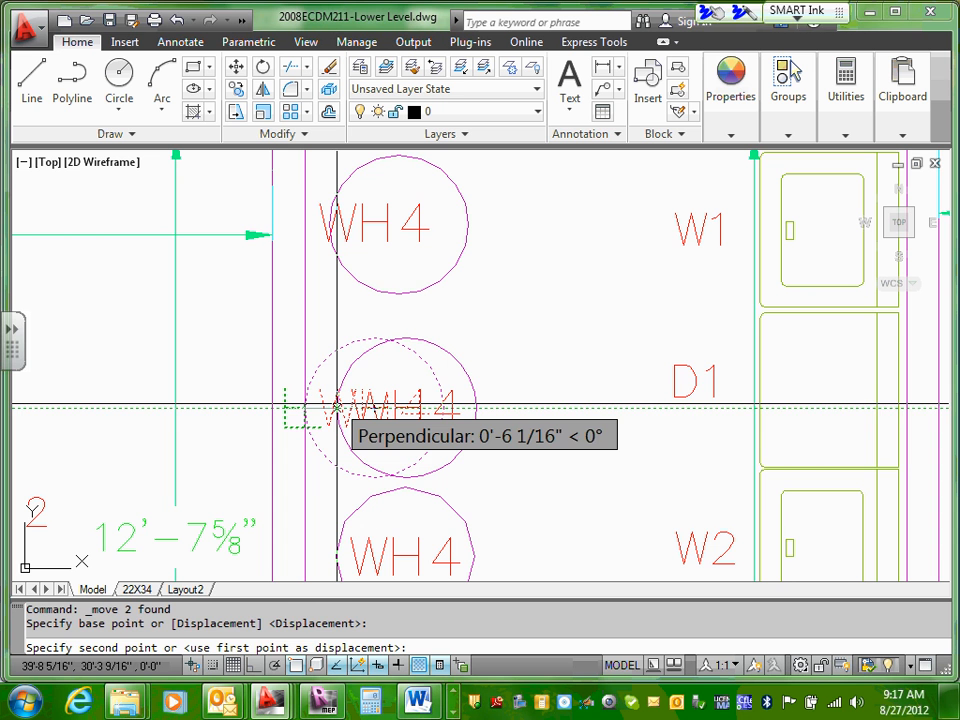
left_click(337, 406)
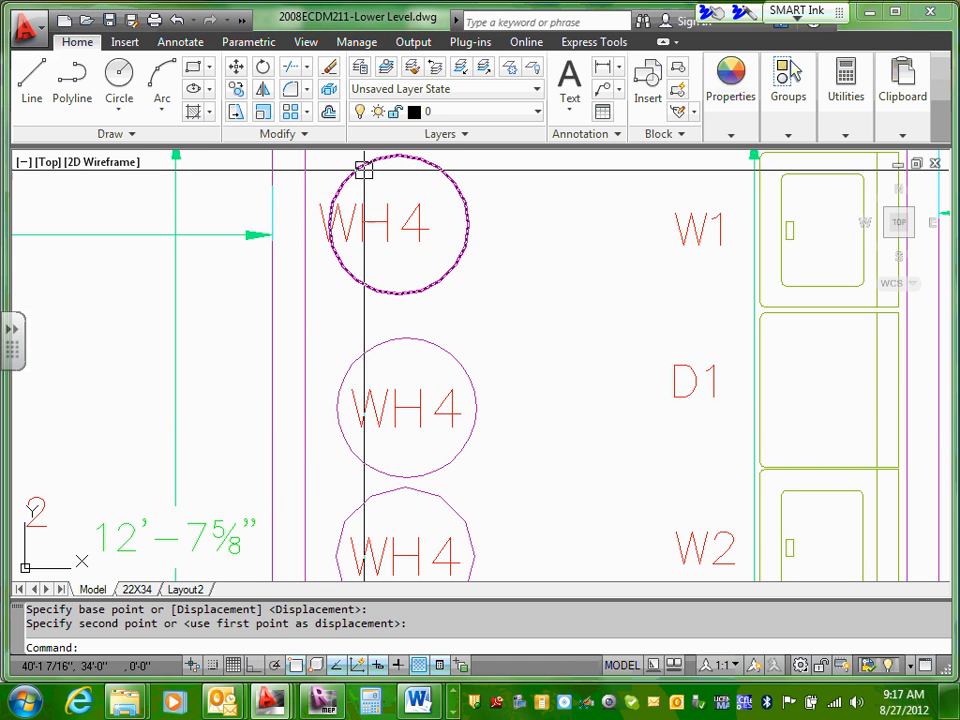
Step: Center the topmost WH4 label in its circle and, with object snap off, move both about 1' up, in line with the circles below
left_click(361, 216)
mouse_move(362, 218)
left_mouse_down()
mouse_move(382, 216)
mouse_move(370, 215)
left_mouse_up()
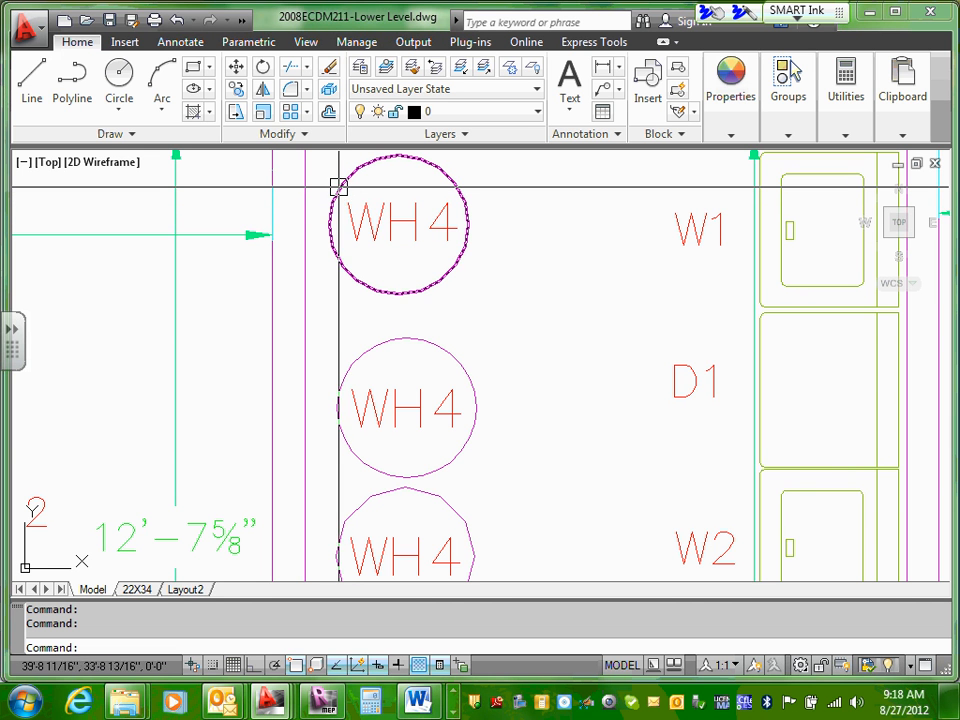
left_click(334, 186)
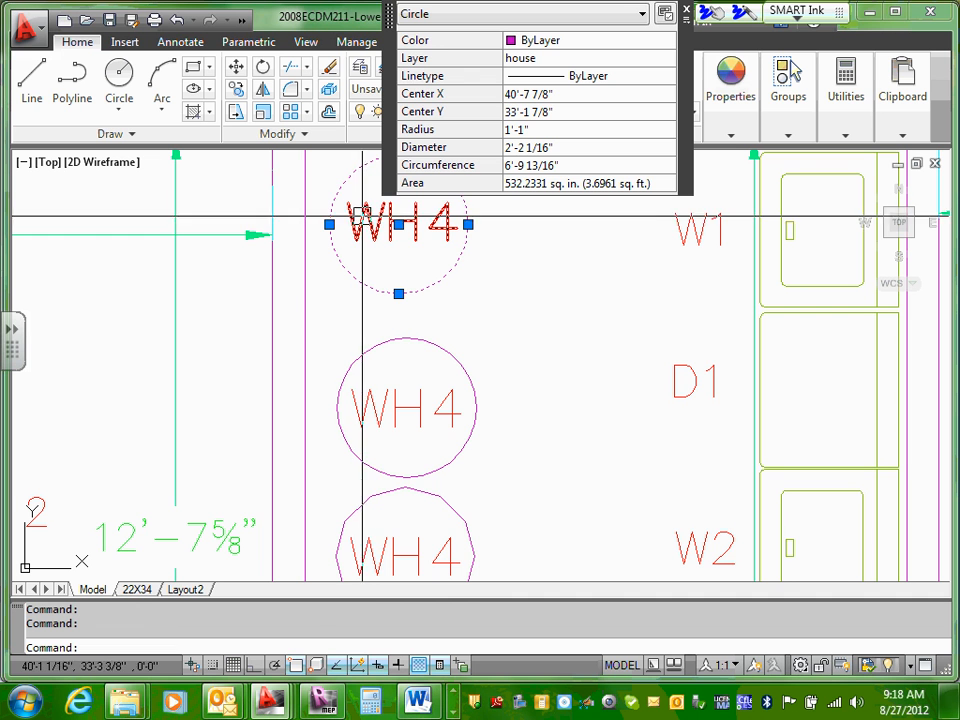
left_click(368, 220)
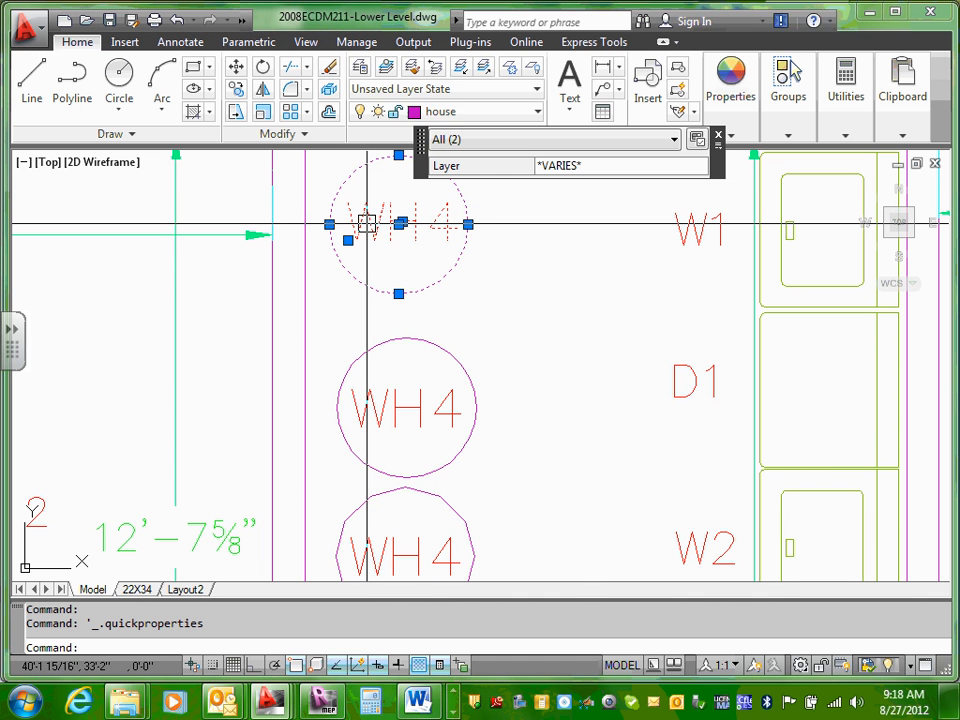
right_click(368, 222)
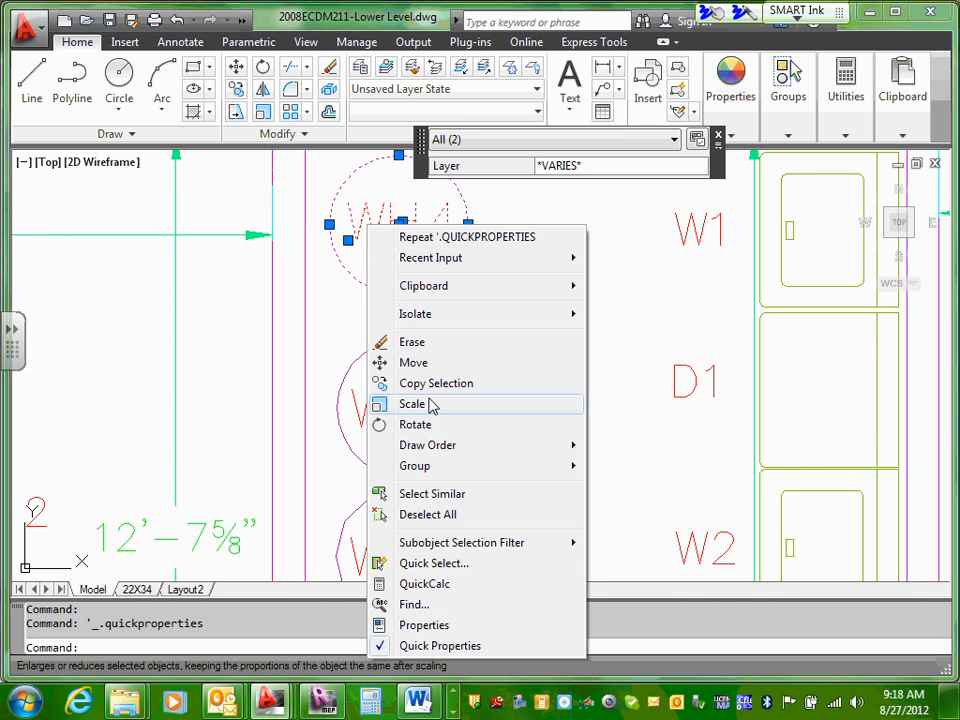
left_click(415, 363)
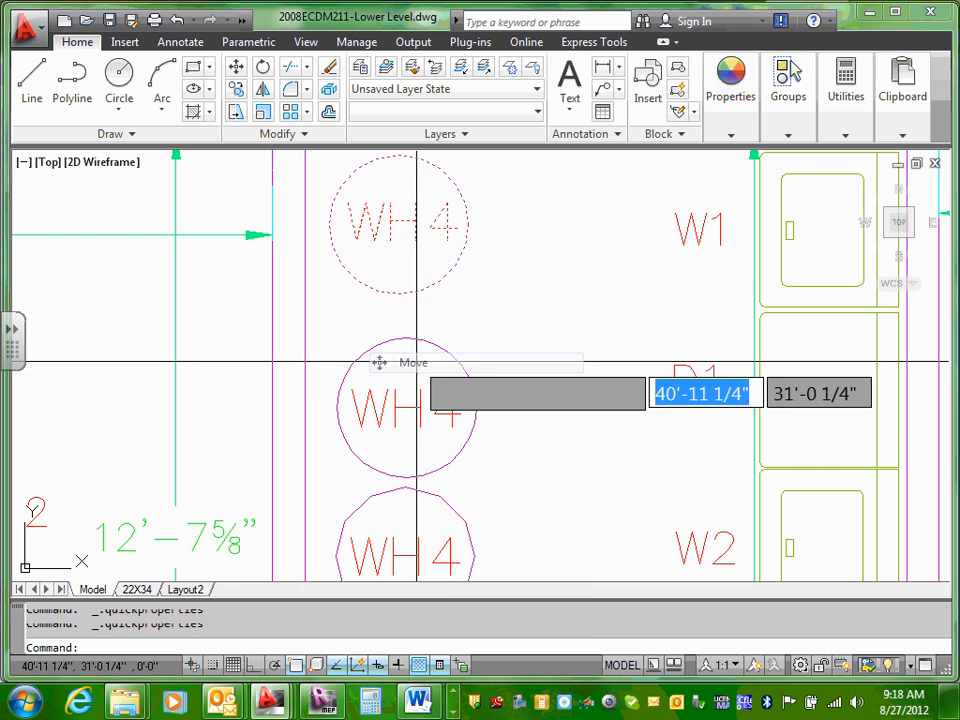
left_click(330, 228)
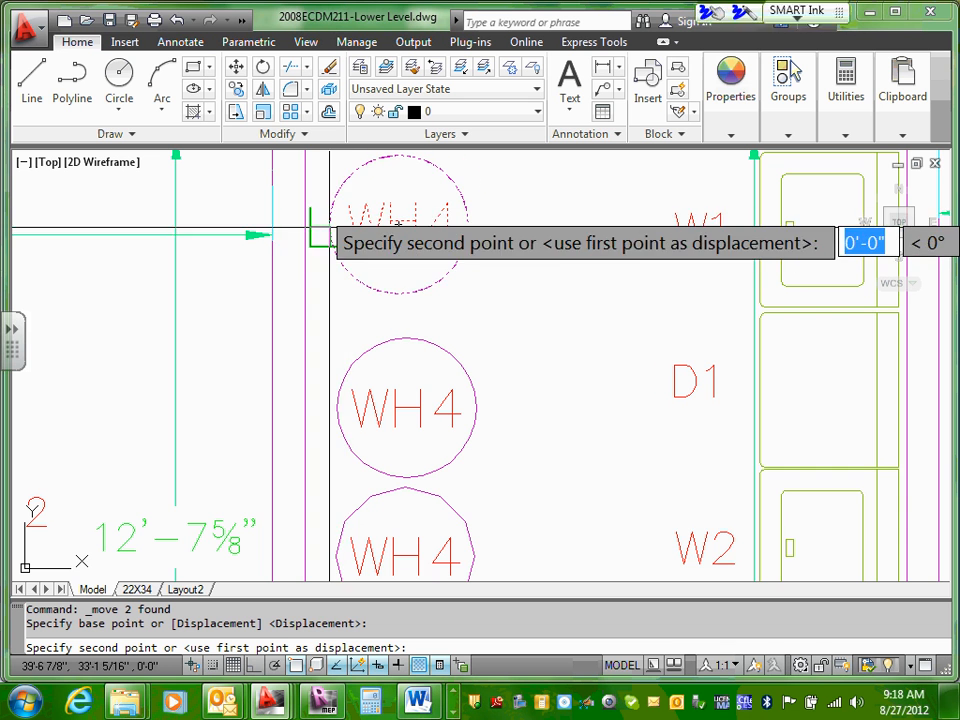
left_click(297, 667)
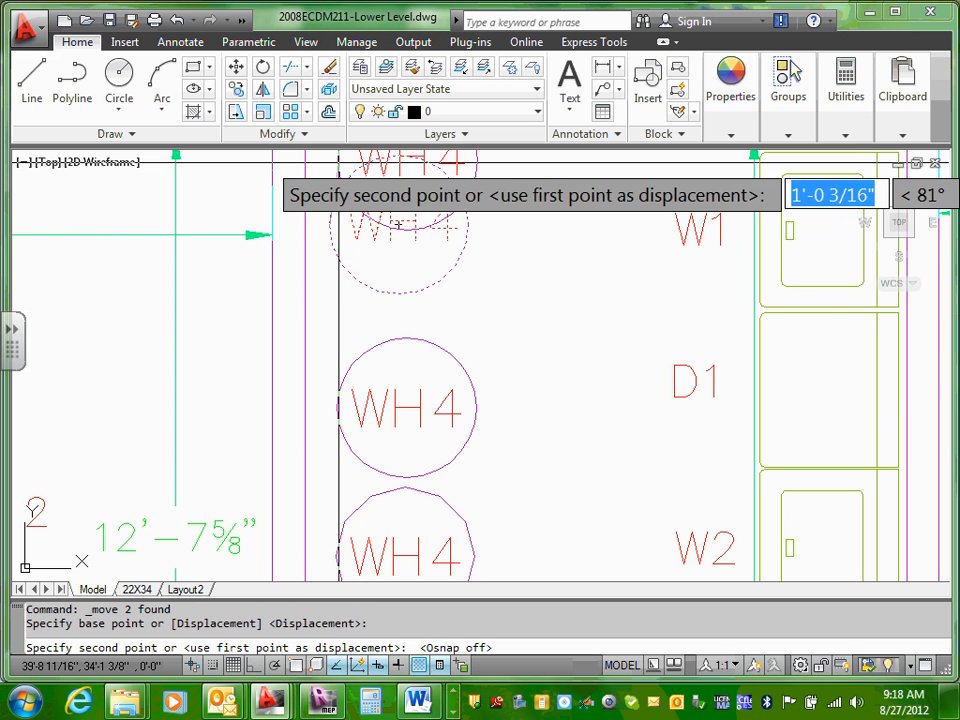
left_click(334, 161)
Step: Move the topmost WH4 circle and label about 1'-1" down, clear of the utility room's exterior wall
scroll(353, 246, "down", 8)
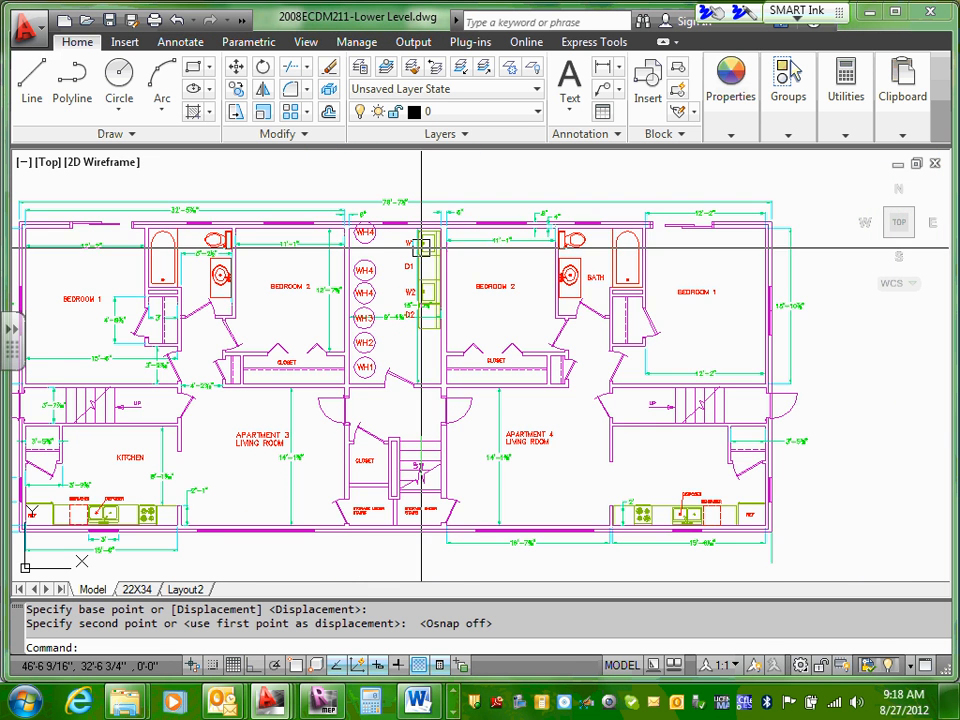
scroll(370, 315, "up", 5)
scroll(373, 315, "up", 2)
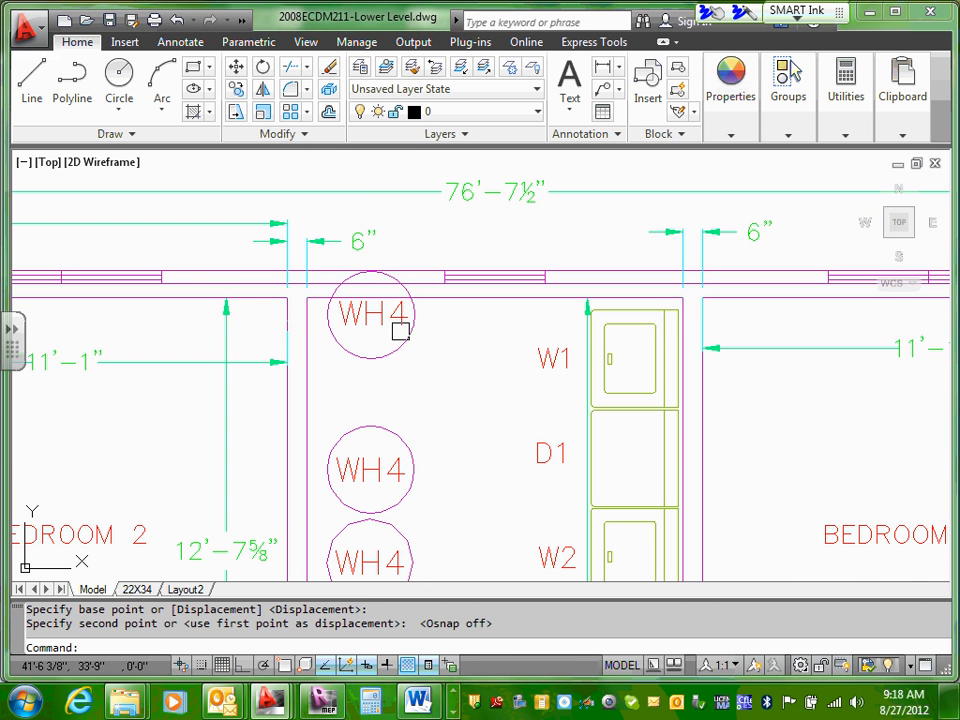
left_click(288, 668)
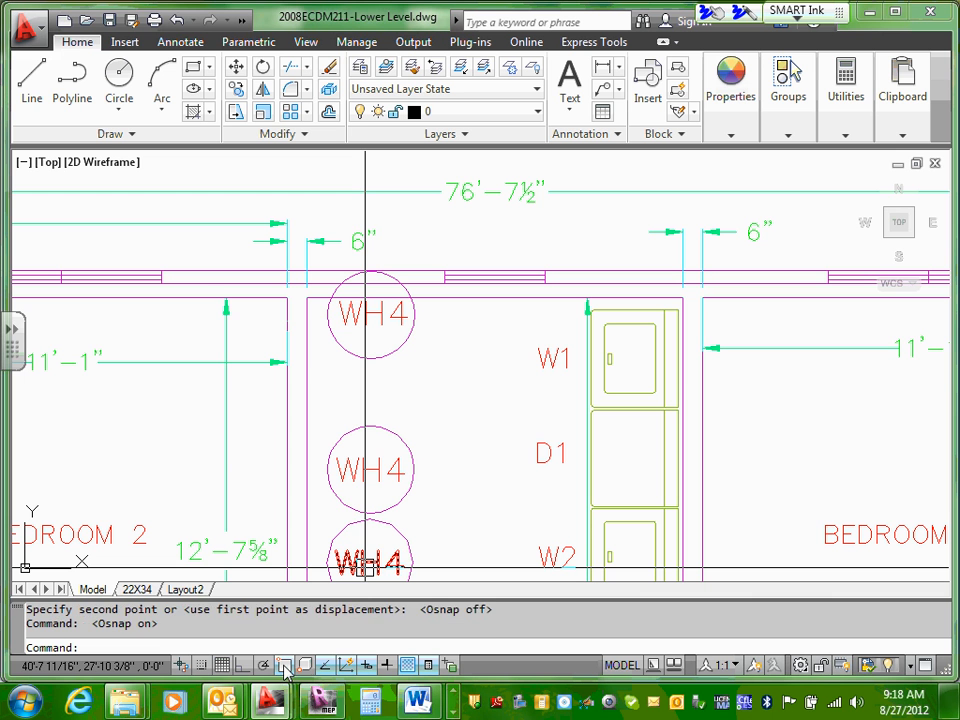
left_click(284, 664)
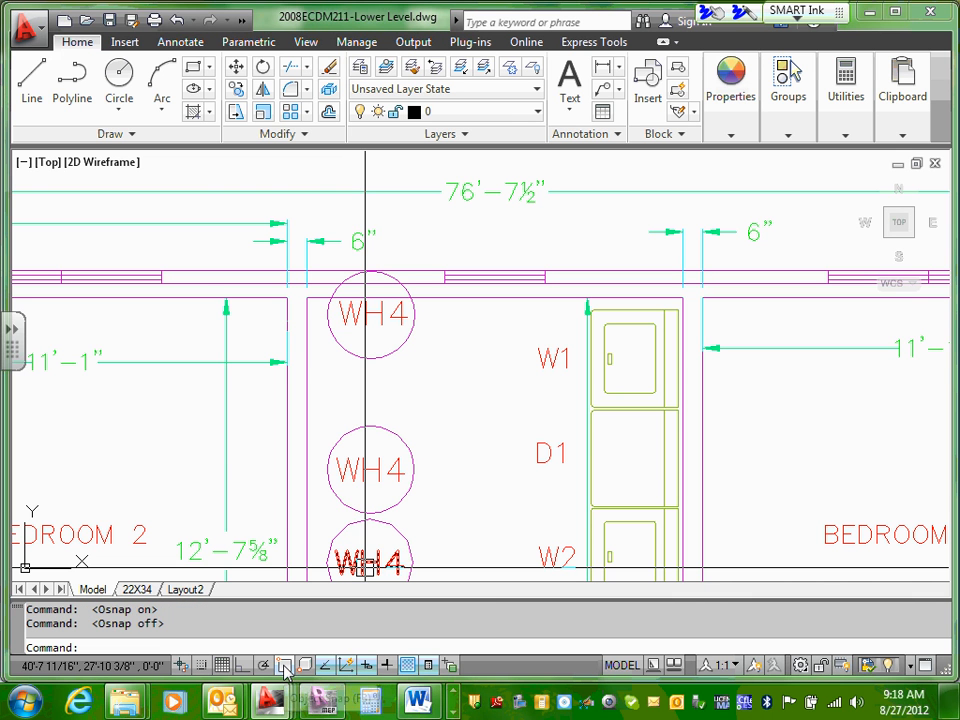
left_click(343, 308)
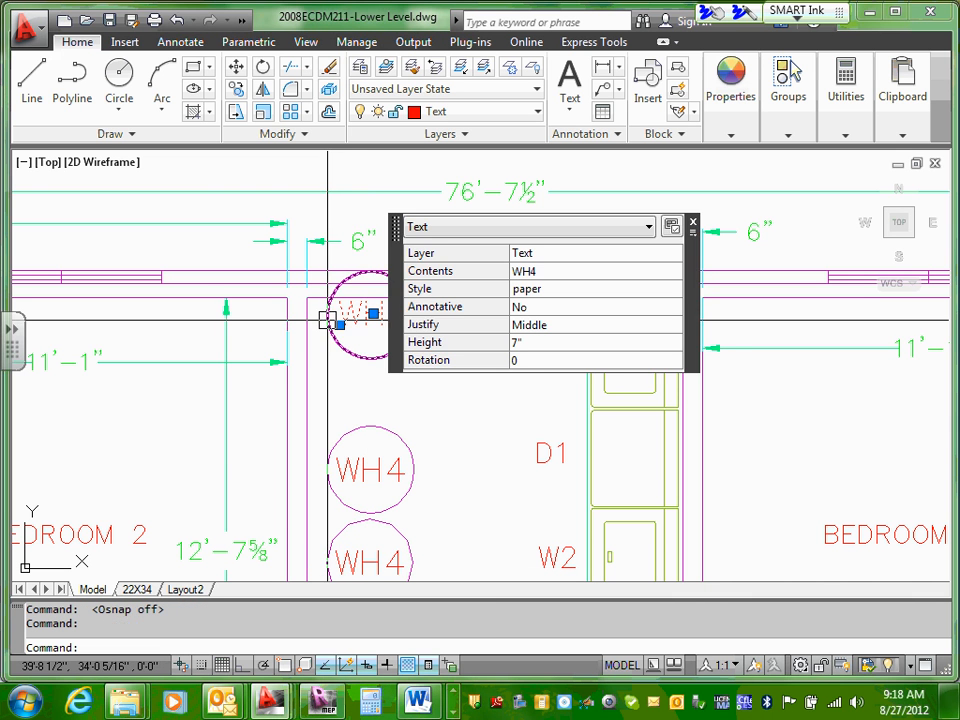
left_click(324, 314)
right_click(327, 314)
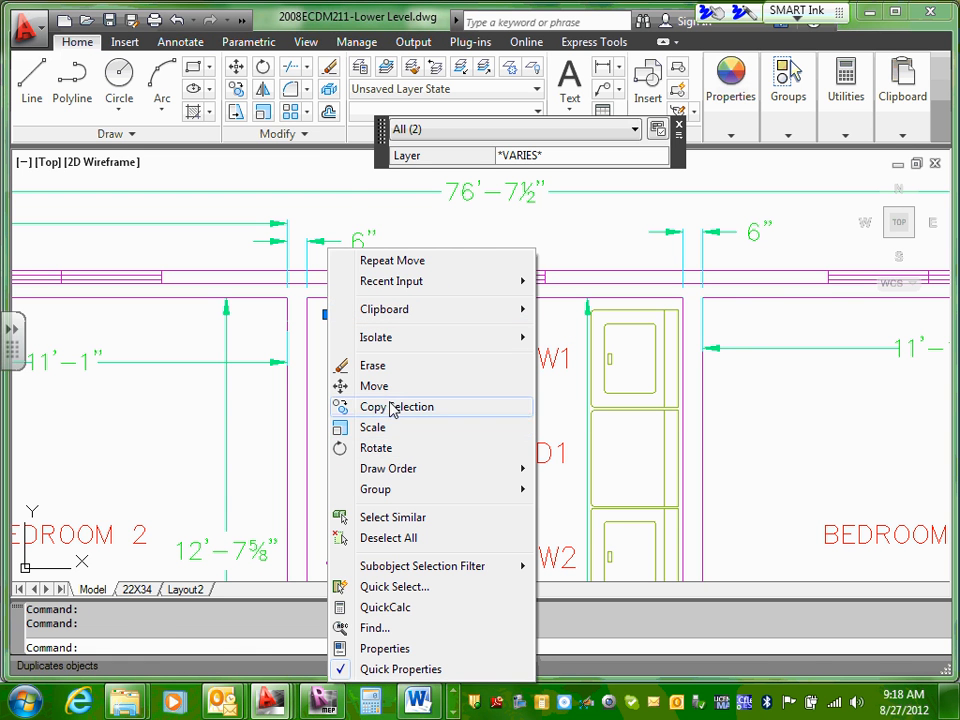
left_click(340, 386)
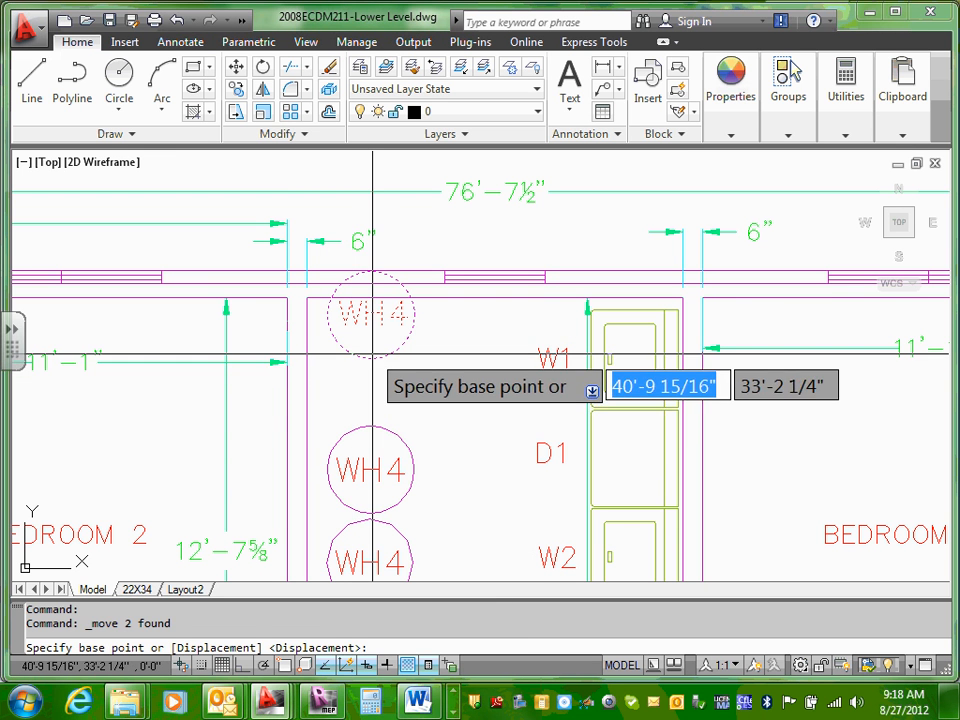
left_click(369, 359)
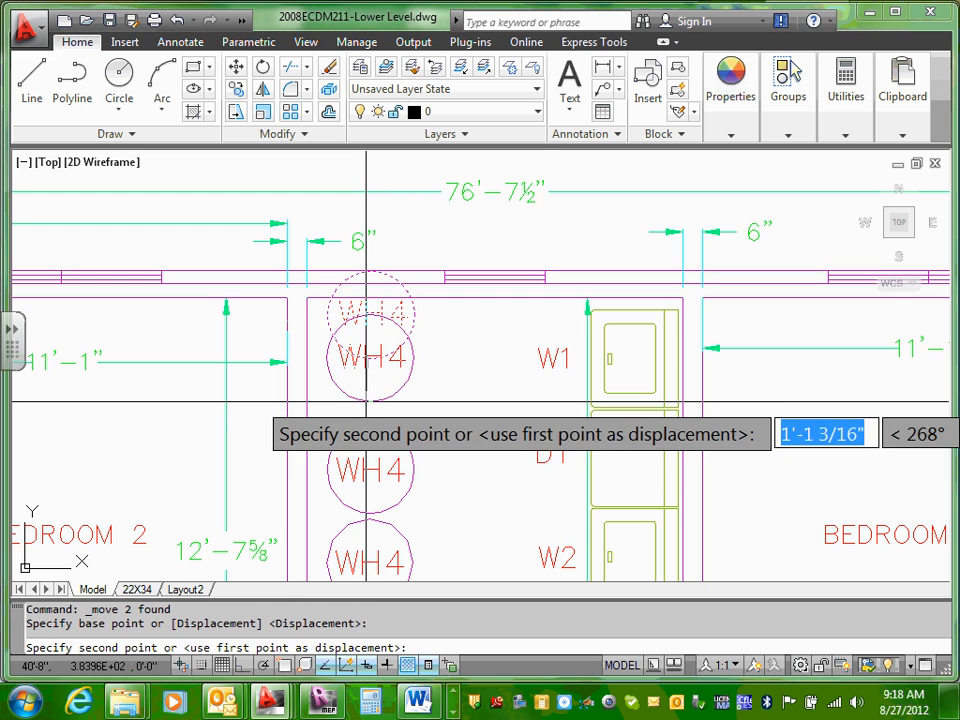
key("Escape")
Step: Change the label in the second circle from the exterior wall to F2
scroll(542, 257, "down", 2)
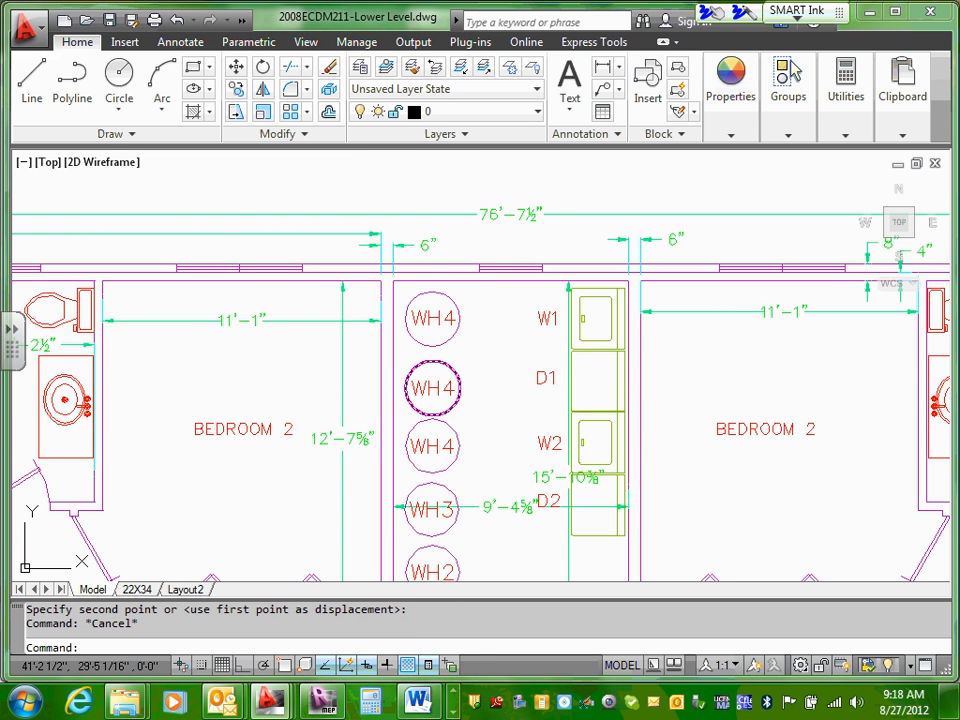
left_click(437, 388)
double_click(437, 389)
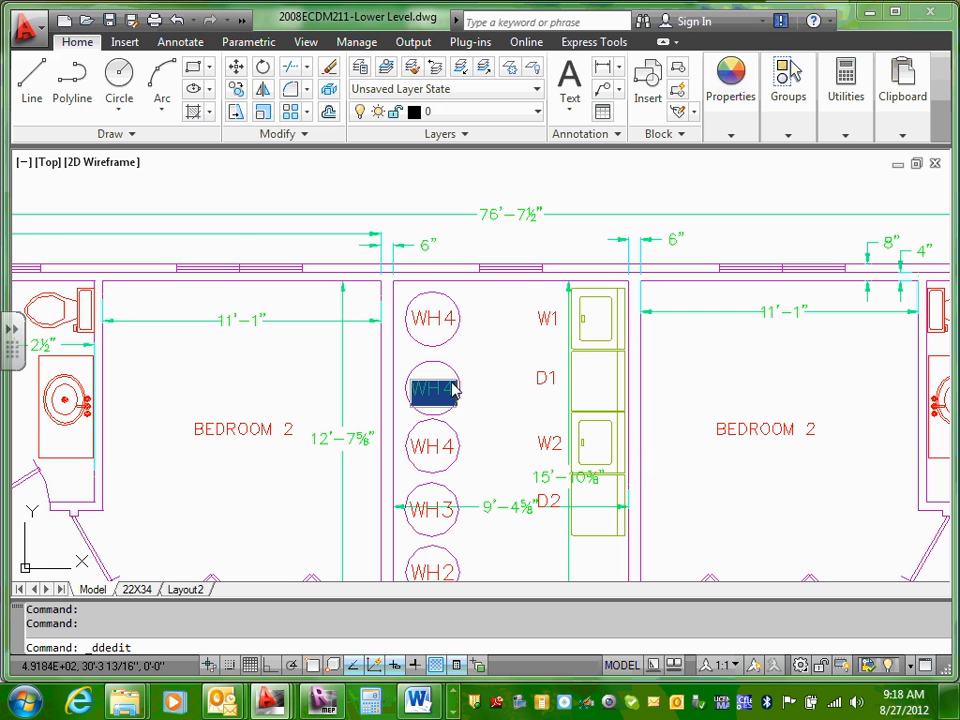
left_click_drag(463, 390, 343, 387)
left_click(444, 391)
type("F4")
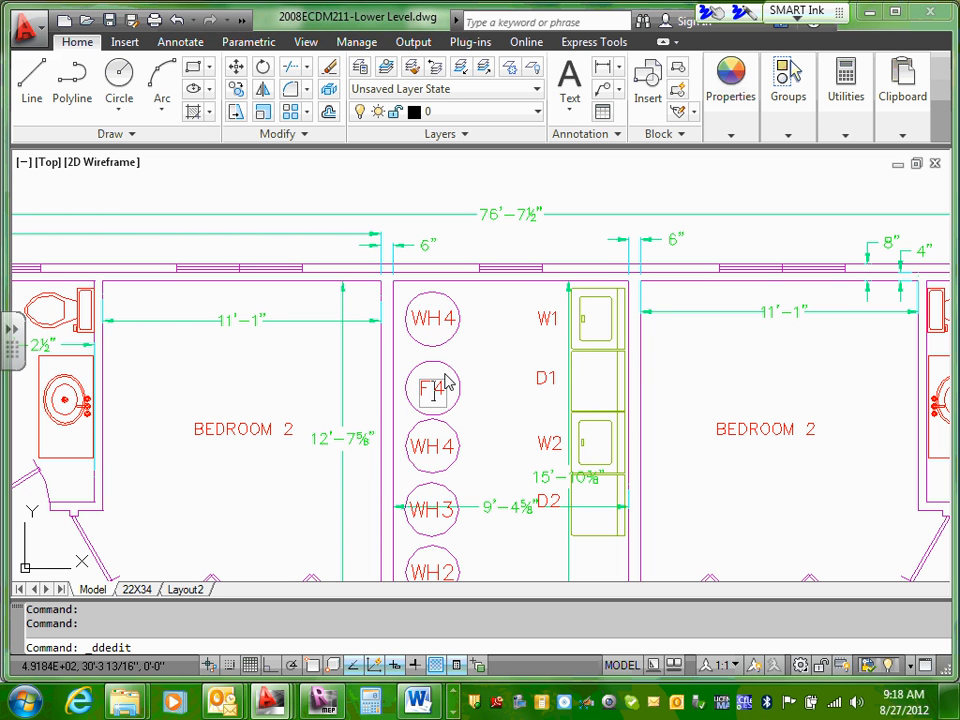
key("Delete")
type("2")
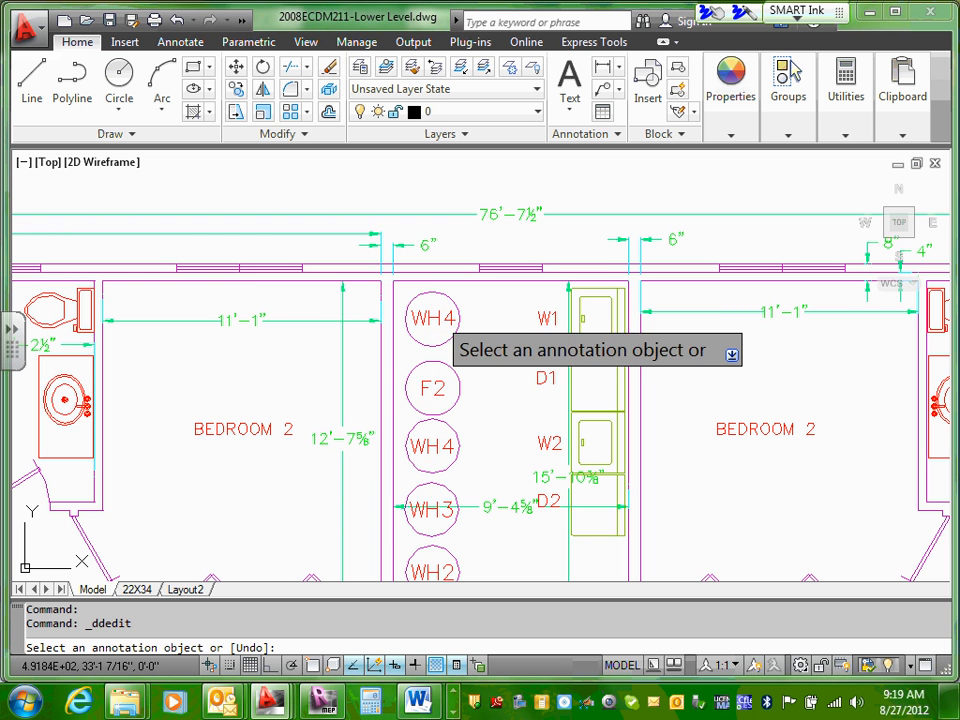
Step: Change the label of the topmost circle, next to the exterior wall, to F1 and end text editing
left_click(433, 320)
left_click(420, 320)
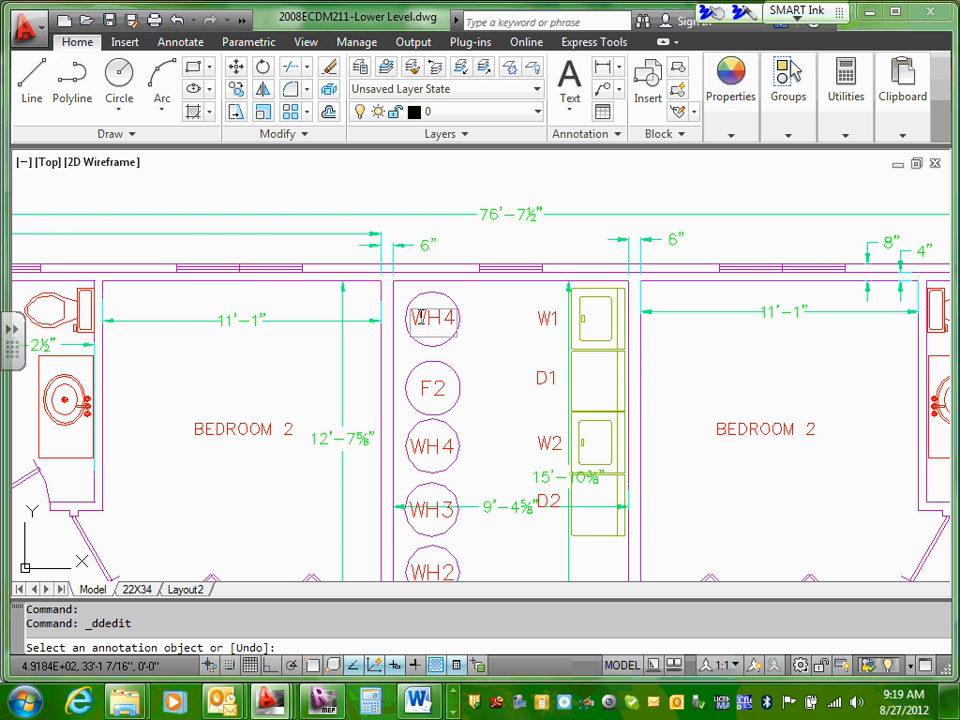
left_click_drag(420, 320, 461, 326)
type("F")
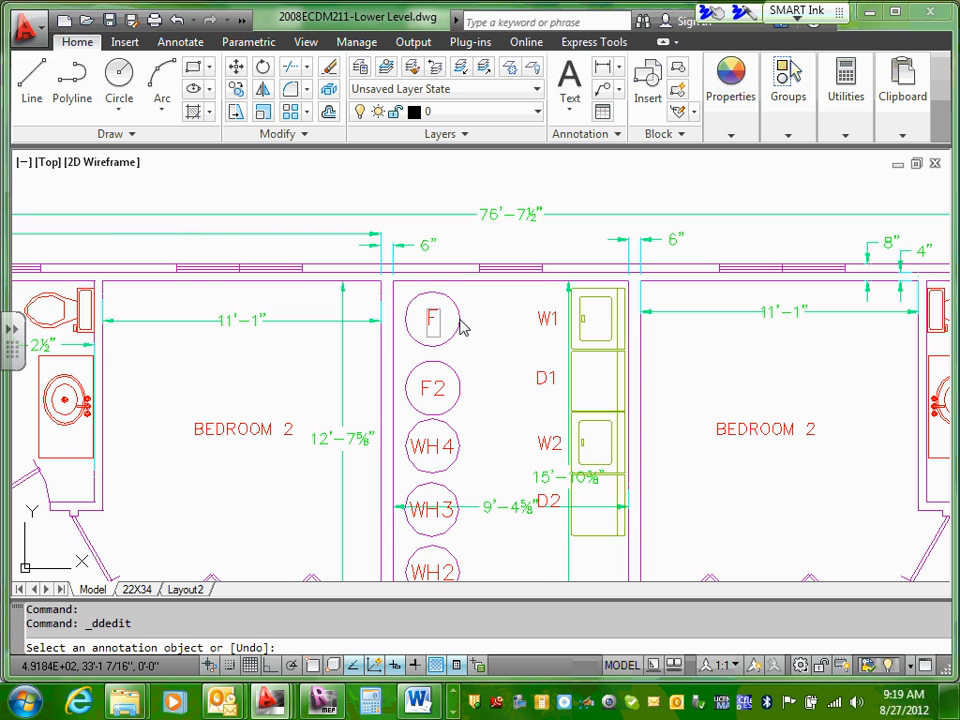
type("1")
key("Return")
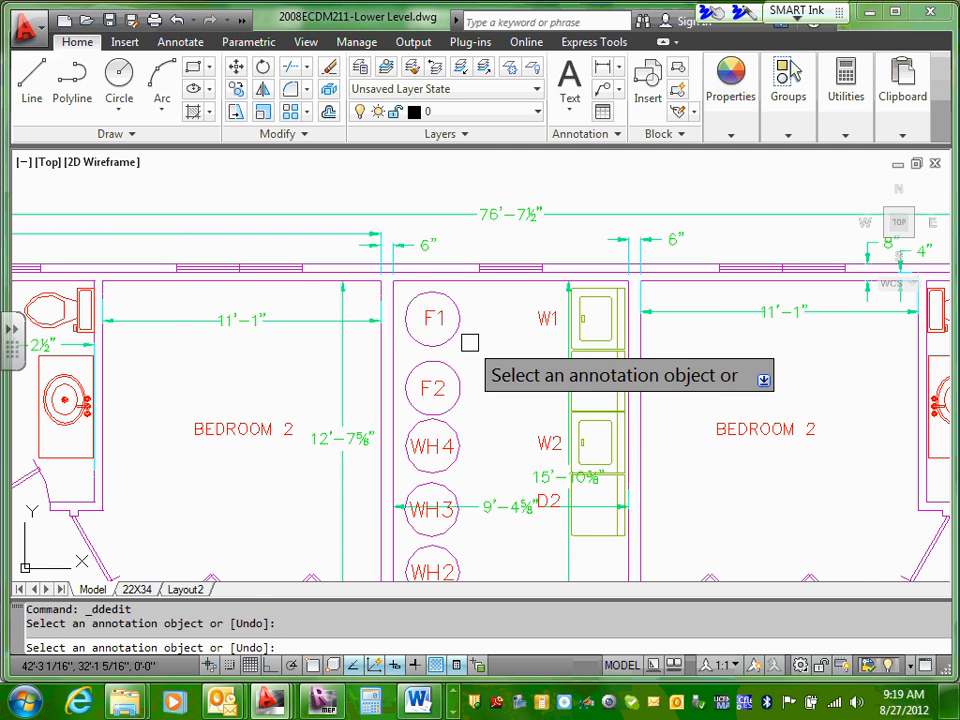
key("Escape")
Step: Copy the F1 circle and its label to the clipboard
scroll(478, 343, "down", 4)
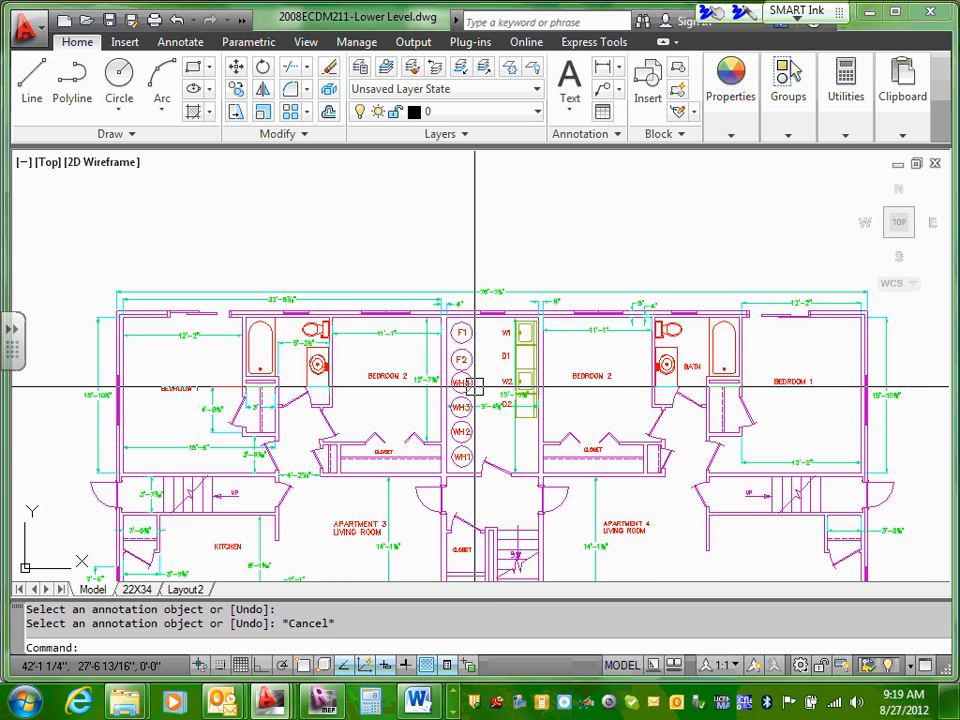
key("Escape")
scroll(481, 430, "up", 2)
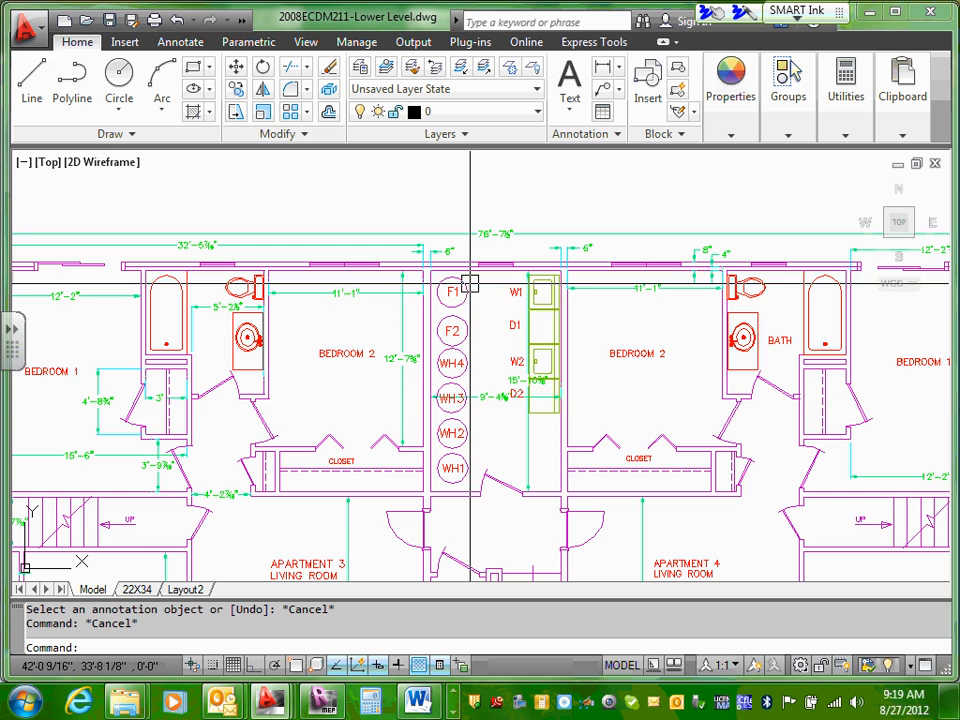
scroll(467, 291, "up", 3)
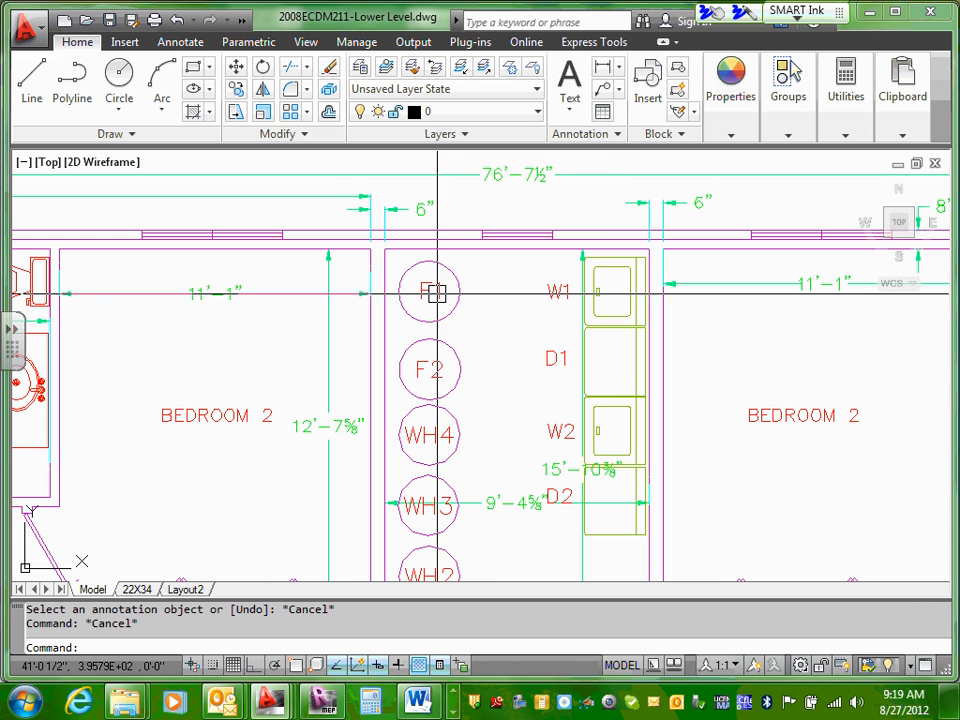
left_click(434, 291)
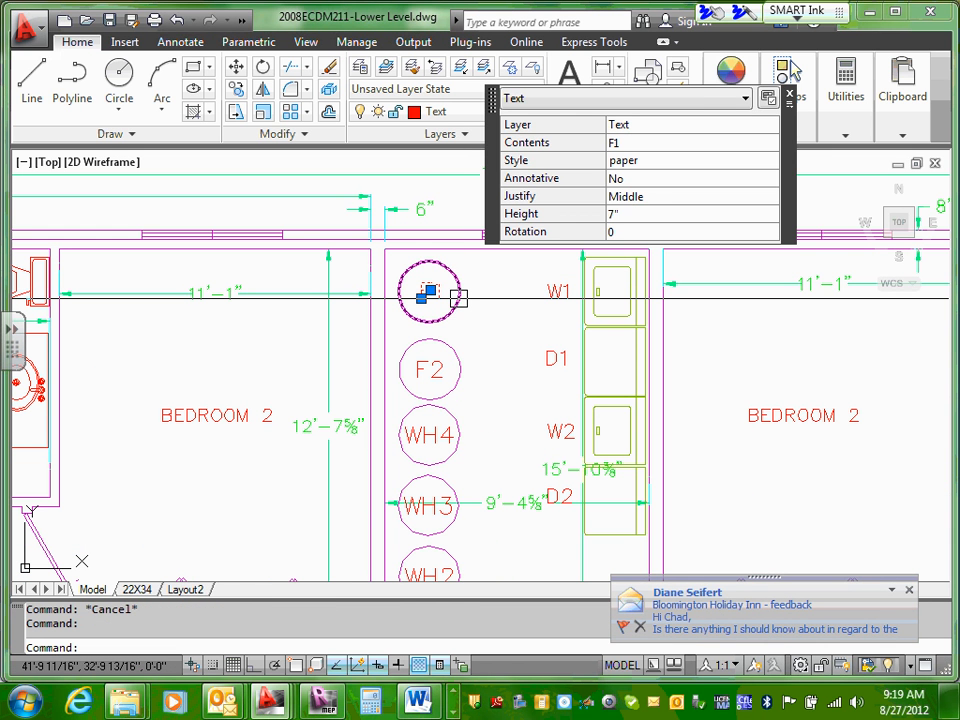
left_click(459, 296)
right_click(457, 297)
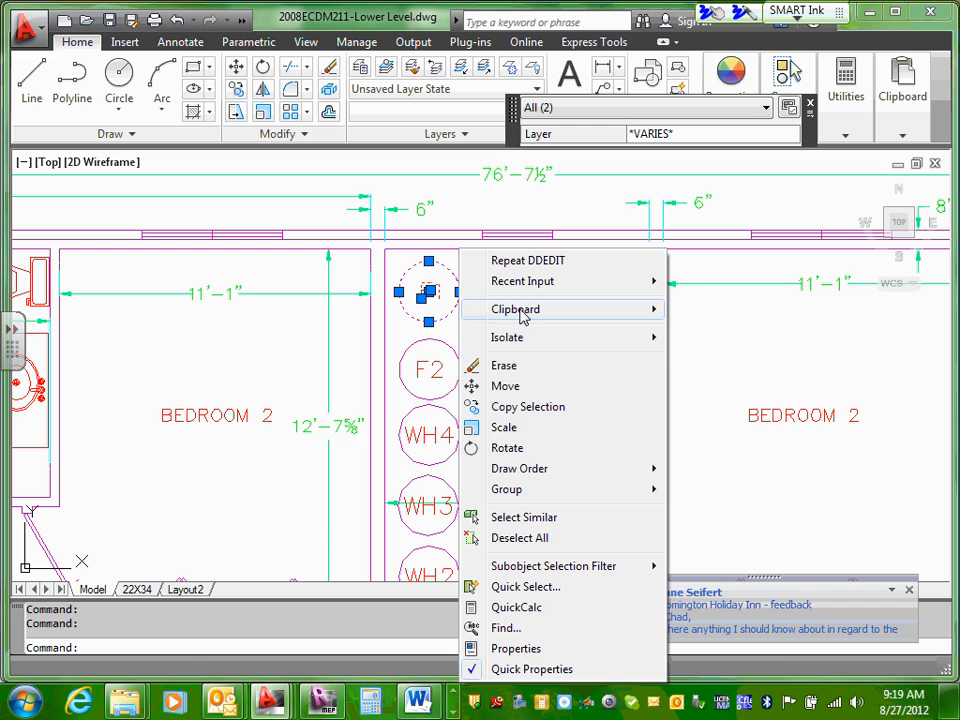
mouse_move(497, 315)
left_click(728, 333)
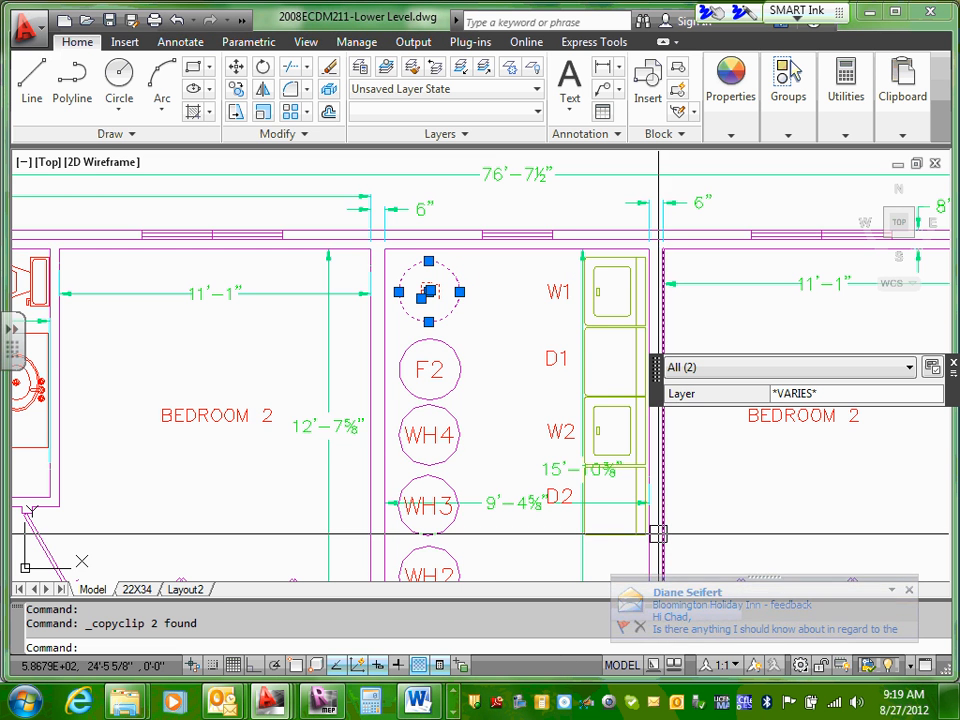
Step: Paste the F1 circle and label just below dryer D2, beside the utility room's right wall
mouse_move(658, 531)
middle_mouse_down()
mouse_move(641, 289)
mouse_move(623, 276)
middle_mouse_up()
right_click(592, 300)
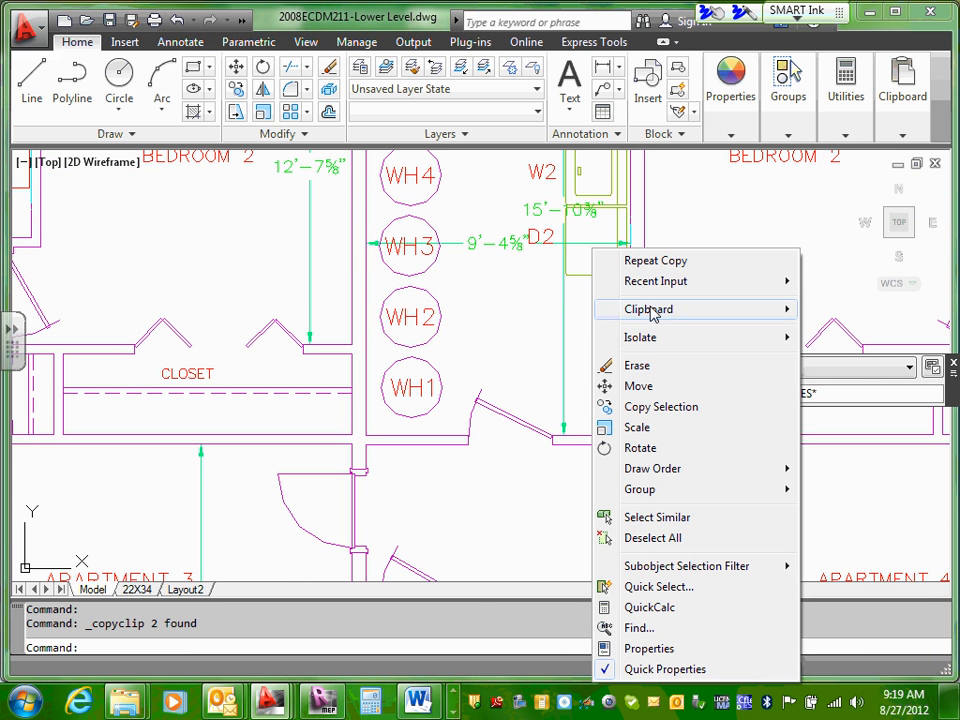
mouse_move(685, 322)
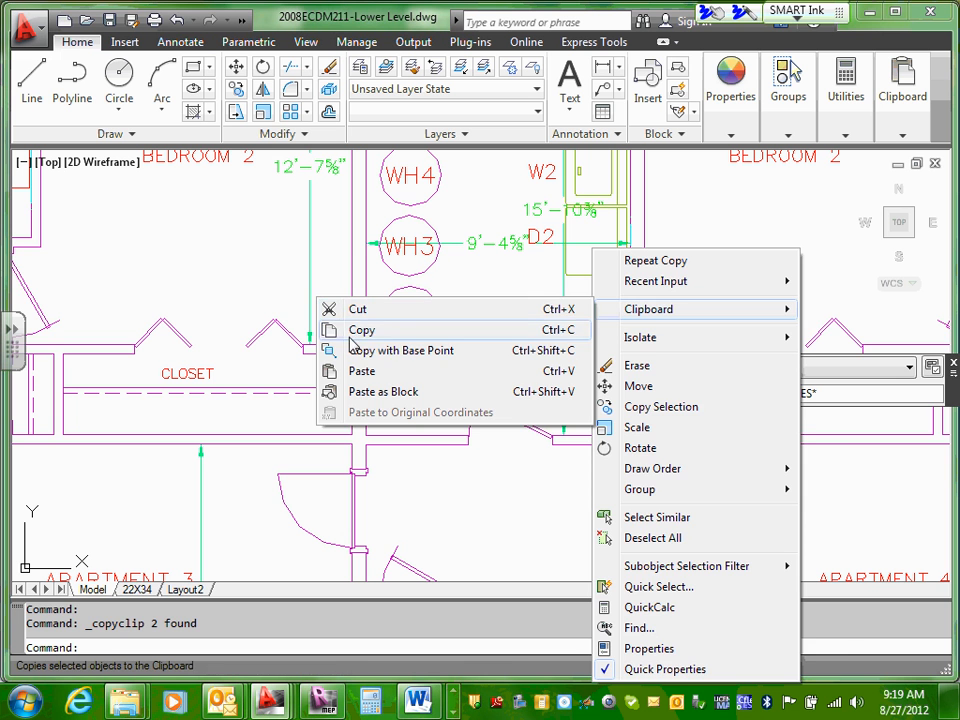
left_click(360, 372)
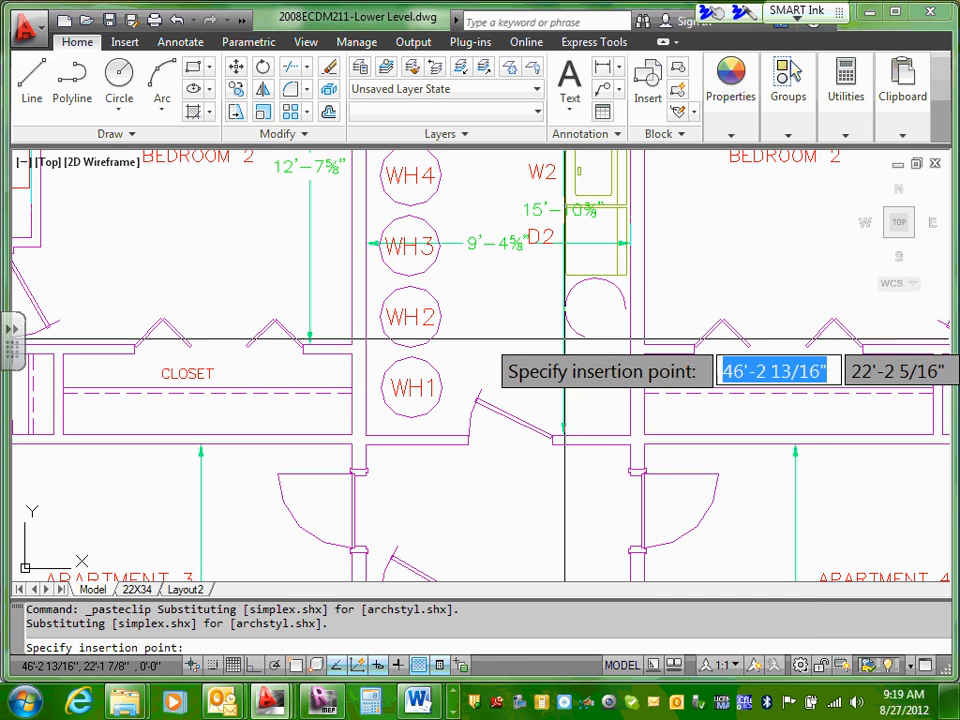
left_click(561, 345)
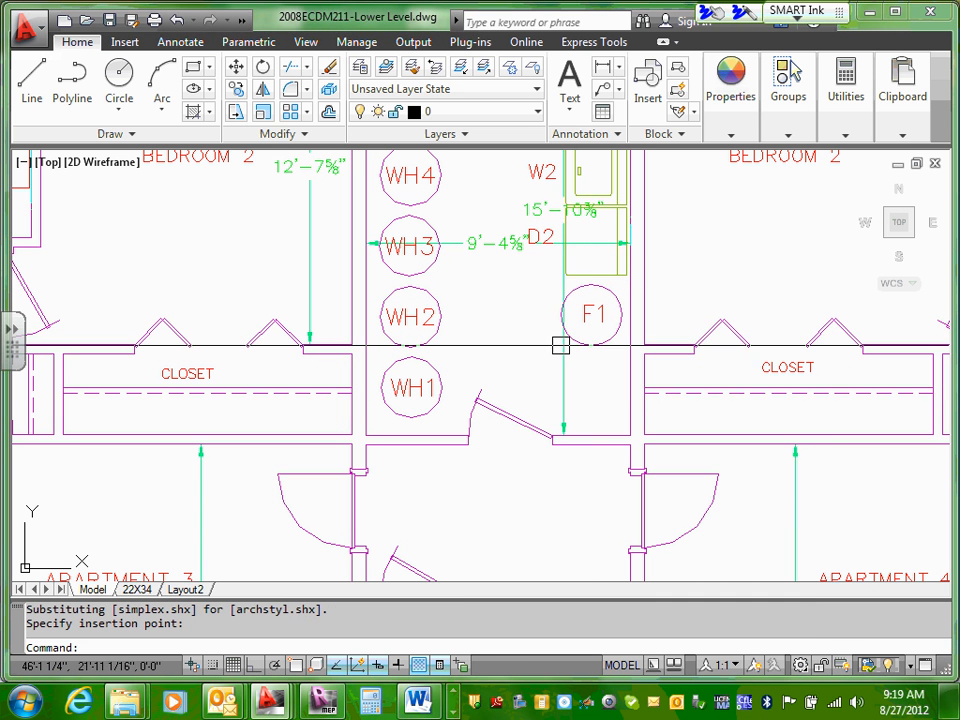
Step: Paste another F1 circle and label directly below the one under dryer D2, beside the utility room's right wall
right_click(604, 403)
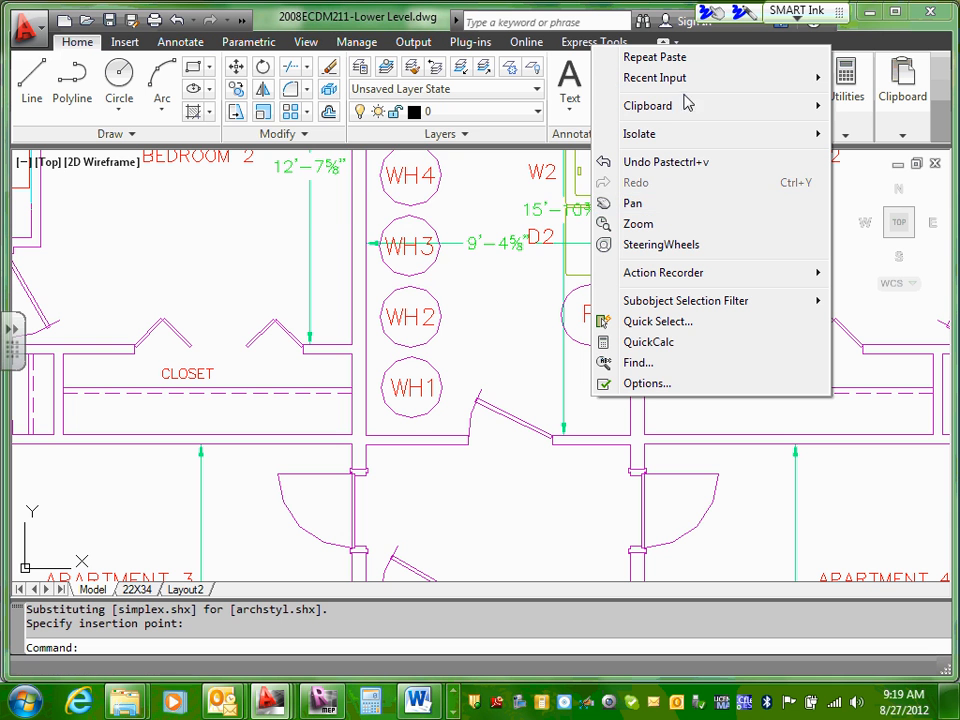
mouse_move(689, 111)
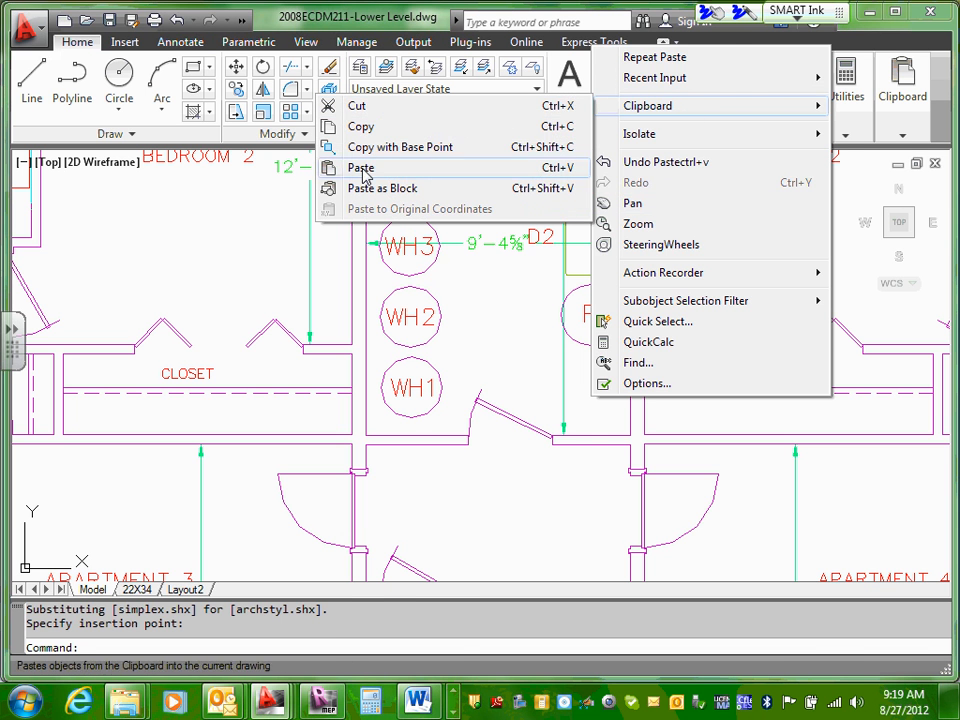
left_click(326, 165)
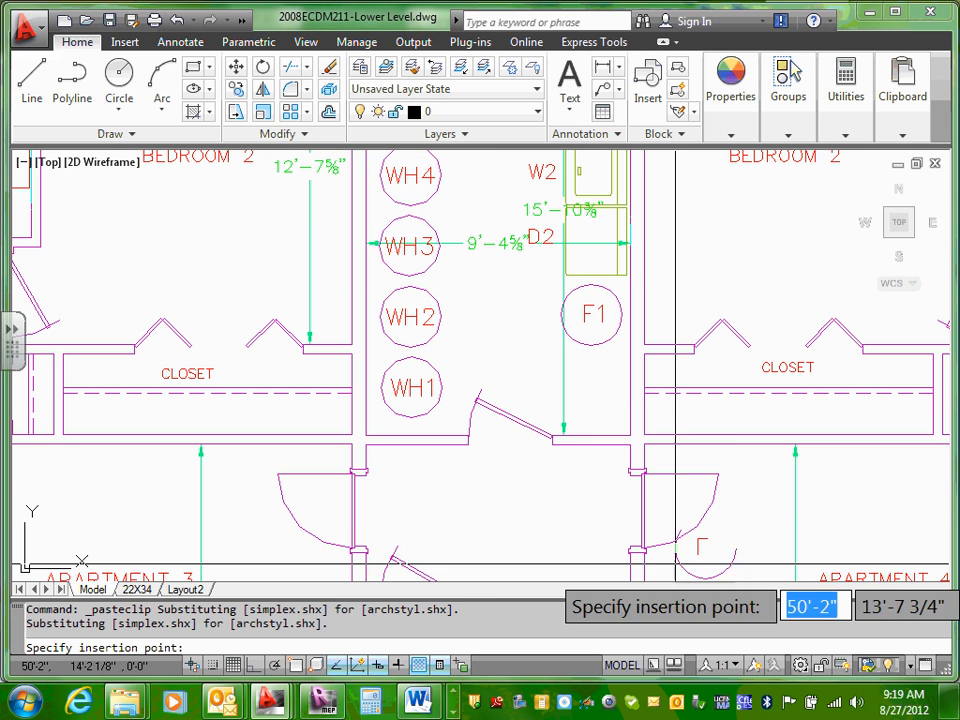
left_click(559, 412)
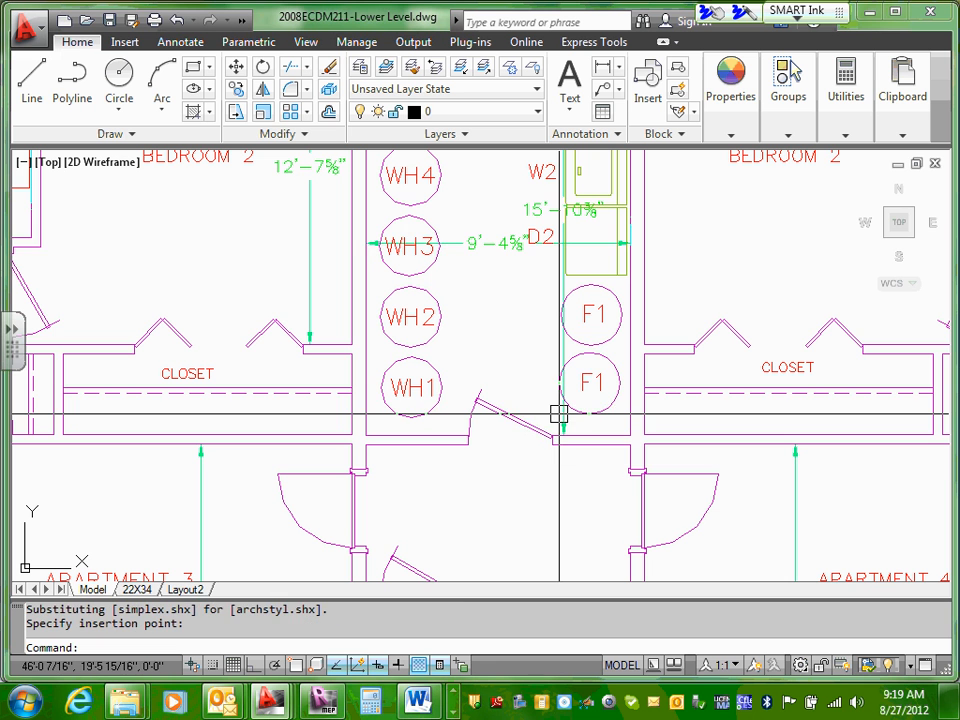
key("Escape")
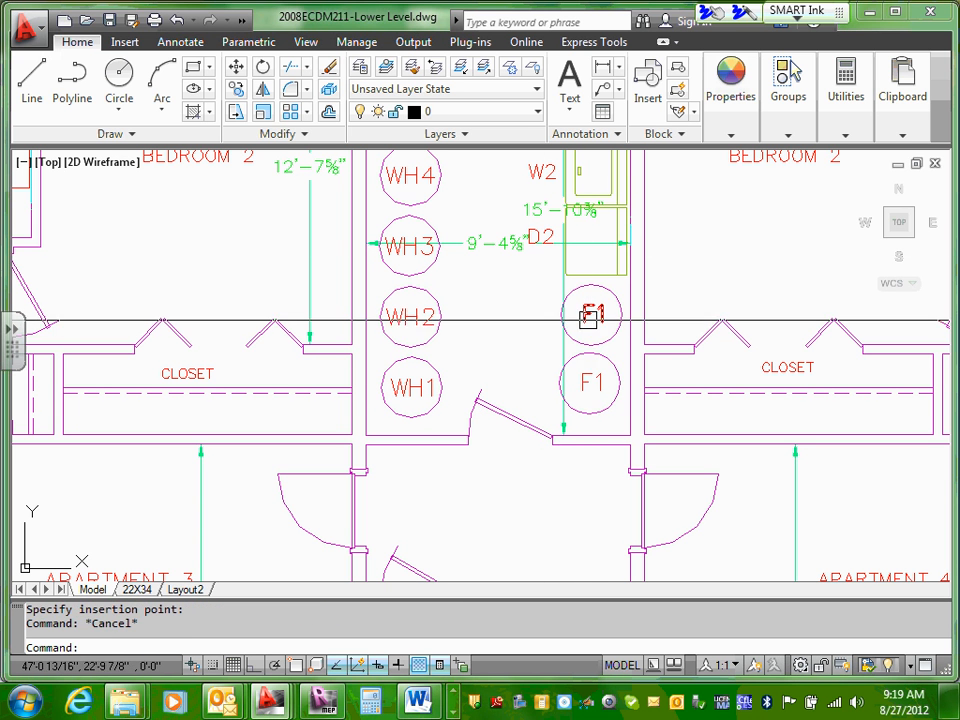
Step: Change the label in the circle directly below dryer D2 to F3
double_click(592, 314)
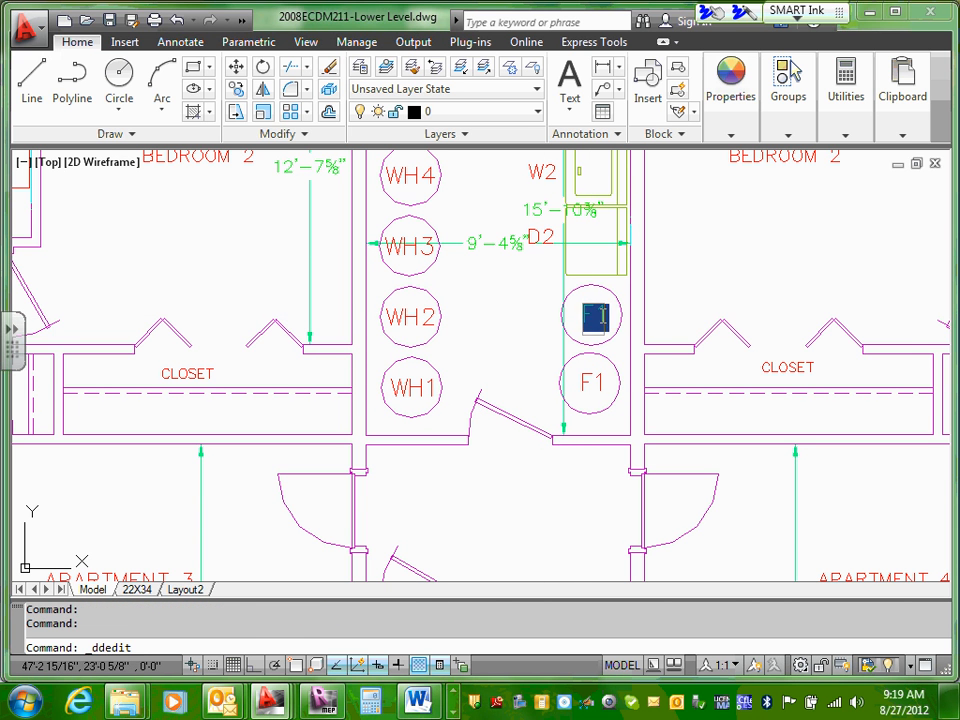
key("Return")
left_click(601, 314)
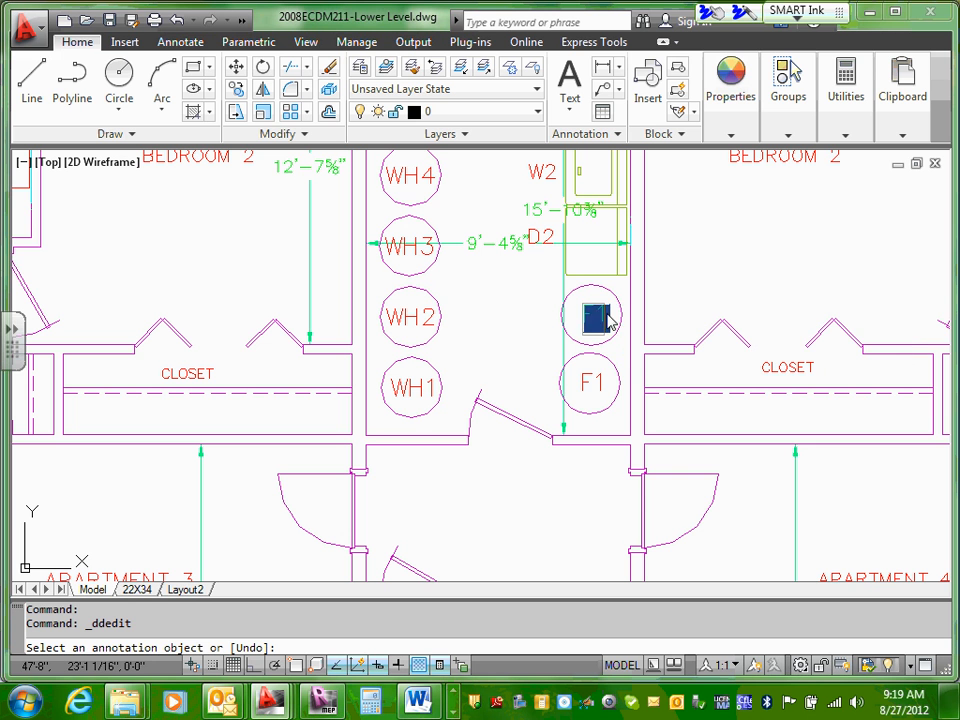
left_click(604, 315)
left_click_drag(600, 315, 608, 314)
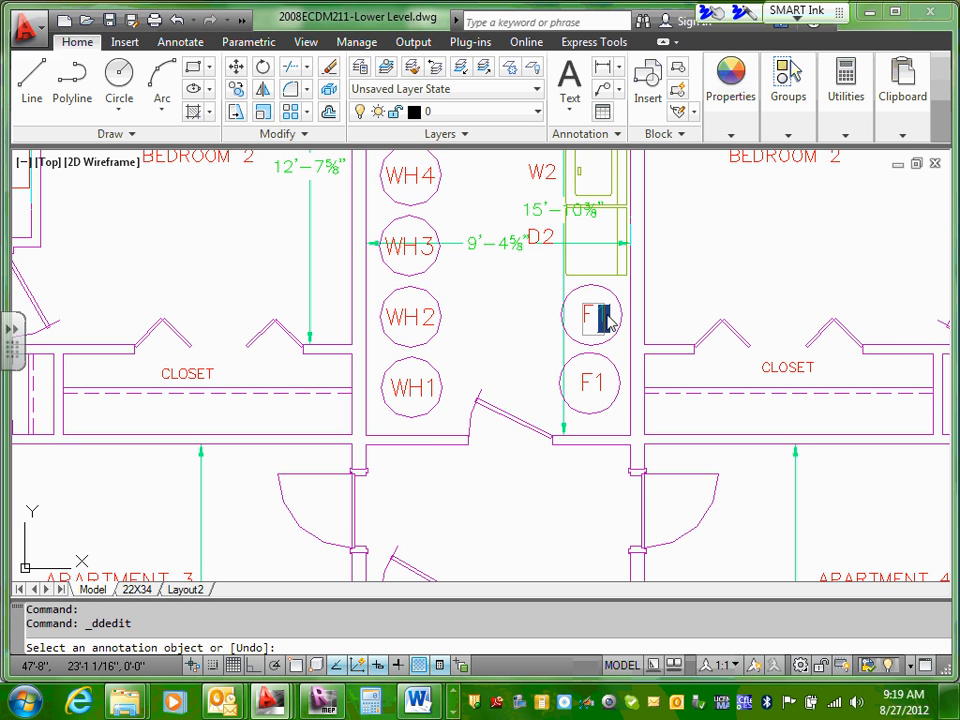
type("3")
key("Return")
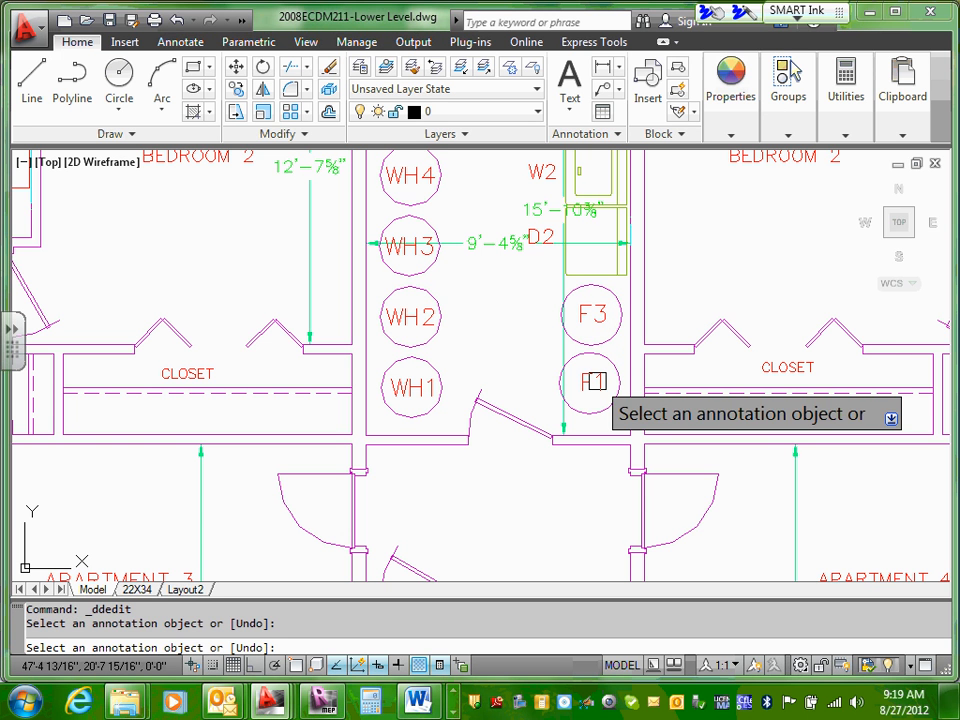
Step: Change the label in the circle below F3 to F4 and end text editing
left_click(595, 381)
left_click(597, 382)
left_click_drag(597, 382, 604, 380)
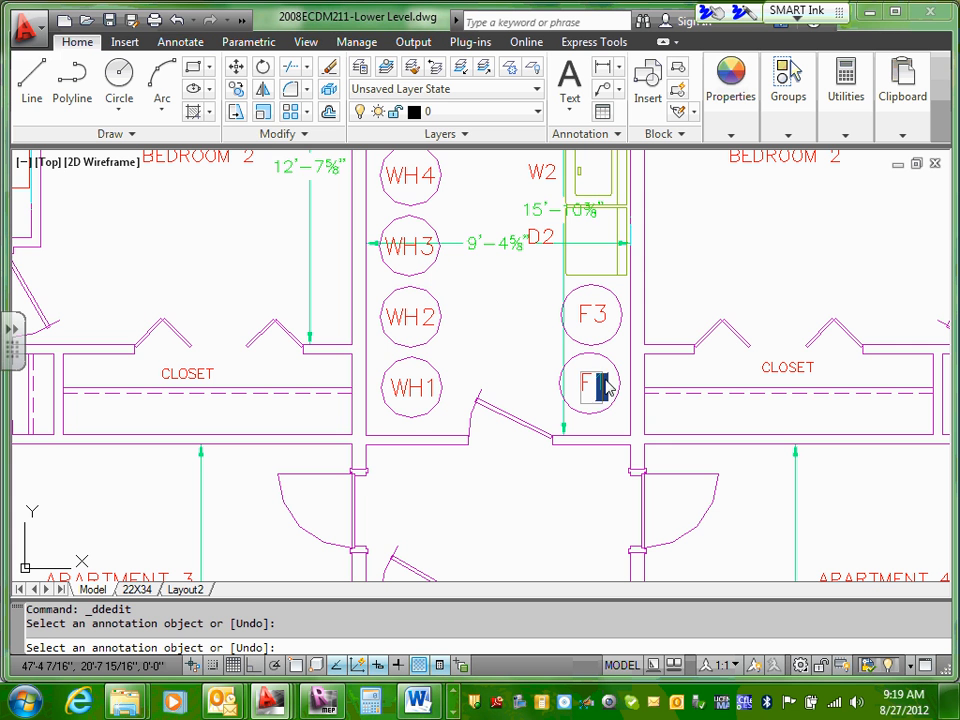
type("4")
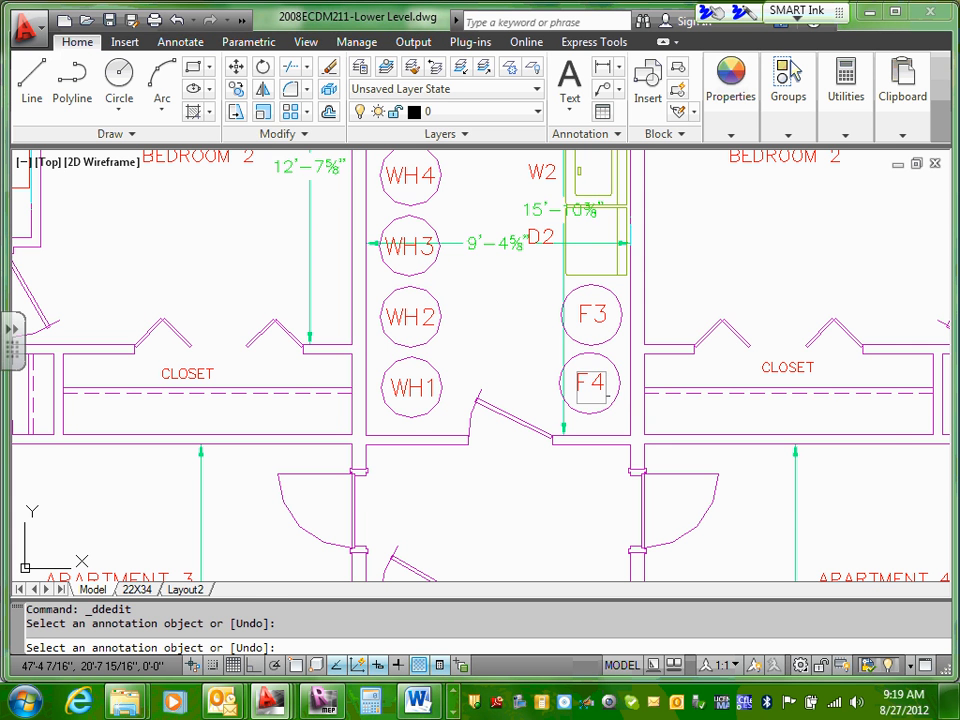
key("Return")
key("Escape")
Step: Examine the arrangement of the furnaces, water heaters, washers and dryers in the utility room against the surrounding floor plan
scroll(532, 333, "down", 4)
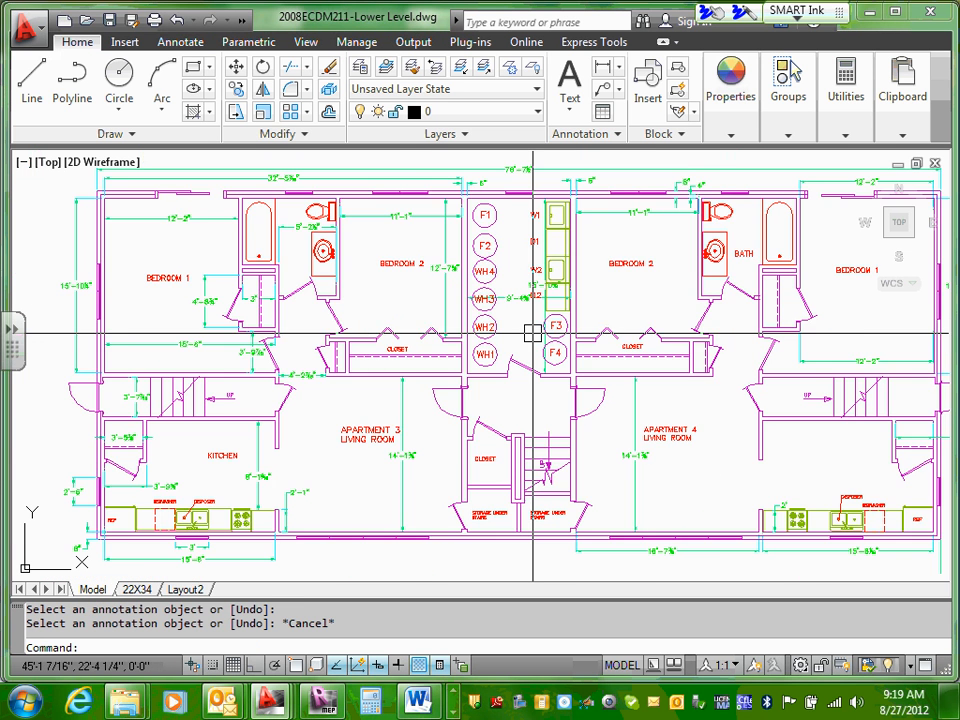
scroll(532, 333, "up", 2)
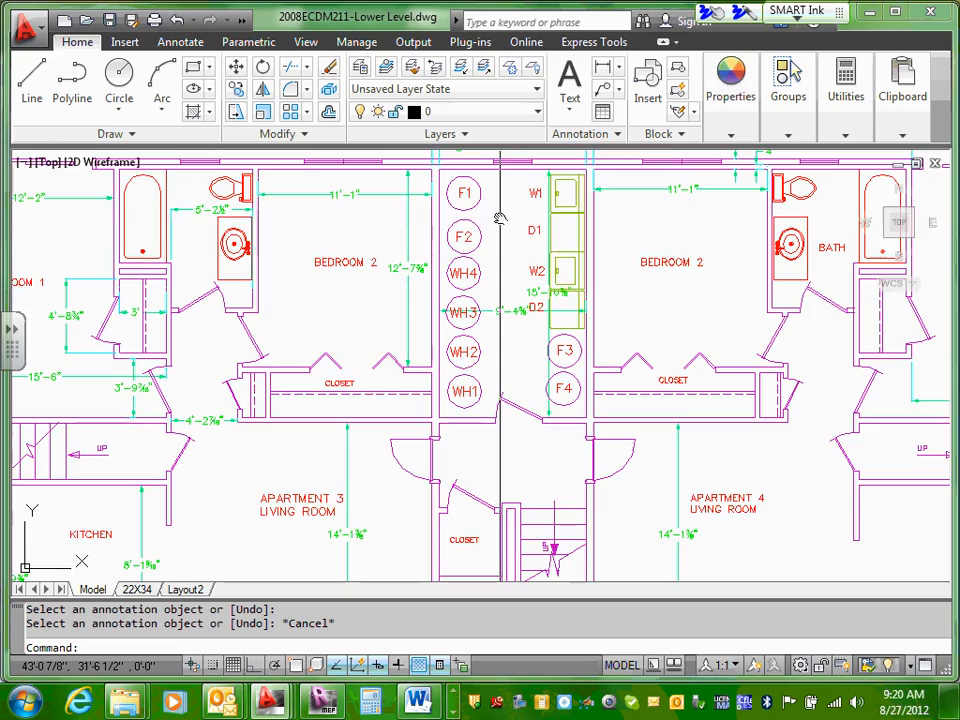
middle_click_drag(499, 217, 491, 268)
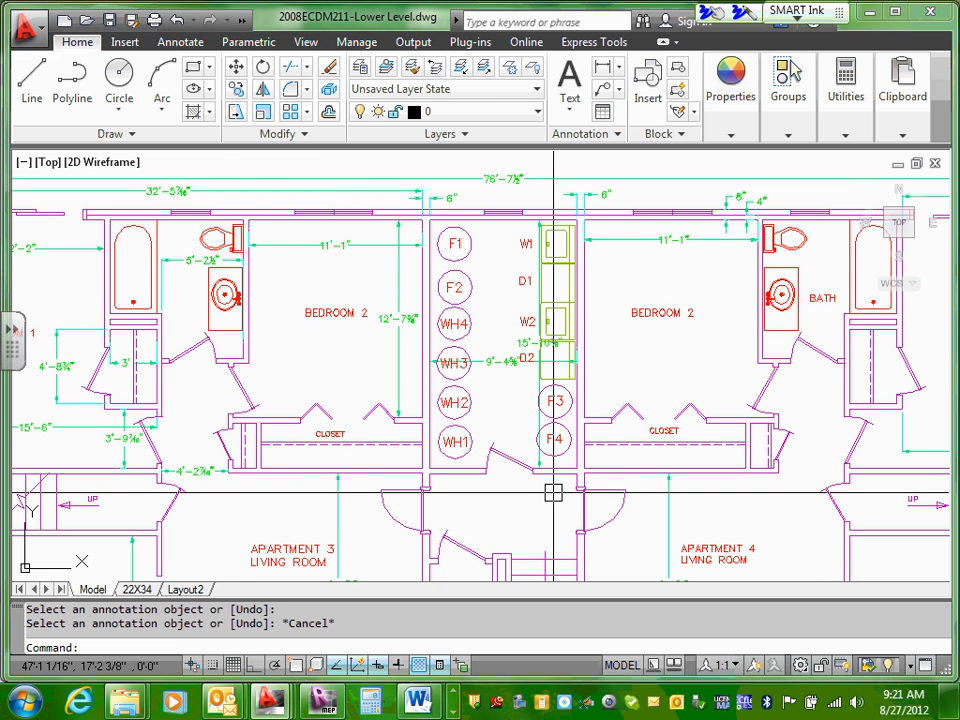
scroll(556, 485, "up", 2)
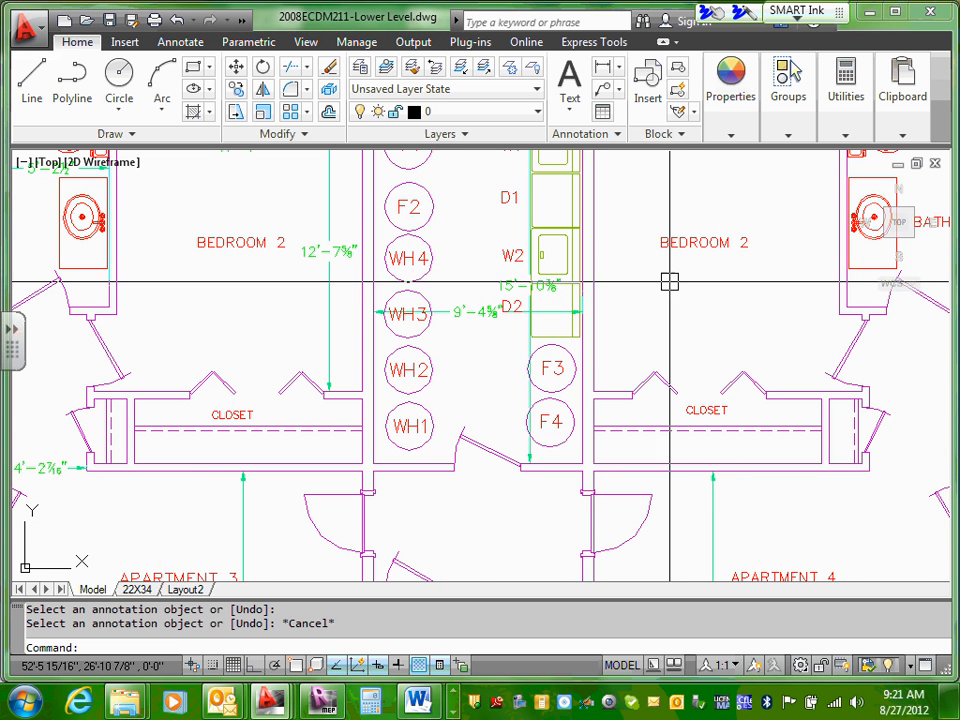
middle_click_drag(671, 281, 671, 482)
scroll(660, 460, "up", 2)
scroll(558, 297, "down", 4)
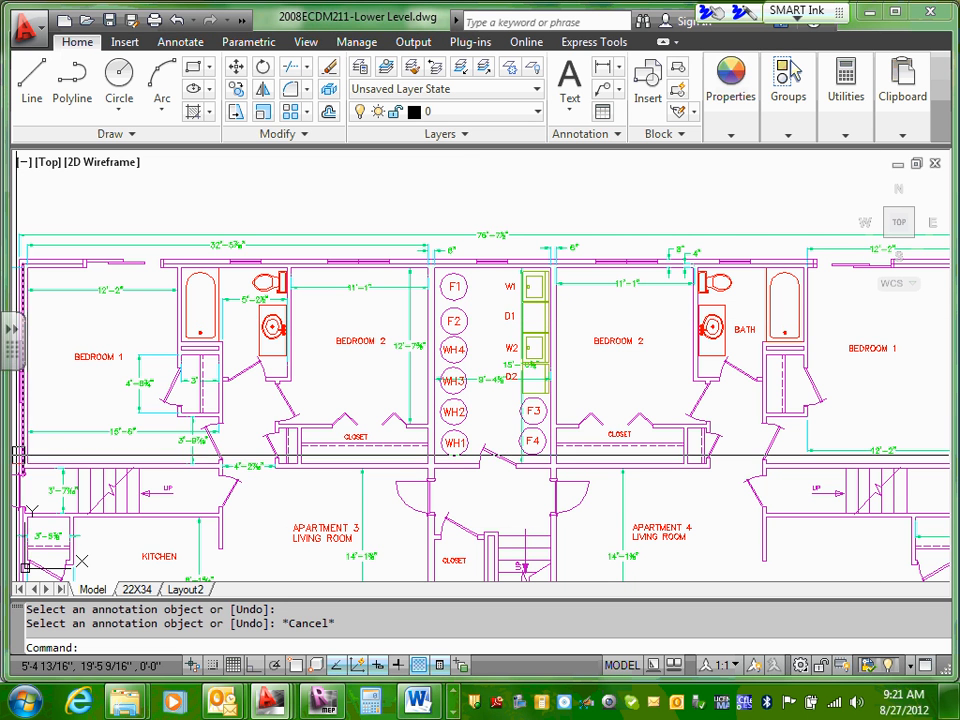
scroll(538, 250, "up", 3)
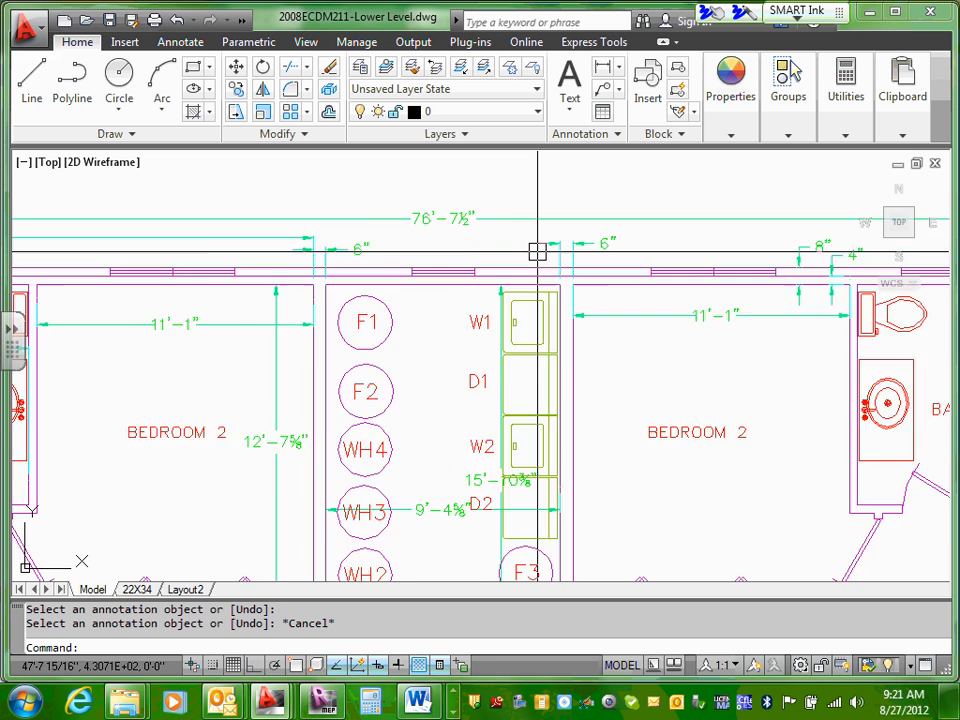
scroll(538, 252, "up", 2)
scroll(538, 252, "down", 2)
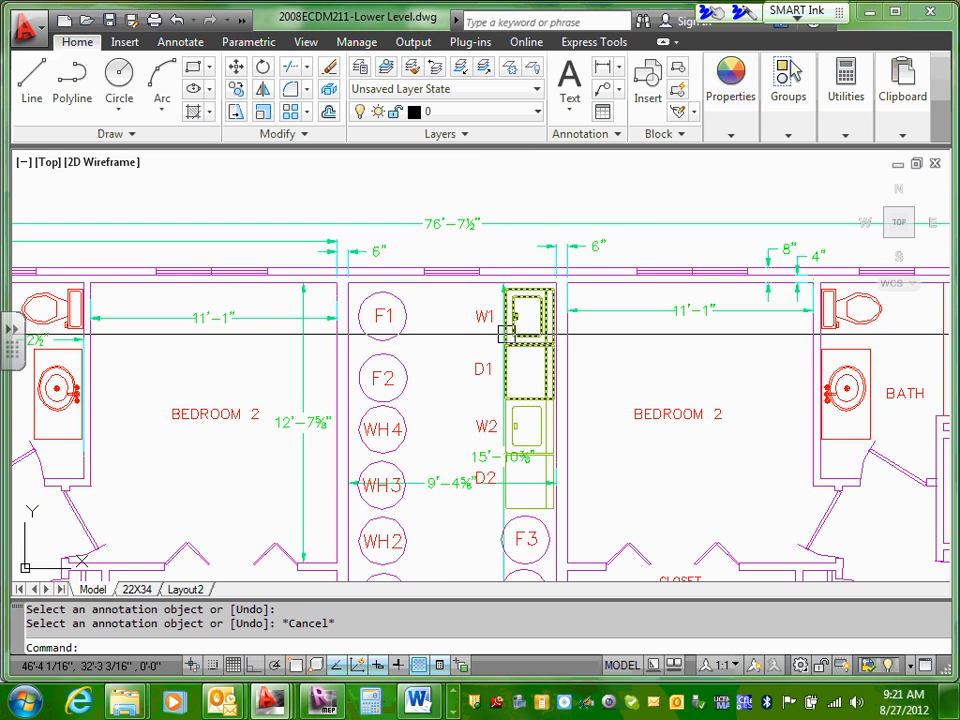
middle_click_drag(507, 333, 519, 247)
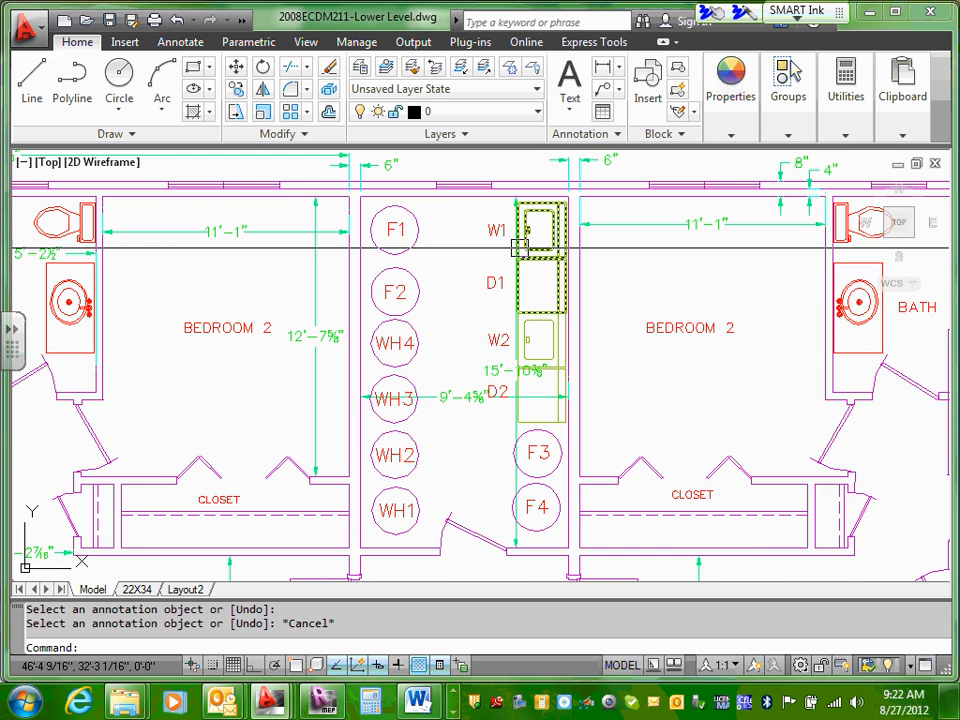
left_click(411, 460)
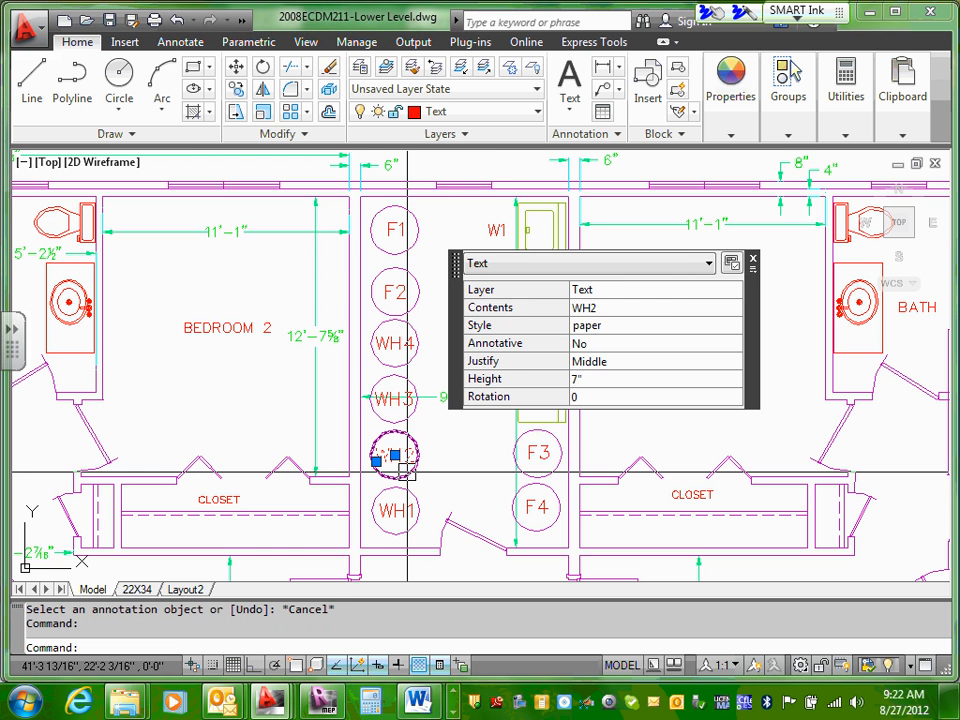
left_click(408, 457)
scroll(457, 180, "up", 3)
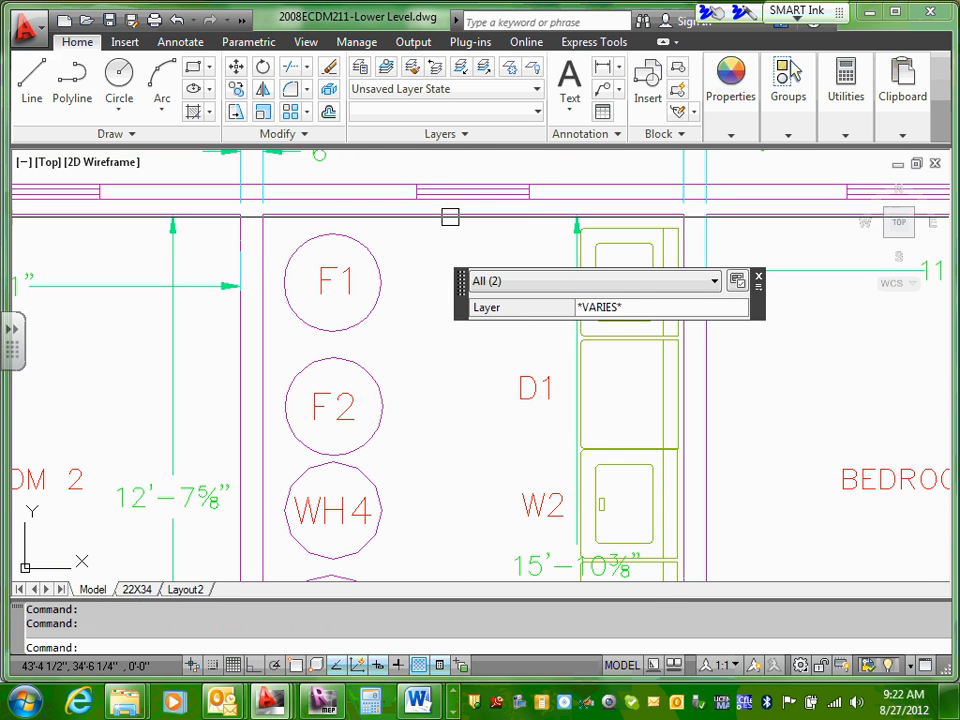
right_click(451, 230)
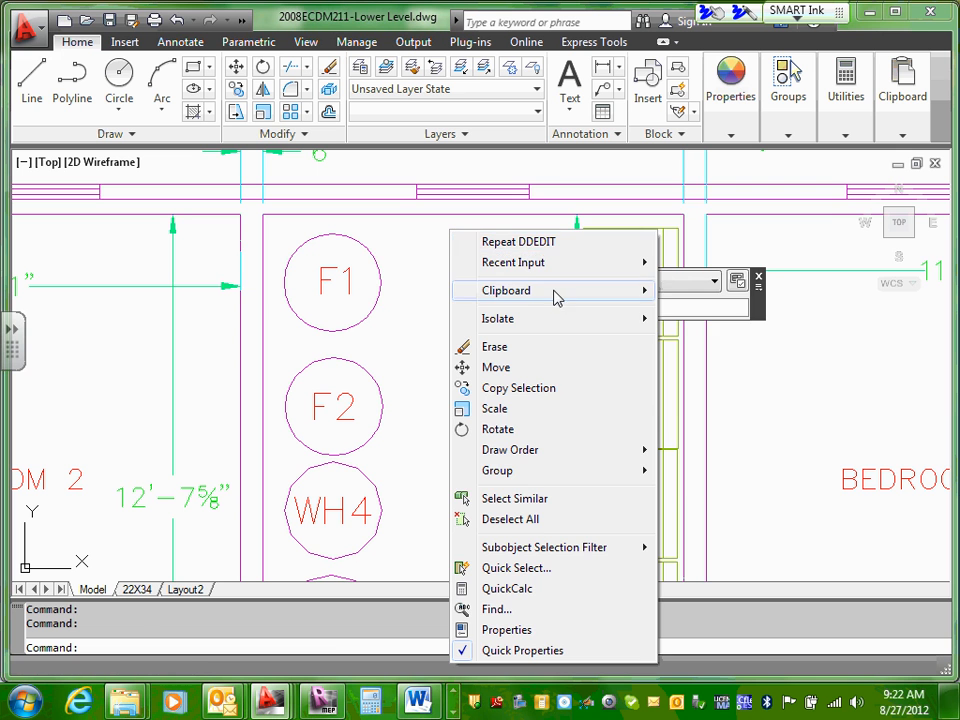
mouse_move(556, 298)
left_click(696, 311)
right_click(470, 268)
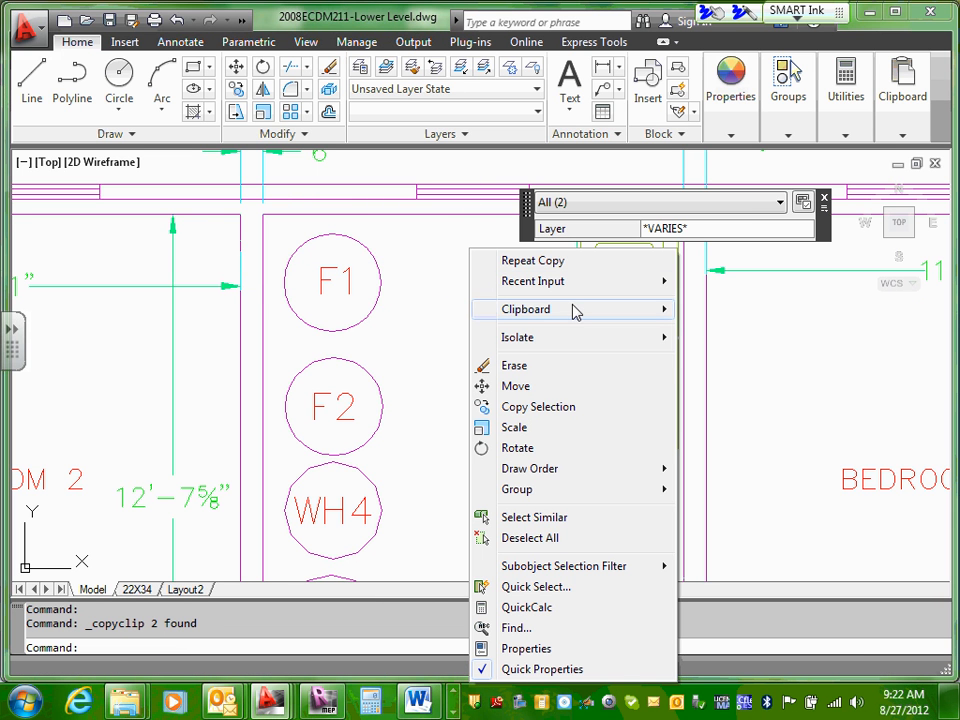
mouse_move(576, 311)
left_click(714, 372)
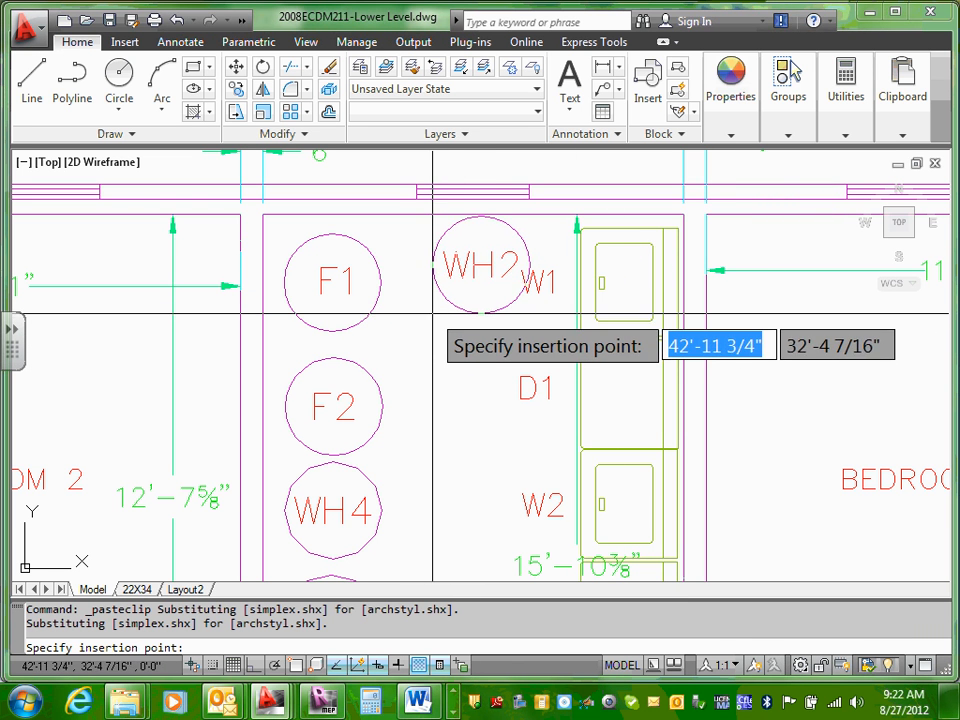
scroll(430, 300, "down", 4)
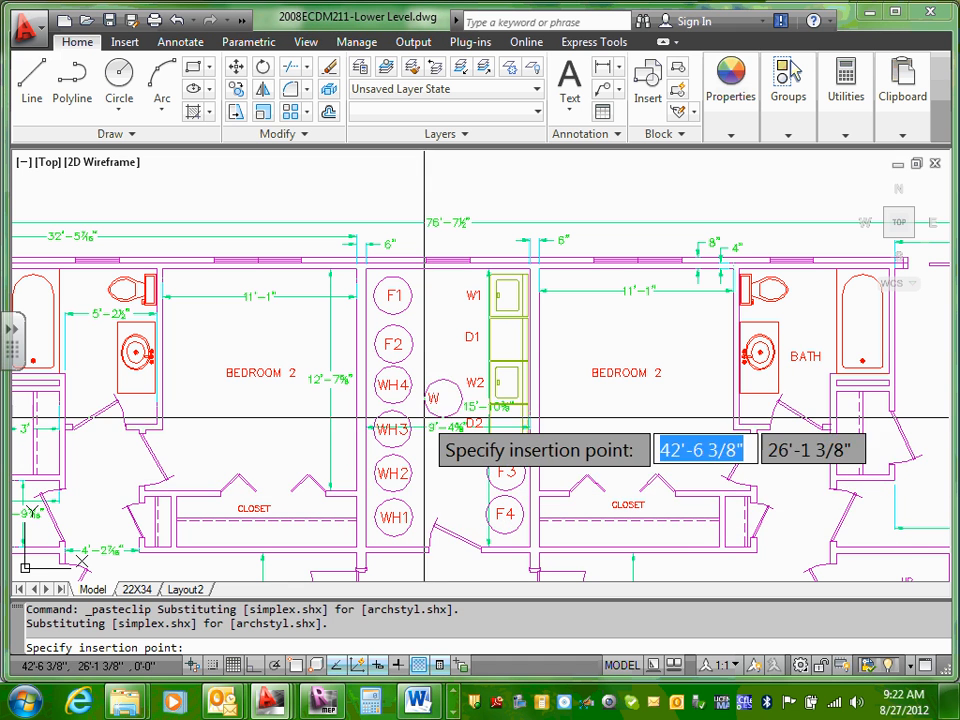
key("Escape")
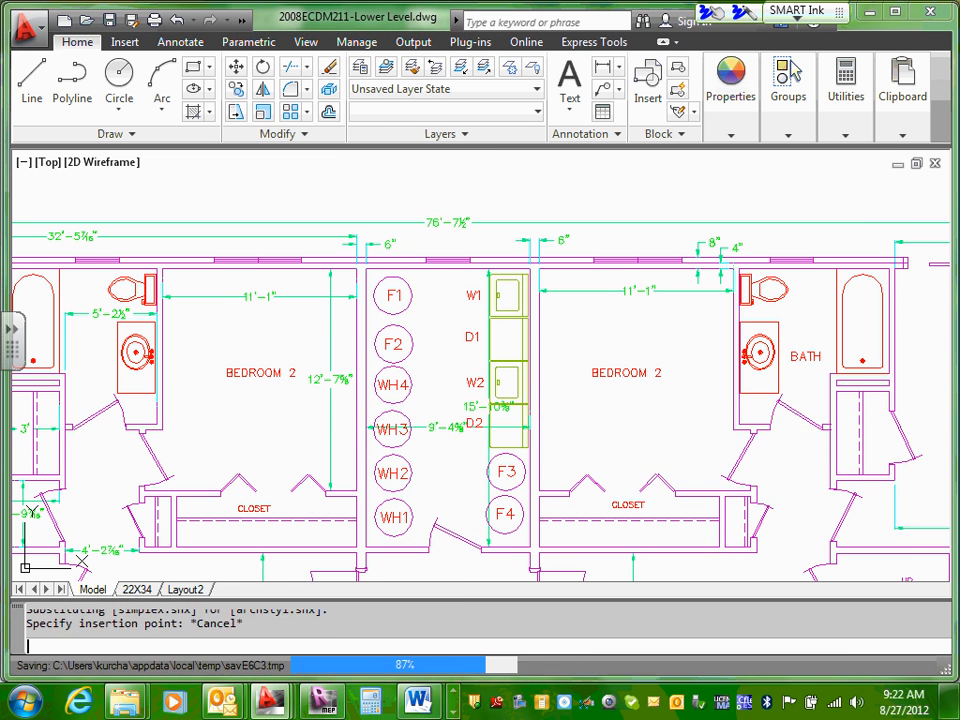
scroll(410, 407, "up", 2)
middle_click_drag(424, 488, 442, 369)
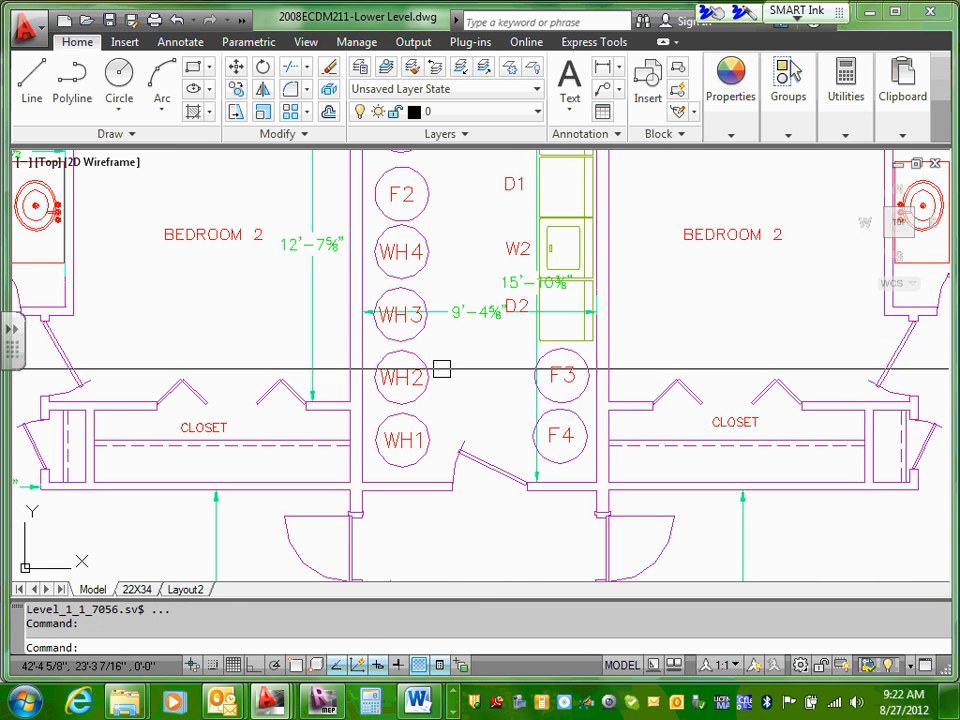
left_click(402, 466)
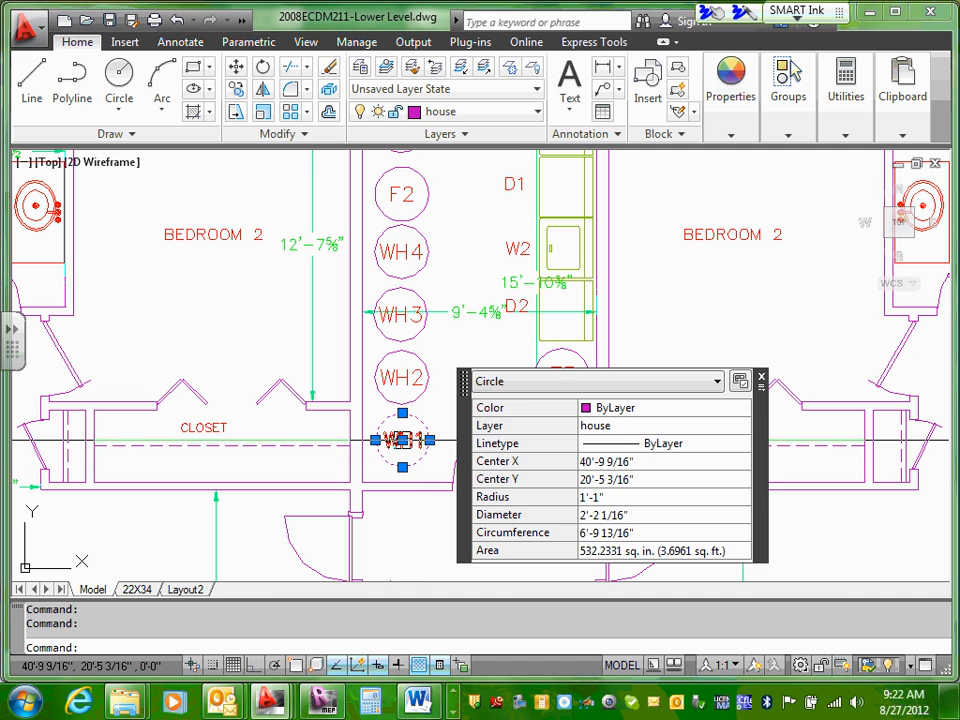
left_click(402, 440)
left_click(402, 467)
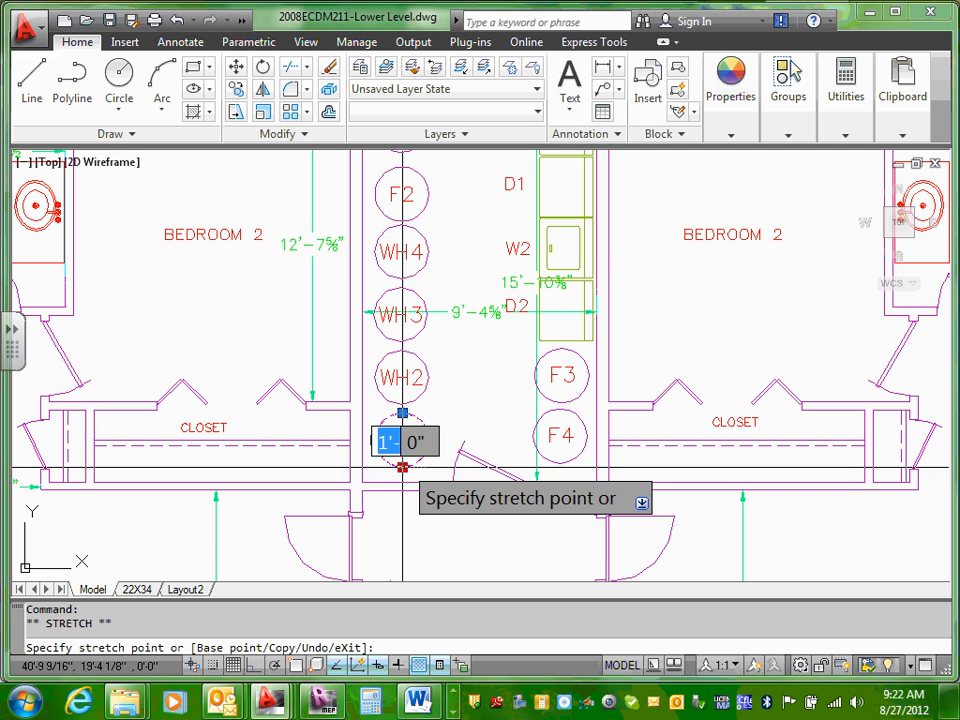
key("Escape")
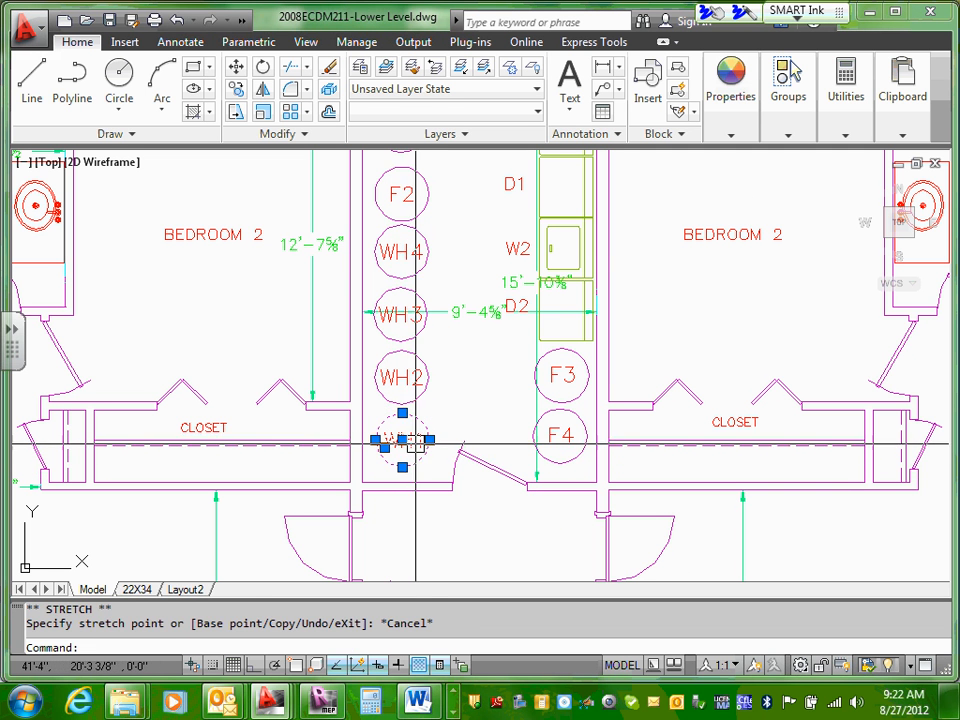
key("Escape")
Step: Move the F1 circle and its label up against the inner face of the utility room's exterior wall
middle_click_drag(444, 182, 426, 296)
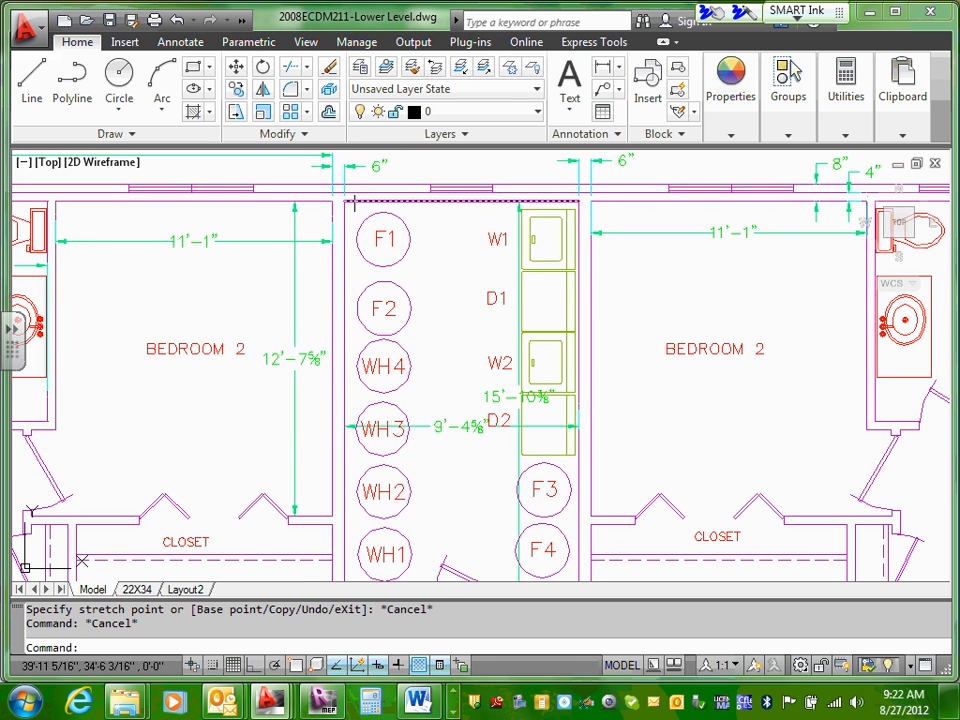
scroll(365, 200, "up", 3)
left_click(384, 234)
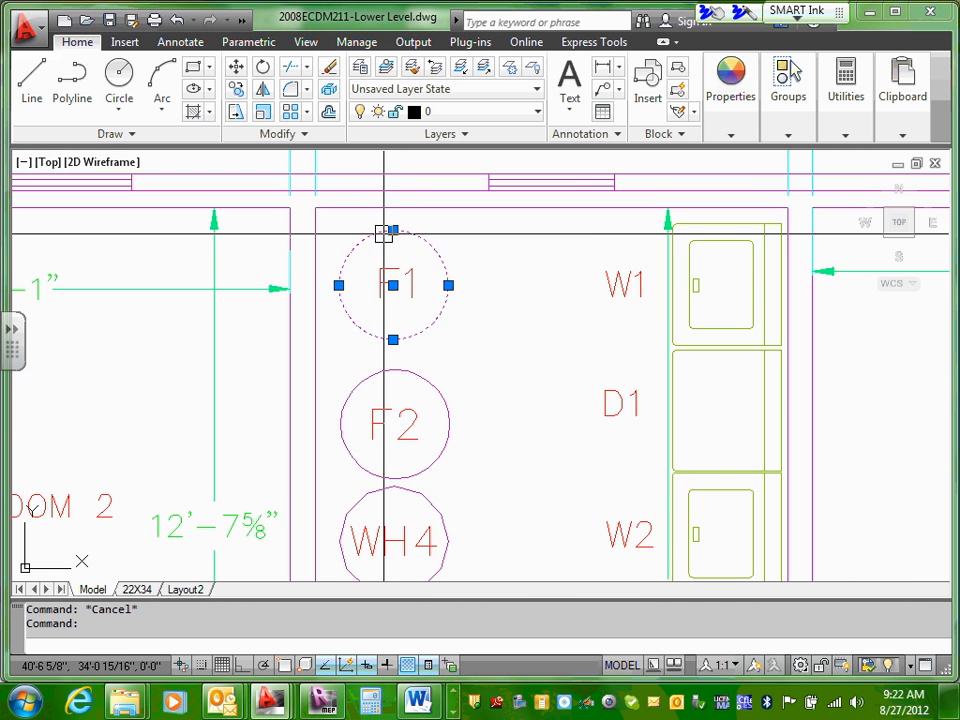
left_click(393, 283)
right_click(396, 296)
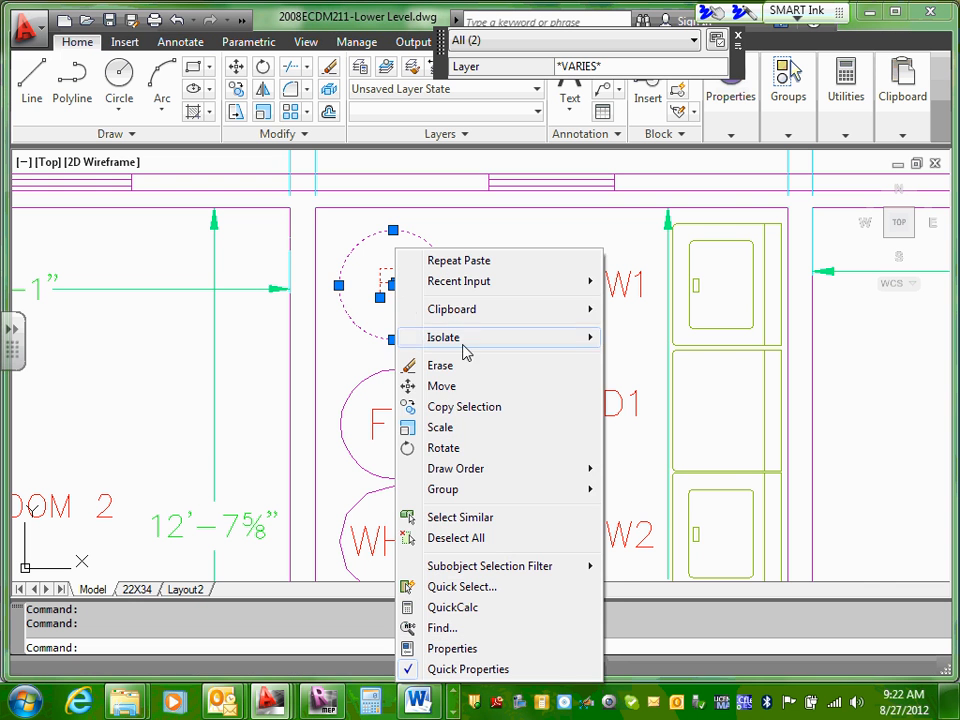
left_click(414, 390)
left_click(391, 226)
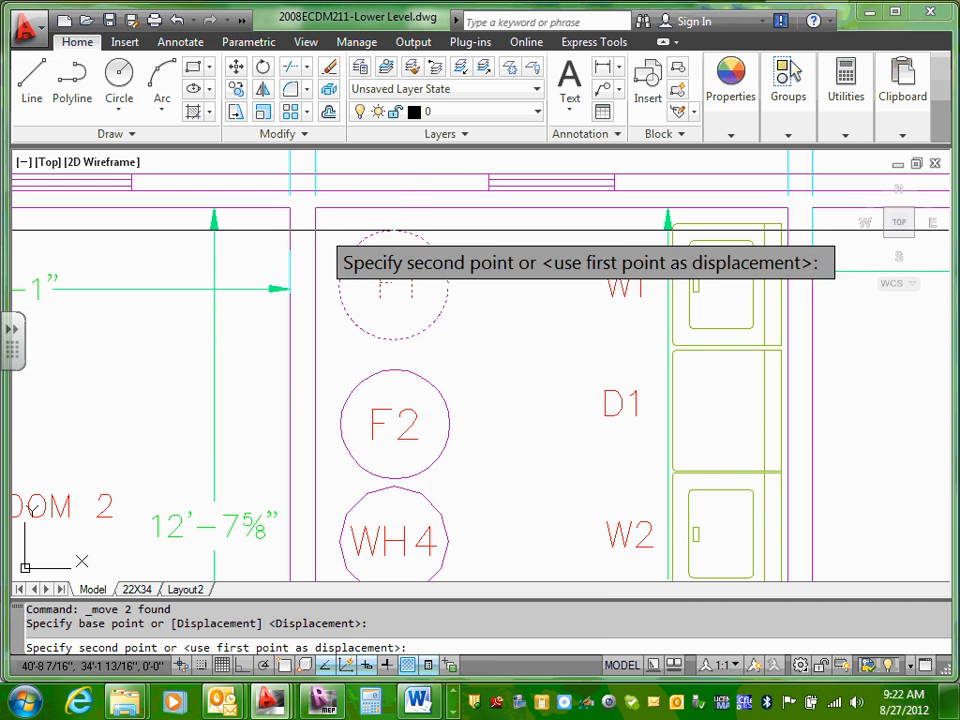
left_click(392, 218)
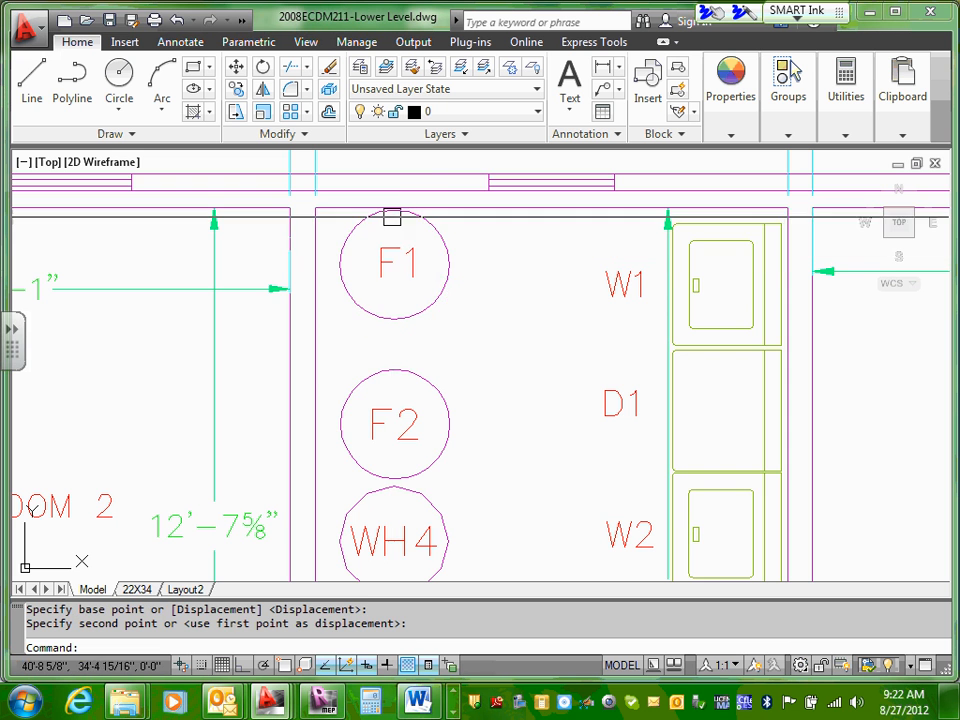
Step: Move the F2 circle and its label straight up until the circle touches the underside of F1
scroll(401, 373, "down", 2)
scroll(401, 373, "up", 5)
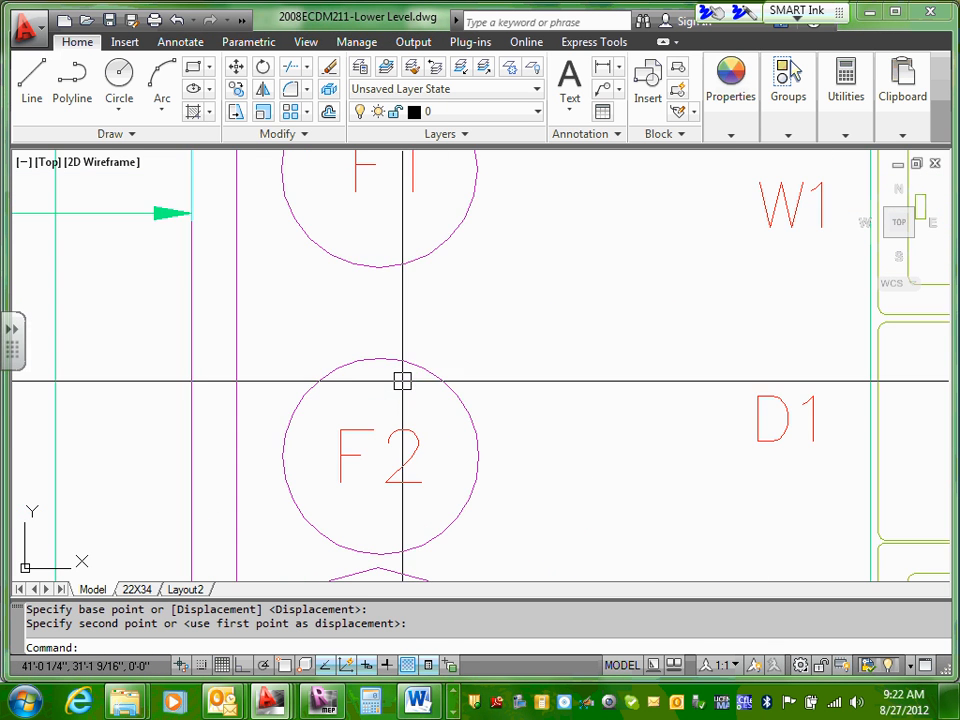
scroll(401, 379, "down", 5)
scroll(384, 360, "up", 3)
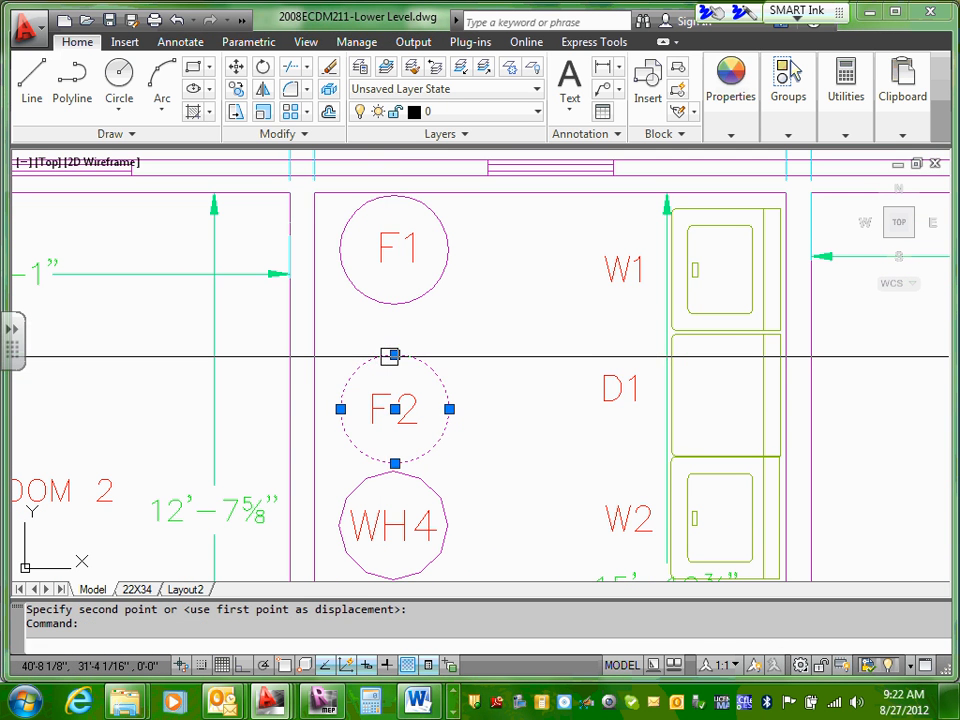
left_click(386, 400)
right_click(386, 398)
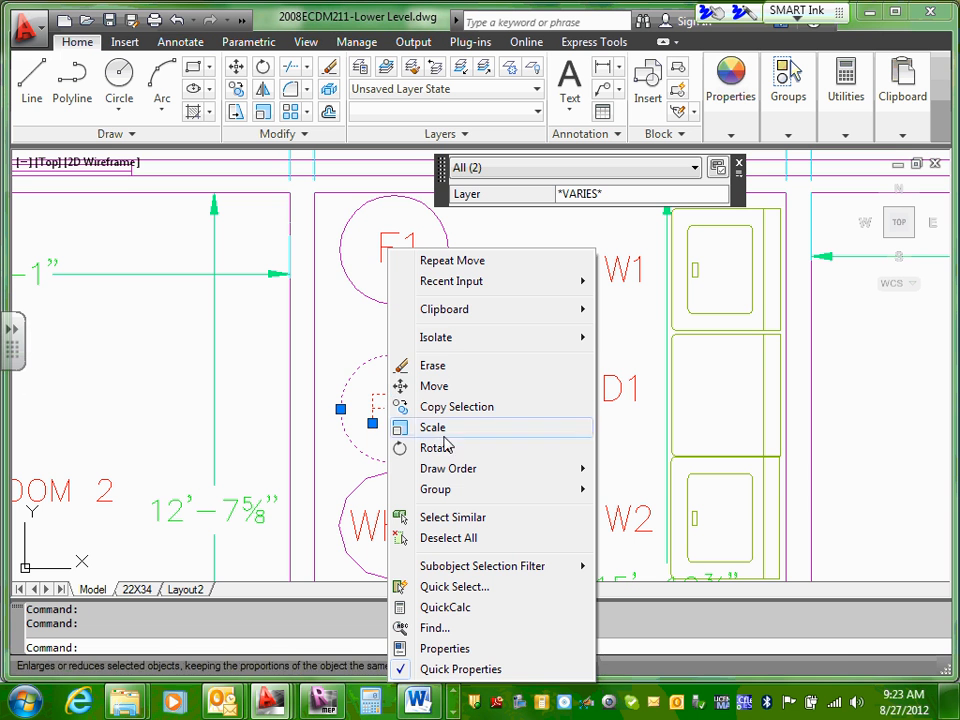
left_click(434, 388)
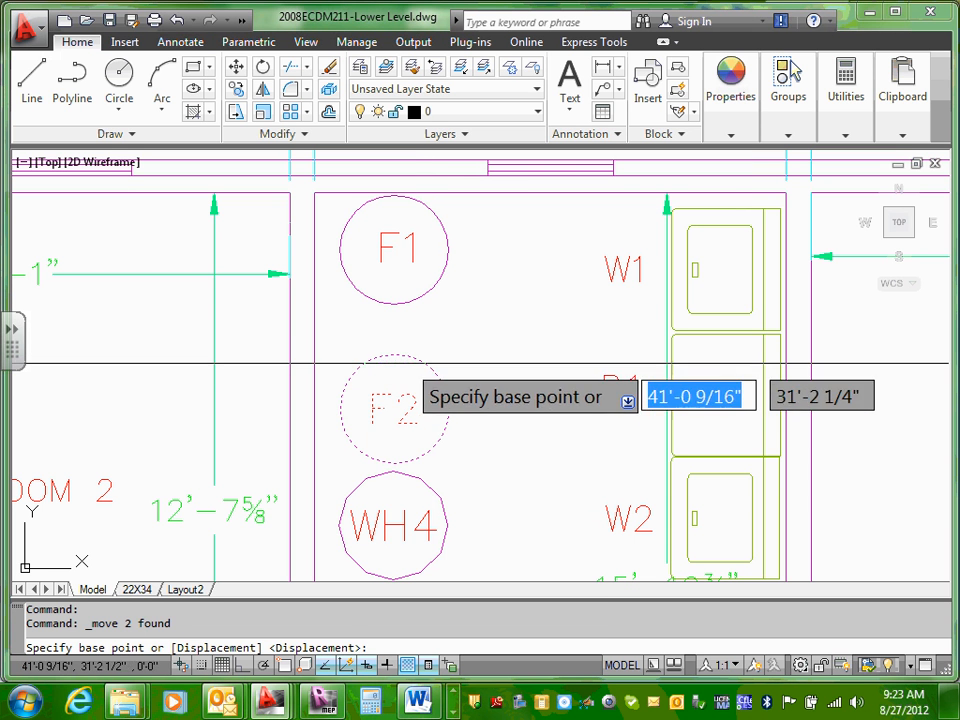
left_click(394, 346)
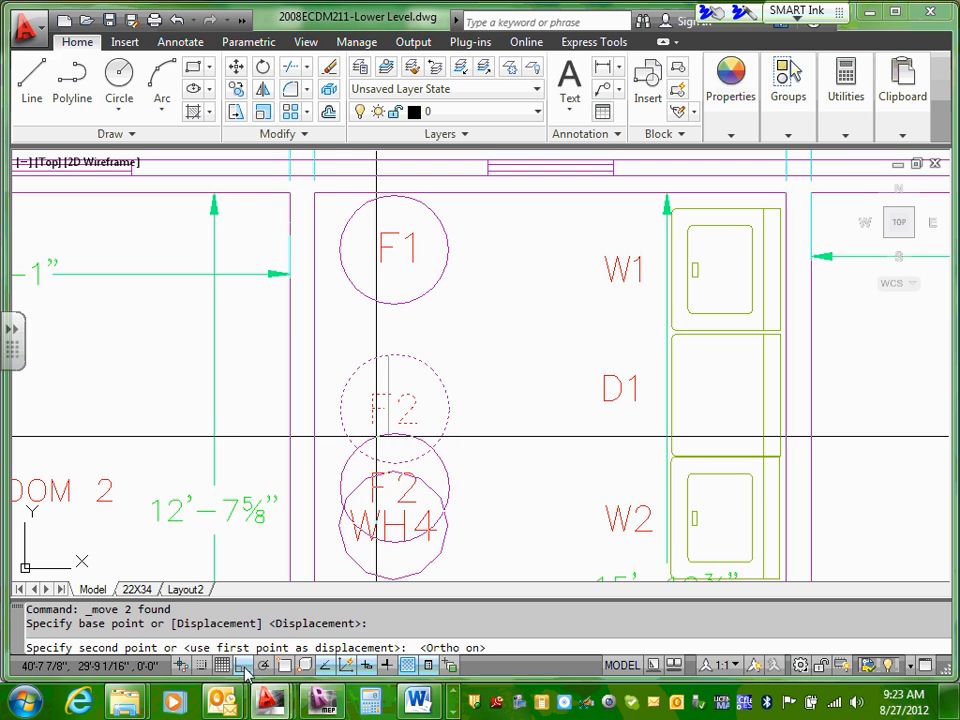
left_click(387, 306)
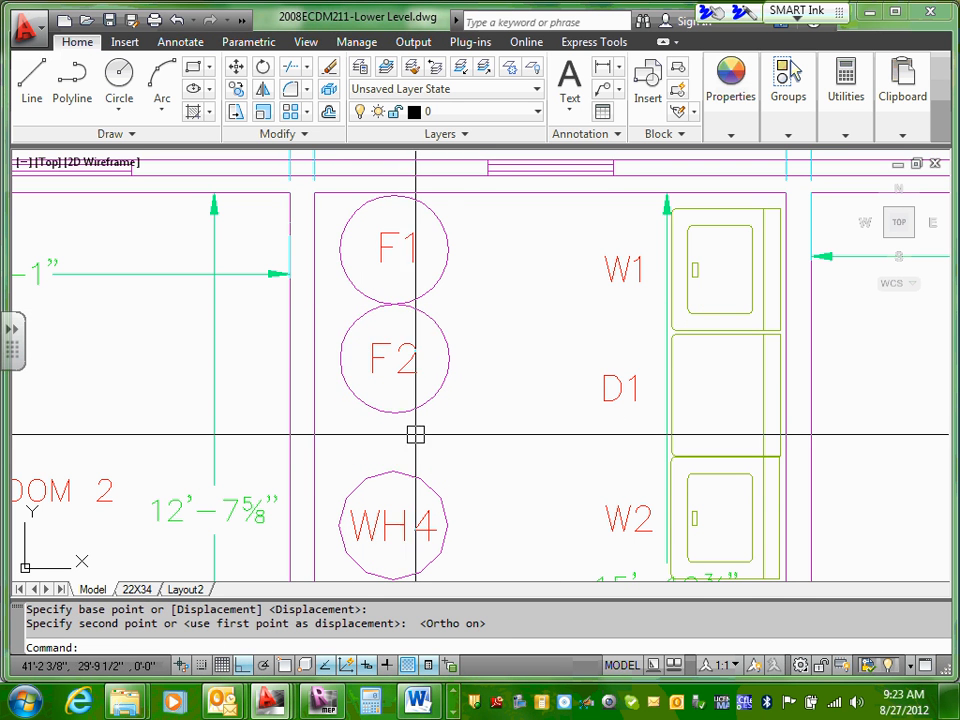
Step: Move the WH1 circle and its label straight down against the utility room wall beside the door
mouse_move(415, 434)
middle_mouse_down()
mouse_move(439, 437)
mouse_move(446, 285)
middle_mouse_up()
scroll(424, 306, "down", 3)
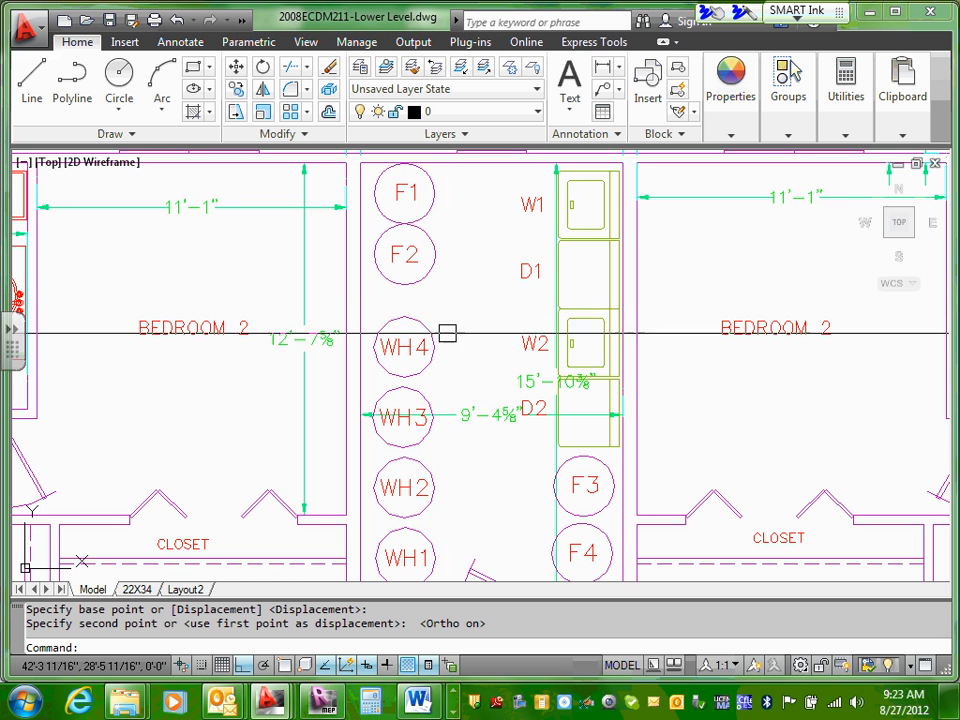
middle_click_drag(447, 345, 451, 309)
middle_click_drag(447, 465, 473, 373)
left_click(420, 444)
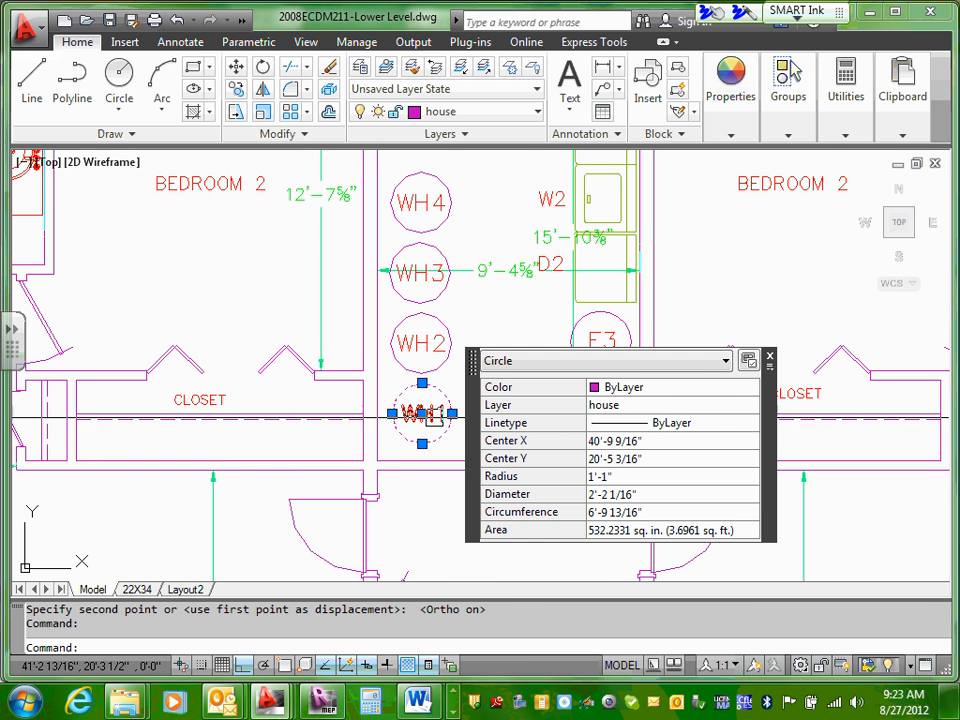
left_click(436, 413)
right_click(436, 413)
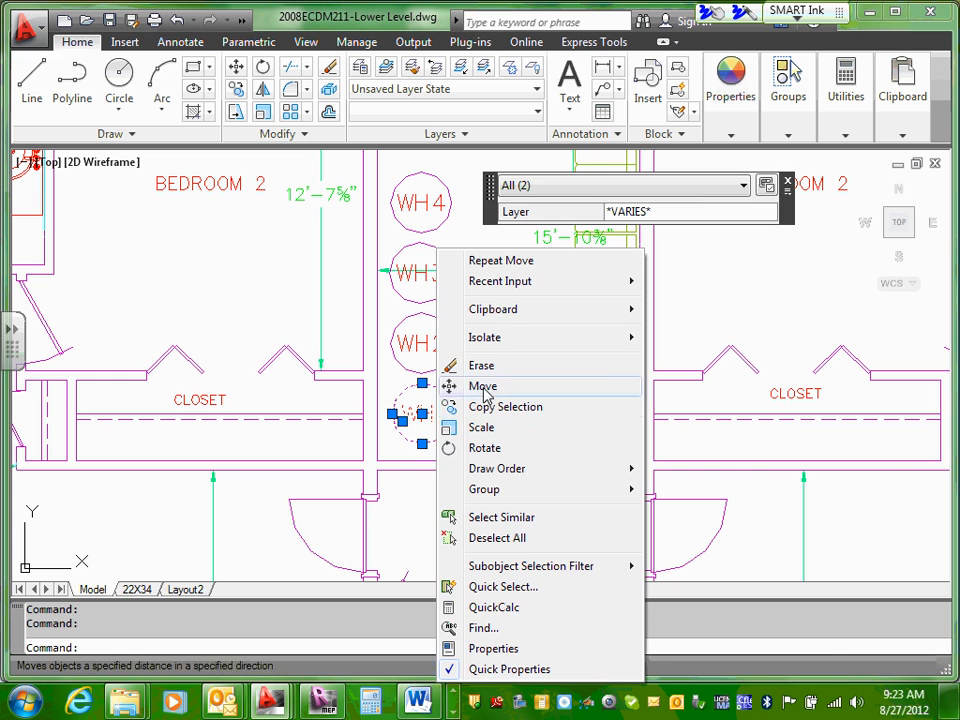
left_click(486, 391)
left_click(414, 441)
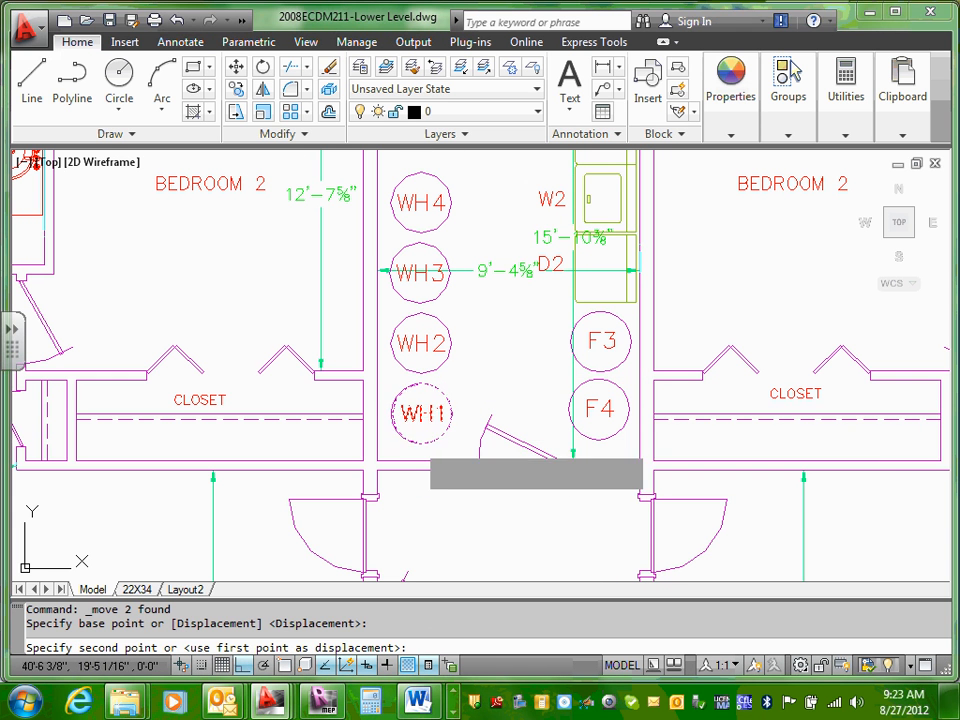
left_click(414, 459)
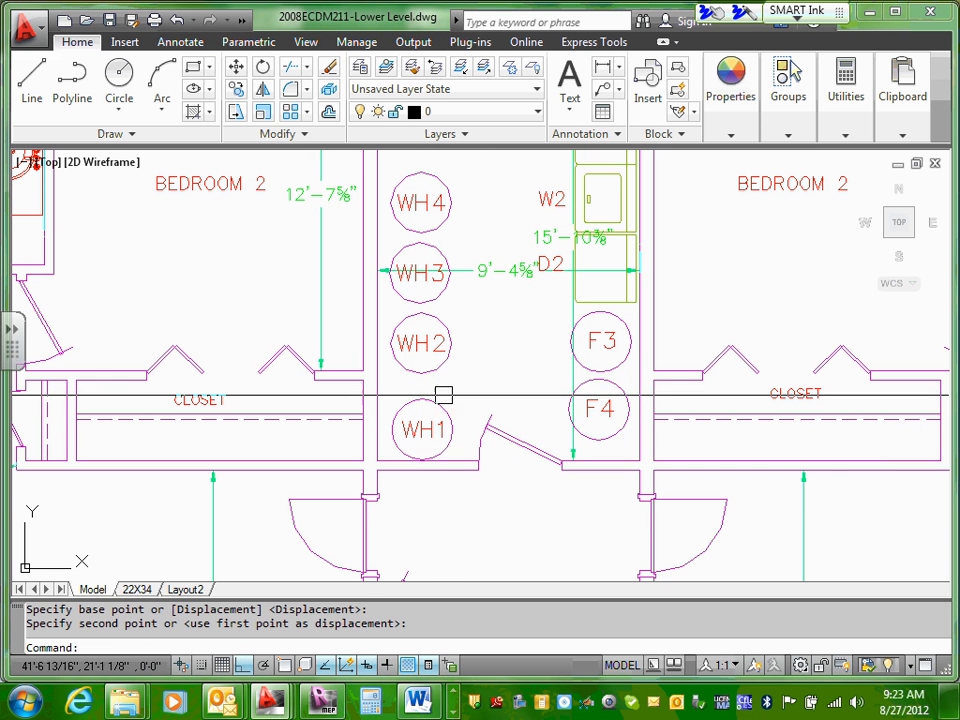
left_click(422, 345)
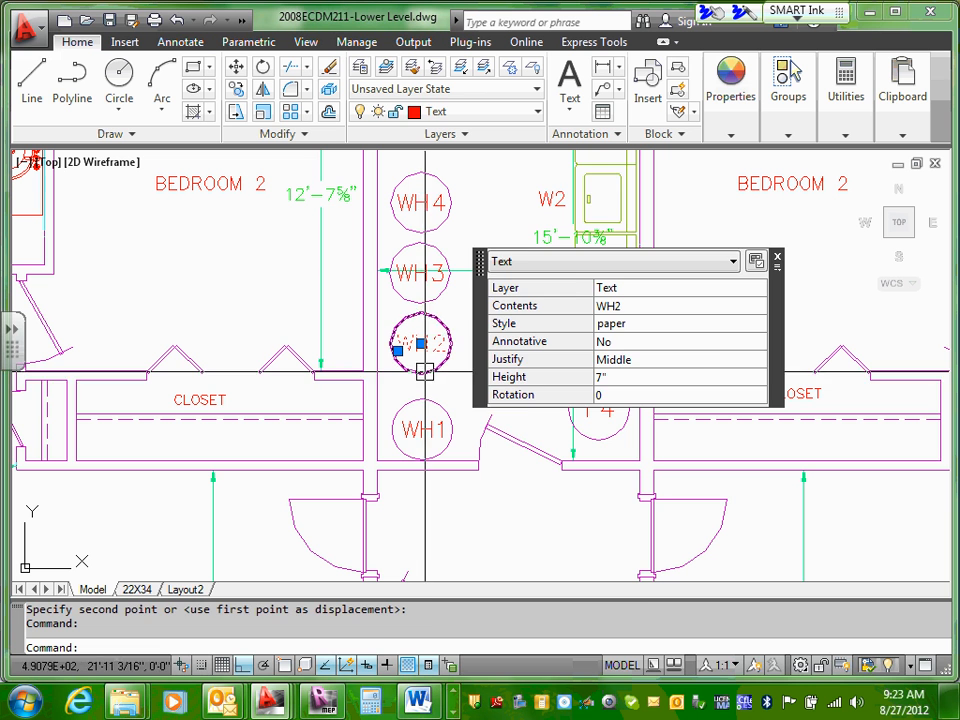
left_click(424, 371)
right_click(423, 371)
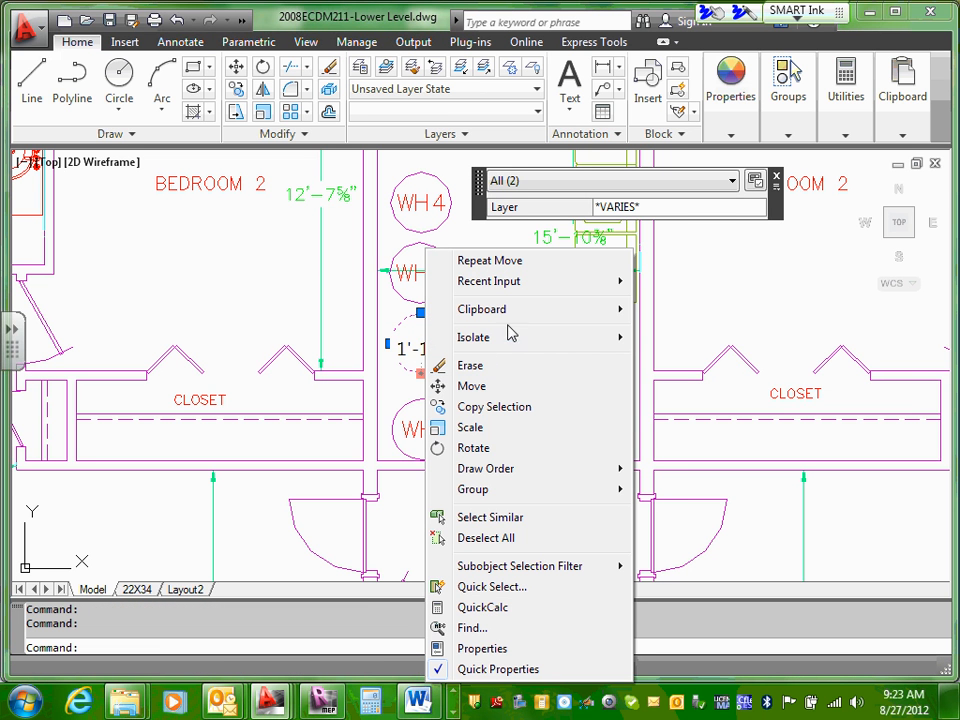
mouse_move(521, 314)
key("Escape")
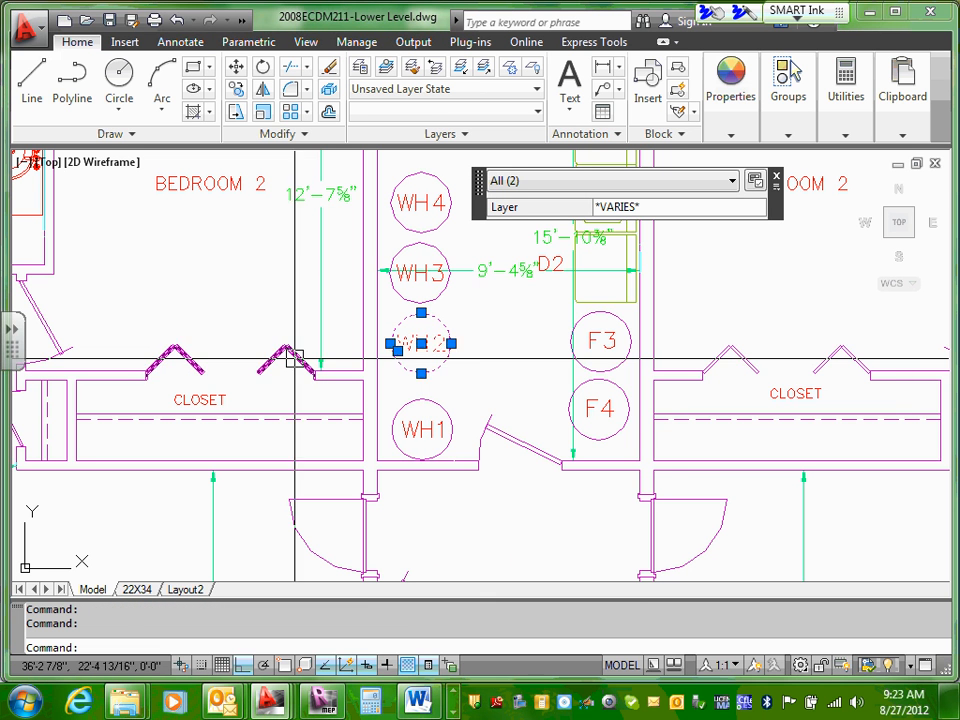
key("Escape")
Step: Move the WH2 circle and its label straight down until the circle touches the top of WH1
left_click(408, 362)
left_click(409, 365)
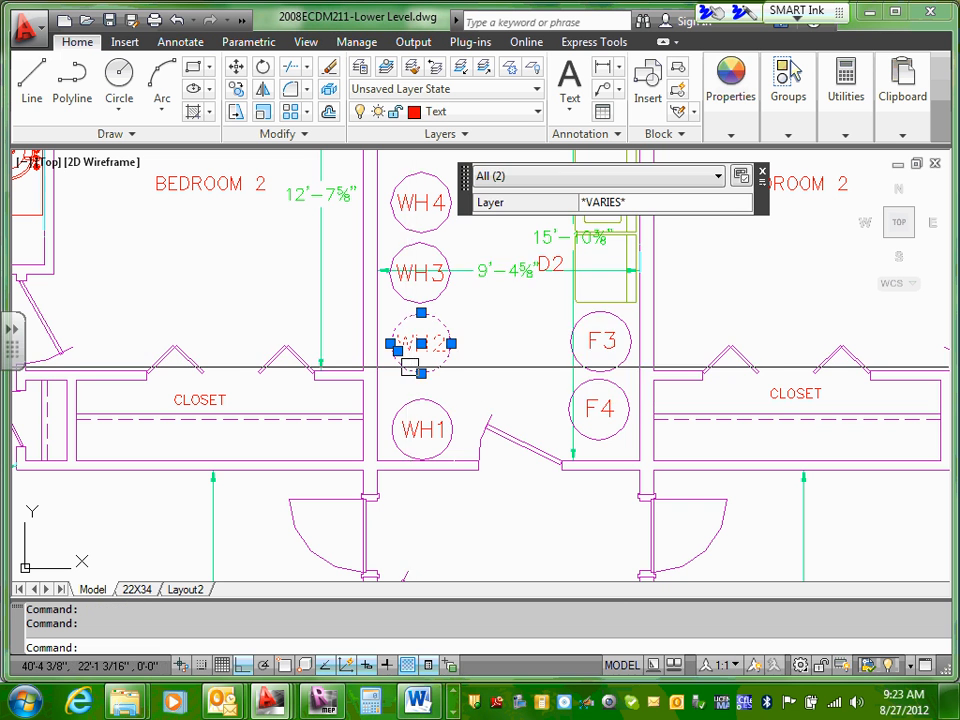
right_click(409, 366)
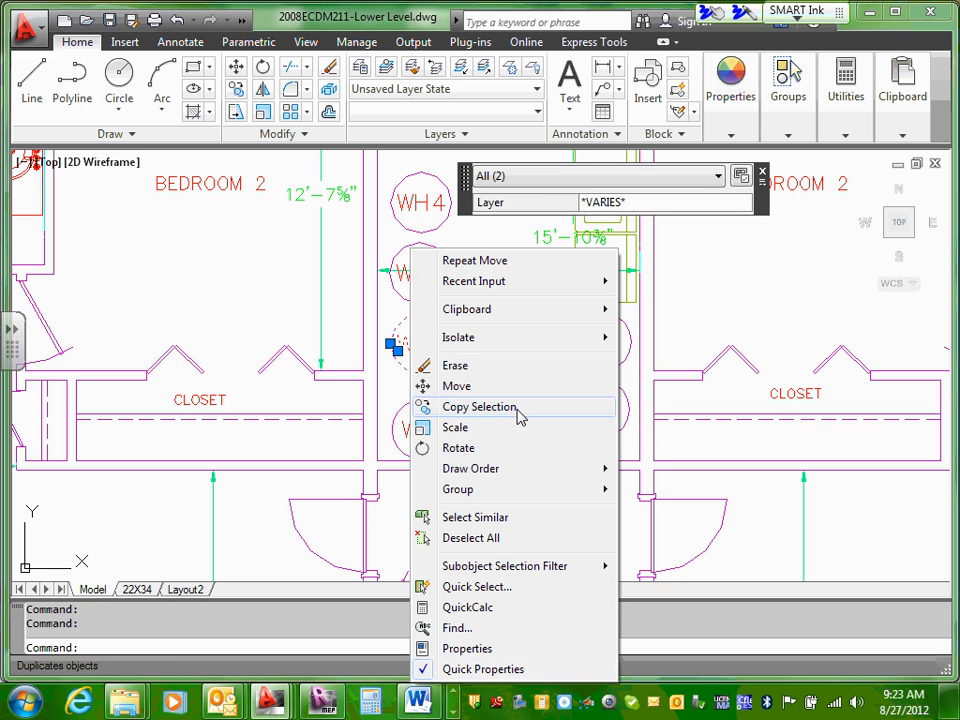
left_click(447, 386)
left_click(420, 386)
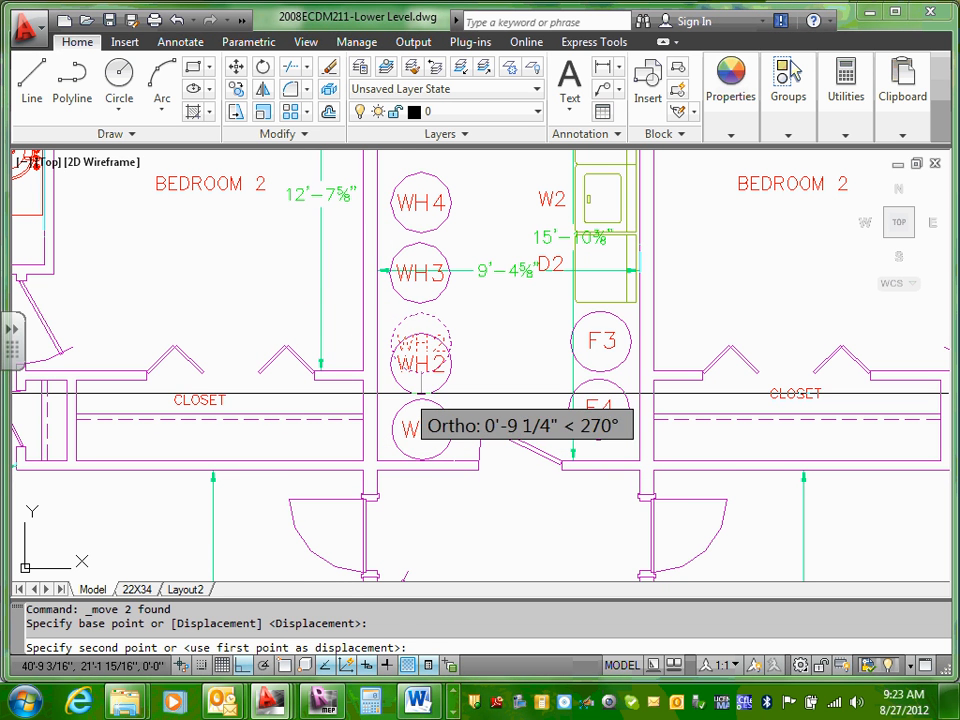
left_click(420, 396)
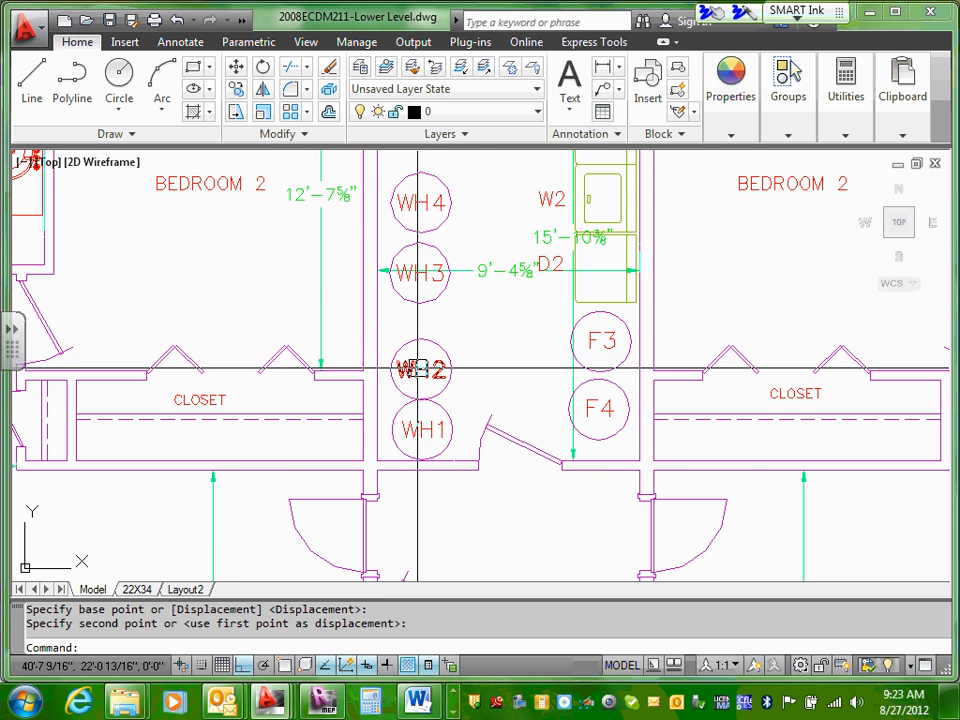
Step: Move the WH3 circle and its label straight down until the circle touches the top of WH2
scroll(420, 330, "up", 1)
scroll(421, 210, "down", 4)
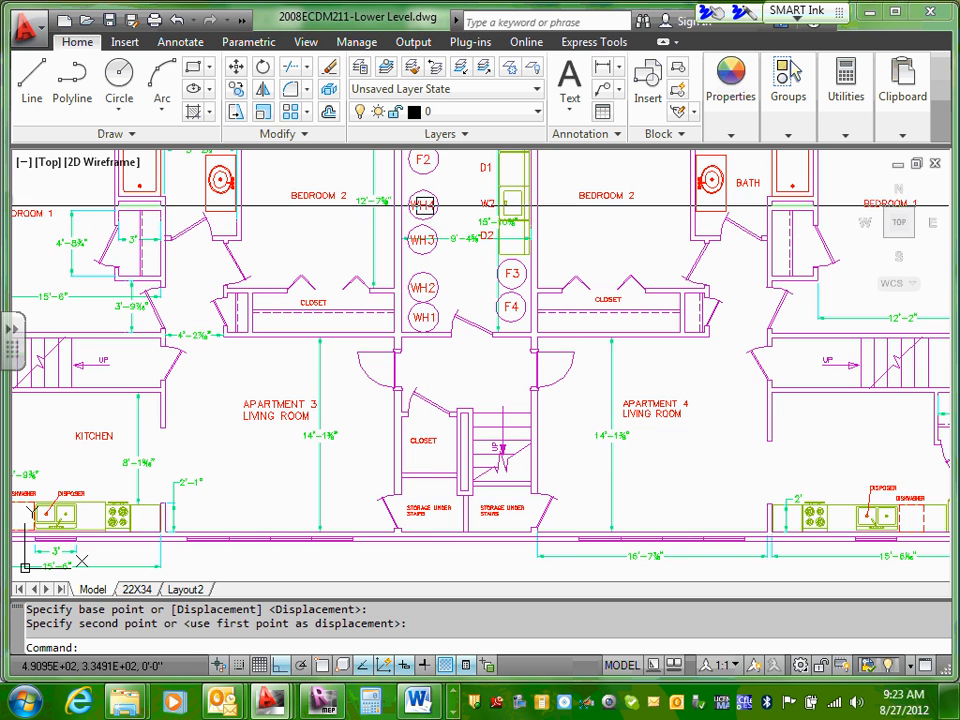
scroll(422, 210, "up", 3)
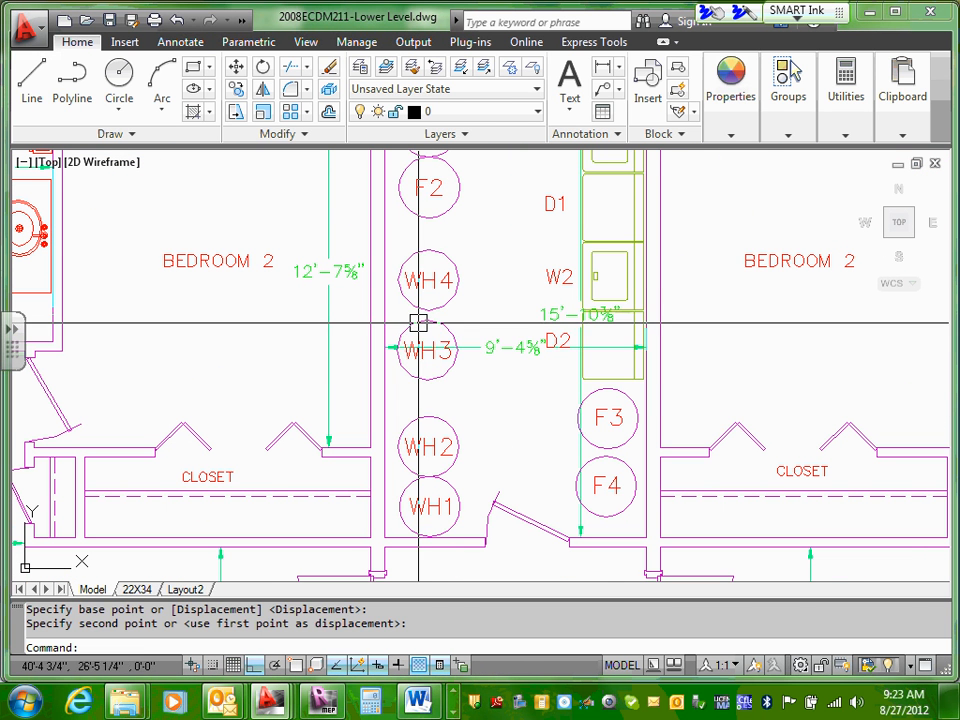
left_click(418, 323)
left_click(410, 348)
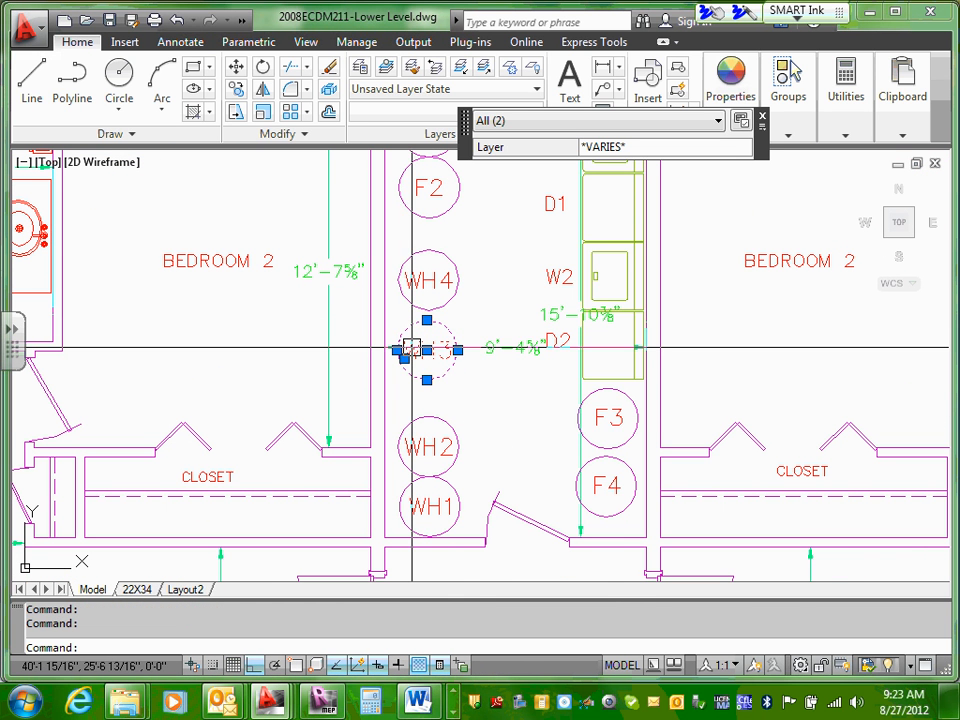
right_click(410, 348)
mouse_move(475, 340)
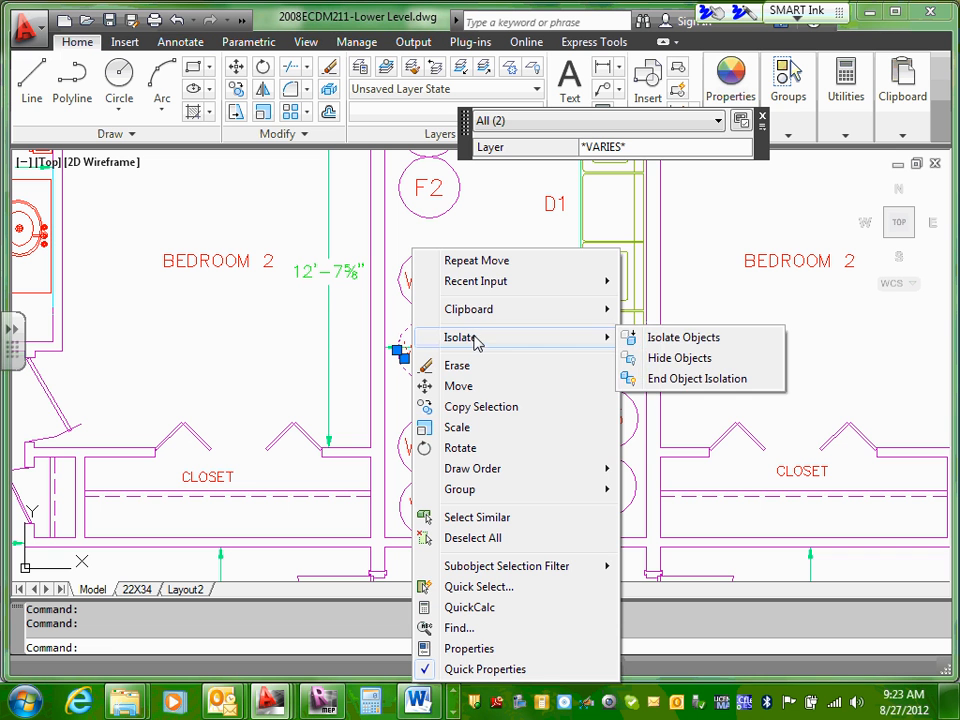
left_click(458, 386)
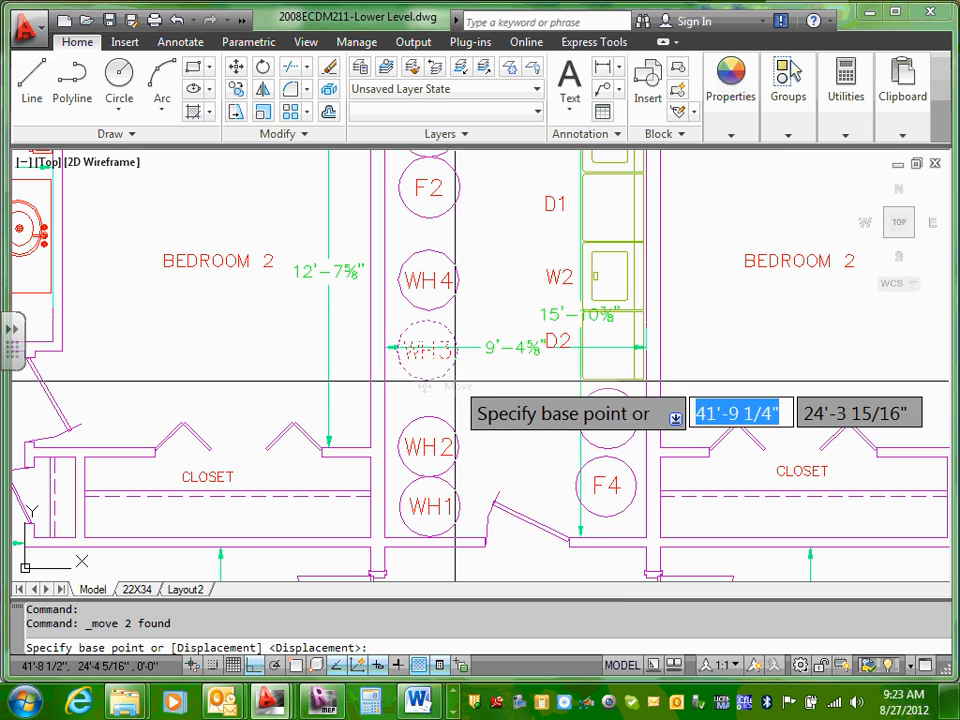
left_click(427, 379)
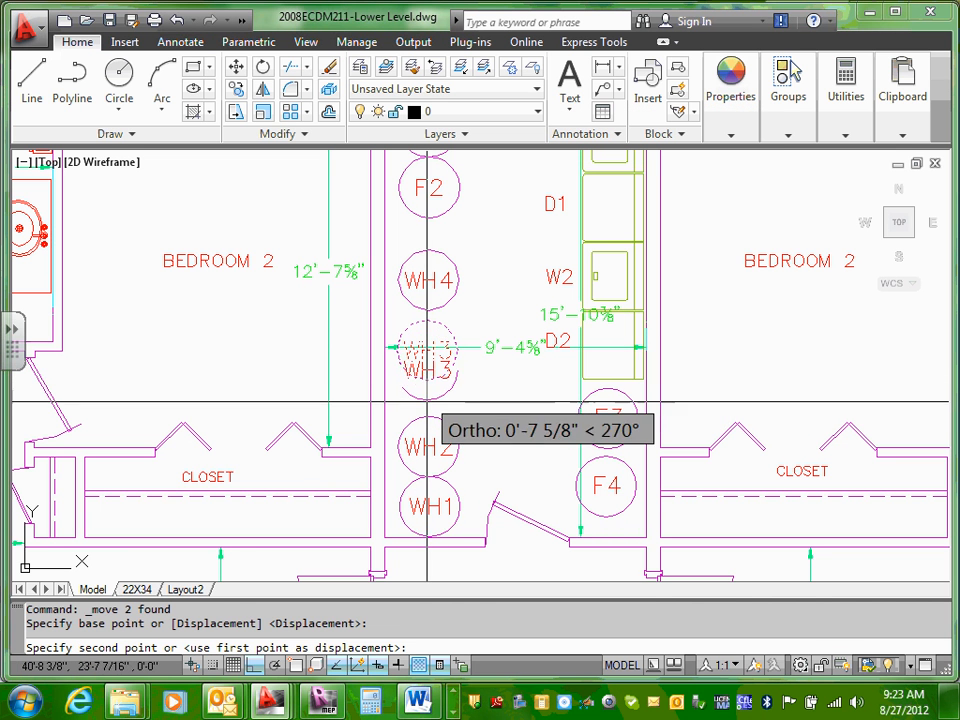
left_click(427, 416)
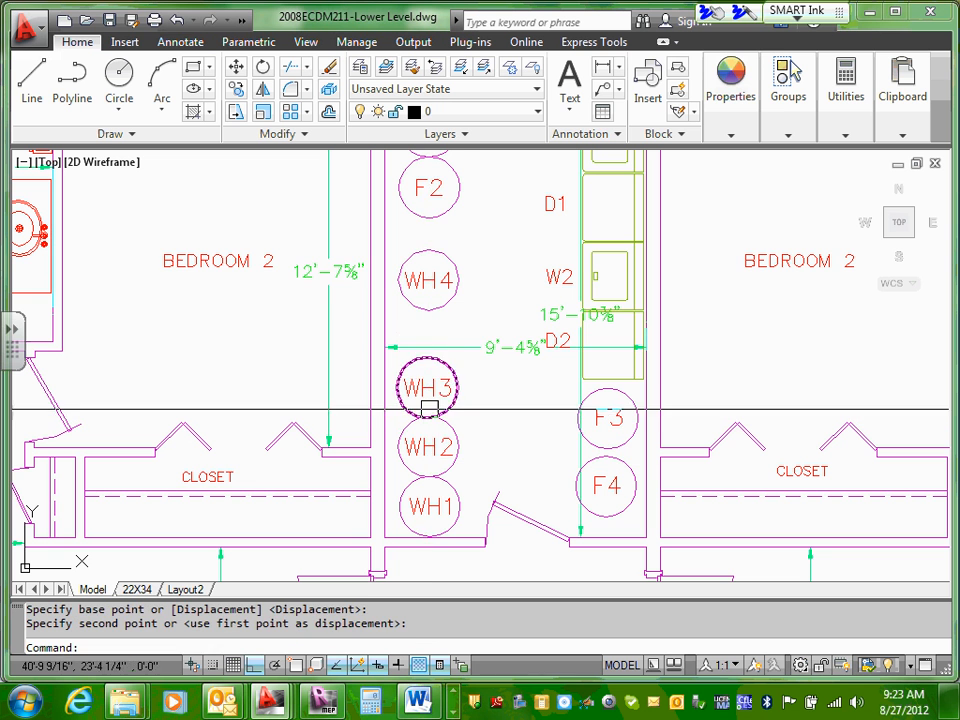
Step: Move the WH4 circle and its label straight down onto the top of WH3
left_click(428, 270)
left_click(428, 252)
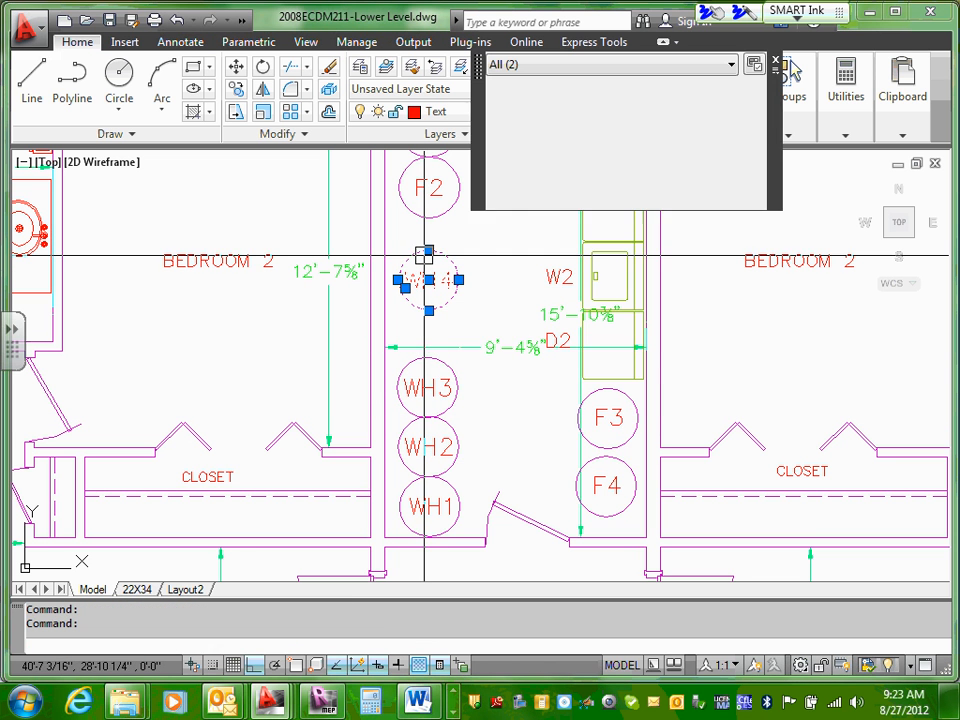
right_click(427, 250)
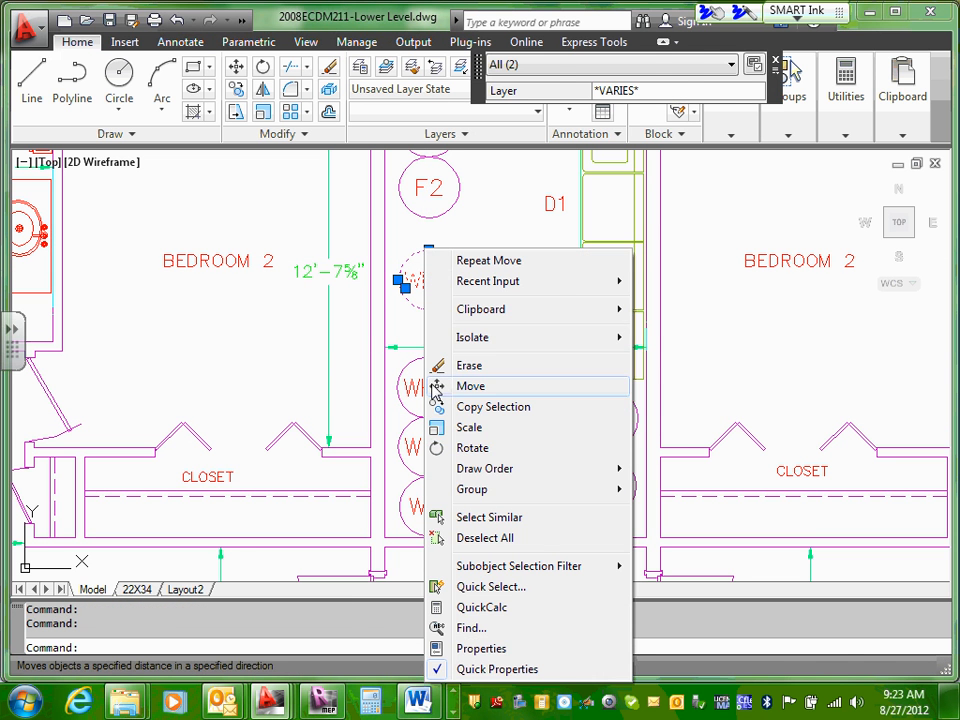
left_click(470, 386)
left_click(429, 310)
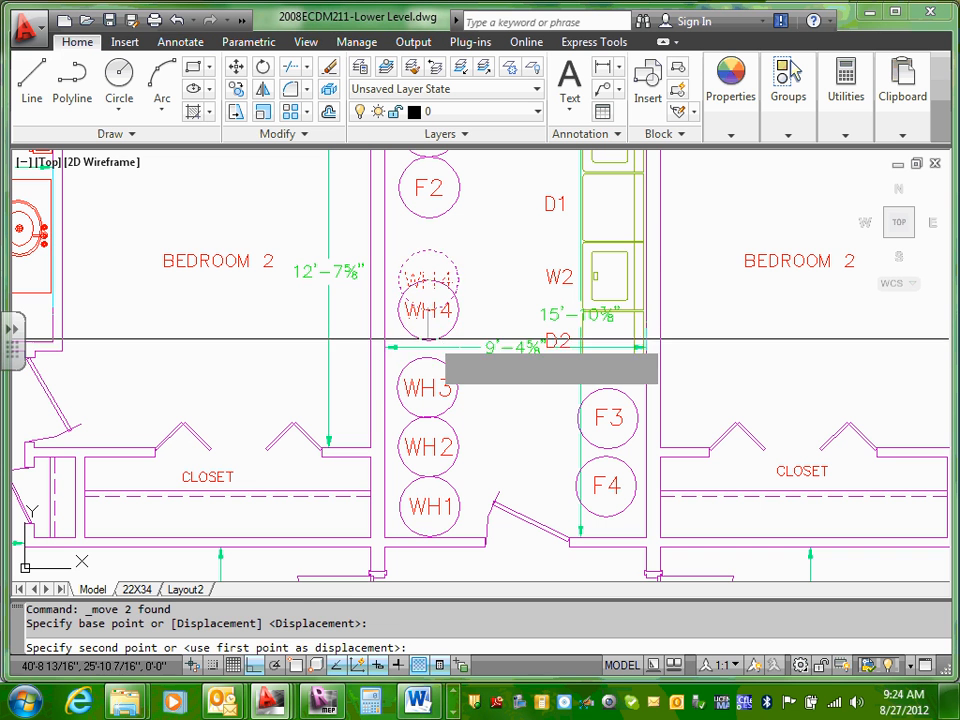
left_click(429, 352)
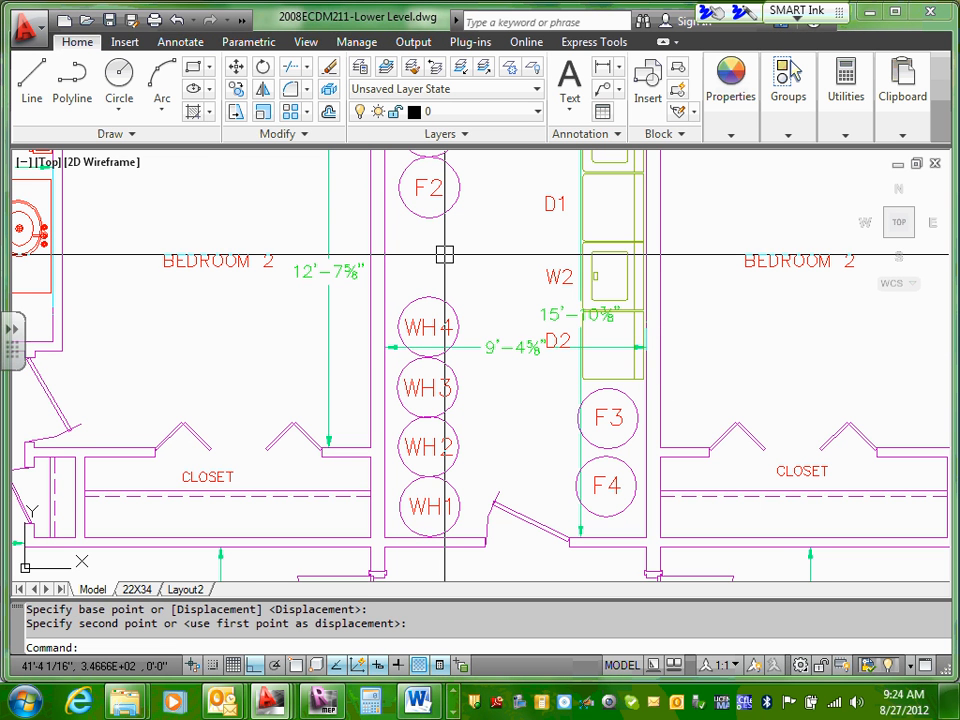
Step: Copy the WH4 circle and its label to the clipboard and paste the copy directly above WH4, below F2
middle_click_drag(444, 257, 448, 275)
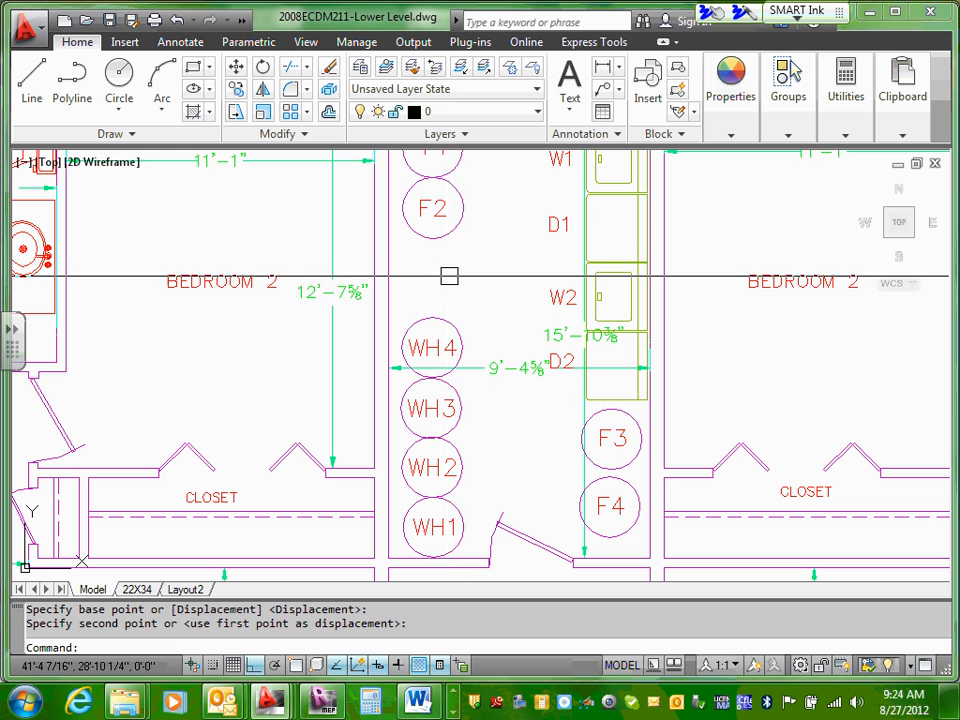
left_click(440, 330)
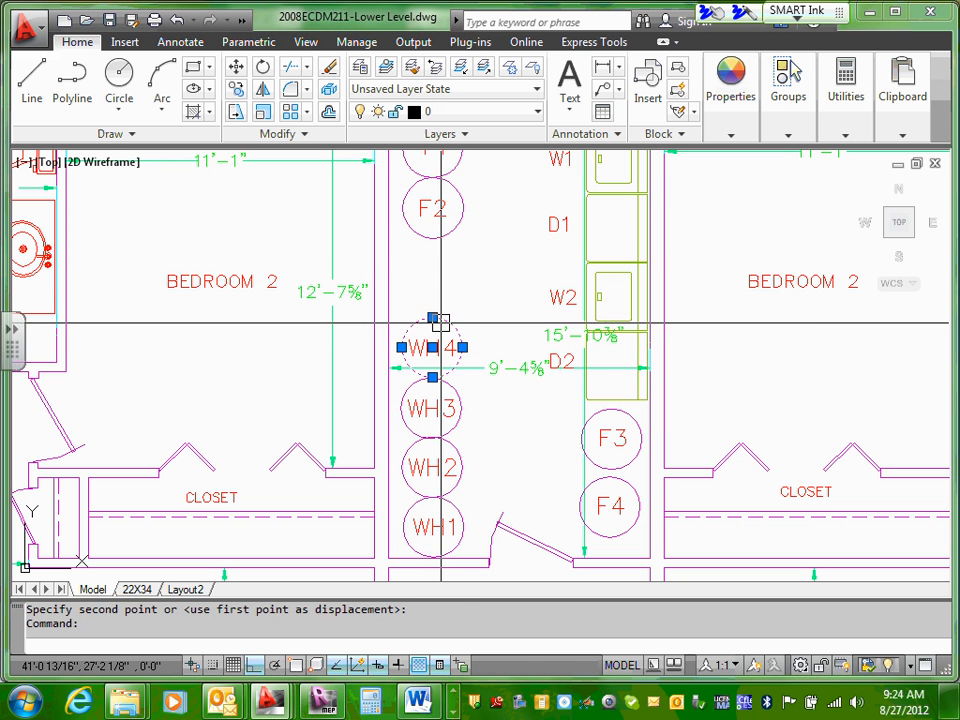
left_click(422, 345)
right_click(426, 350)
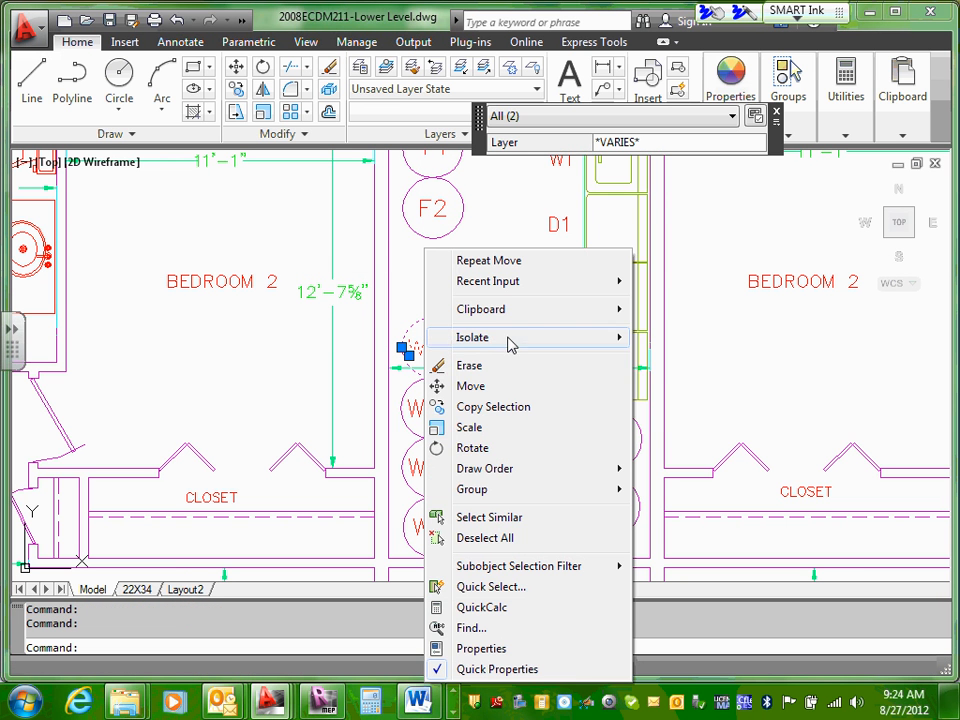
mouse_move(535, 320)
left_click(688, 333)
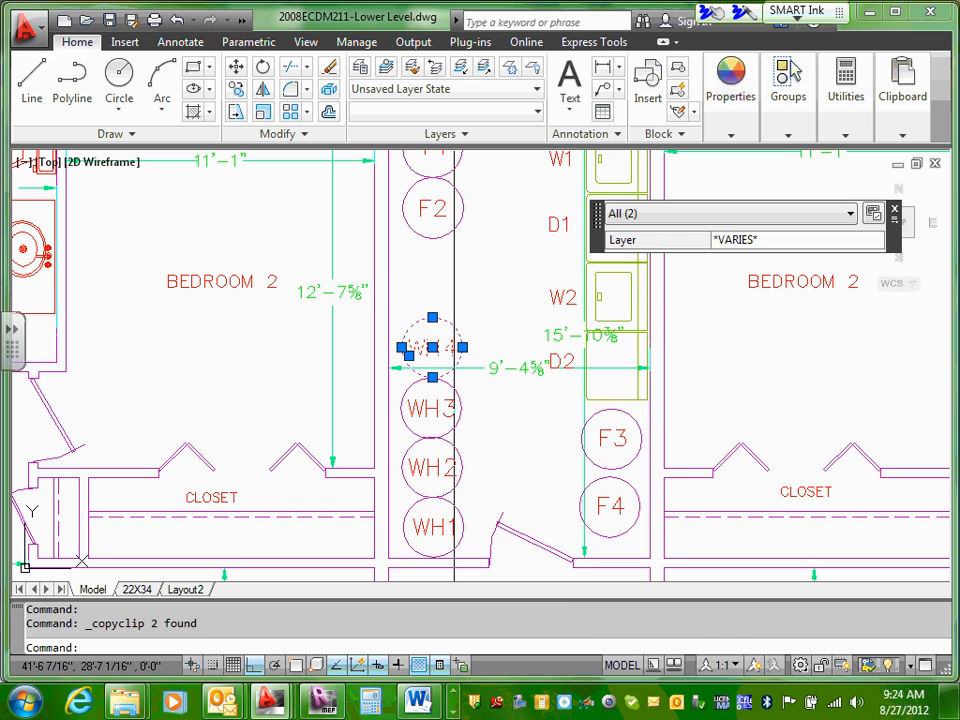
right_click(449, 275)
mouse_move(531, 318)
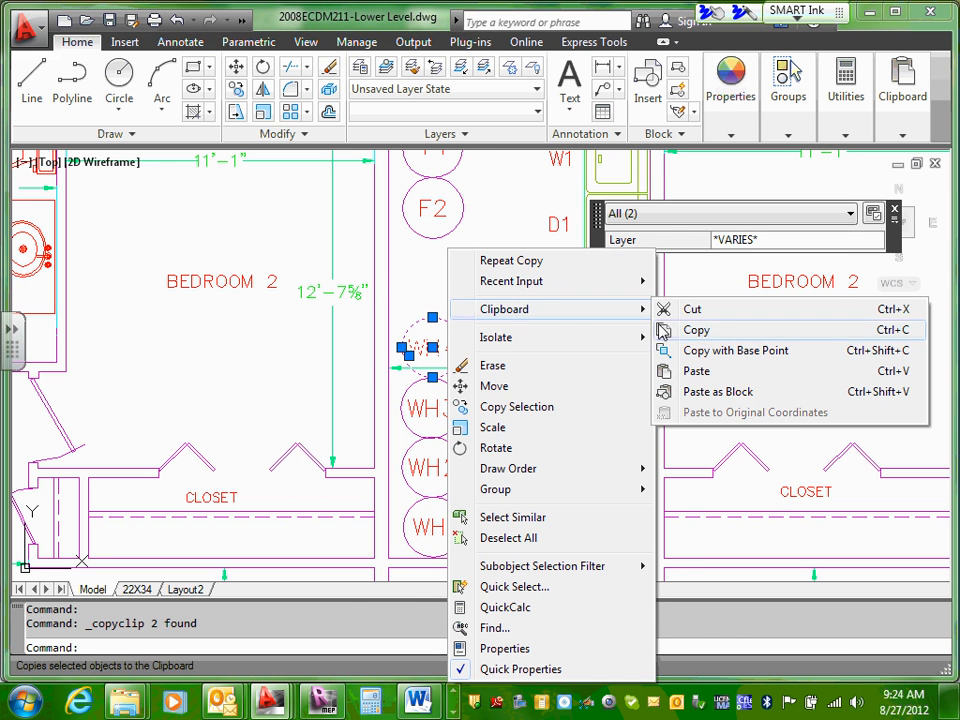
left_click(700, 371)
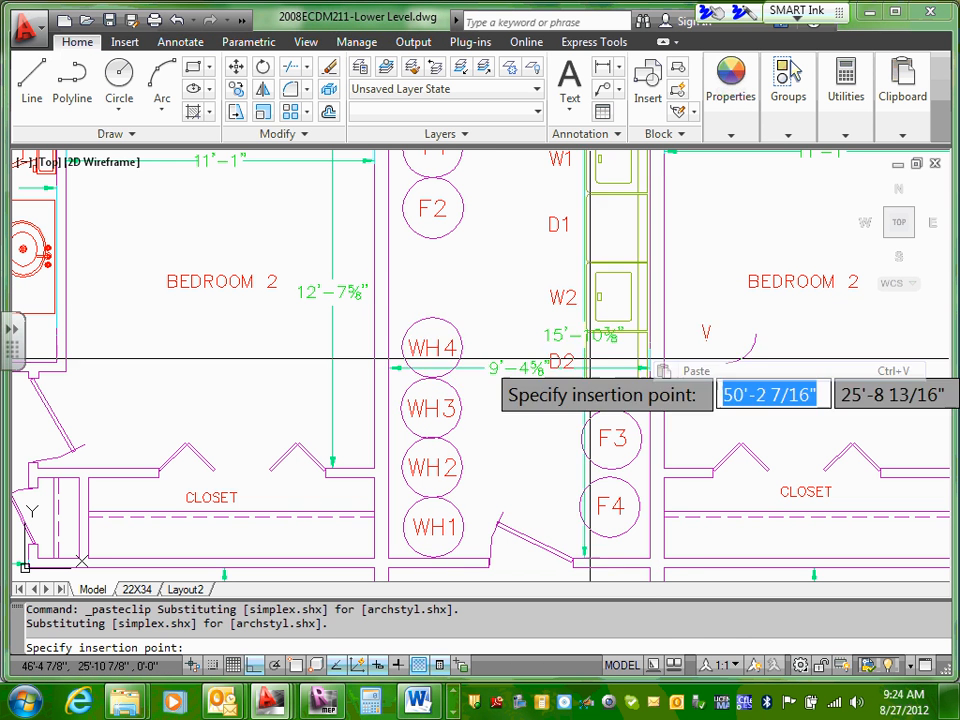
left_click(400, 311)
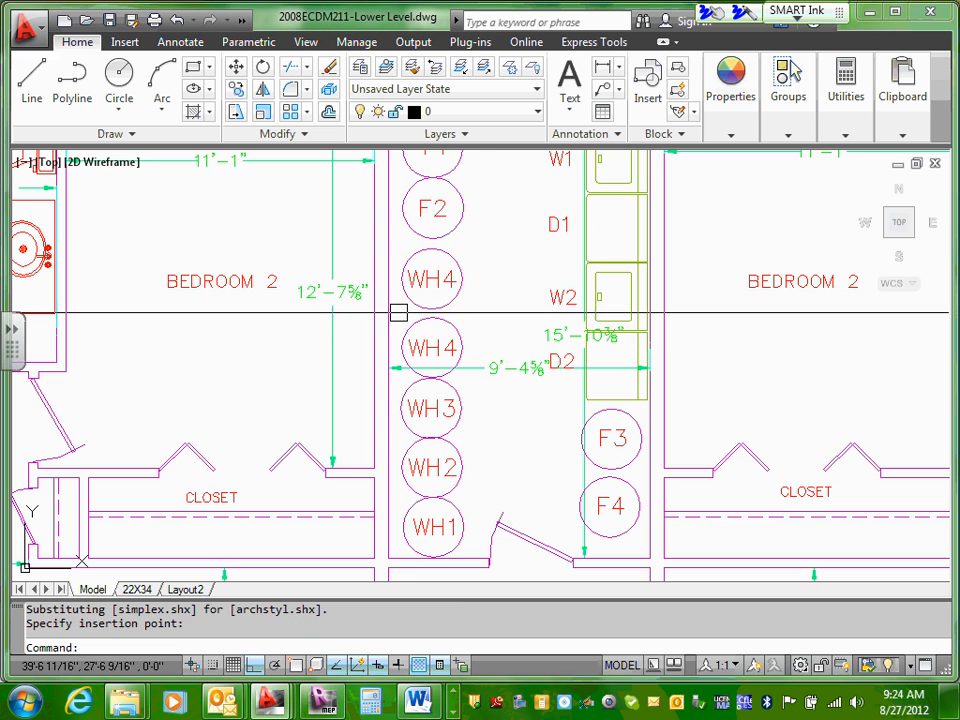
Step: Change the label of the pasted water heater circle below F2 to WH5
double_click(428, 280)
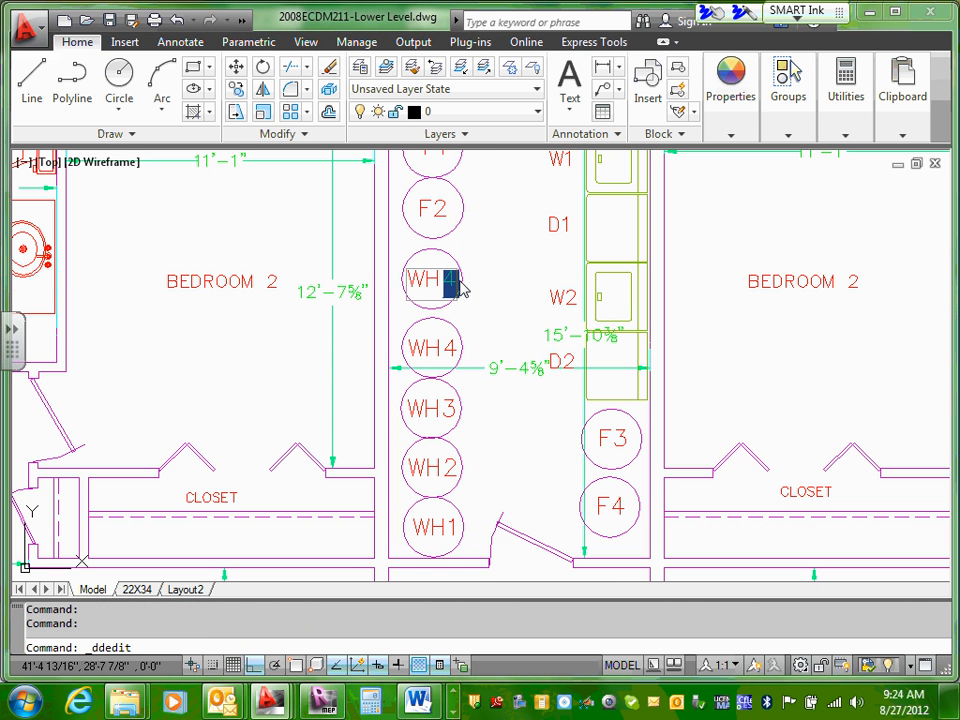
key("Return")
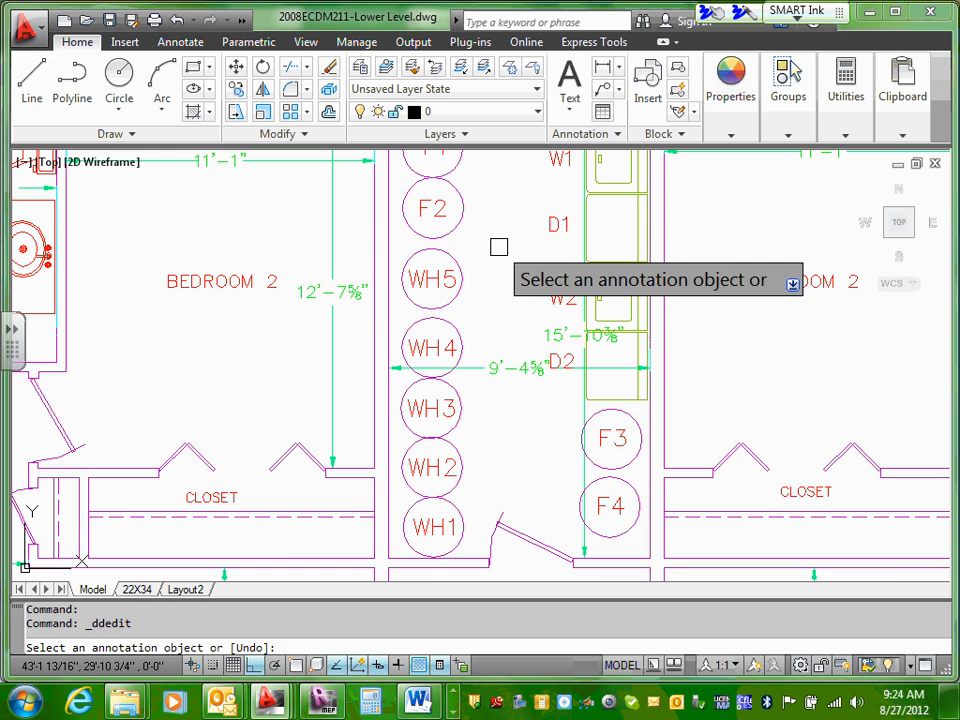
key("Escape")
scroll(499, 247, "down", 3)
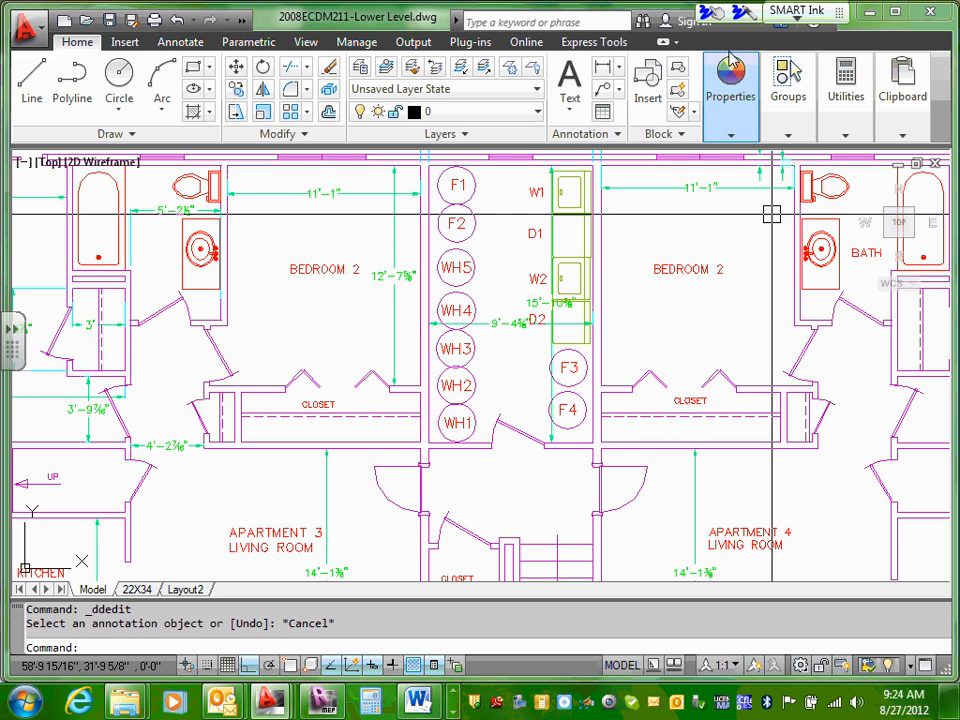
scroll(466, 210, "up", 4)
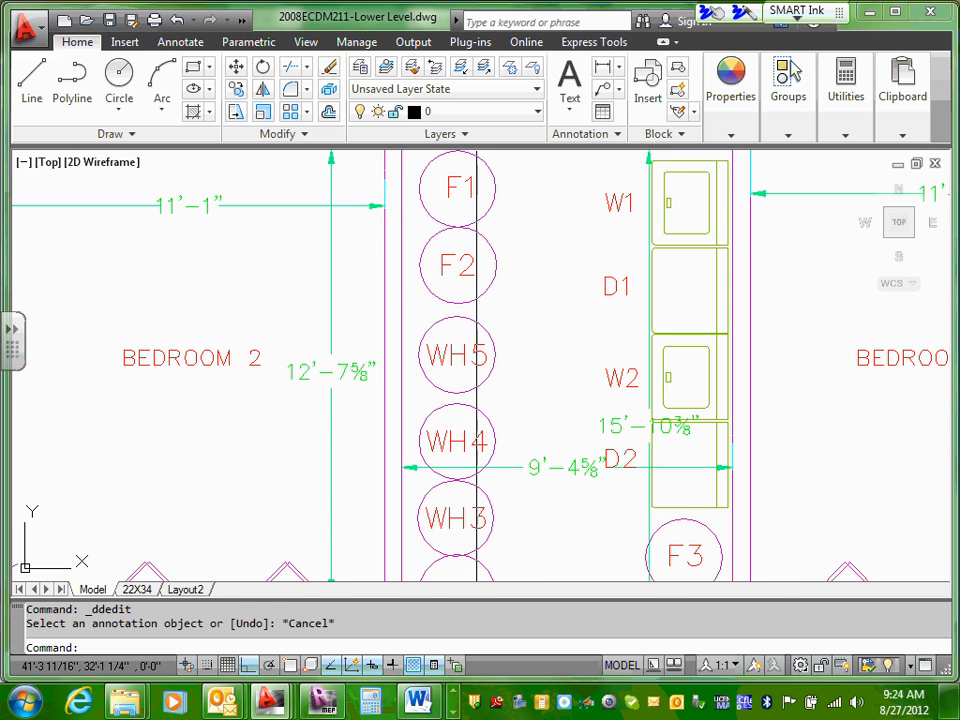
left_click(479, 235)
key("Escape")
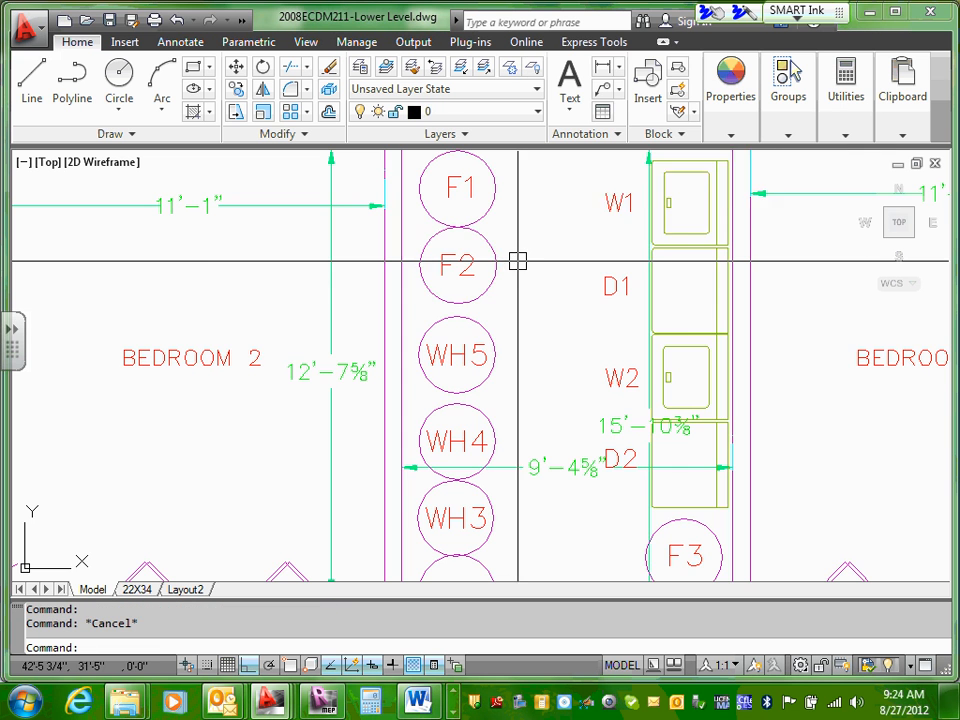
key("Escape")
scroll(516, 259, "down", 7)
scroll(519, 260, "up", 2)
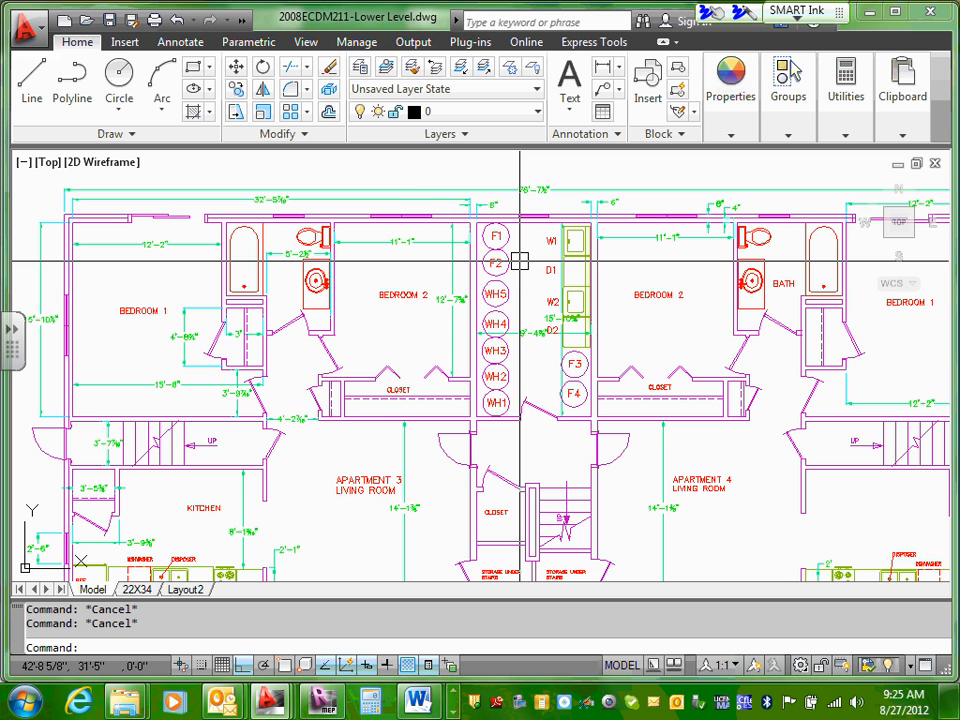
Step: Save the 2008ECDM211-Lower Level.dwg XRef drawing and close it
left_click(73, 200)
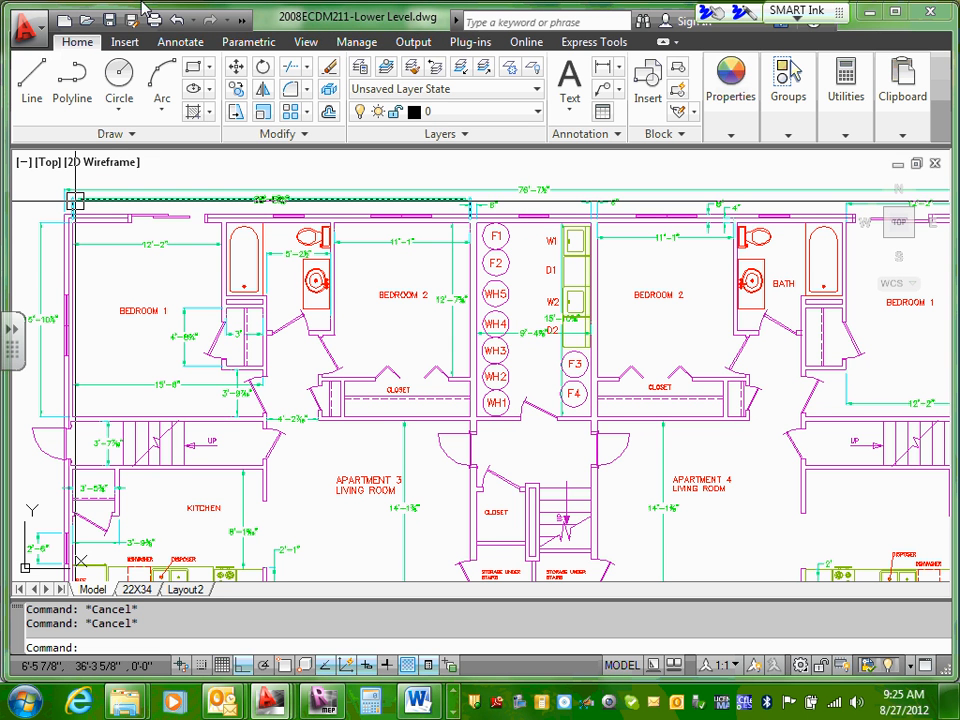
left_click(109, 23)
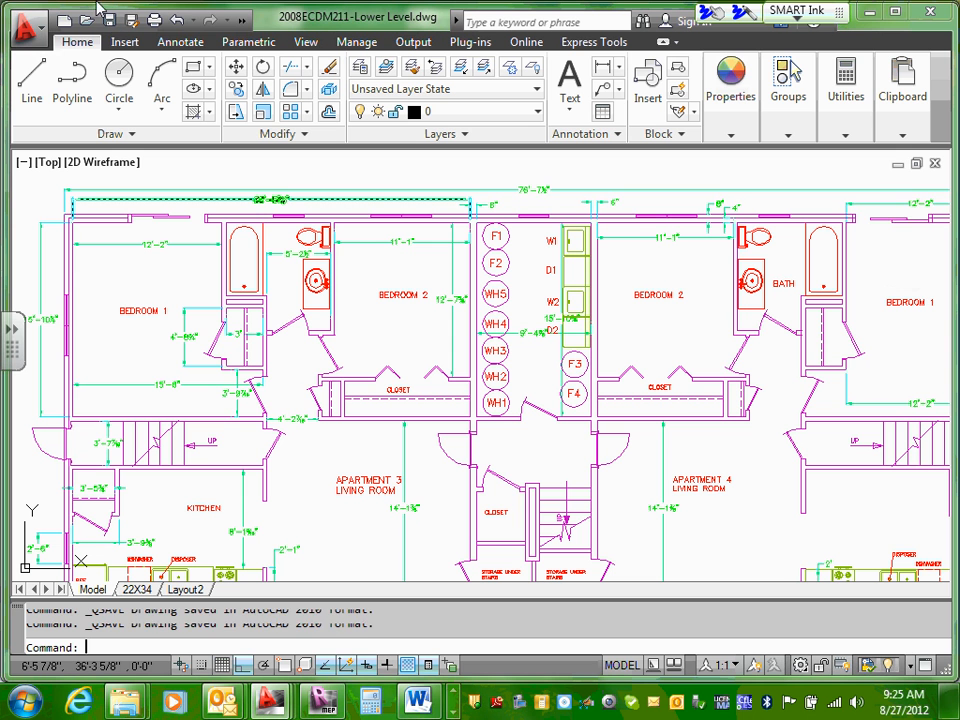
key("ctrl+s")
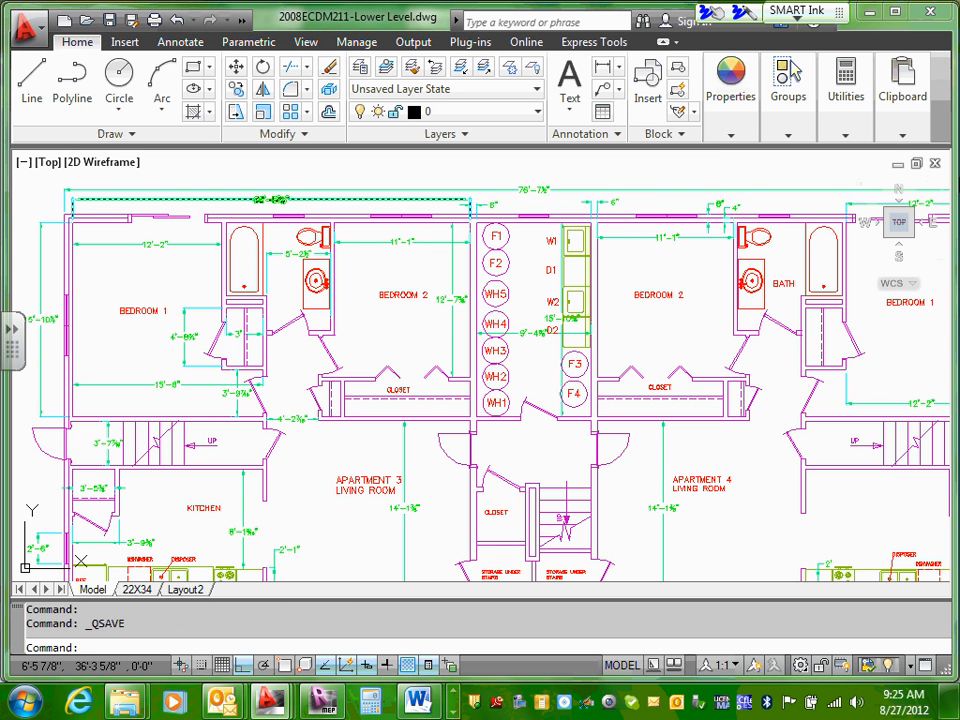
left_click(935, 164)
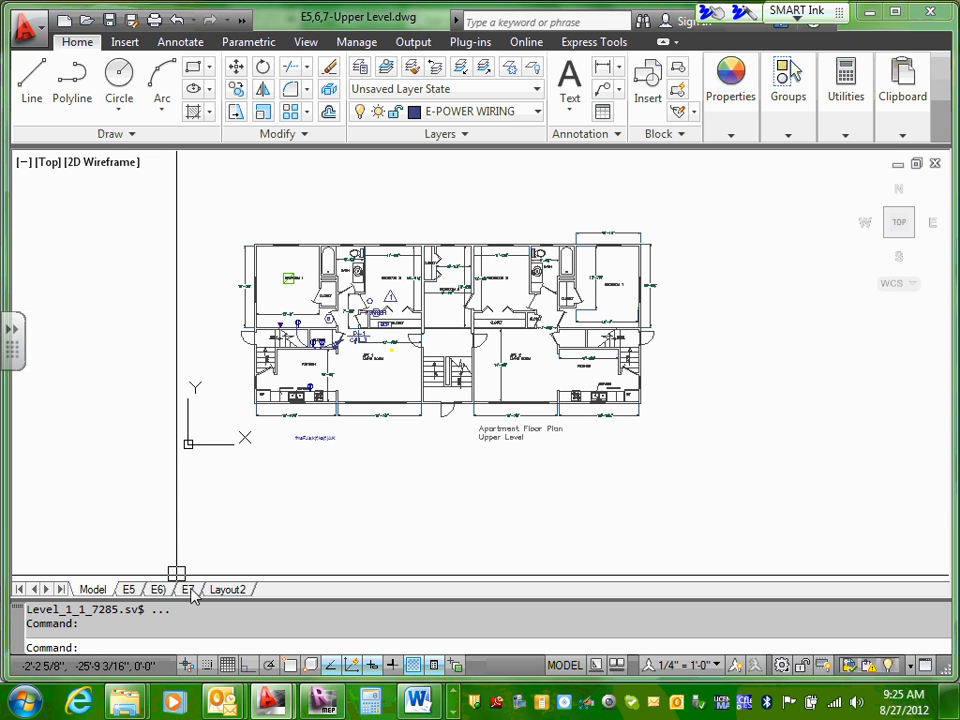
Step: Minimize the E5,6,7-Upper Level drawing and maximize the E8,9,10-Lower Level drawing
mouse_move(903, 100)
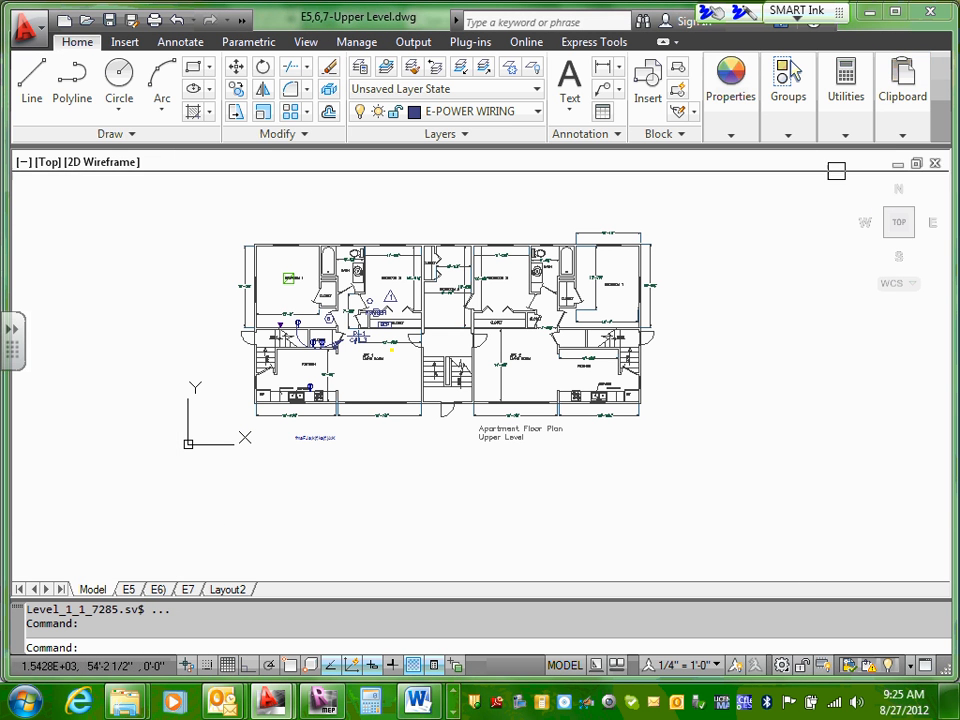
key("Escape")
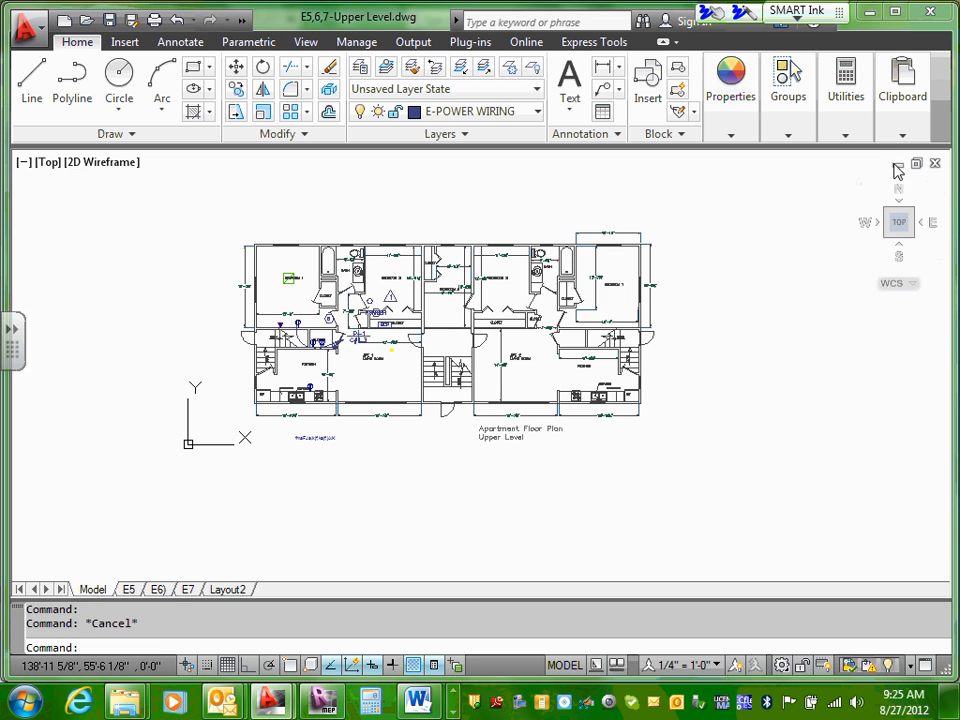
left_click(898, 163)
left_click(263, 584)
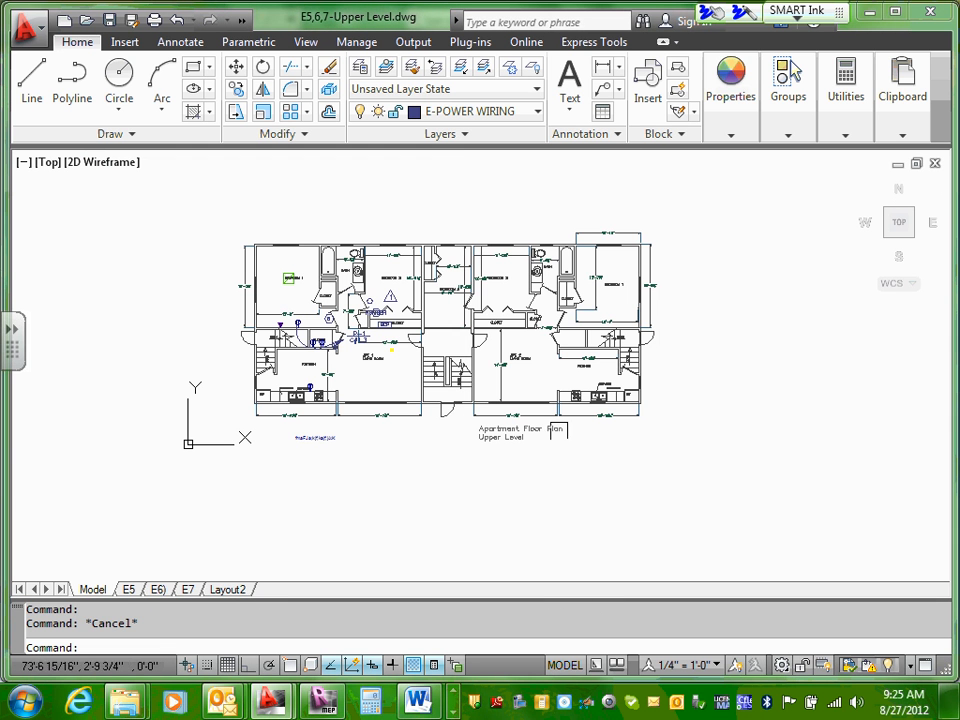
left_click(898, 164)
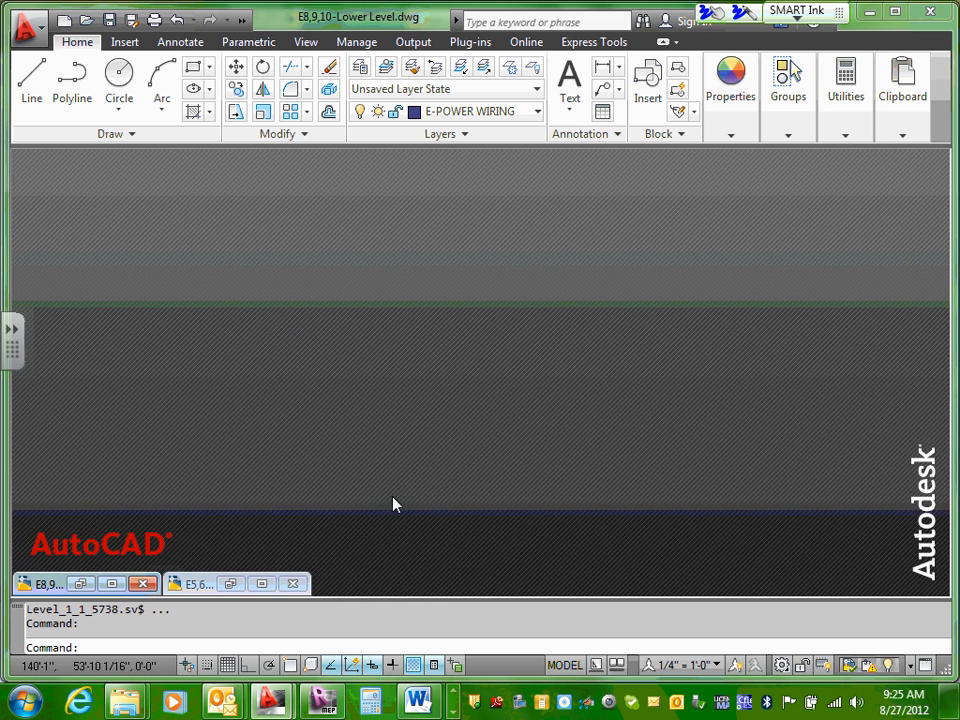
left_click(263, 586)
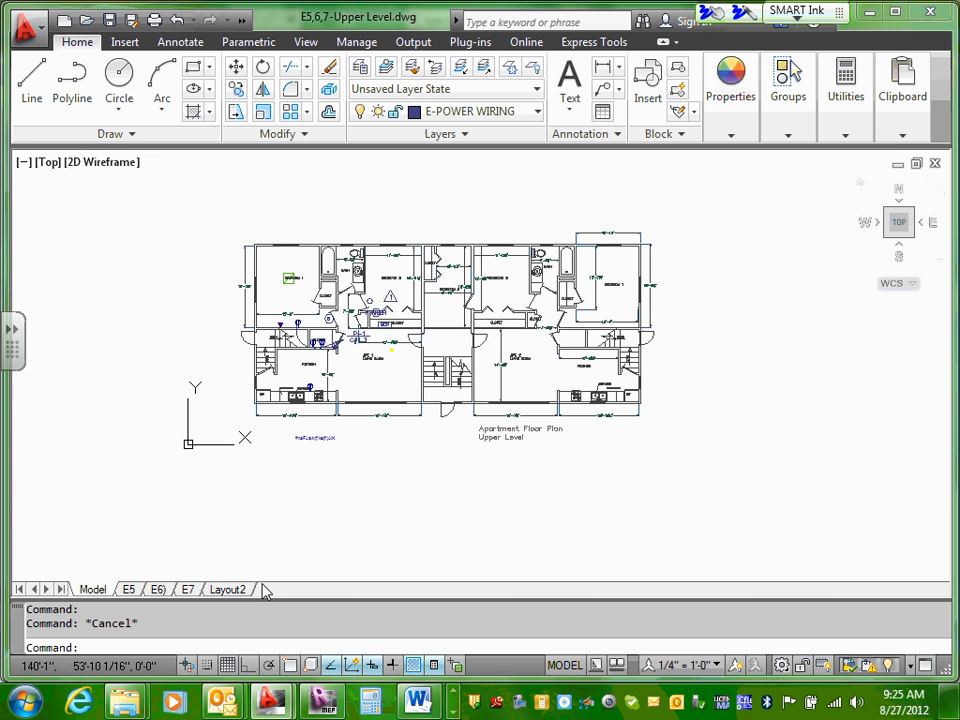
left_click(898, 163)
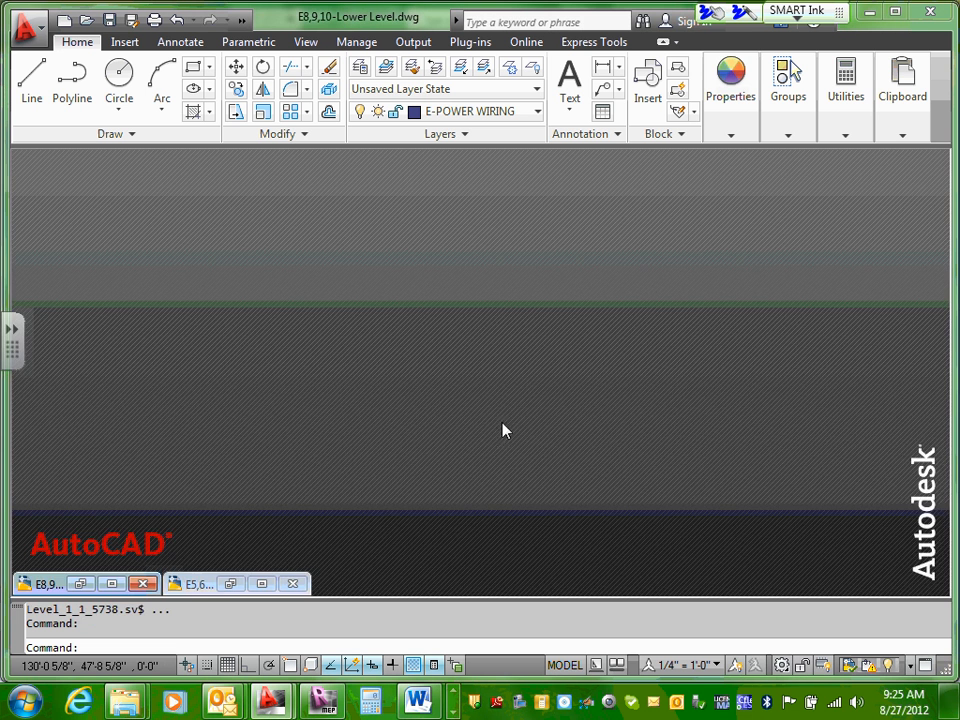
left_click(113, 584)
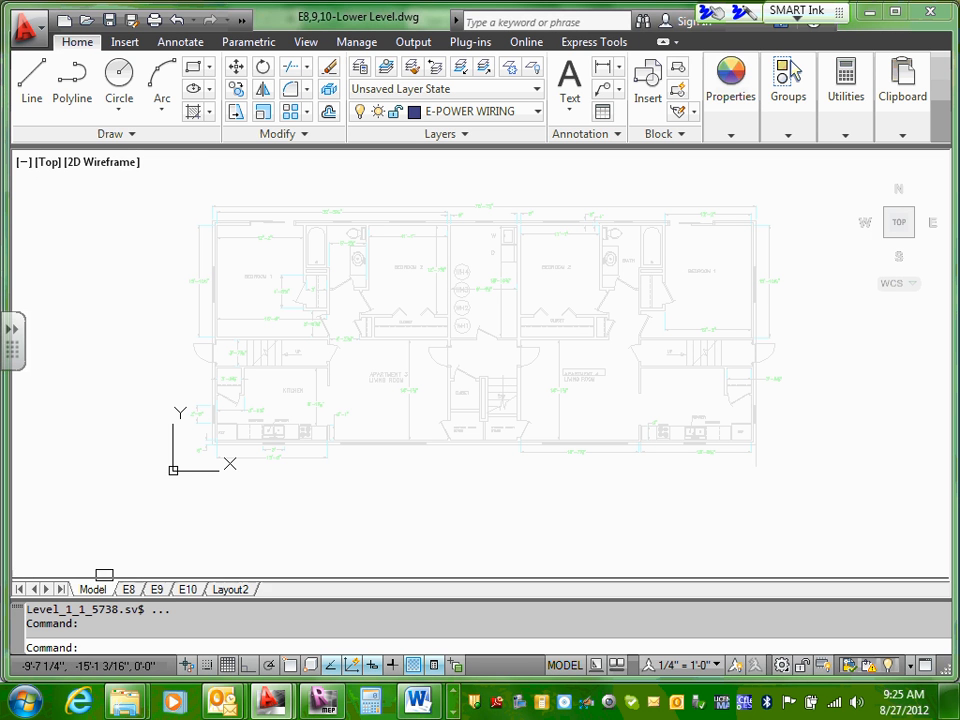
Step: Check the E8 layout, then return to model space and inspect the utility room in the lower level XRef
left_click(125, 588)
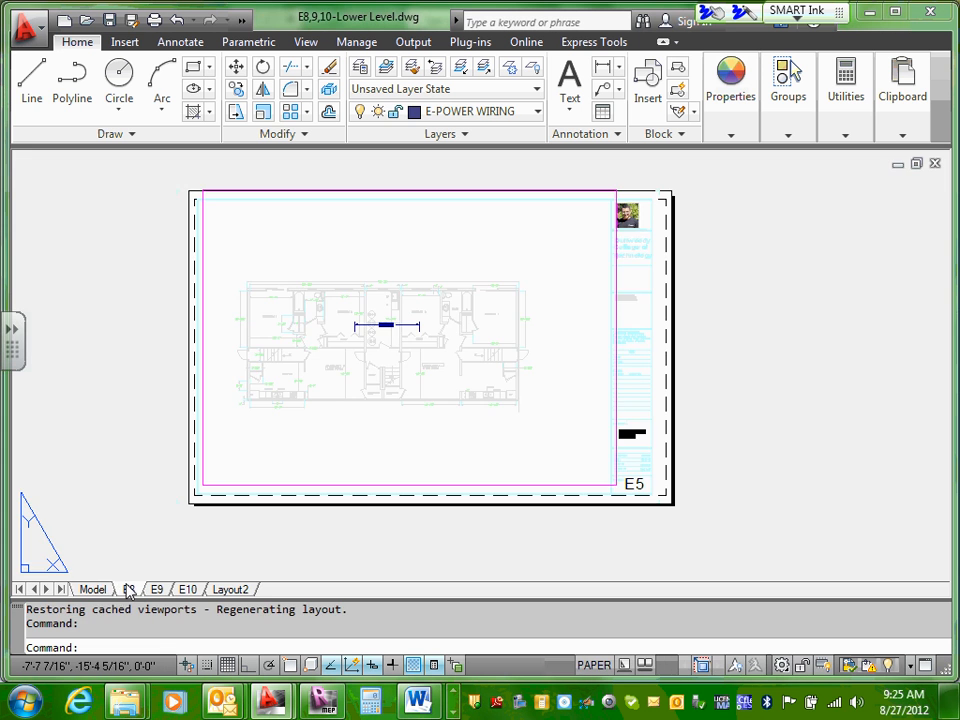
left_click(100, 589)
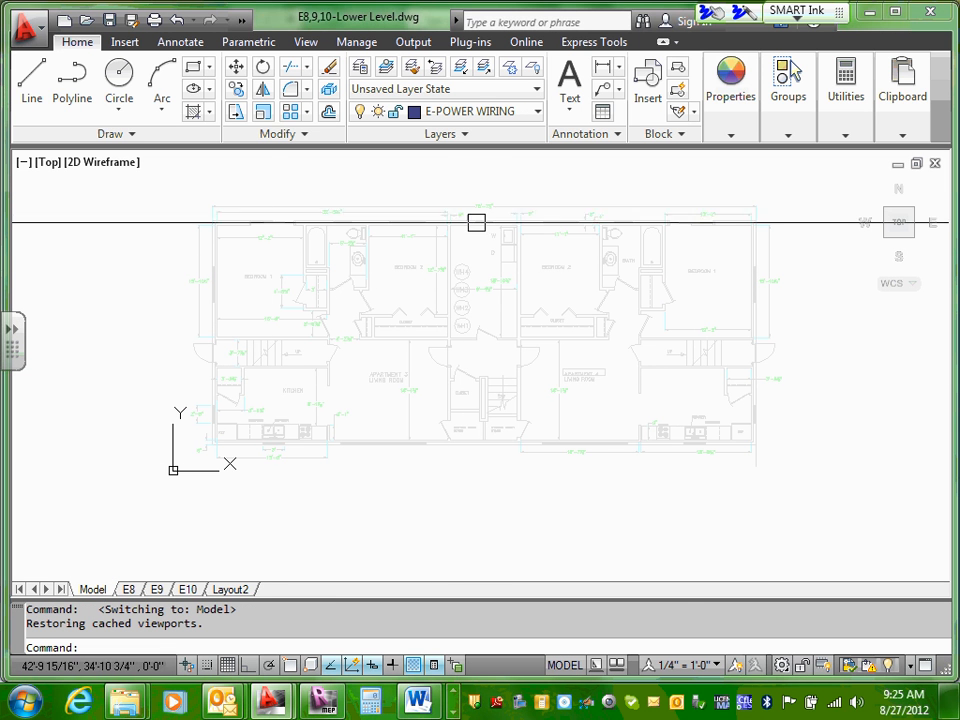
scroll(476, 228, "up", 2)
scroll(476, 234, "down", 4)
scroll(504, 268, "up", 2)
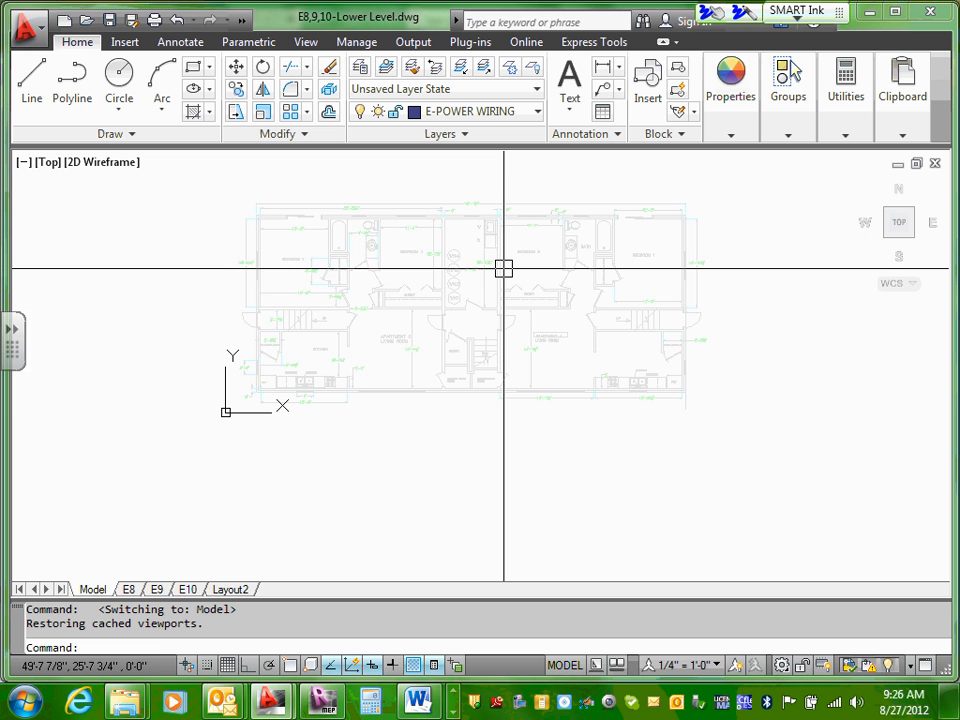
scroll(508, 268, "up", 1)
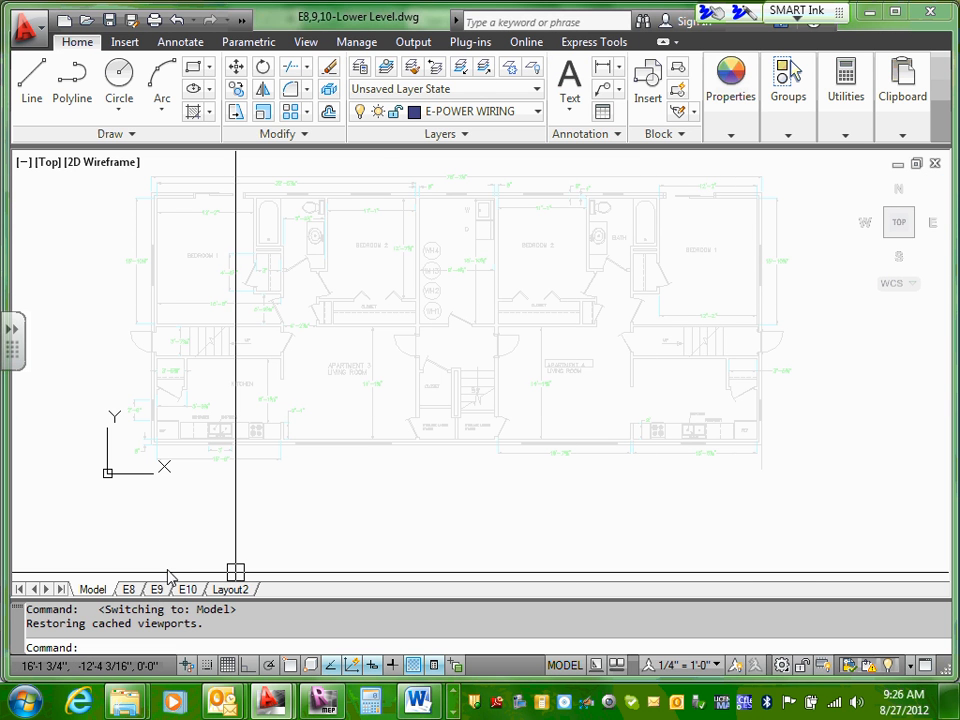
Step: Close E8,9,10-Lower Level.dwg and E5,6,7-Upper Level.dwg, saving the changes to both drawings
mouse_move(905, 122)
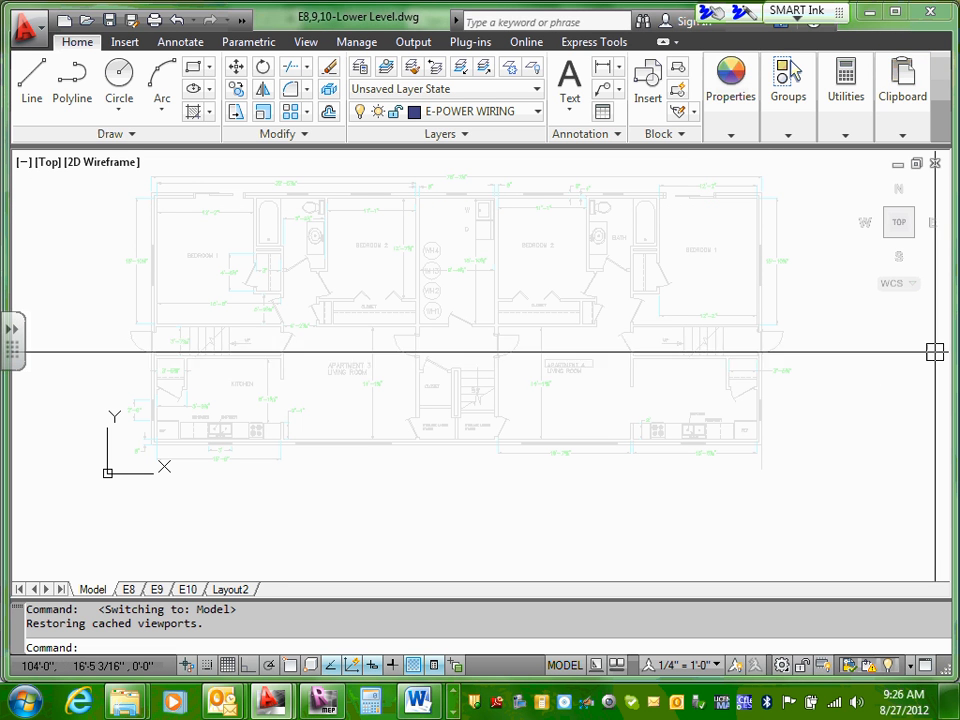
left_click(935, 163)
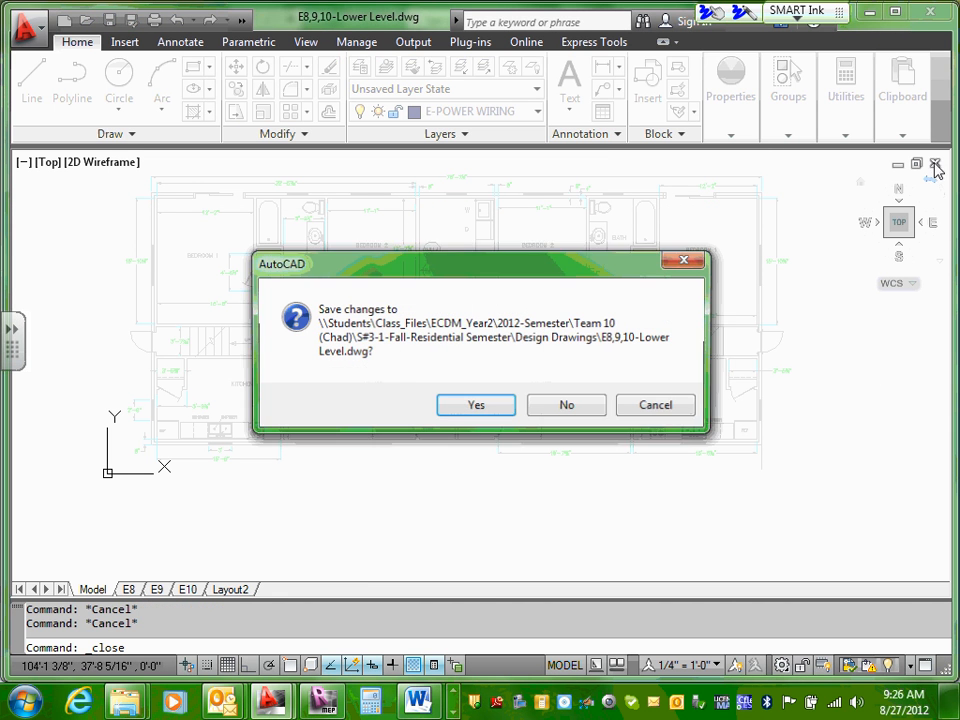
left_click(473, 410)
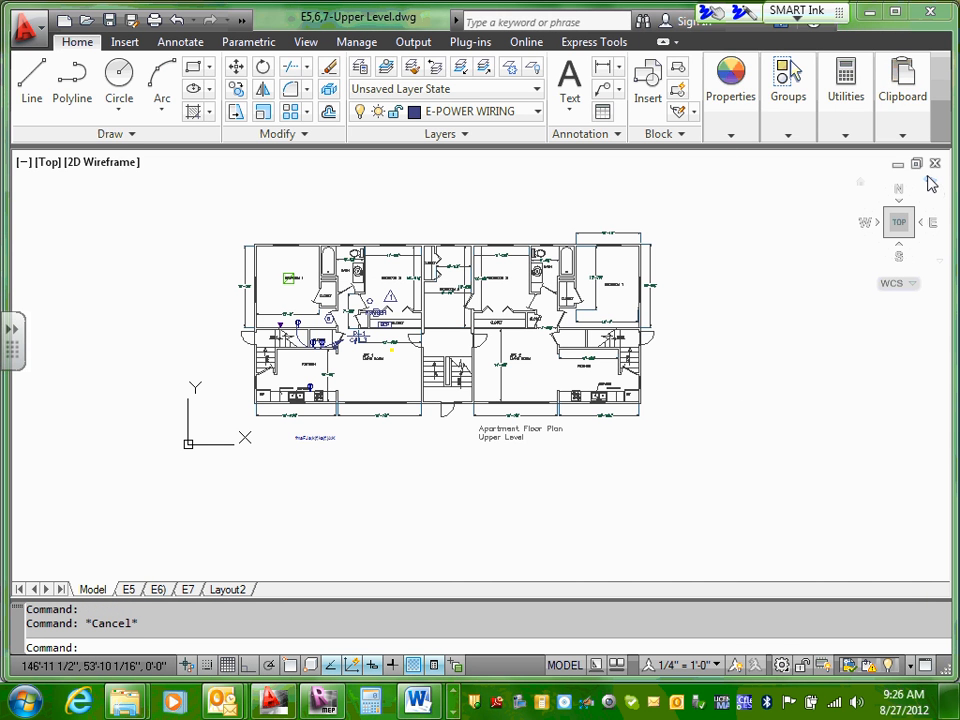
left_click(935, 163)
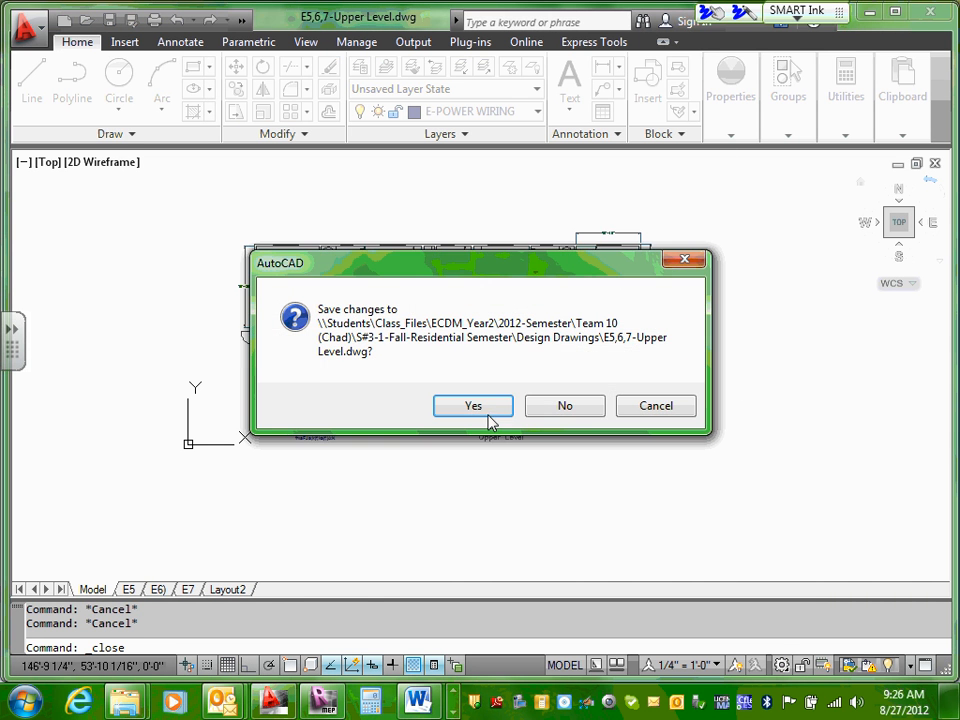
left_click(491, 410)
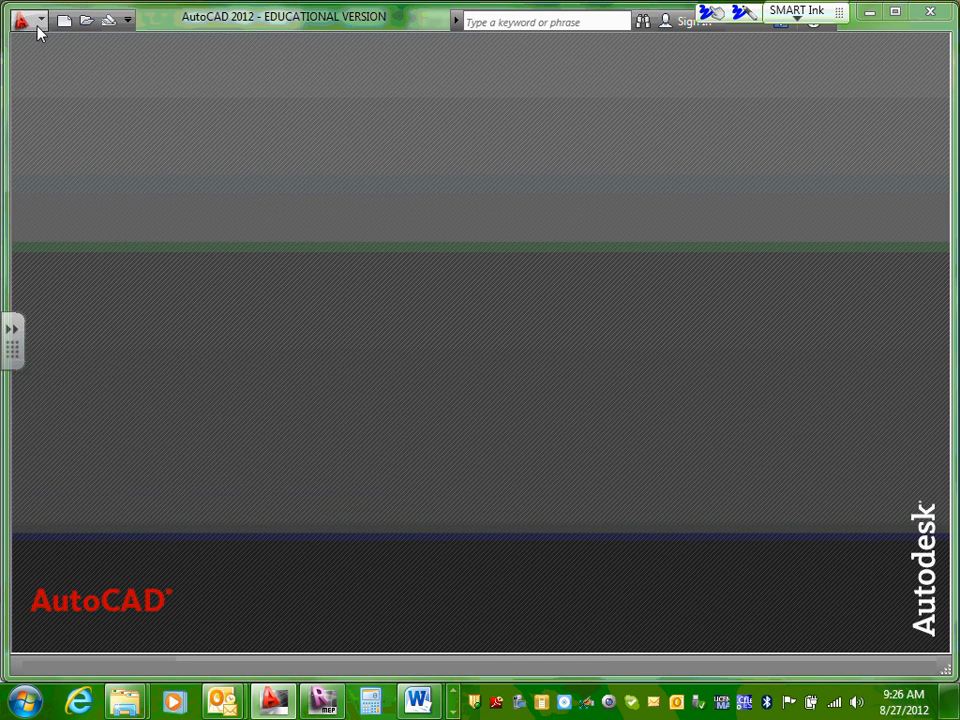
Step: Open E8,9,10-Lower Level.dwg from the Design Drawings folder, continuing past the educational plot stamp warning
left_click(38, 28)
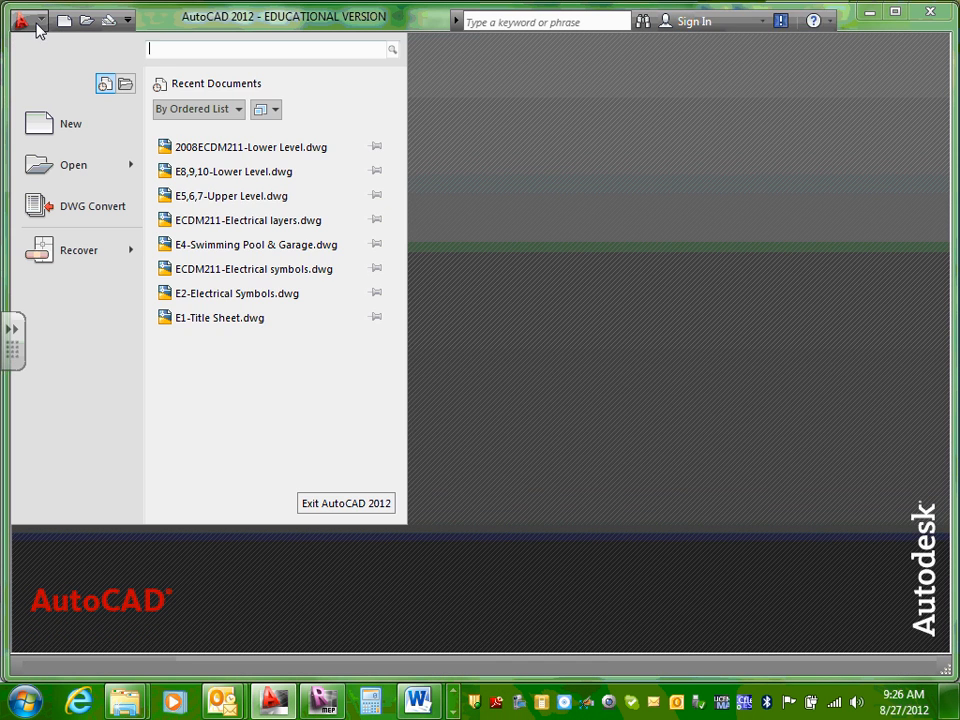
mouse_move(80, 172)
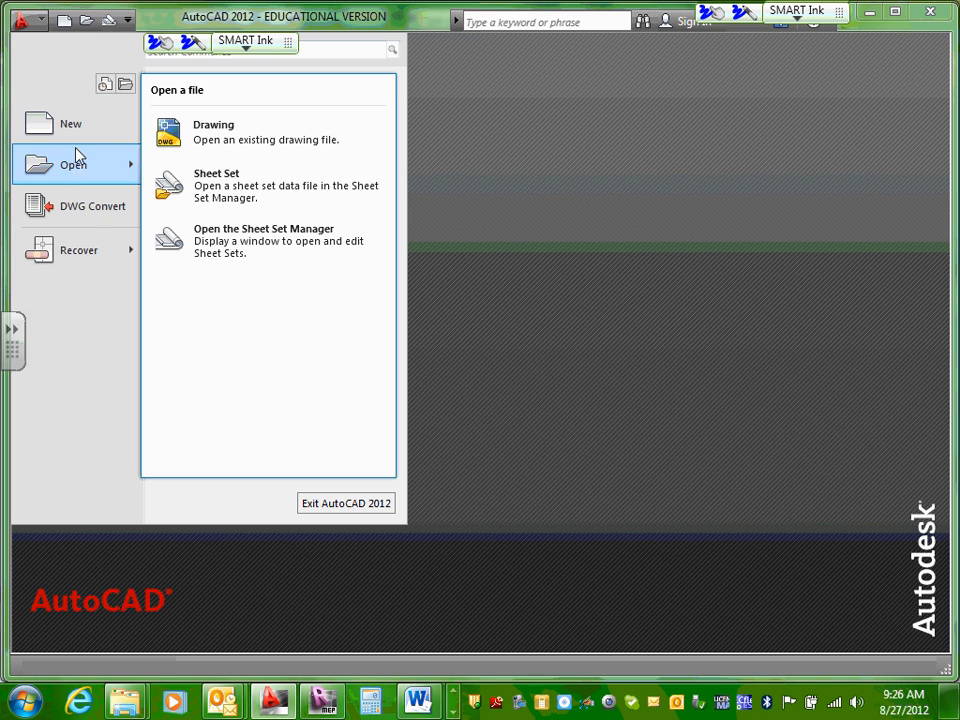
left_click(279, 154)
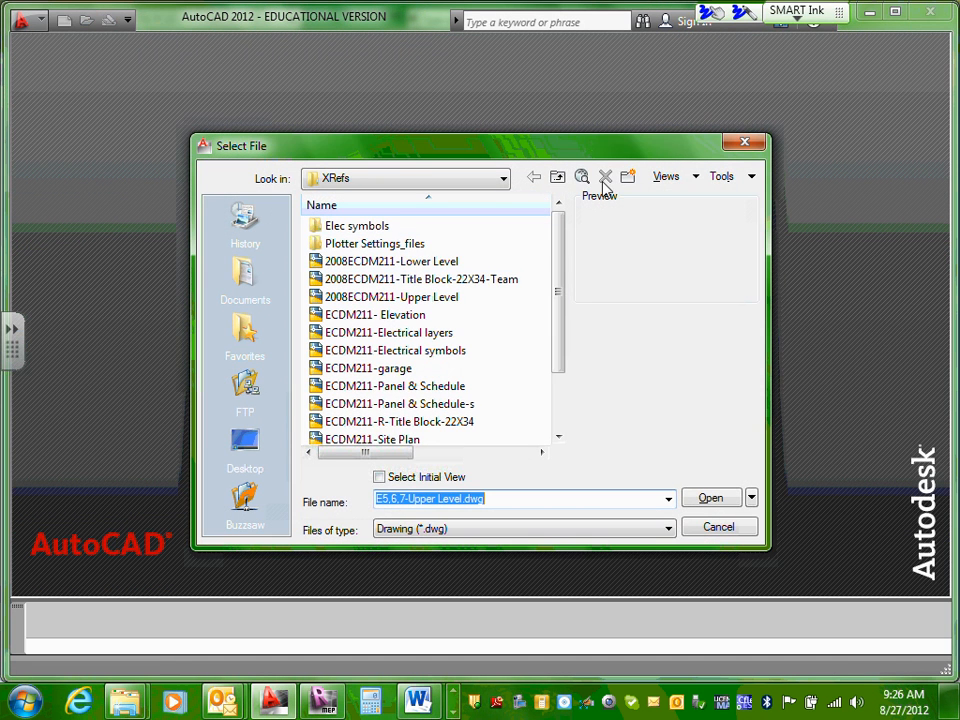
left_click(557, 179)
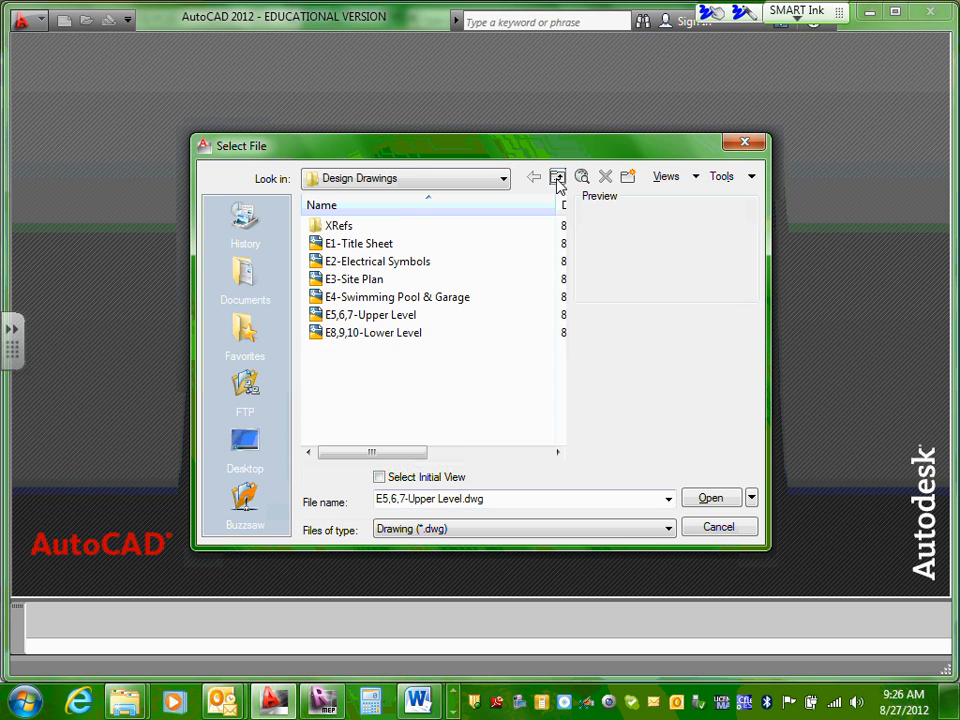
left_click(380, 335)
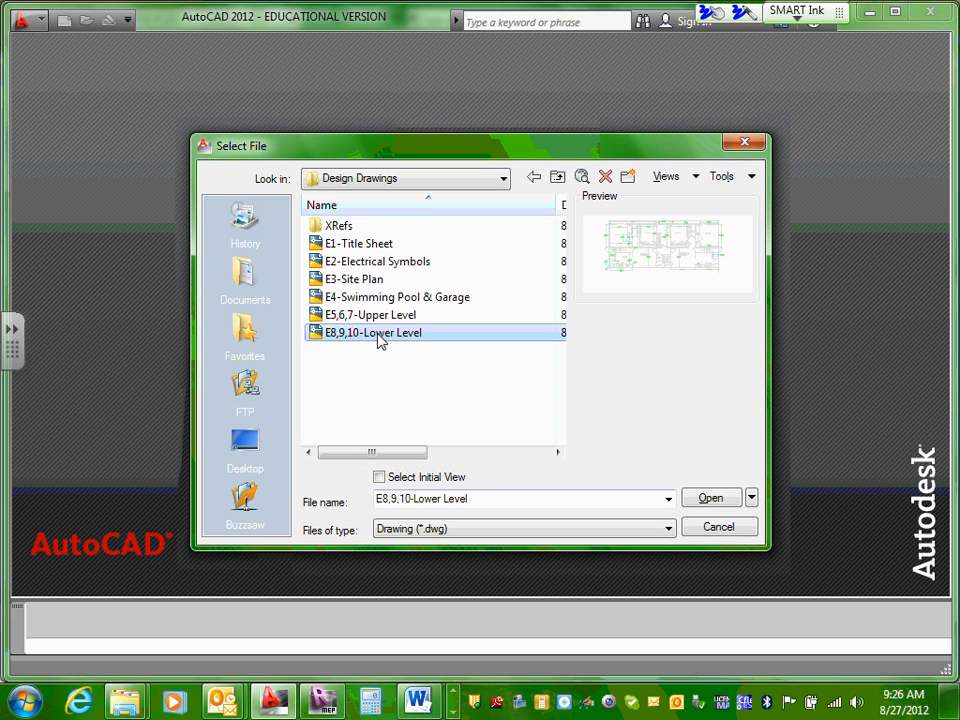
left_click(711, 499)
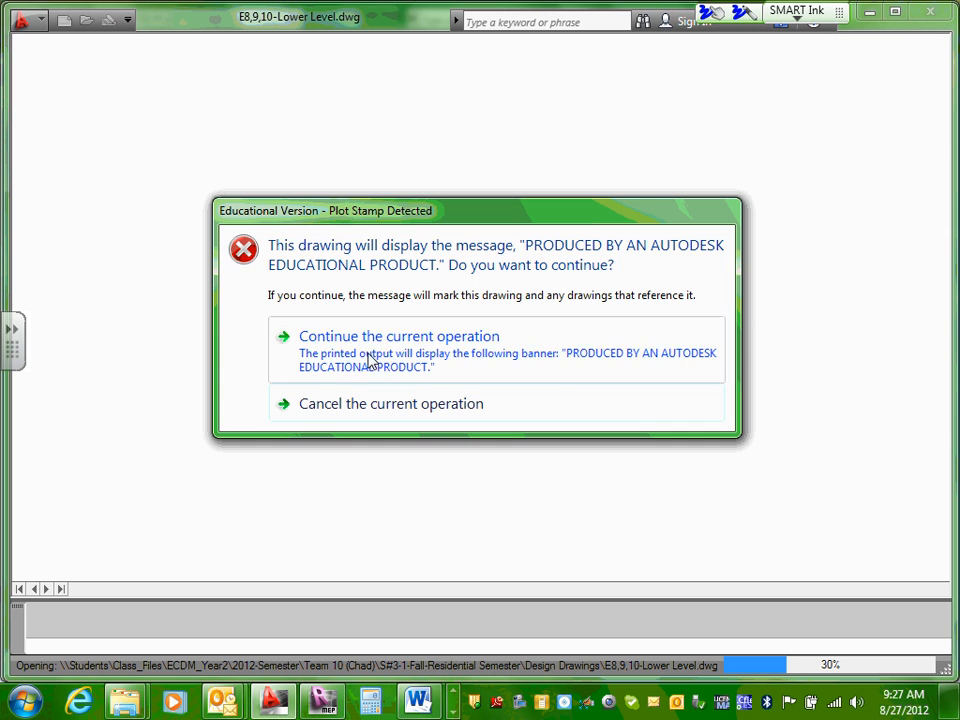
left_click(371, 360)
left_click(514, 401)
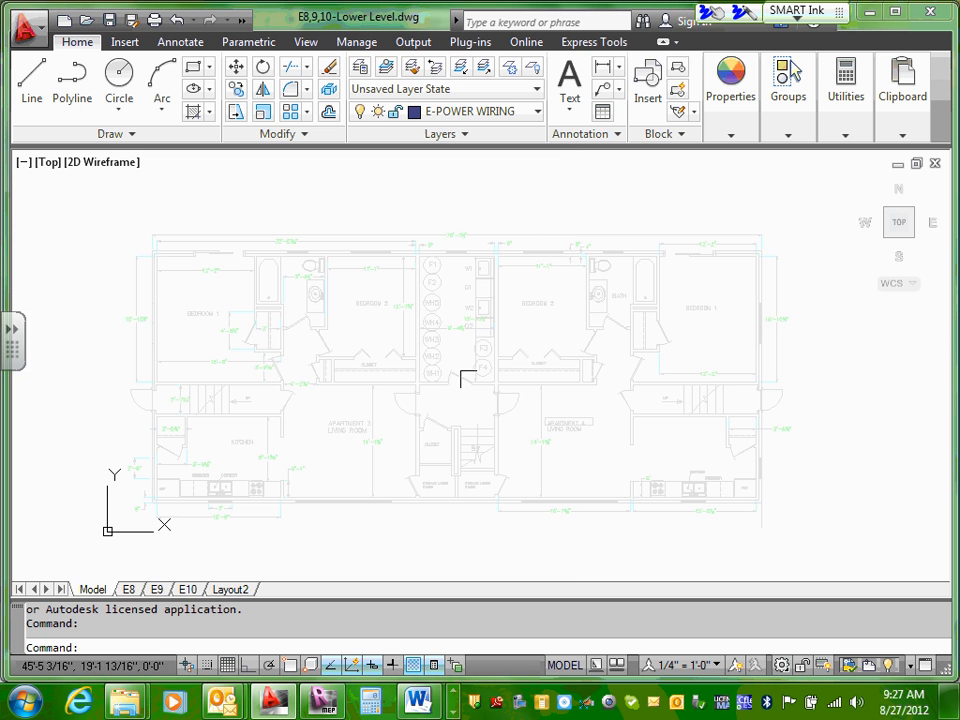
Step: Check the E8 layout, then return to model space and examine the utility room's furnaces, water heaters and laundry units
mouse_move(624, 322)
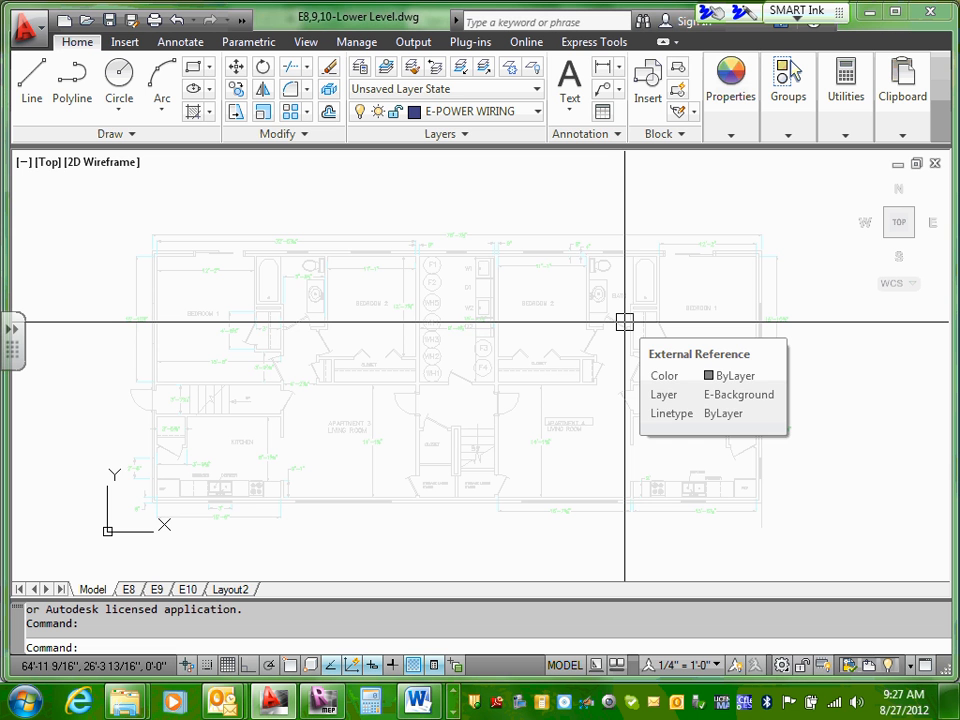
scroll(455, 305, "up", 6)
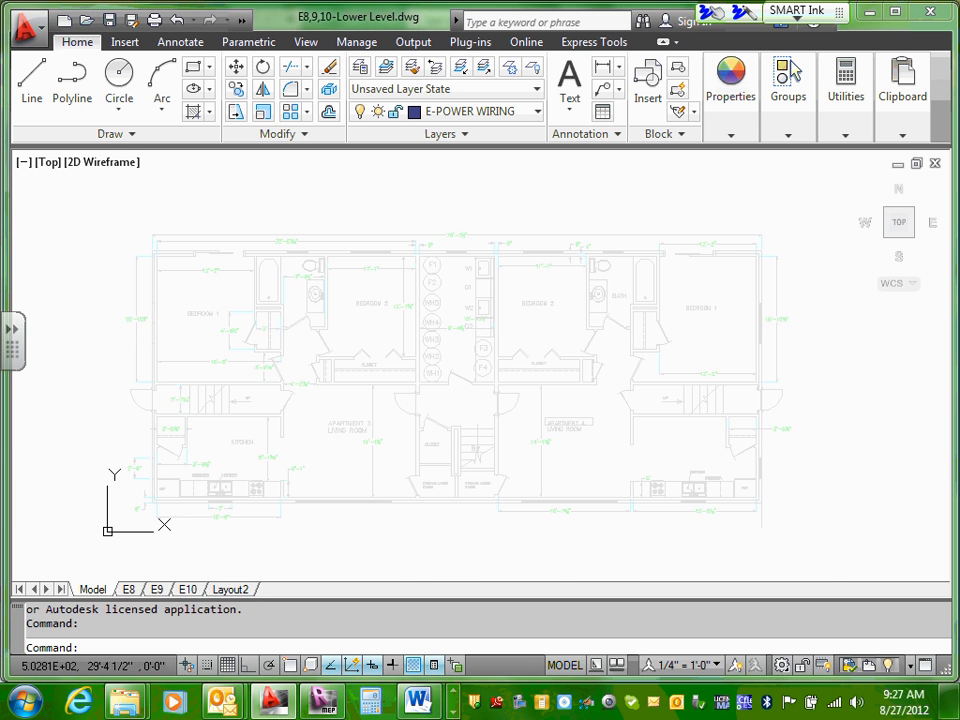
scroll(600, 312, "down", 4)
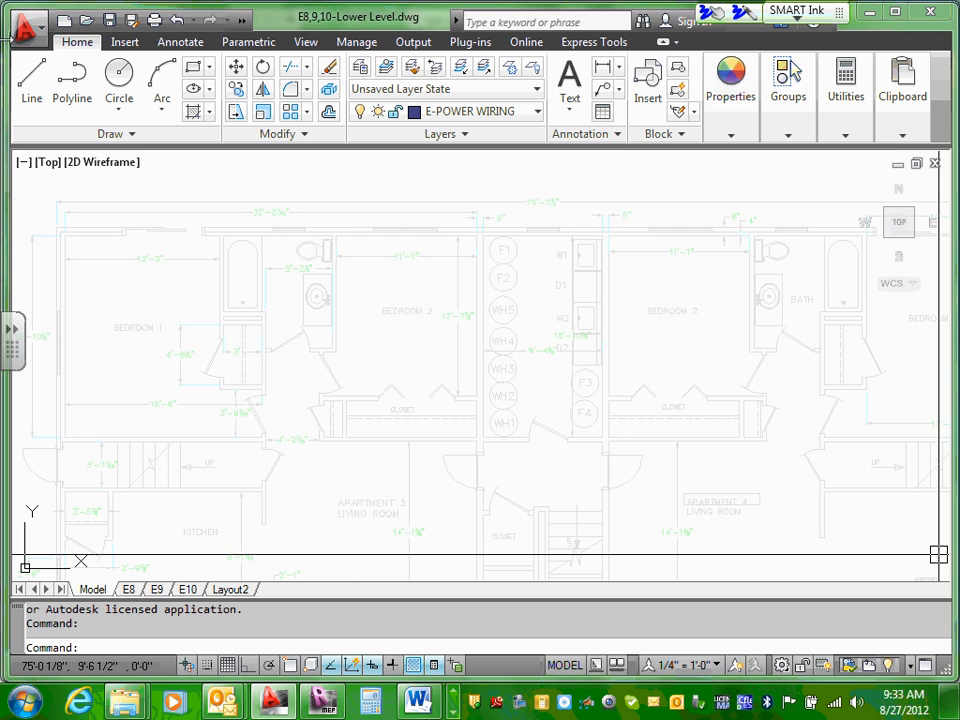
left_click(128, 589)
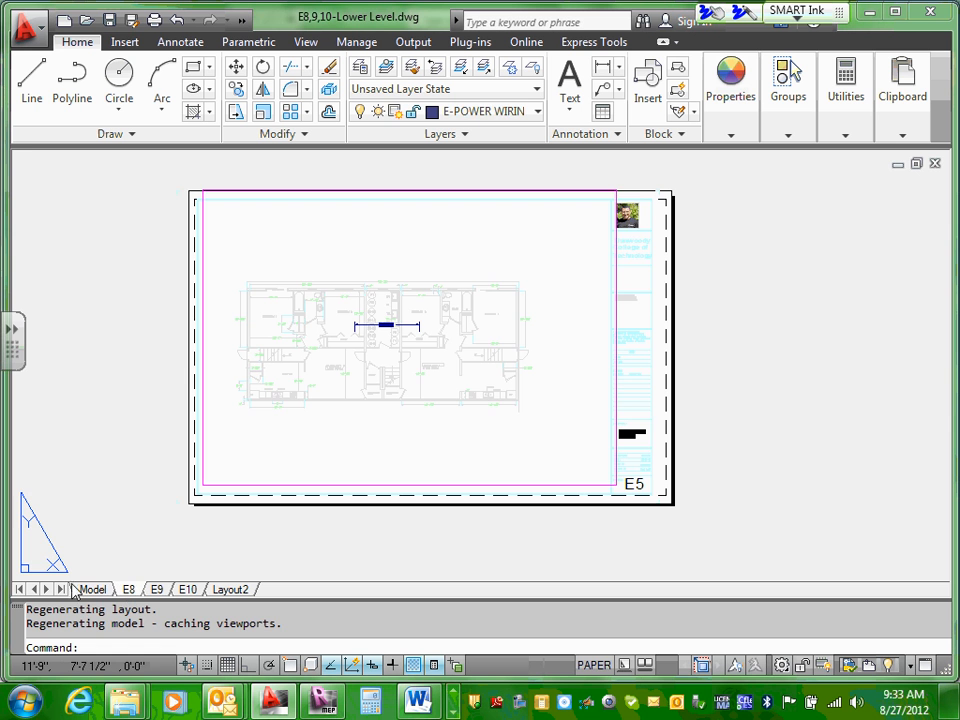
left_click(87, 590)
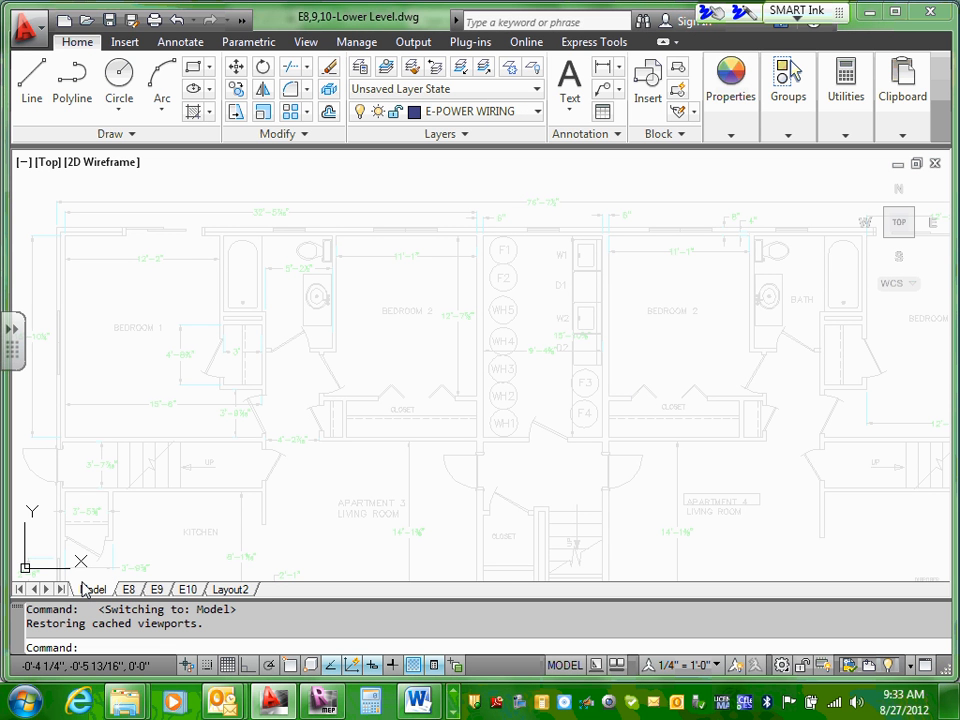
scroll(580, 347, "up", 4)
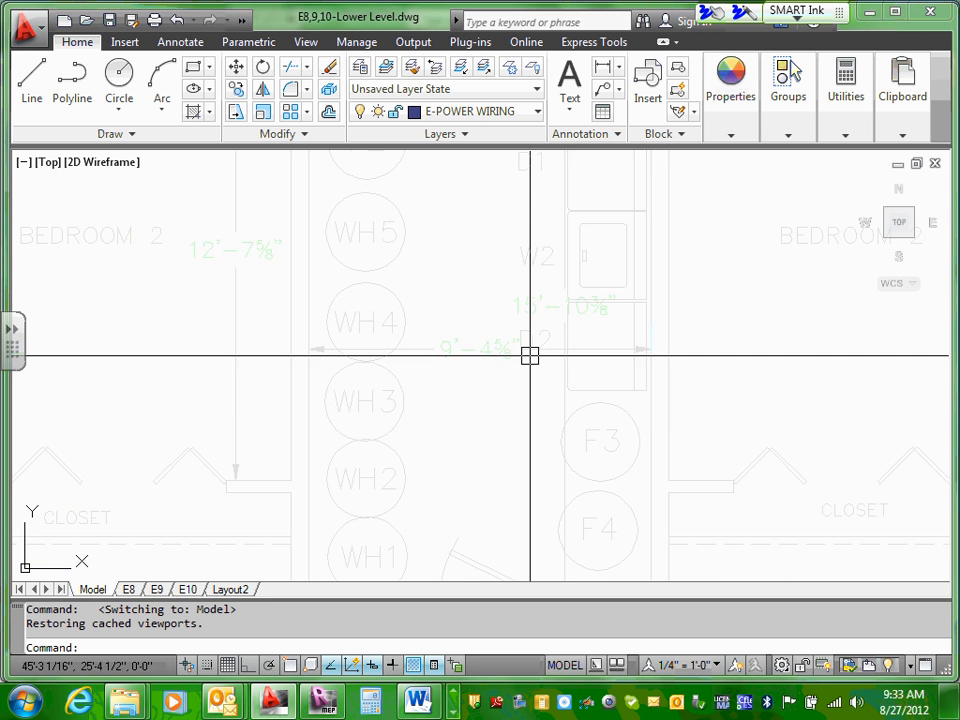
scroll(521, 318, "down", 3)
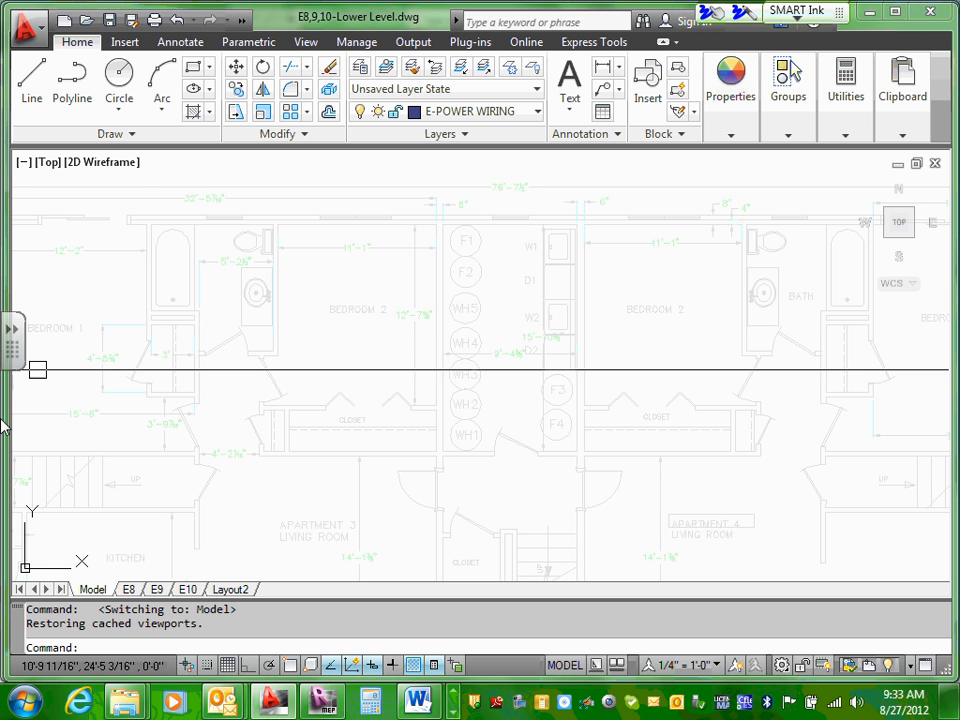
scroll(163, 578, "down", 4)
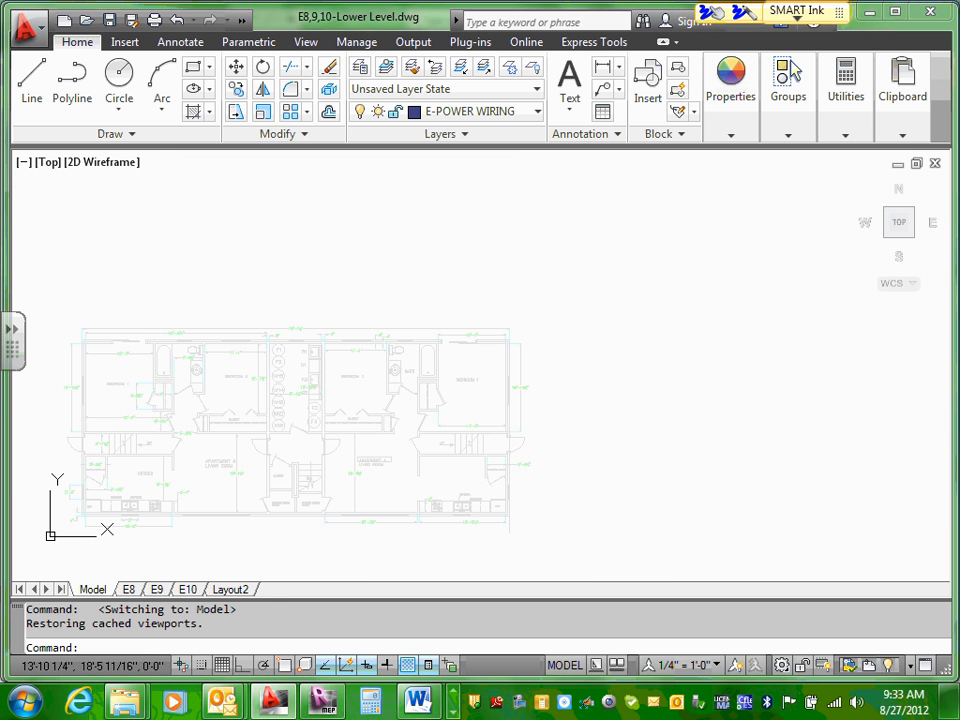
Step: Examine the Apartment 3 bedrooms, bath and exterior wall openings in the lower level plan
middle_click_drag(117, 433, 219, 407)
middle_click_drag(160, 368, 214, 360)
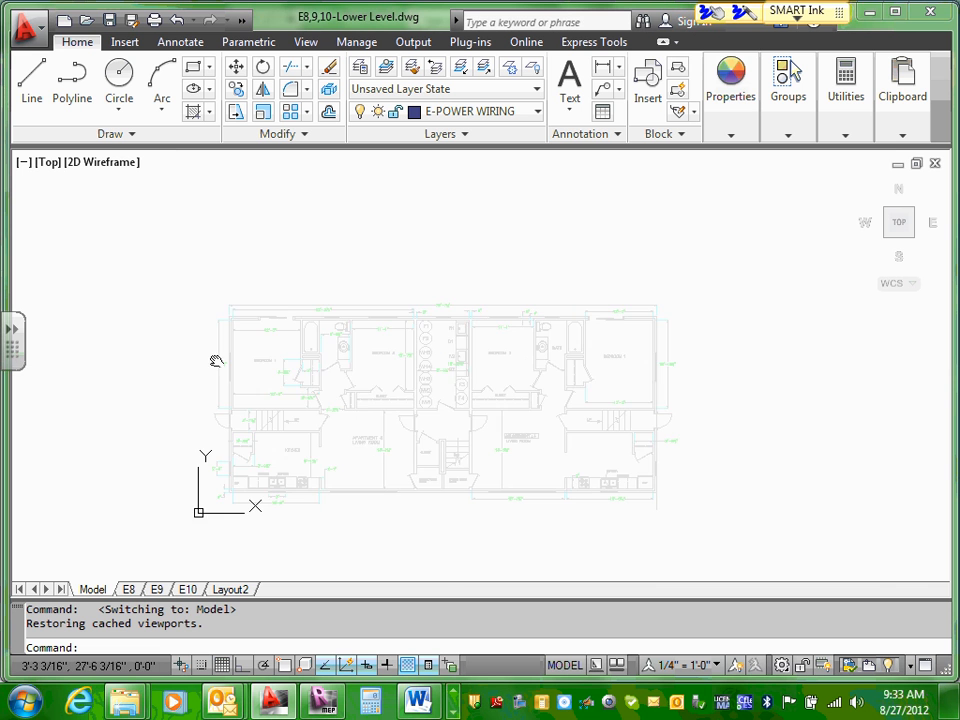
scroll(253, 388, "up", 4)
scroll(259, 360, "up", 2)
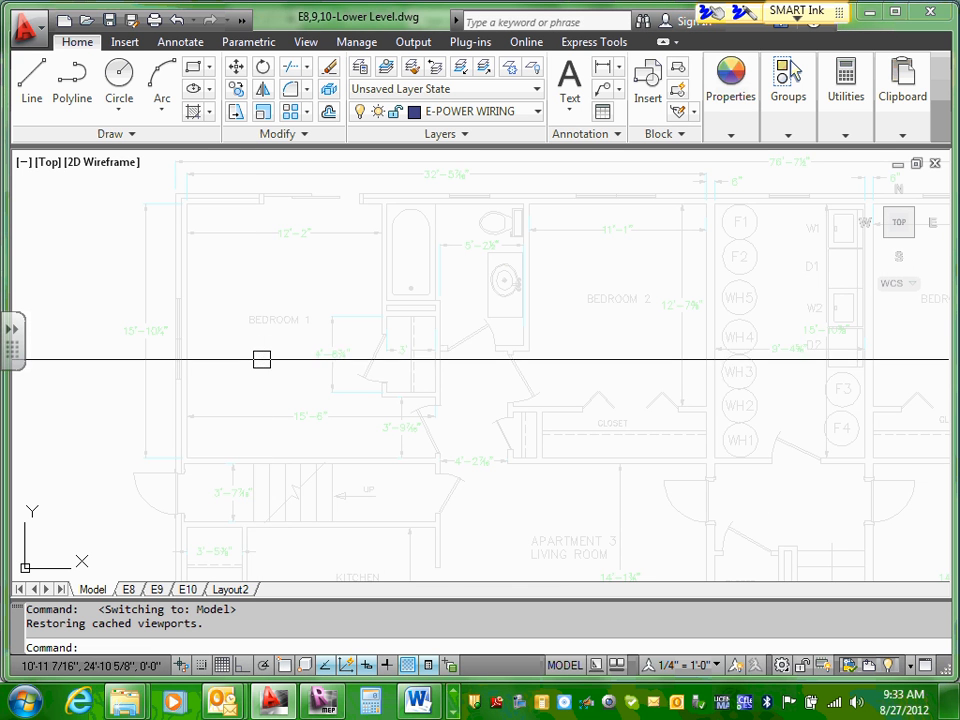
middle_click_drag(296, 318, 234, 449)
scroll(234, 450, "up", 2)
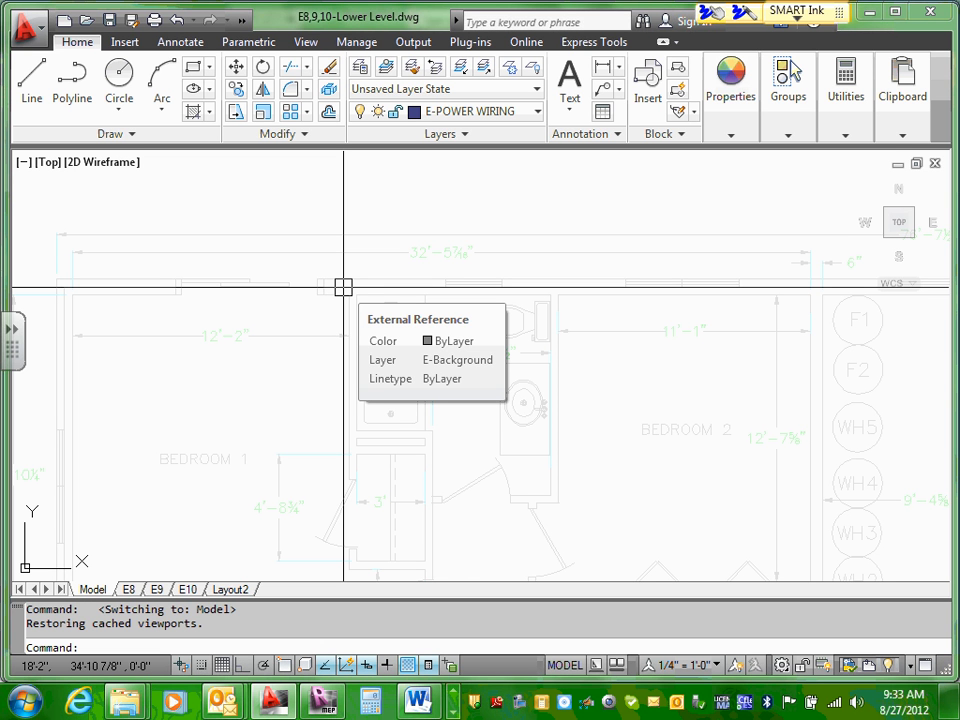
scroll(343, 287, "down", 5)
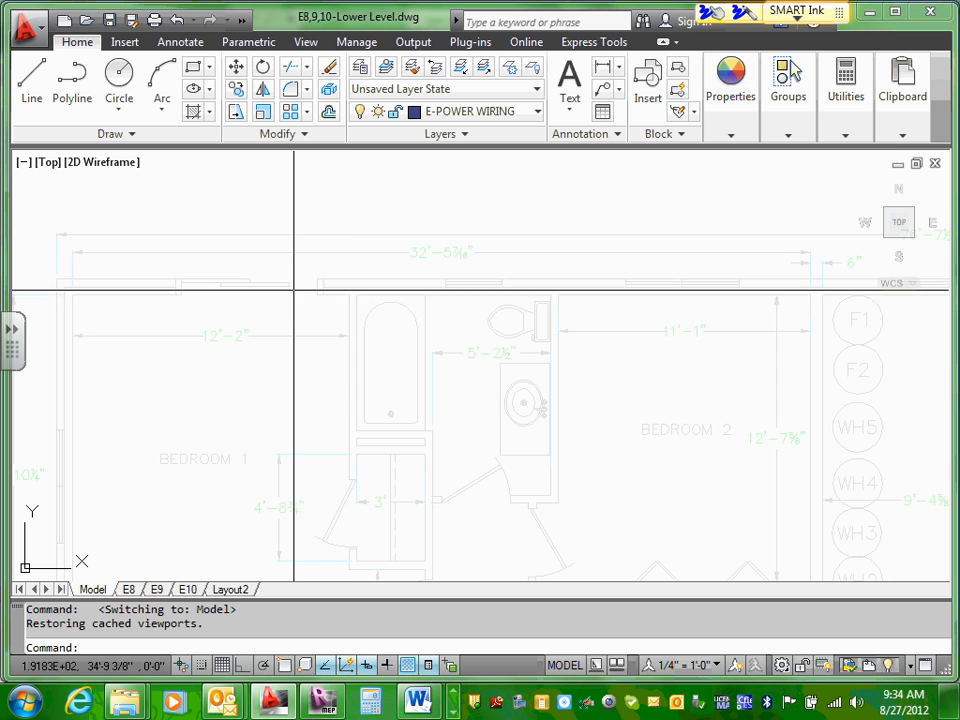
scroll(170, 317, "up", 2)
scroll(170, 317, "up", 2)
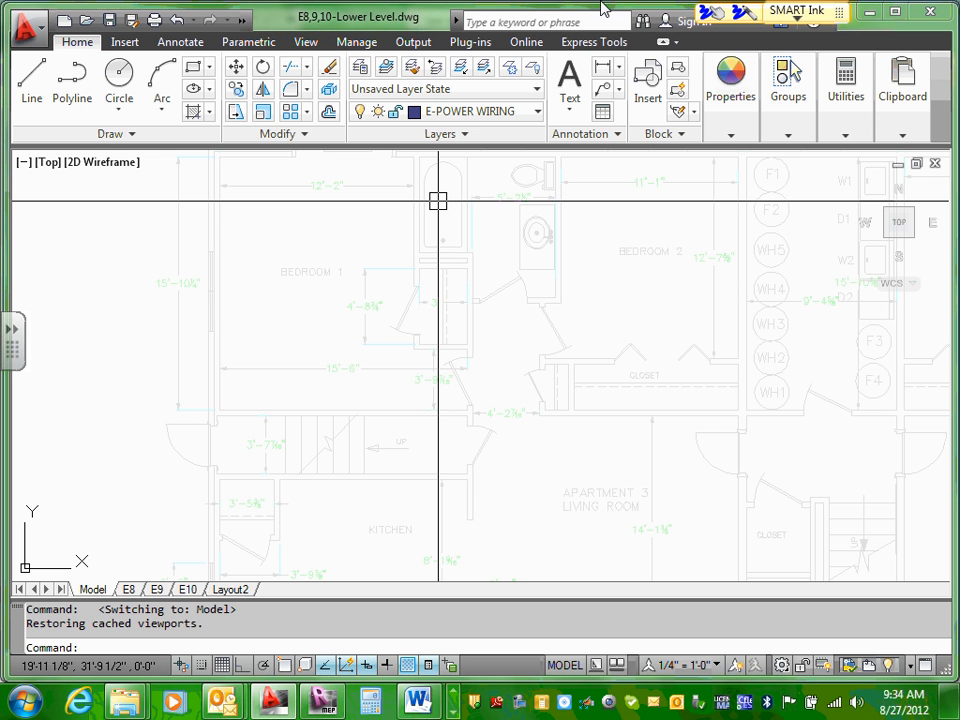
Step: Show the Tool Palettes with the ECDM electrical symbols, then open DesignCenter to view its block library and close it
left_click(306, 43)
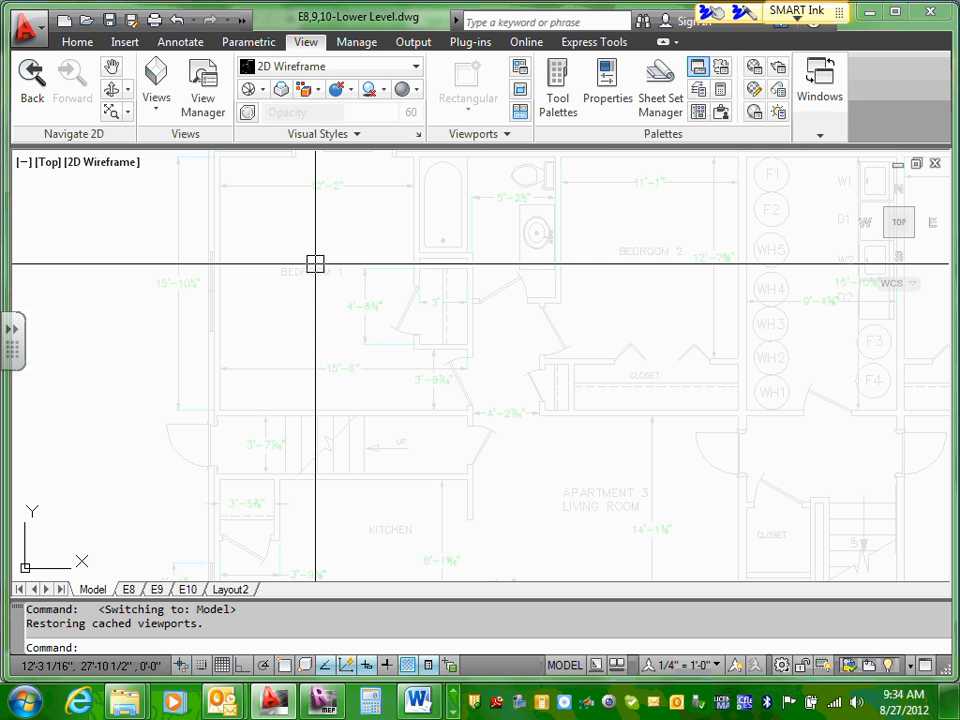
mouse_move(315, 263)
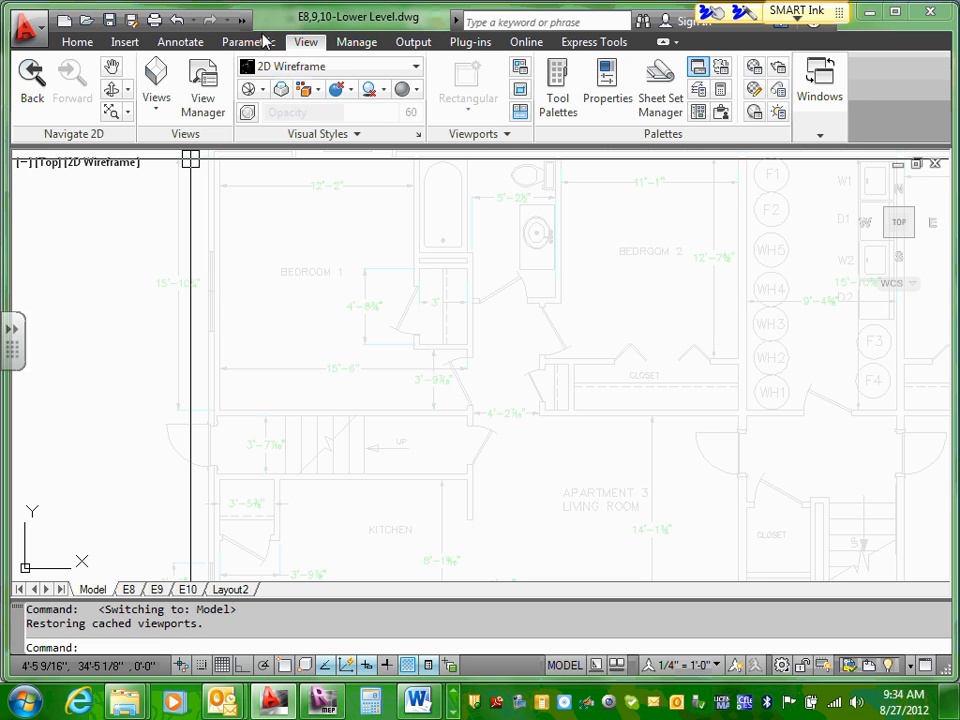
left_click(557, 84)
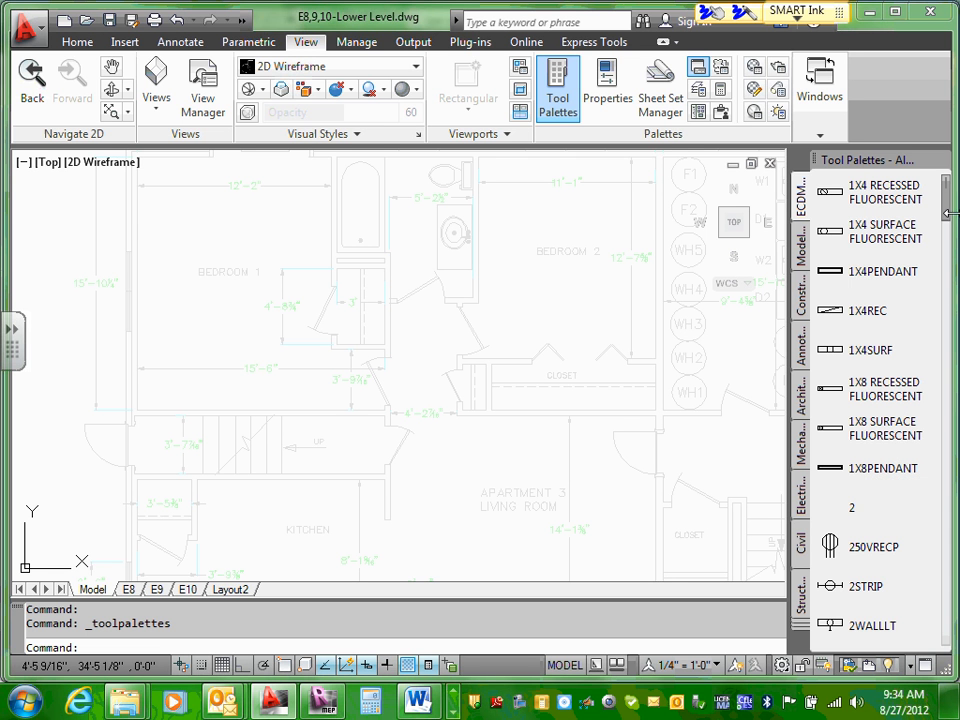
mouse_move(950, 210)
left_mouse_down()
mouse_move(947, 335)
mouse_move(945, 220)
left_mouse_up()
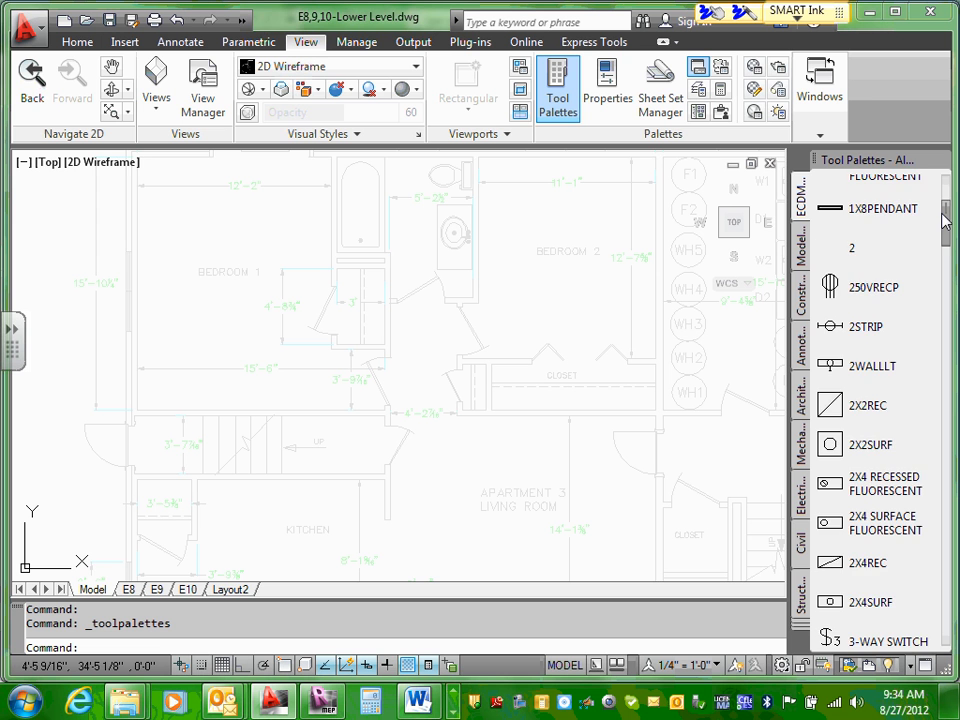
left_click_drag(945, 220, 952, 192)
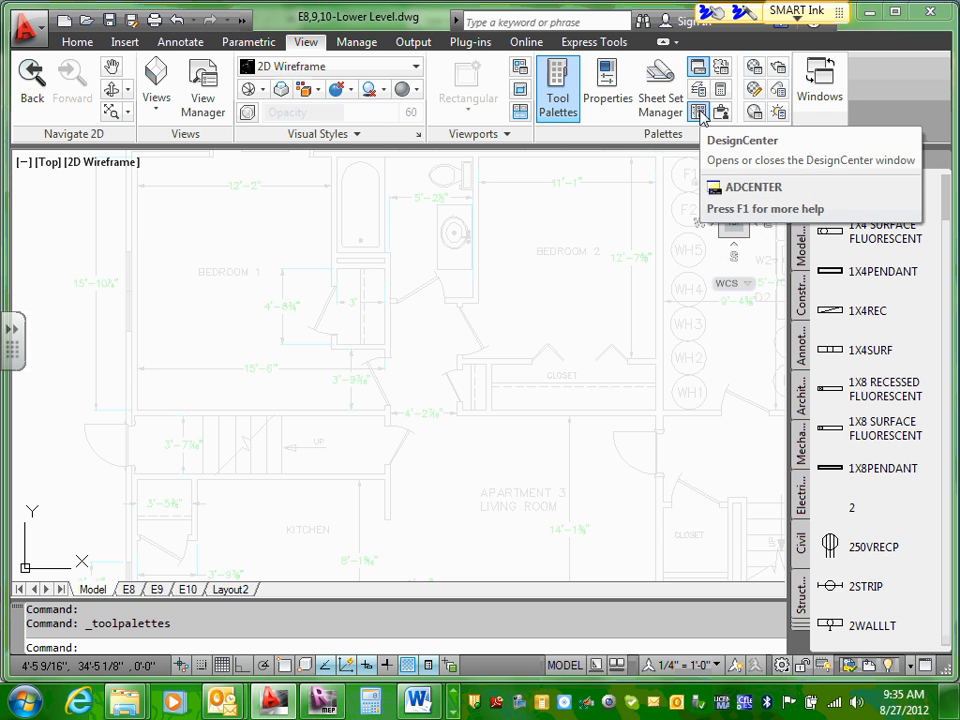
left_click(699, 113)
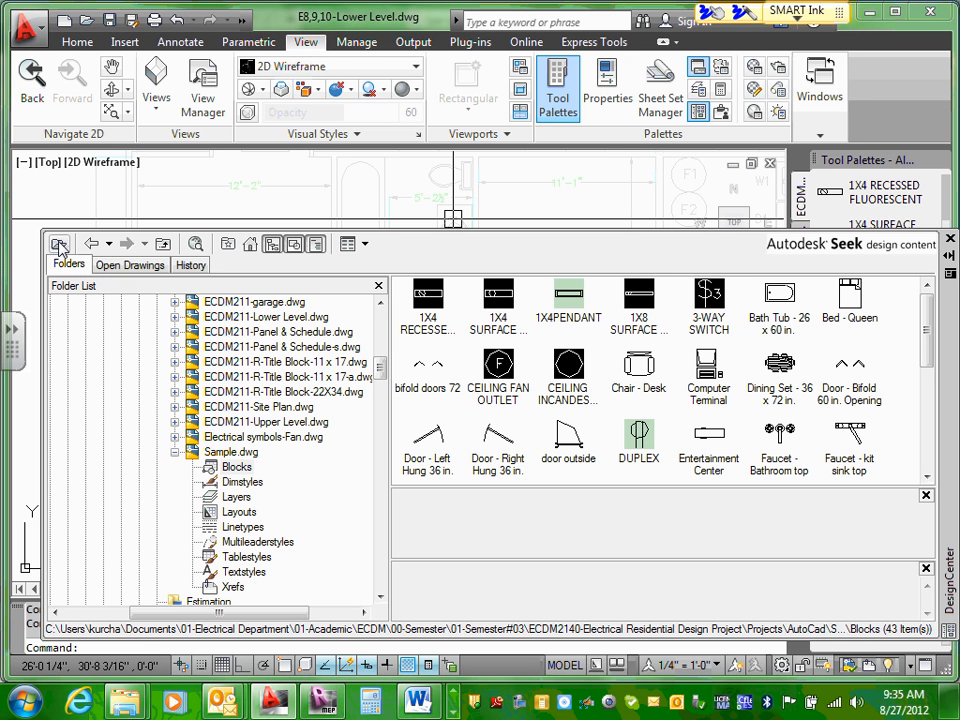
left_click(950, 241)
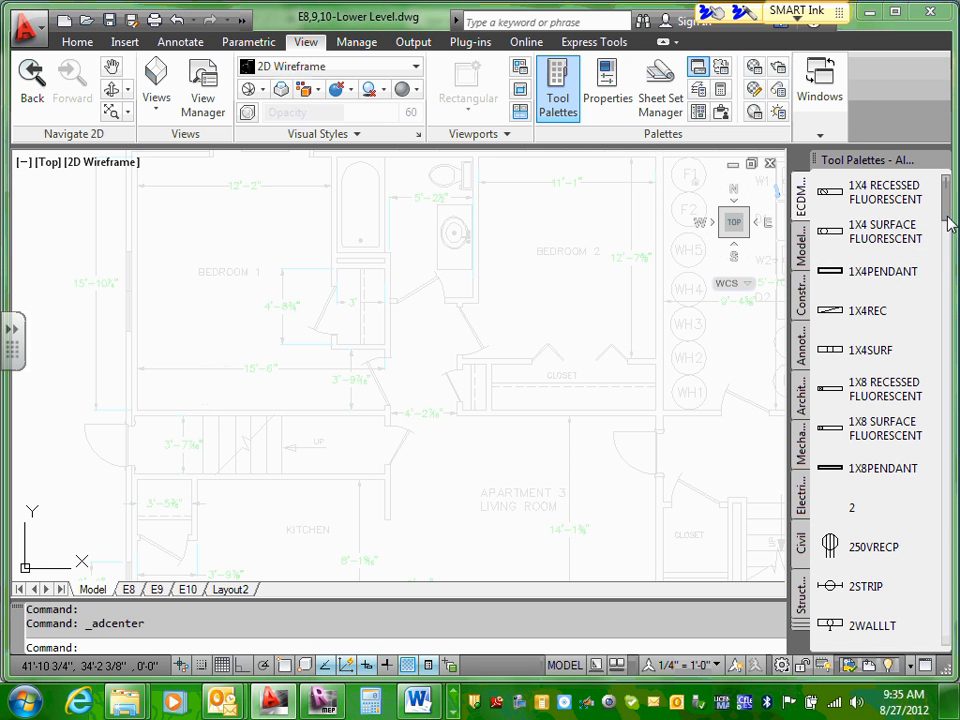
Step: Browse the ECDM symbols from fluorescent fixtures through receptacles, and preview the DISTPANEL symbol on the plan without placing it
scroll(949, 236, "down", 8)
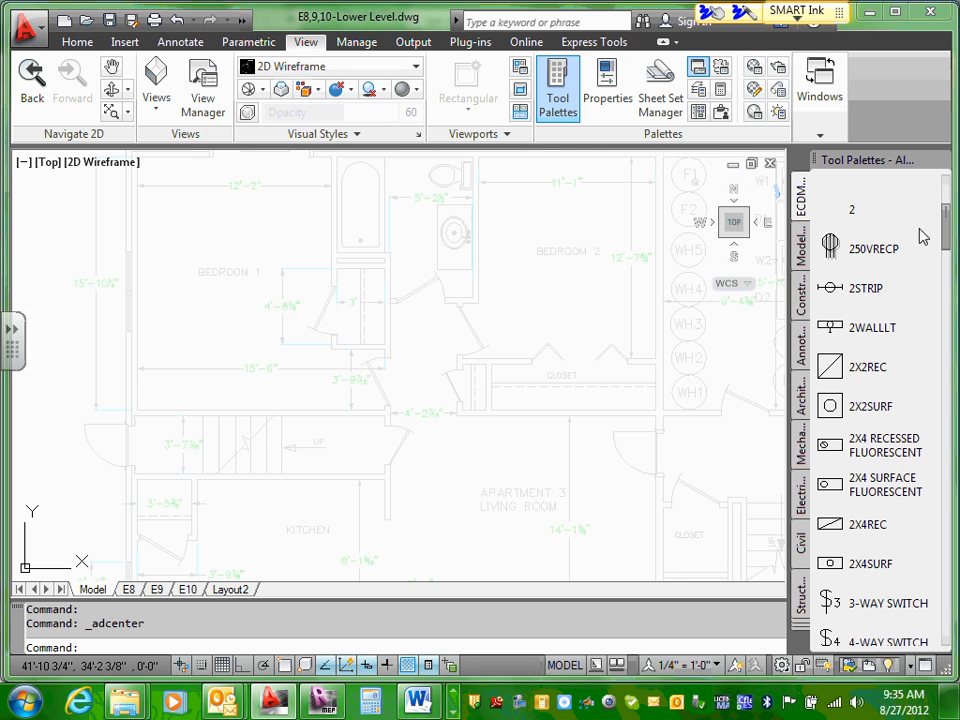
scroll(949, 199, "down", 5)
scroll(949, 247, "down", 5)
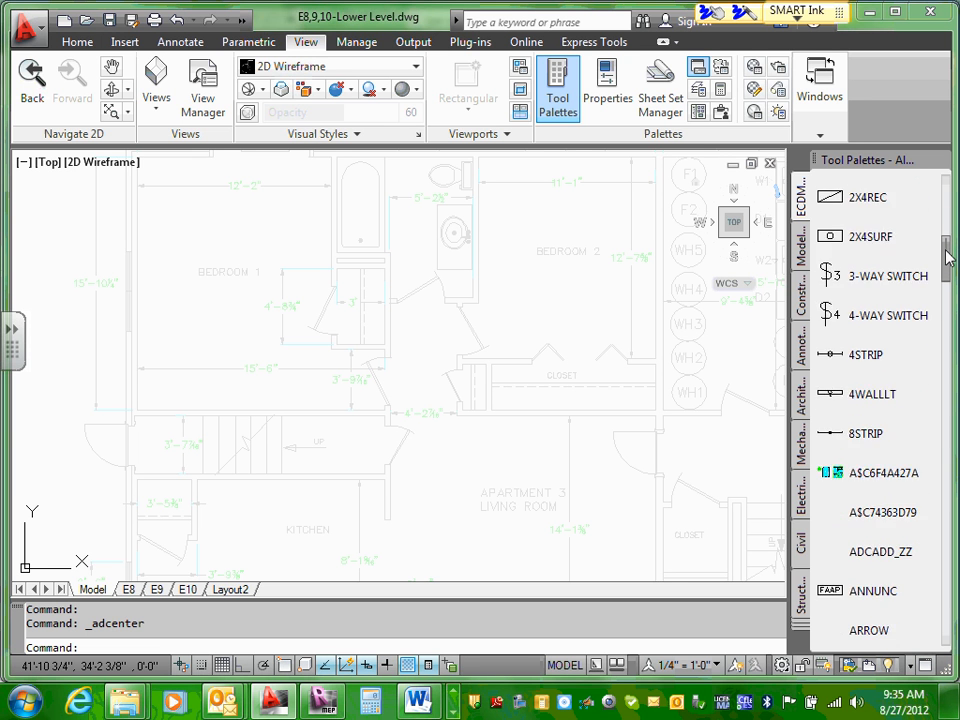
left_click_drag(948, 263, 948, 283)
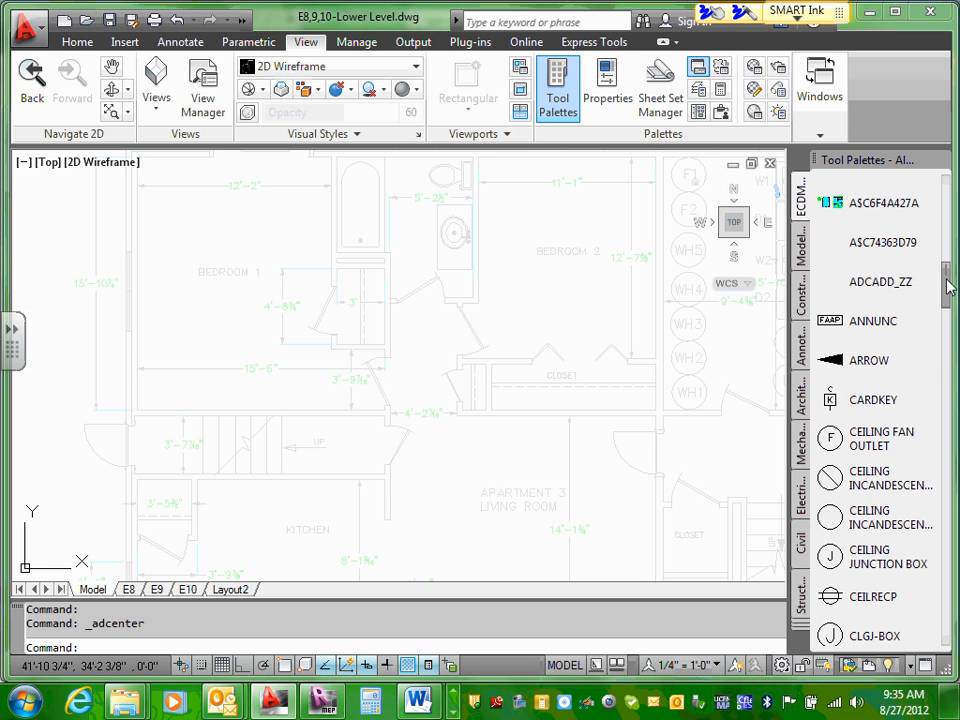
left_click_drag(946, 287, 946, 318)
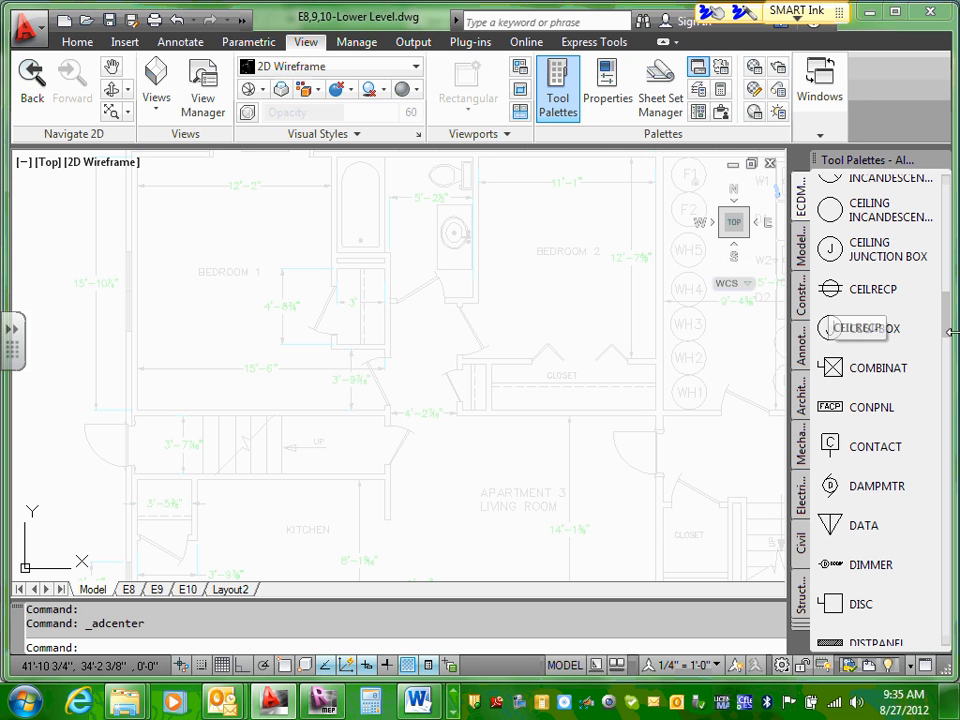
scroll(900, 318, "down", 1)
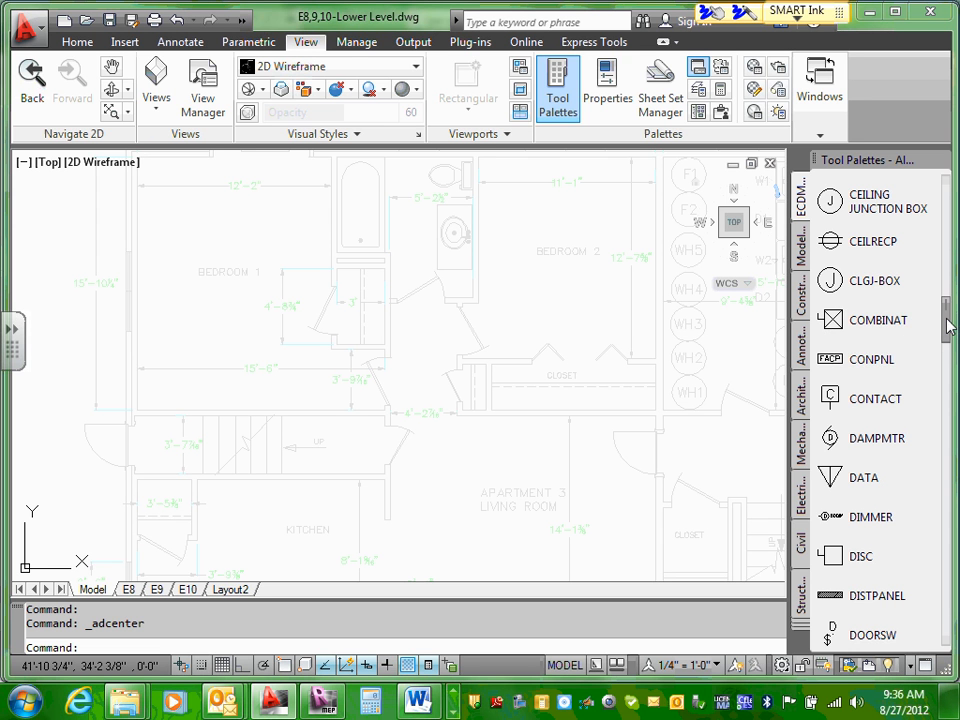
left_click_drag(949, 325, 949, 342)
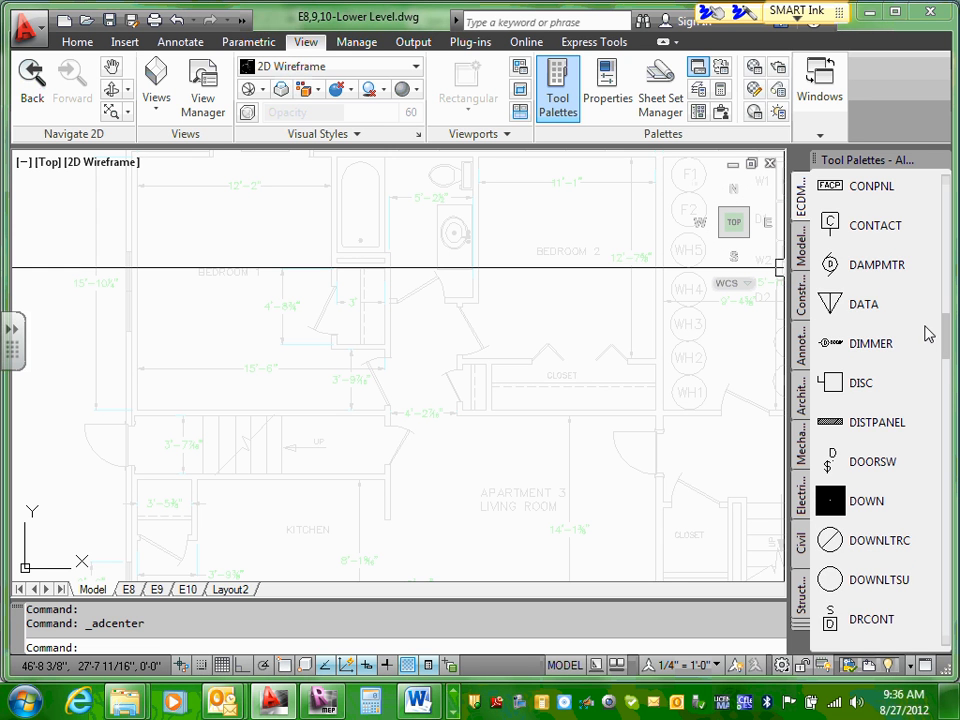
left_click_drag(949, 327, 948, 367)
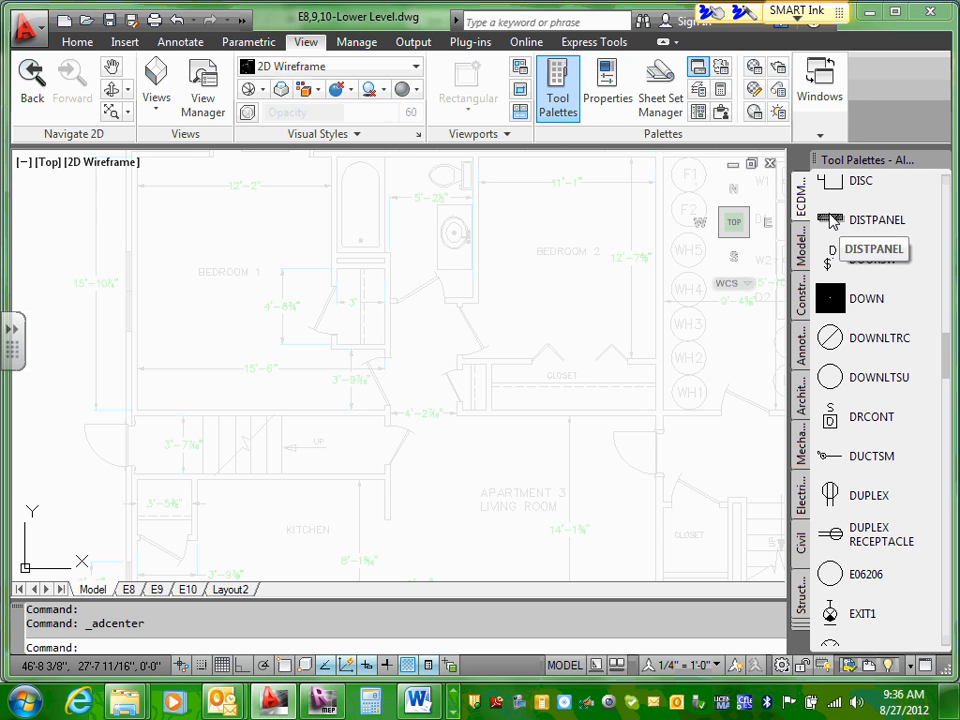
left_click(833, 222)
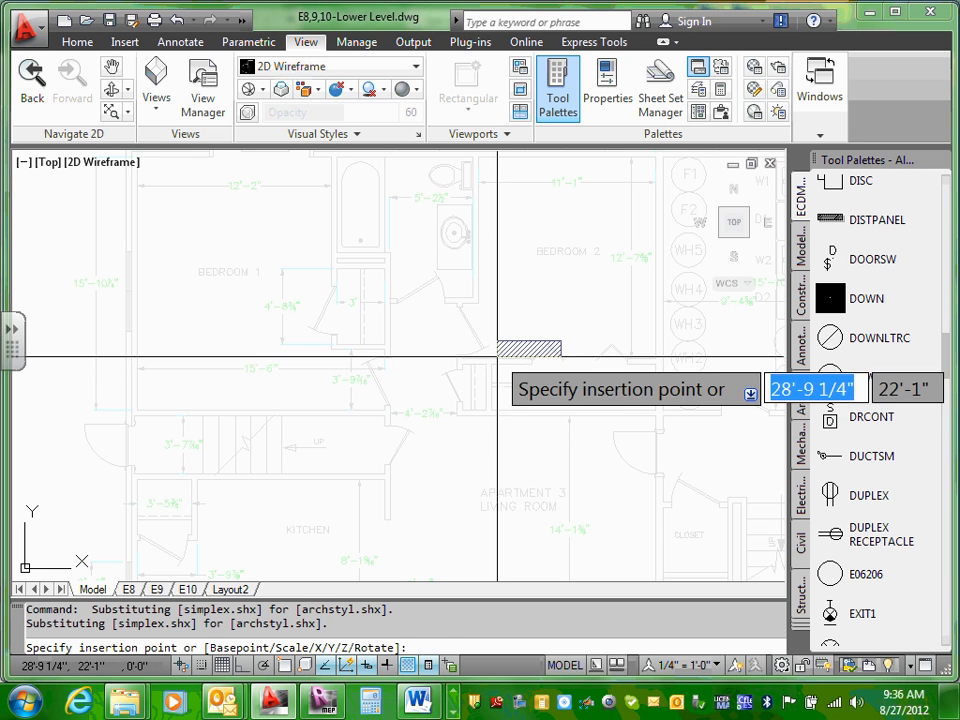
key("Escape")
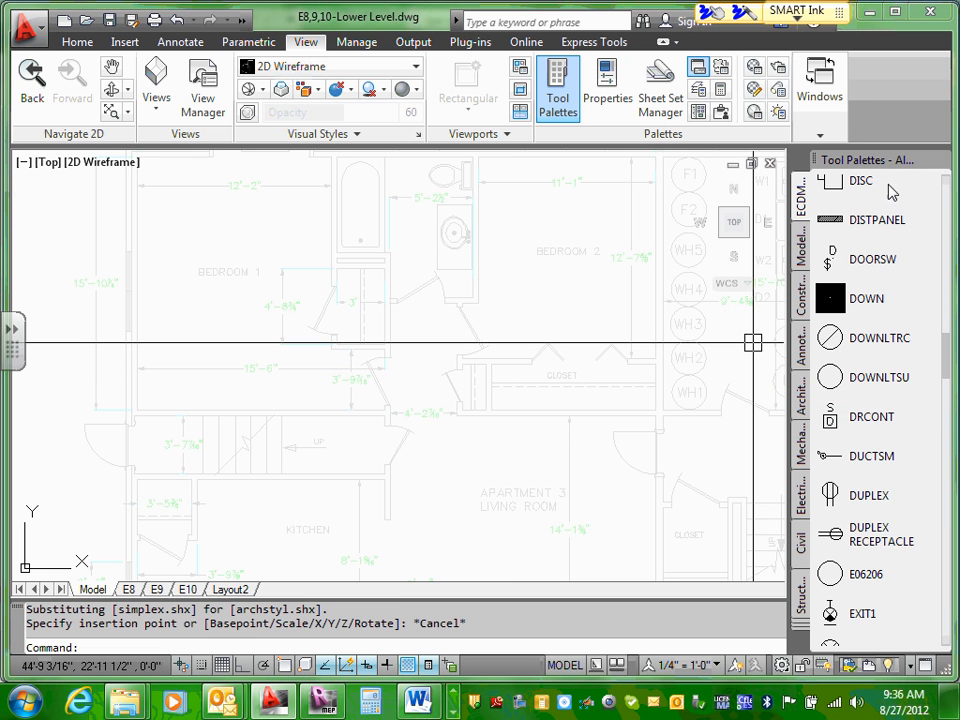
Step: Place a DUPLEX RECEPTACLE on the inside face of Bedroom 1's exterior wall below the window, with object snap turned on
scroll(942, 358, "down", 1)
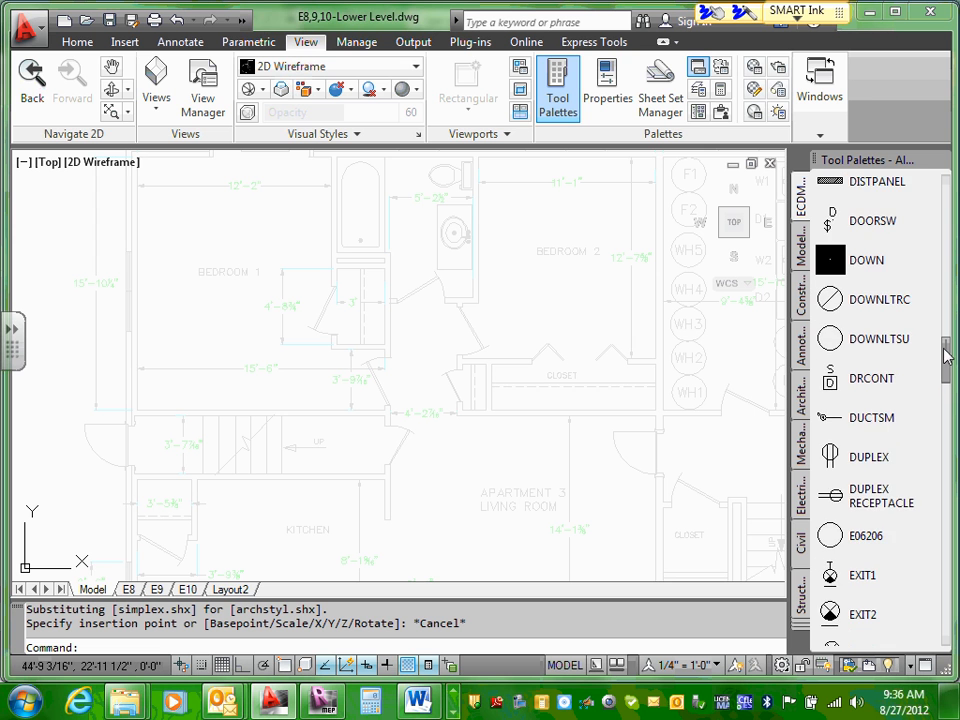
left_click_drag(945, 352, 947, 367)
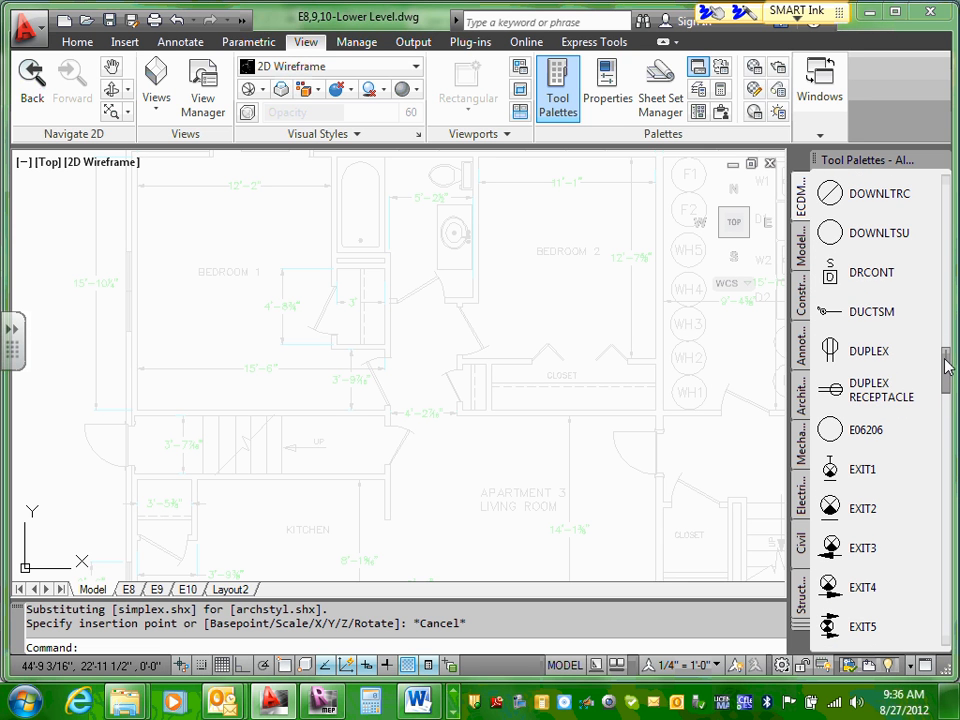
left_click(838, 391)
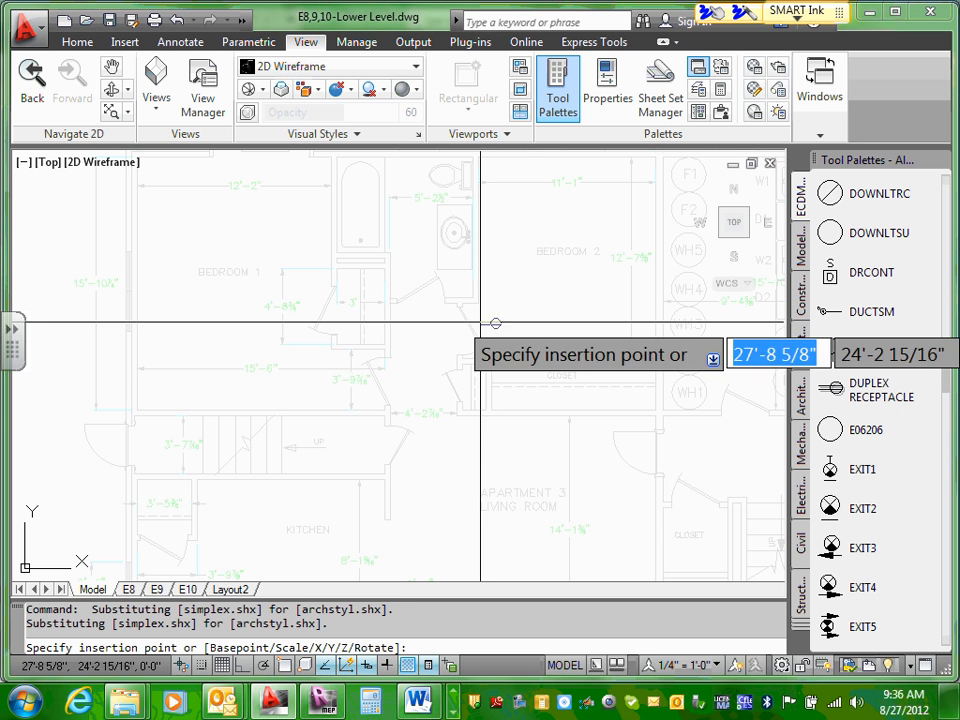
scroll(103, 326, "up", 5)
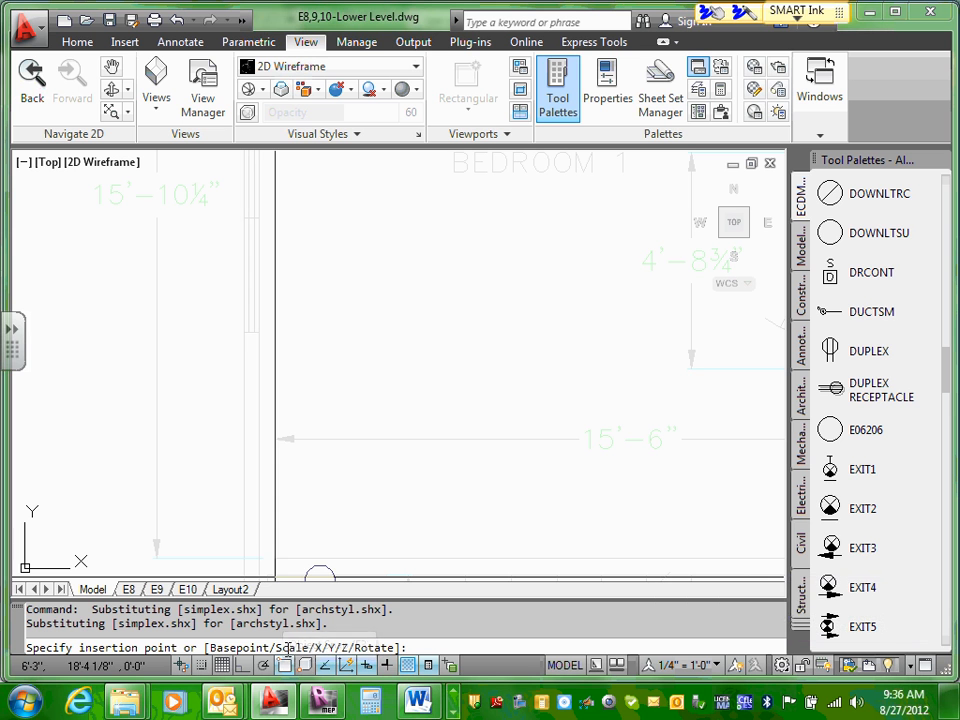
key("F3")
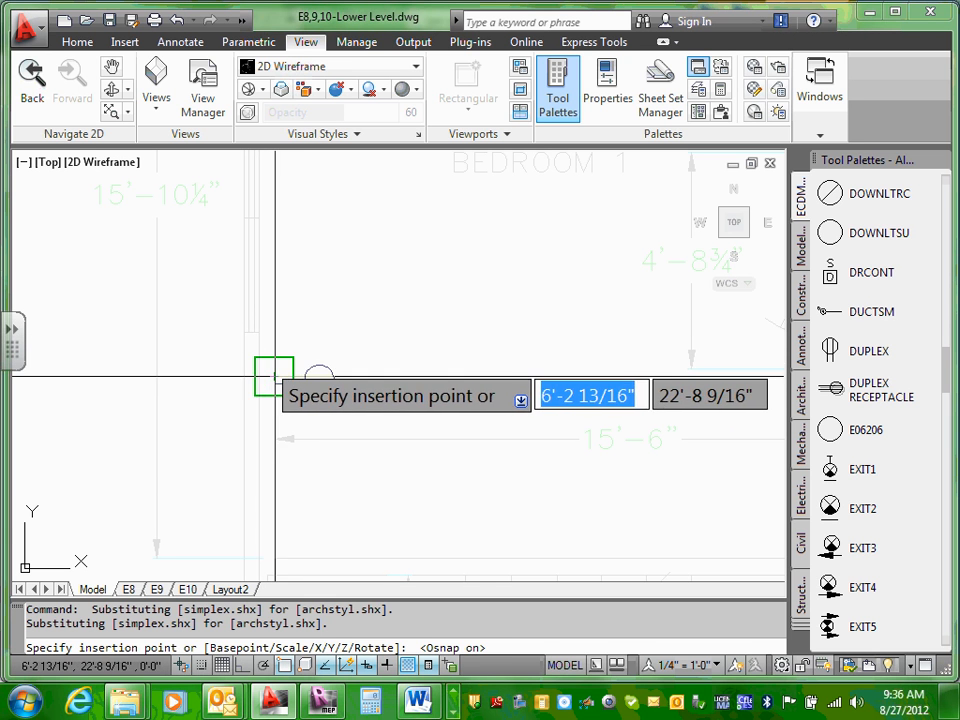
left_click(268, 377)
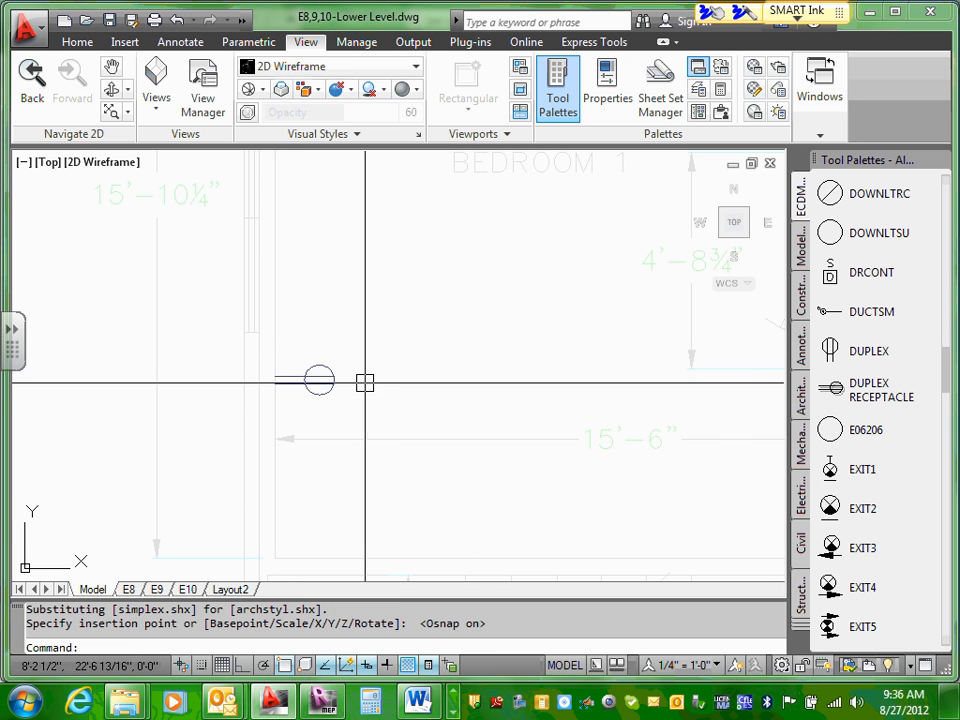
Step: Place a second DUPLEX RECEPTACLE in Bedroom 1, just above the wall that separates it from the stairs
scroll(360, 386, "down", 3)
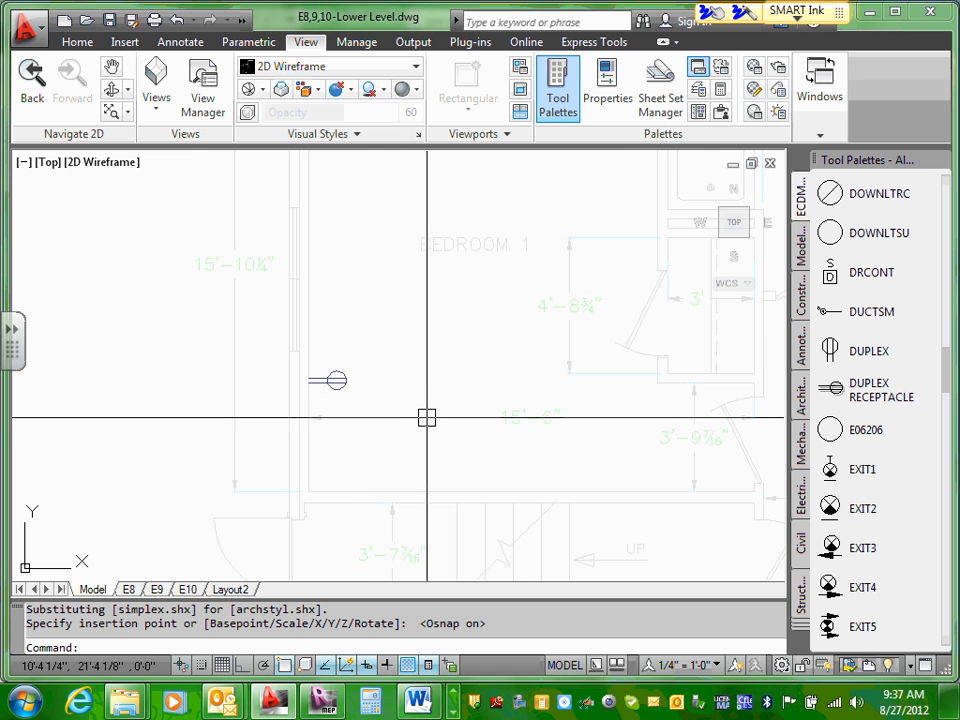
middle_click_drag(426, 418, 384, 414)
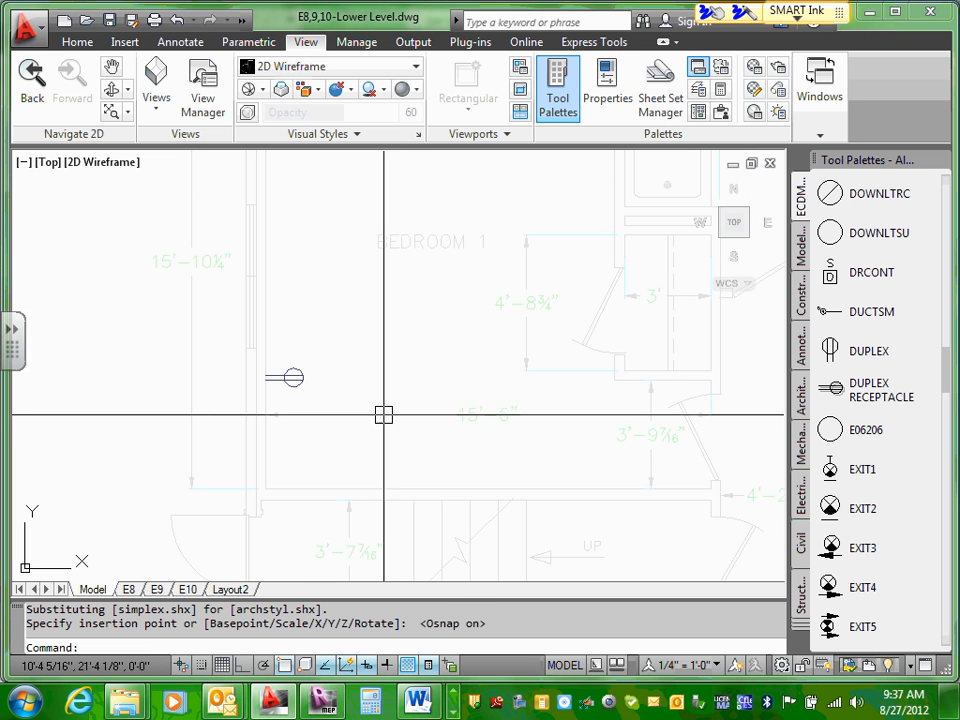
left_click(860, 390)
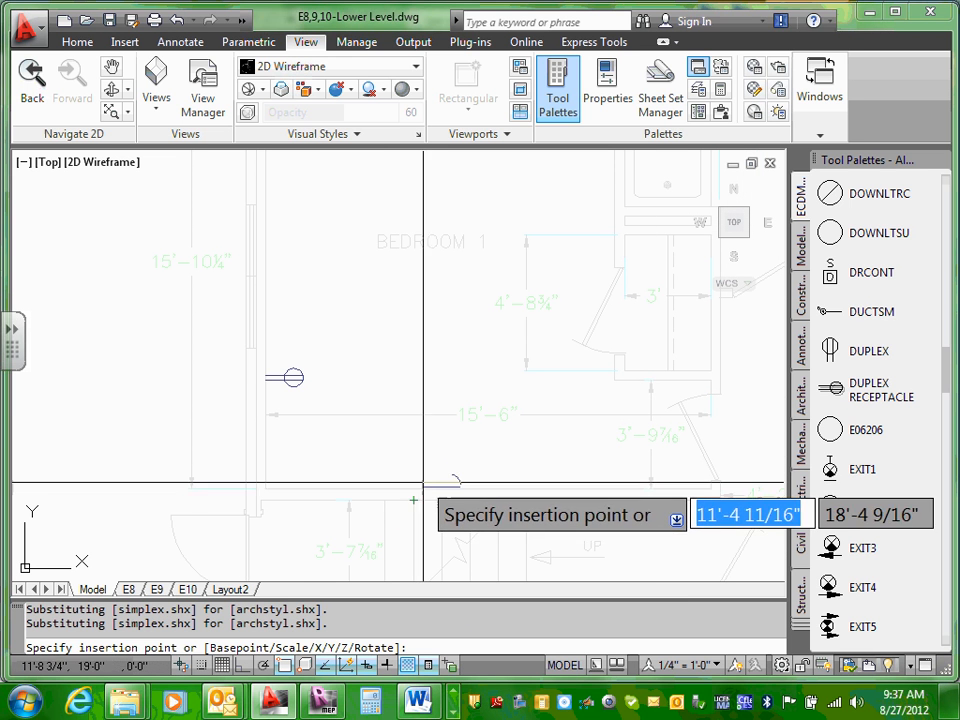
key("Return")
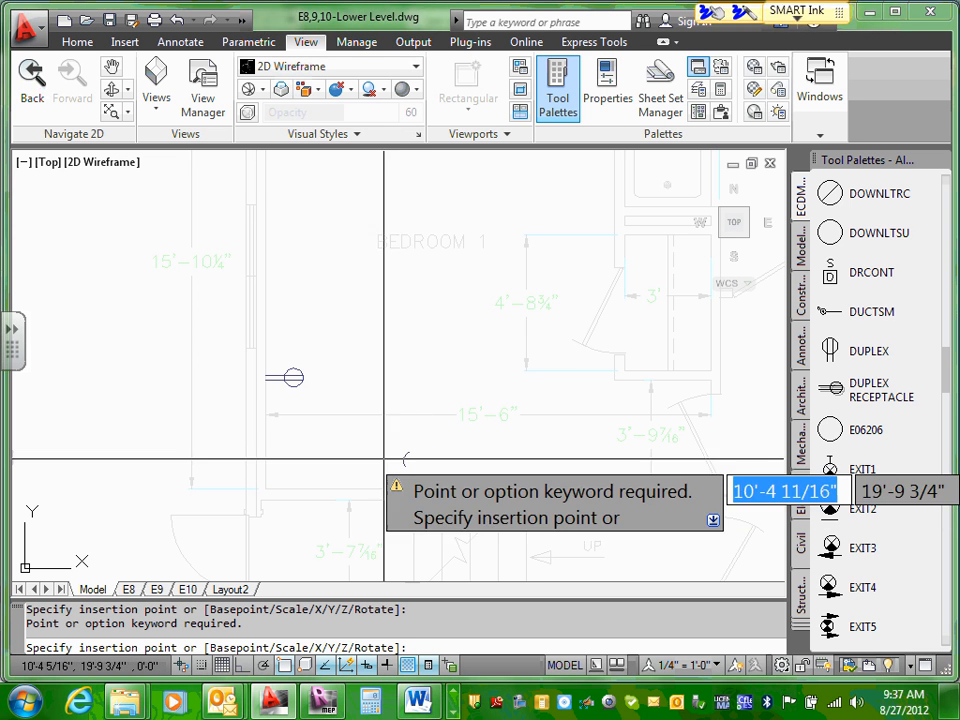
left_click(414, 460)
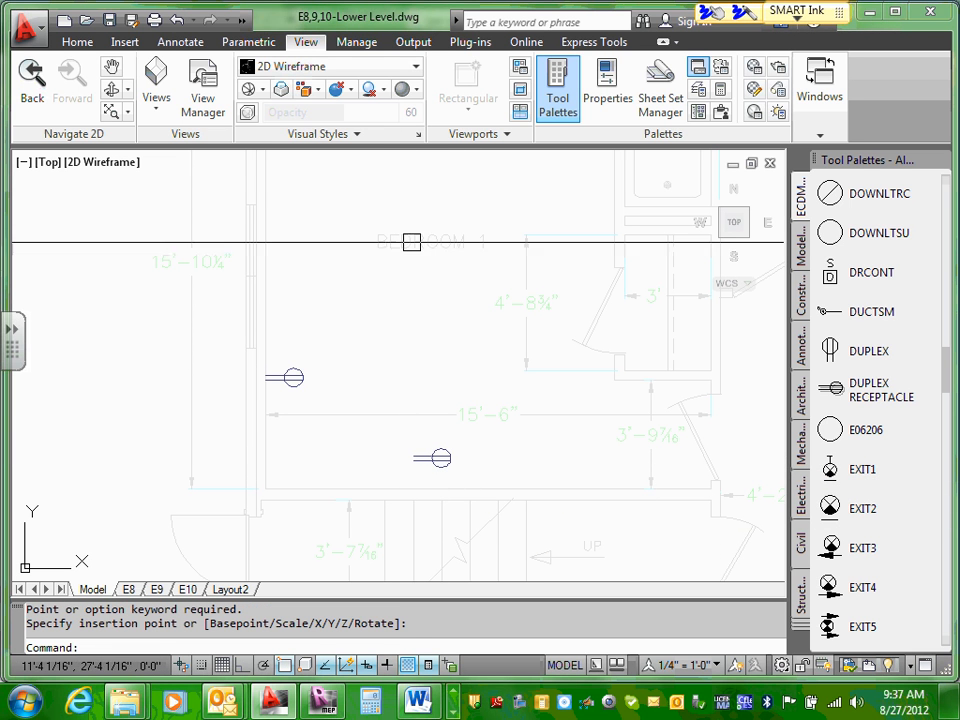
Step: Rotate the second duplex receptacle to 90 degrees so its lines point down toward the stair wall
left_click(438, 457)
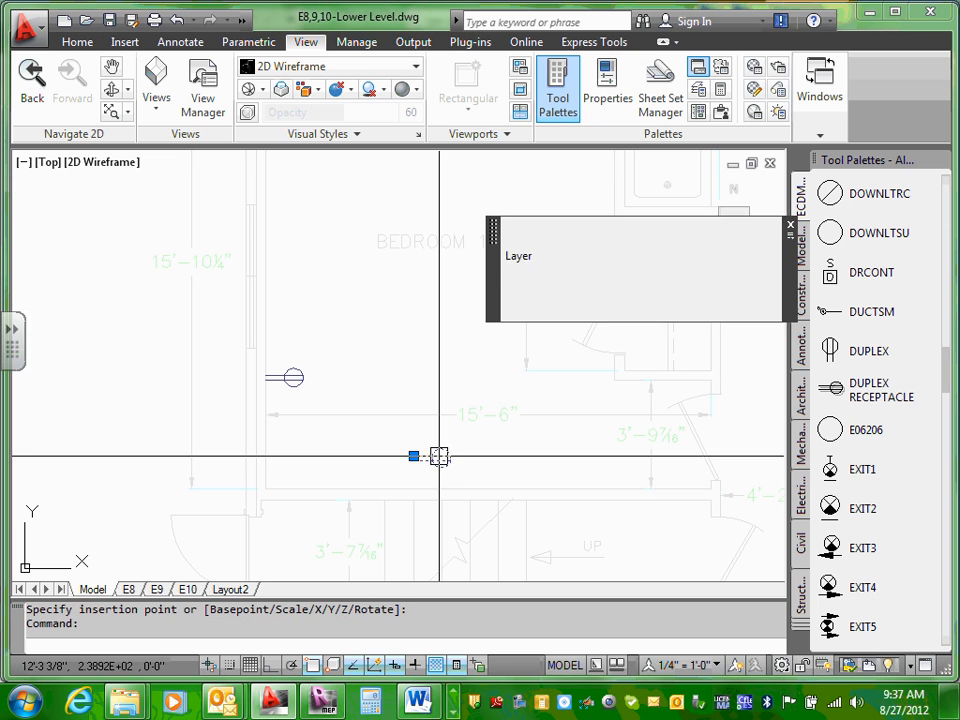
right_click(440, 462)
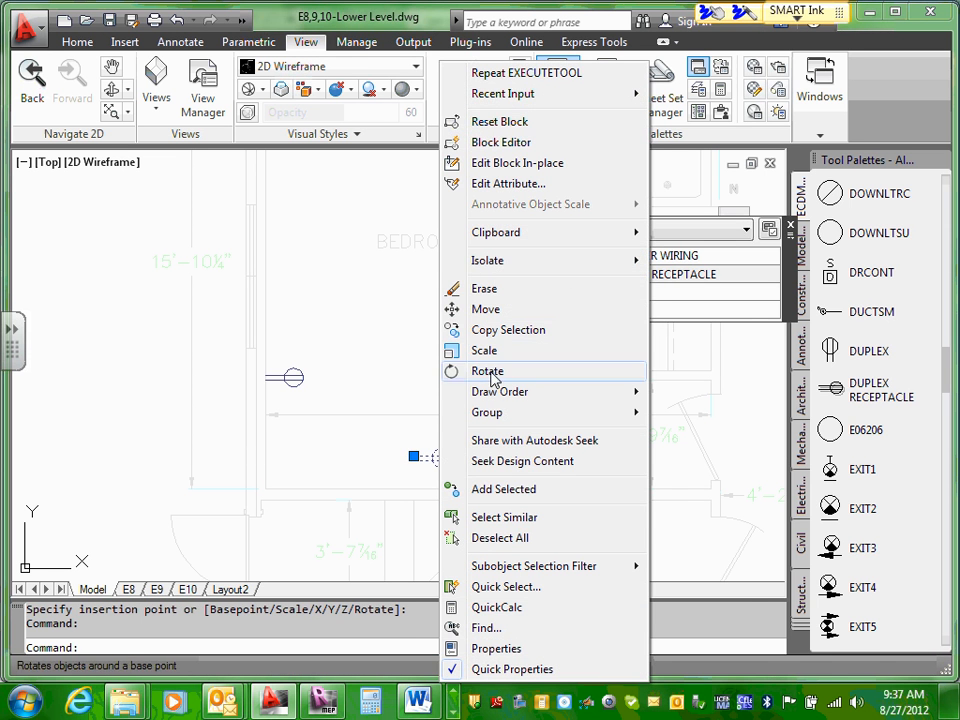
left_click(553, 370)
left_click(434, 457)
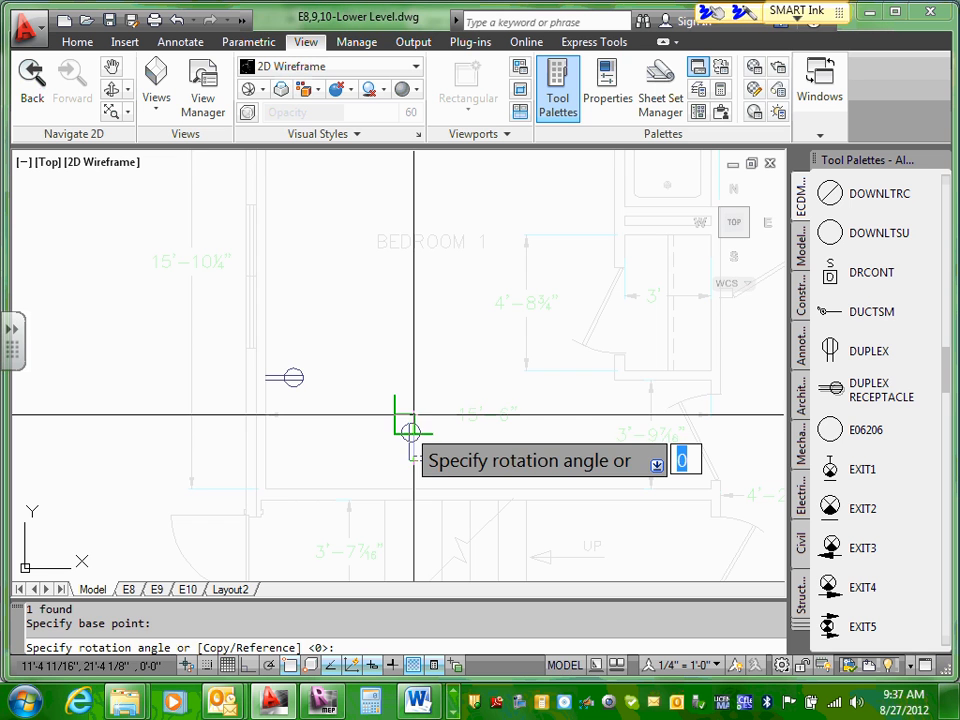
left_click(408, 429)
Step: Shift the rotated duplex receptacle down closer to the stair wall and clear the selection
scroll(415, 474, "up", 2)
left_click(406, 392)
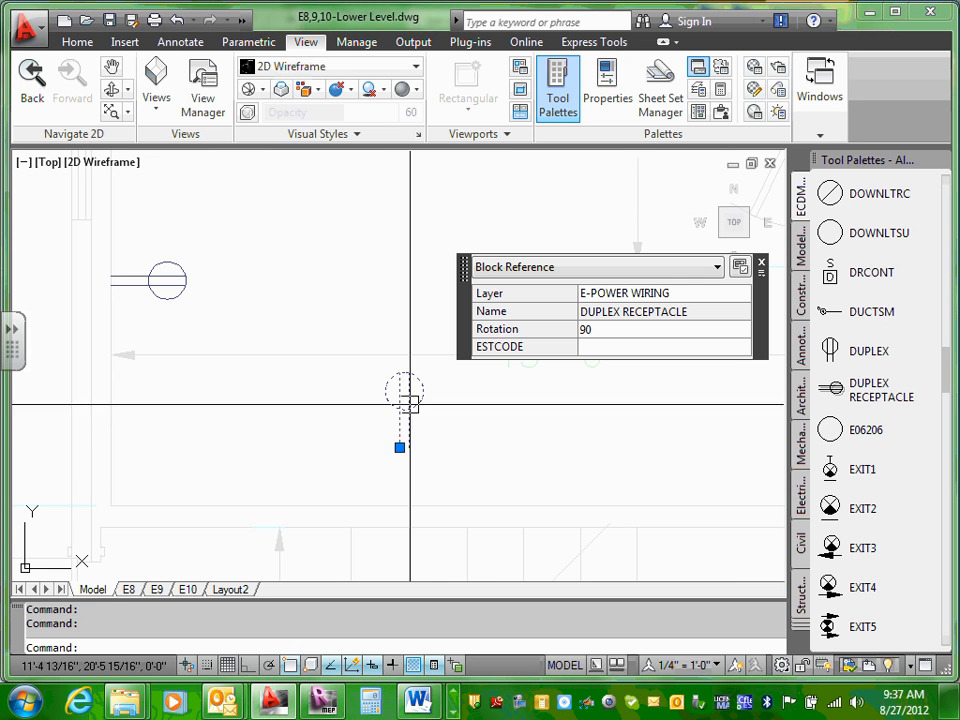
left_click_drag(409, 410, 395, 461)
key("Escape")
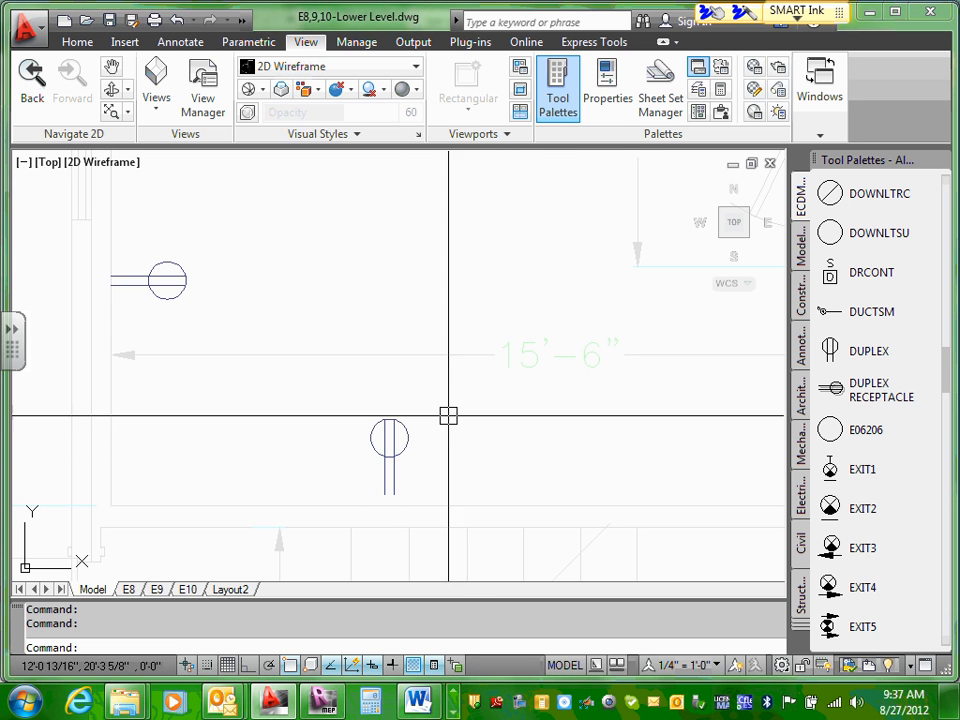
Step: Move the rotated duplex receptacle by the lower endpoint of its line straight down onto Bedroom 1's stair wall
right_click(449, 414)
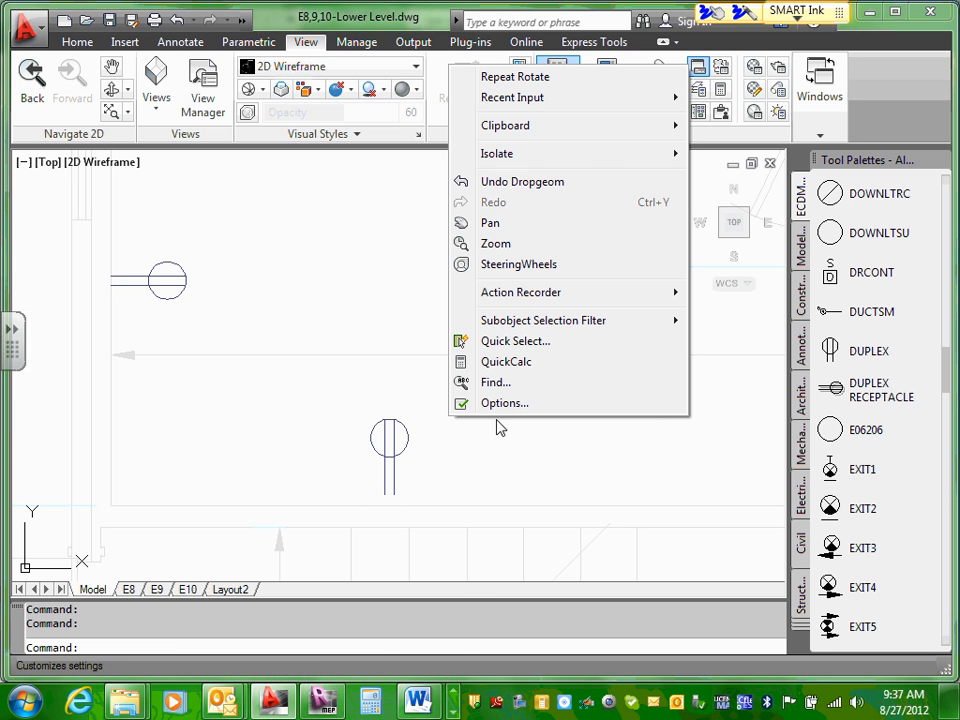
left_click(384, 436)
right_click(387, 437)
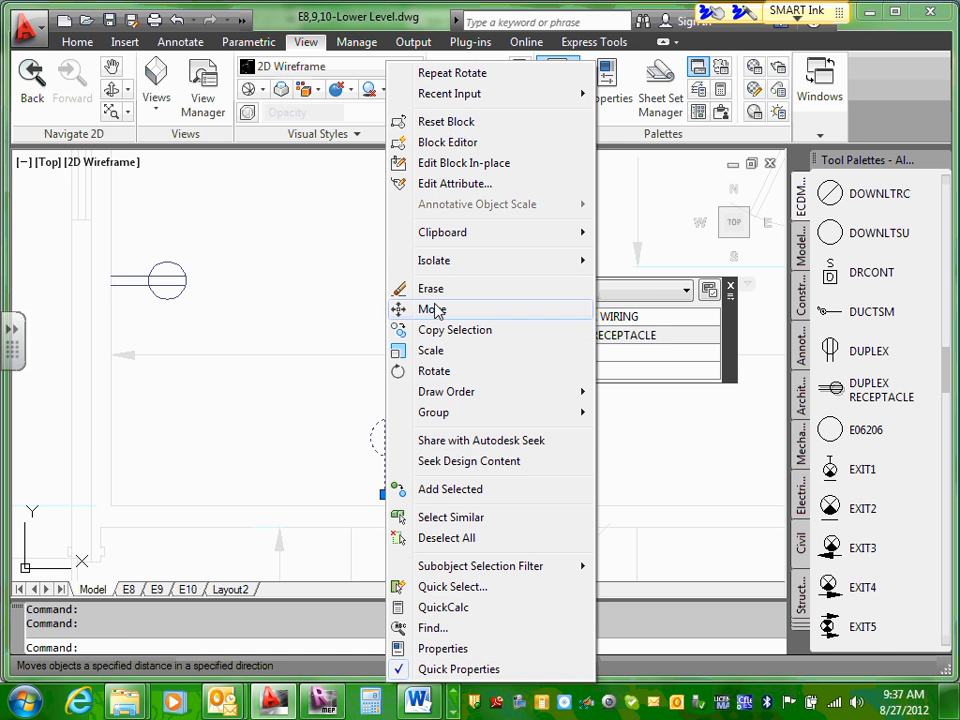
left_click(404, 313)
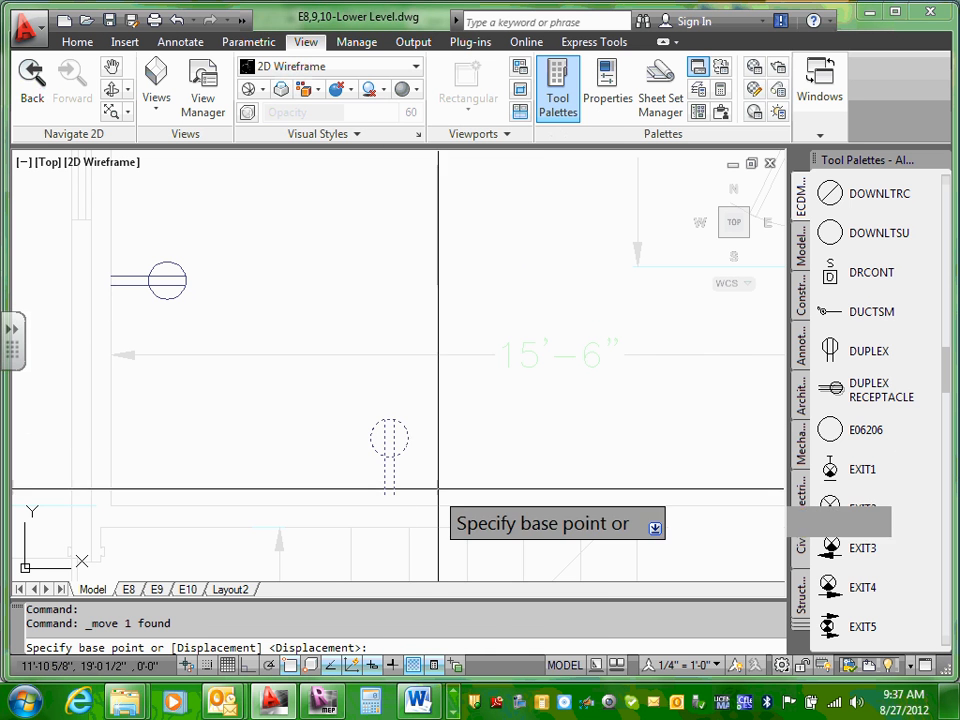
scroll(390, 492, "up", 5)
scroll(388, 495, "down", 1)
left_click(386, 521)
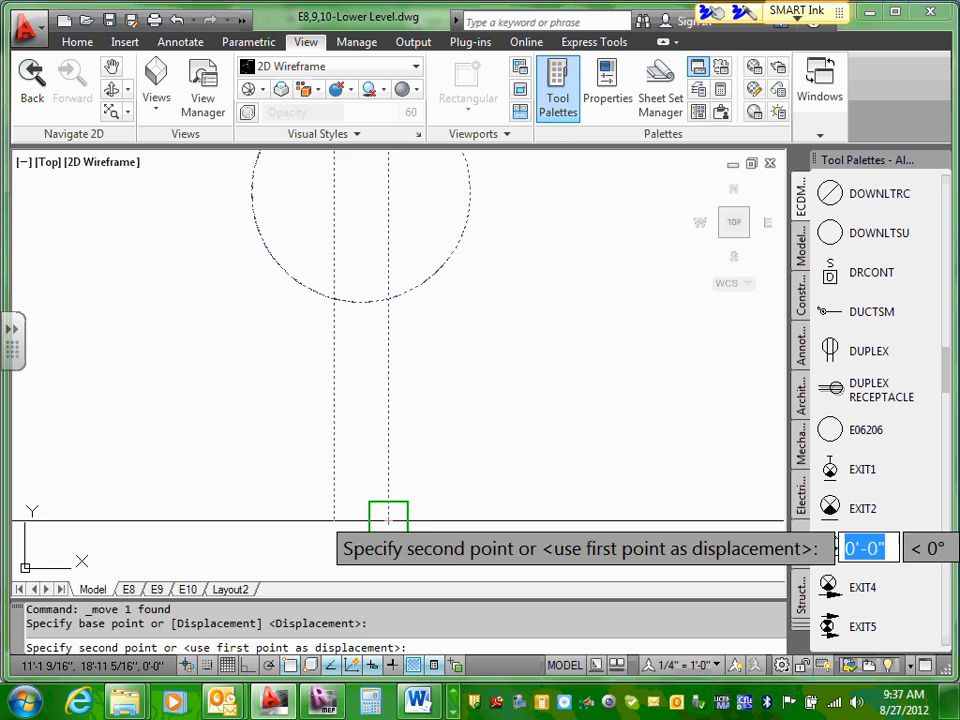
scroll(393, 455, "down", 5)
scroll(392, 450, "up", 5)
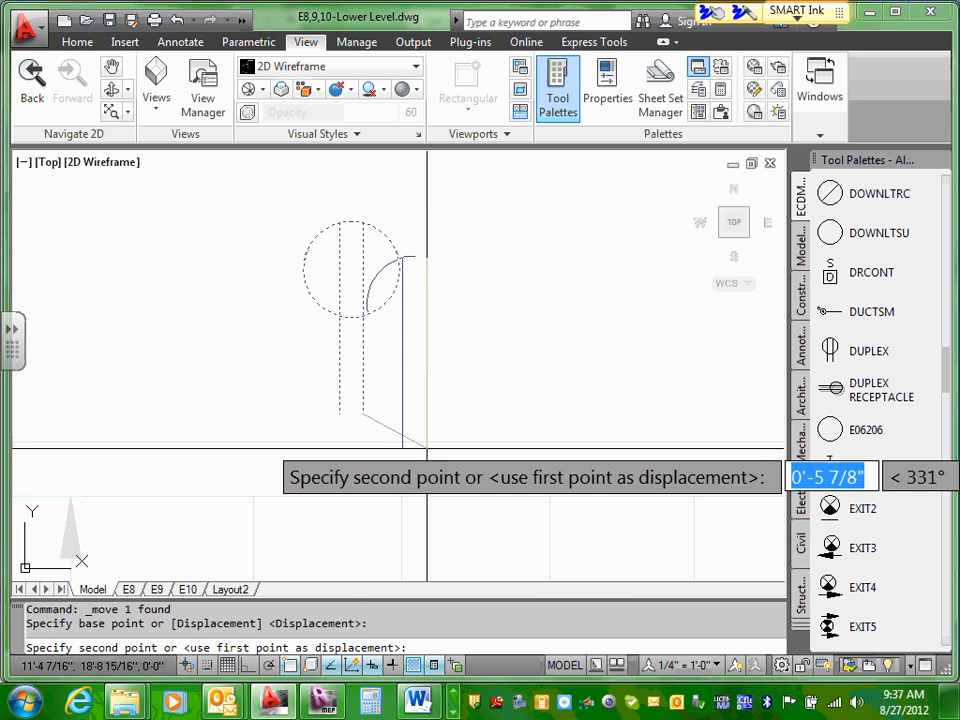
left_click(363, 442)
Step: Review the active object snap modes in Drafting Settings, moving the dialog fully into view, and close it
scroll(470, 375, "down", 8)
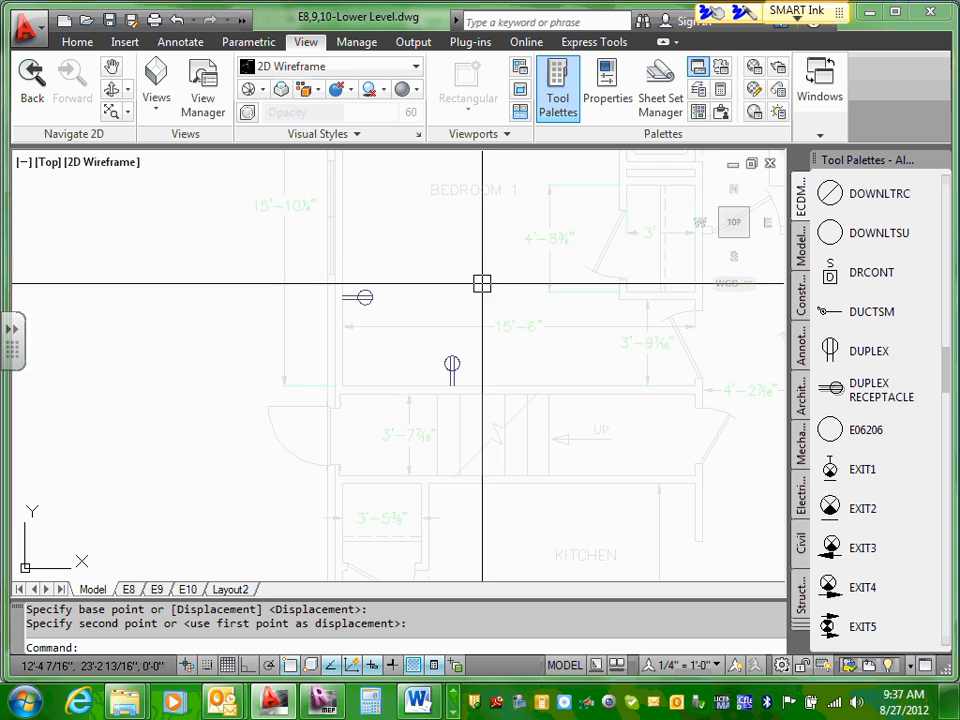
middle_click_drag(482, 282, 300, 300)
scroll(300, 300, "down", 2)
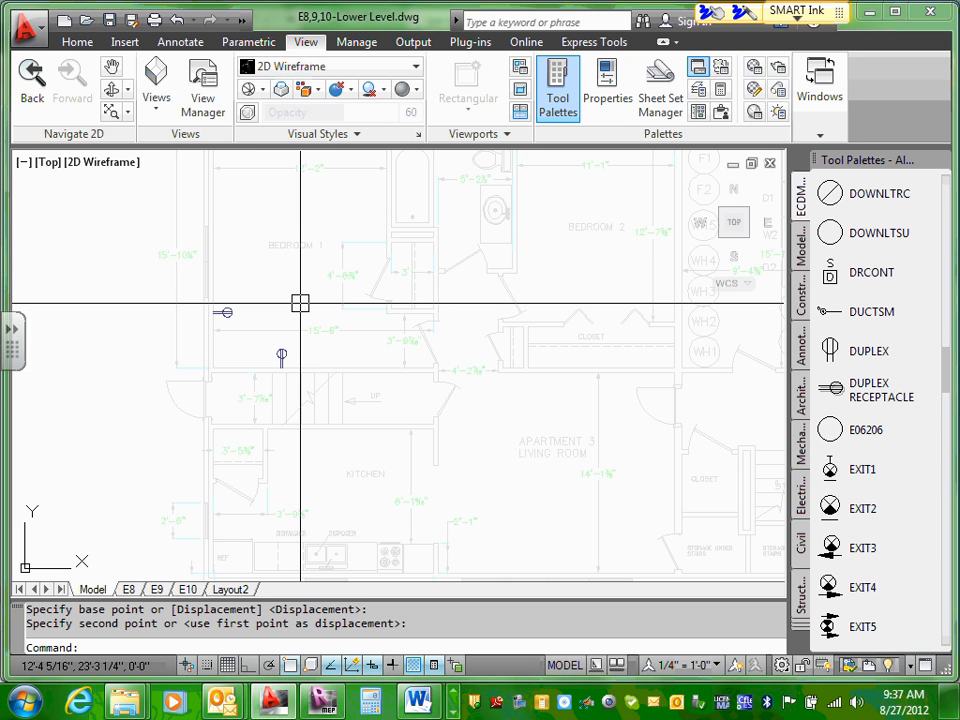
right_click(290, 667)
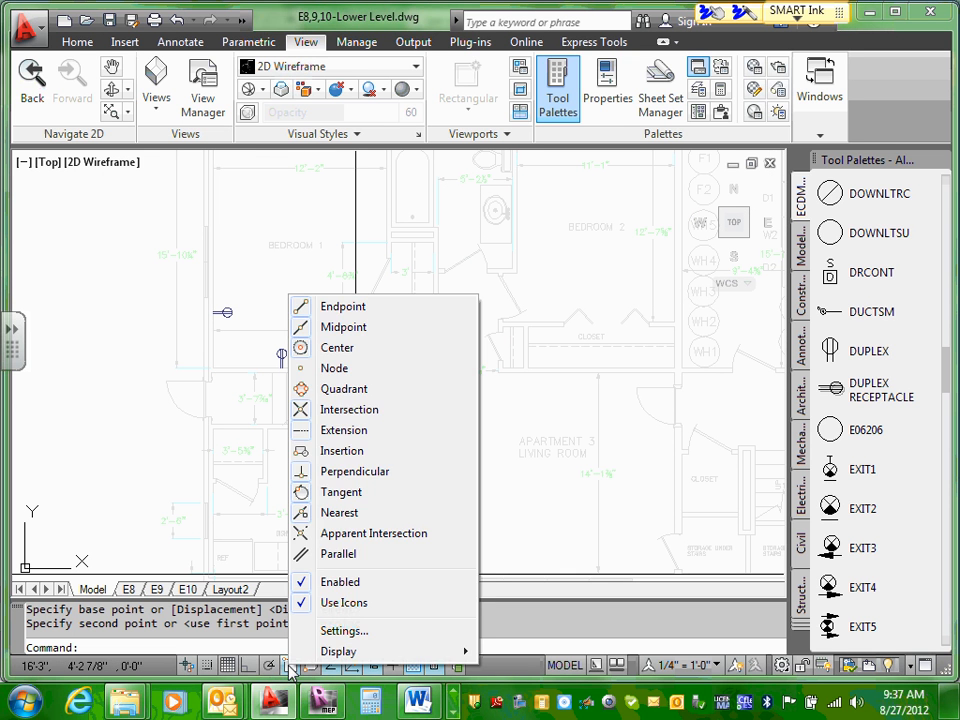
left_click(352, 631)
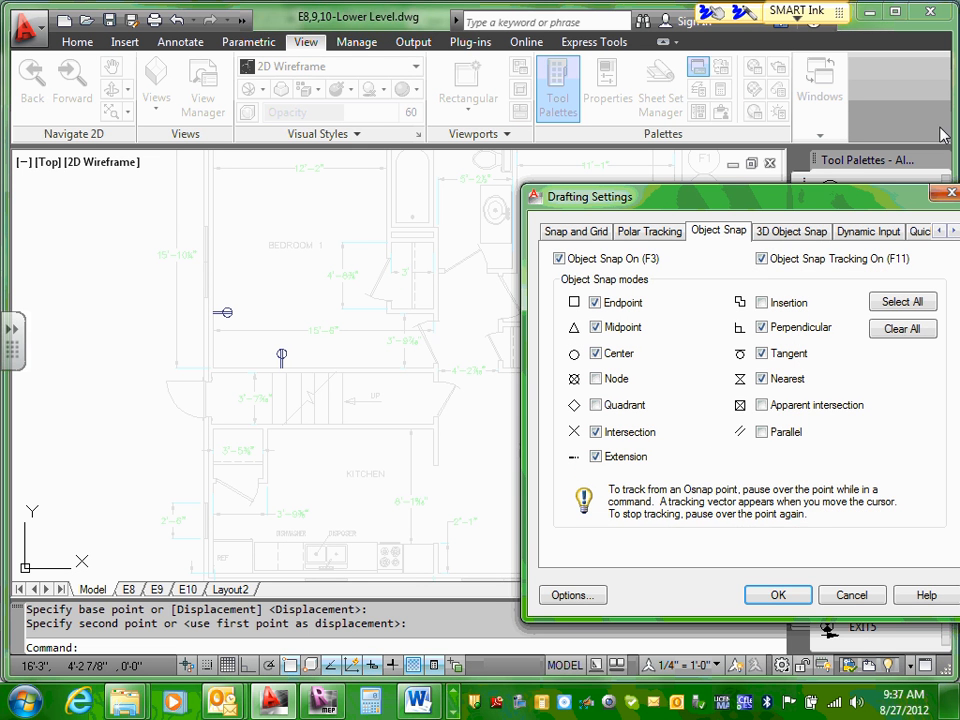
left_click_drag(930, 196, 709, 182)
left_click(731, 180)
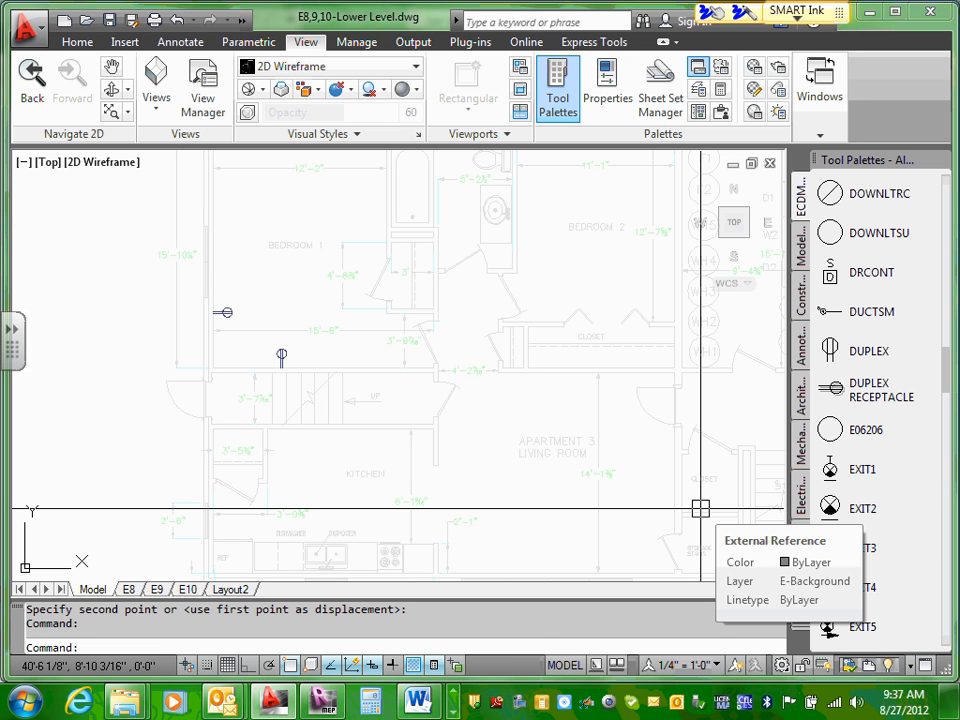
Step: Review the Endpoint, Intersection and Nearest object snap modes in Drafting Settings, toggling Intersection off and back on, and cancel the dialog
right_click(290, 668)
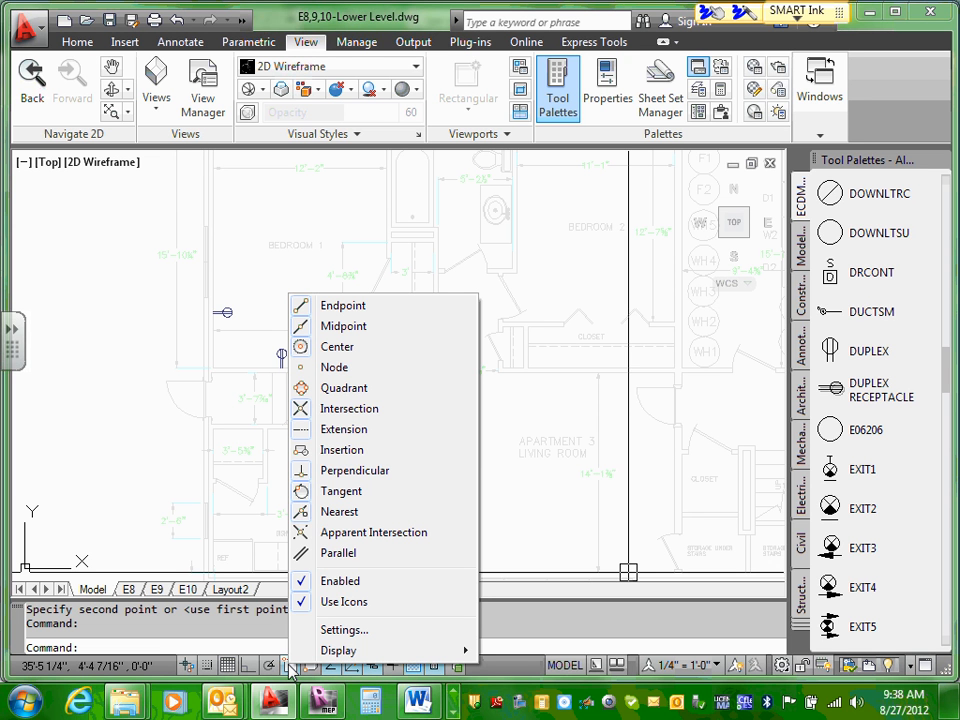
left_click(360, 636)
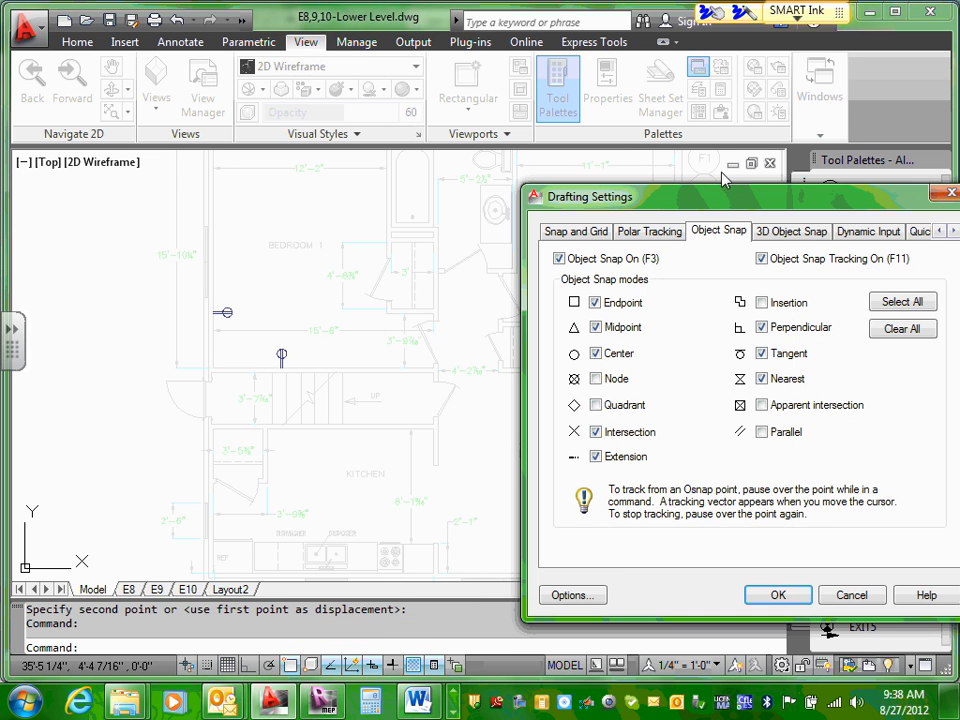
left_click_drag(856, 197, 596, 185)
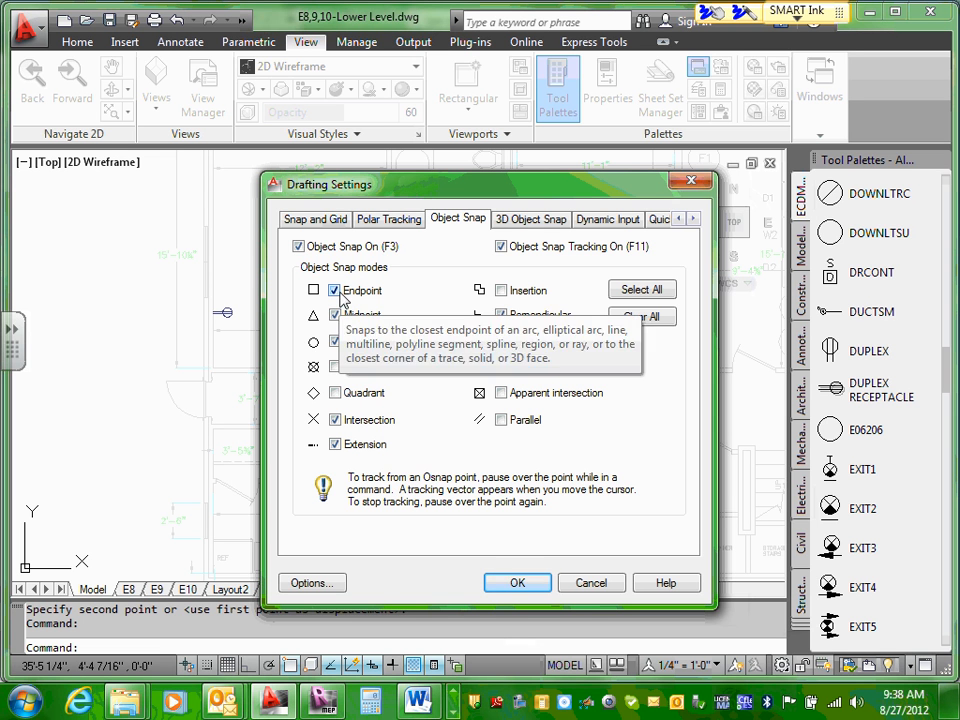
left_click(335, 420)
left_click(335, 420)
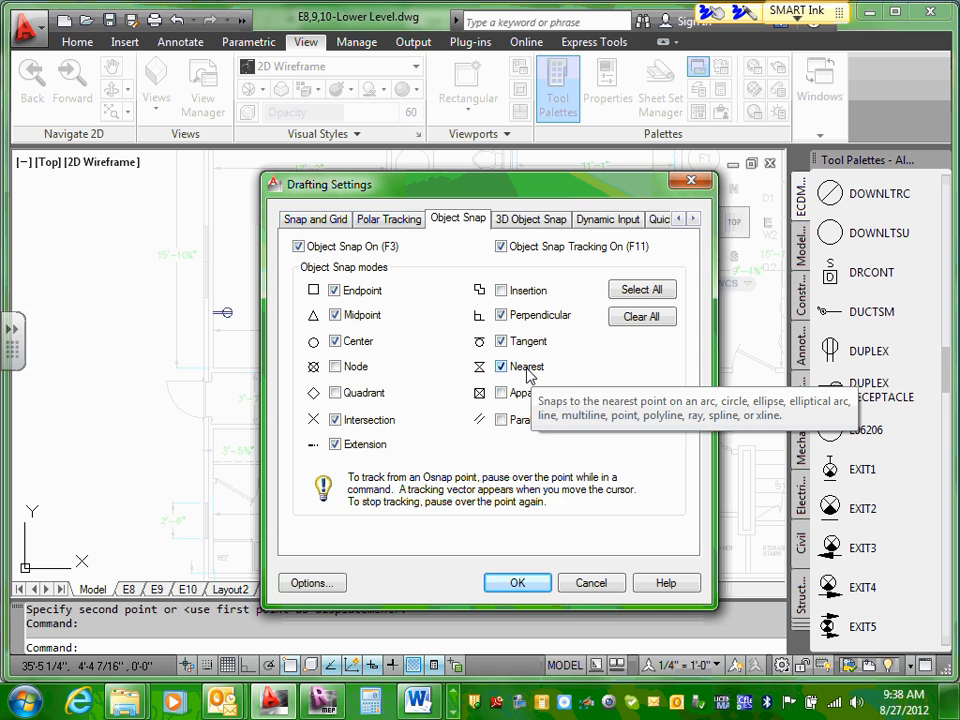
left_click(585, 585)
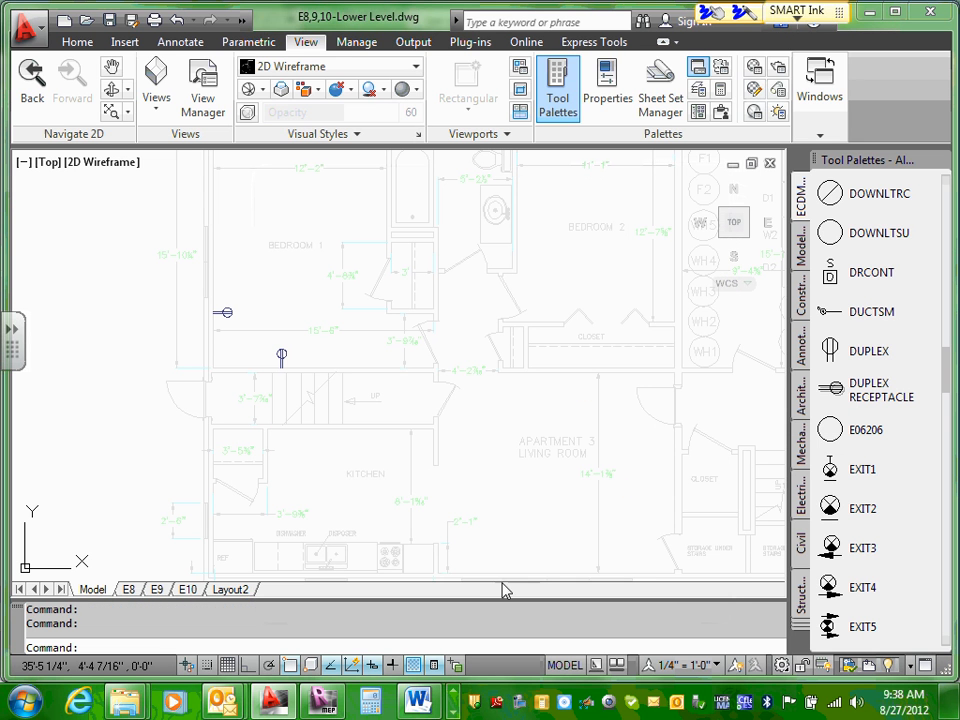
right_click(311, 673)
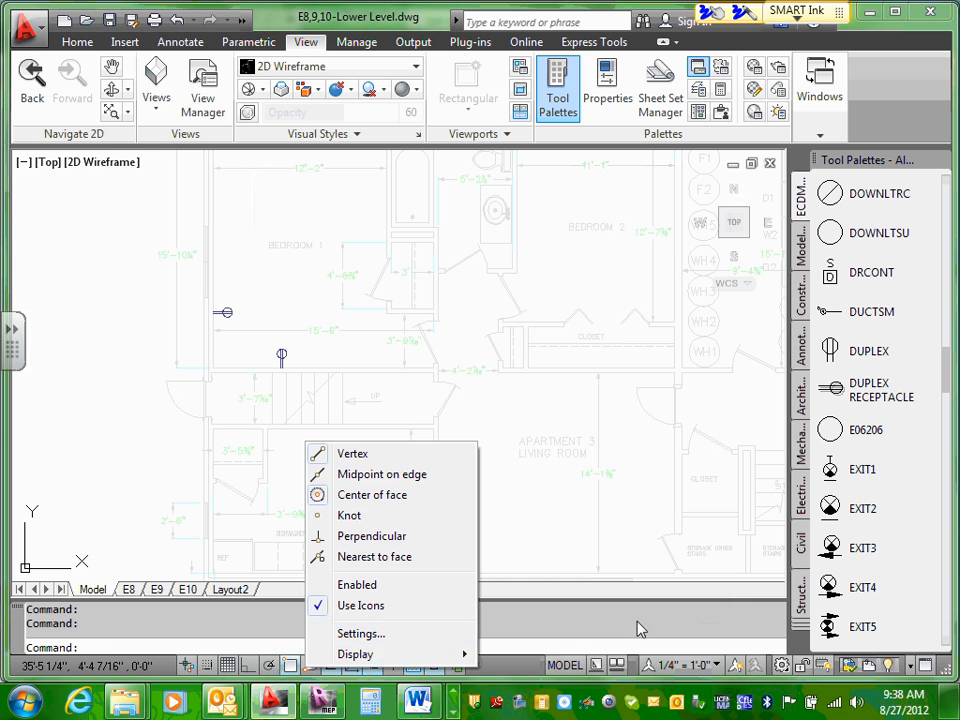
left_click(597, 536)
key("Escape")
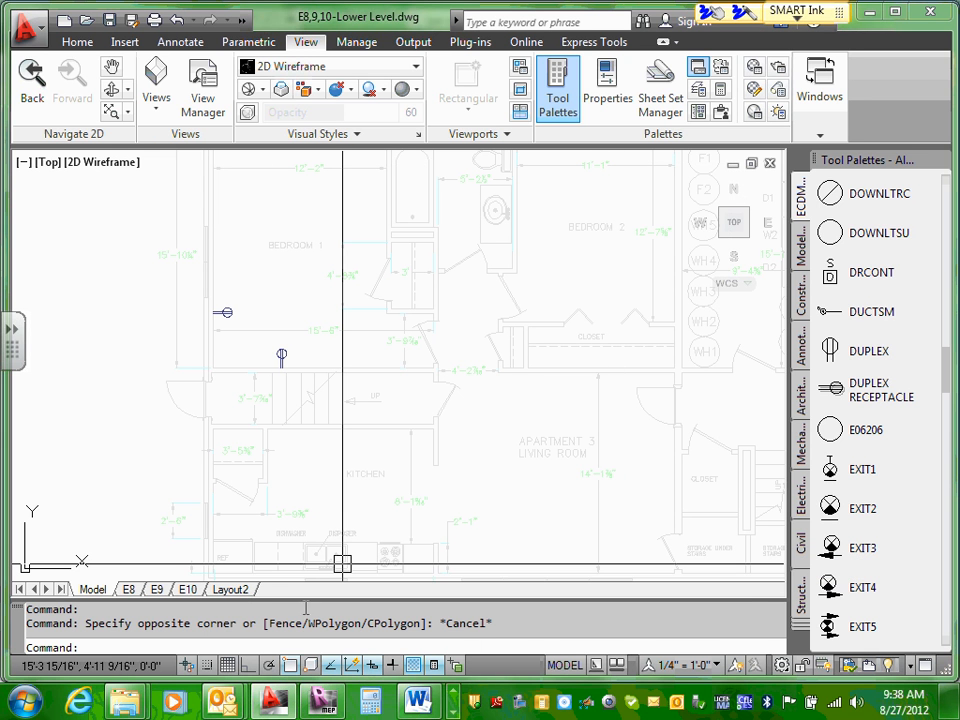
Step: Reopen the object snap settings and move the dialog fully into view to examine the enabled snap modes
right_click(290, 667)
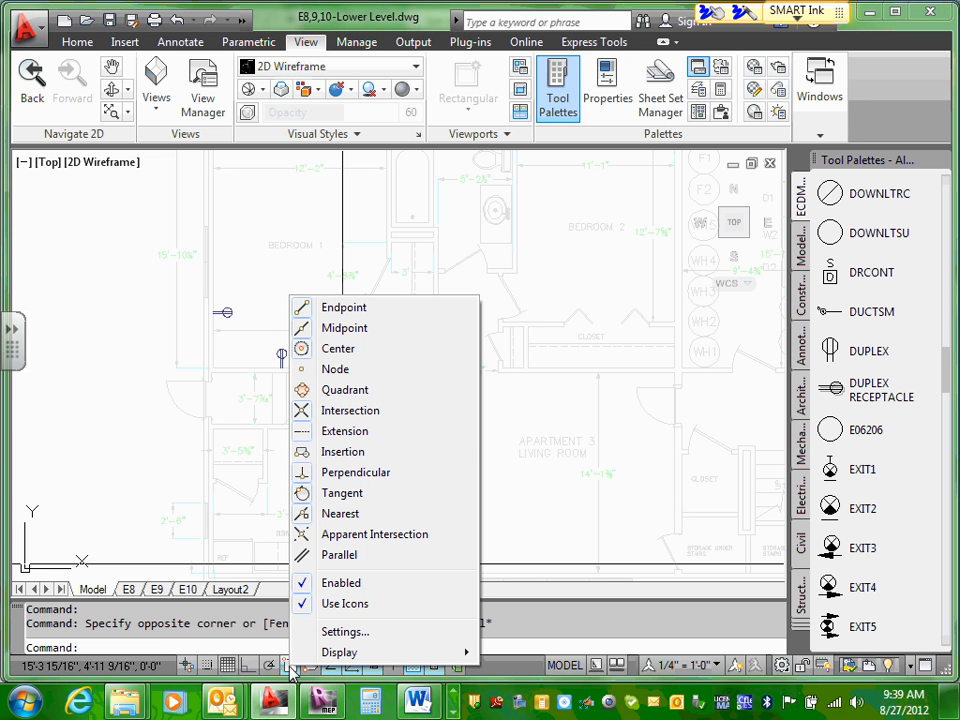
left_click(358, 634)
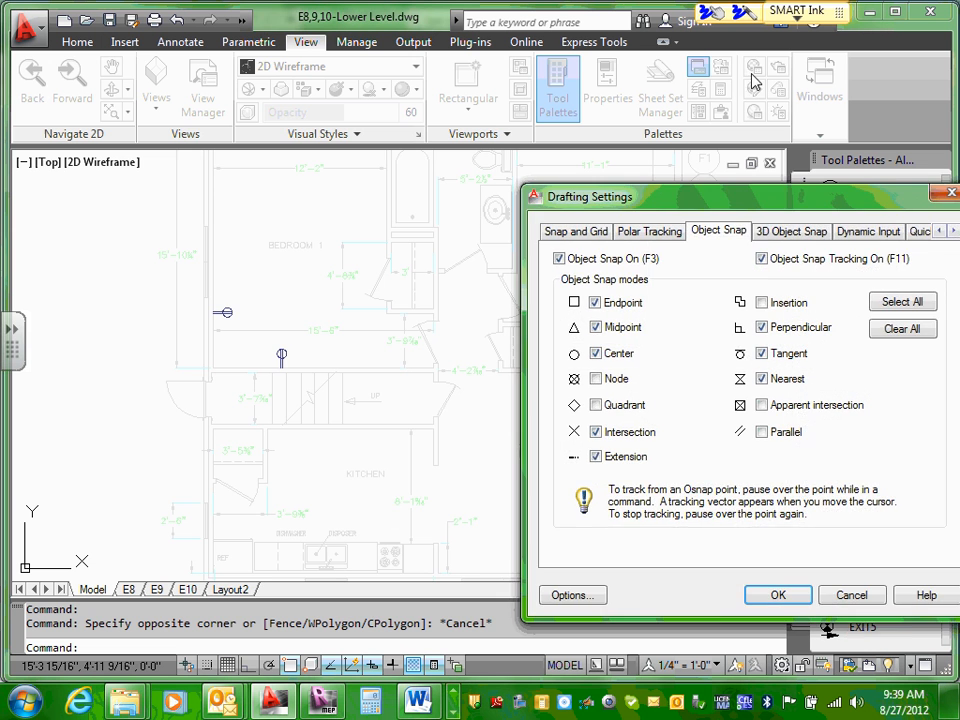
left_click_drag(797, 205, 389, 154)
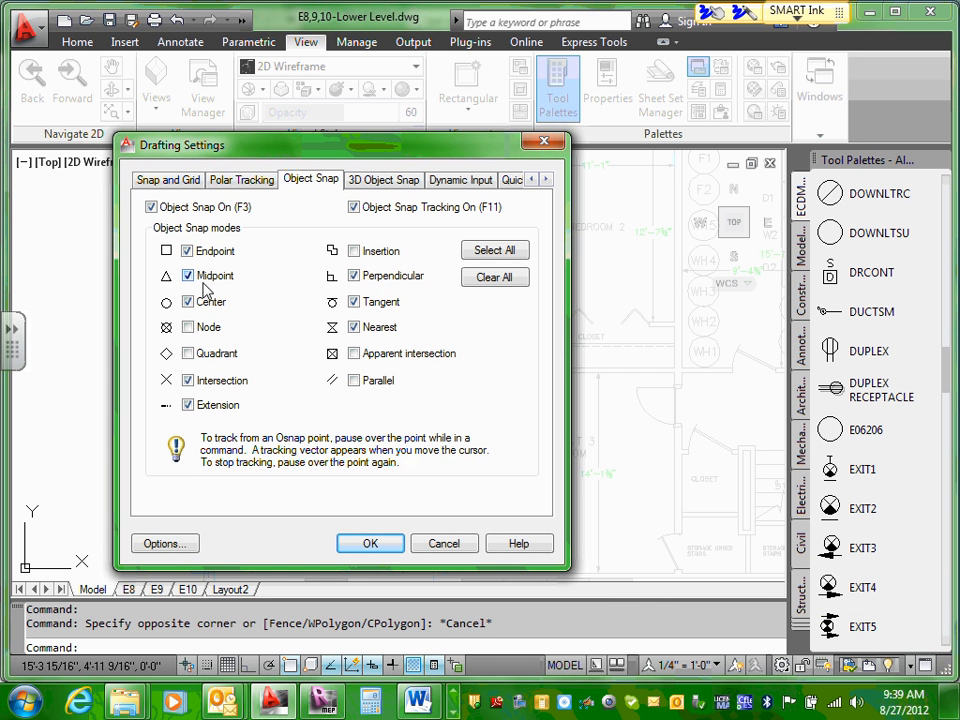
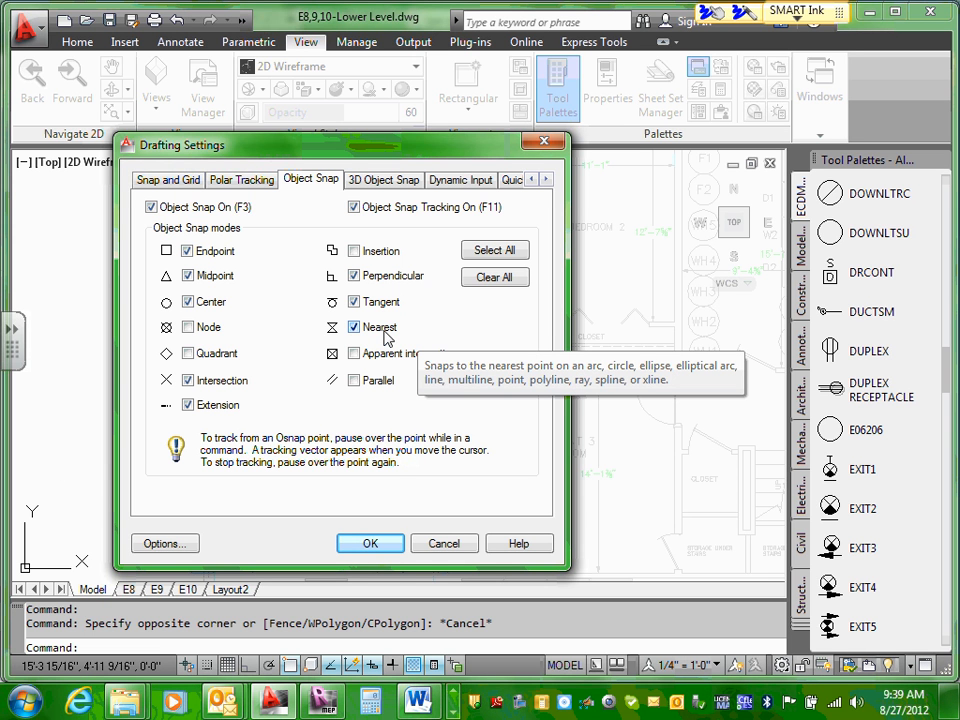
Step: Accept the Drafting Settings with the current snap modes, and toggle object snap off and back on
left_click(372, 546)
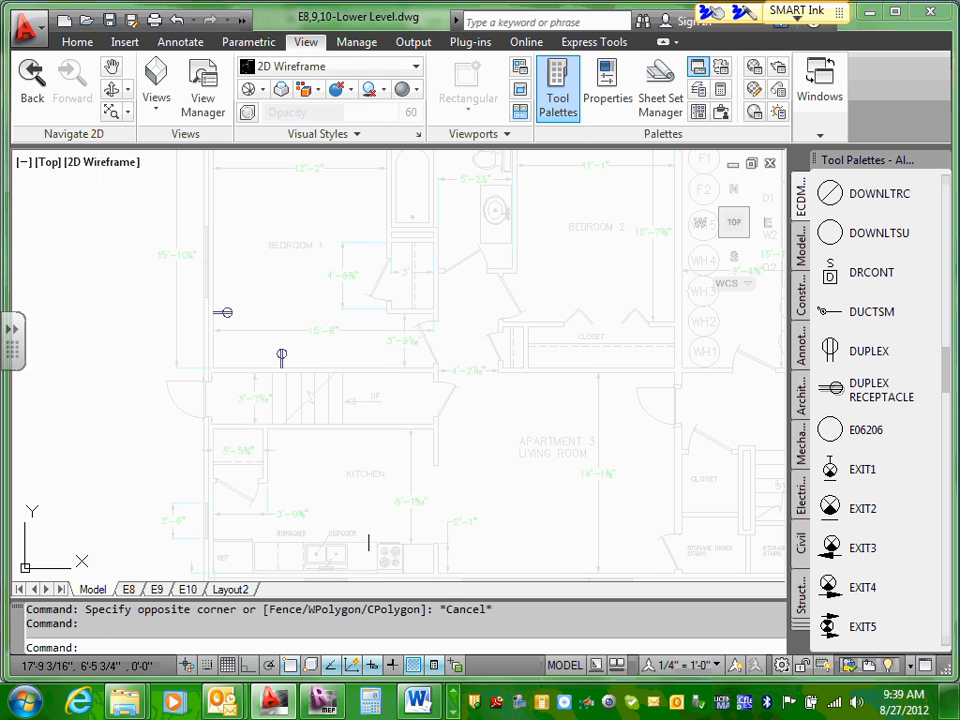
left_click(291, 670)
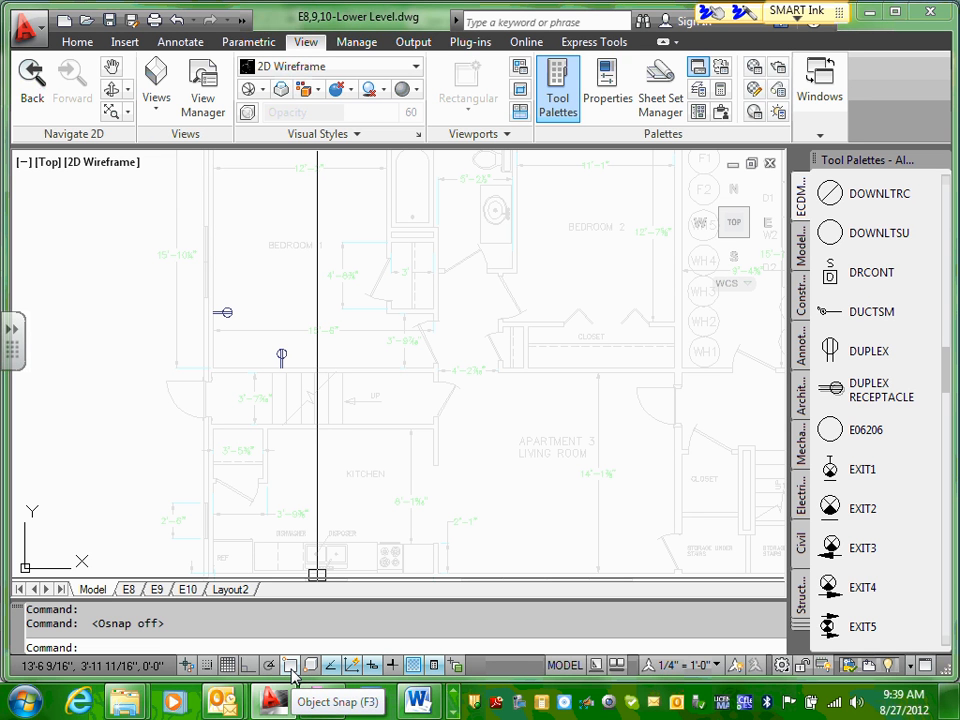
left_click(290, 667)
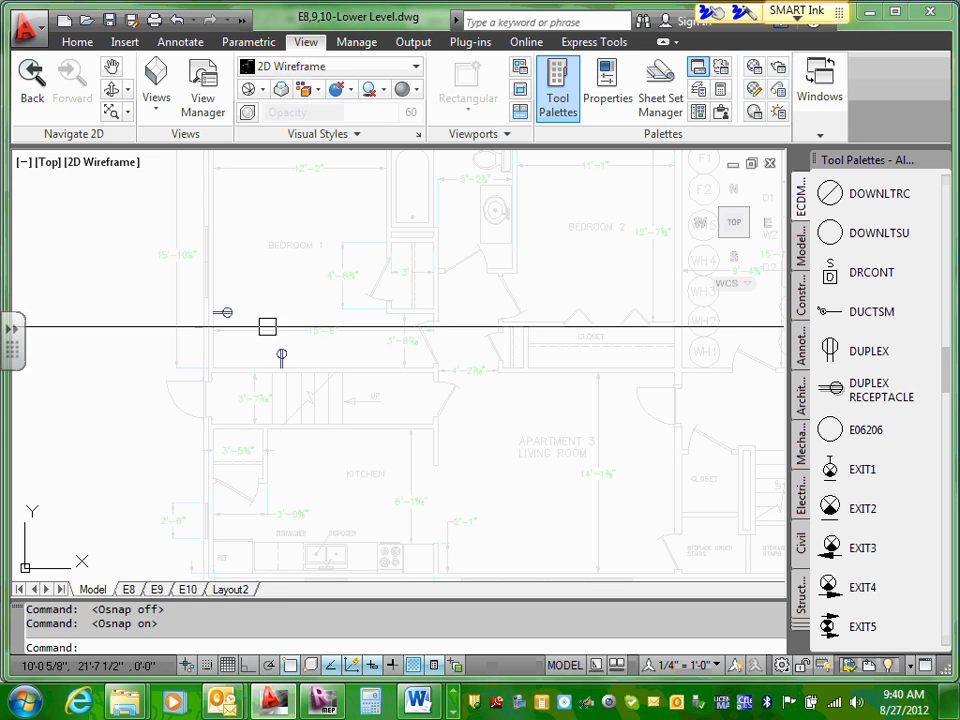
Step: Insert the DUPLEX symbol on Bedroom 1's stair wall, between the rotated duplex receptacle and the door
left_click(834, 351)
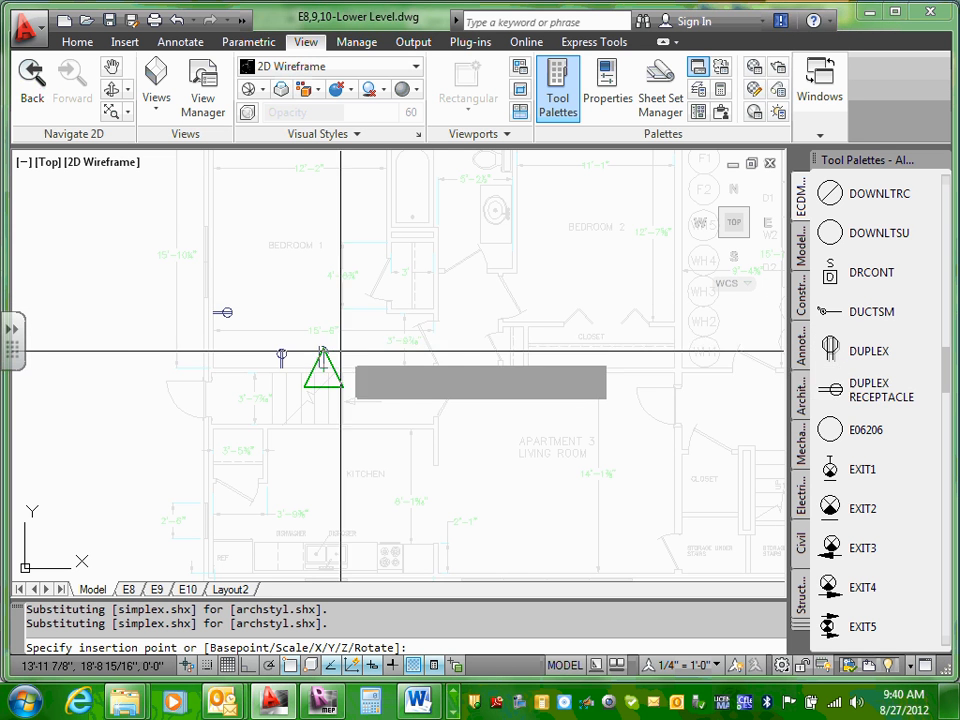
scroll(369, 350, "up", 3)
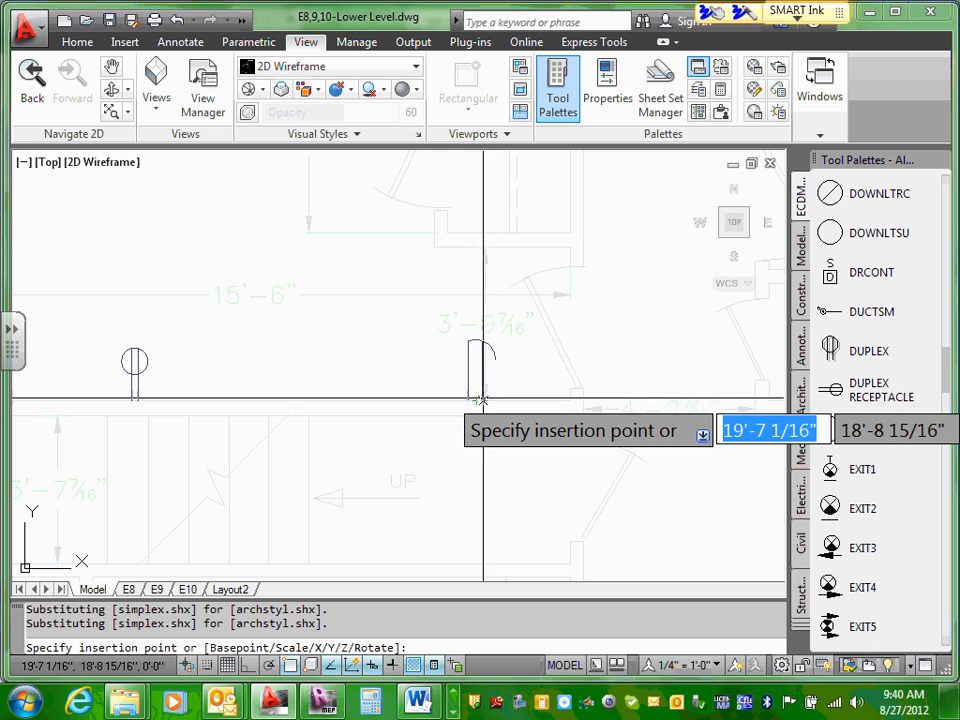
left_click(440, 397)
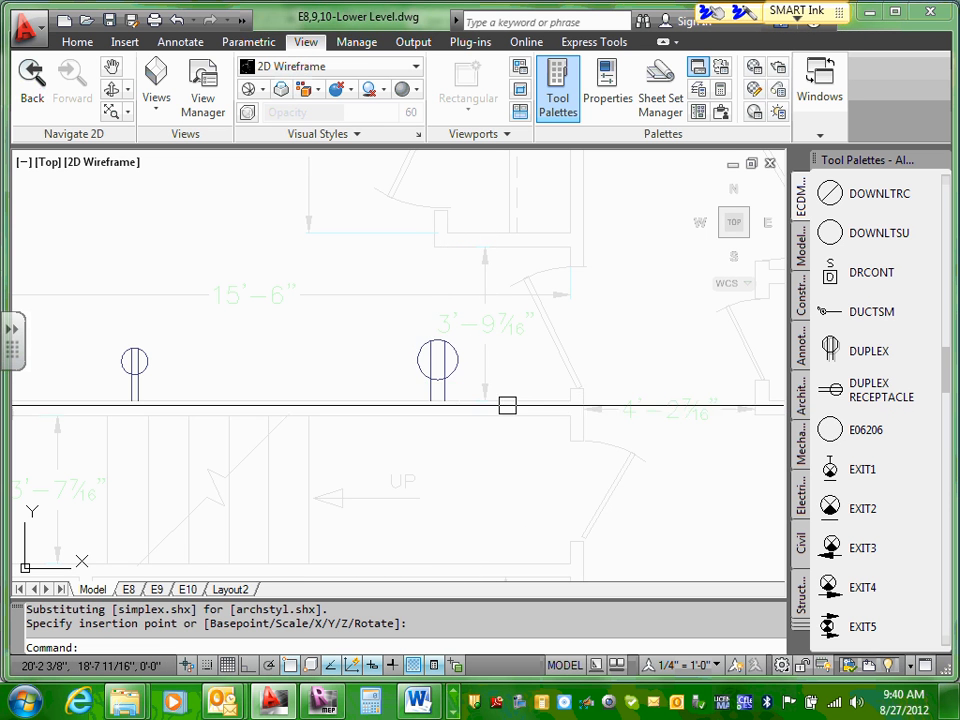
Step: Erase the larger DUPLEX symbol near the door on Bedroom 1's stair wall
scroll(509, 402, "down", 3)
scroll(509, 402, "up", 5)
key("Escape")
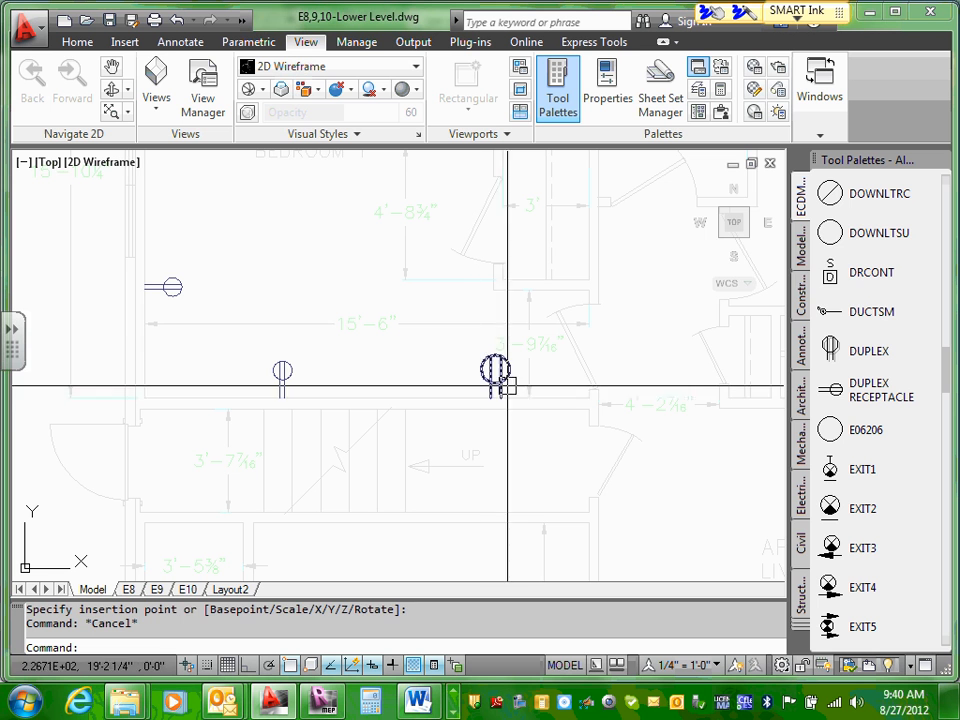
left_click(500, 374)
key("Delete")
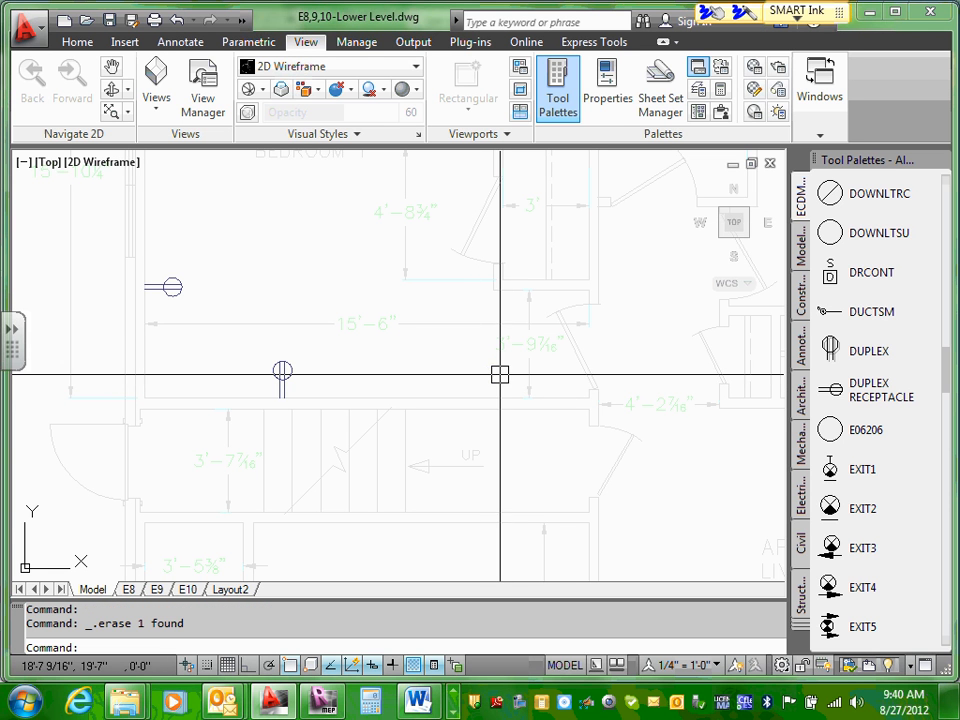
left_click(830, 390)
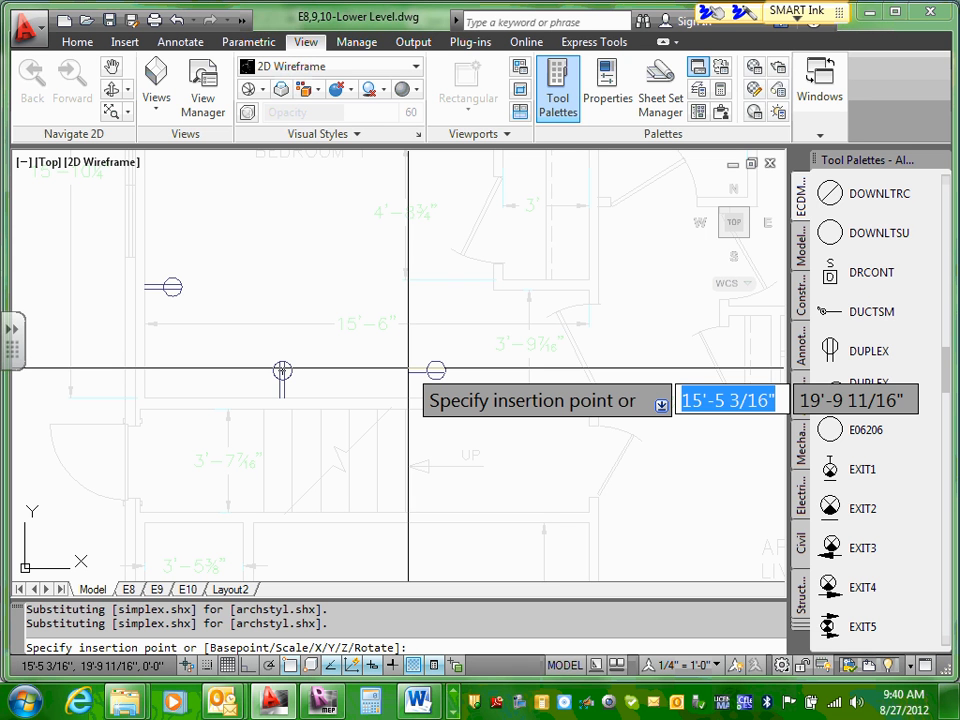
key("Escape")
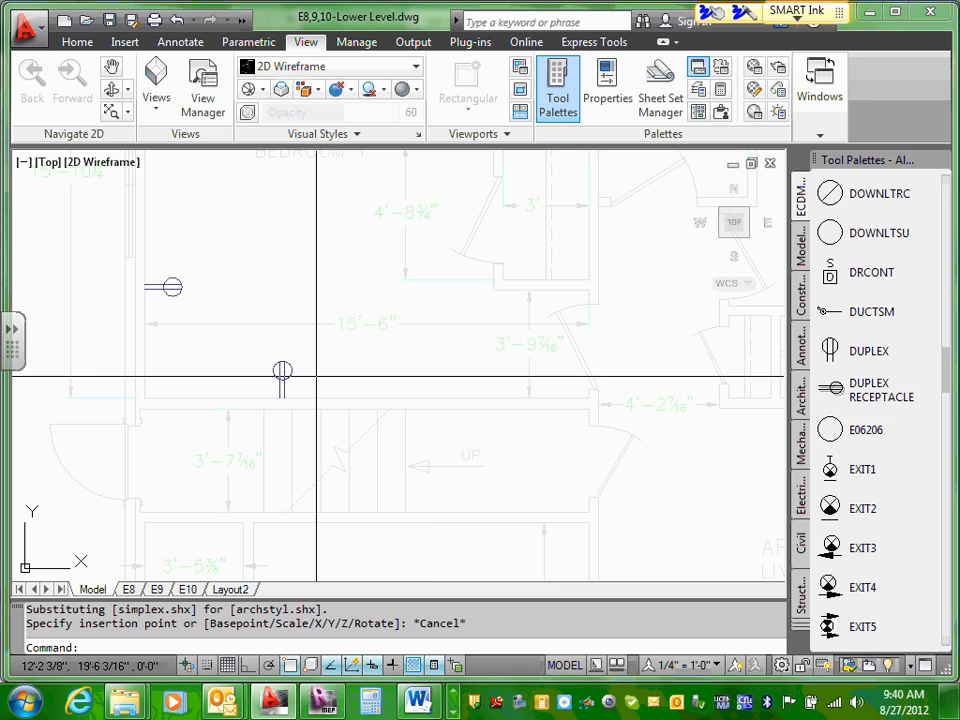
scroll(282, 374, "up", 3)
scroll(290, 375, "down", 4)
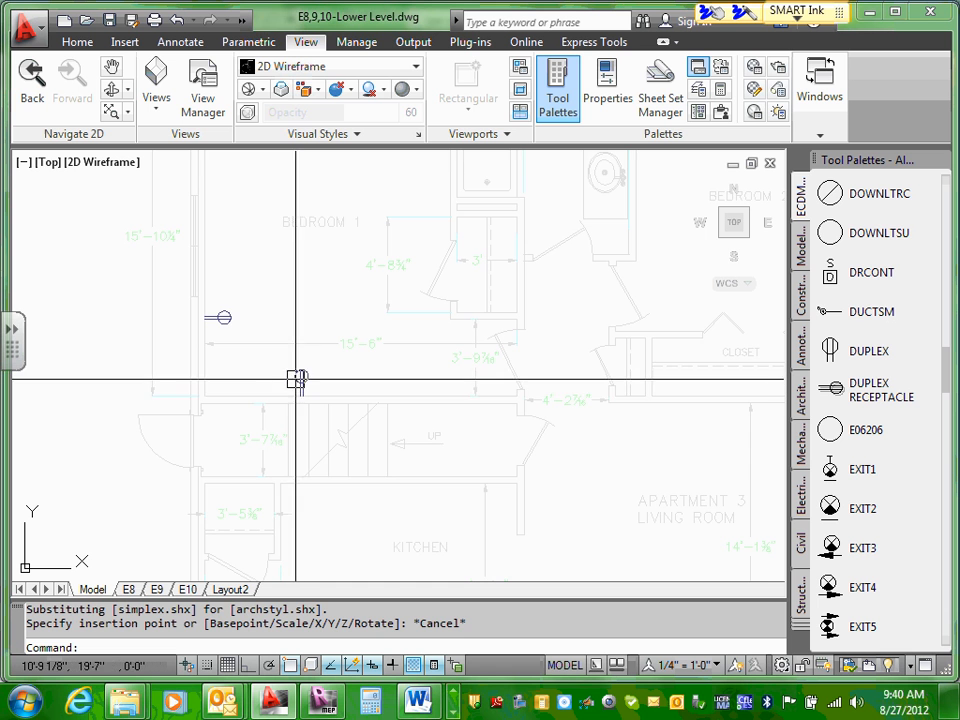
Step: Copy the rotated DUPLEX RECEPTACLE block on Bedroom 1's stair wall to the clipboard
scroll(305, 385, "up", 2)
left_click(306, 380)
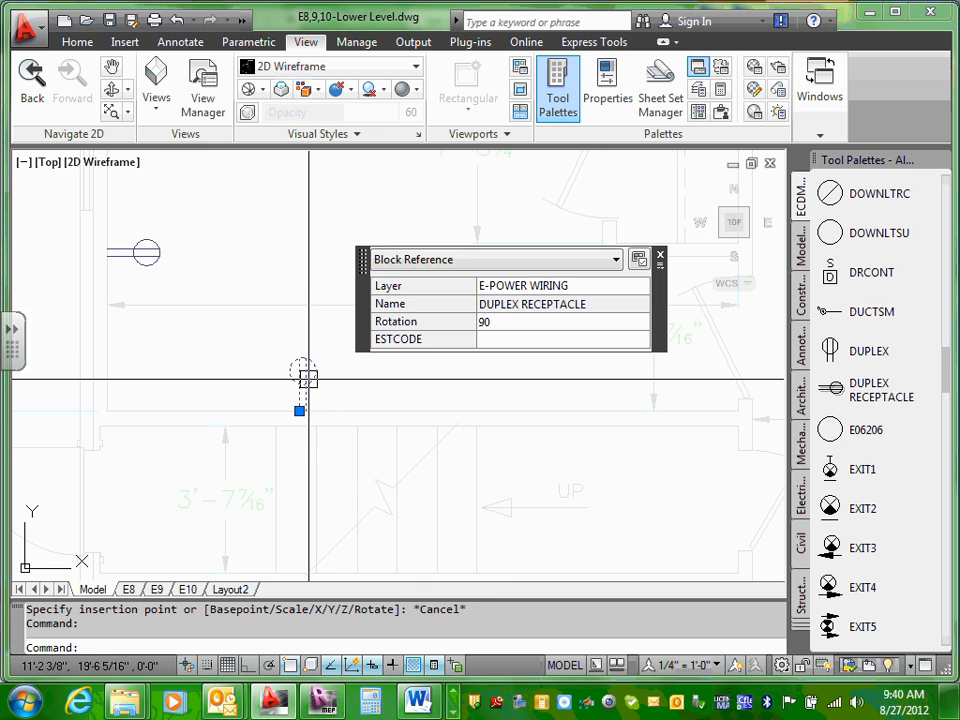
right_click(309, 379)
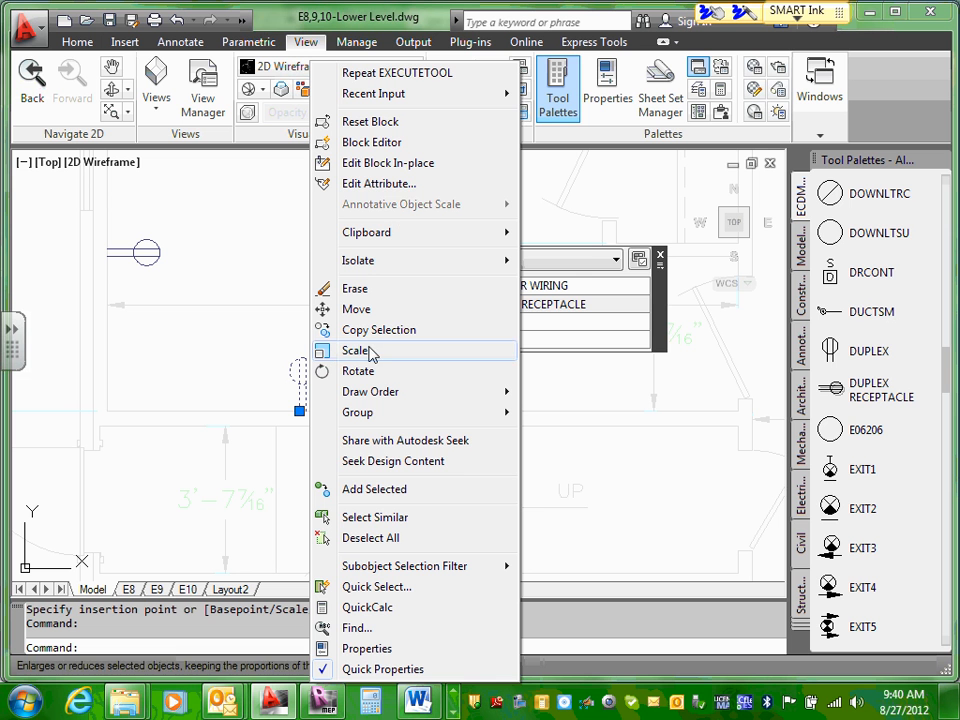
mouse_move(396, 232)
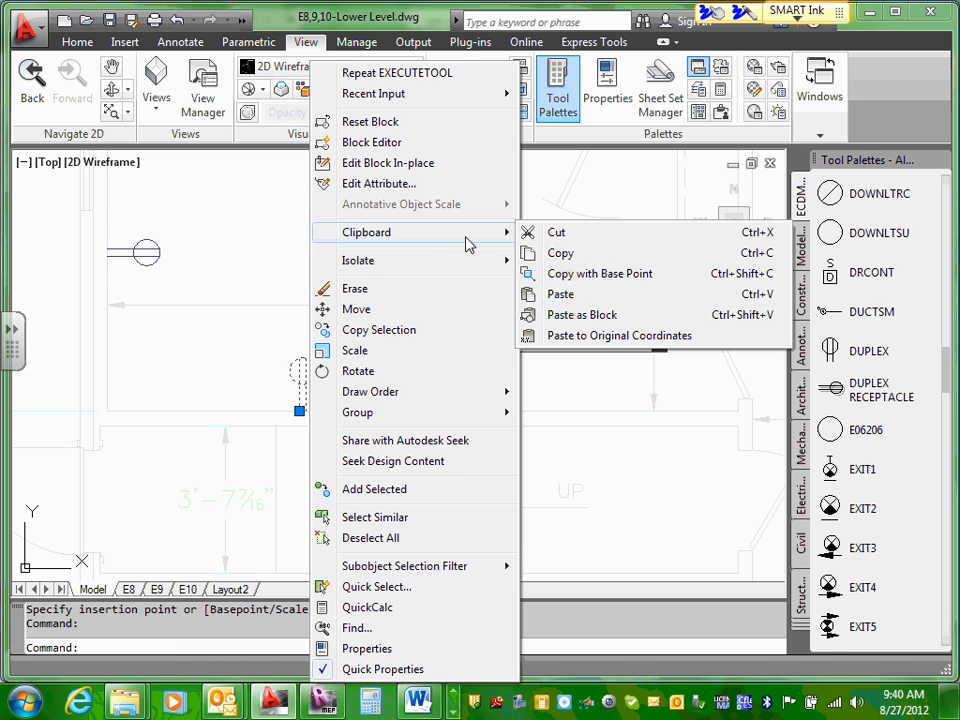
left_click(560, 256)
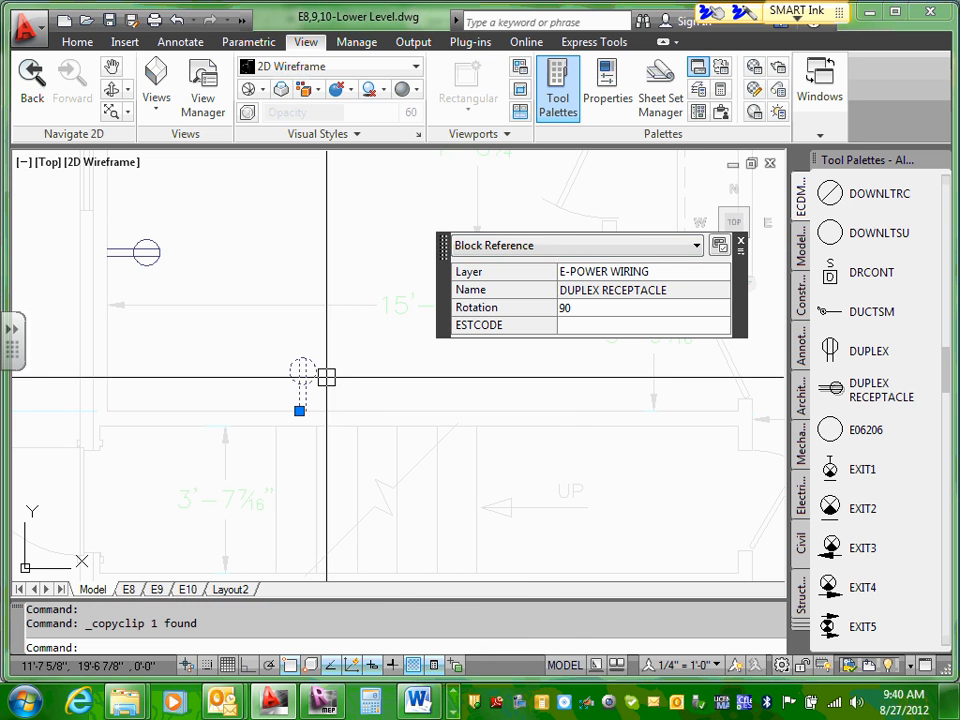
Step: Paste the copied duplex receptacle onto Bedroom 1's stair wall near the door, snapping to the nearest point on the wall line
right_click(362, 388)
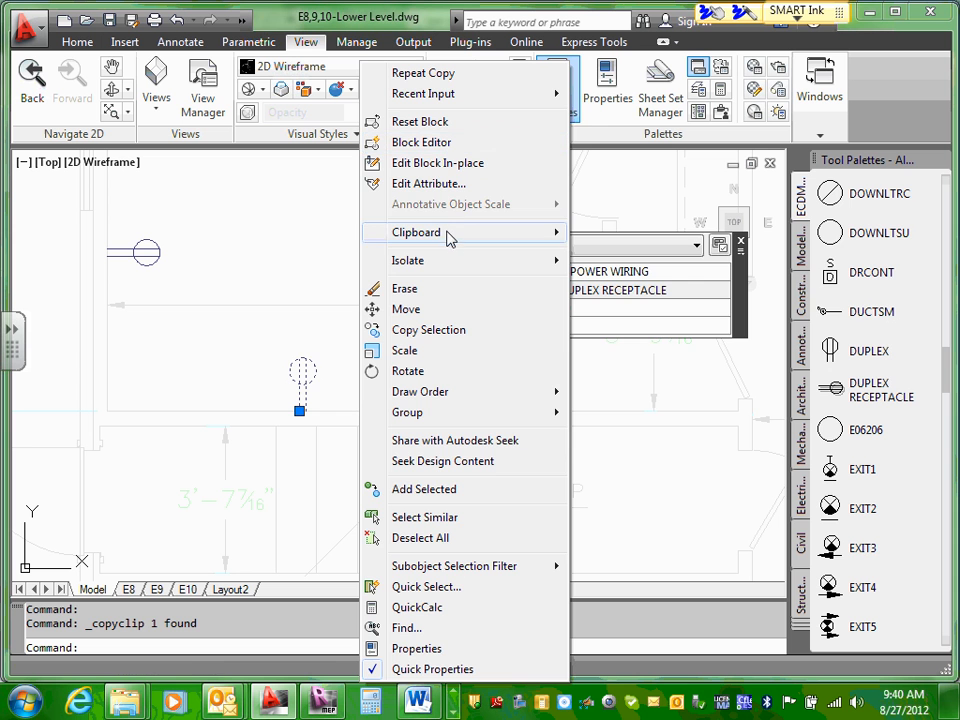
mouse_move(455, 235)
left_click(590, 294)
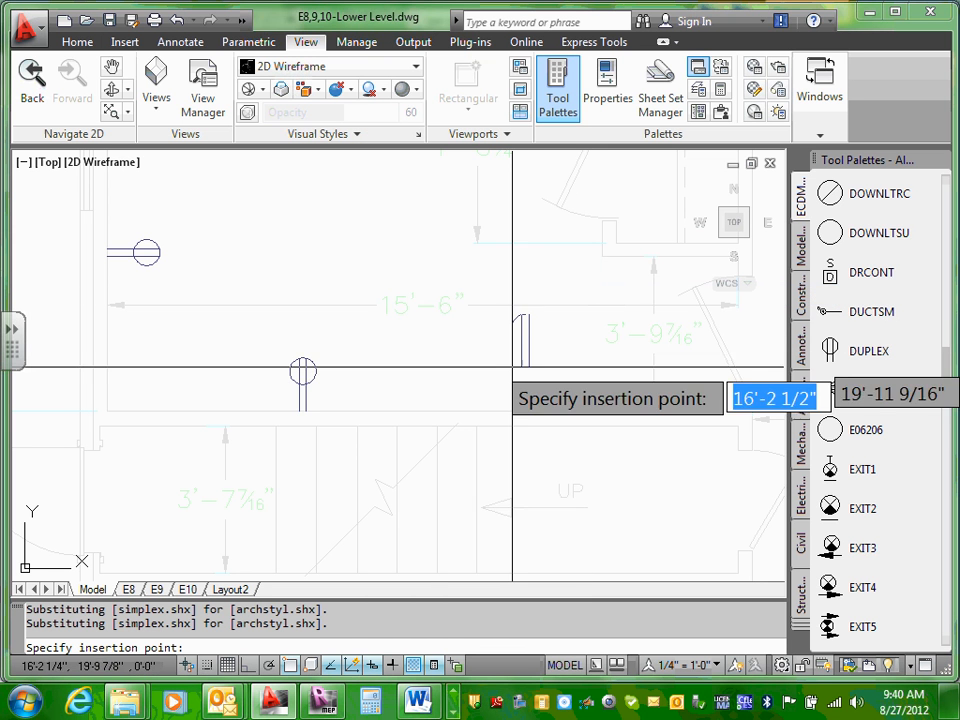
scroll(526, 400, "up", 2)
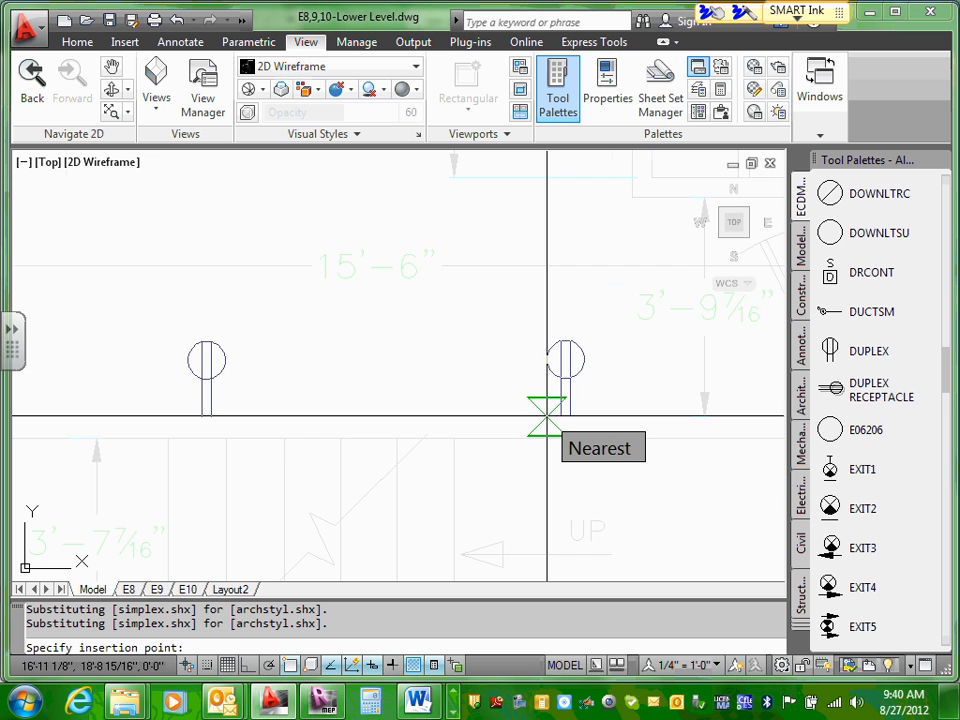
scroll(546, 414, "down", 5)
scroll(640, 440, "up", 4)
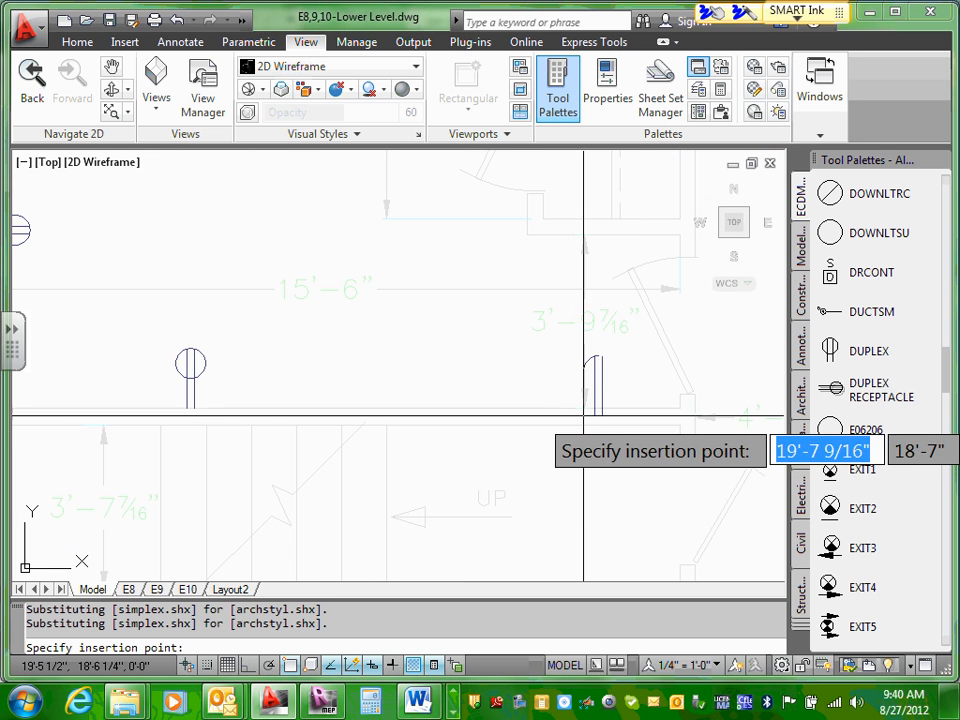
left_click(548, 407)
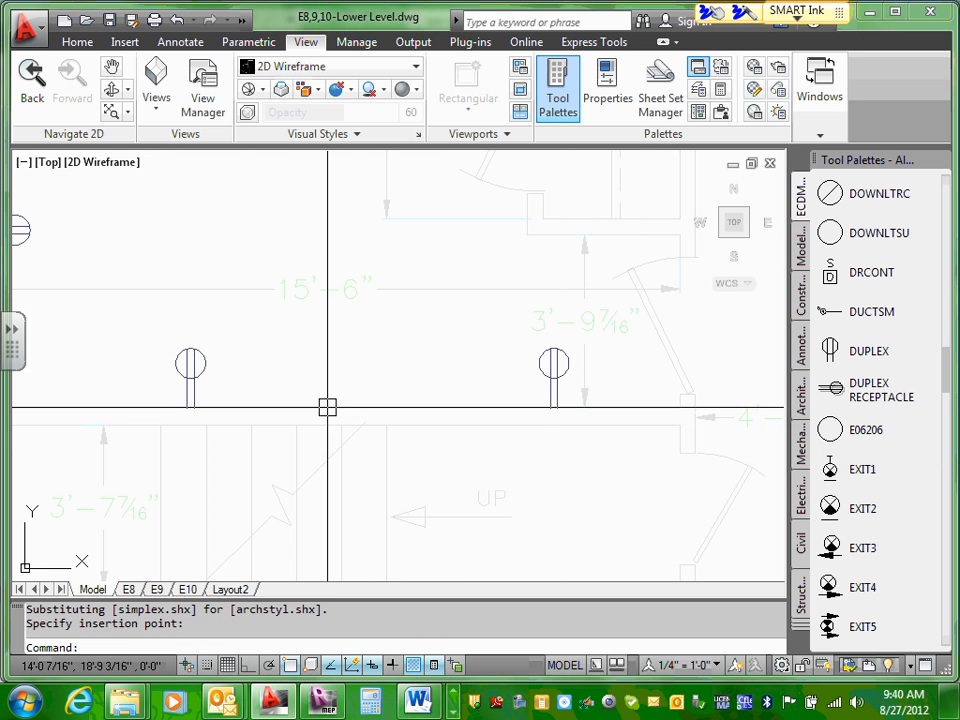
Step: Look through the available tool groups for drawing and modifying, annotation, parametric constraints, views, customization, output, plug-ins, online sharing and Express Tools
scroll(353, 398, "down", 2)
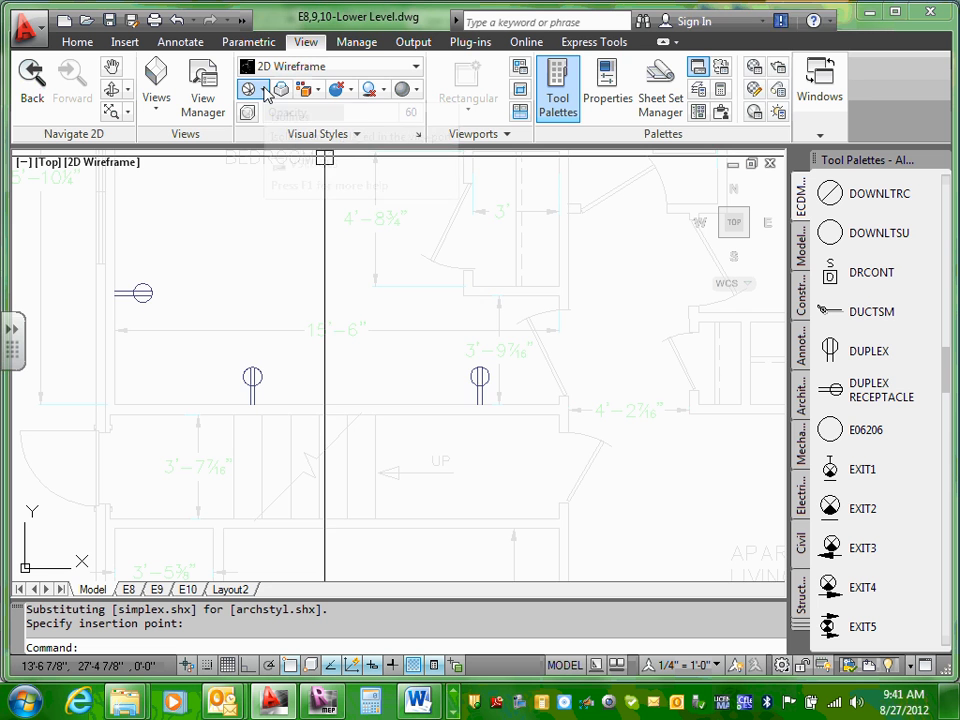
scroll(270, 379, "up", 2)
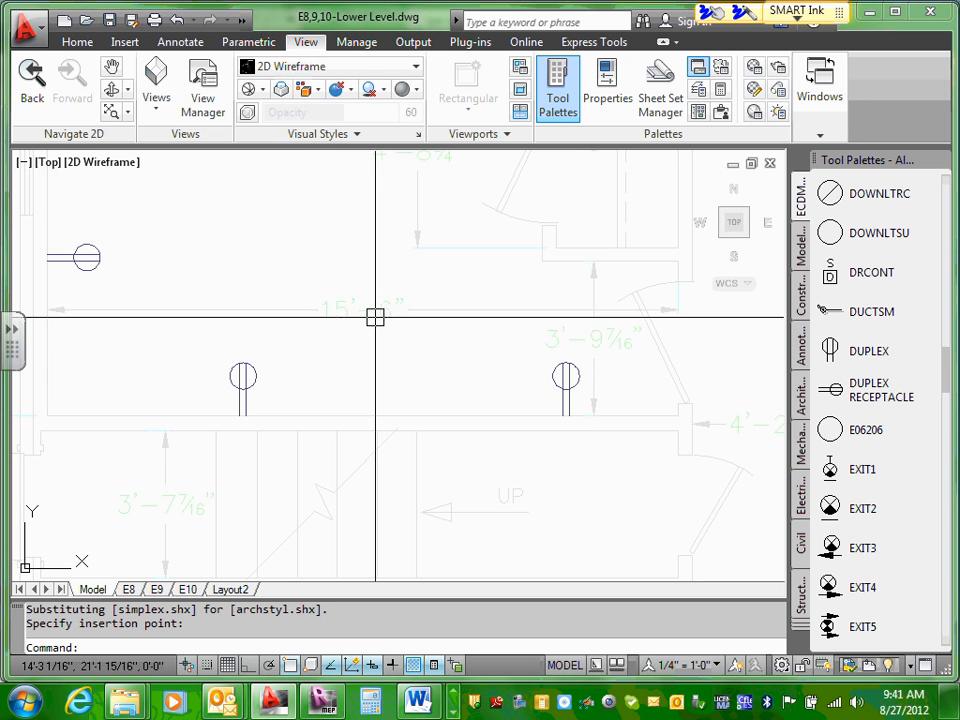
middle_click_drag(634, 392, 574, 398)
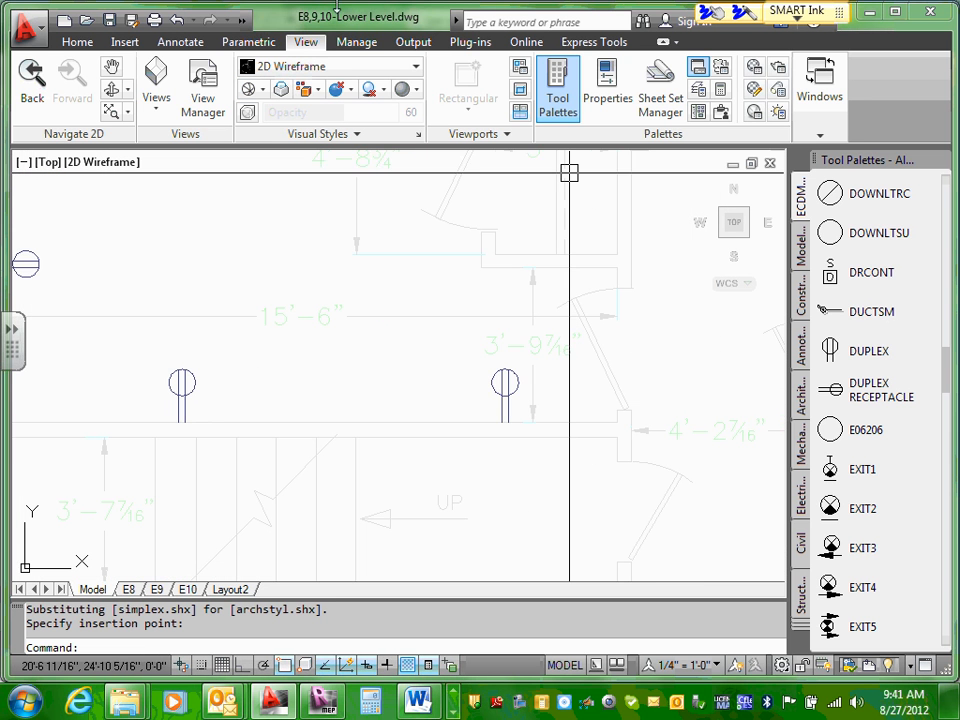
left_click(78, 43)
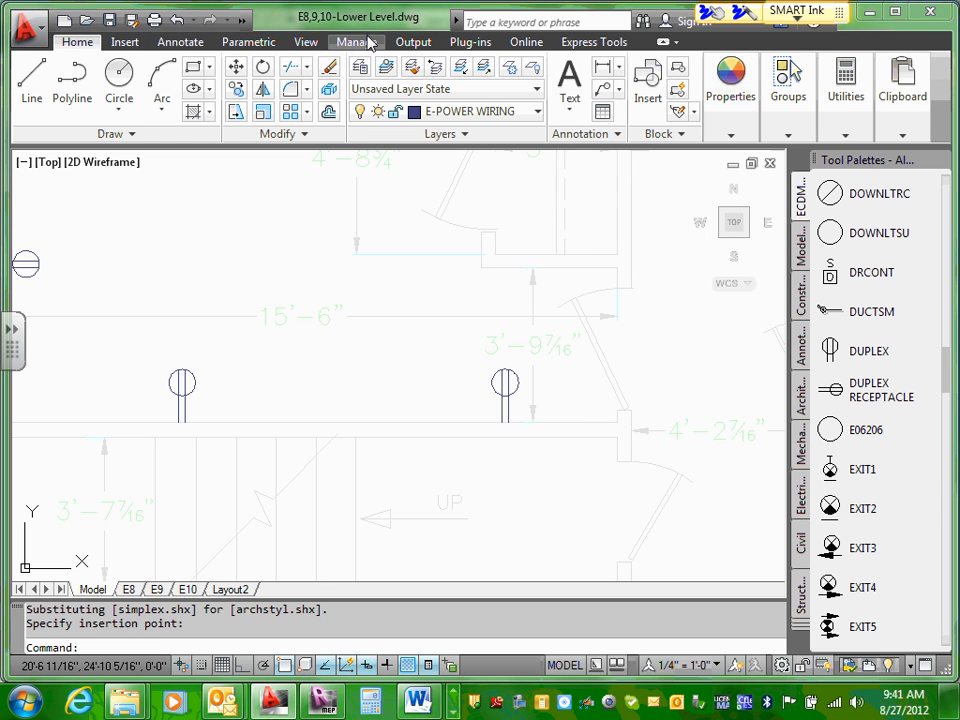
left_click(307, 43)
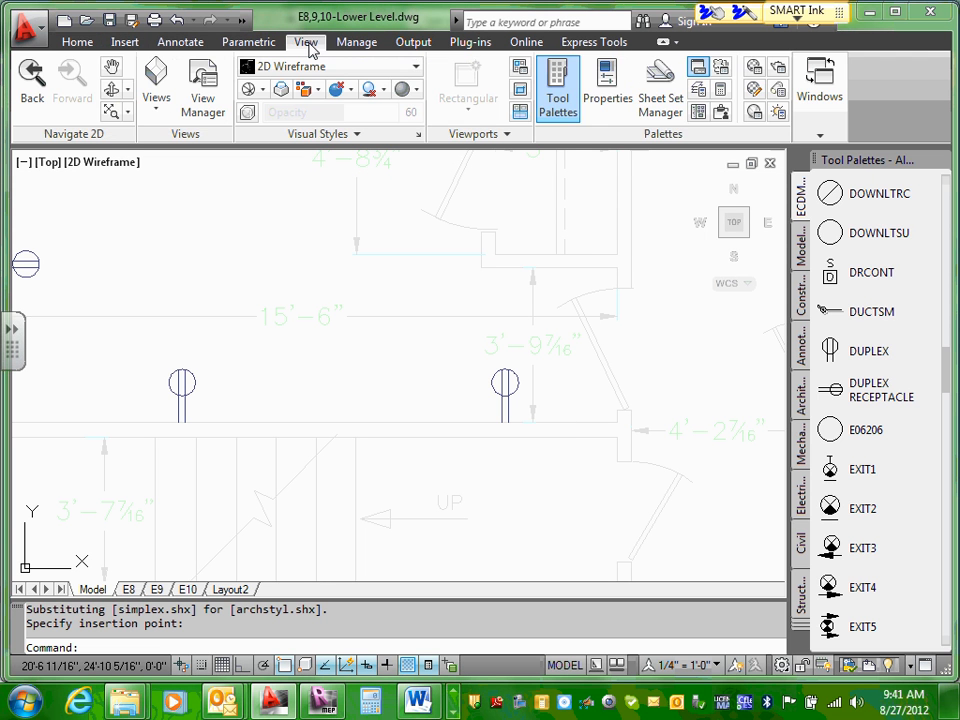
left_click(182, 44)
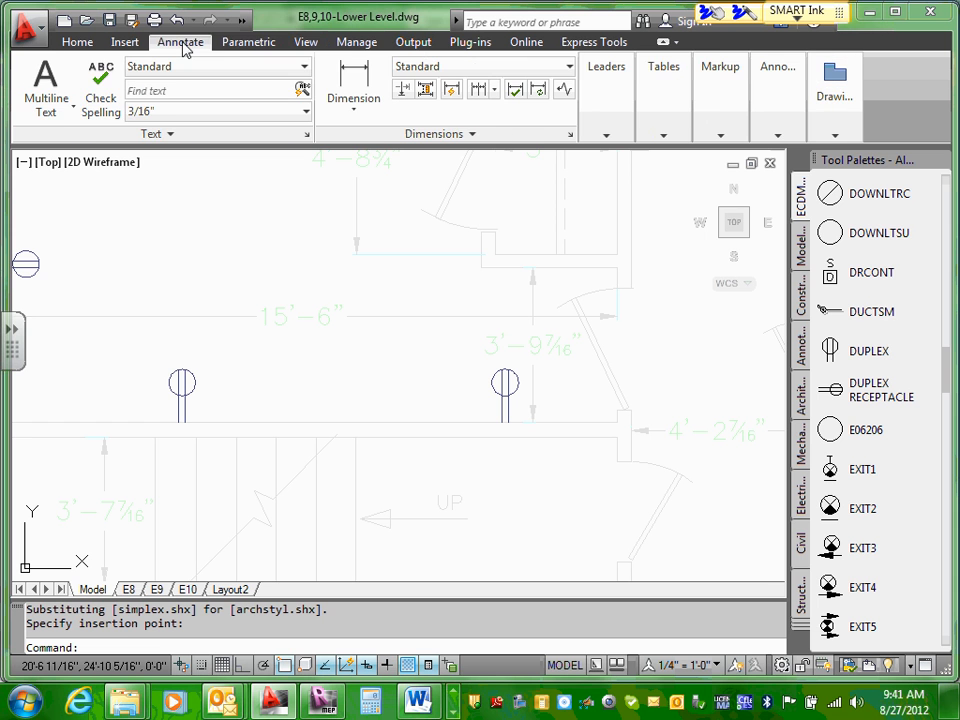
left_click(252, 46)
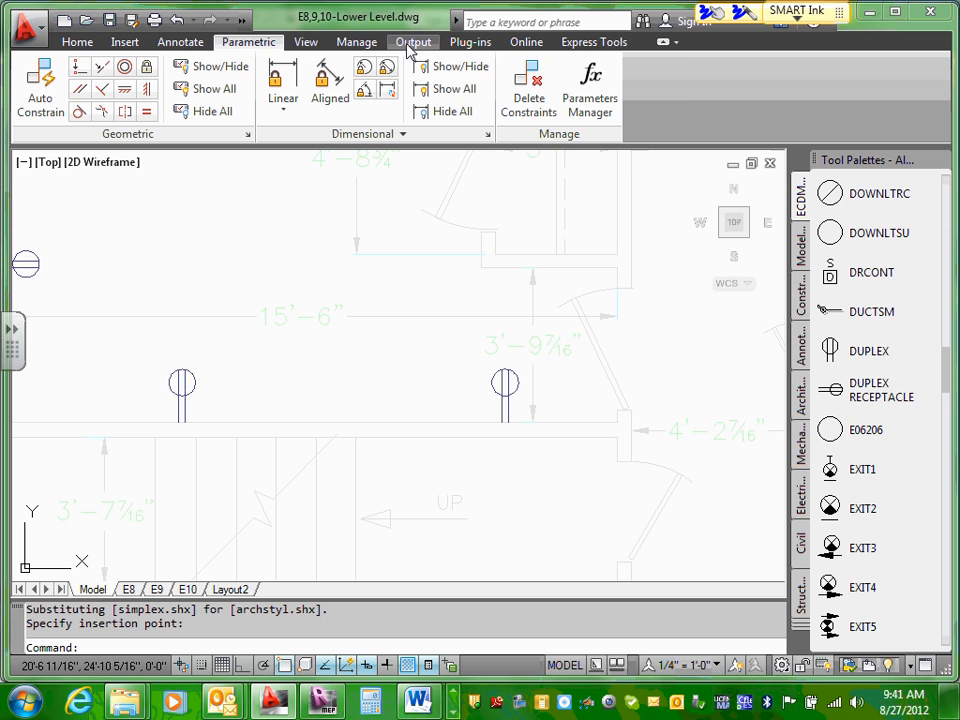
left_click(311, 45)
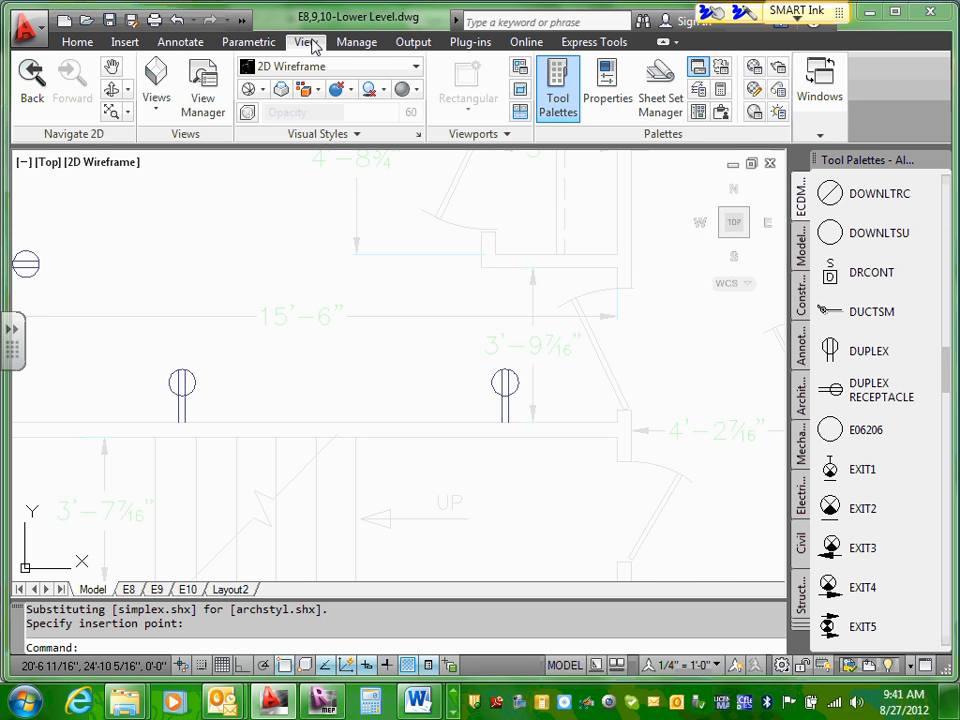
left_click(80, 45)
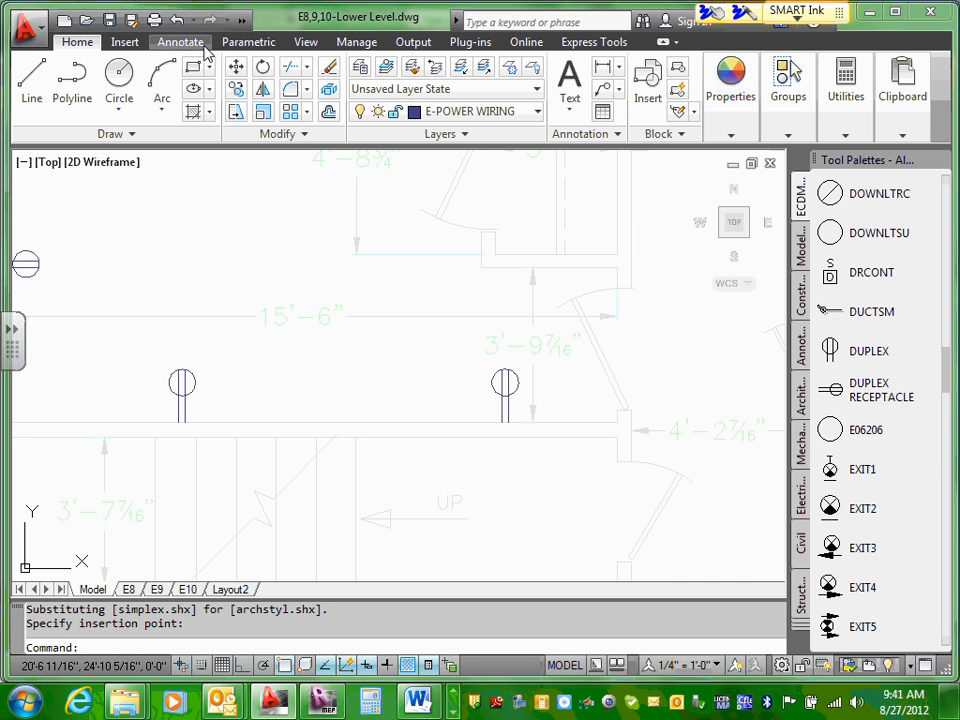
left_click(181, 43)
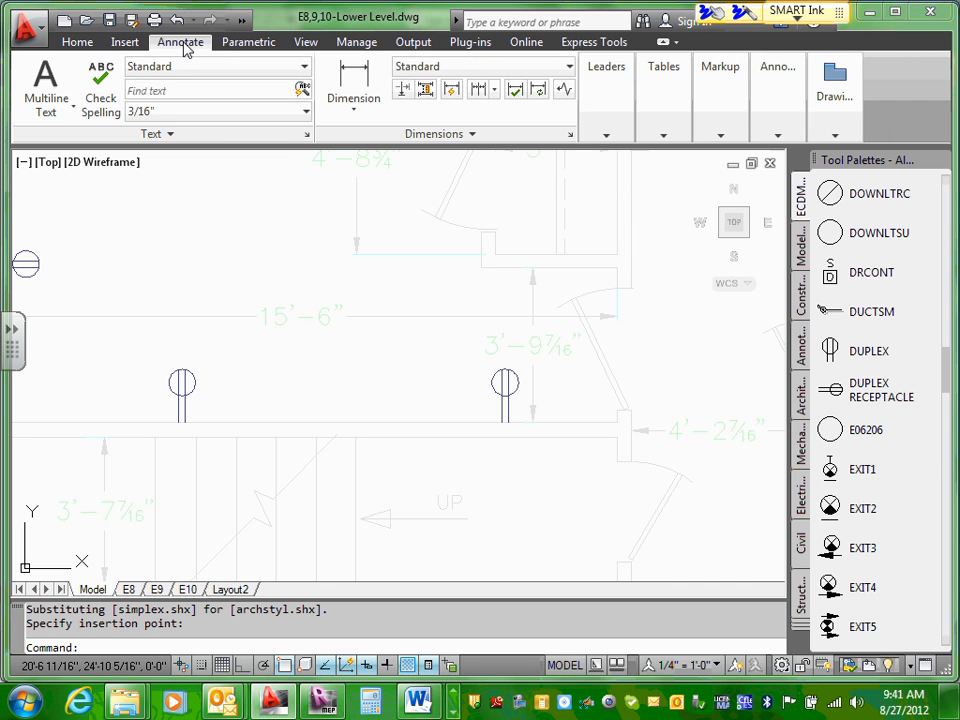
left_click(238, 43)
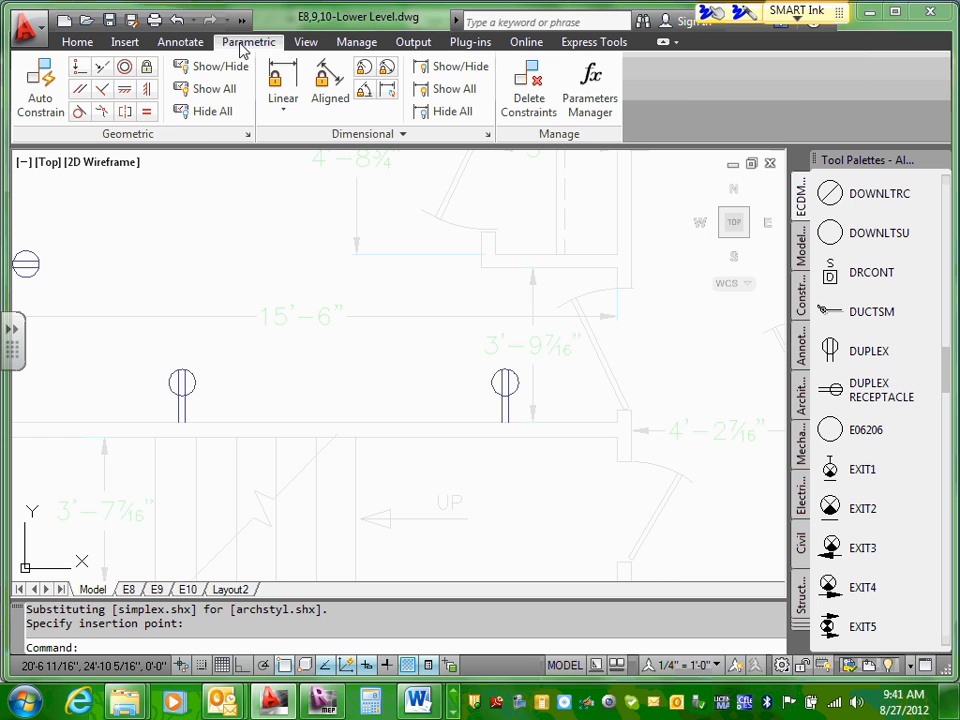
left_click(308, 44)
left_click(364, 45)
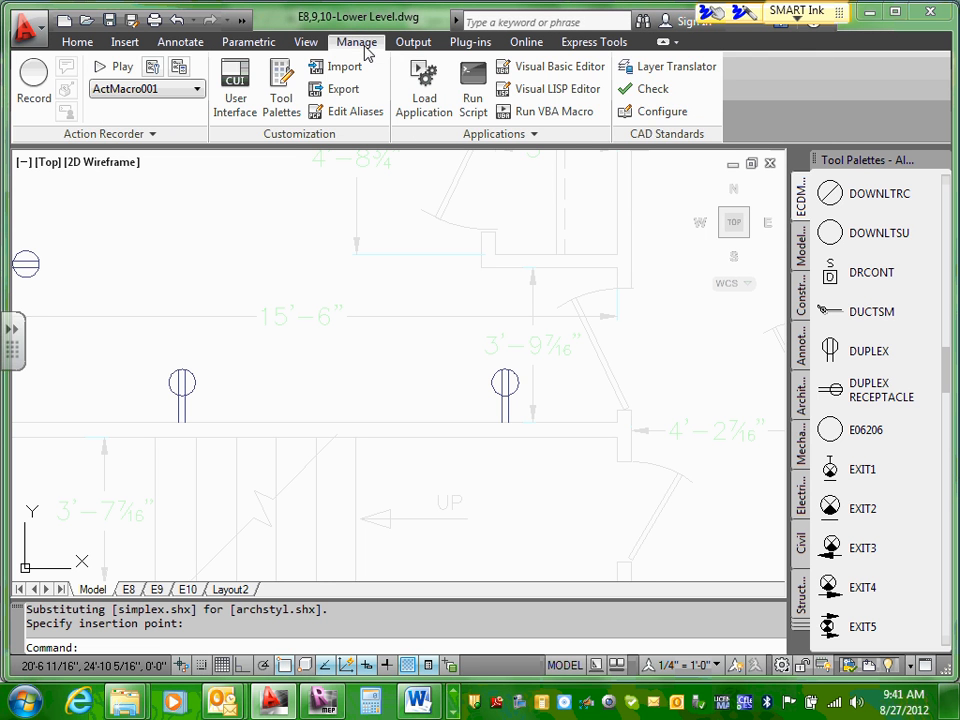
left_click(420, 44)
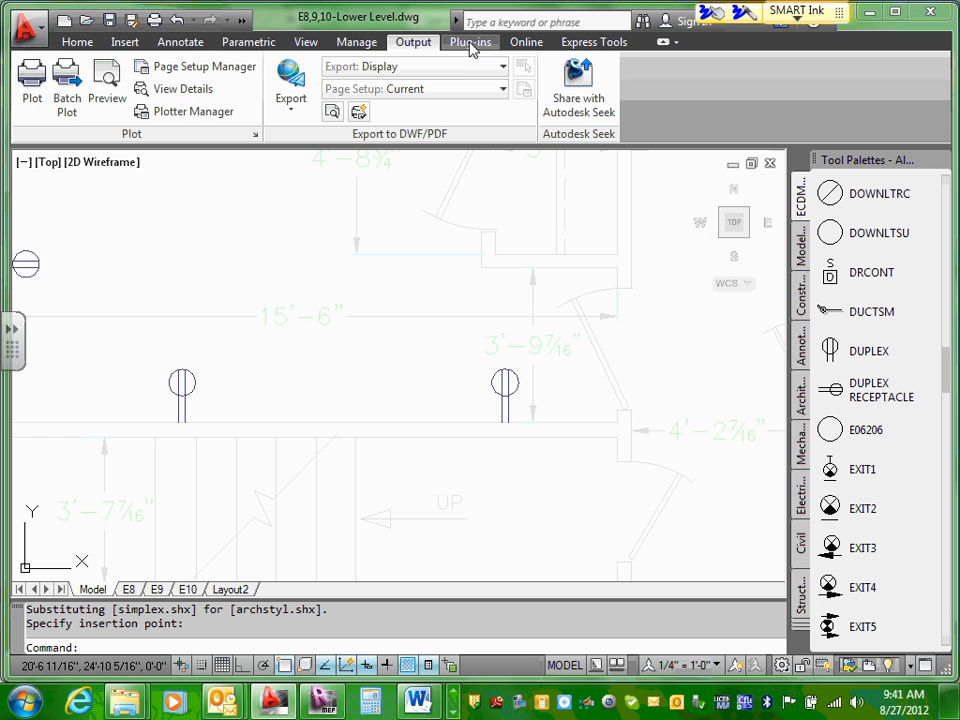
left_click(470, 45)
left_click(539, 48)
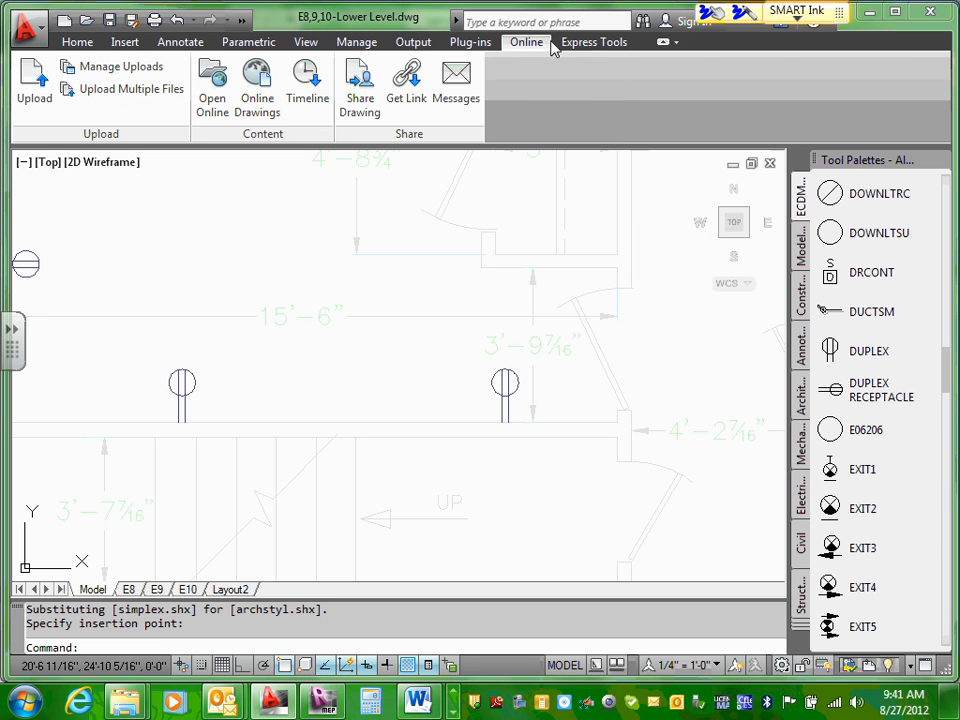
left_click(571, 48)
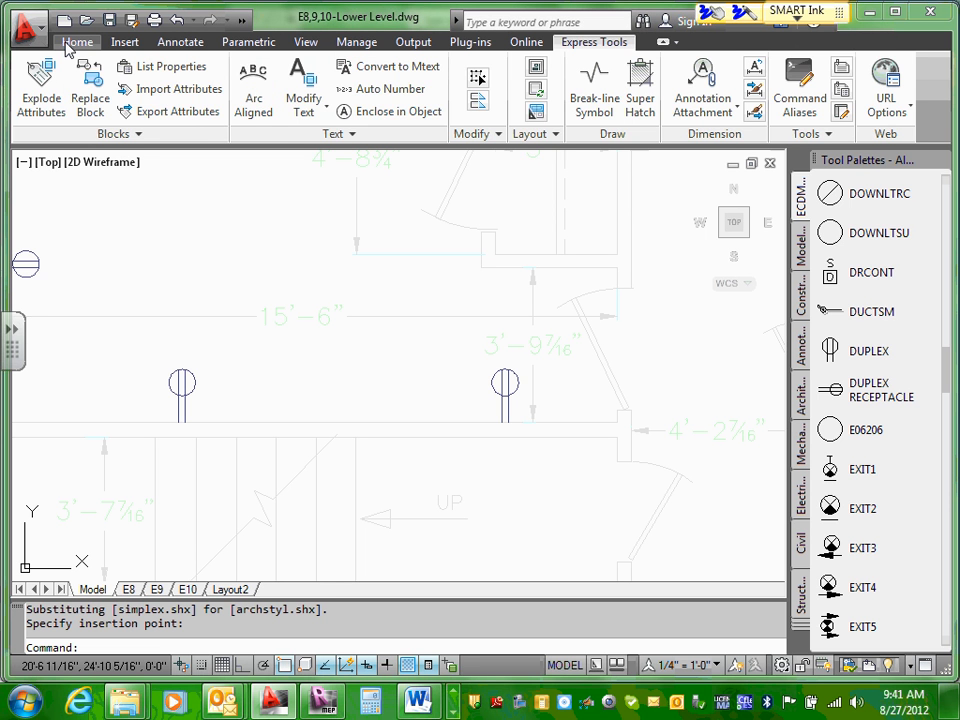
Step: Turn on Ortho and measure from the wall end at Bedroom 1's door to the nearby duplex receptacle on the stair wall
left_click(66, 45)
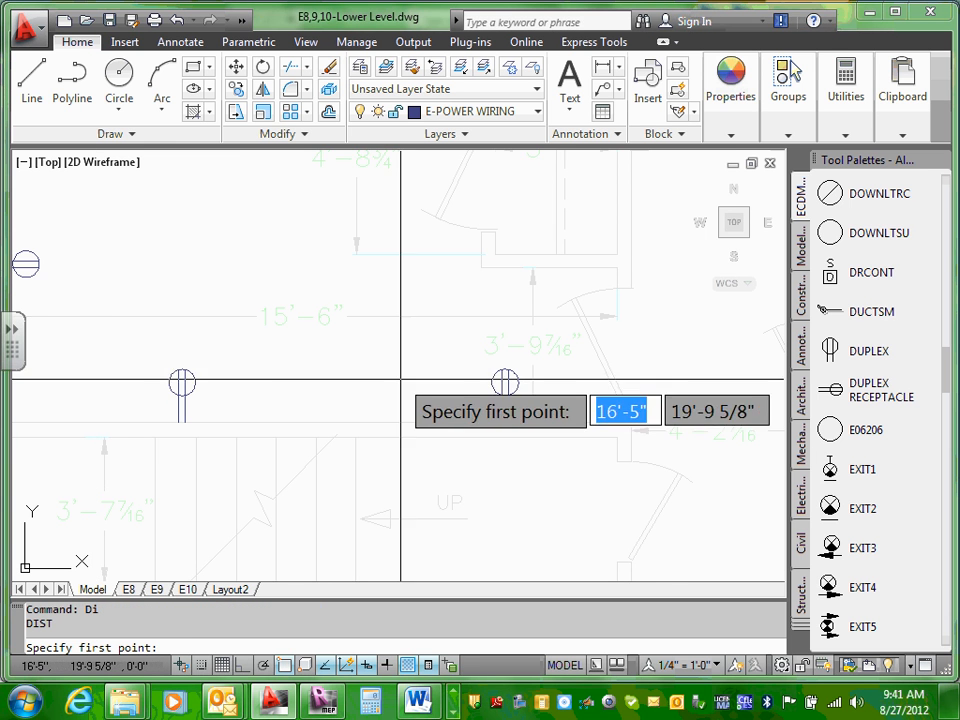
scroll(400, 381, "down", 4)
scroll(560, 427, "up", 9)
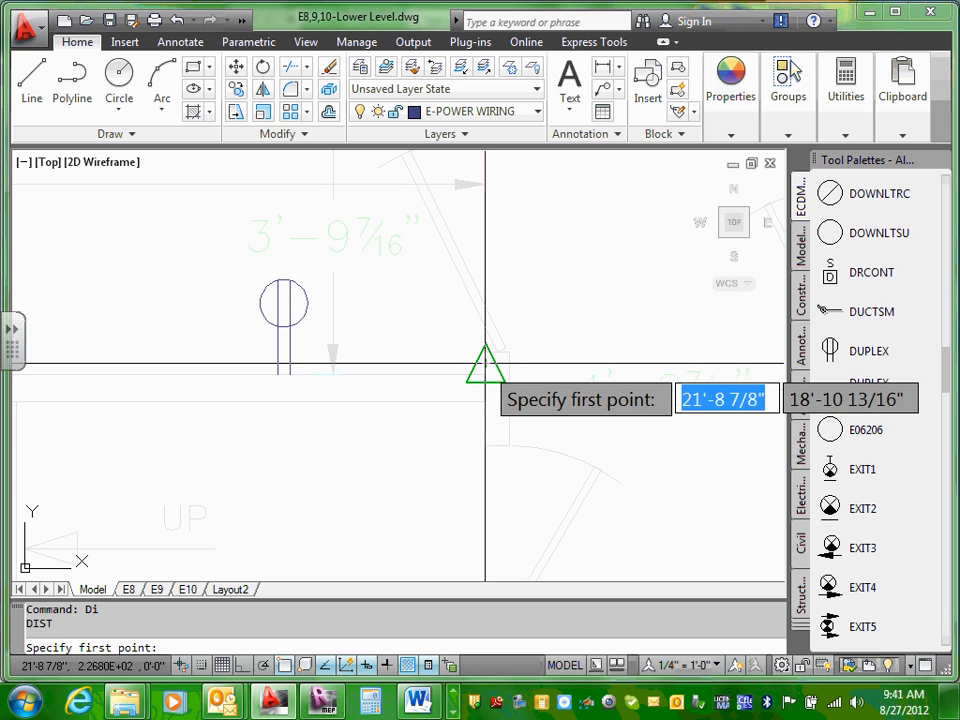
left_click(484, 362)
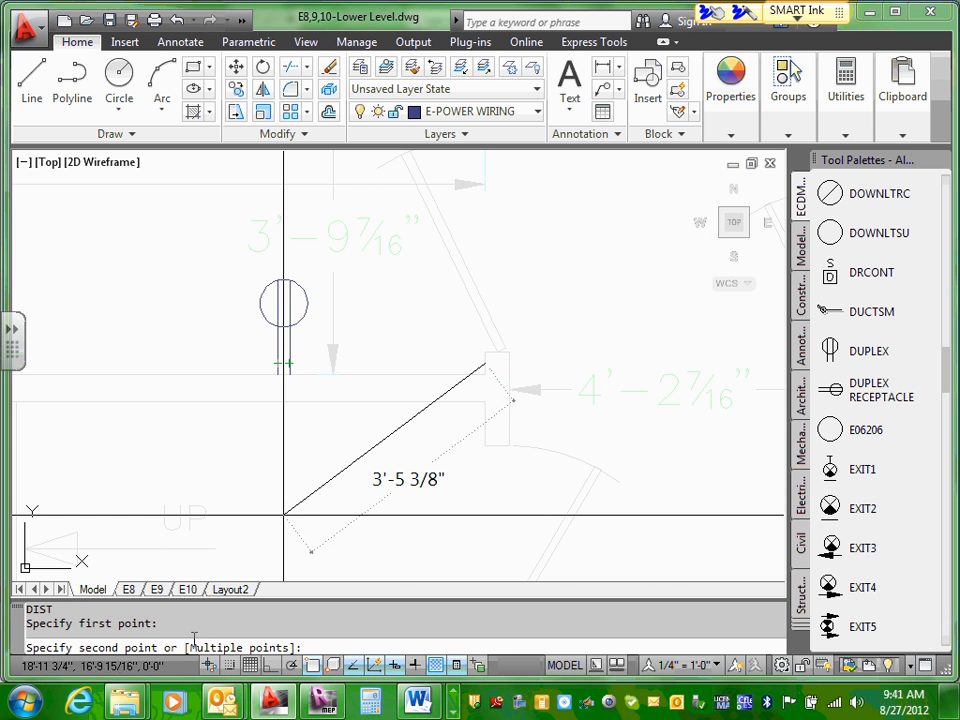
left_click(268, 666)
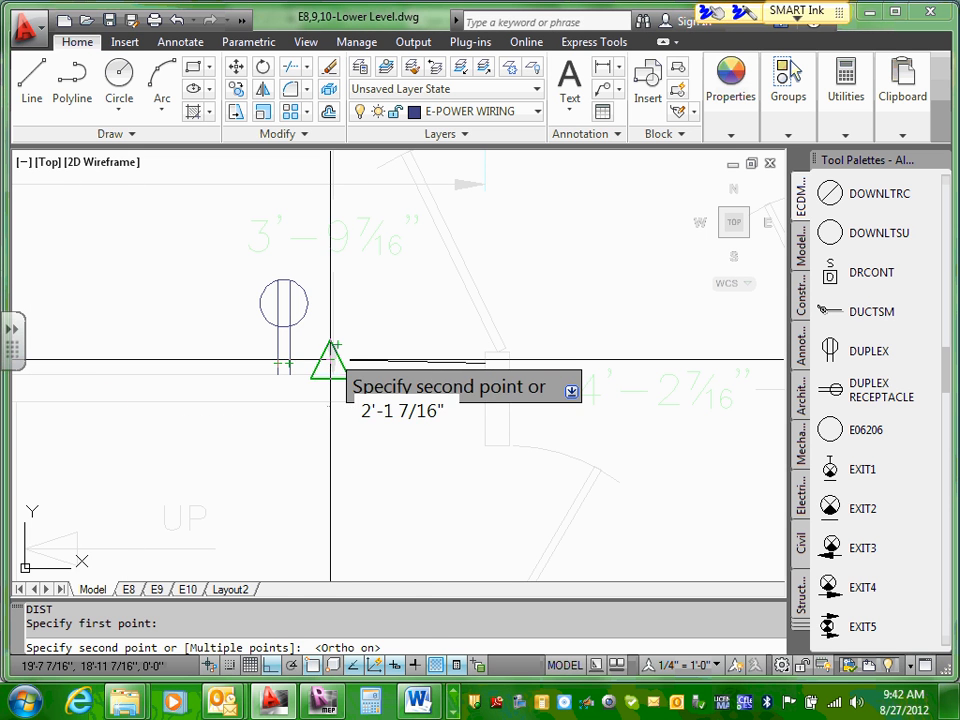
key("Escape")
scroll(328, 349, "down", 5)
scroll(234, 343, "up", 5)
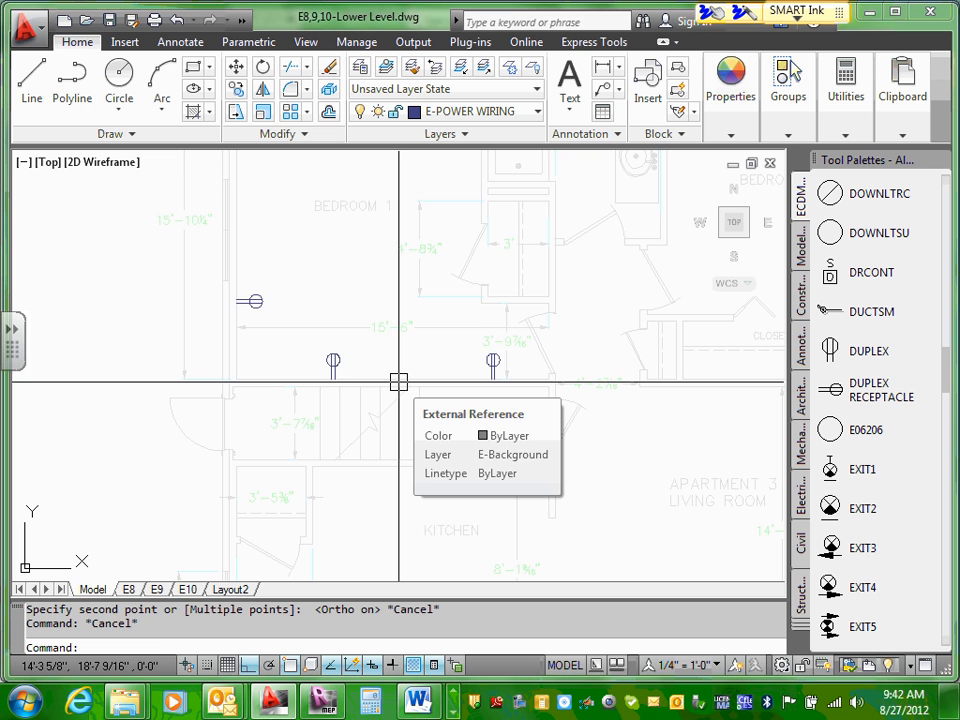
key("Escape")
Step: Erase the duplex receptacle nearest the door on Bedroom 1's stair wall
scroll(493, 375, "up", 2)
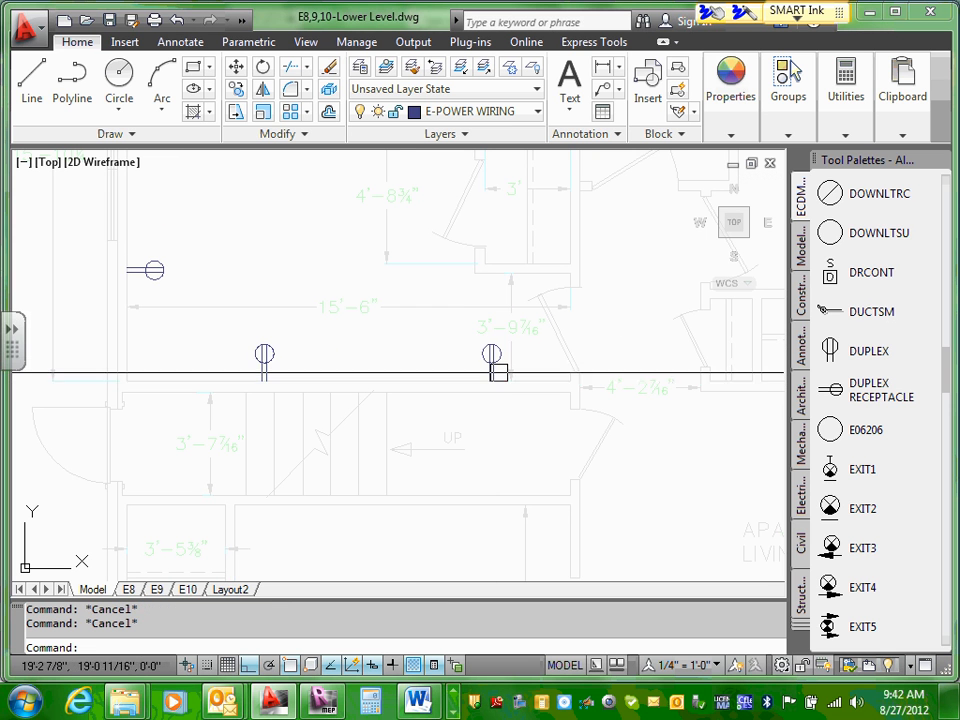
left_click(494, 355)
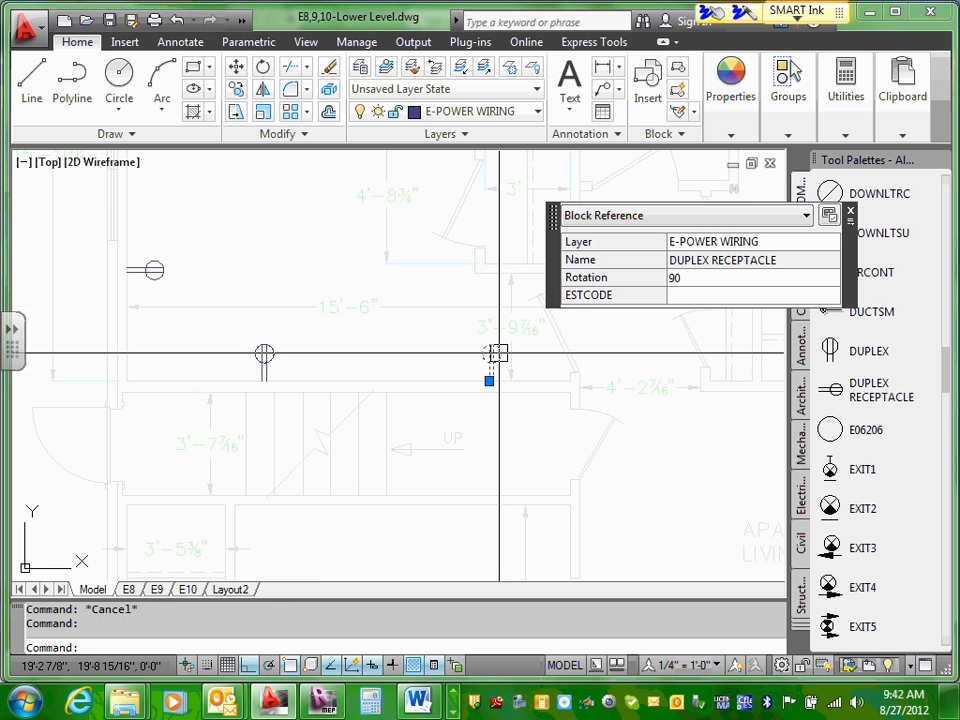
key("Delete")
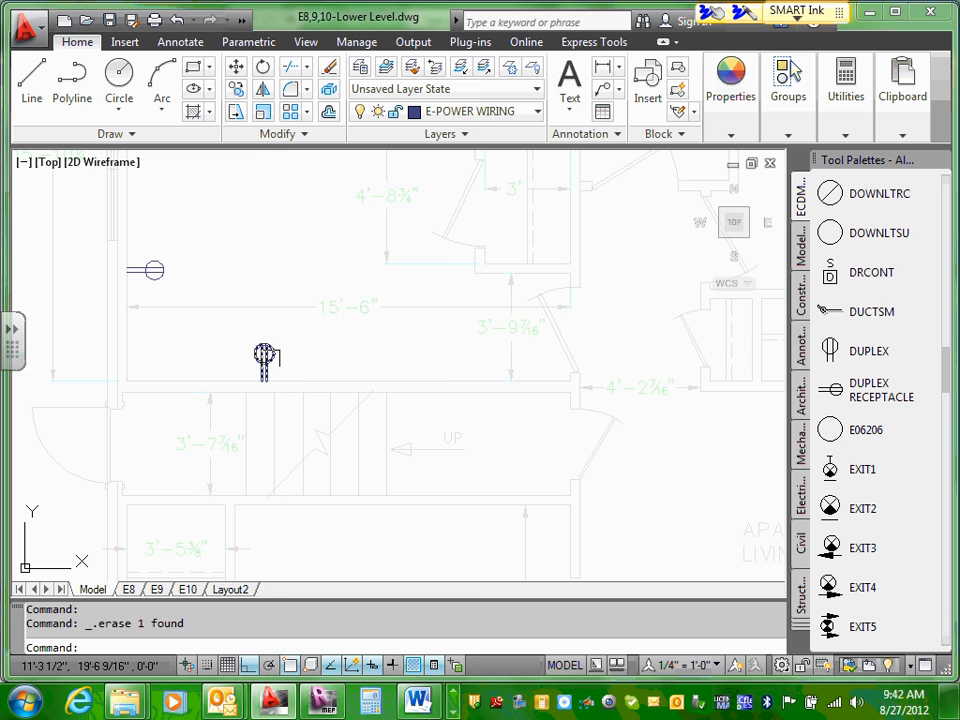
Step: Move the remaining stair-wall duplex receptacle along the wall to its midpoint, using the symbol's wall end as base point
left_click(265, 356)
right_click(266, 357)
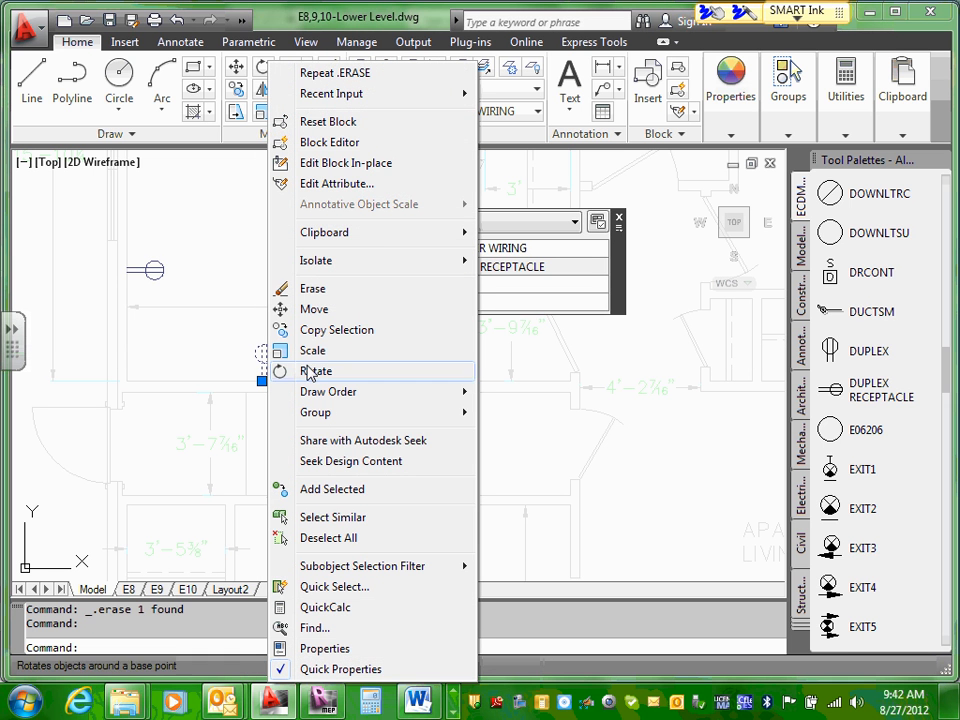
left_click(314, 309)
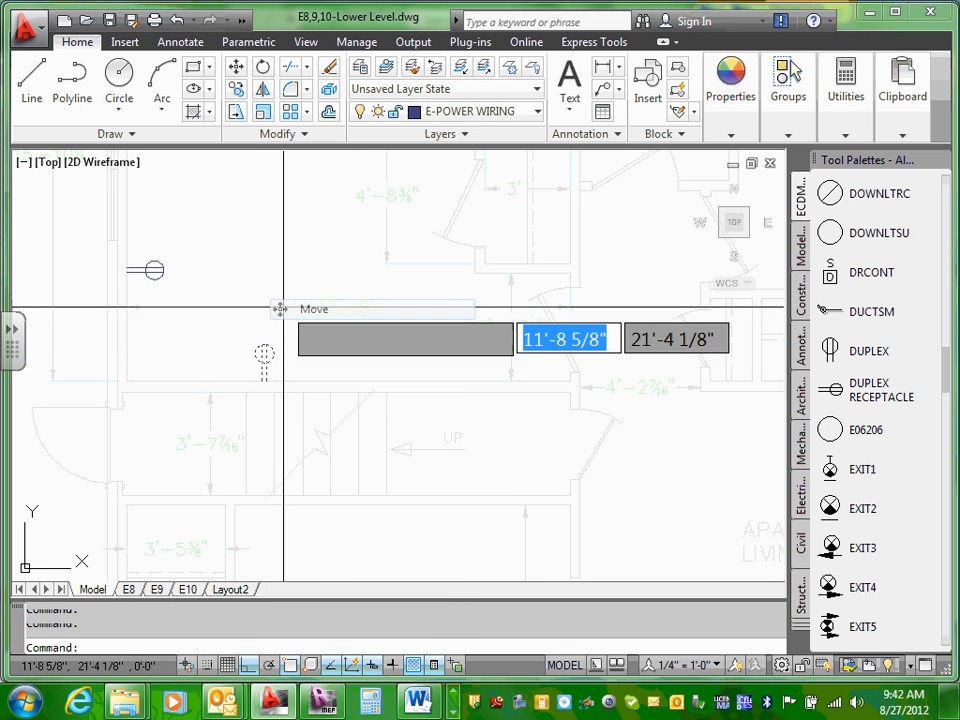
left_click(262, 380)
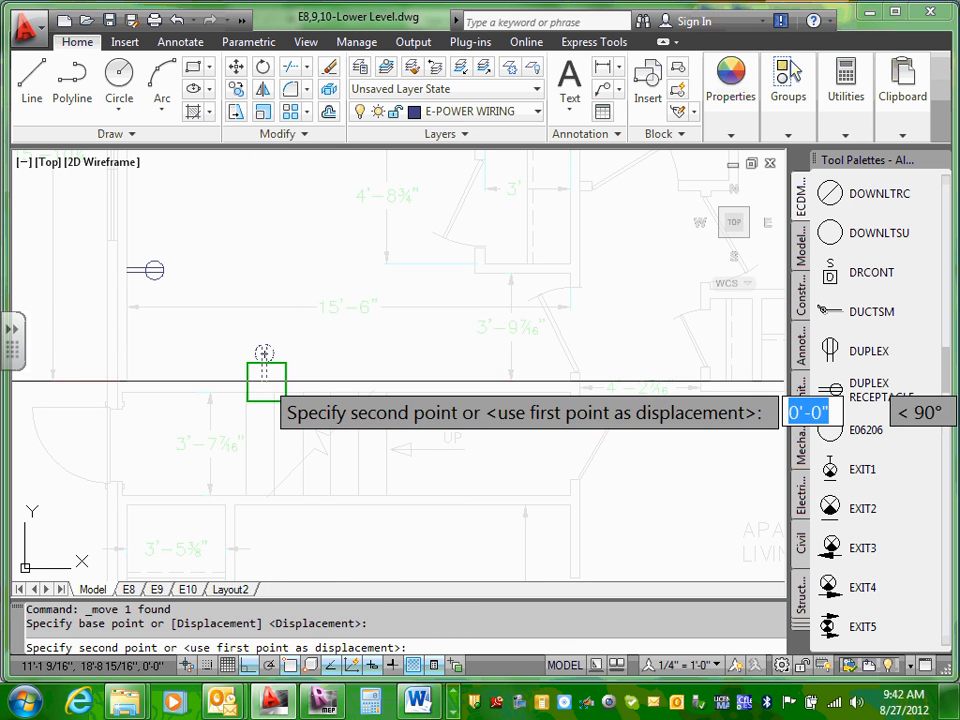
left_click(348, 380)
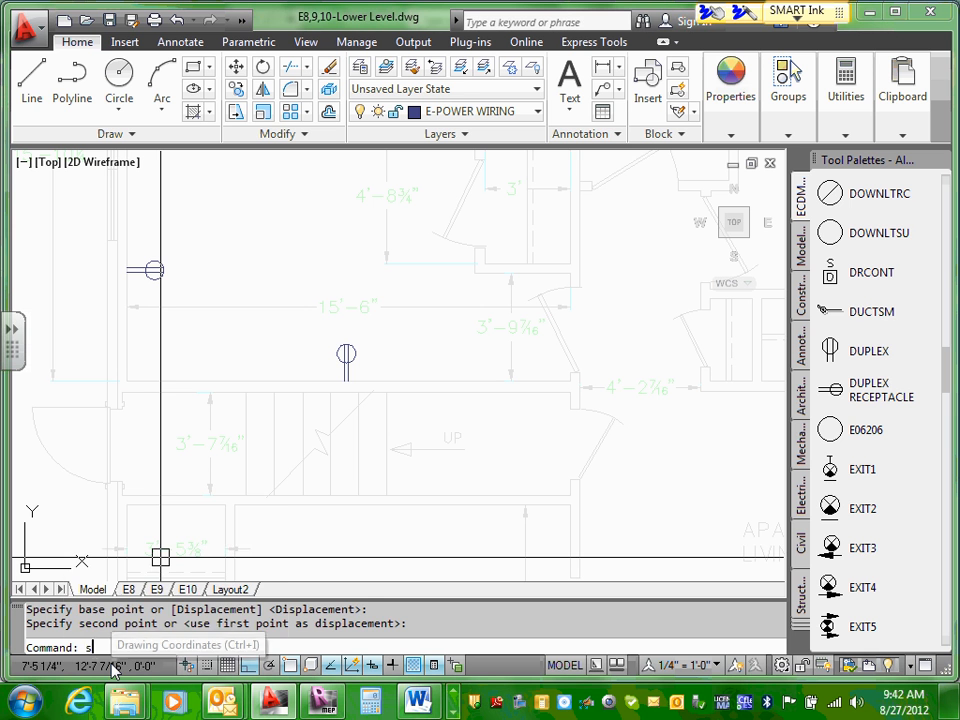
Step: Measure the distance from the door end of Bedroom 1's stair wall to the receptacle at the wall's midpoint
key("BackSpace")
type("di")
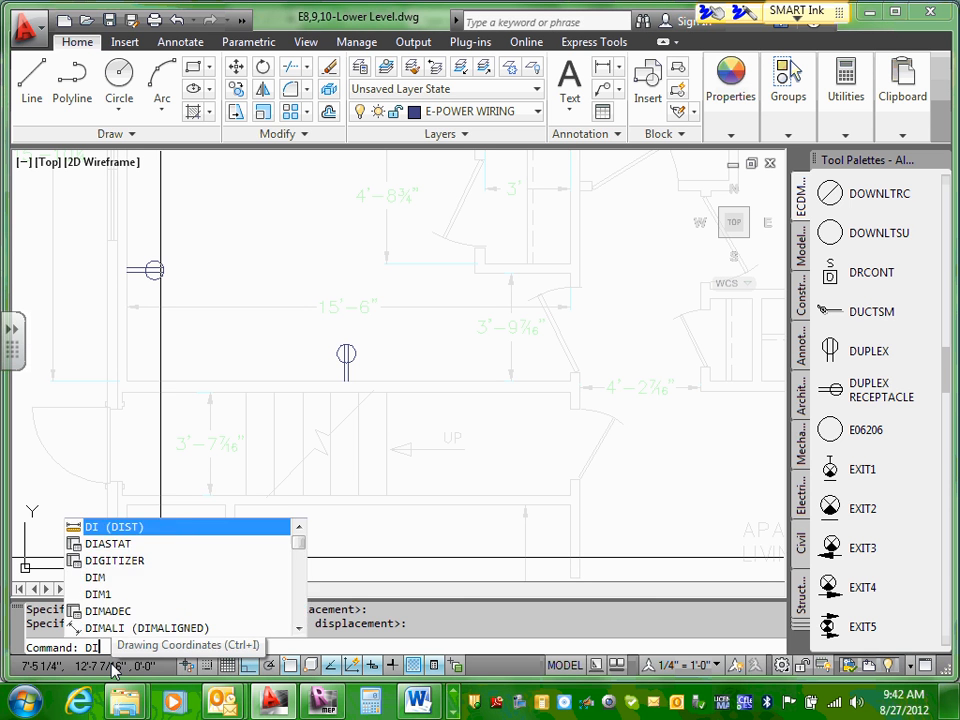
key("Return")
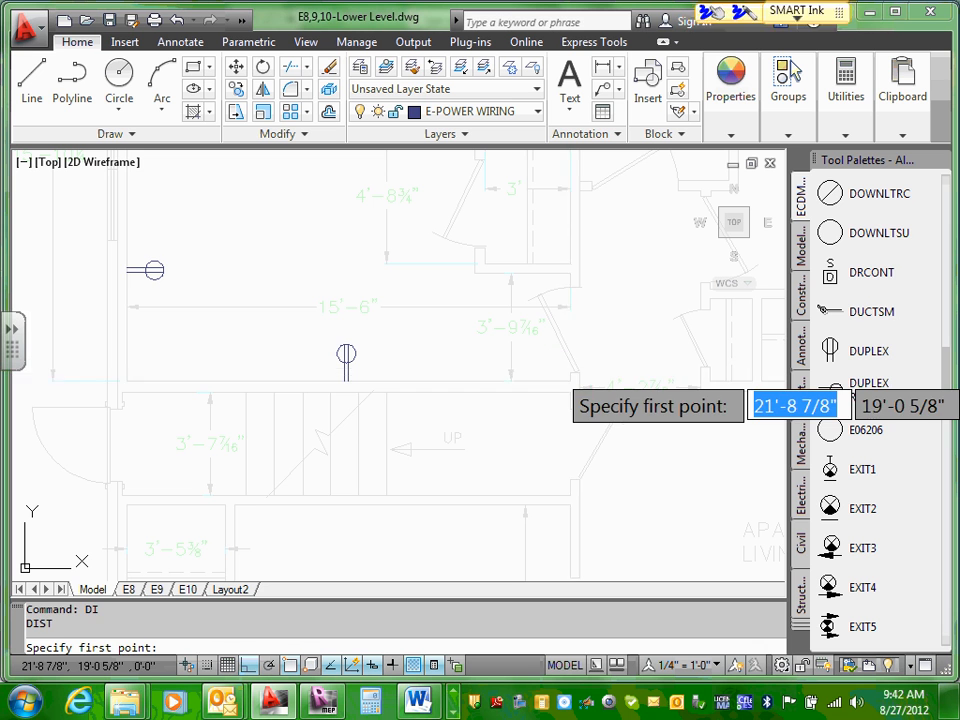
left_click(562, 377)
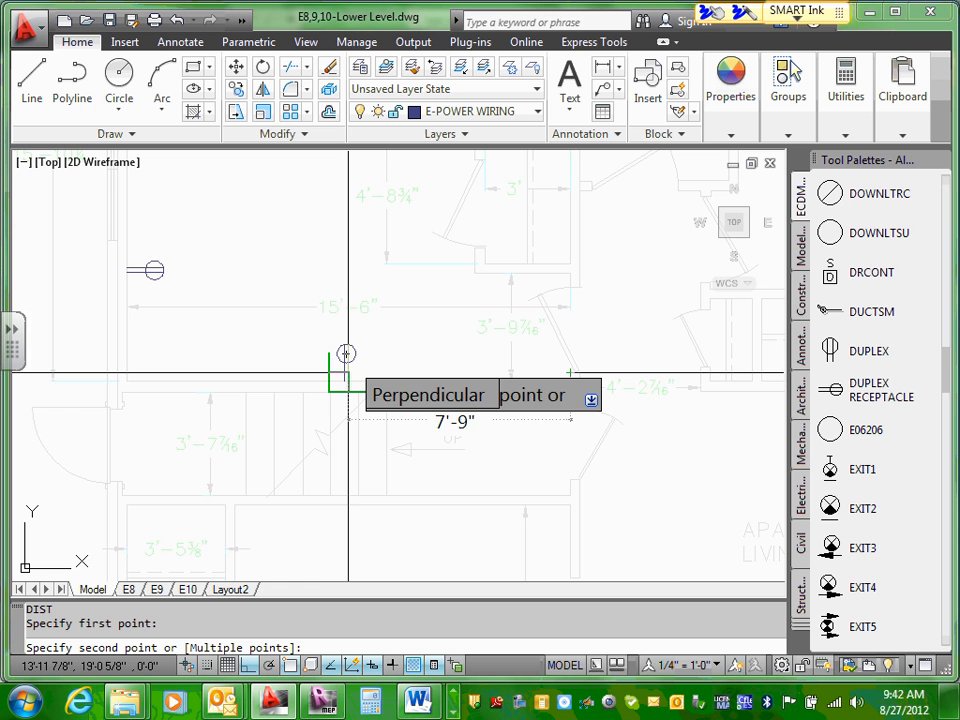
key("Escape")
Step: Move the stair-wall duplex receptacle from the wall's midpoint along the wall toward the door, using its wall endpoint as base point
scroll(305, 364, "up", 3)
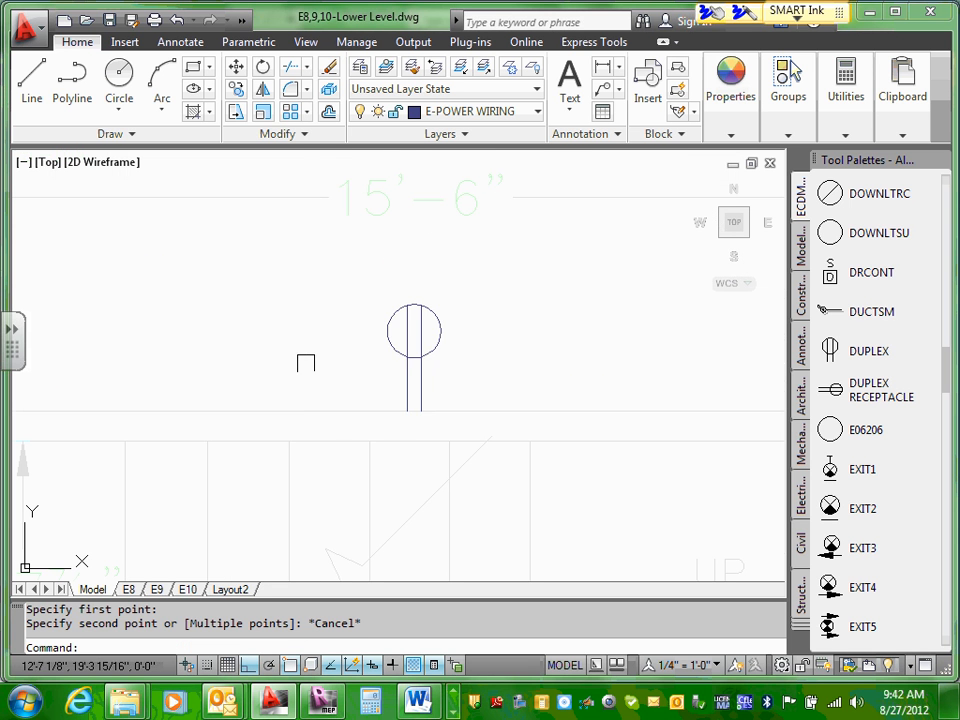
left_click(421, 351)
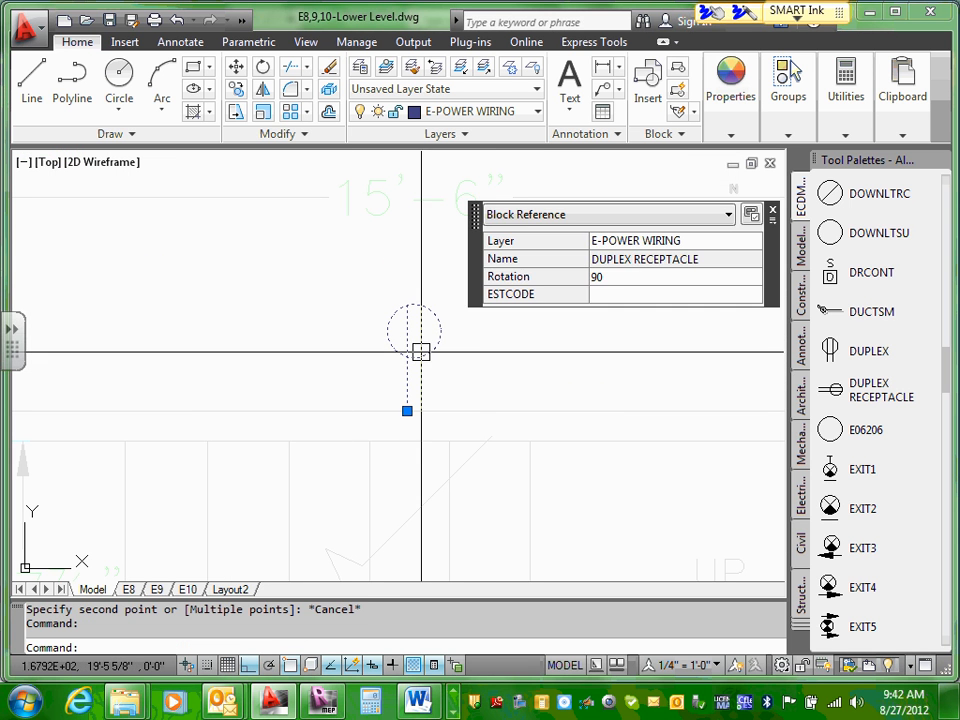
right_click(421, 351)
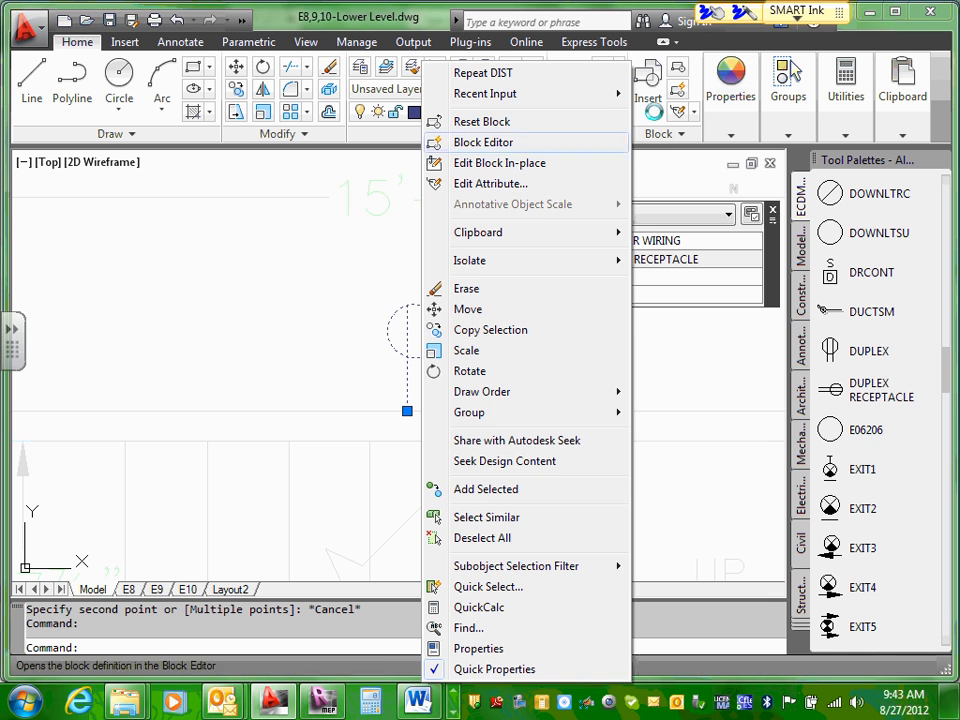
left_click(470, 310)
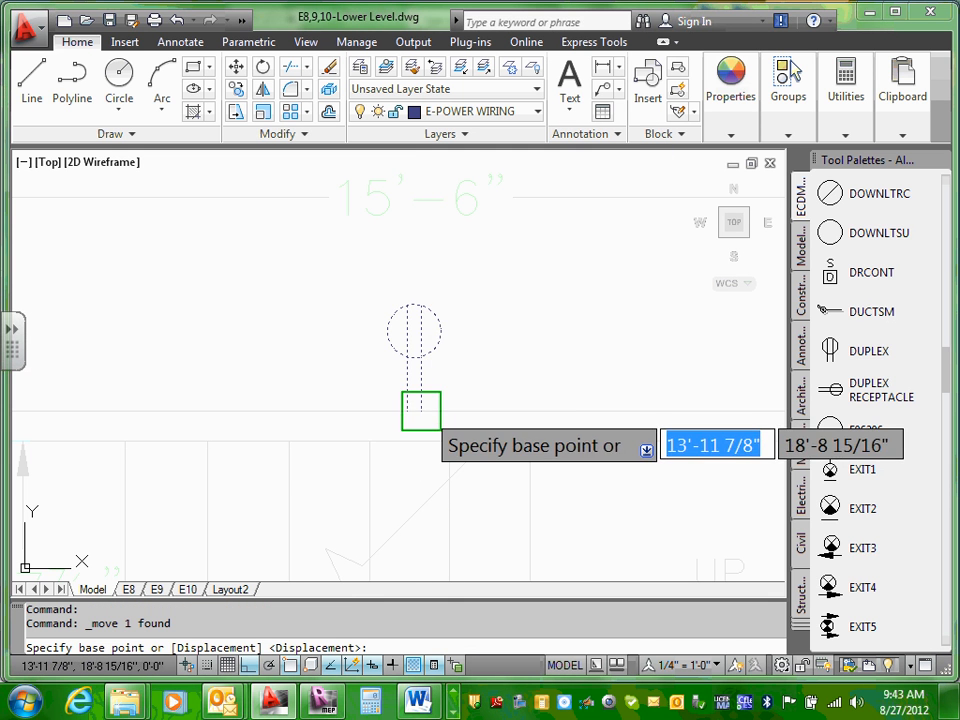
left_click(419, 411)
left_click(575, 411)
scroll(470, 438, "down", 4)
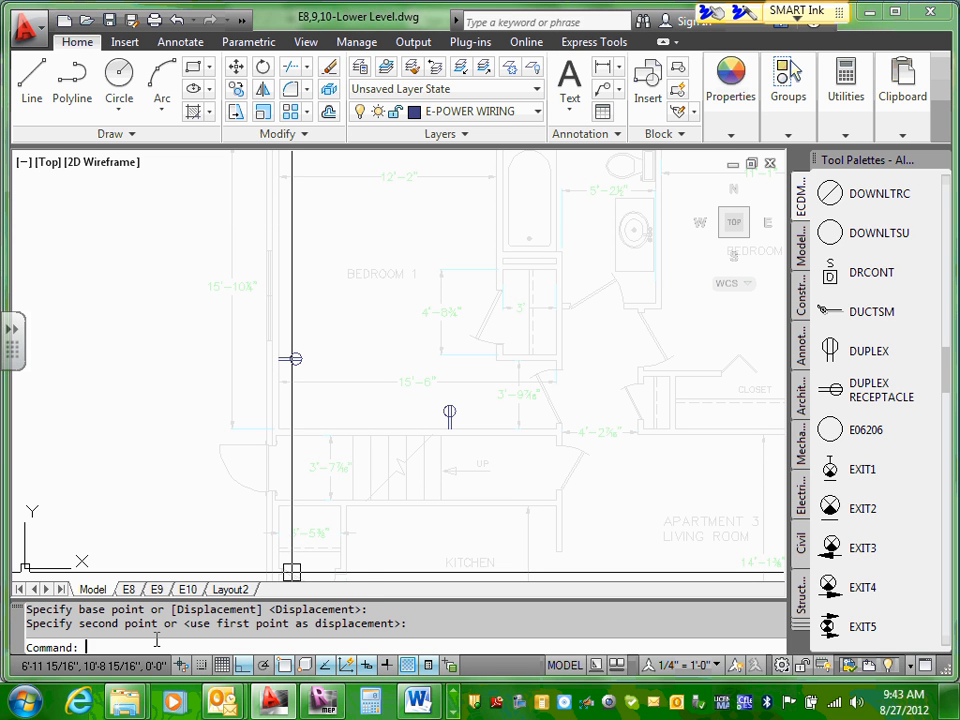
Step: Measure from the stair wall's corner at the door to the moved duplex receptacle
type("di")
key("Return")
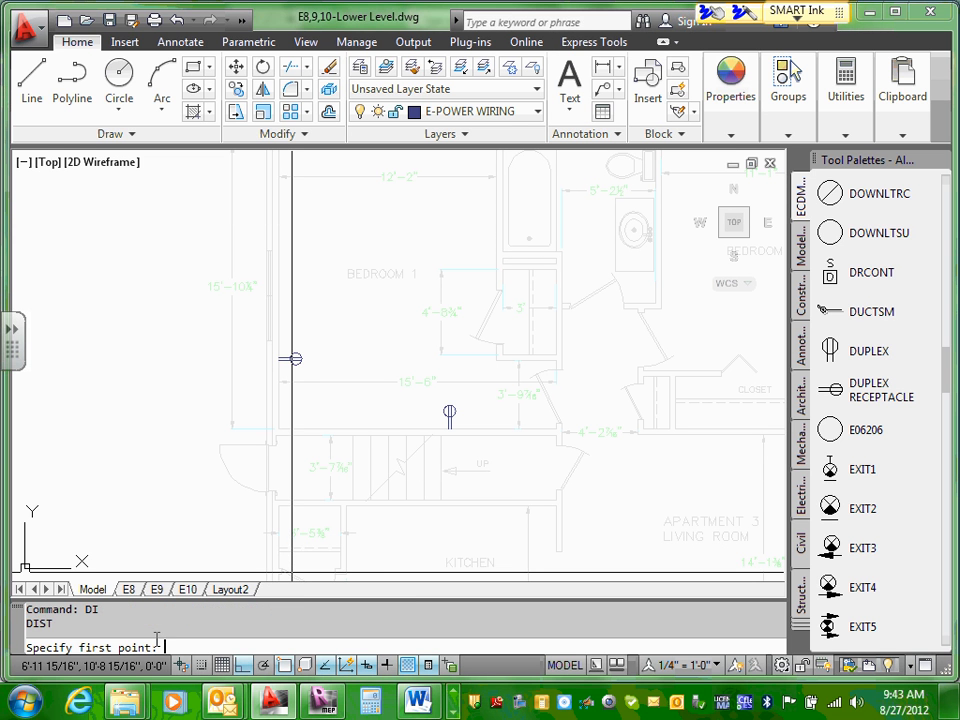
scroll(409, 472, "up", 3)
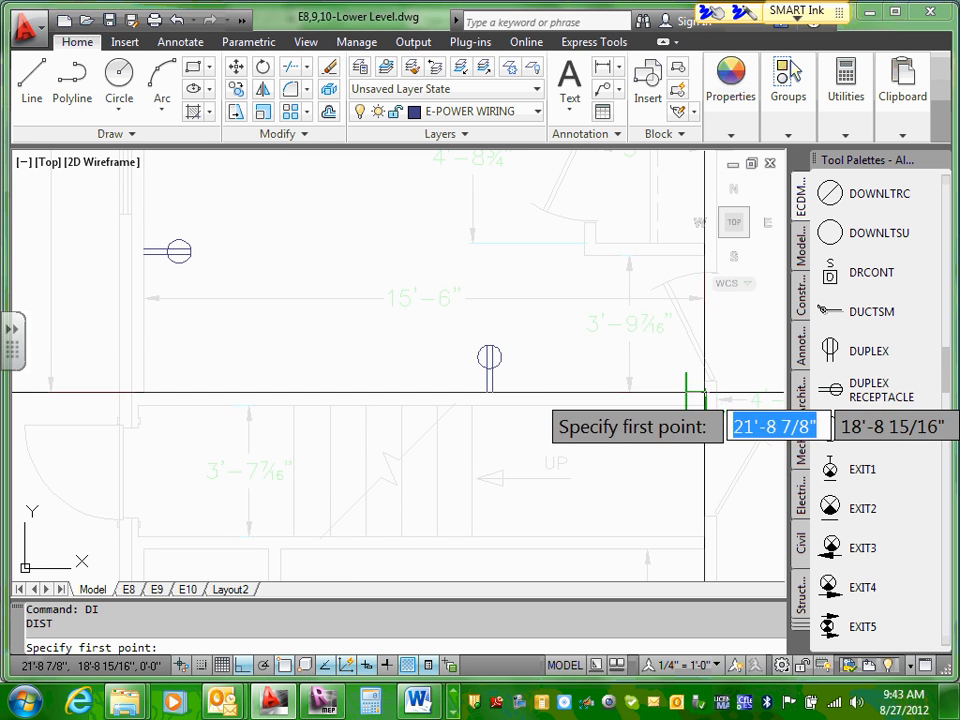
left_click(704, 393)
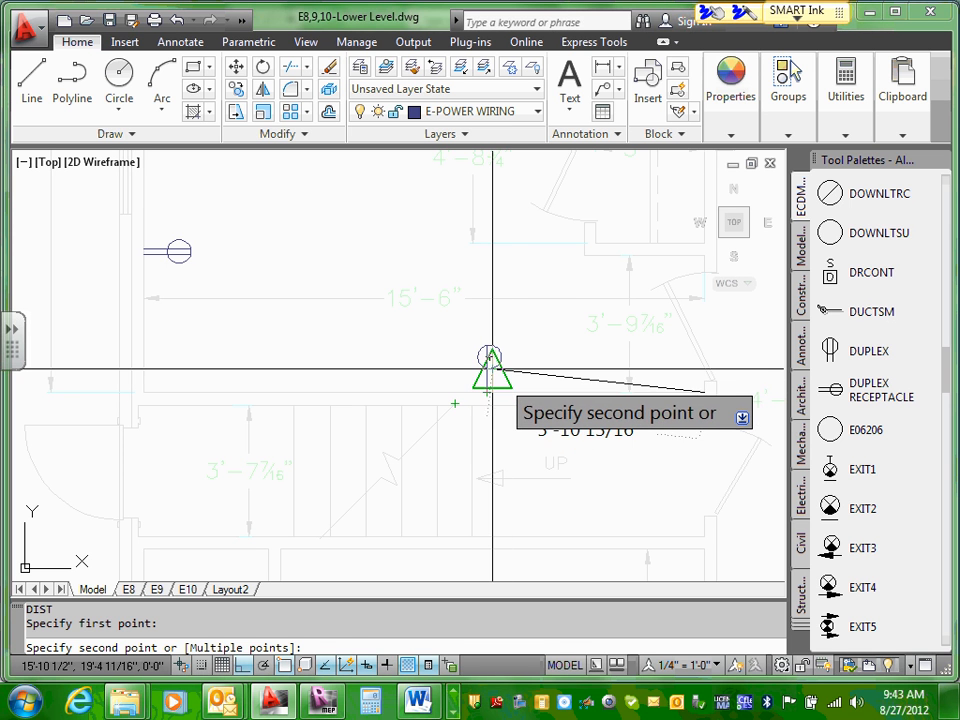
key("Escape")
Step: Shift the stair-wall duplex receptacle about 8 1/2" further toward the door, keeping it on the wall line
scroll(499, 385, "up", 4)
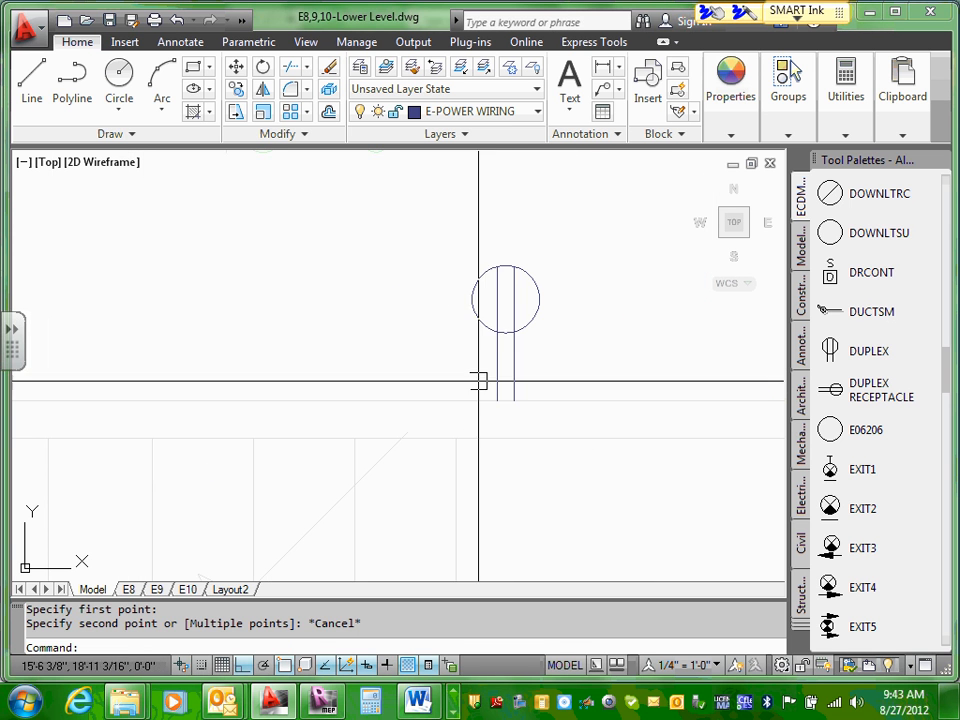
left_click(508, 328)
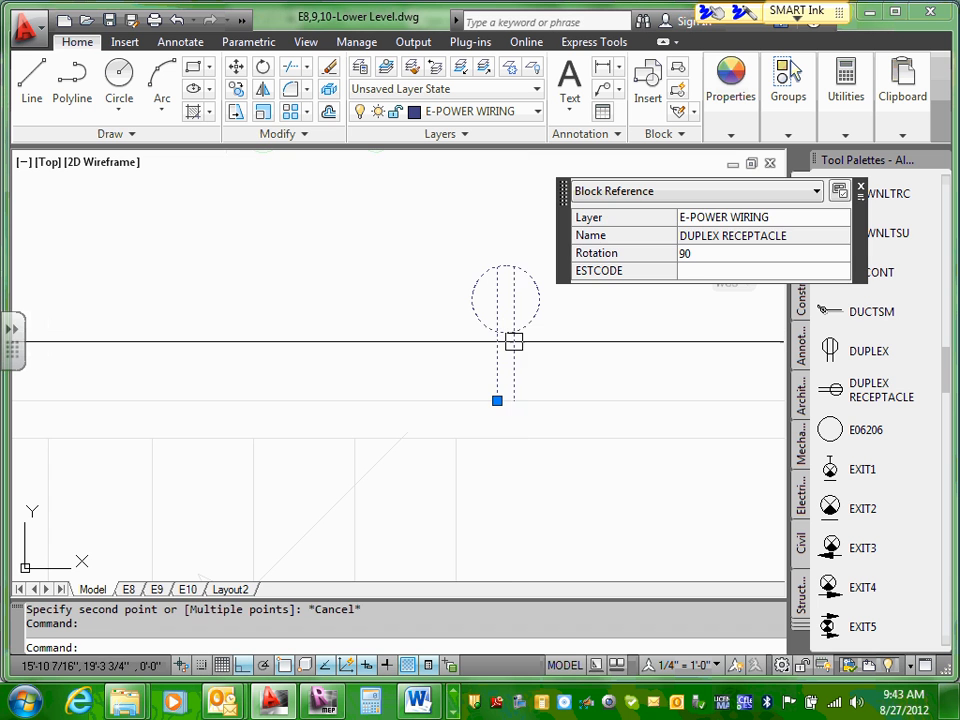
left_click_drag(513, 342, 587, 336)
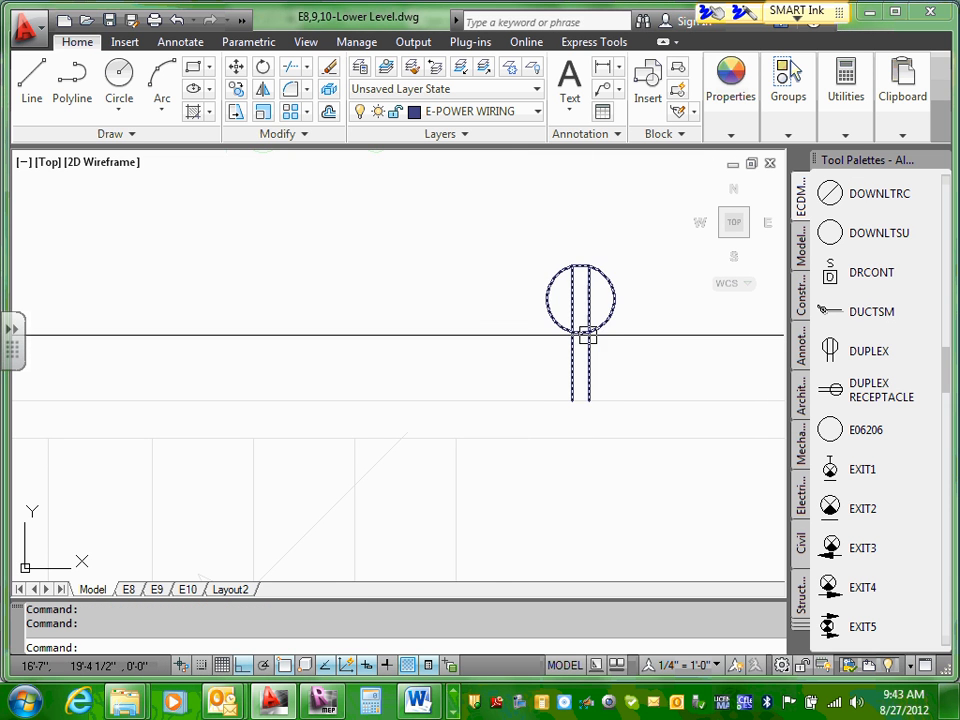
key("Escape")
scroll(495, 347, "down", 4)
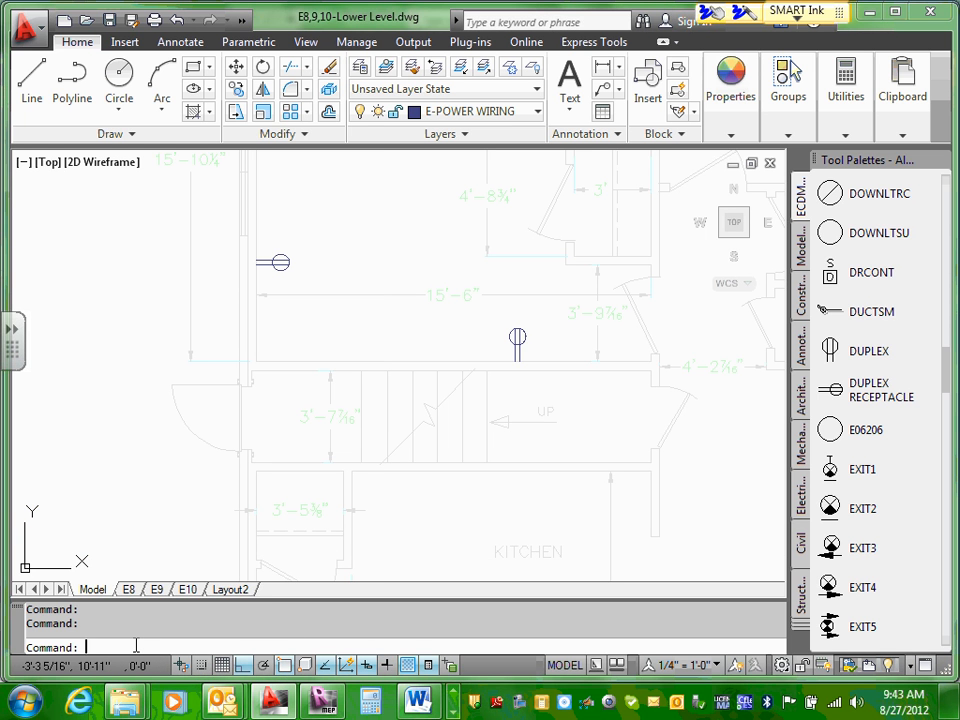
Step: Measure along the stair wall from the duplex receptacle's wall endpoint to Bedroom 1's exterior wall
type("i")
key("Return")
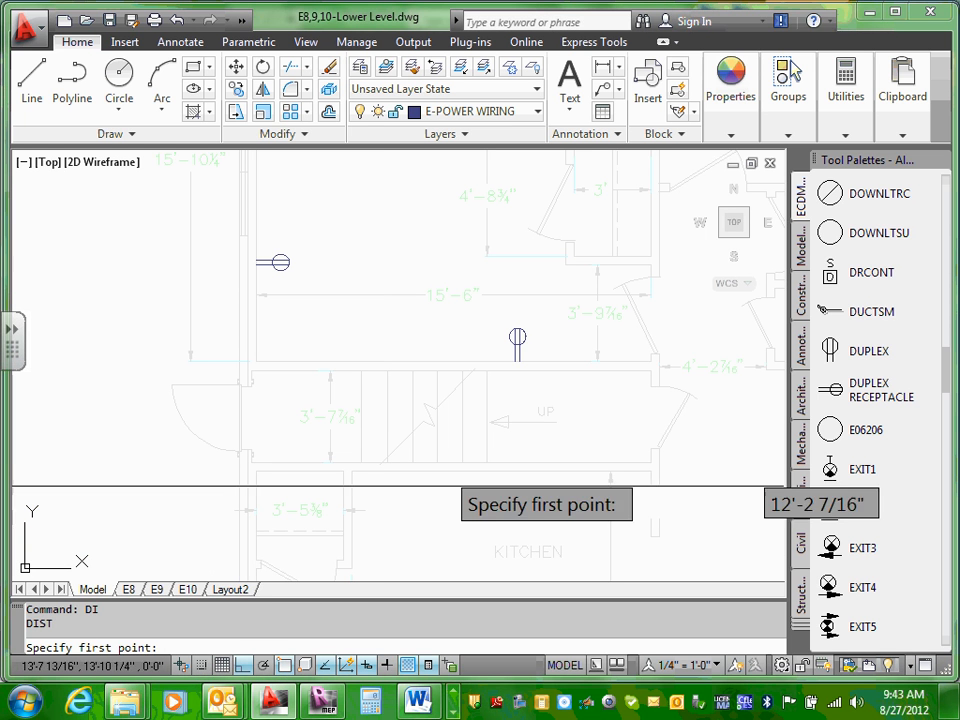
left_click(528, 362)
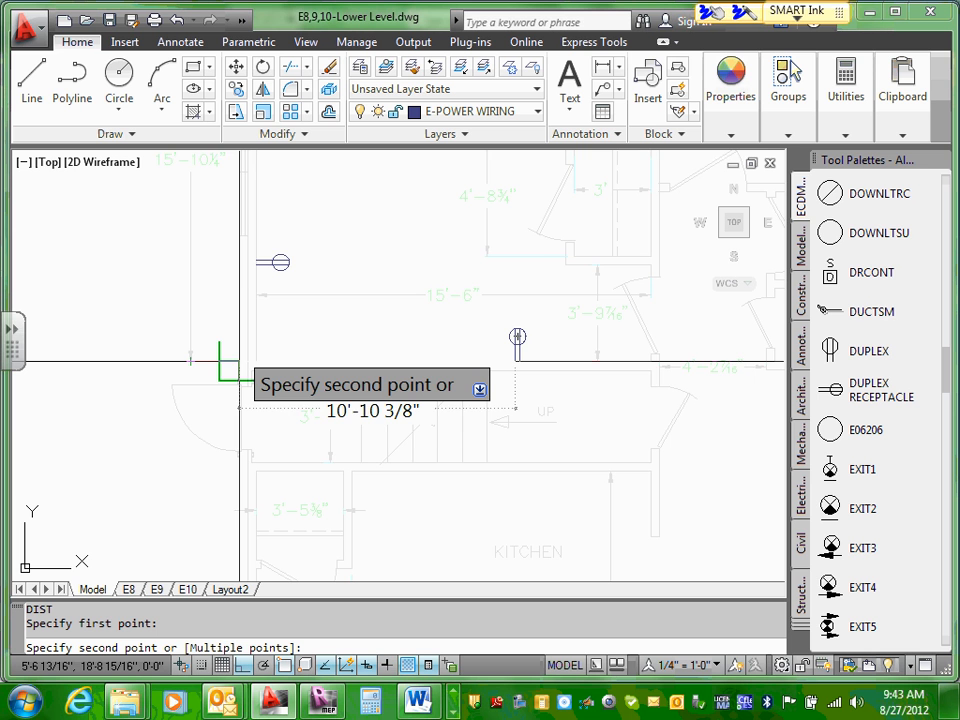
scroll(238, 368, "up", 2)
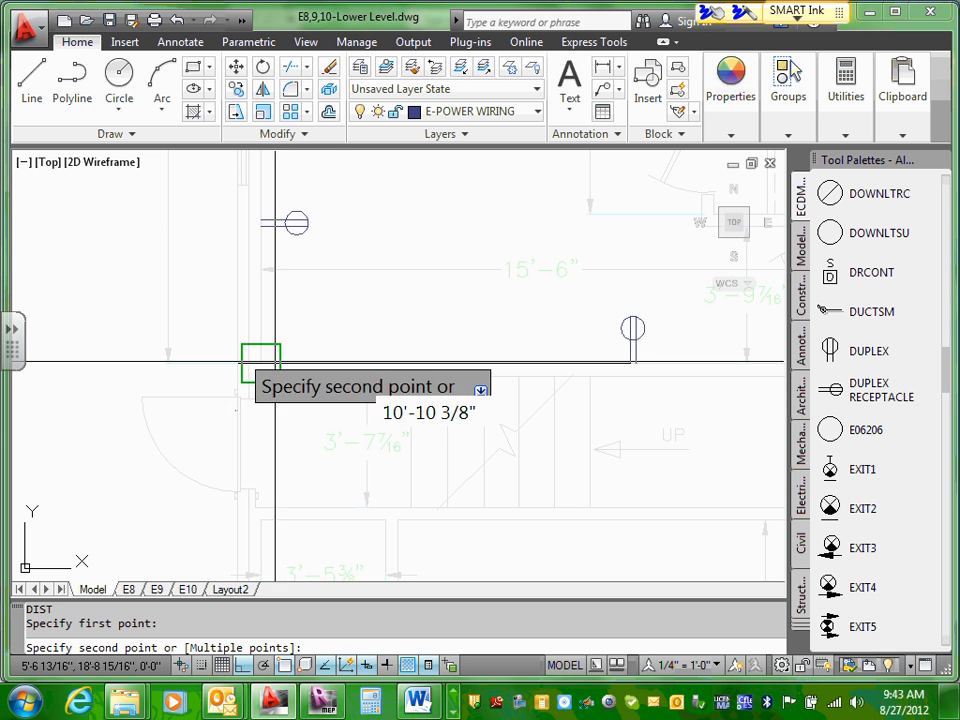
key("Escape")
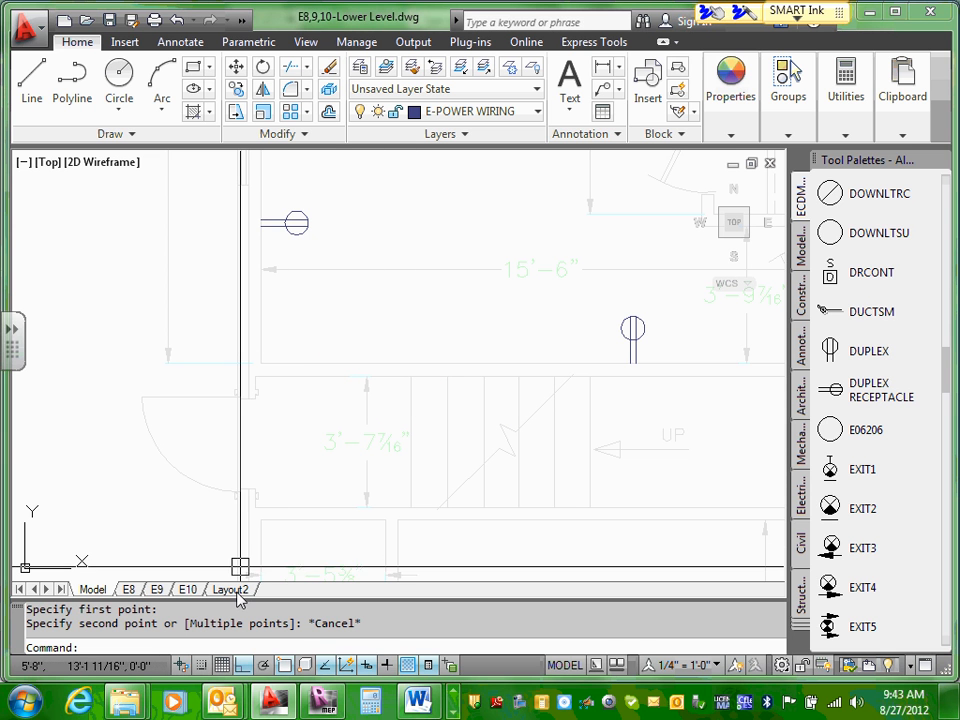
Step: Measure from the corner of the stair wall and exterior wall to the duplex receptacle on Bedroom 1's exterior wall
type("d")
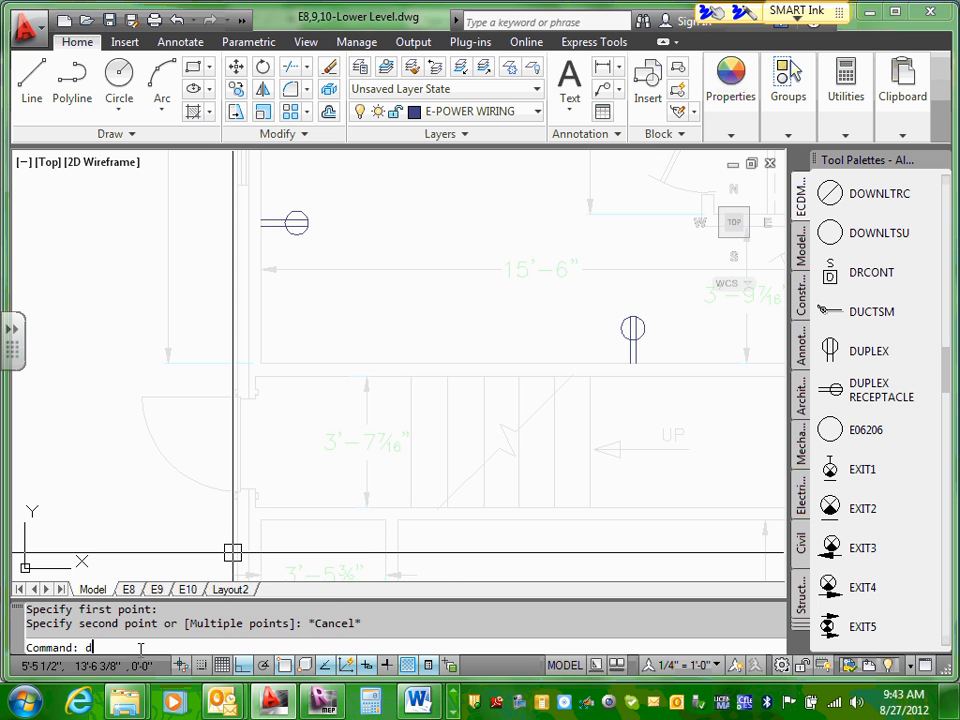
type("i")
key("Return")
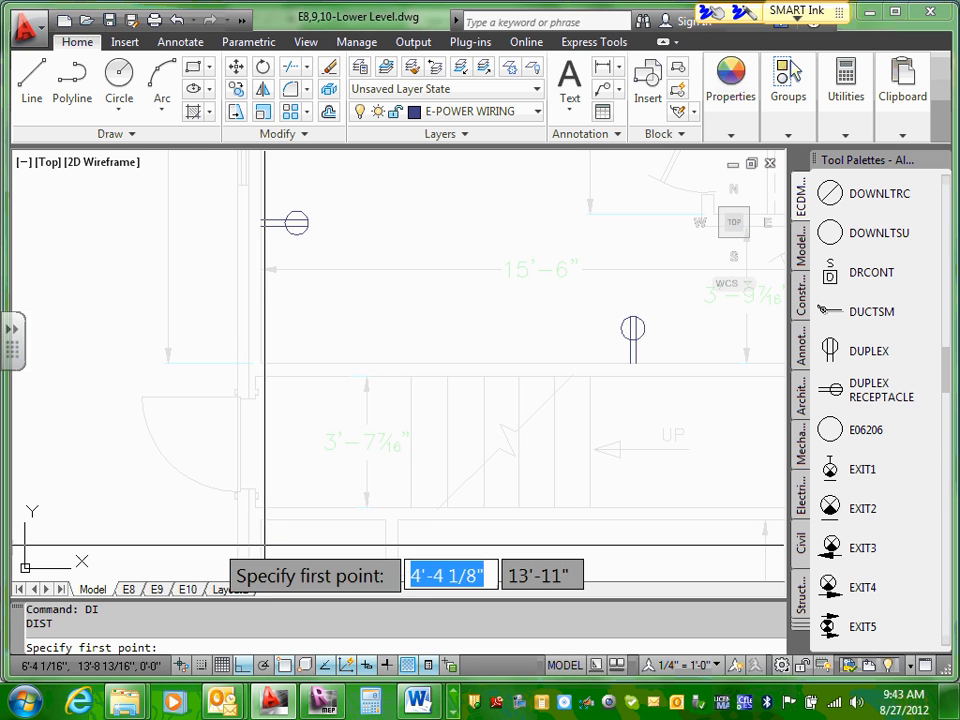
left_click(260, 362)
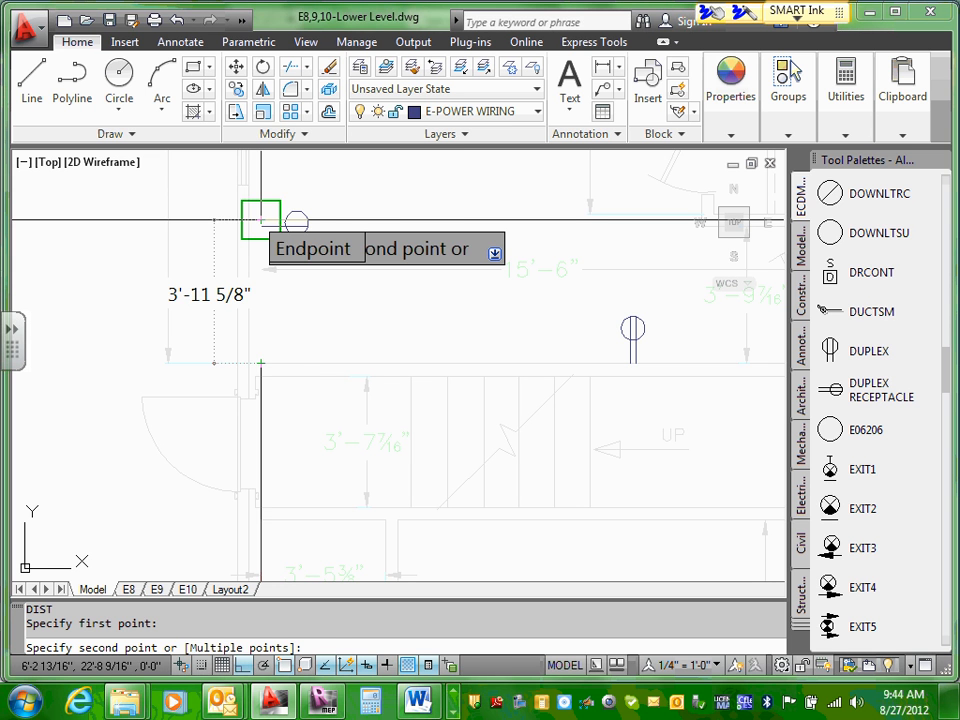
key("Escape")
scroll(426, 444, "down", 3)
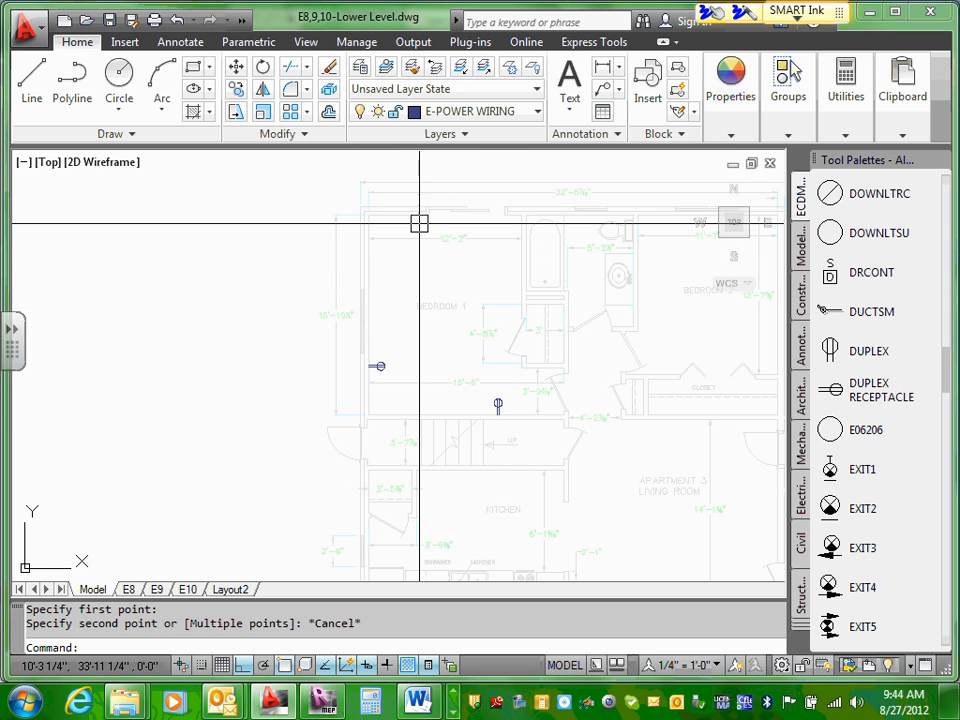
Step: Draw a three-point wiring arc from the exterior-wall duplex receptacle's wall endpoint, bowing below, to the stair-wall duplex receptacle's wall endpoint
mouse_move(520, 357)
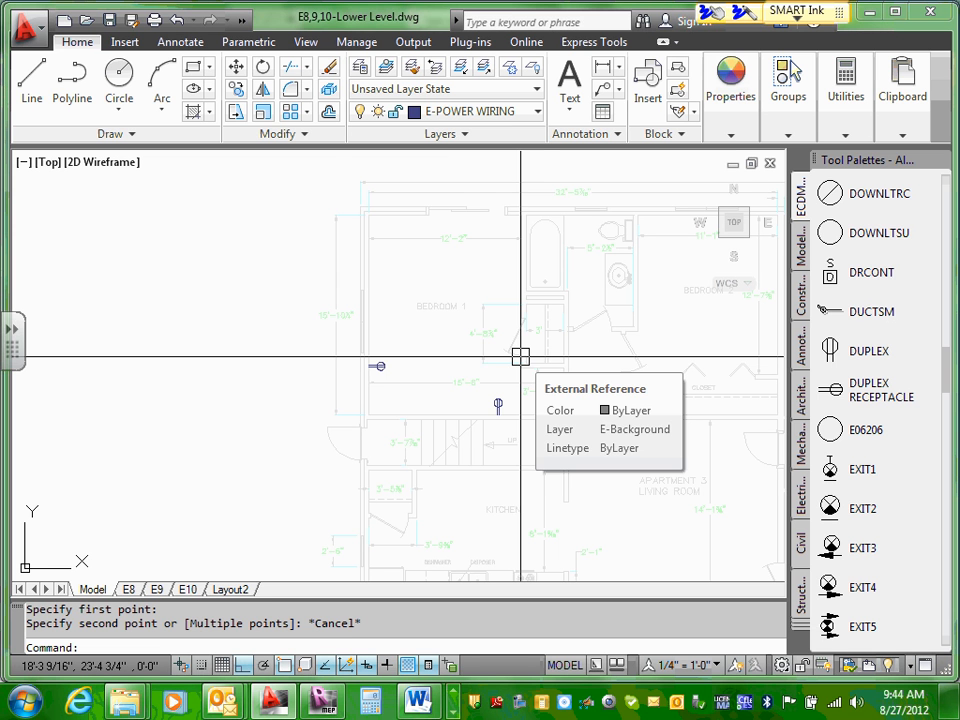
scroll(595, 462, "up", 3)
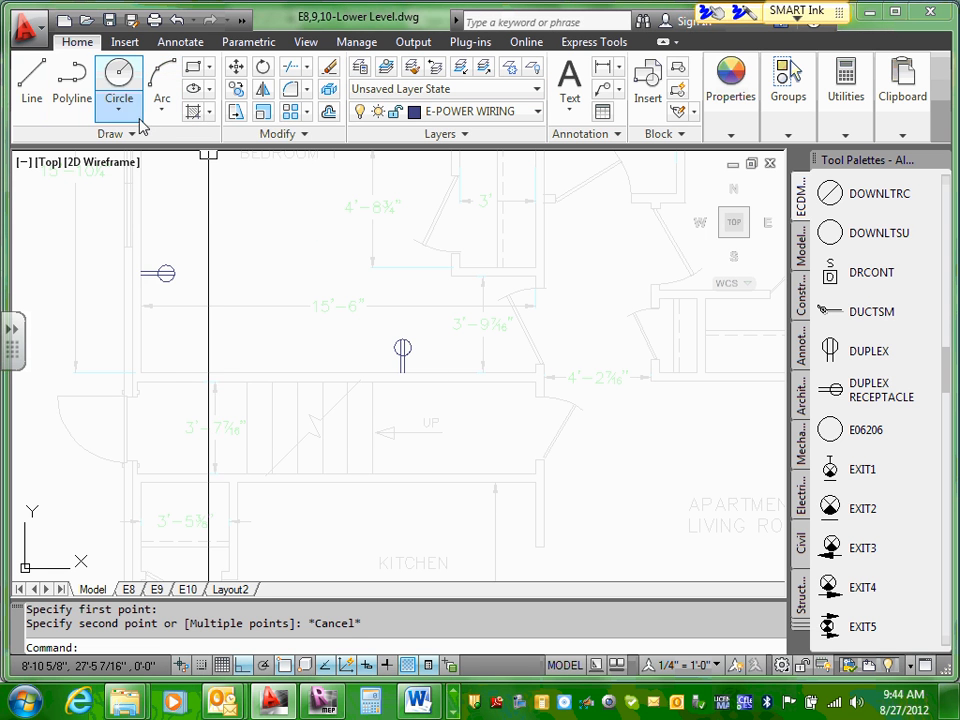
left_click(162, 110)
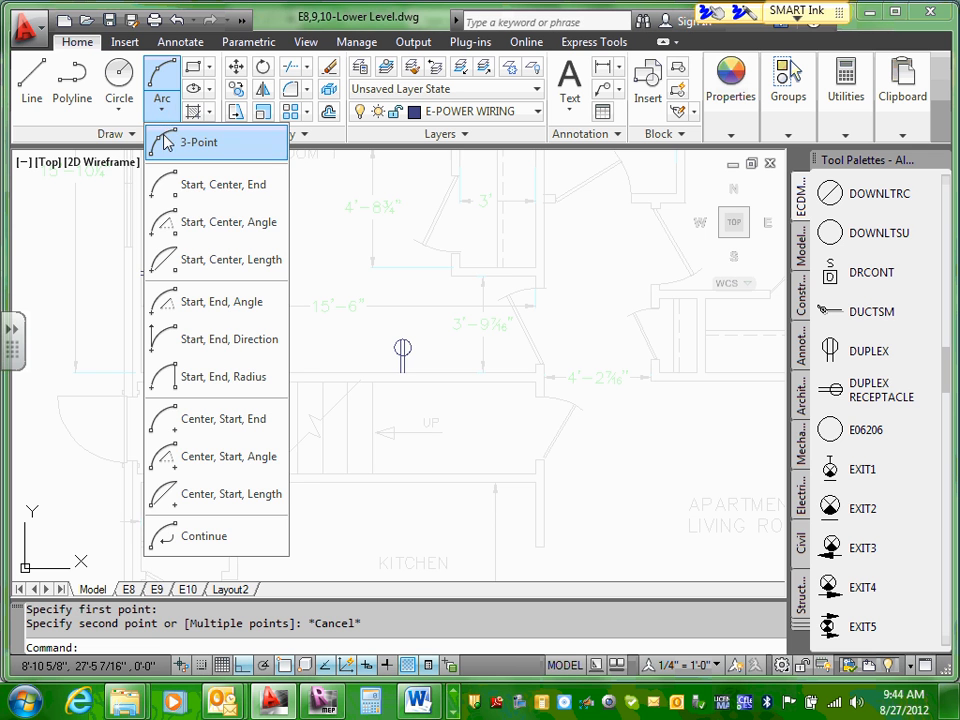
left_click(160, 145)
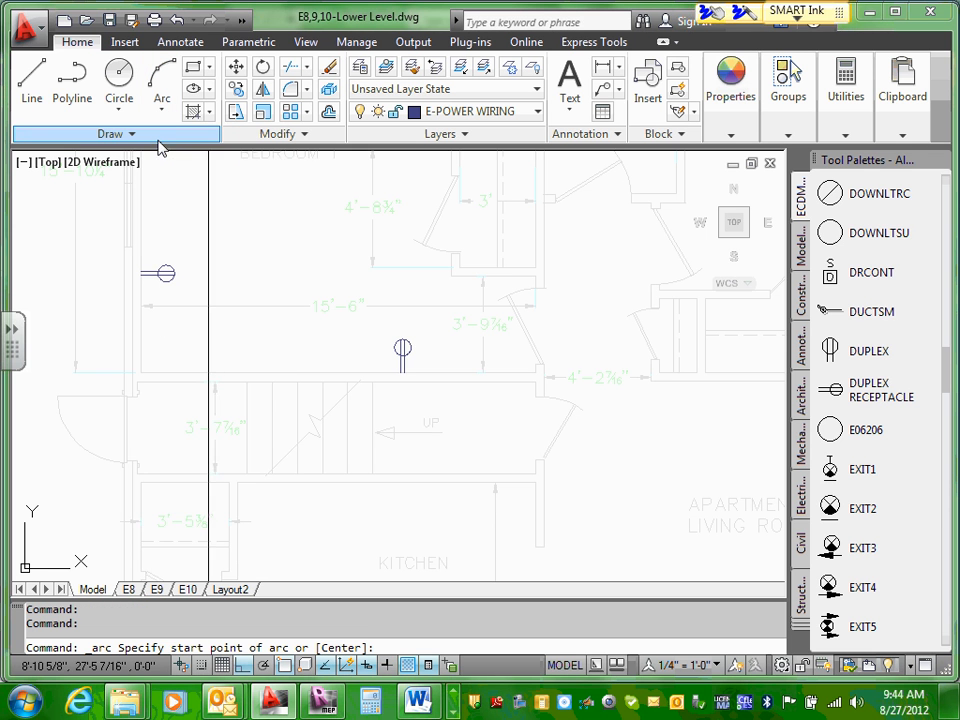
scroll(485, 372, "up", 4)
left_click(150, 283)
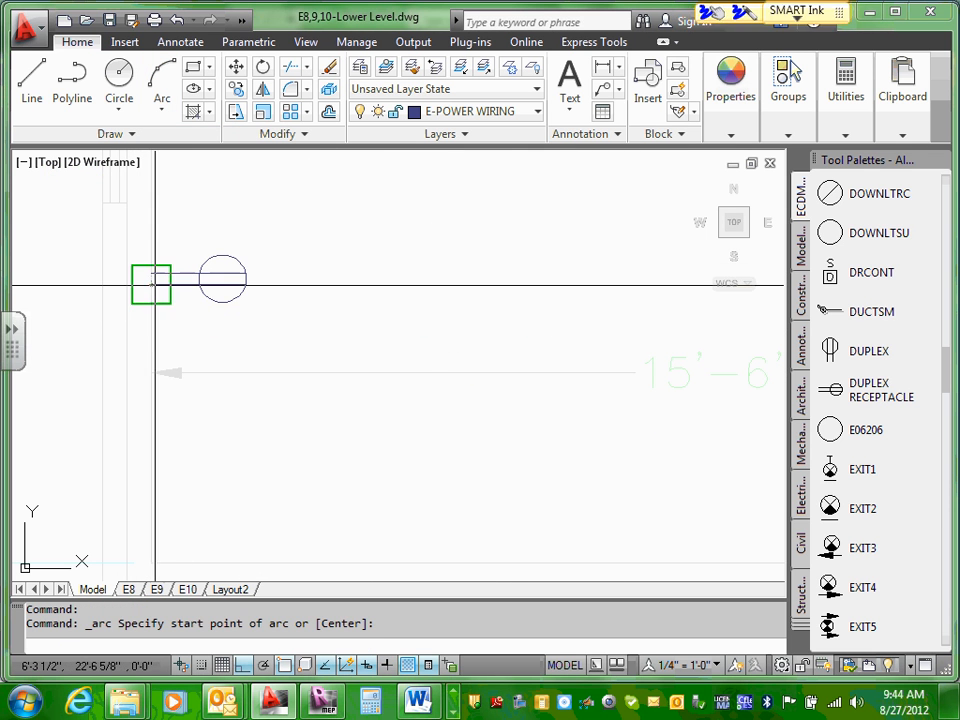
scroll(179, 475, "up", 2)
middle_click_drag(170, 325, 166, 257)
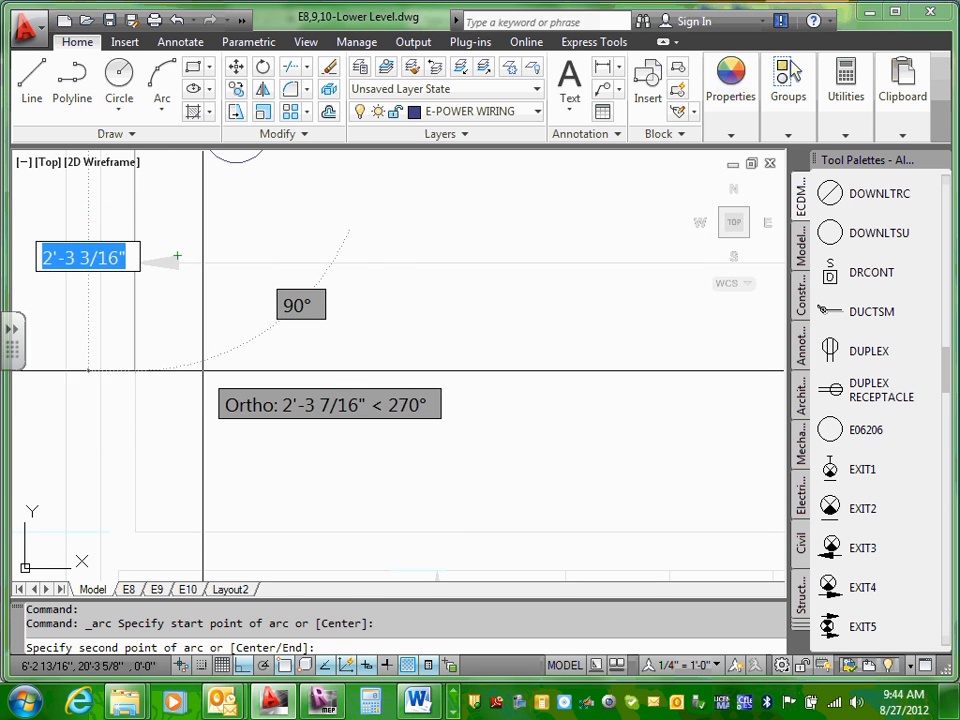
left_click(198, 350)
scroll(354, 388, "down", 2)
scroll(563, 385, "down", 2)
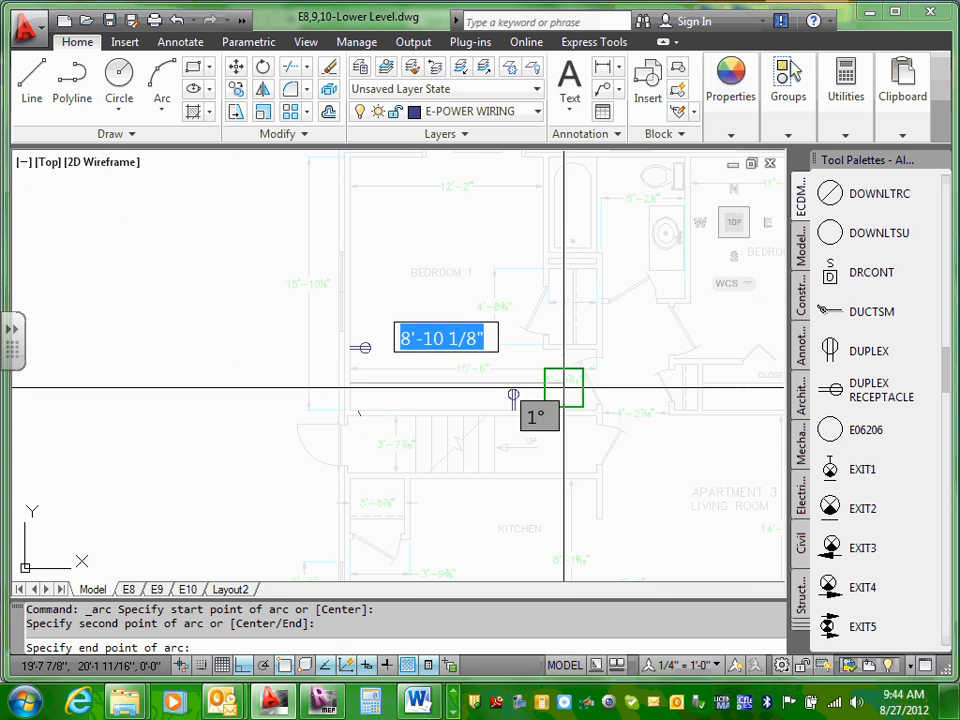
scroll(528, 408, "up", 3)
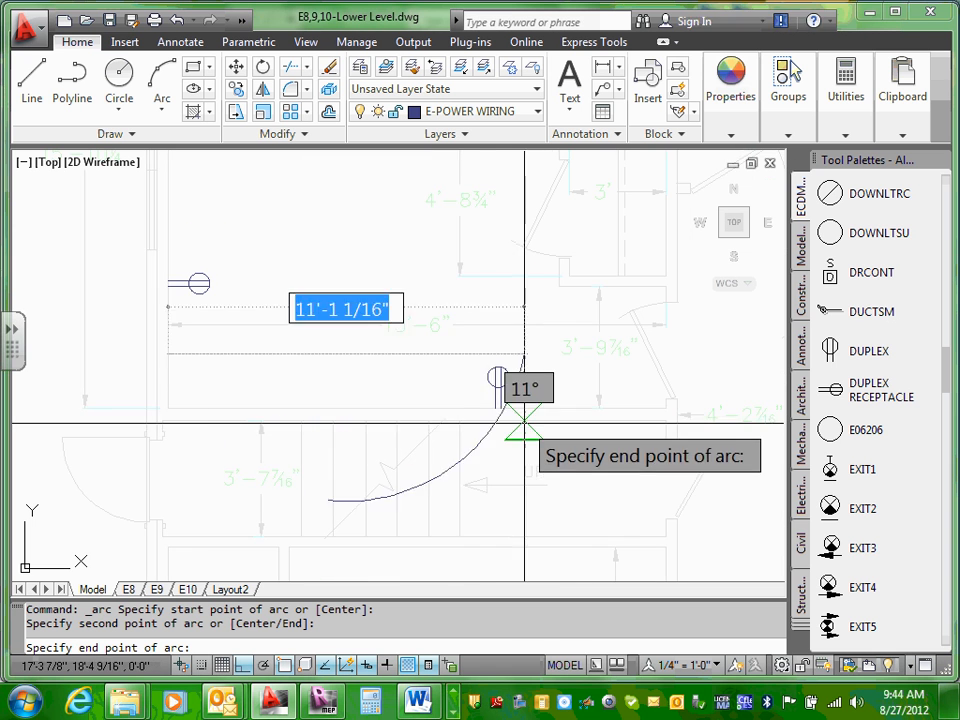
scroll(497, 414, "up", 3)
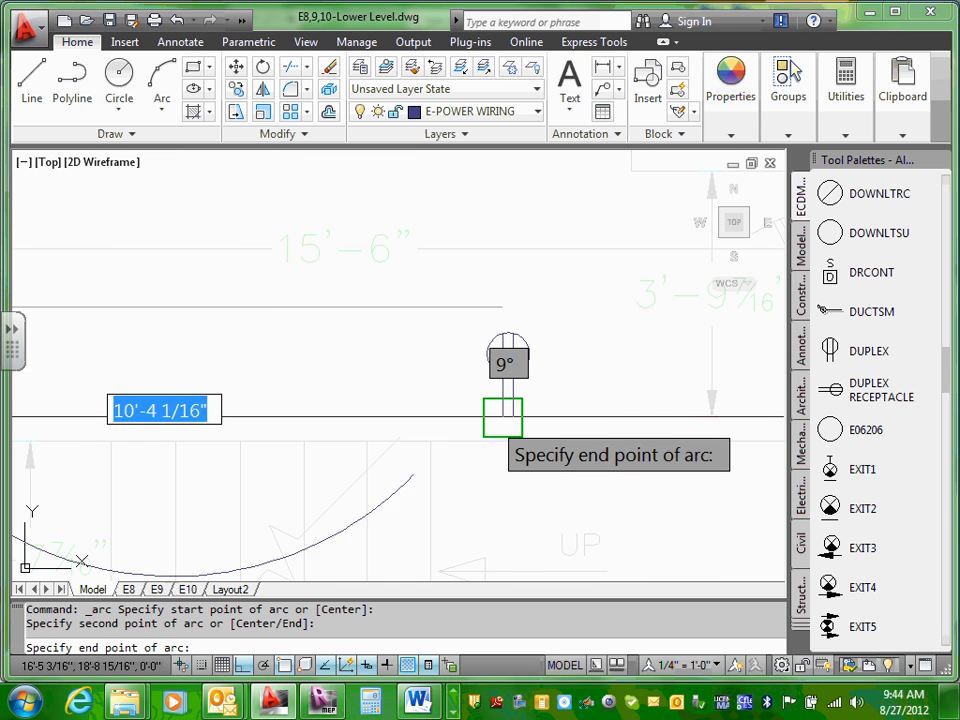
left_click(500, 418)
scroll(420, 410, "down", 3)
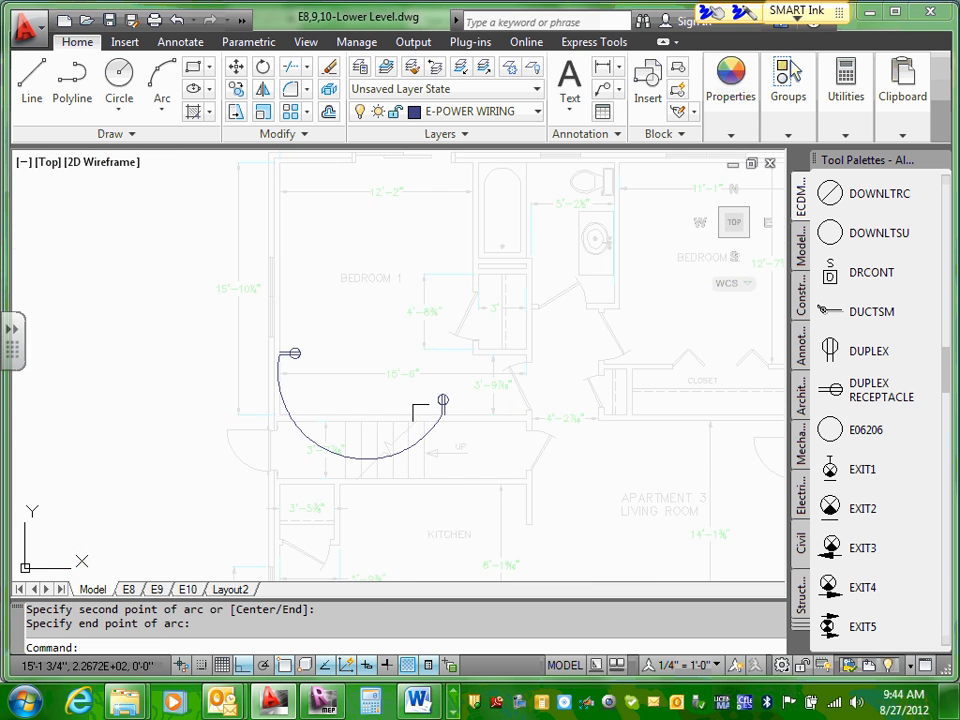
Step: Flatten the wiring arc between the two receptacles by stretching its midpoint to give a radius of about 8'-6"
scroll(343, 491, "up", 4)
key("Escape")
left_click(315, 382)
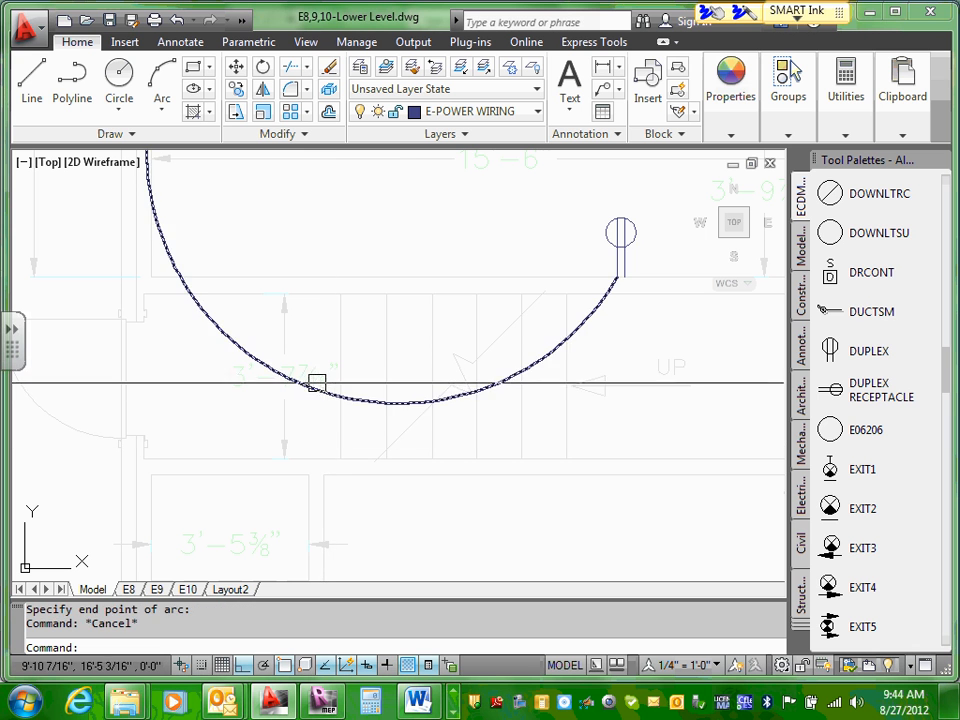
left_click(312, 386)
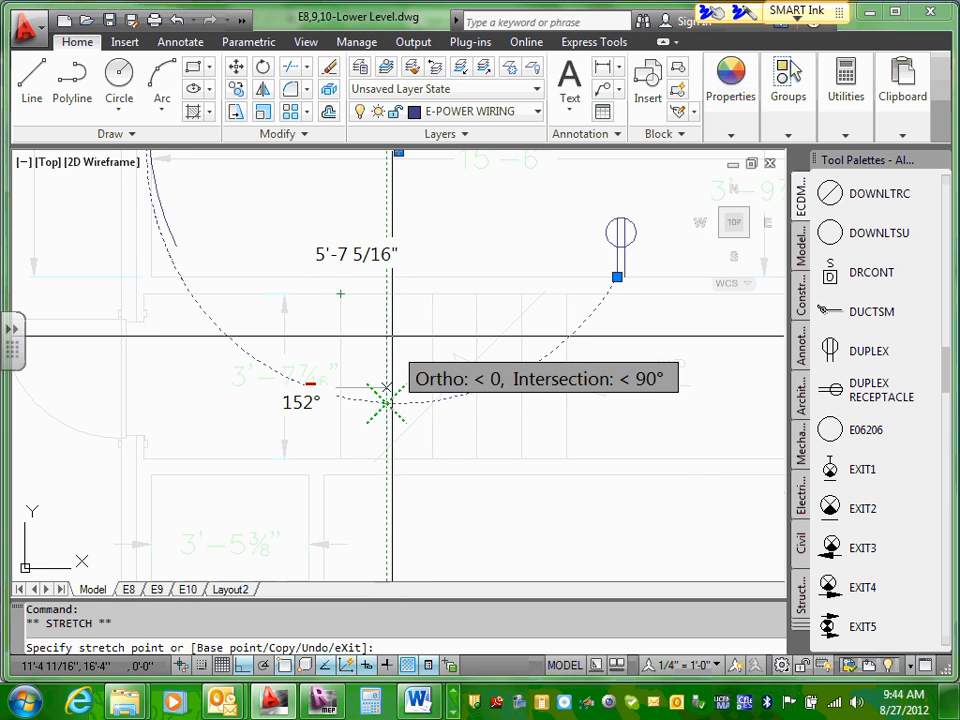
left_click(358, 272)
scroll(340, 330, "down", 5)
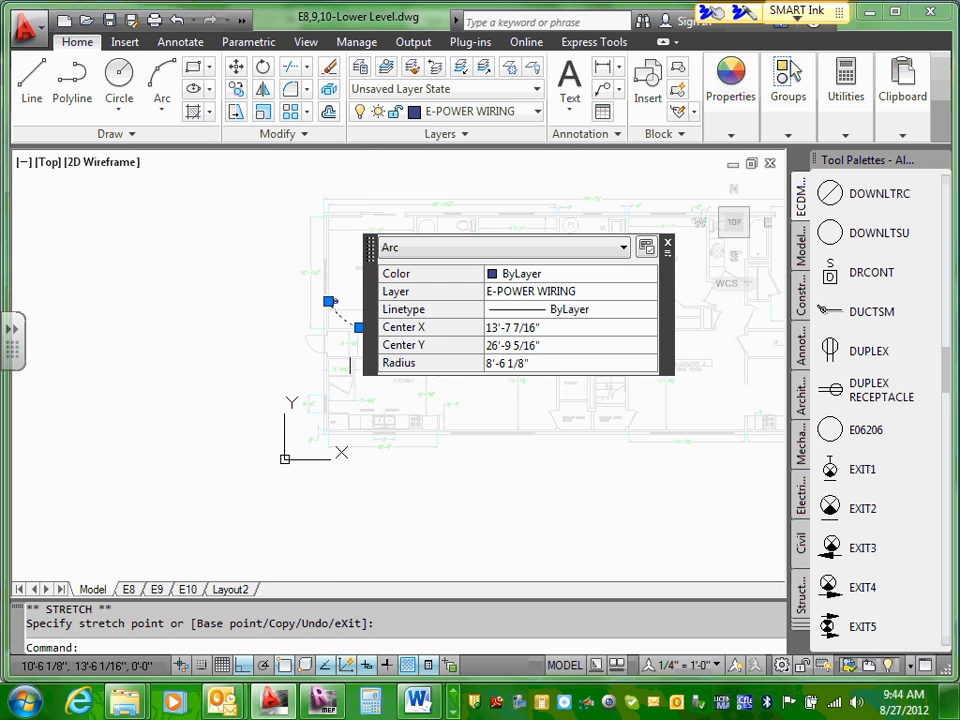
key("Escape")
Step: Try a horizontal line along the stair wall from the duplex receptacle toward the door with object snap off, and erase it
scroll(441, 379, "up", 6)
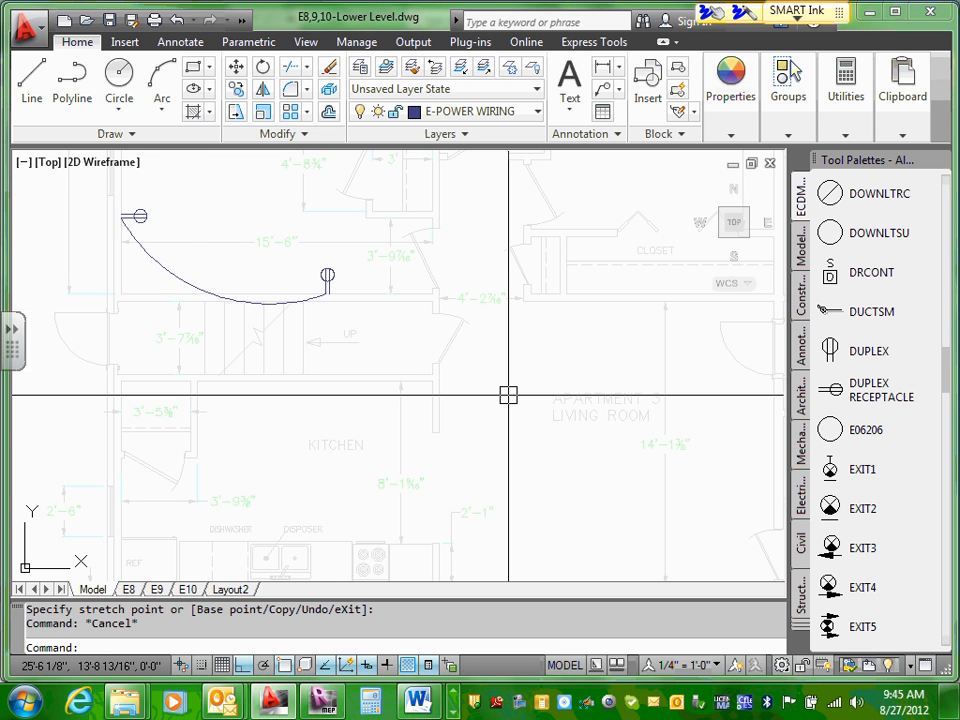
left_click(163, 115)
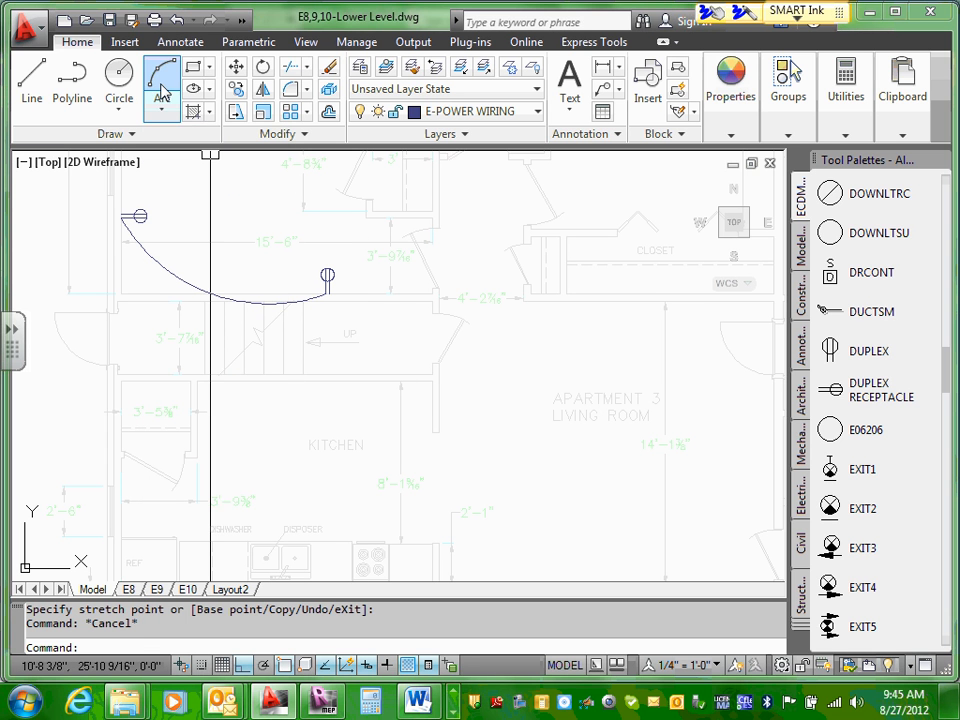
left_click(32, 75)
scroll(386, 289, "up", 3)
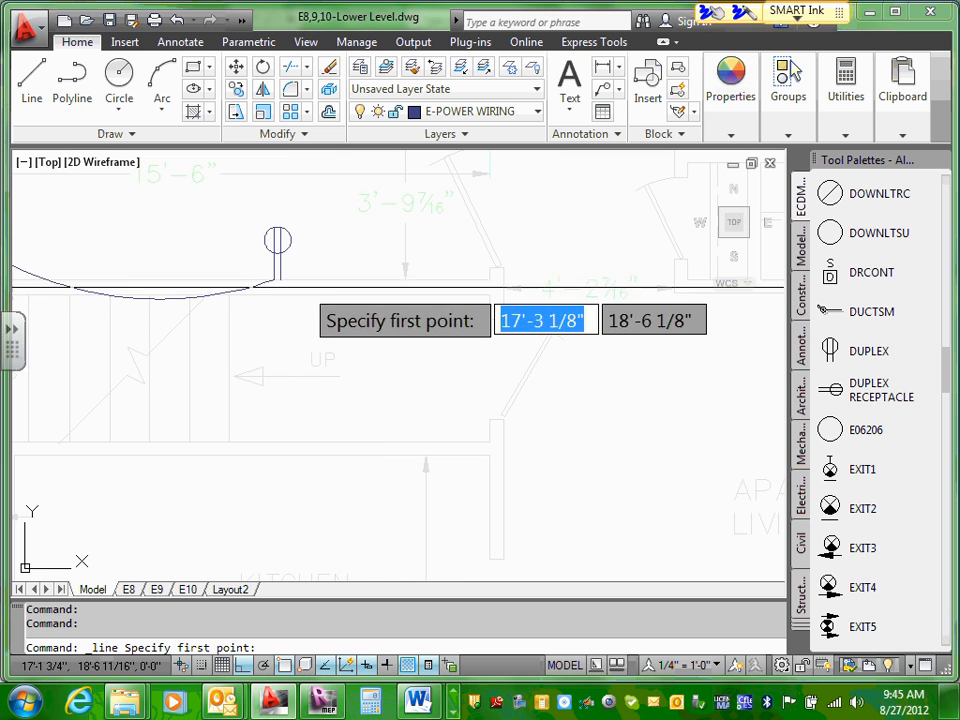
left_click(281, 279)
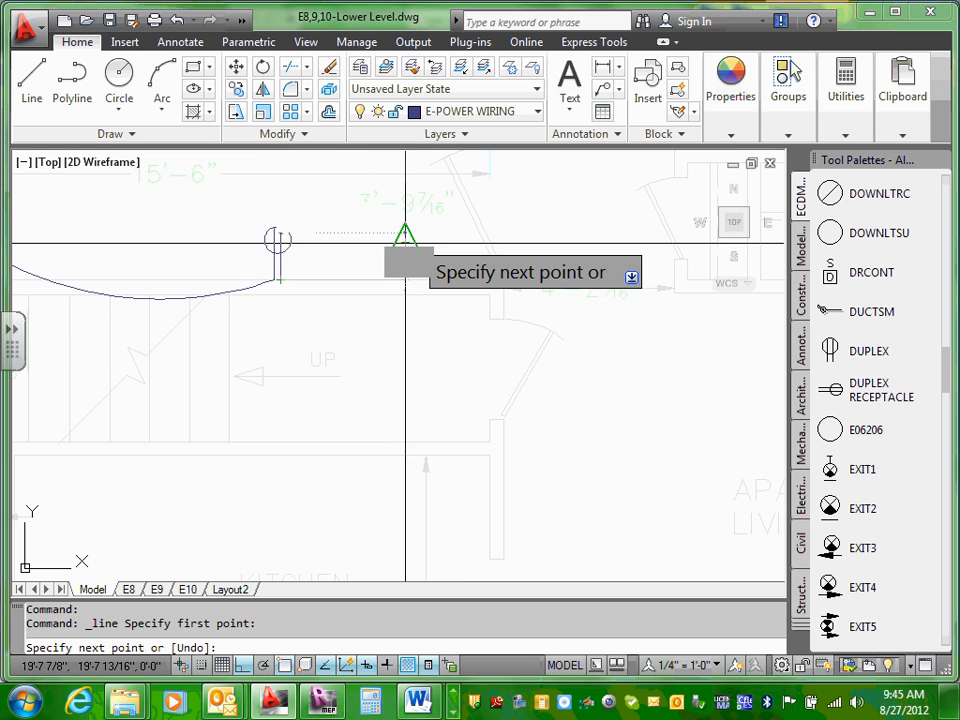
left_click(266, 667)
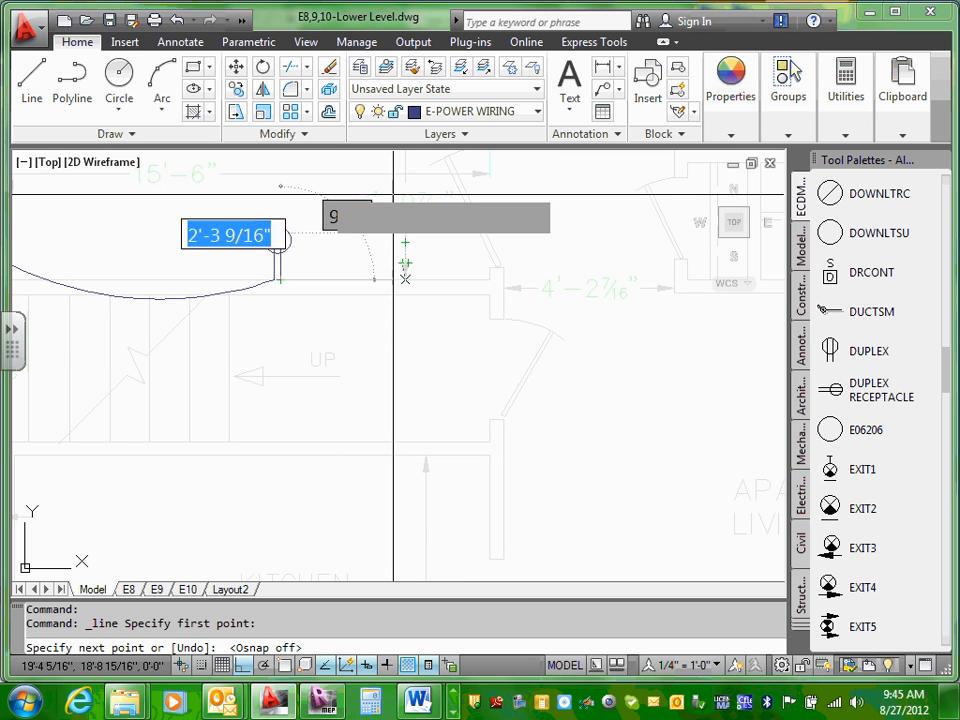
left_click(405, 280)
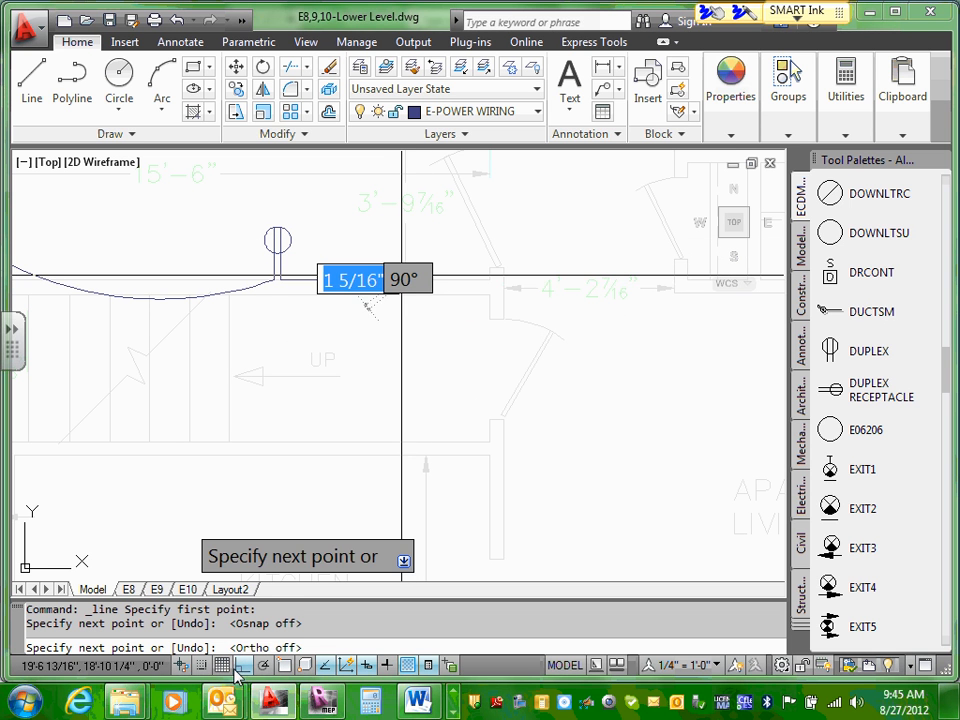
key("Escape")
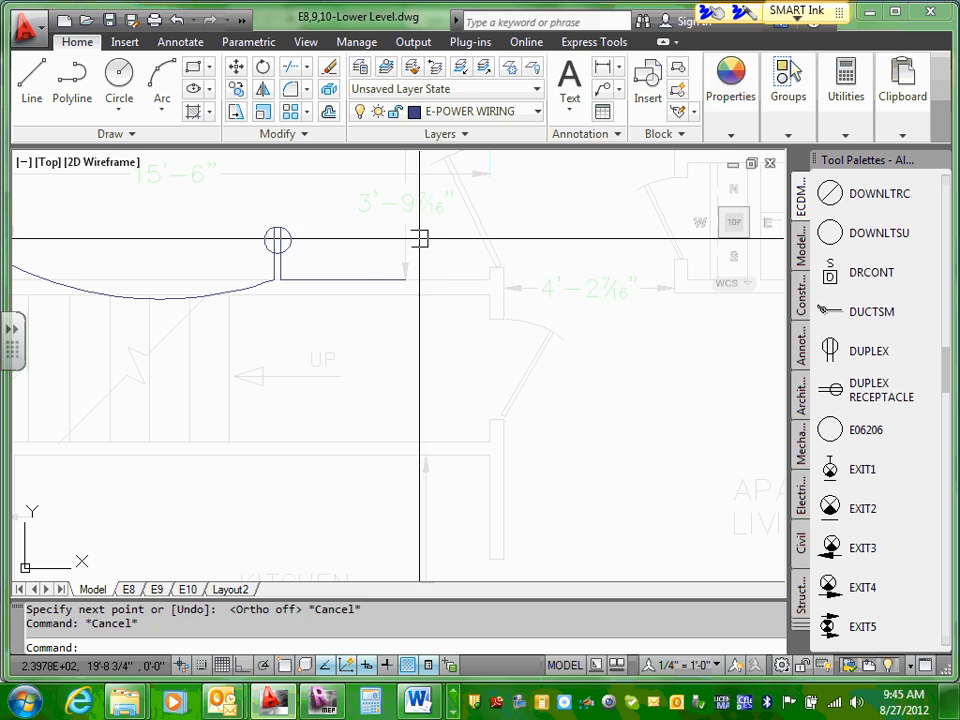
left_click(360, 277)
key("Delete")
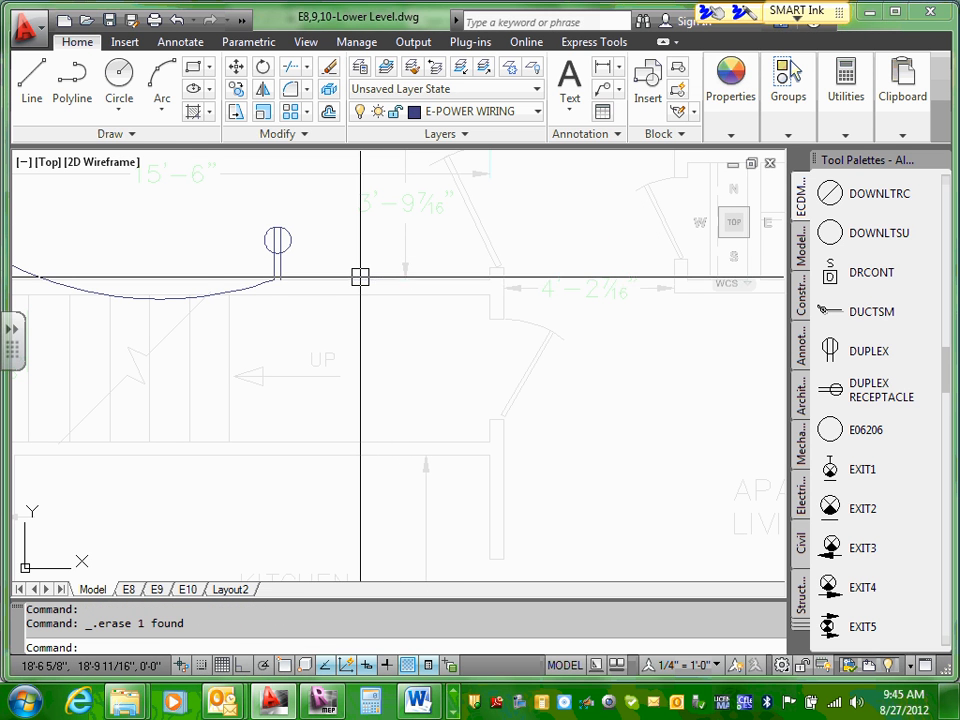
Step: Draw a gently rising home-run line from the stair-wall receptacle's wall endpoint toward Bedroom 1's door, with object snap on for the start point
left_click(32, 81)
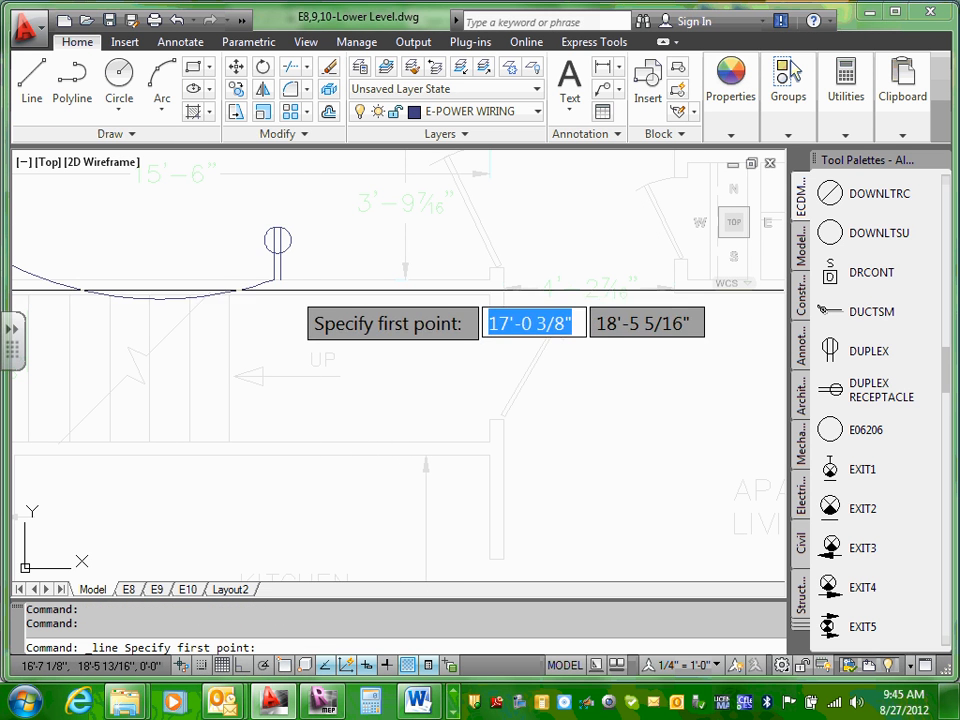
left_click(287, 665)
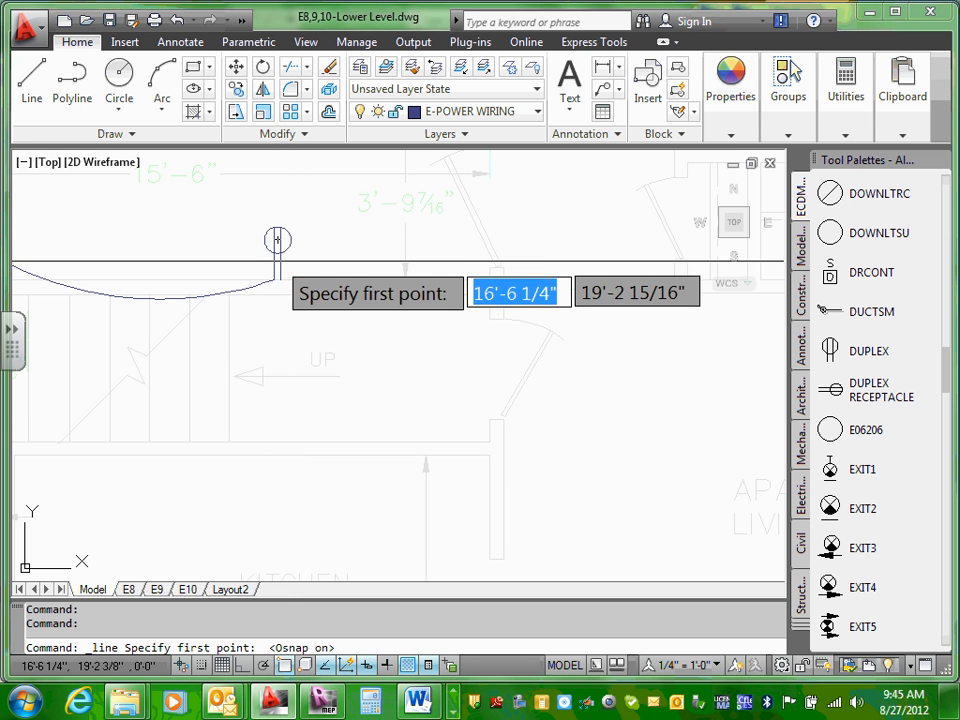
left_click(280, 279)
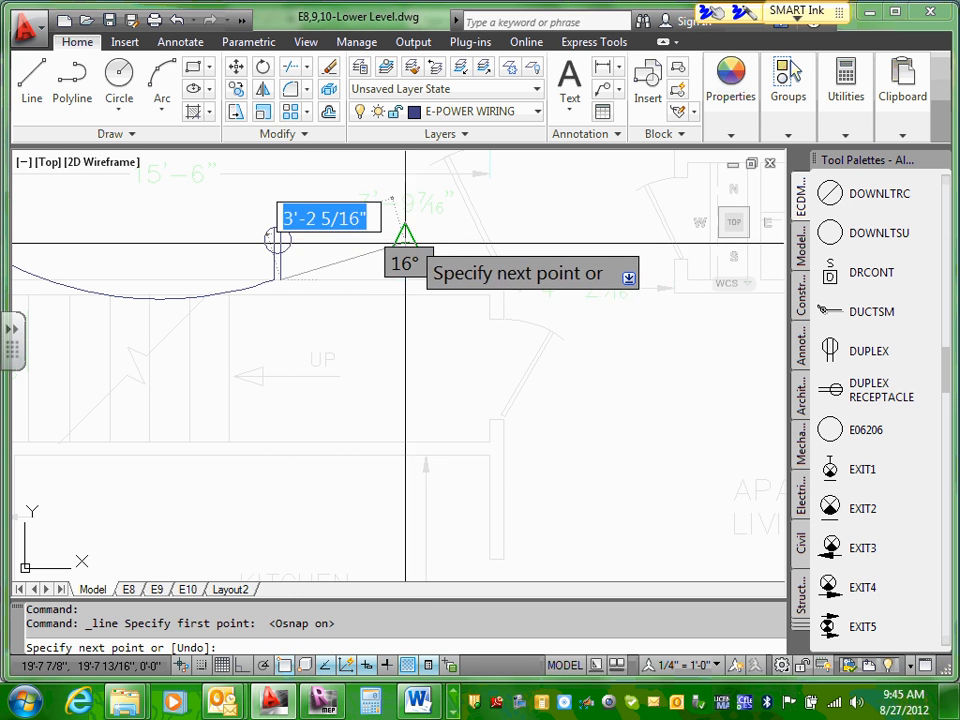
left_click(442, 242)
key("Escape")
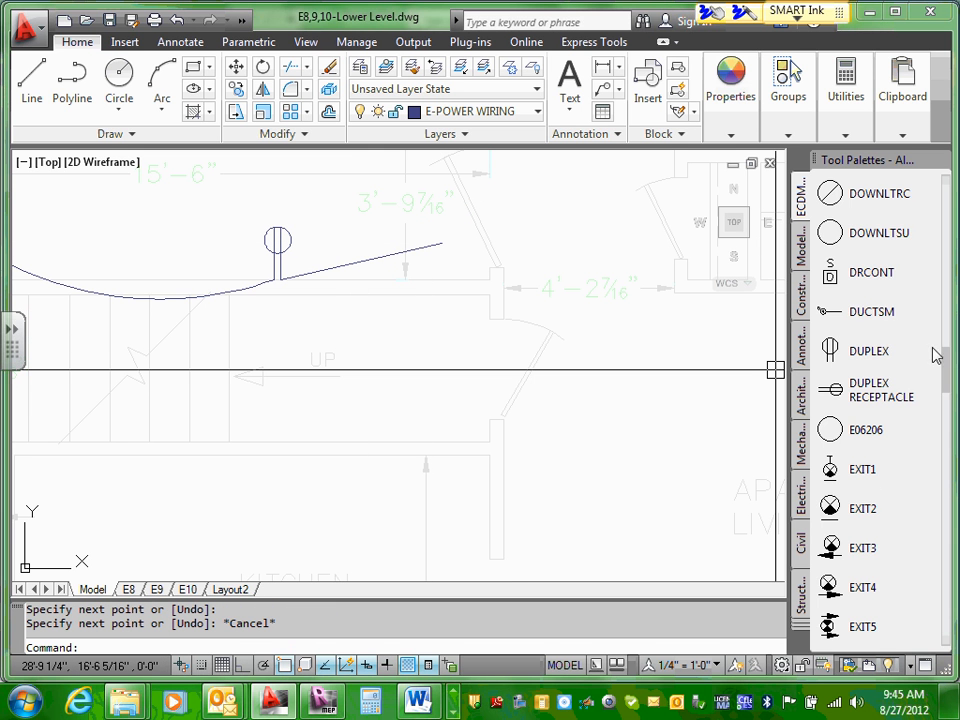
Step: Insert the ARROW symbol beyond the home-run line's end and rotate it to about 192° so it points away from the receptacle
left_click_drag(948, 383, 957, 284)
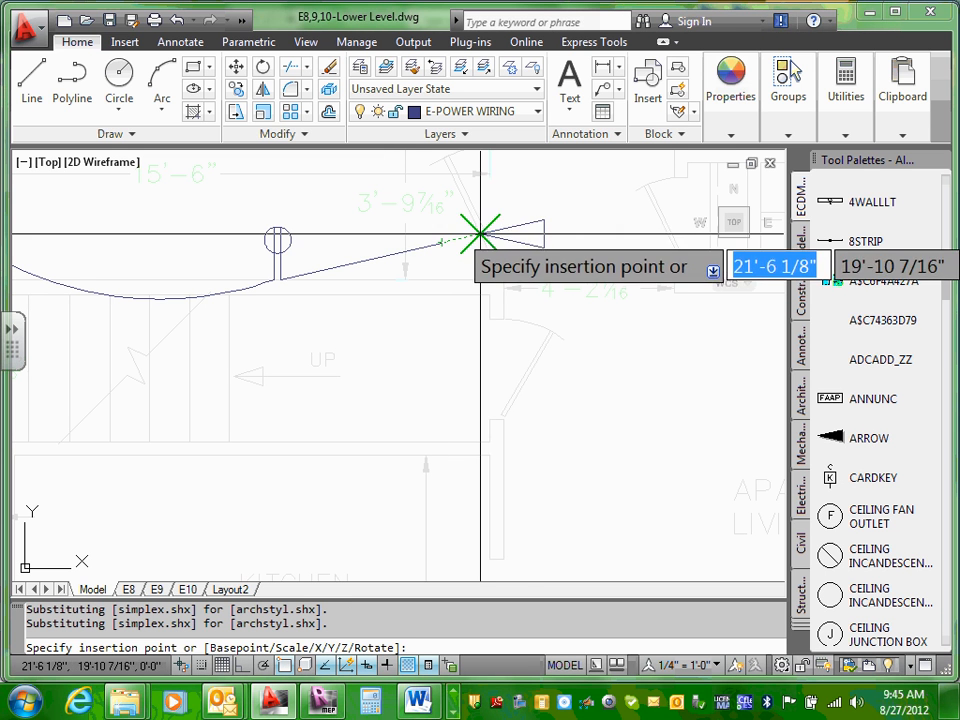
left_click(525, 226)
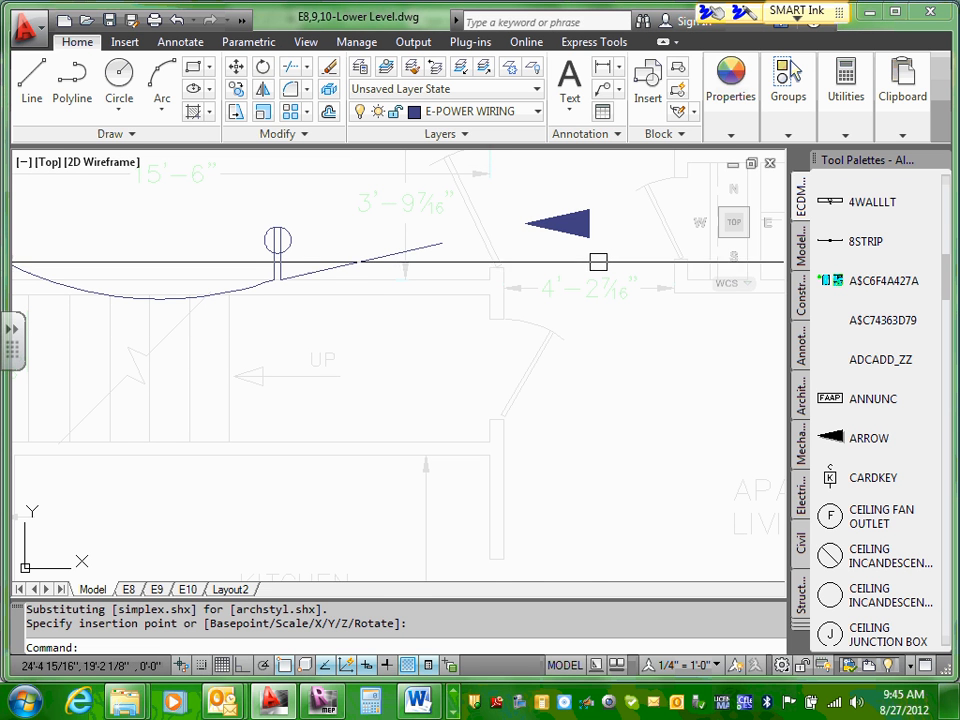
left_click(585, 233)
right_click(585, 233)
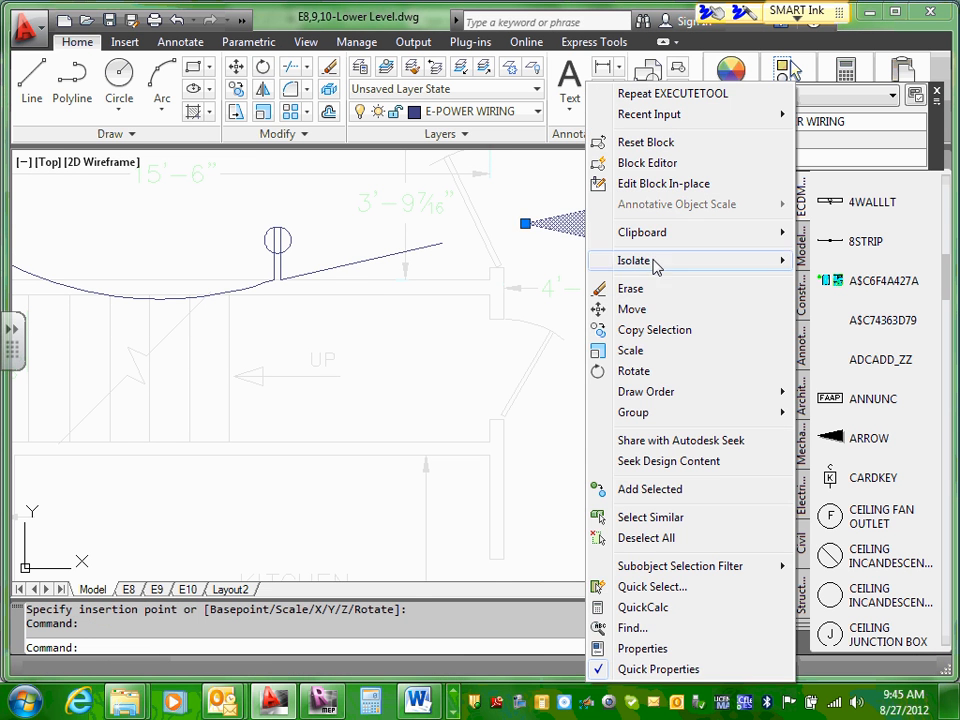
left_click(654, 371)
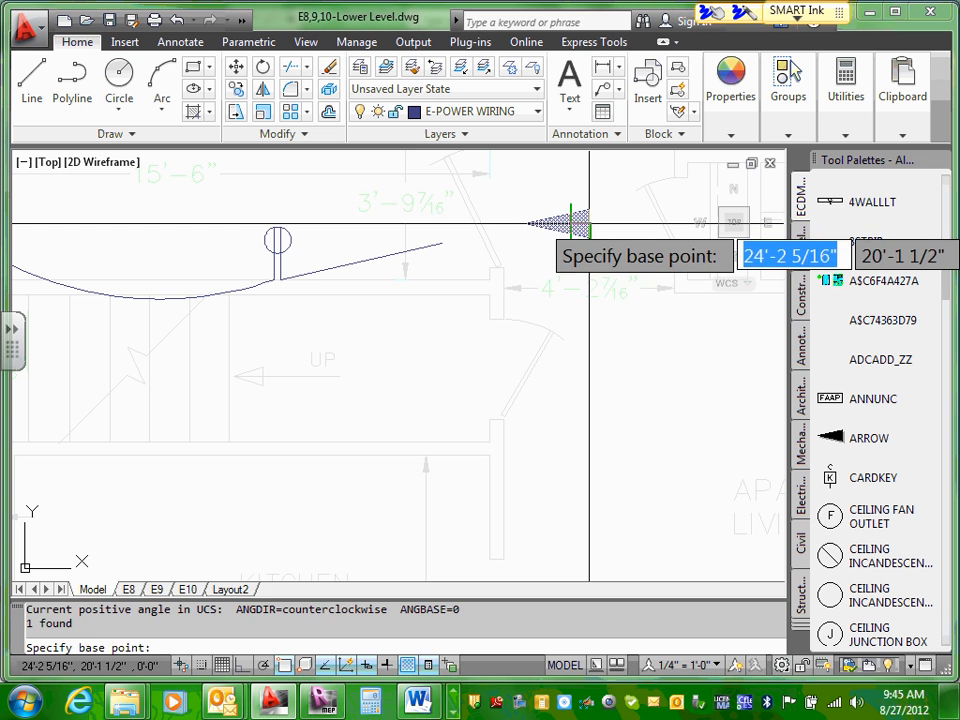
left_click(589, 229)
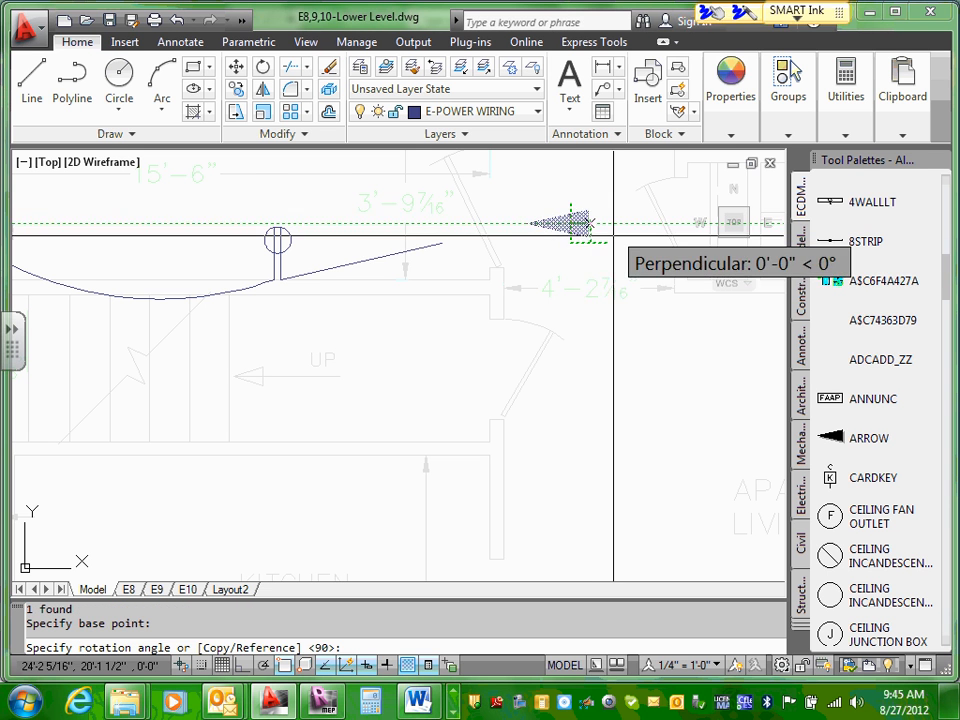
left_click(557, 230)
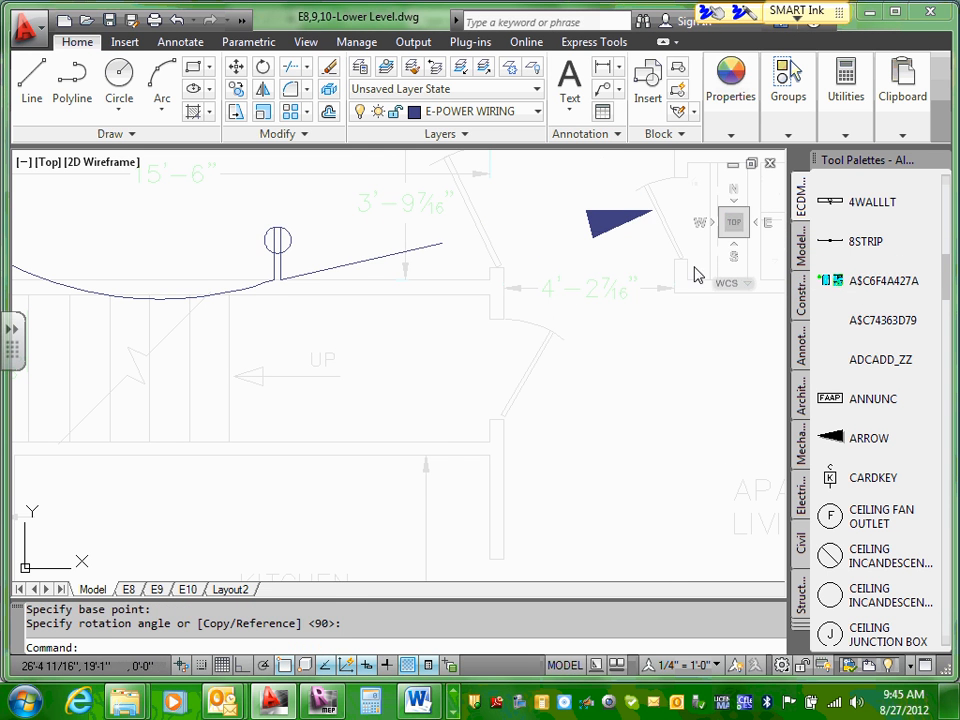
Step: Move the rotated arrow onto the free end of the home-run line as its arrowhead
scroll(669, 240, "up", 2)
left_click(592, 210)
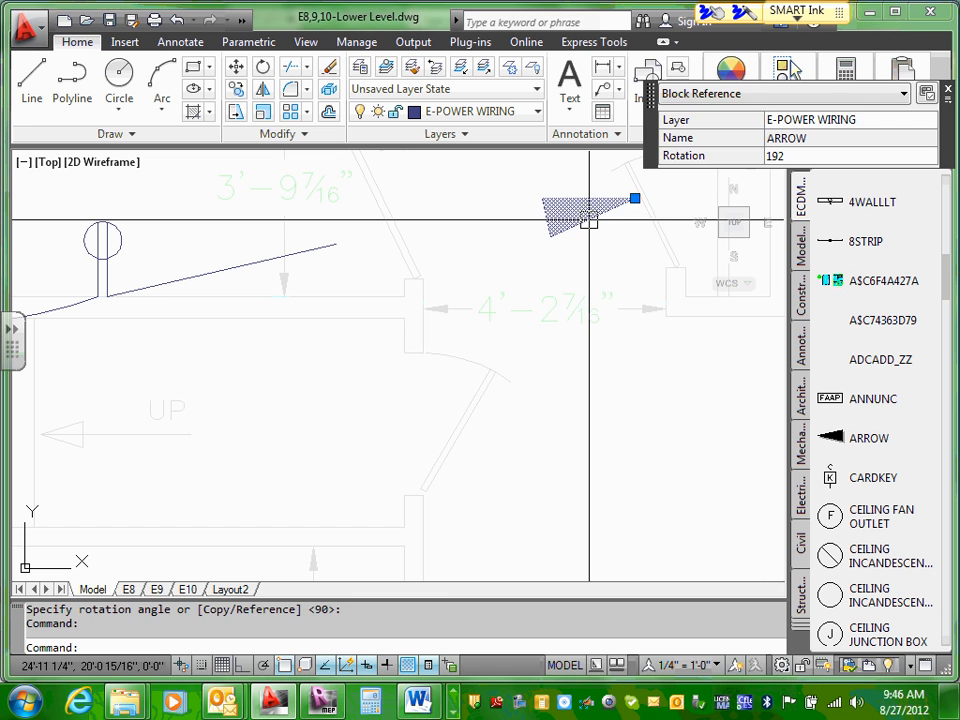
mouse_move(592, 210)
left_mouse_down()
mouse_move(530, 243)
mouse_move(383, 262)
left_mouse_up()
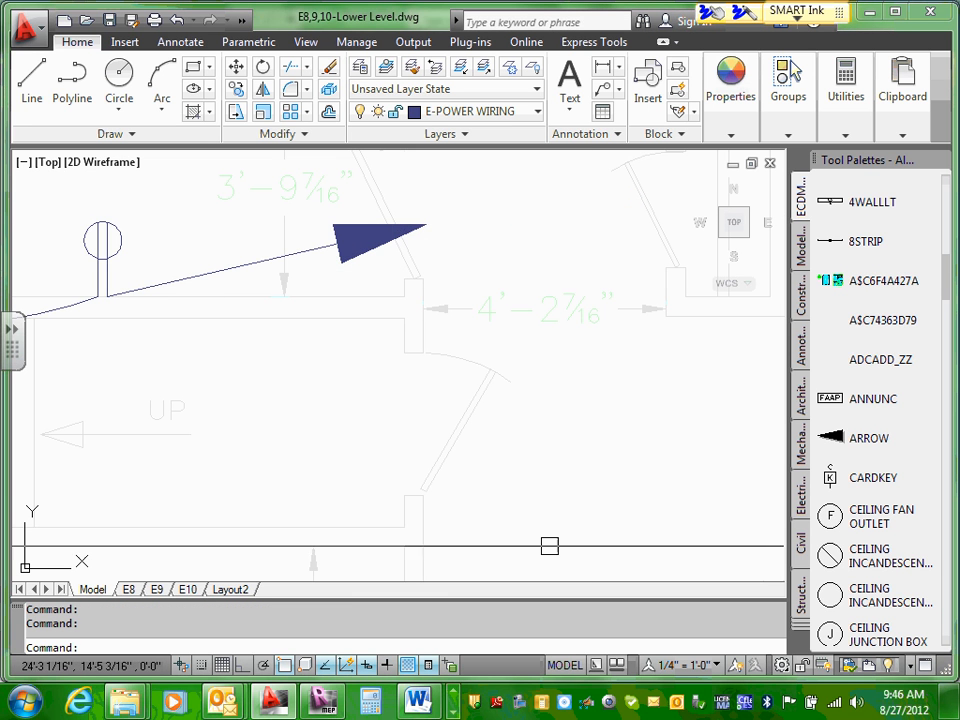
scroll(376, 464, "down", 2)
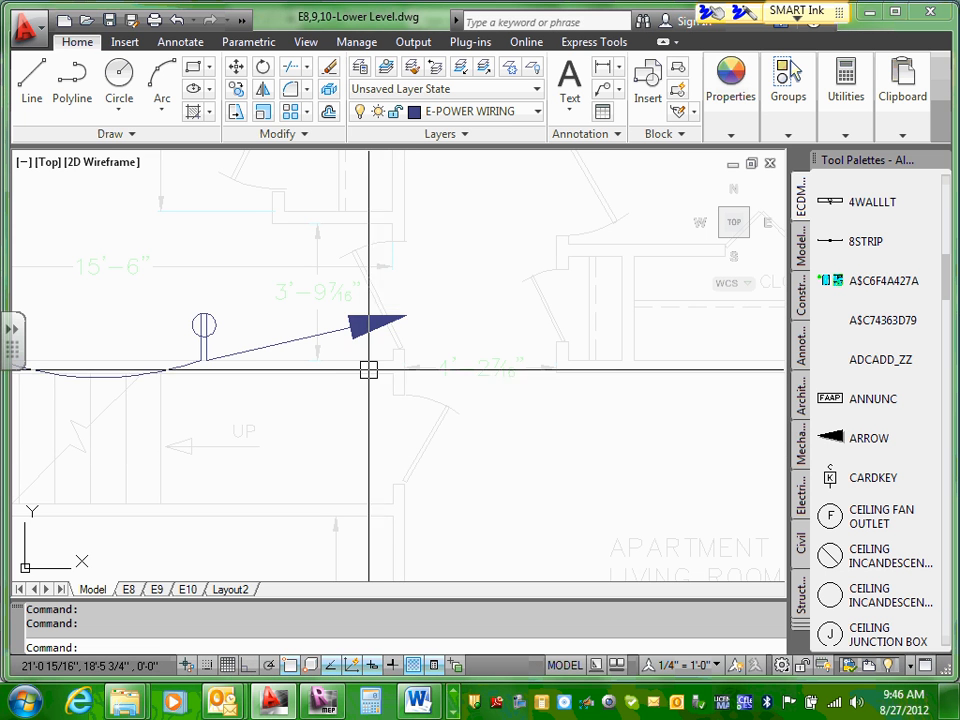
middle_click_drag(369, 368, 386, 257)
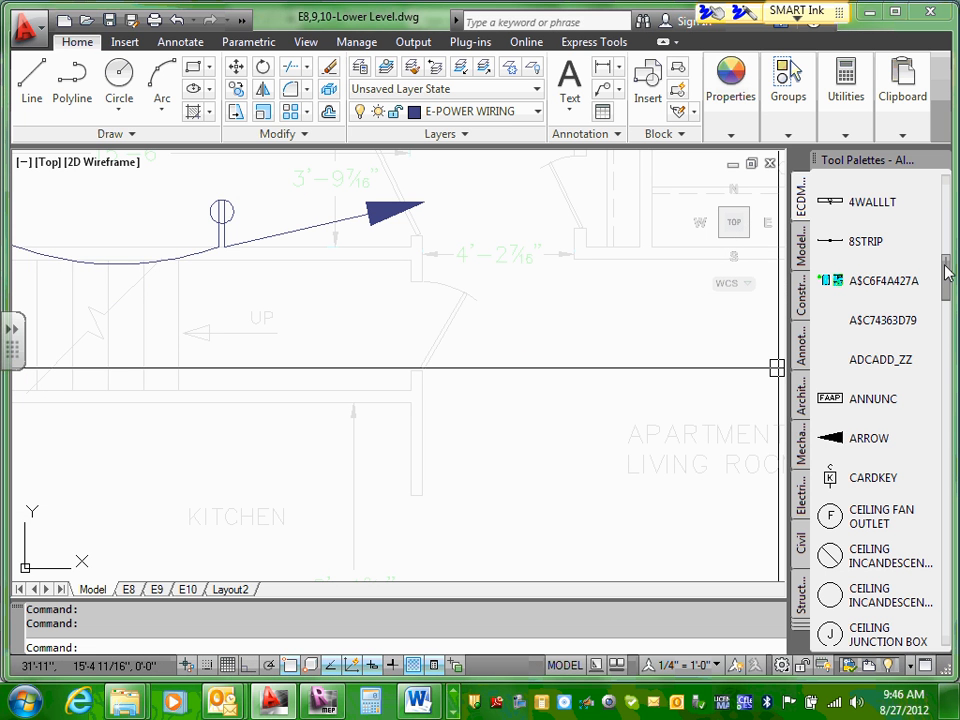
Step: Try inserting the HOMERUN tag beyond the home-run arrowhead with its default attribute values, and erase it
left_click_drag(945, 266, 948, 484)
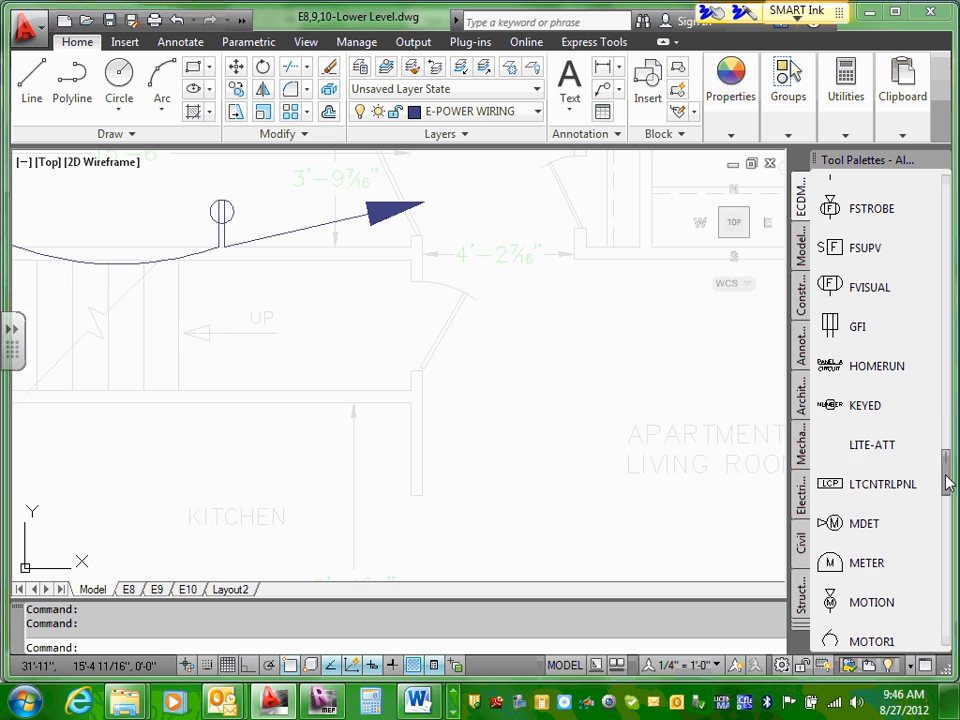
left_click(833, 367)
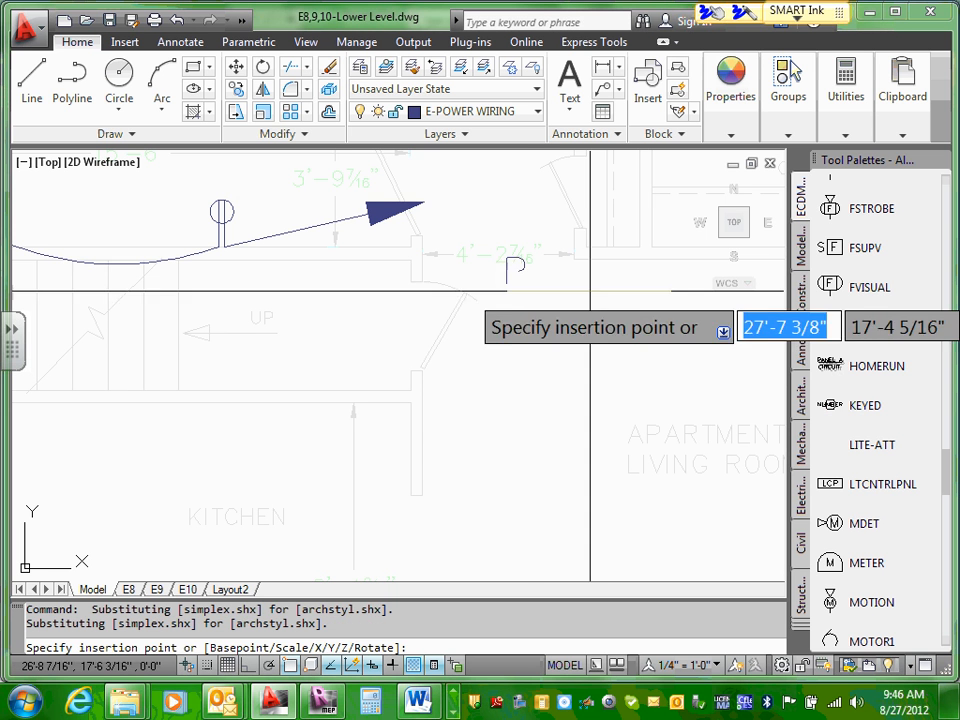
left_click(533, 212)
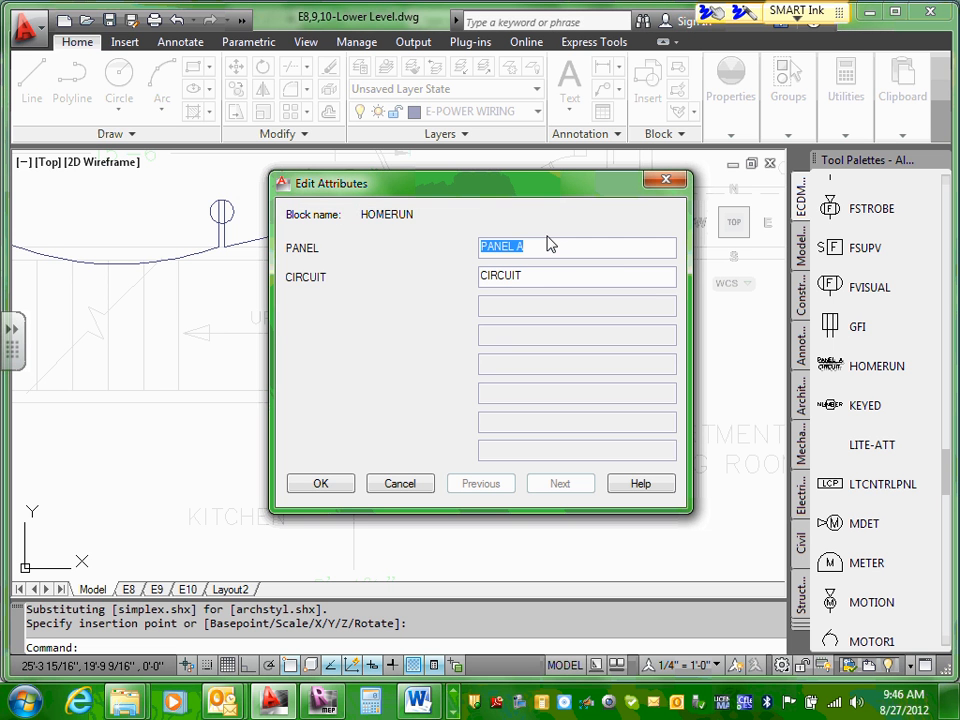
left_click(400, 485)
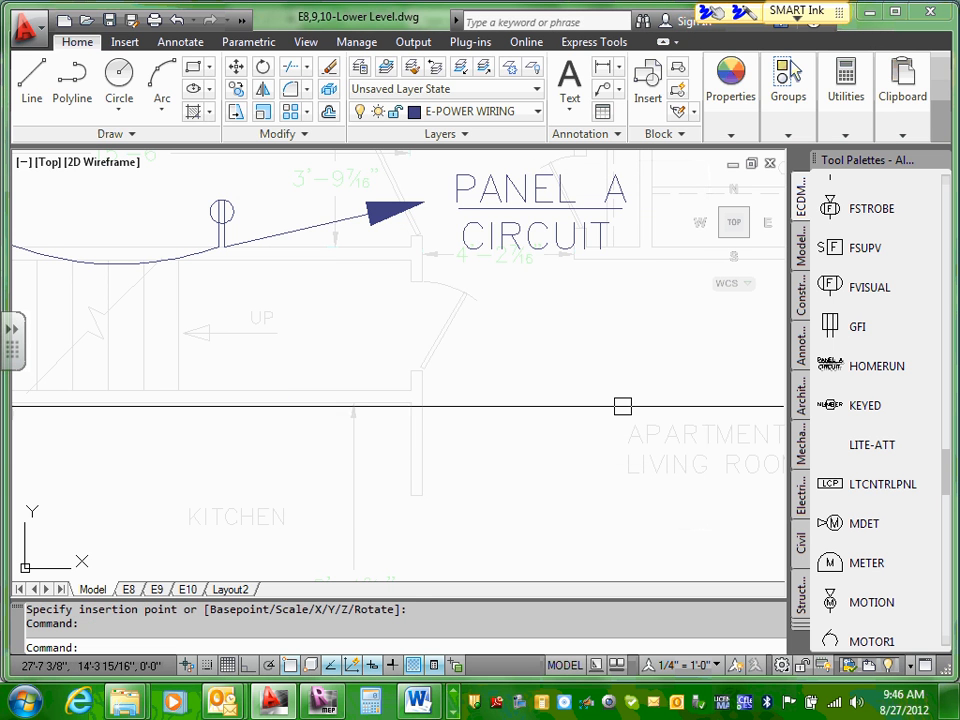
left_click(534, 190)
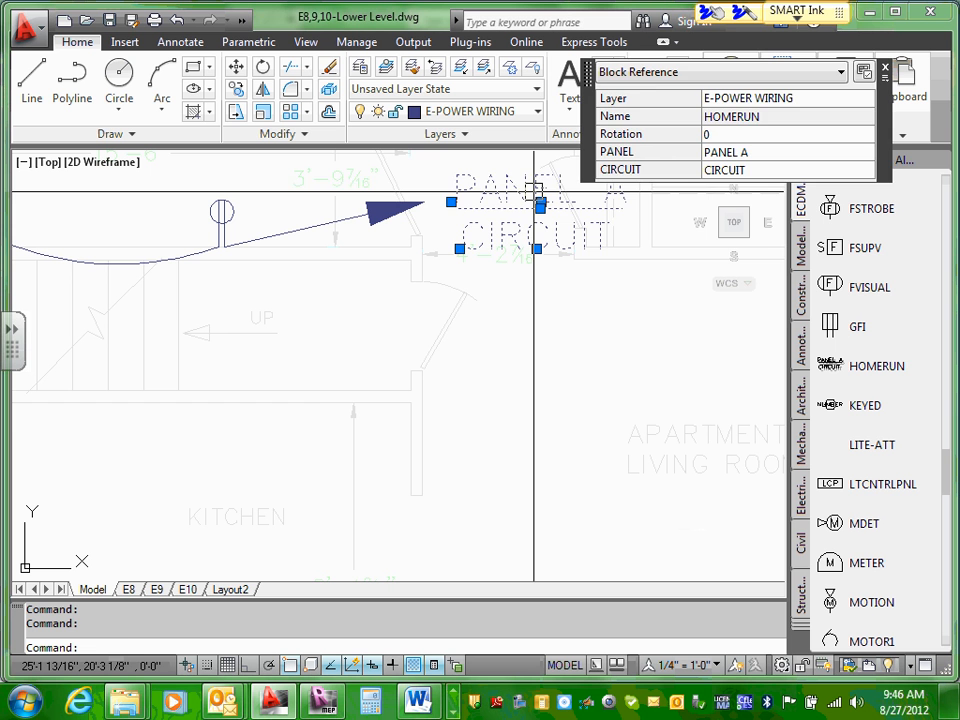
key("Delete")
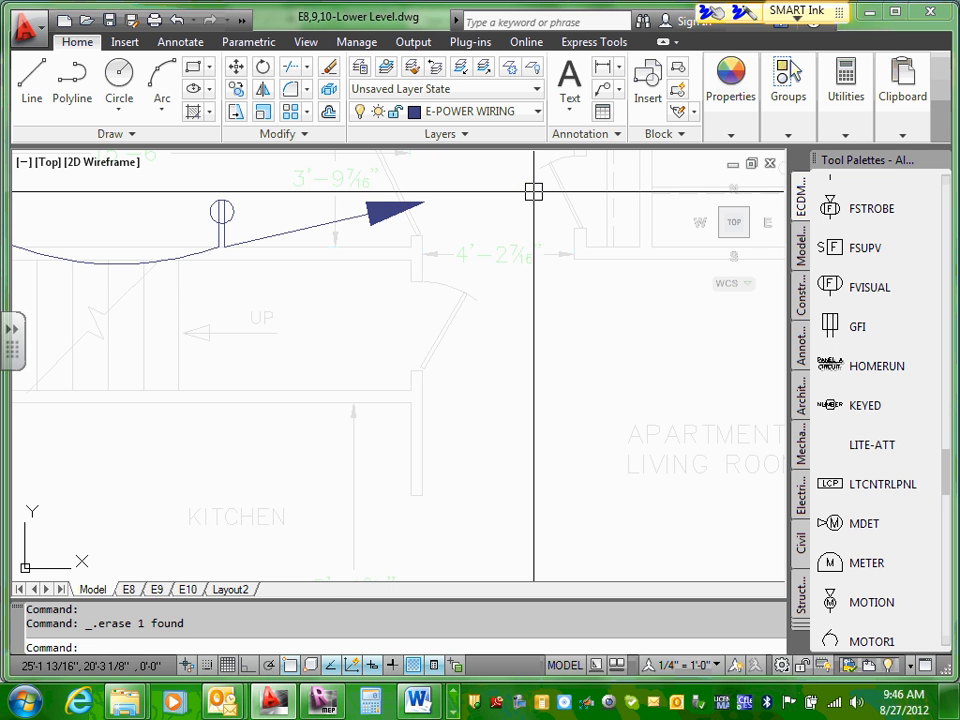
Step: Insert the HOMERUN tag just beyond the arrowhead with PANEL set to P-1 and CIRCUIT set to C#1
left_click(830, 366)
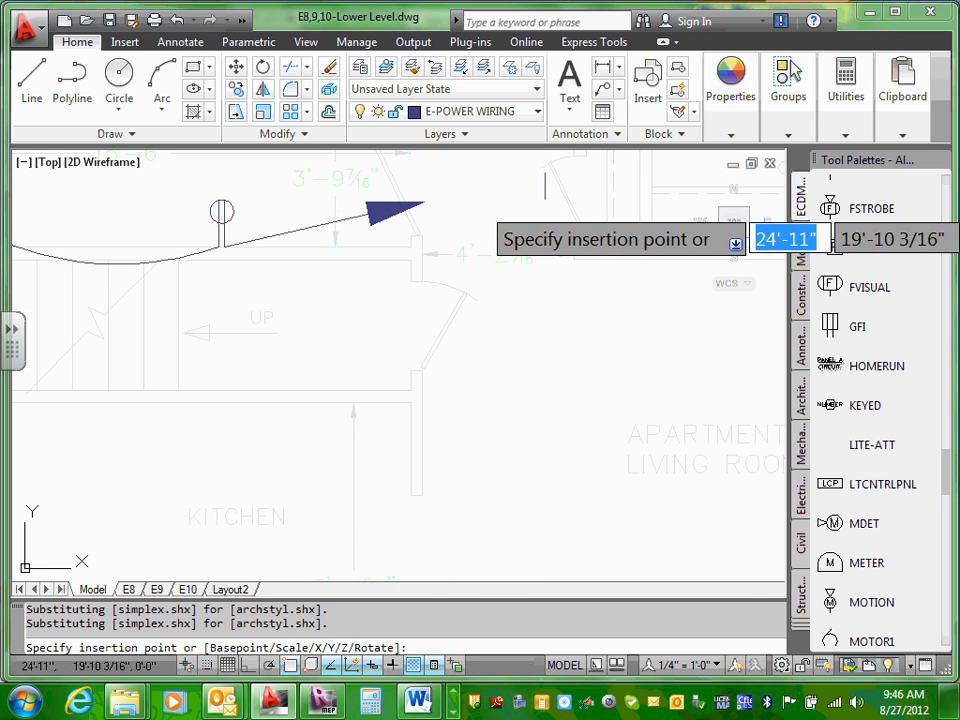
left_click(470, 220)
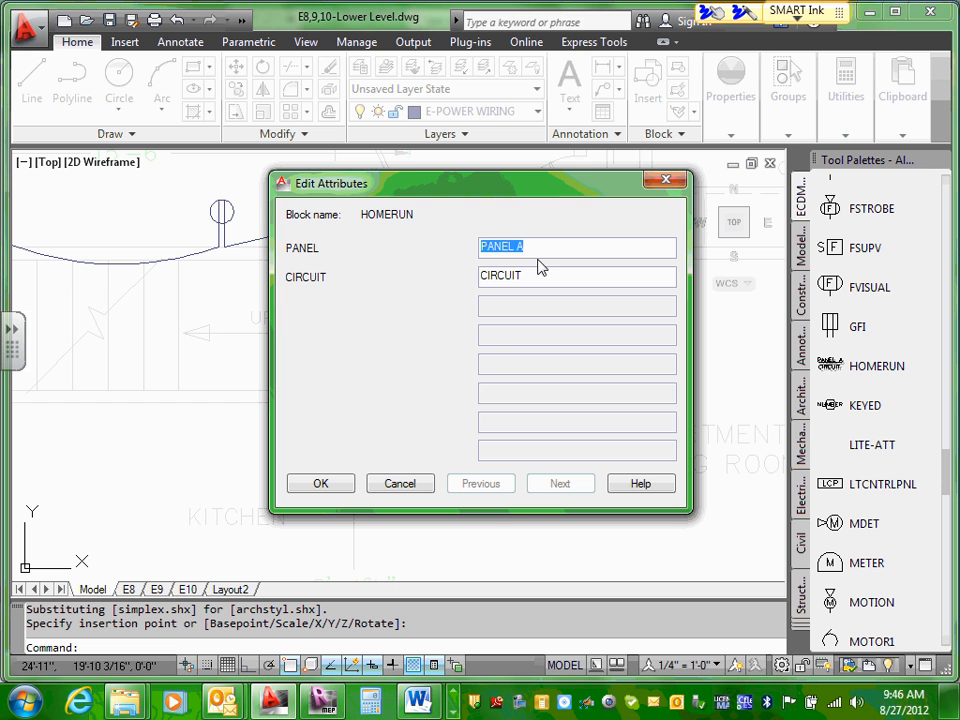
type("P-1")
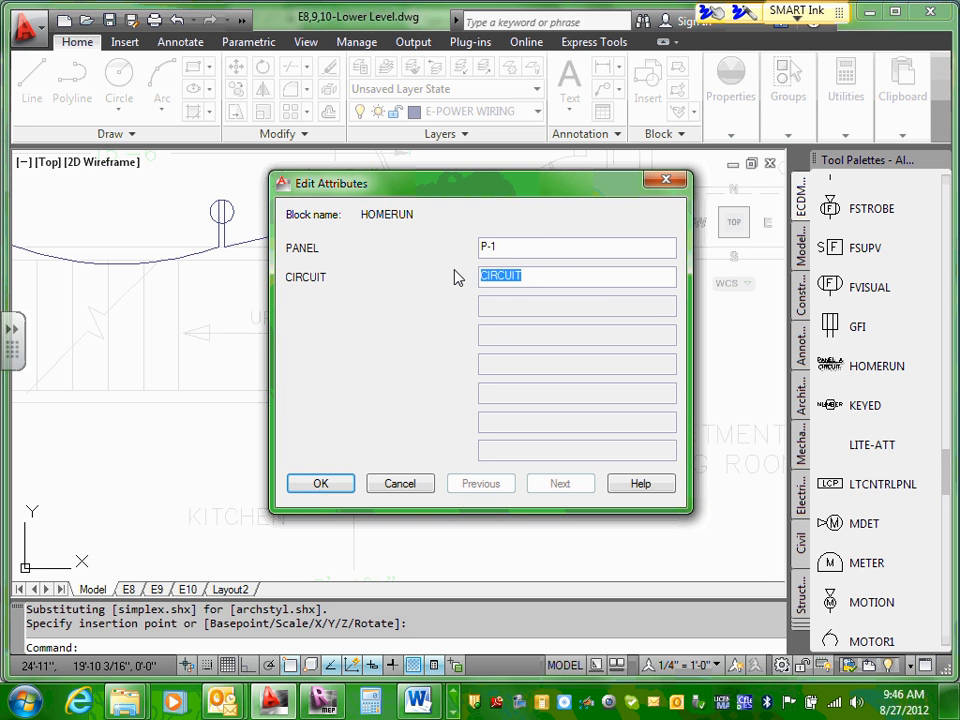
type("C#1")
left_click(320, 483)
Step: Change the home-run tag's PANEL attribute to P-3
scroll(497, 246, "down", 3)
scroll(505, 238, "up", 2)
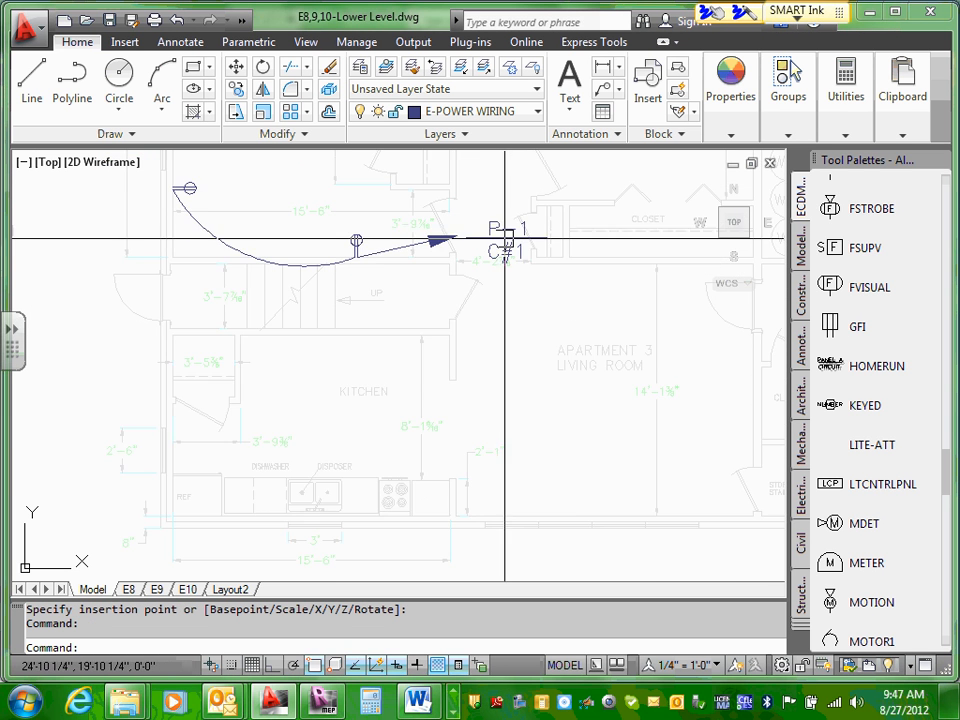
scroll(505, 238, "up", 5)
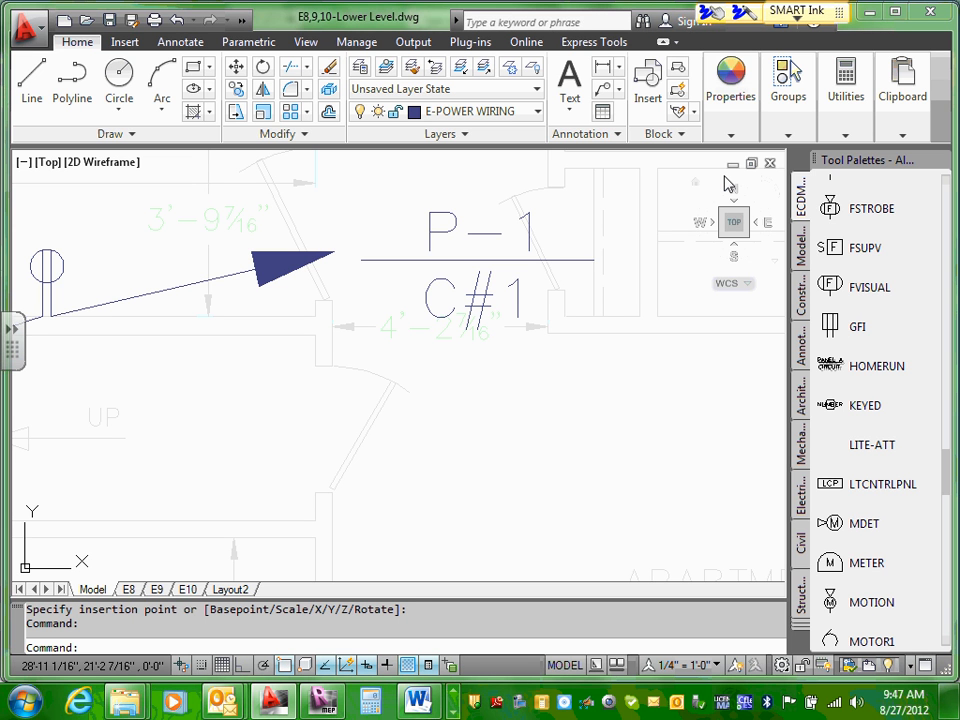
scroll(655, 306, "down", 4)
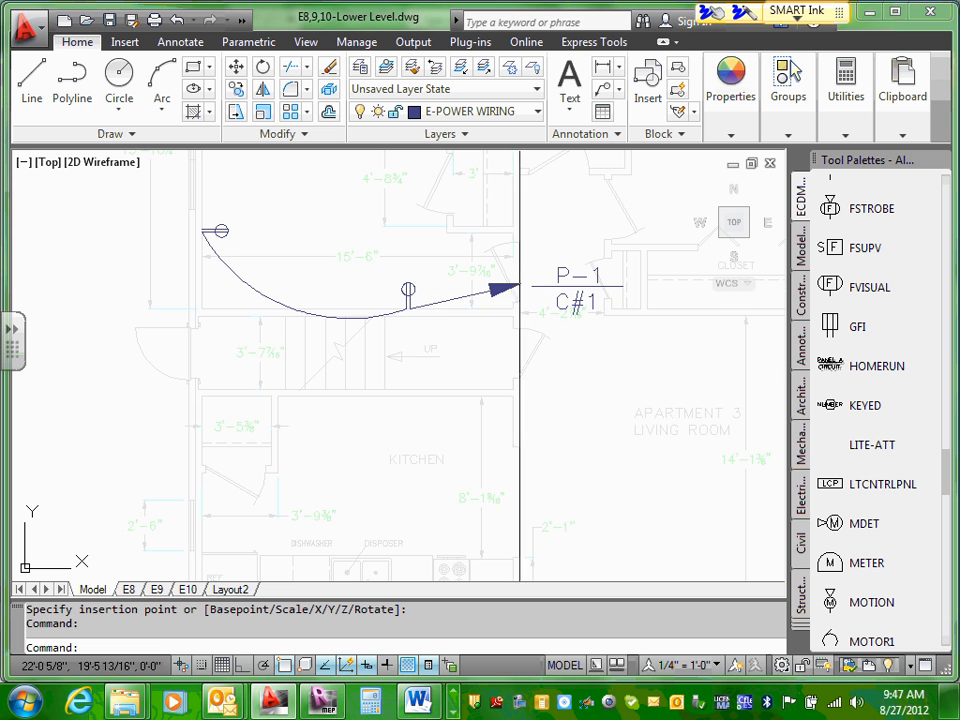
scroll(741, 426, "up", 5)
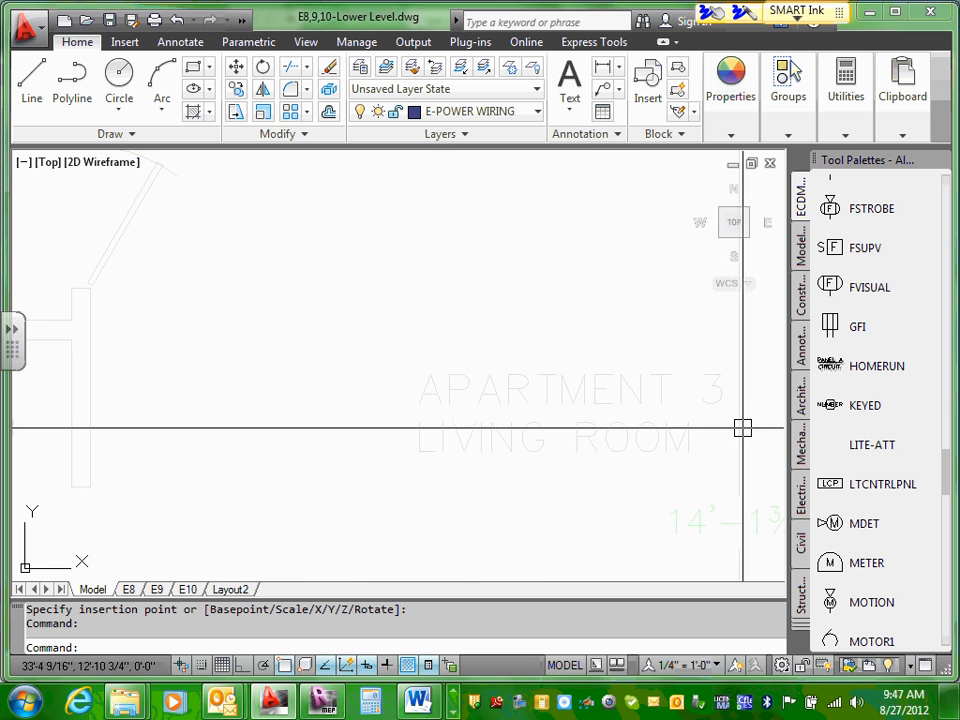
middle_click_drag(428, 189, 460, 412)
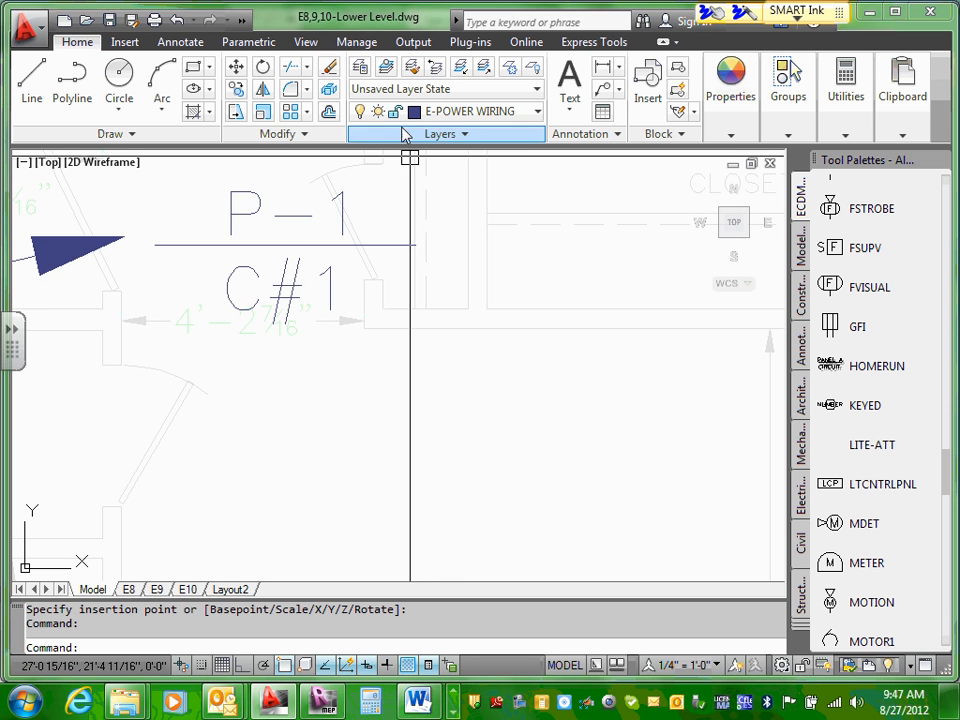
scroll(317, 199, "up", 5)
double_click(283, 247)
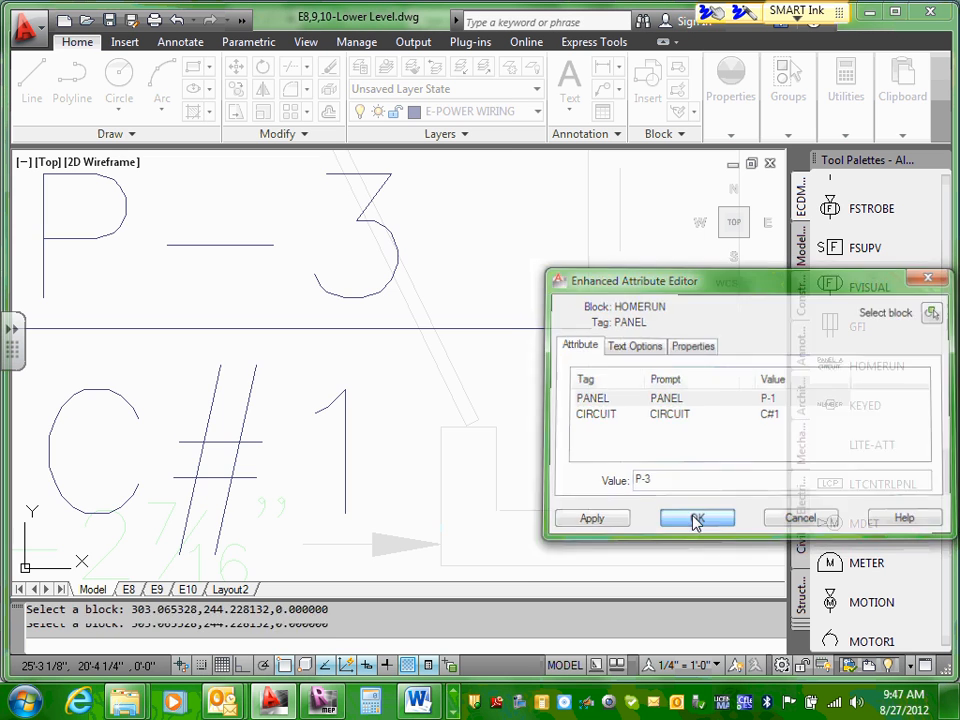
left_click(696, 519)
Step: Scale the home-run tag by a factor of .5 about the end of its divider line nearest the arrowhead
scroll(530, 470, "down", 8)
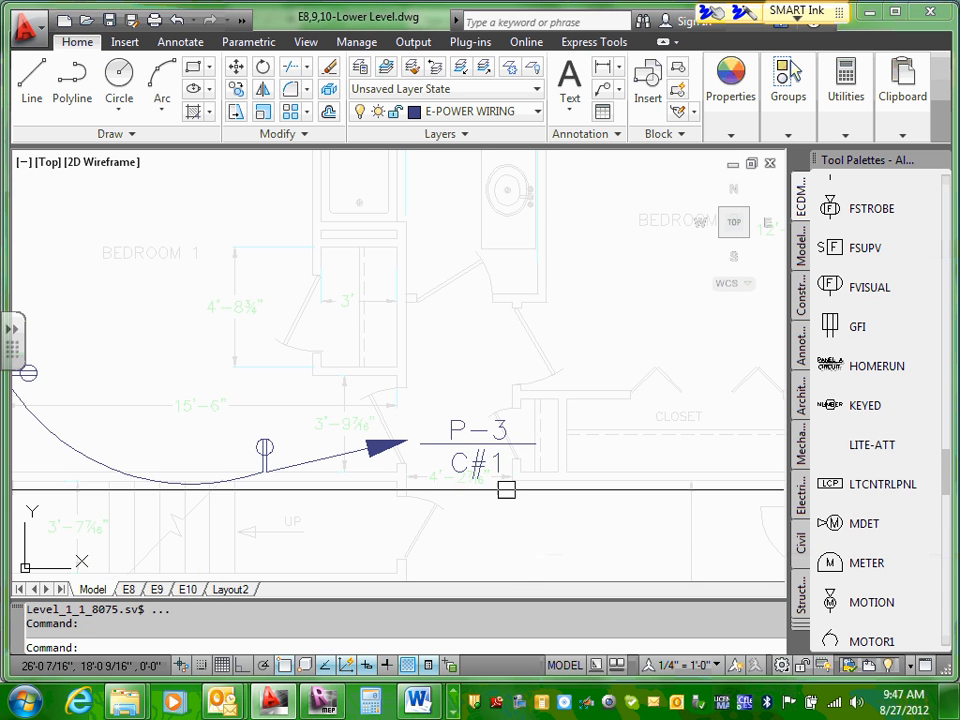
middle_click_drag(498, 494, 508, 354)
scroll(508, 354, "up", 2)
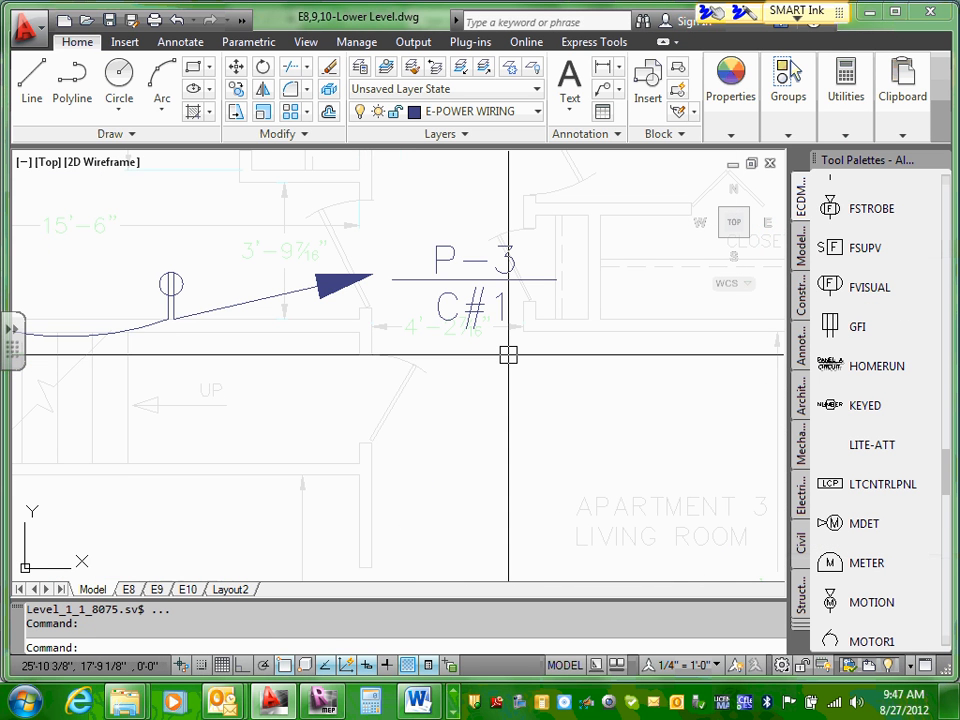
left_click(421, 279)
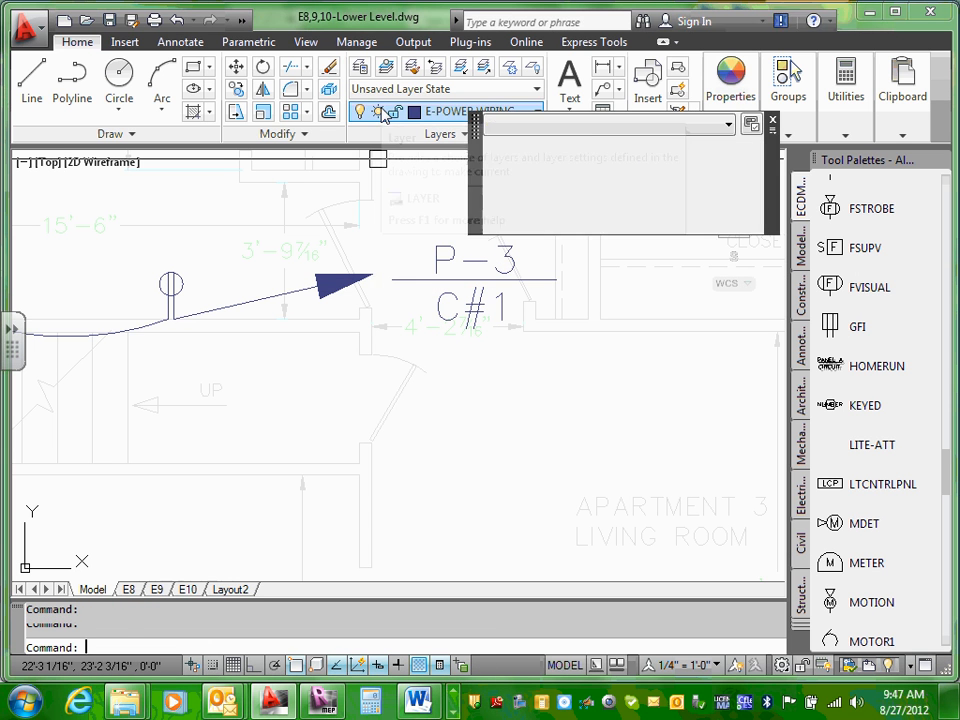
key("Escape")
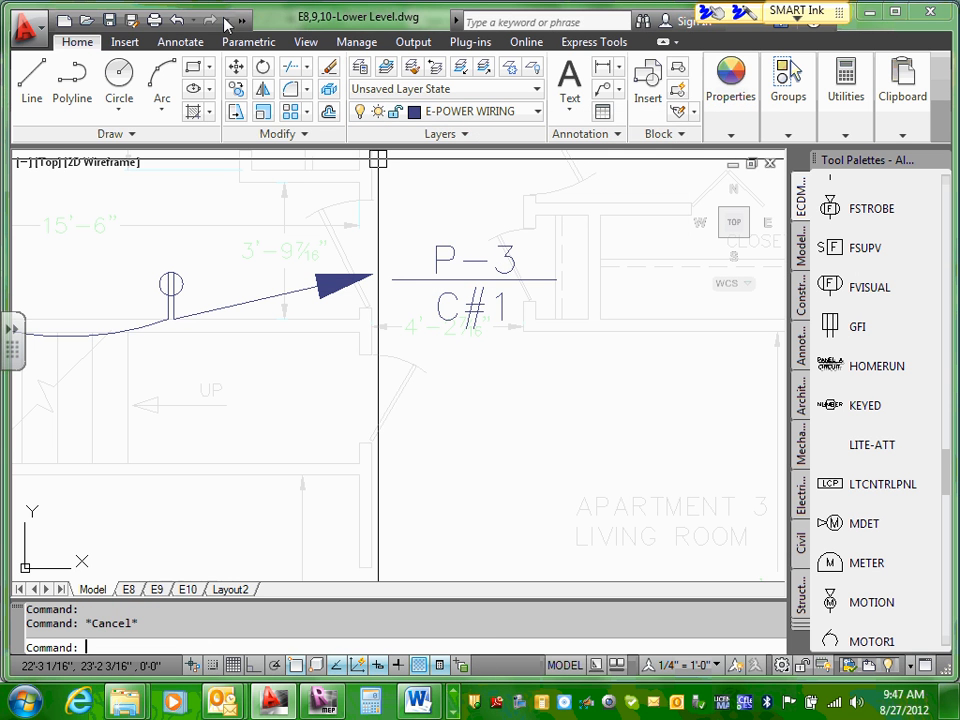
left_click(263, 113)
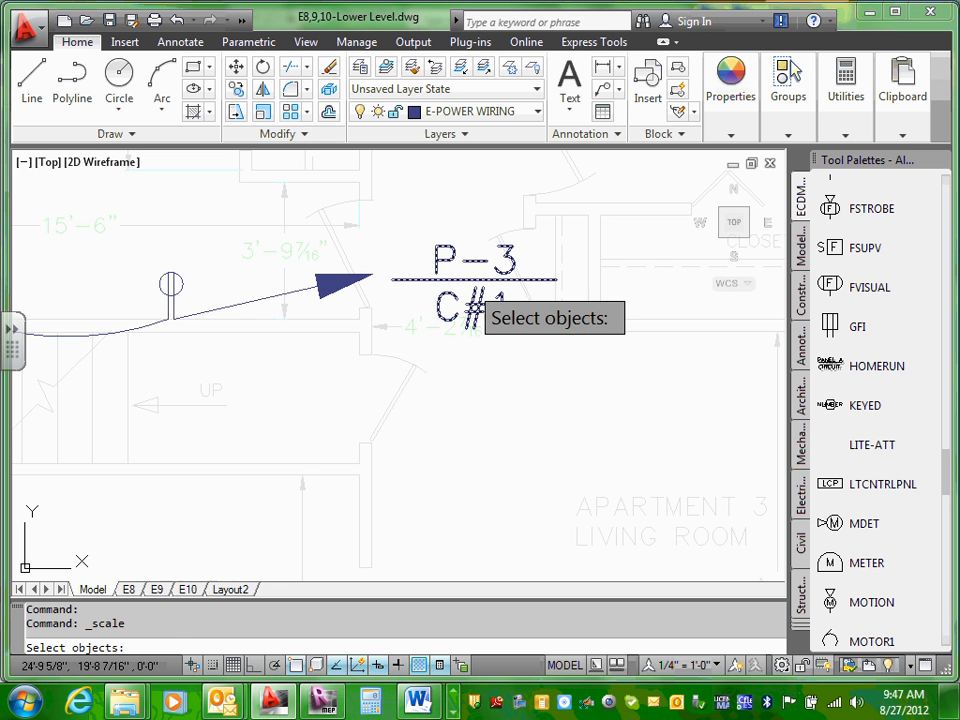
left_click(467, 288)
key("Return")
left_click(392, 280)
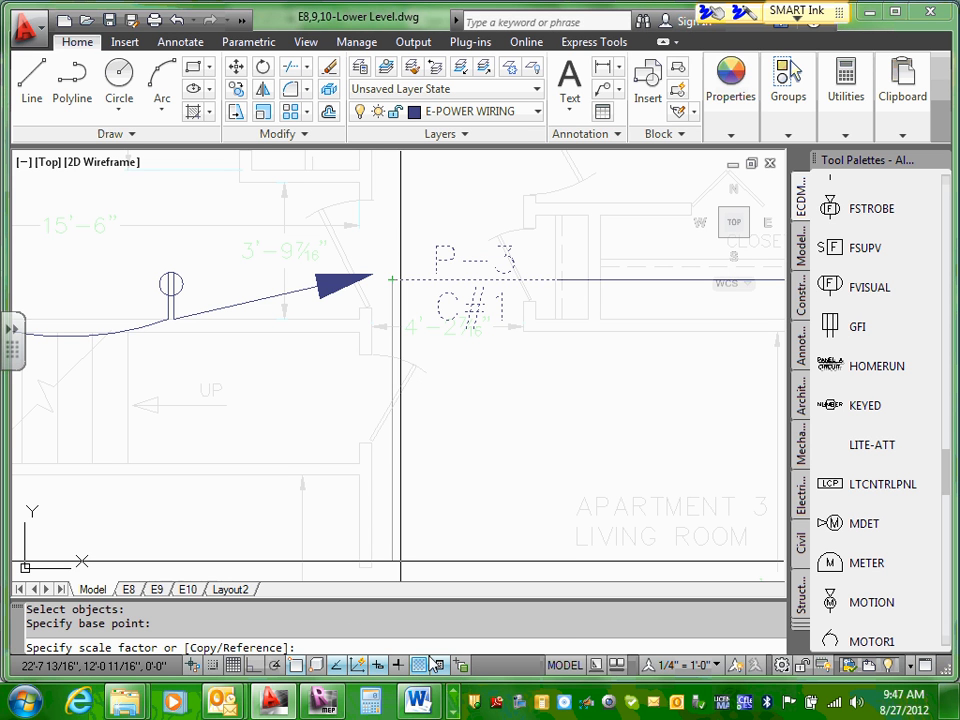
type(".5")
key("Return")
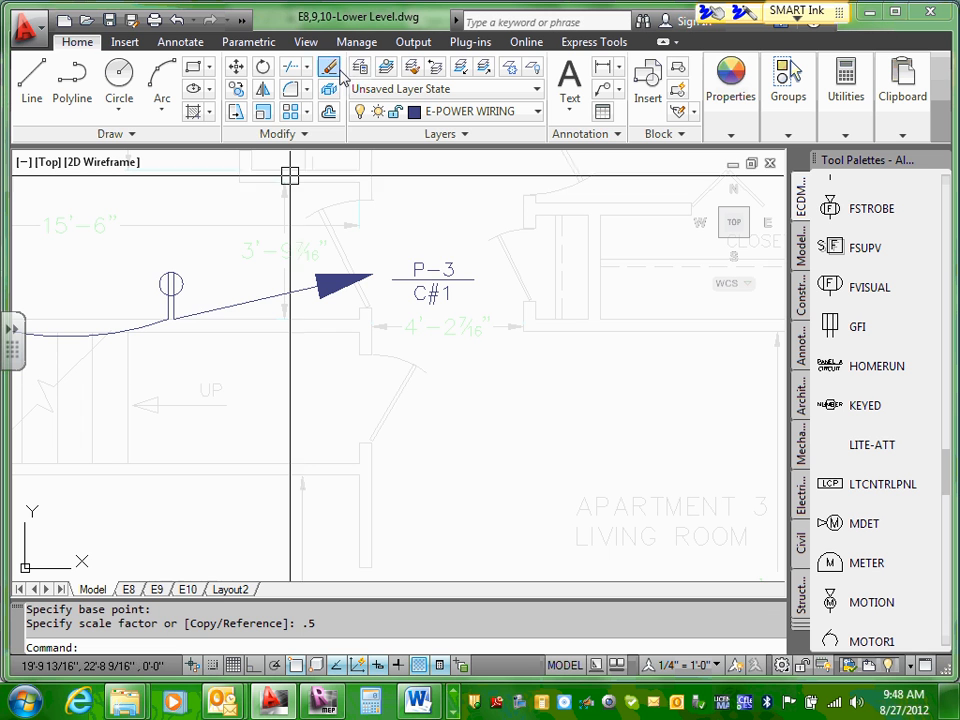
Step: Copy the home-run line, arrowhead and P-3 tag together to the clipboard
left_click(221, 306)
left_click(363, 276)
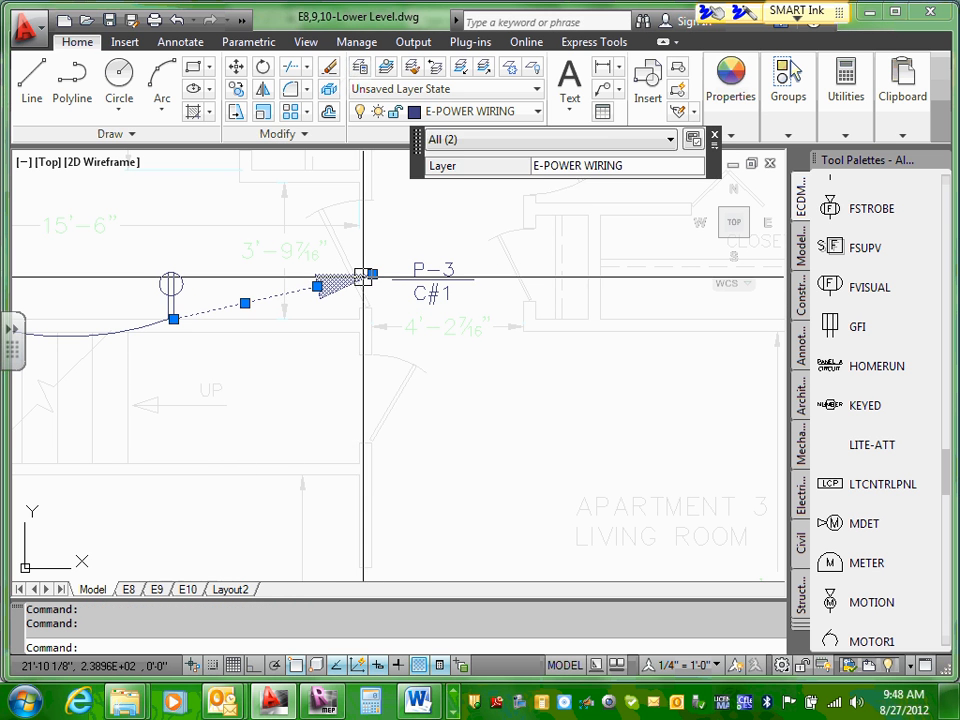
left_click(433, 278)
right_click(433, 278)
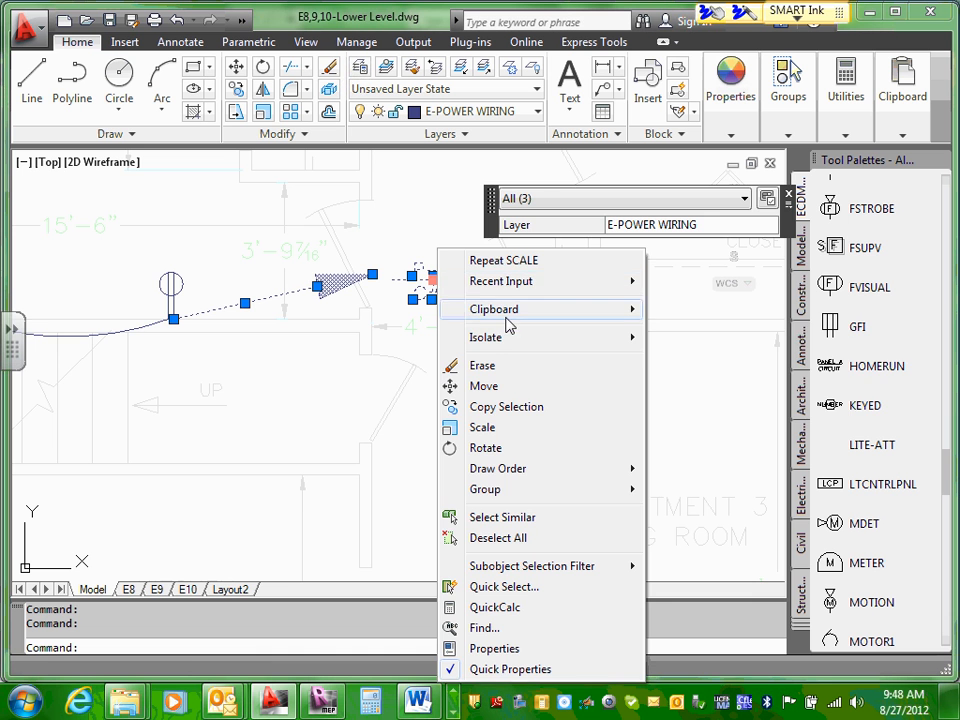
mouse_move(508, 316)
left_click(723, 338)
Step: Paste the copied home-run set in Apartment 4's Bedroom 1, with the line starting inside the room above the stair wall
scroll(723, 338, "down", 4)
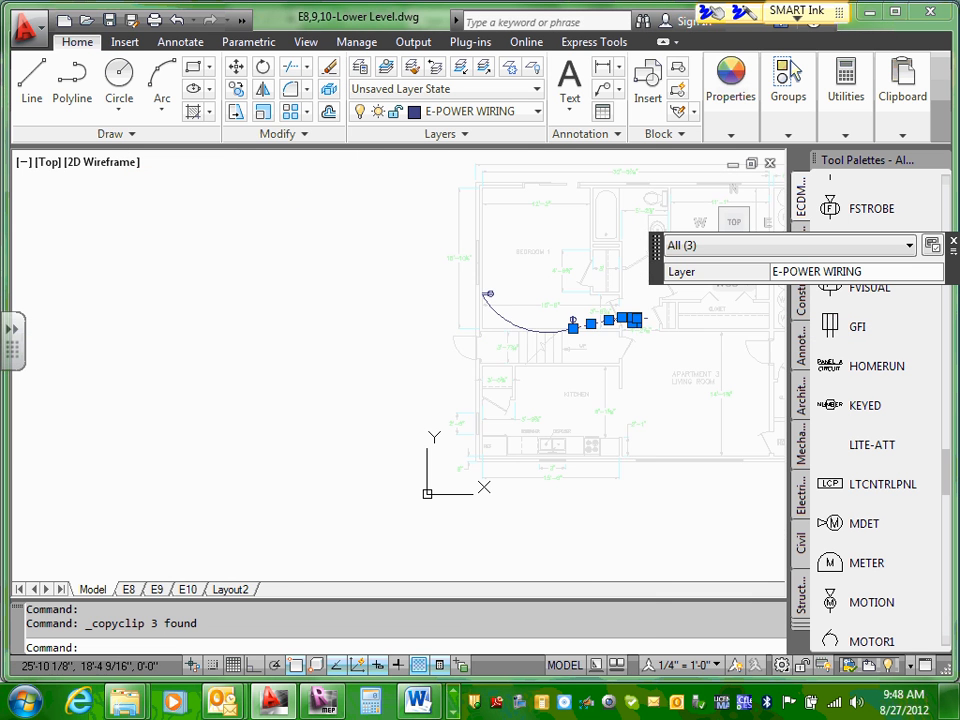
mouse_move(654, 345)
middle_mouse_down()
mouse_move(532, 362)
mouse_move(180, 339)
middle_mouse_up()
scroll(380, 290, "up", 5)
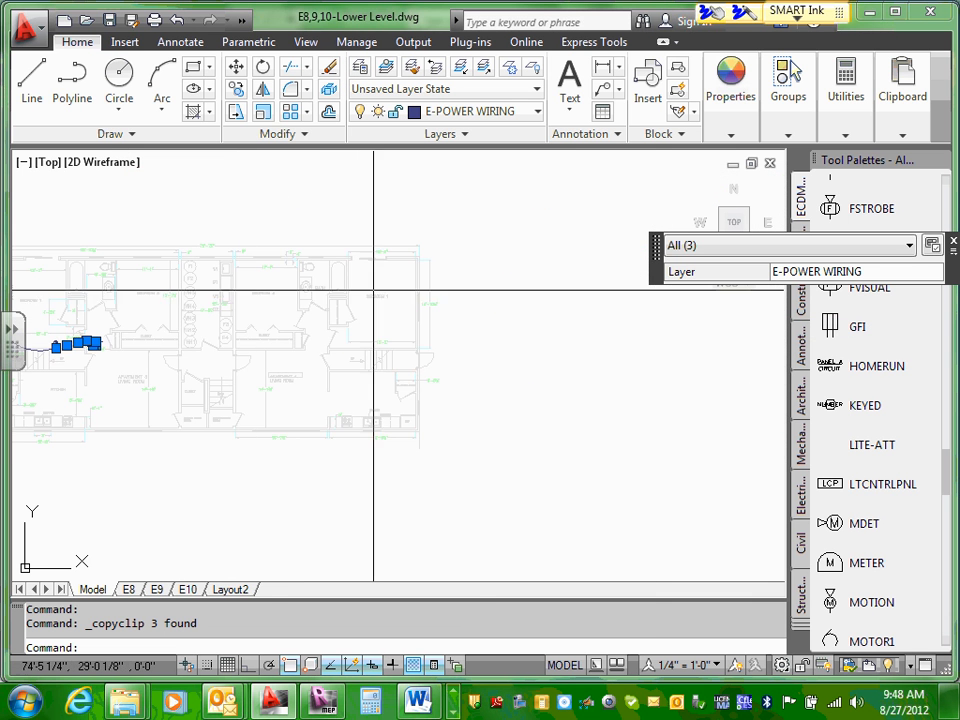
right_click(405, 288)
mouse_move(471, 310)
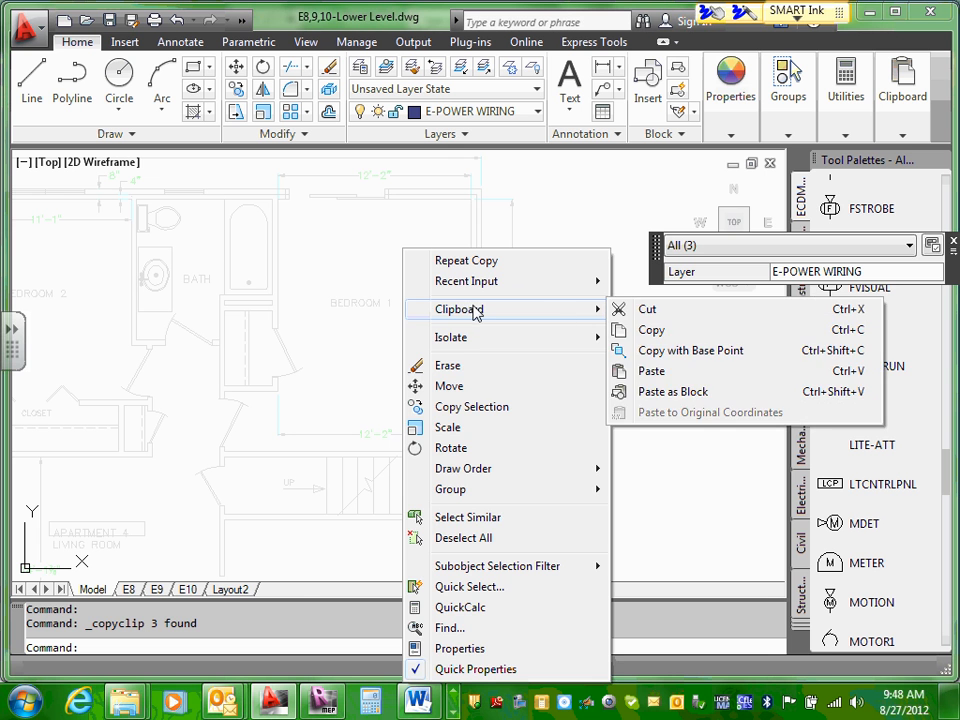
left_click(649, 378)
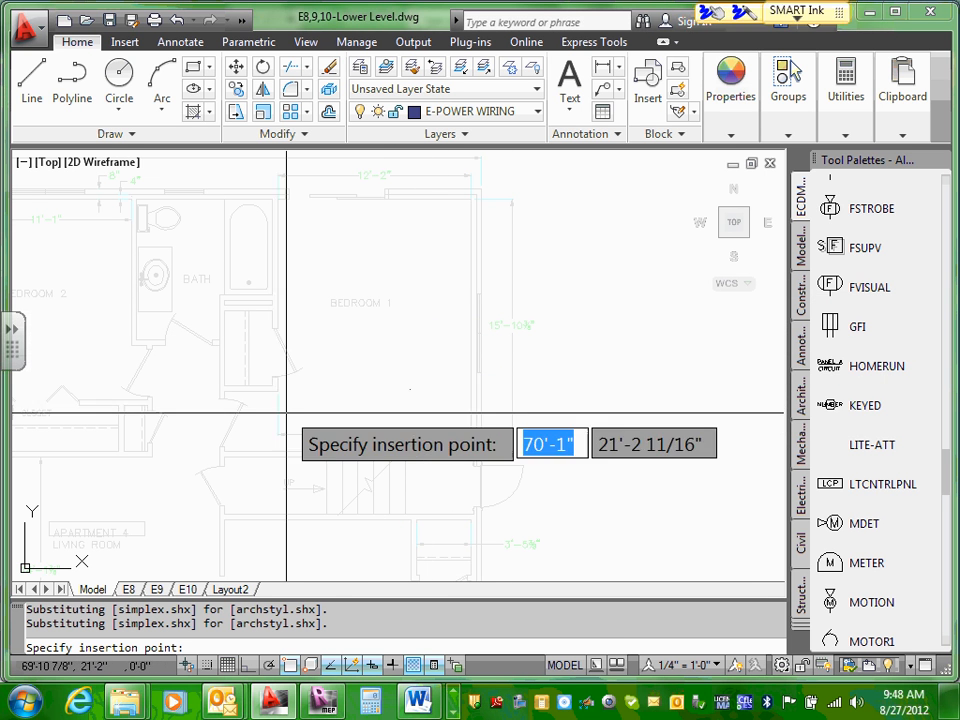
left_click(418, 414)
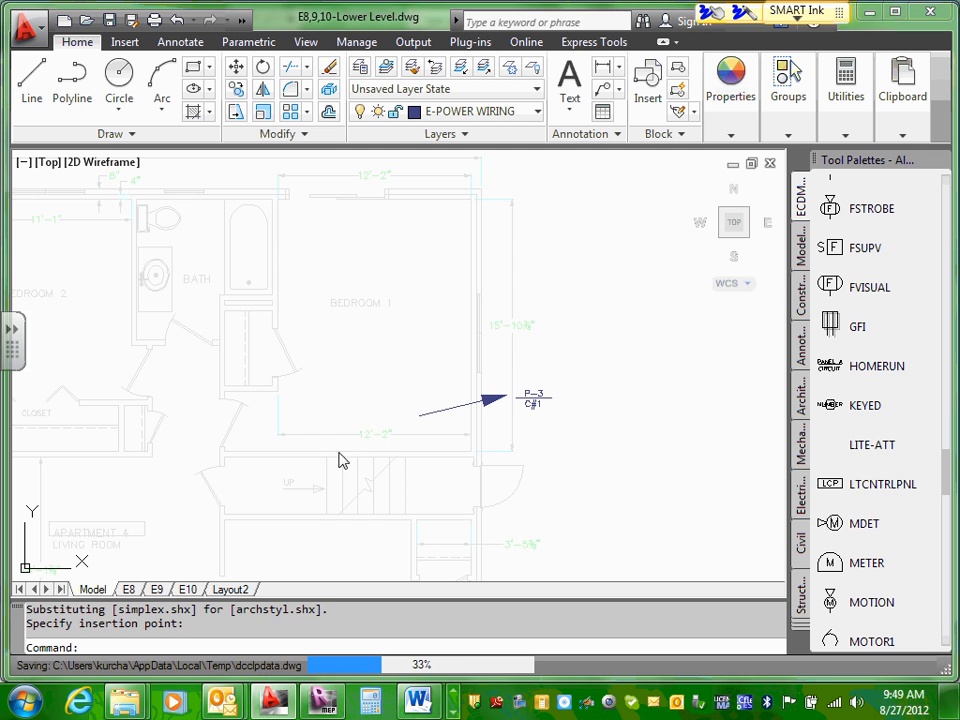
Step: Insert the GFI symbol on the stair wall of Apartment 4's Bedroom 1, and reorder the GFI tool to follow KEYED on the palette
scroll(339, 458, "up", 5)
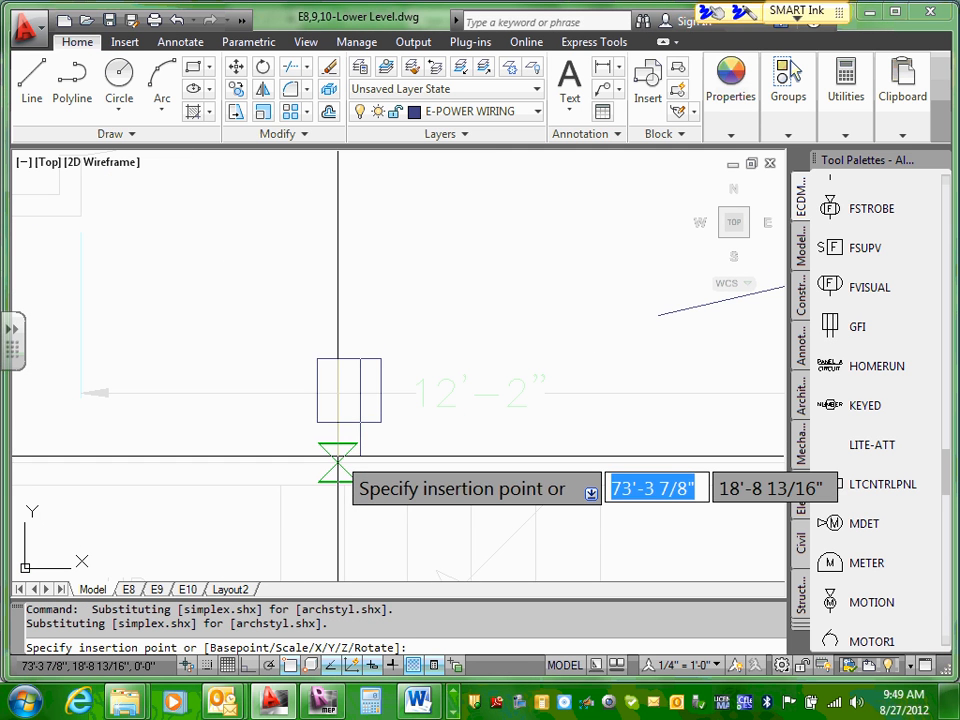
left_click(342, 459)
scroll(420, 438, "down", 6)
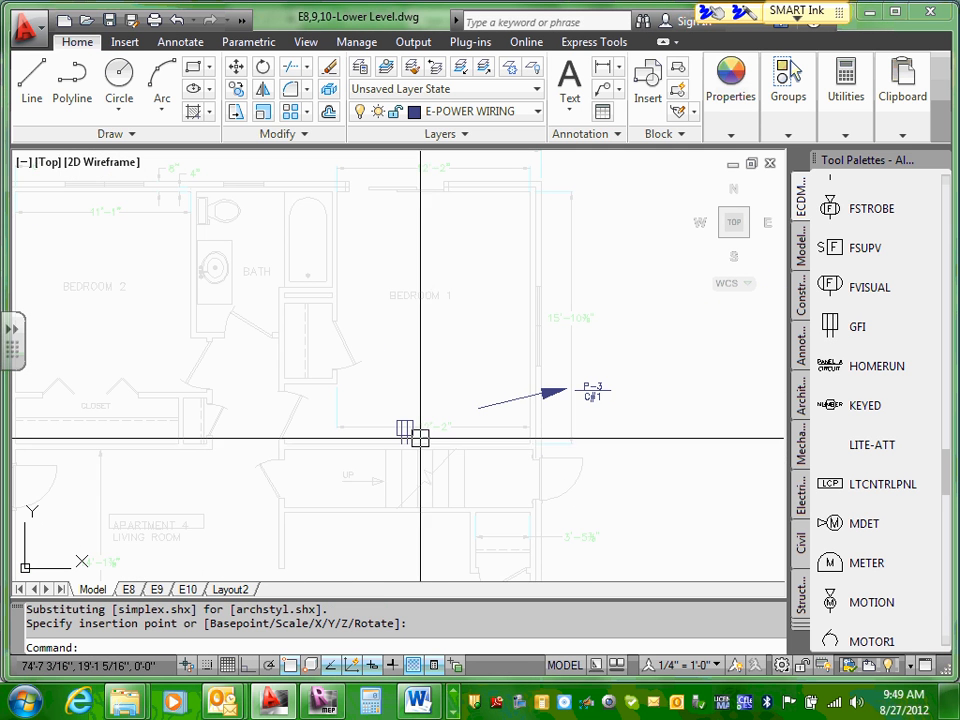
left_click_drag(830, 330, 827, 415)
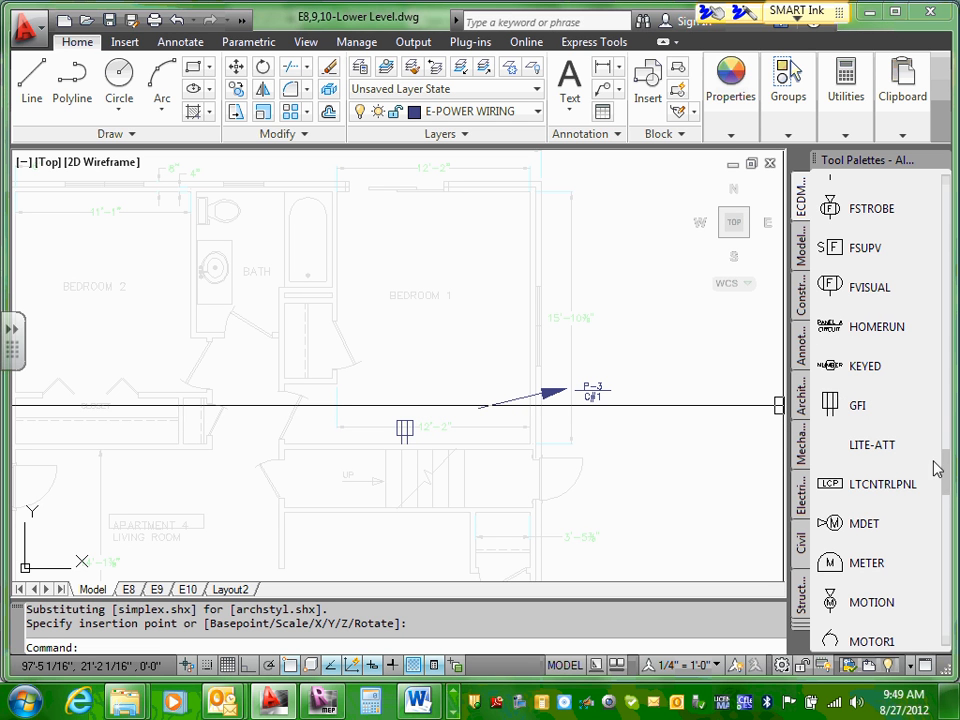
Step: Insert a KEYED note symbol beside the GFI symbol in Apartment 4's Bedroom 1, with its NUMBER attribute set to 1
mouse_move(945, 478)
left_mouse_down()
mouse_move(949, 505)
mouse_move(948, 495)
left_mouse_up()
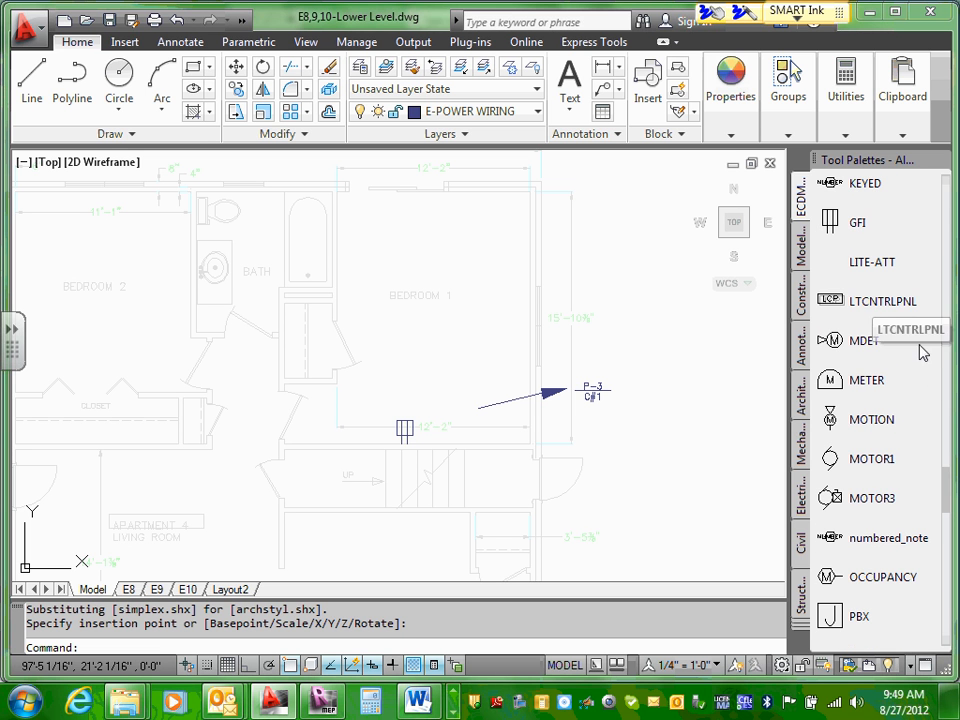
left_click(833, 190)
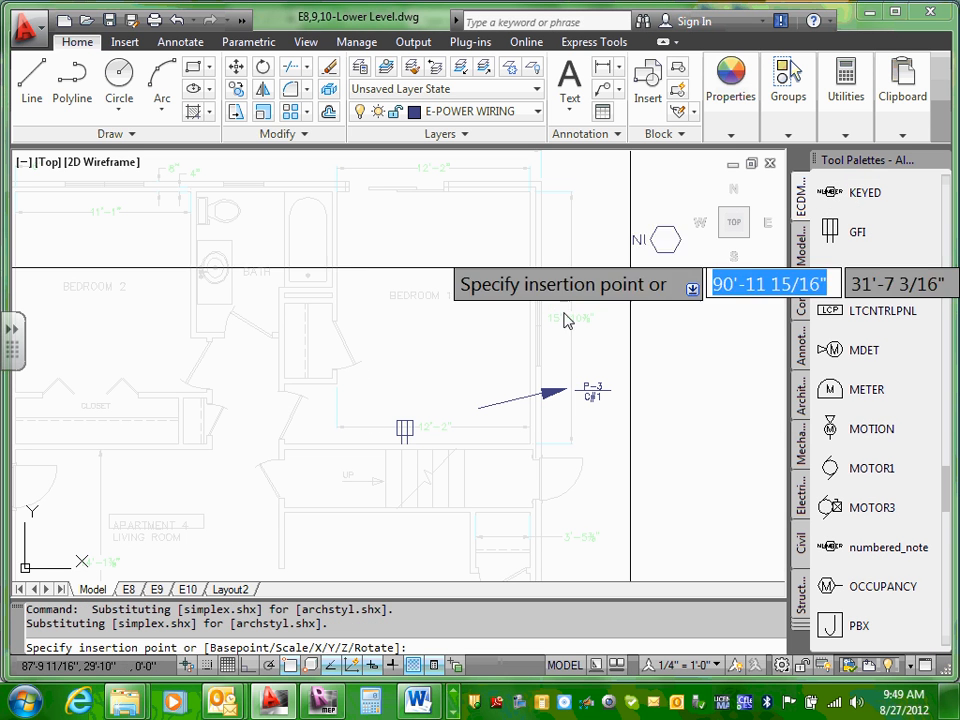
scroll(452, 442, "up", 3)
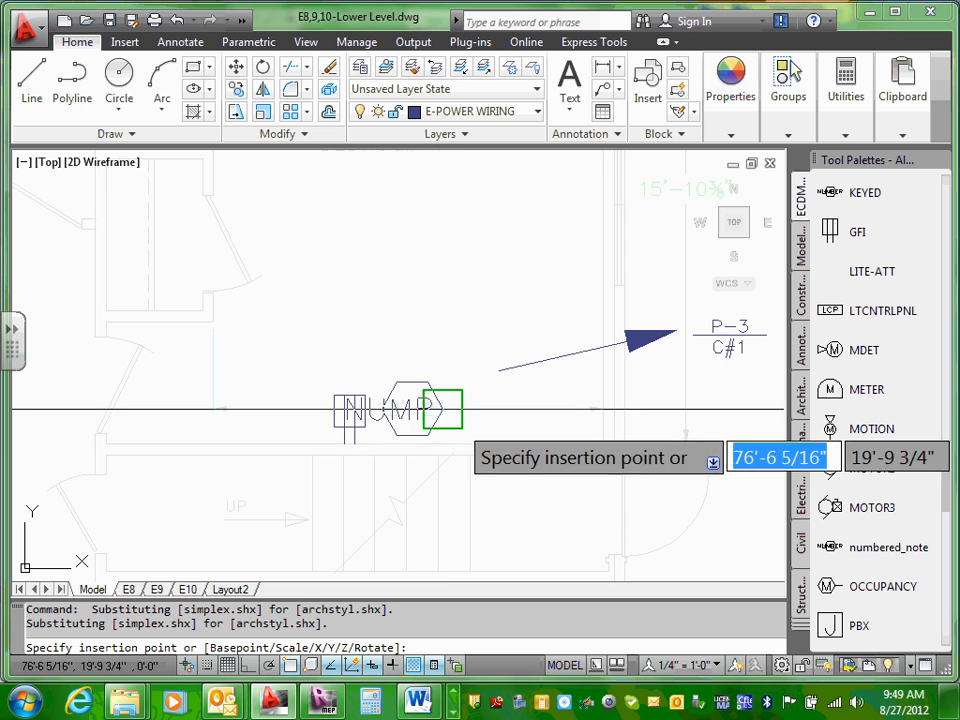
left_click(442, 408)
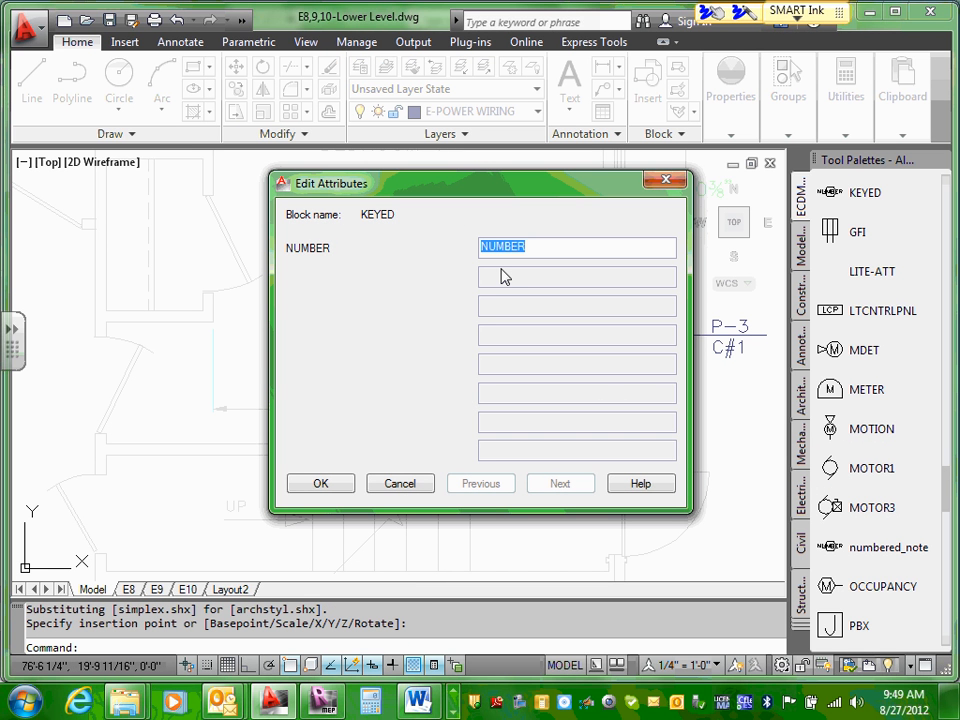
type("1")
left_click(333, 484)
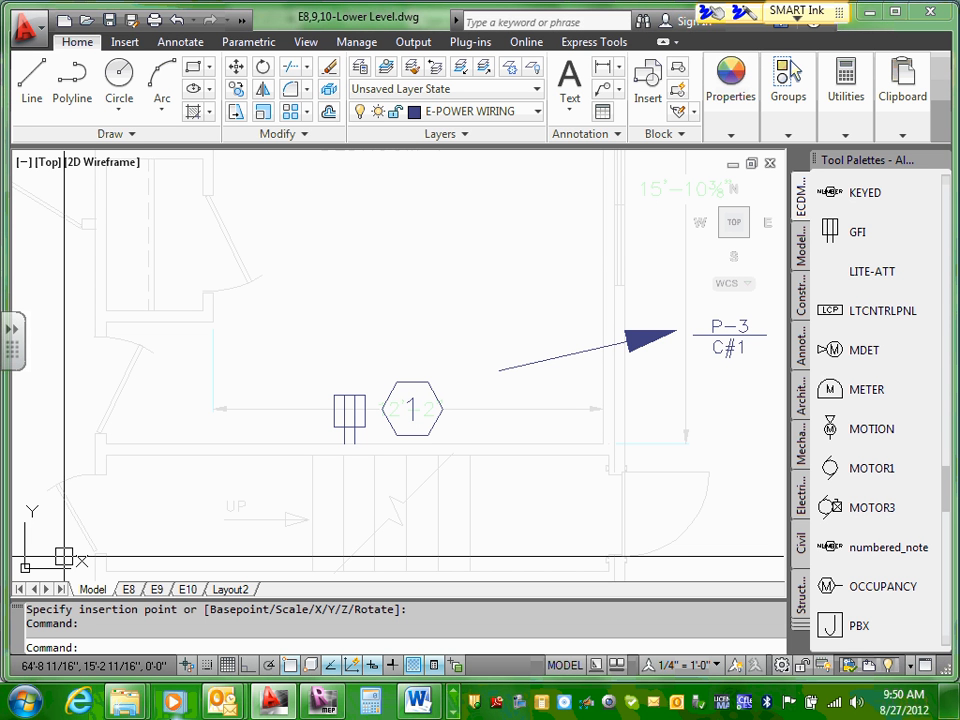
Step: Reorder the KEYED tool to follow LTCNTRLPNL on the tool palette
scroll(180, 540, "down", 5)
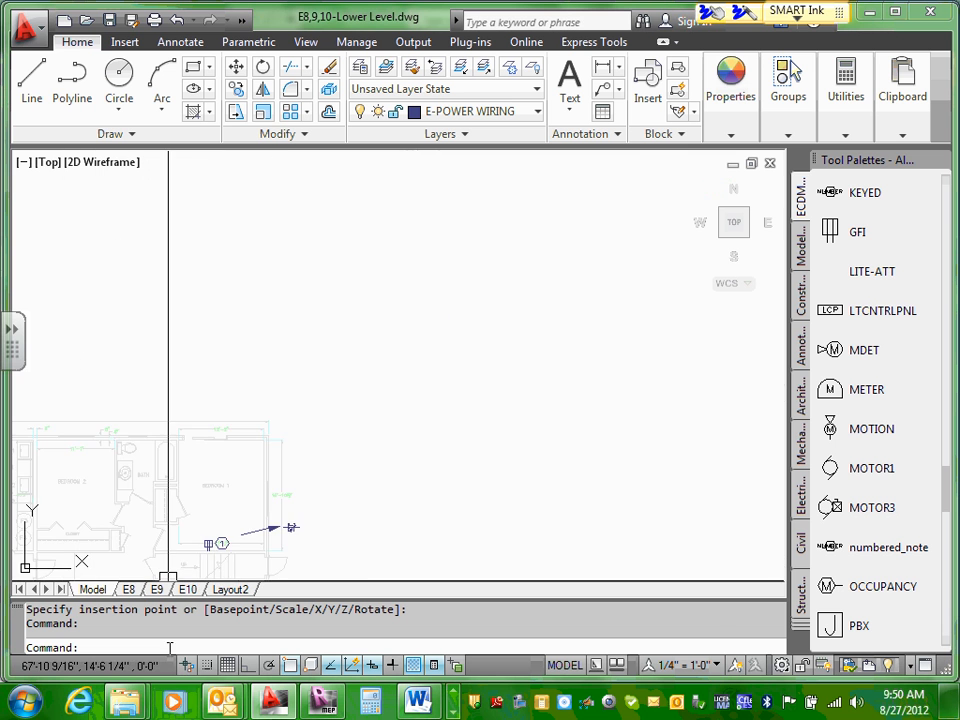
middle_click_drag(405, 465, 494, 268)
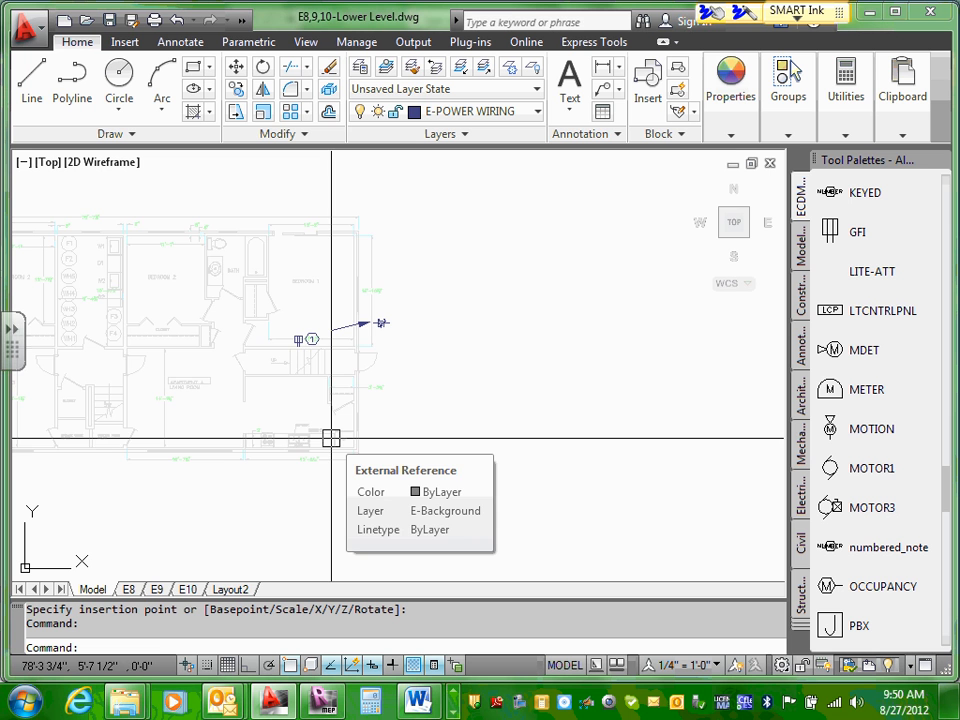
scroll(293, 374, "up", 3)
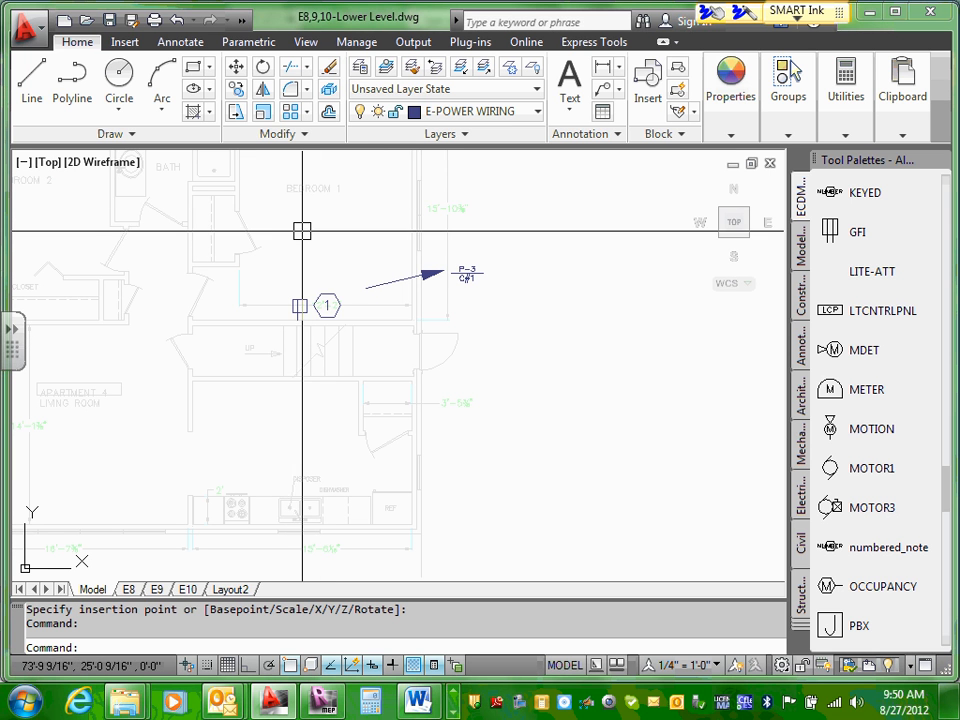
left_click_drag(830, 192, 830, 318)
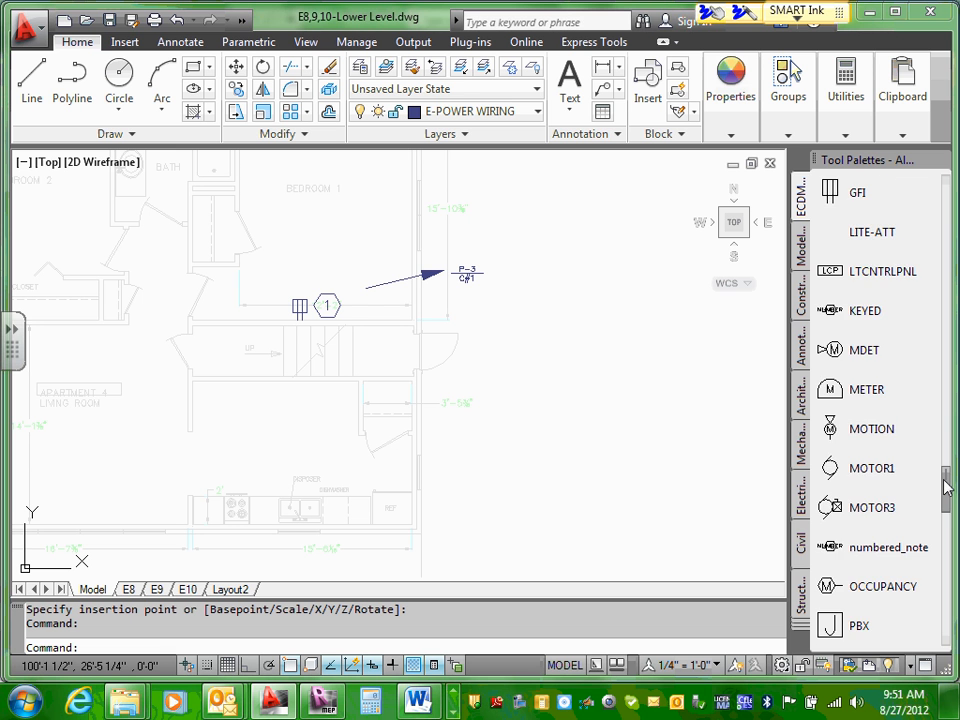
Step: Insert the POWERPNL symbol on Apartment 4's wall directly below the stairs, near the entry door
left_click_drag(946, 487, 946, 537)
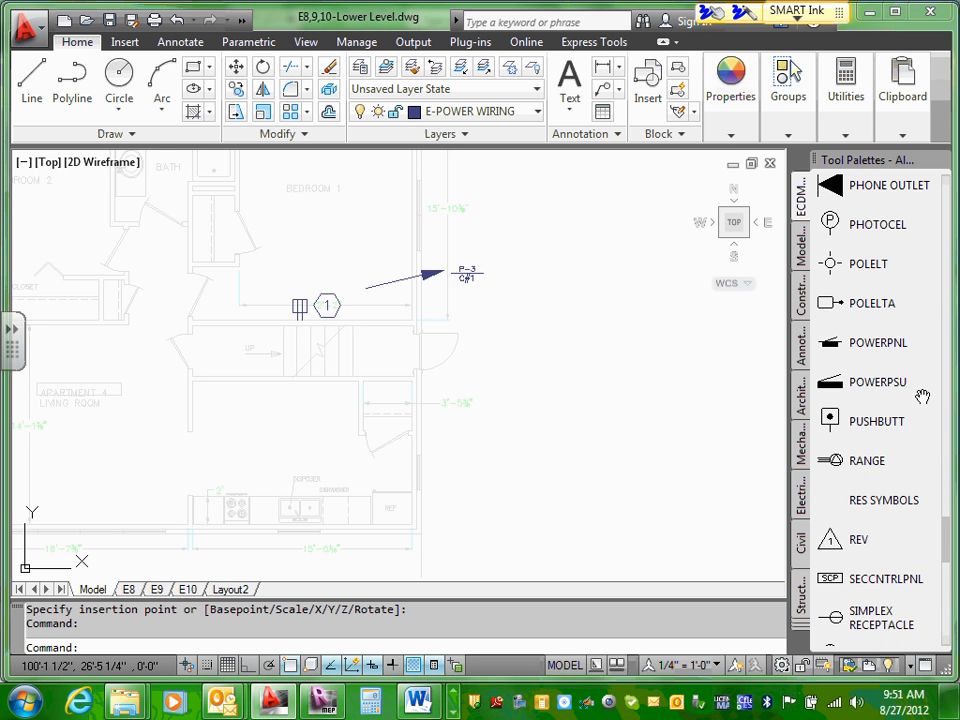
left_click(842, 345)
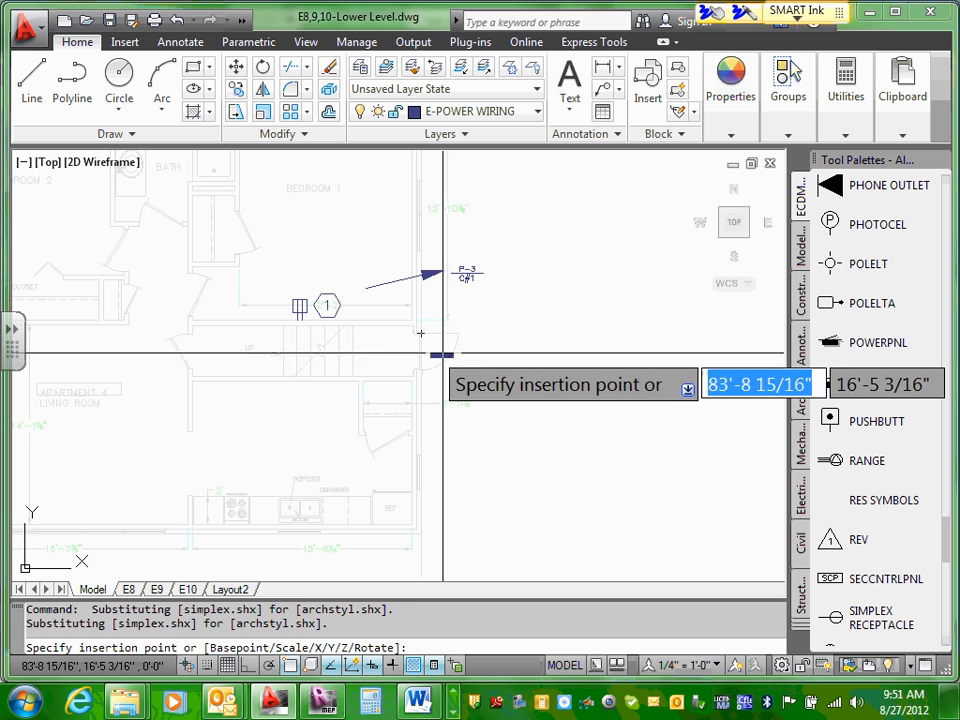
left_click(380, 363)
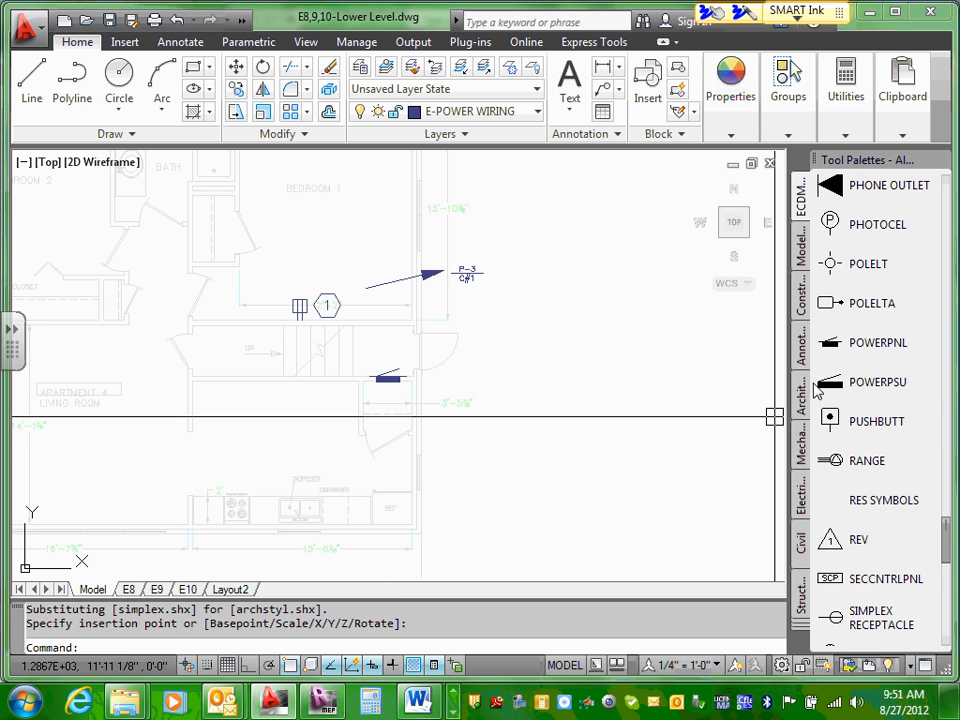
left_click(842, 382)
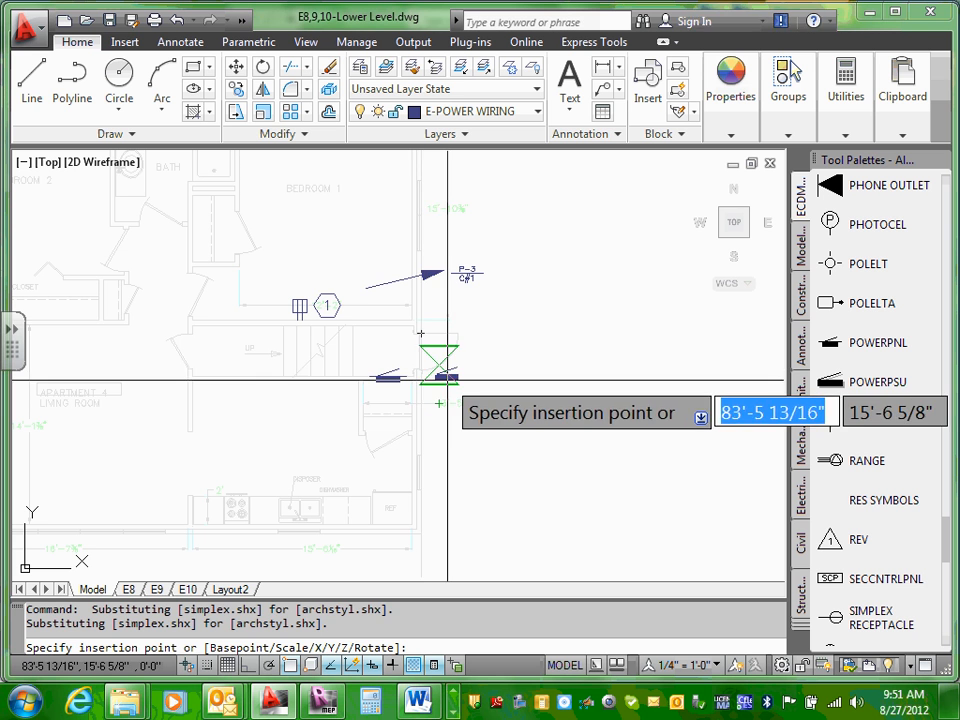
key("Escape")
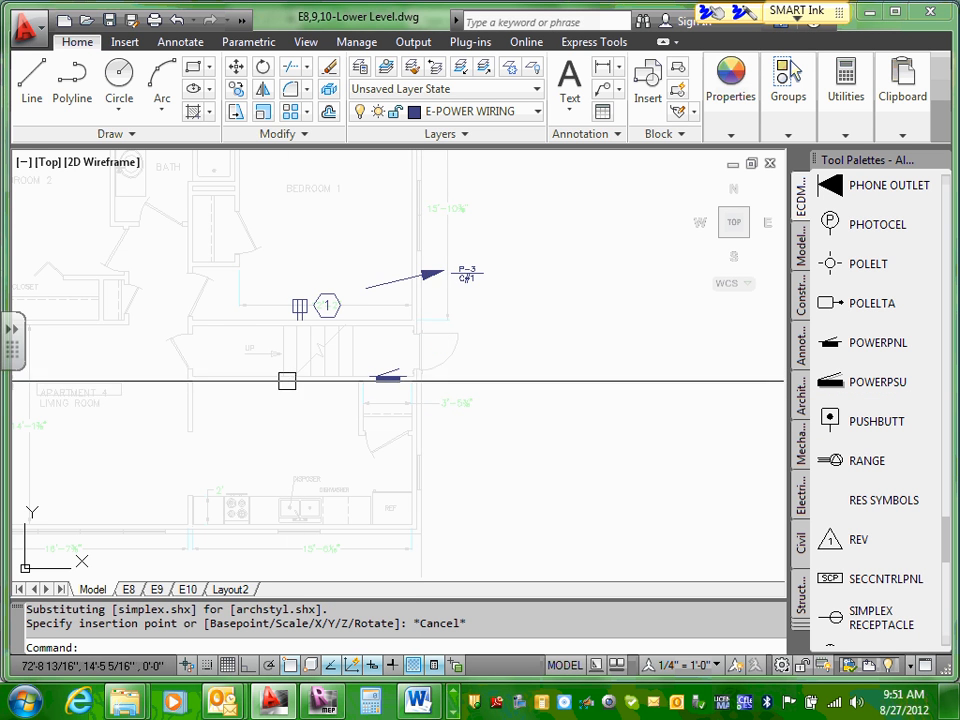
scroll(508, 369, "up", 2)
scroll(540, 372, "down", 4)
scroll(540, 372, "down", 3)
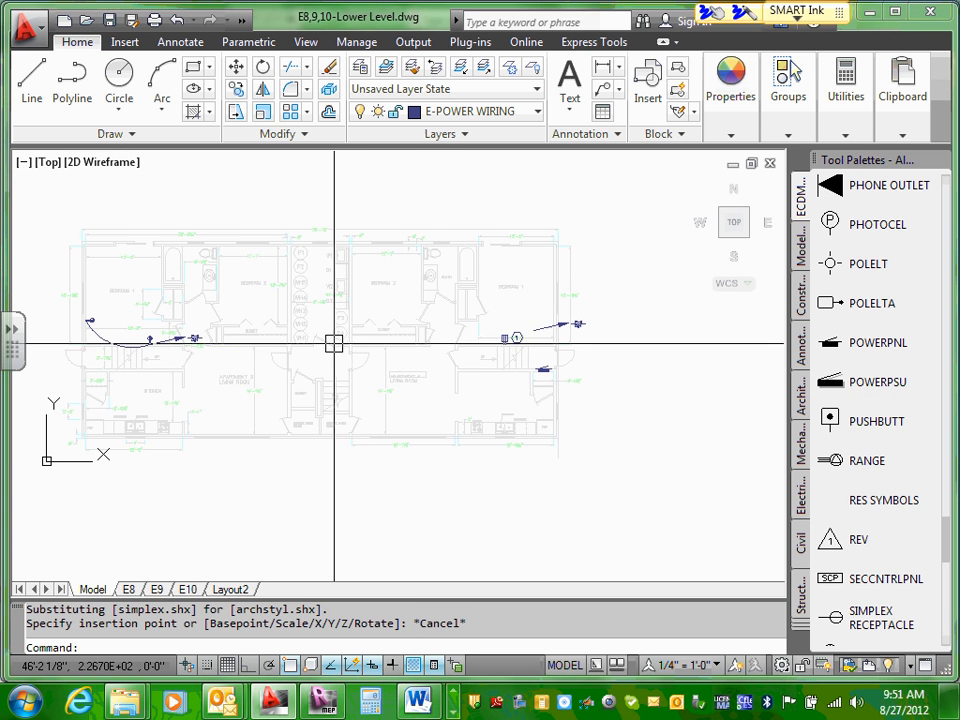
scroll(510, 349, "down", 1)
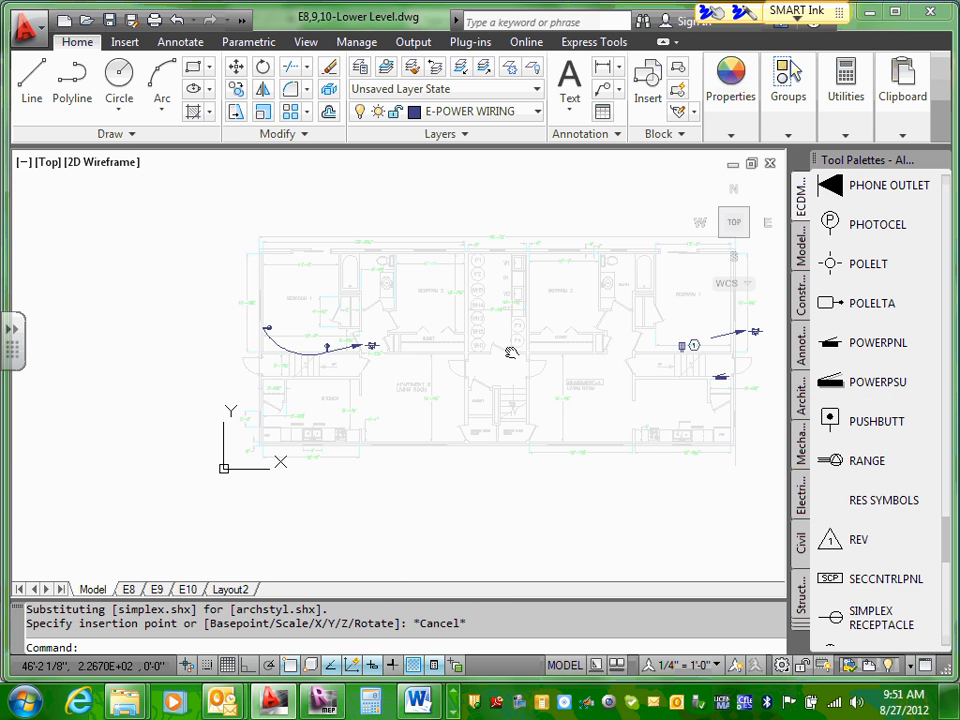
left_click(845, 348)
scroll(404, 355, "up", 1)
scroll(404, 355, "up", 4)
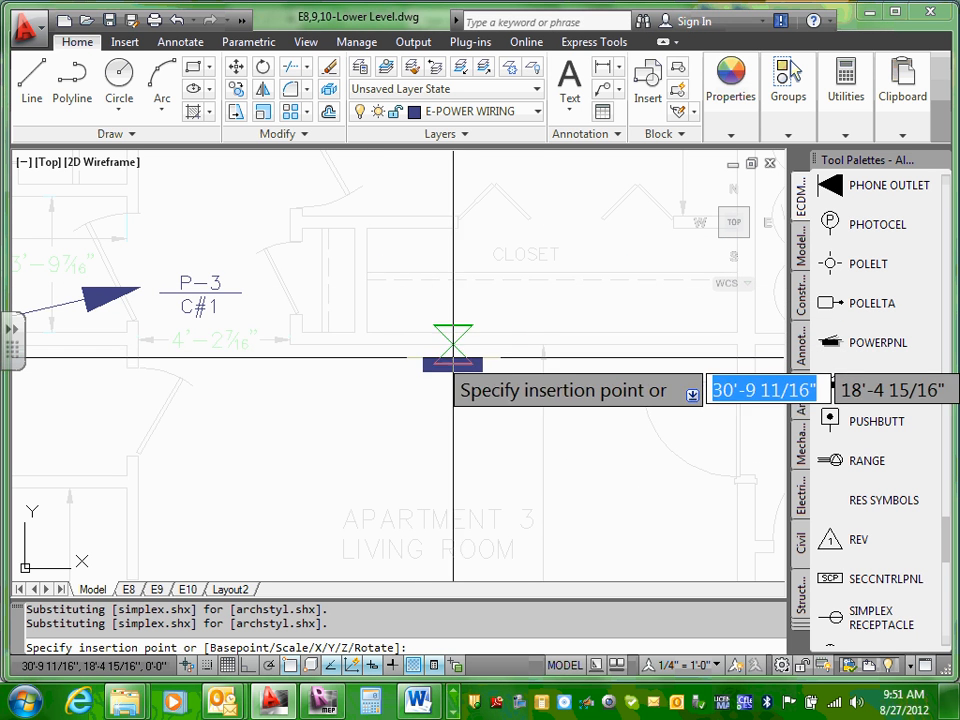
scroll(728, 390, "down", 5)
key("Escape")
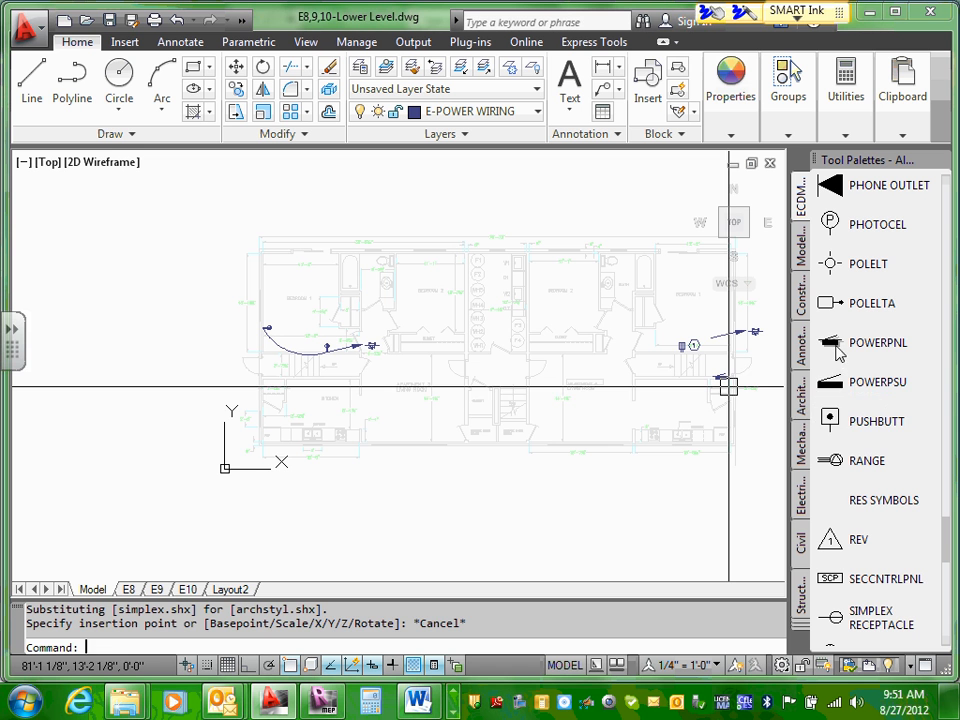
Step: Insert the POWERPNL symbol on Apartment 3's living room wall, below the Bedroom 2 closet
left_click(838, 349)
scroll(545, 375, "up", 5)
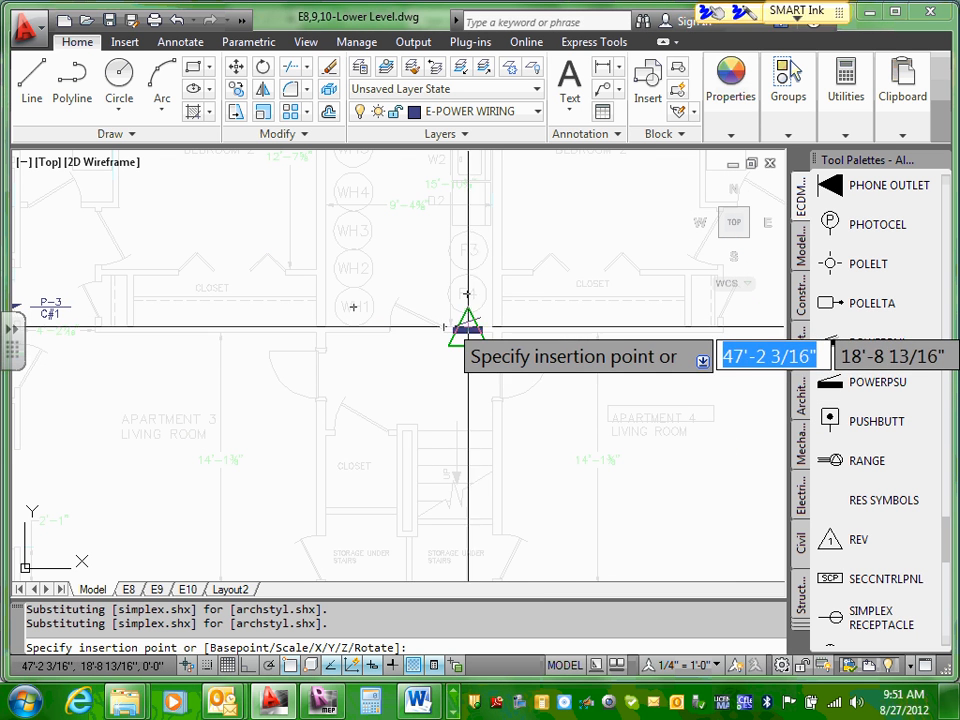
scroll(448, 328, "up", 4)
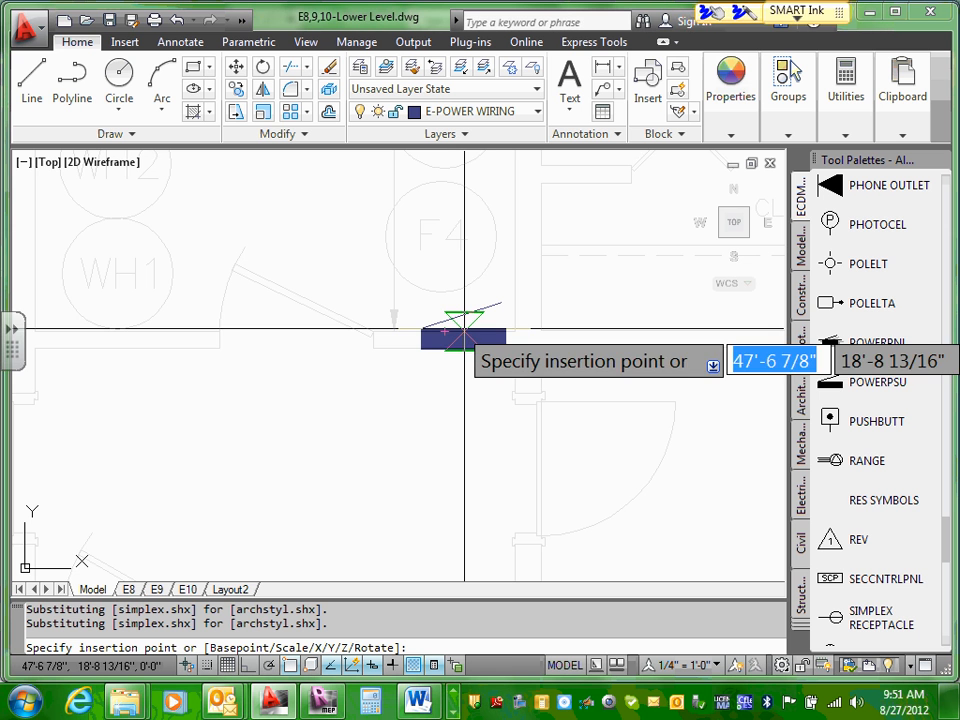
scroll(464, 328, "down", 6)
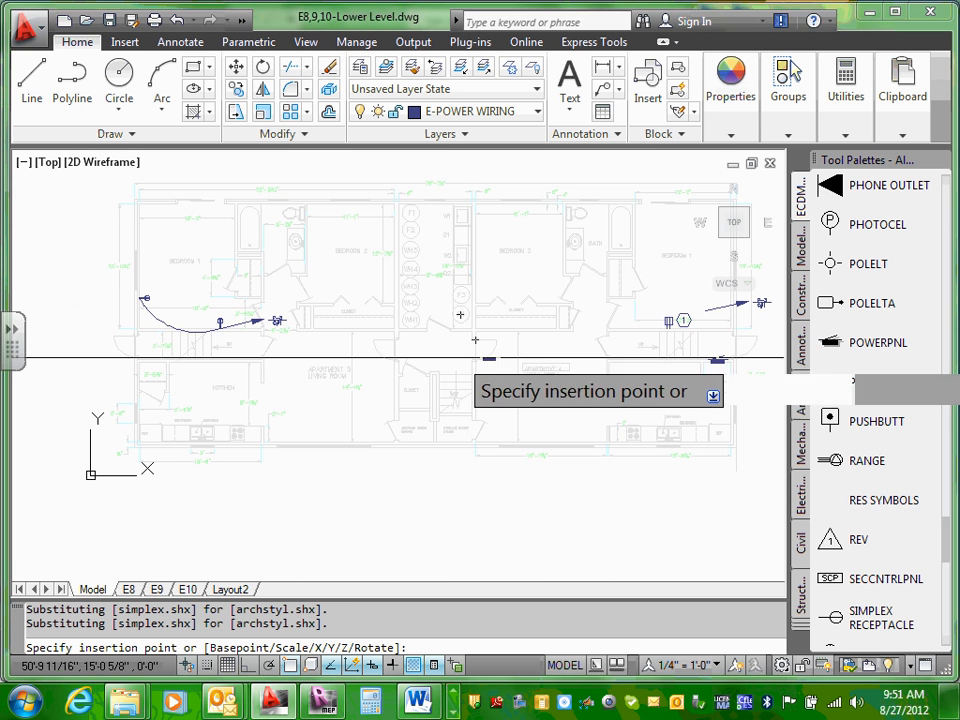
scroll(368, 338, "up", 5)
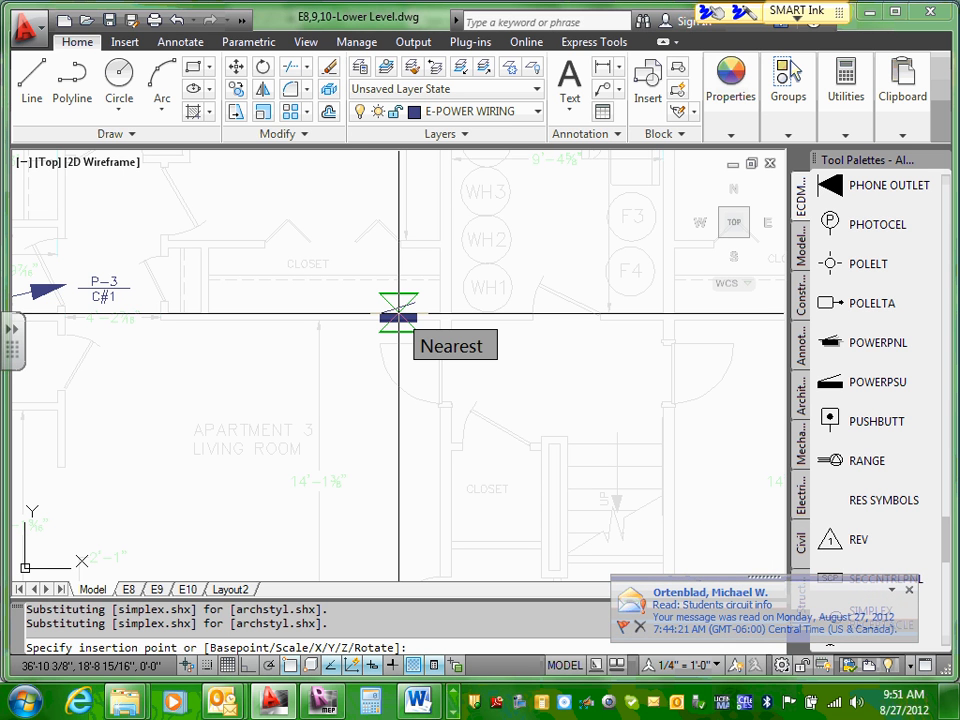
left_click(343, 325)
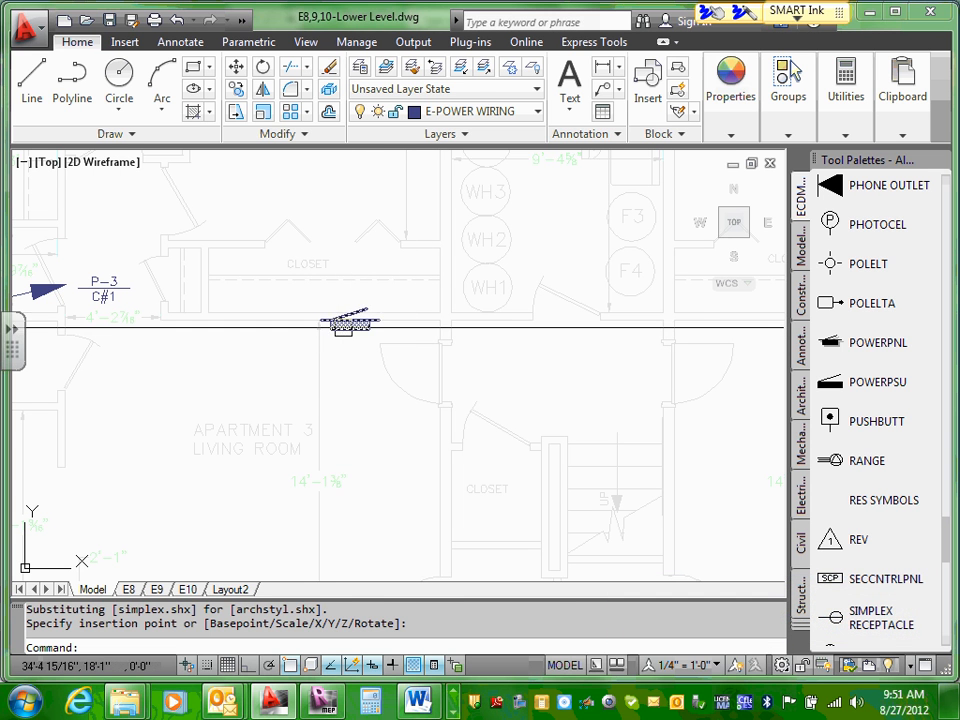
Step: Try to rotate Apartment 3's panel symbol about the left end of its filled bar, and undo the rotation
left_click(345, 325)
right_click(347, 326)
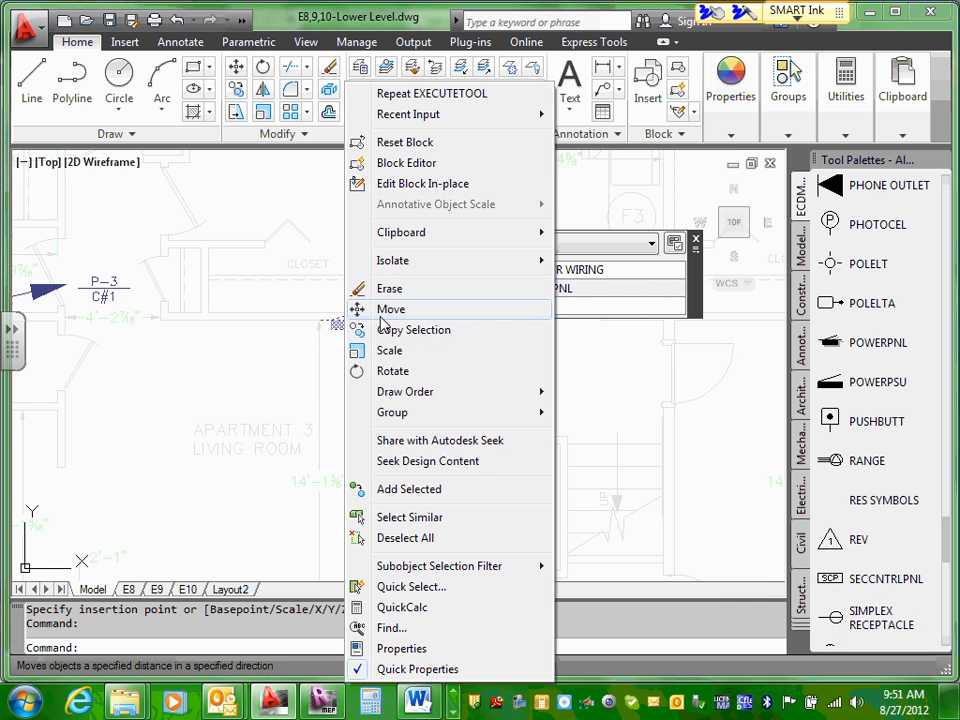
left_click(392, 370)
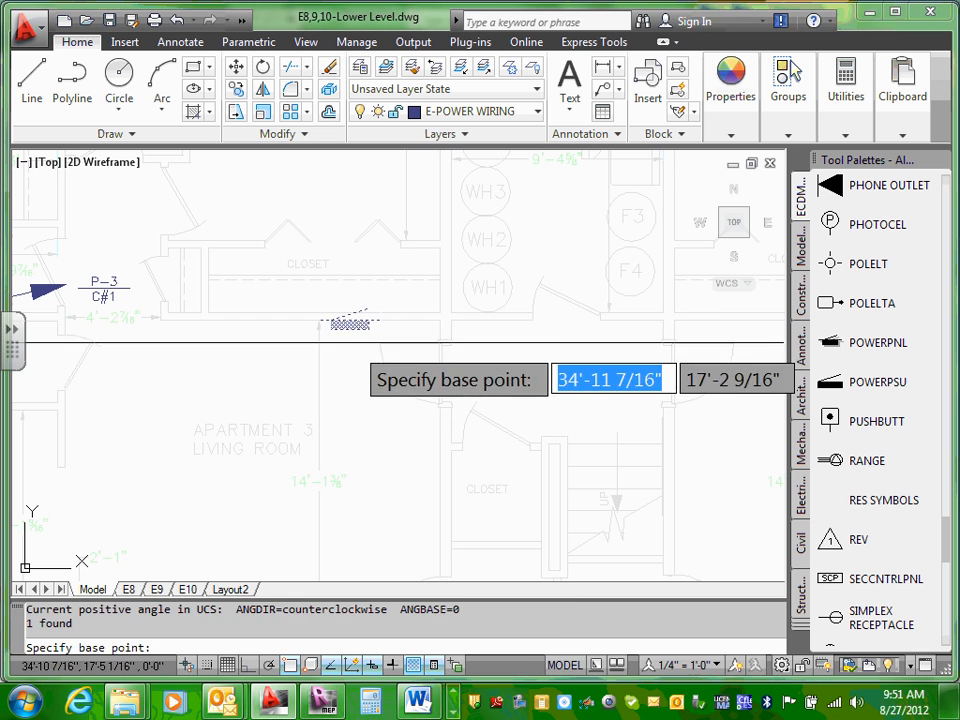
left_click(331, 324)
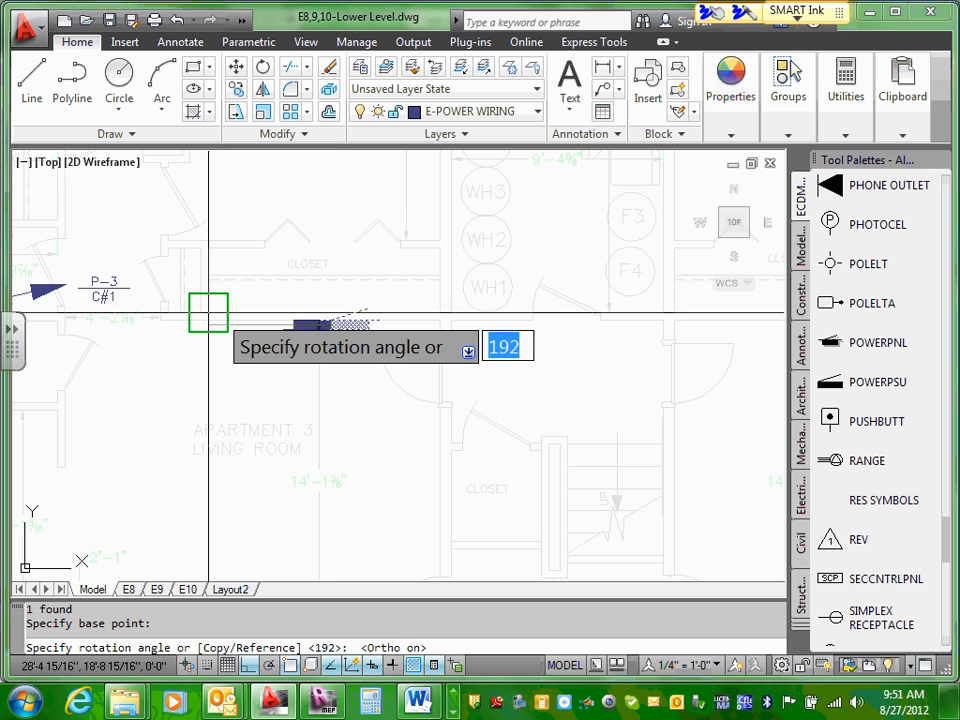
key("Return")
left_click(314, 326)
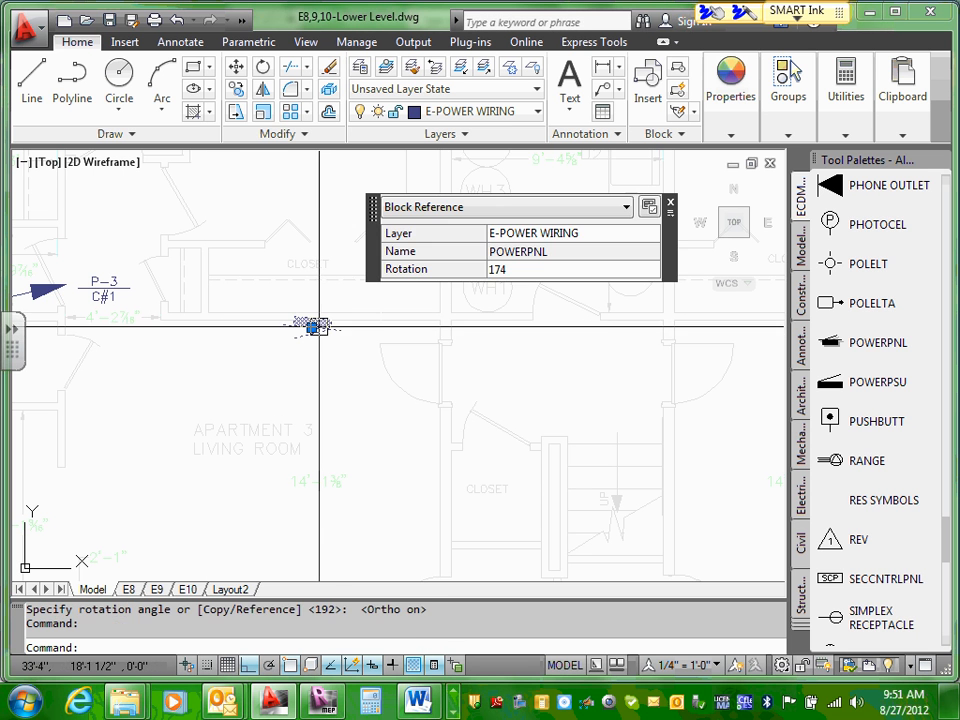
key("Escape")
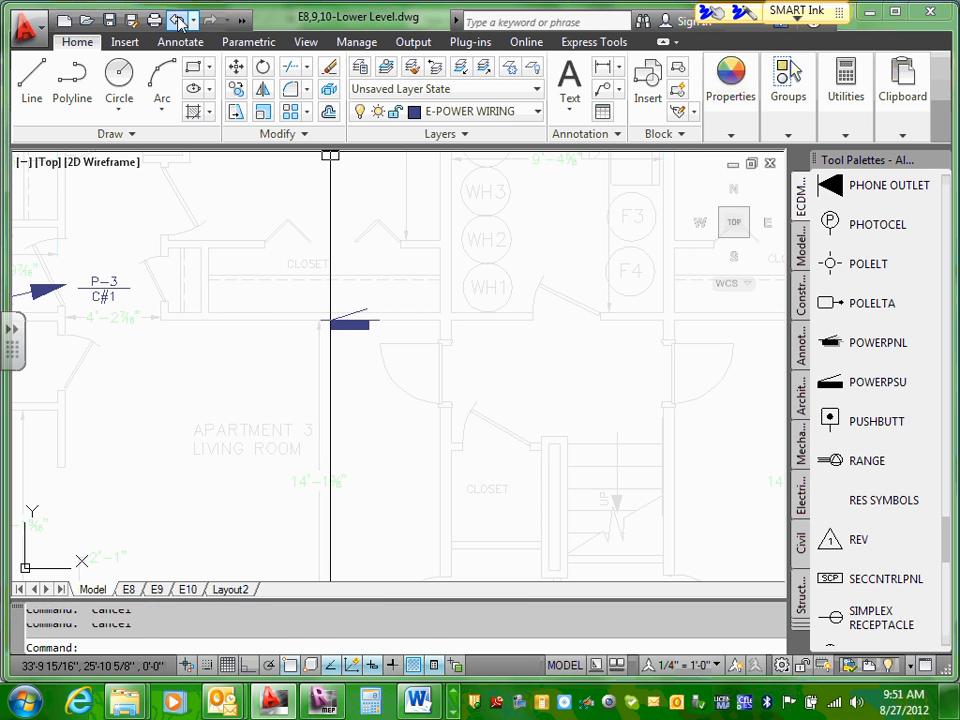
left_click(177, 20)
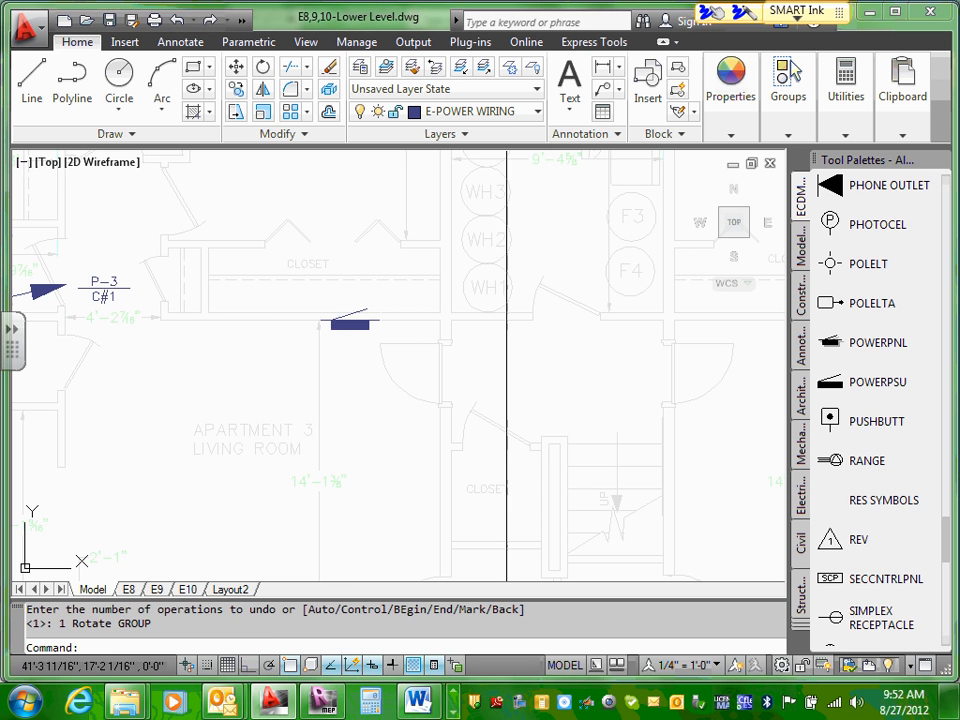
Step: With Ortho turned on, try to rotate Apartment 3's panel symbol about its insertion point, and undo the rotation
left_click(250, 667)
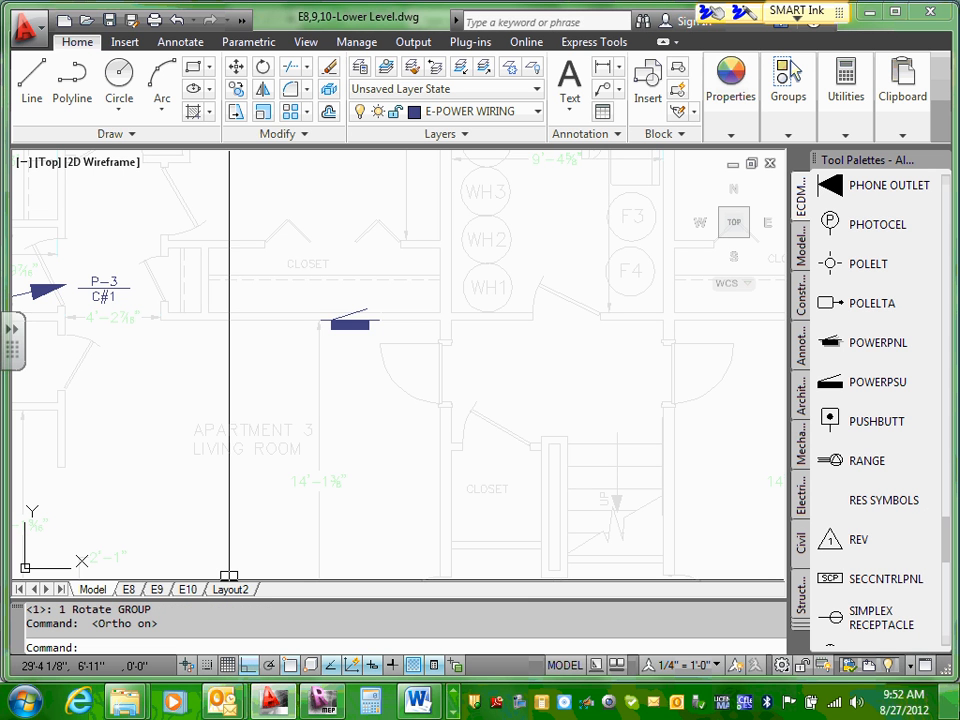
left_click(369, 330)
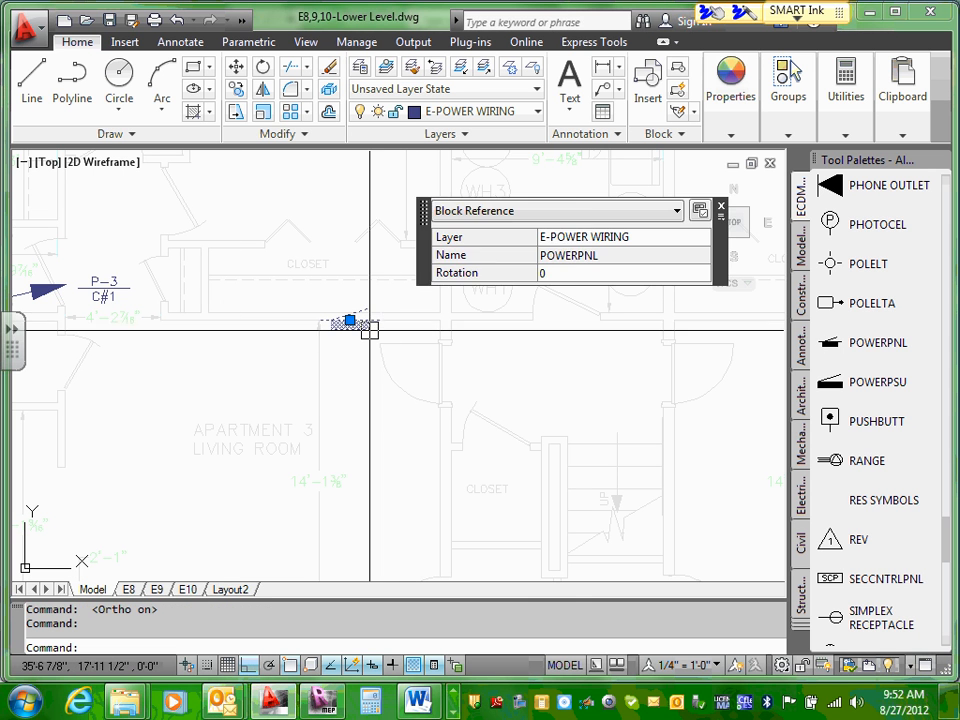
right_click(370, 330)
left_click(396, 375)
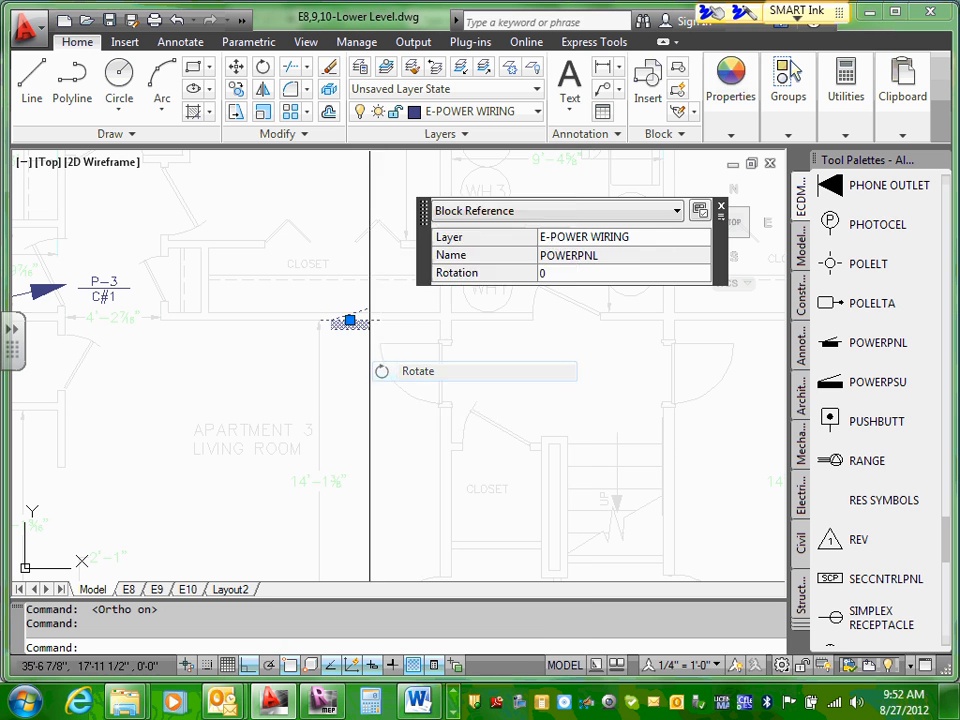
left_click(349, 323)
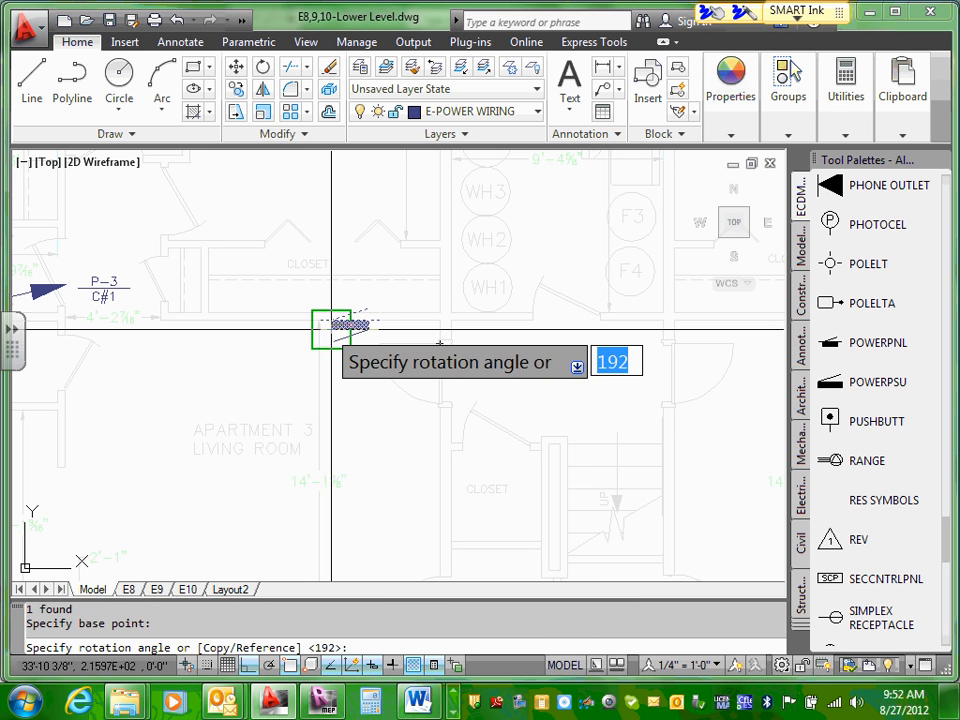
left_click(331, 328)
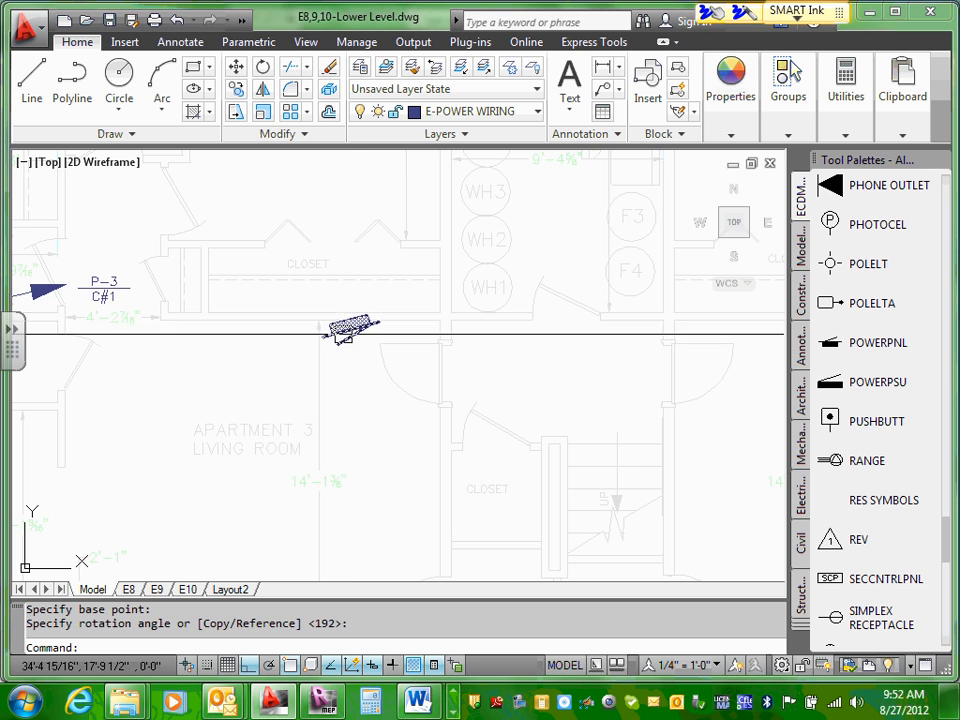
left_click(174, 21)
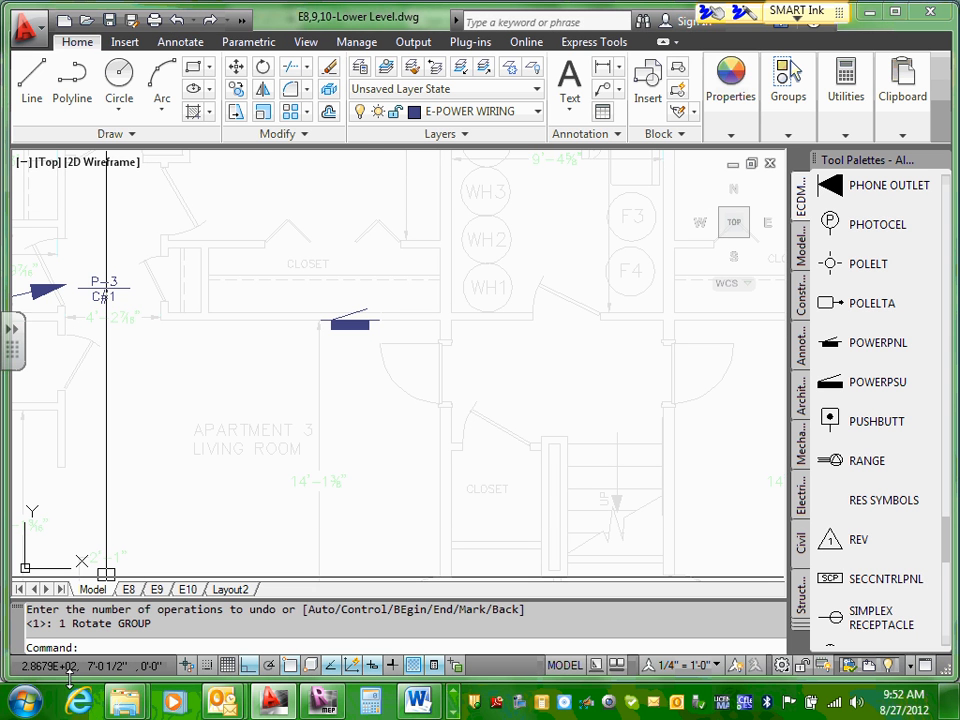
Step: With object snap turned off, rotate Apartment 3's panel symbol 180° about a point near its insertion point
left_click(272, 665)
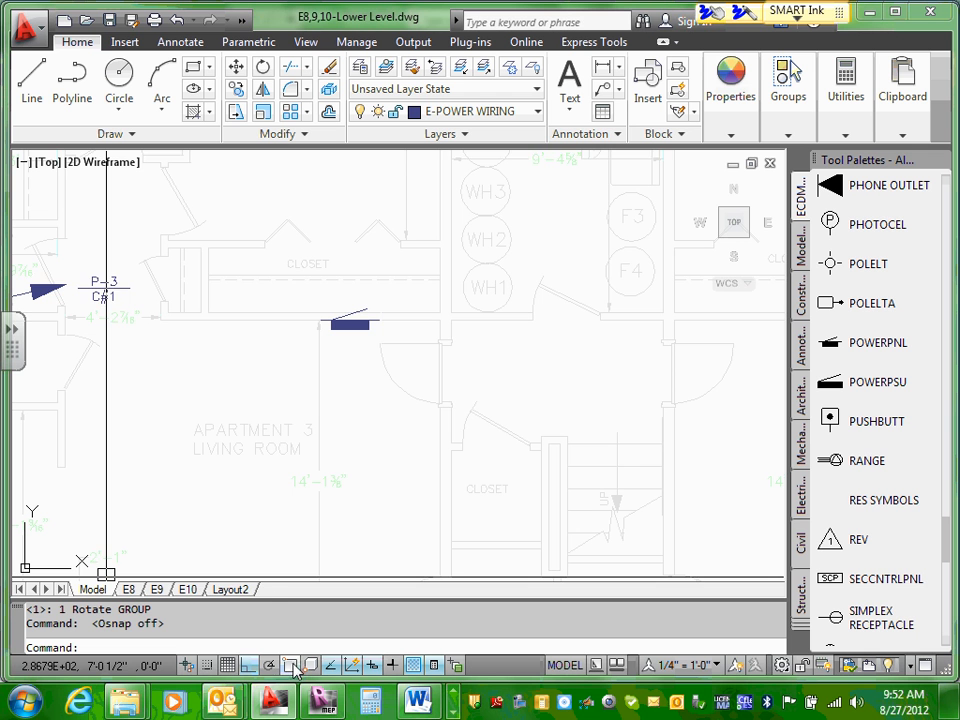
left_click(355, 330)
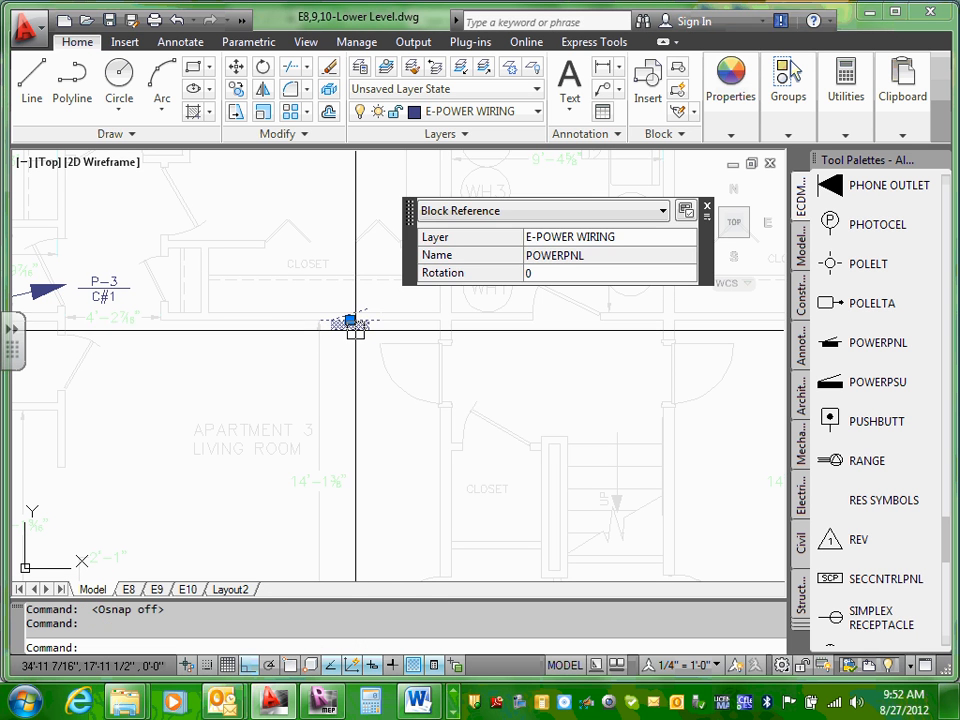
right_click(355, 330)
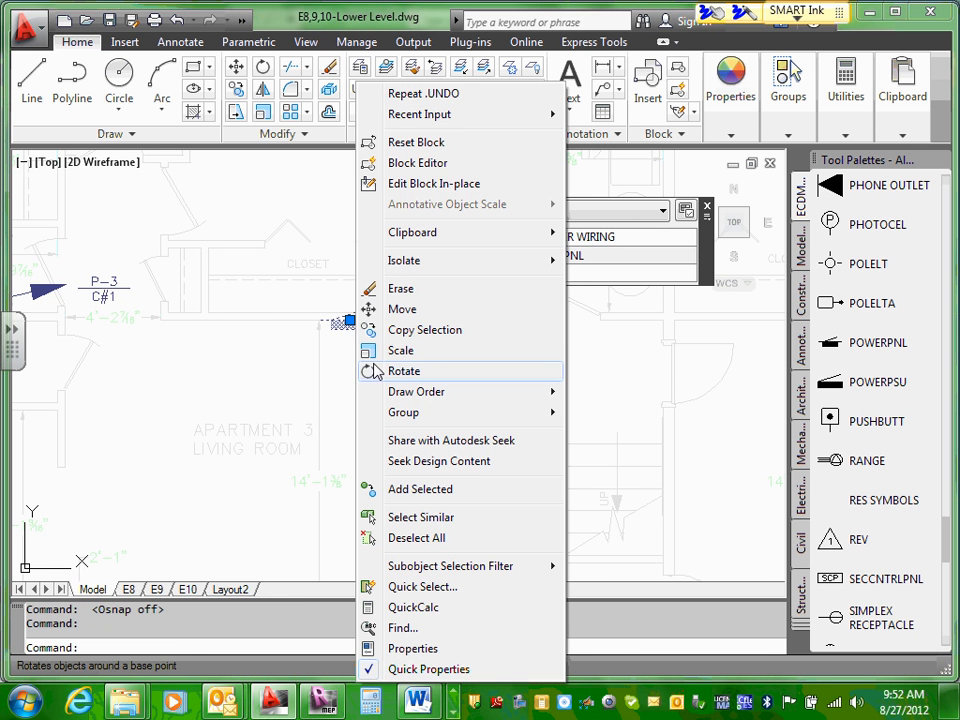
left_click(400, 371)
left_click(343, 322)
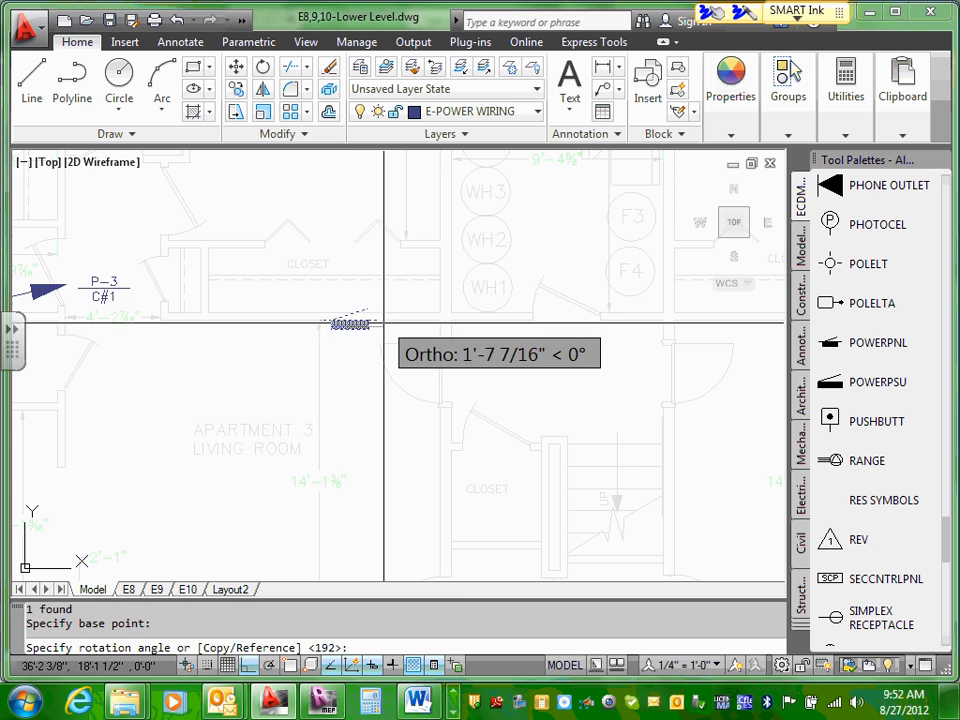
left_click(306, 321)
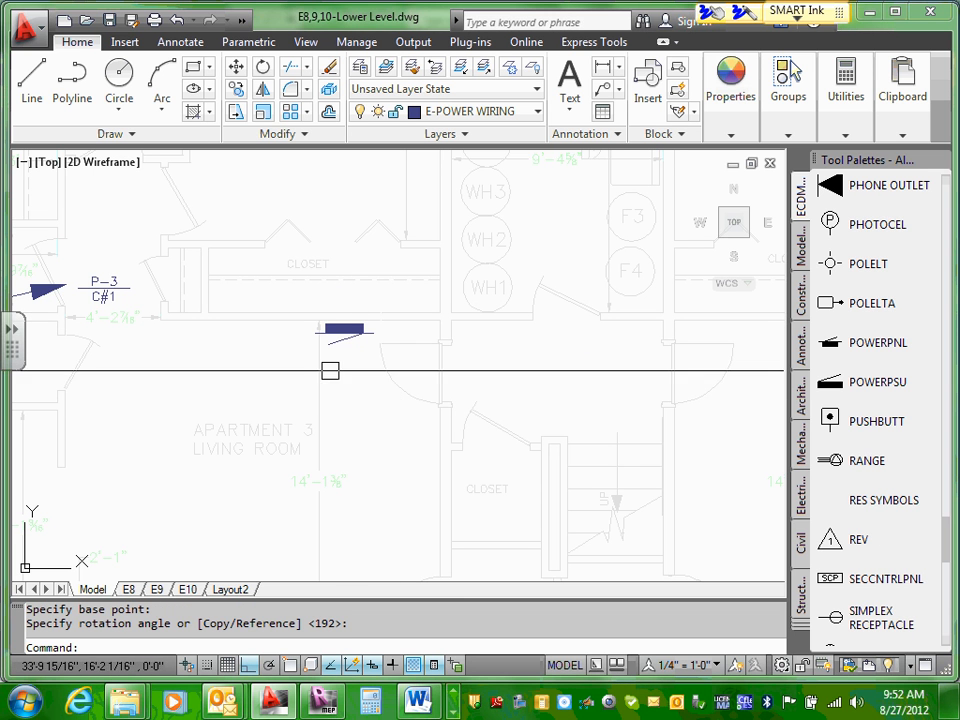
scroll(333, 350, "up", 3)
left_click(354, 295)
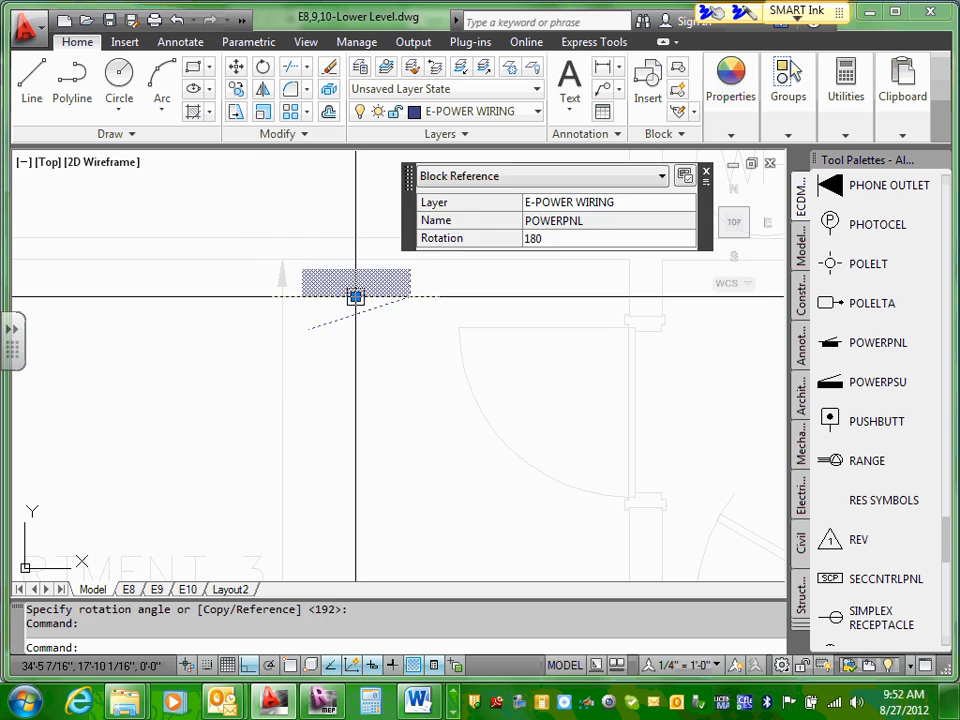
left_click(355, 297)
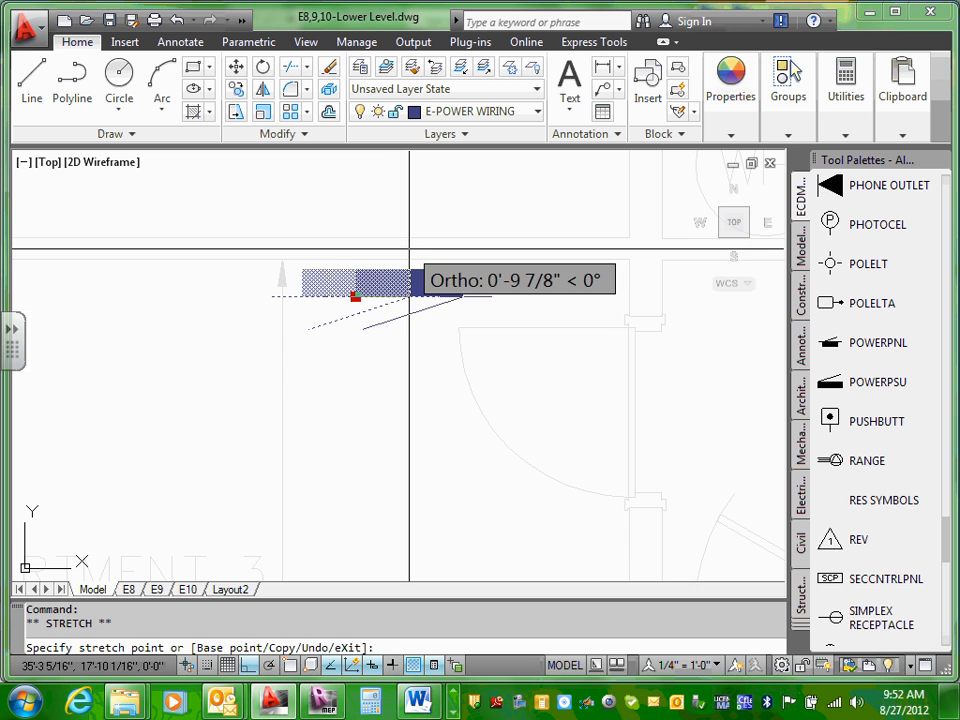
scroll(355, 296, "up", 8)
key("Escape")
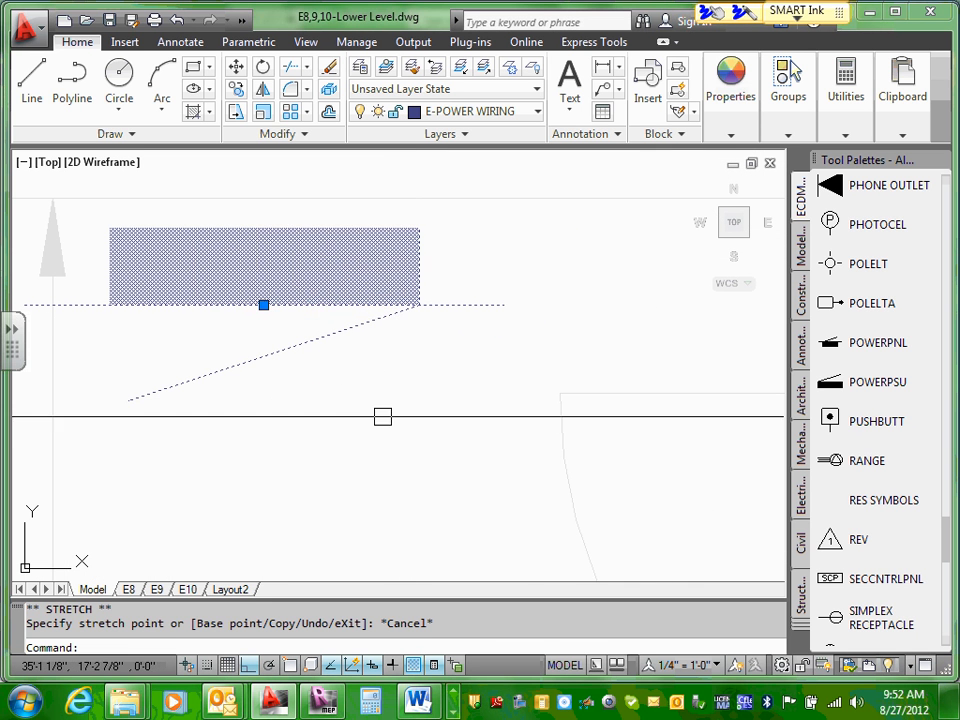
middle_click_drag(381, 413, 435, 478)
scroll(430, 480, "down", 6)
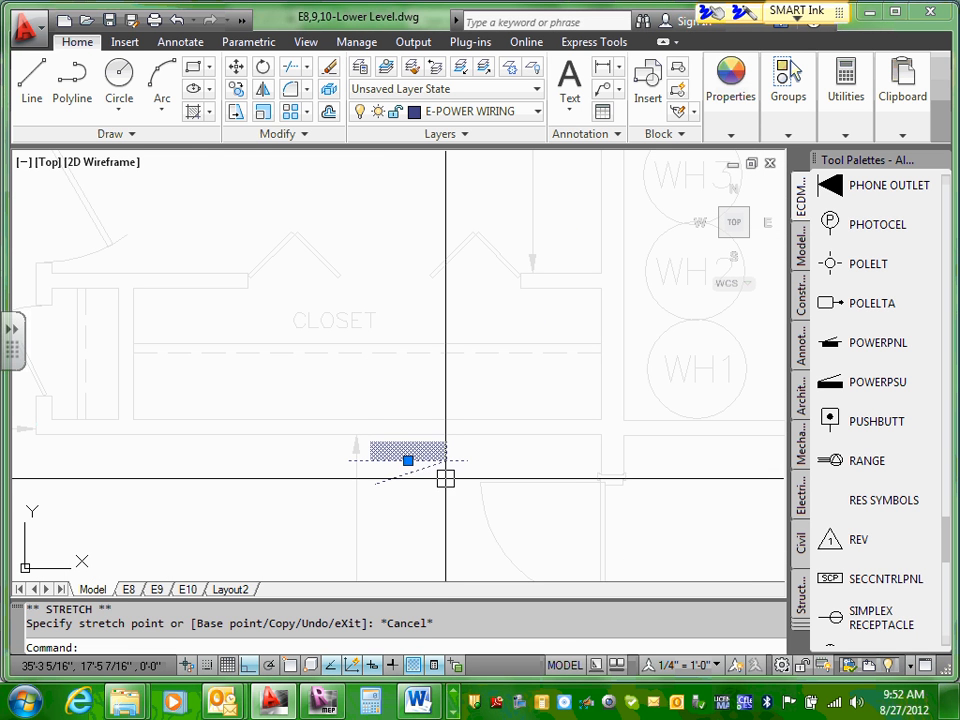
key("Escape")
Step: With object snap on, move Apartment 3's panel symbol straight up about 5 15/16" so its bar's top edge meets the closet-side wall line
scroll(433, 465, "up", 1)
left_click(423, 455)
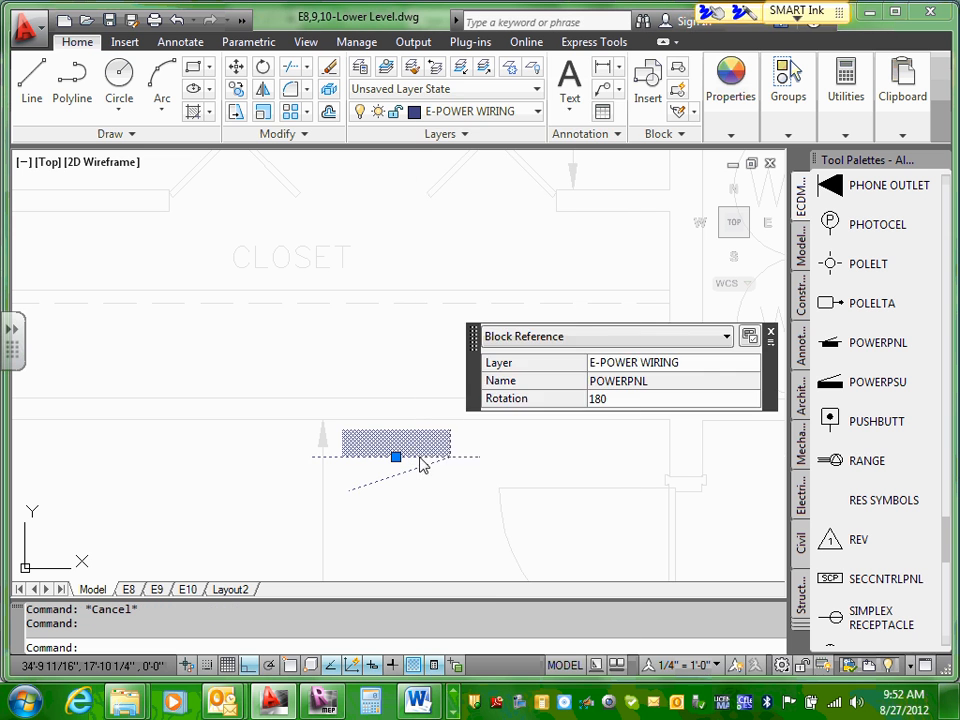
right_click(421, 460)
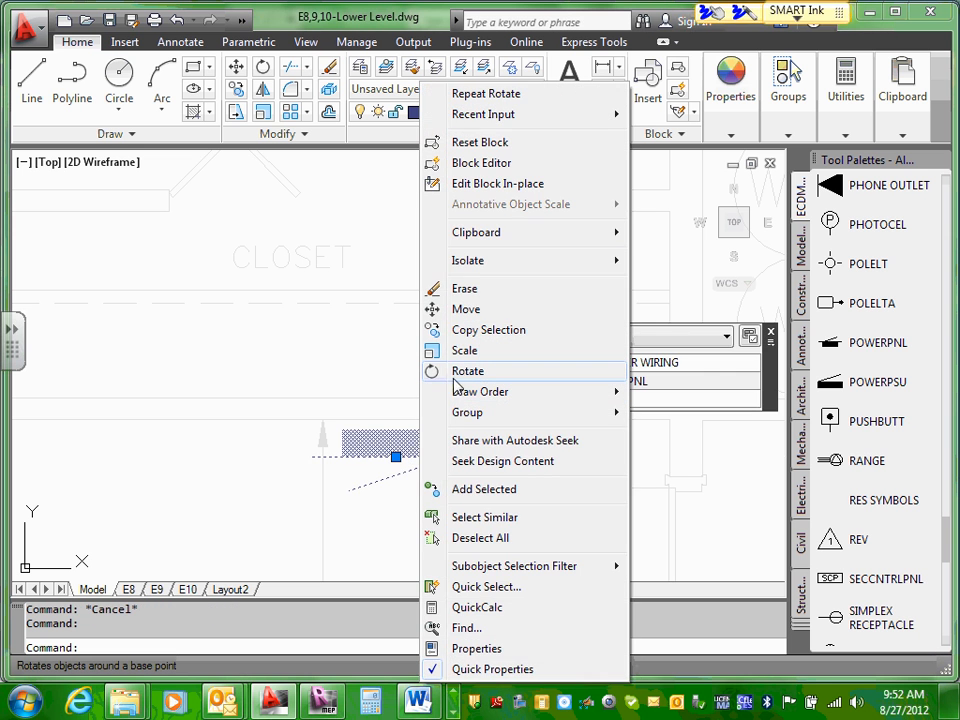
left_click(433, 310)
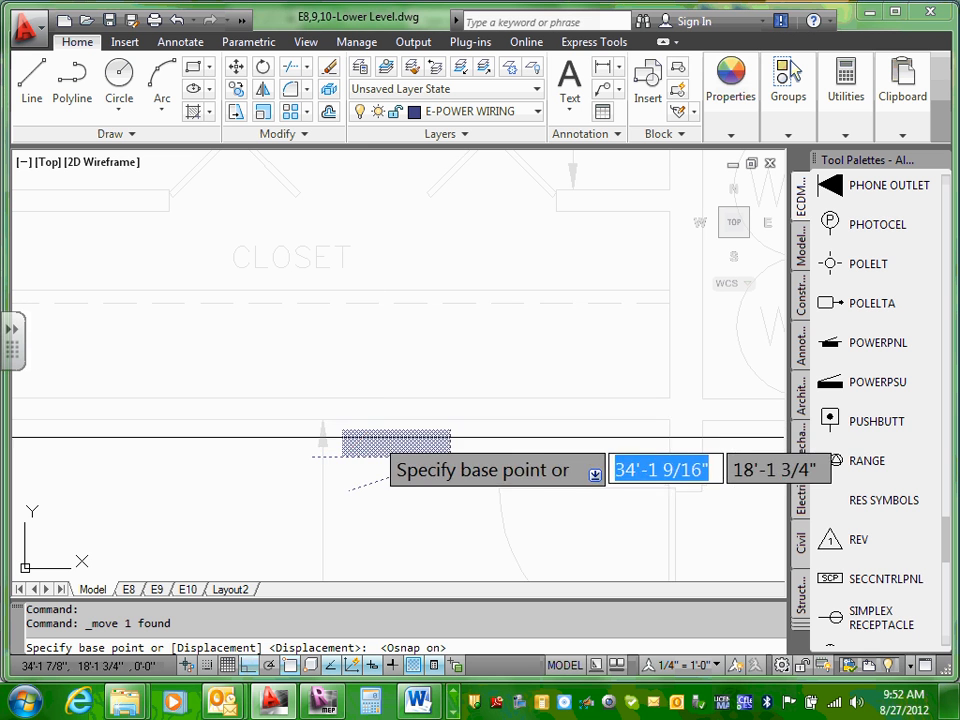
left_click(392, 430)
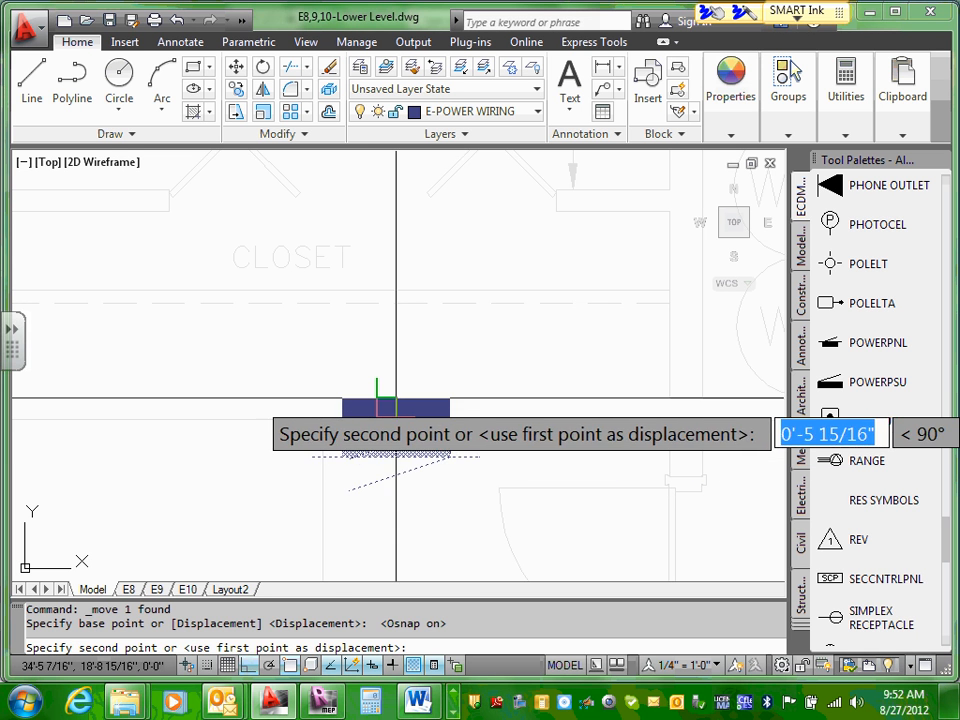
left_click(397, 400)
scroll(439, 572, "down", 5)
key("Escape")
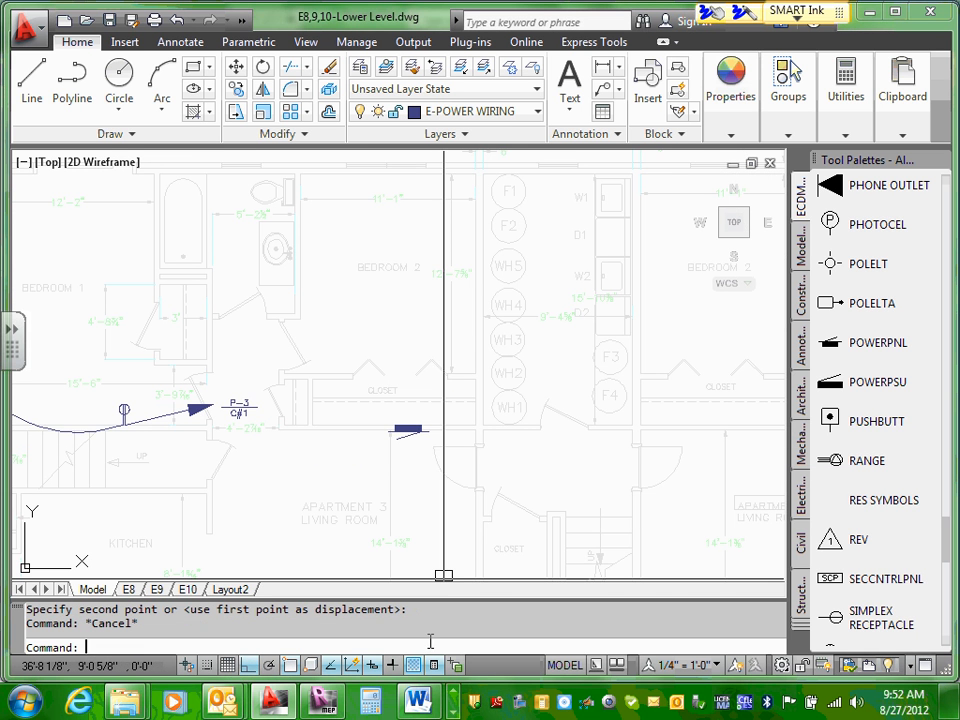
Step: Copy the P-3 / C#1 home-run label beside the Apartment 3 home-run arrow to the clipboard
scroll(440, 533, "up", 4)
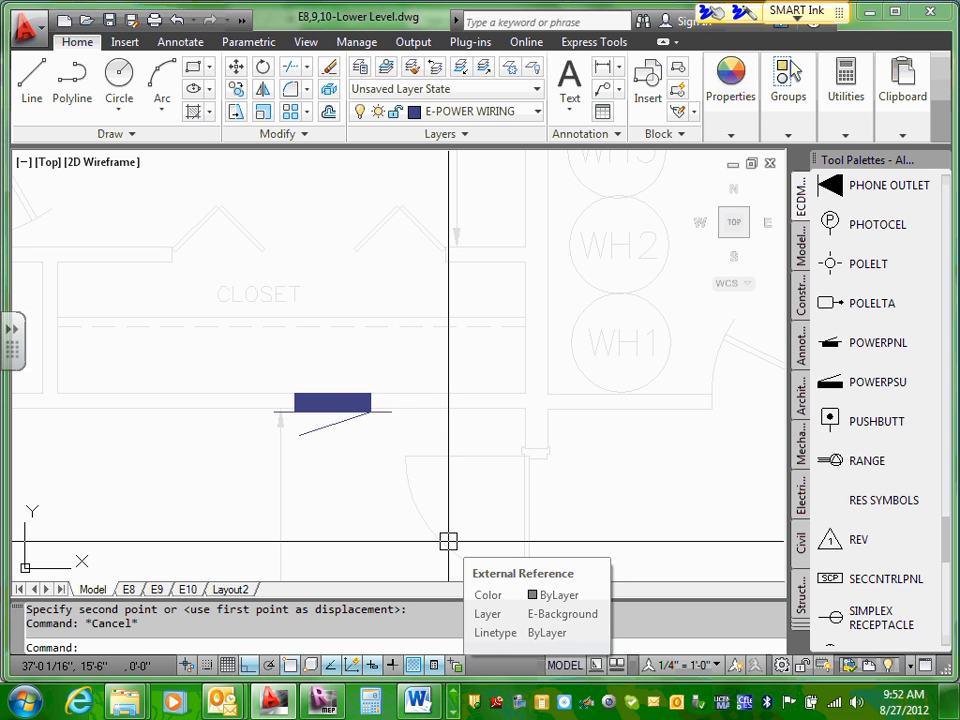
scroll(140, 578, "down", 3)
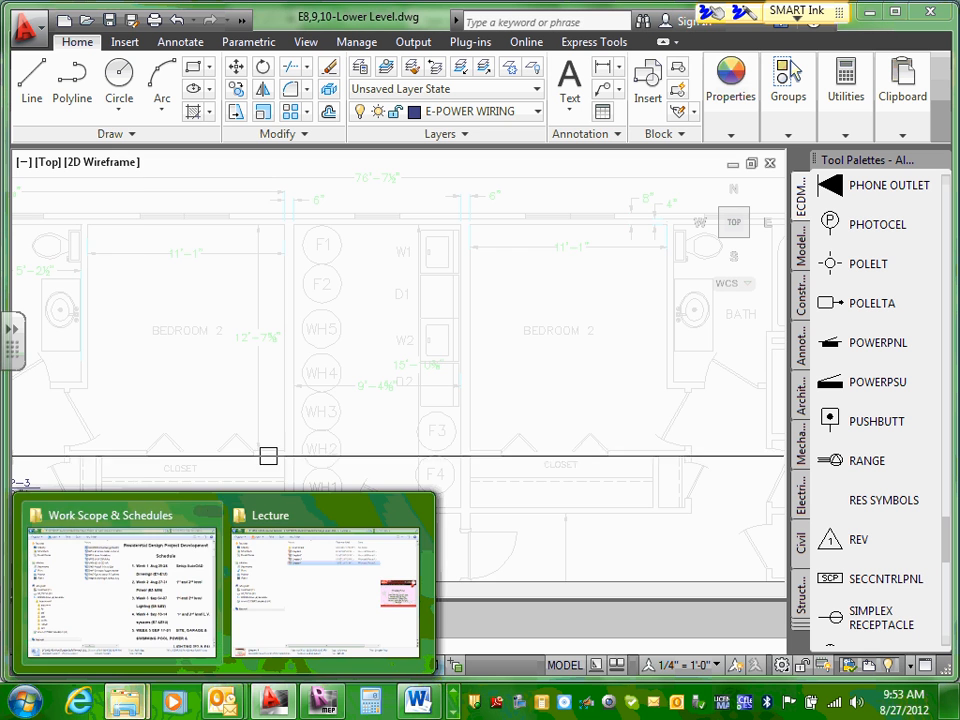
middle_click_drag(338, 447, 482, 280)
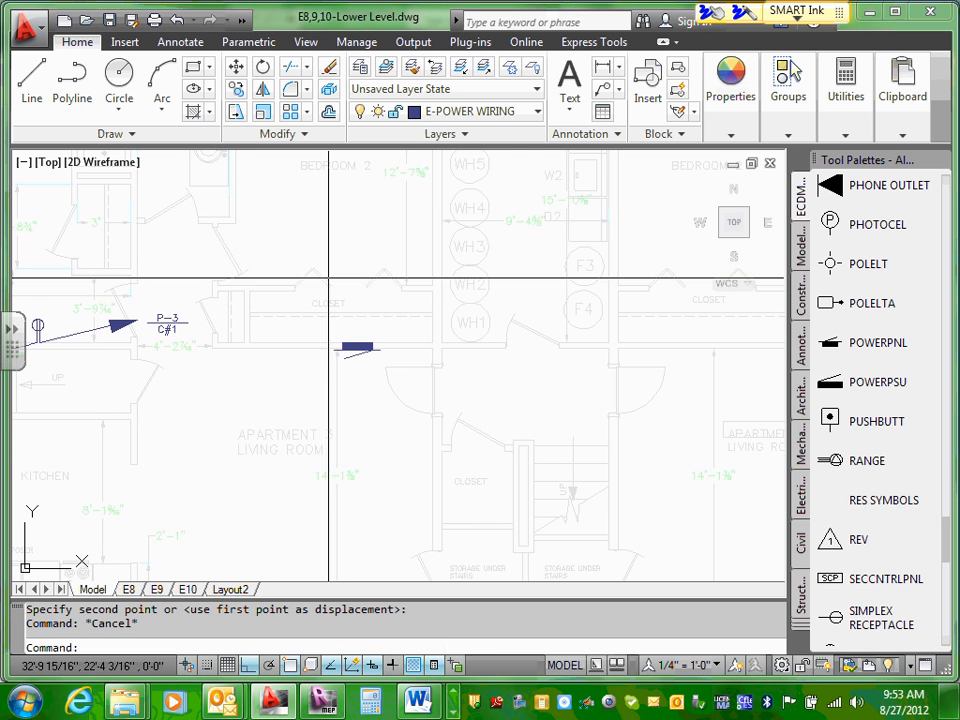
scroll(208, 311, "up", 1)
middle_click_drag(118, 321, 226, 329)
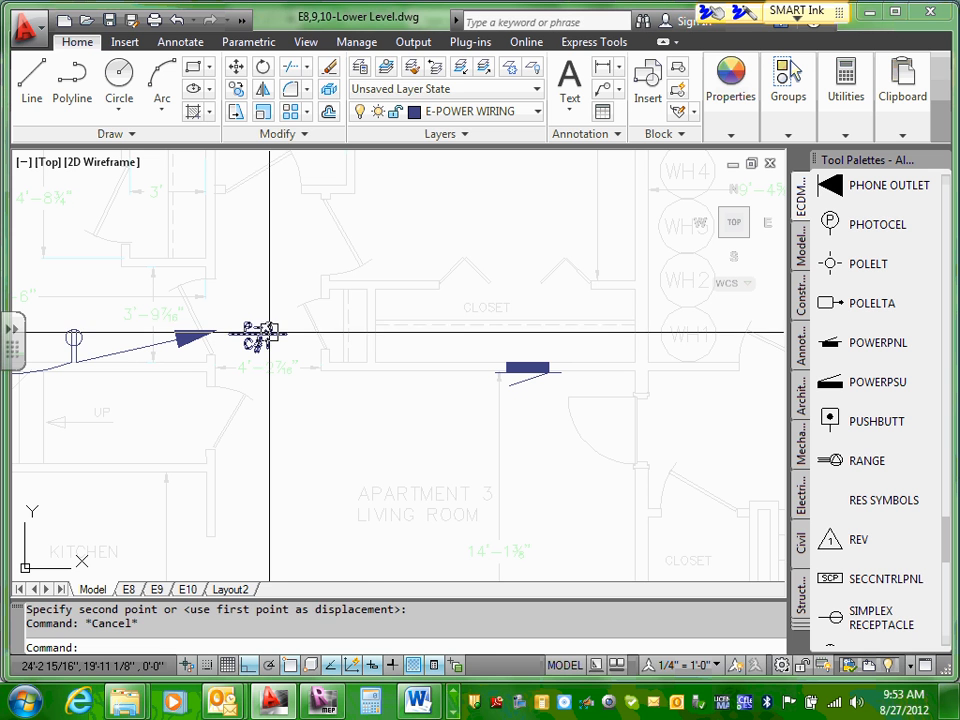
left_click(268, 333)
right_click(268, 333)
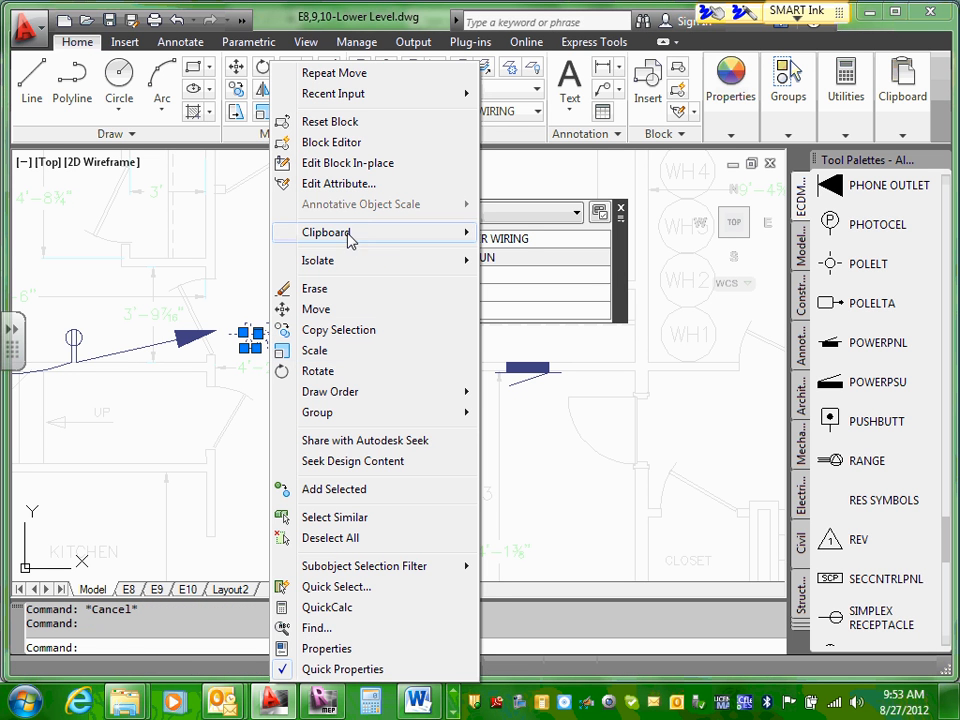
mouse_move(400, 240)
left_click(493, 258)
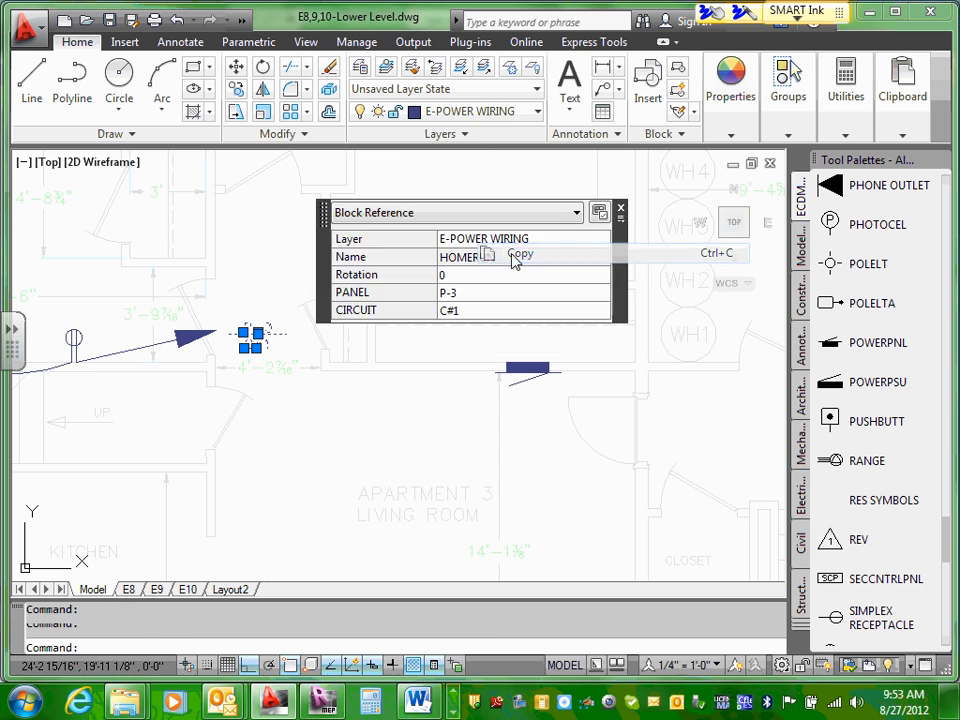
Step: Paste the copied home-run label just to the right of Apartment 3's panel symbol
scroll(496, 367, "up", 5)
right_click(512, 344)
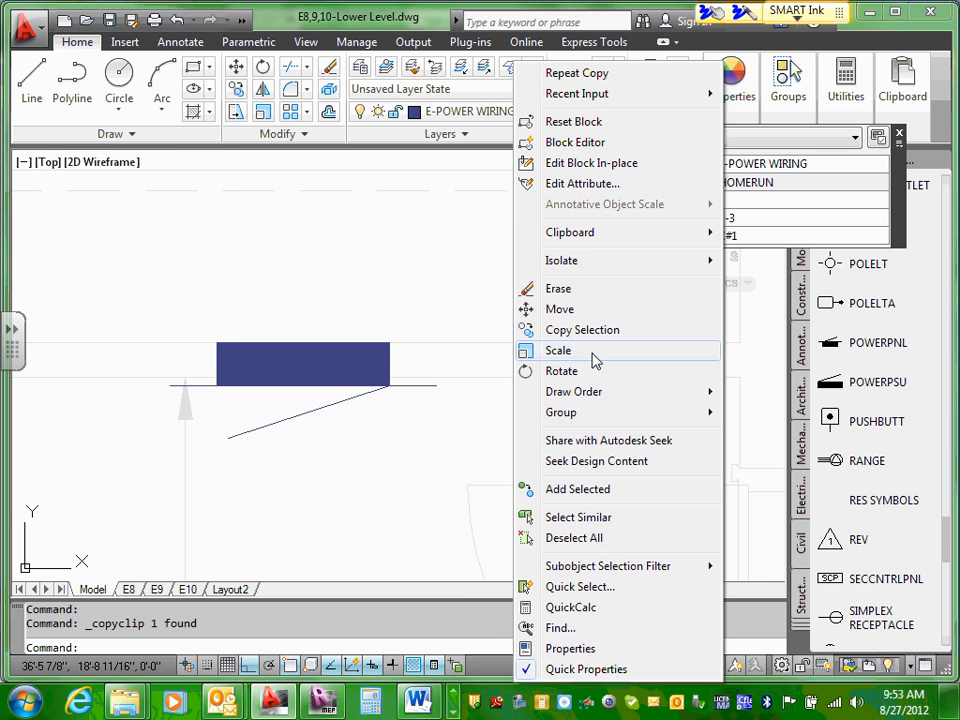
mouse_move(590, 234)
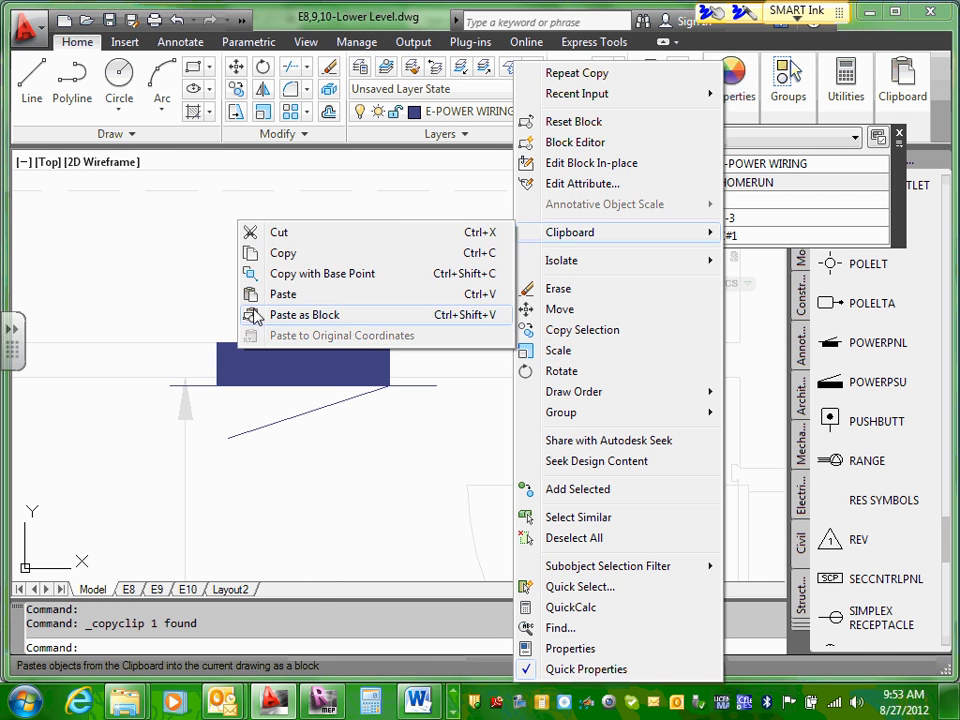
left_click(285, 294)
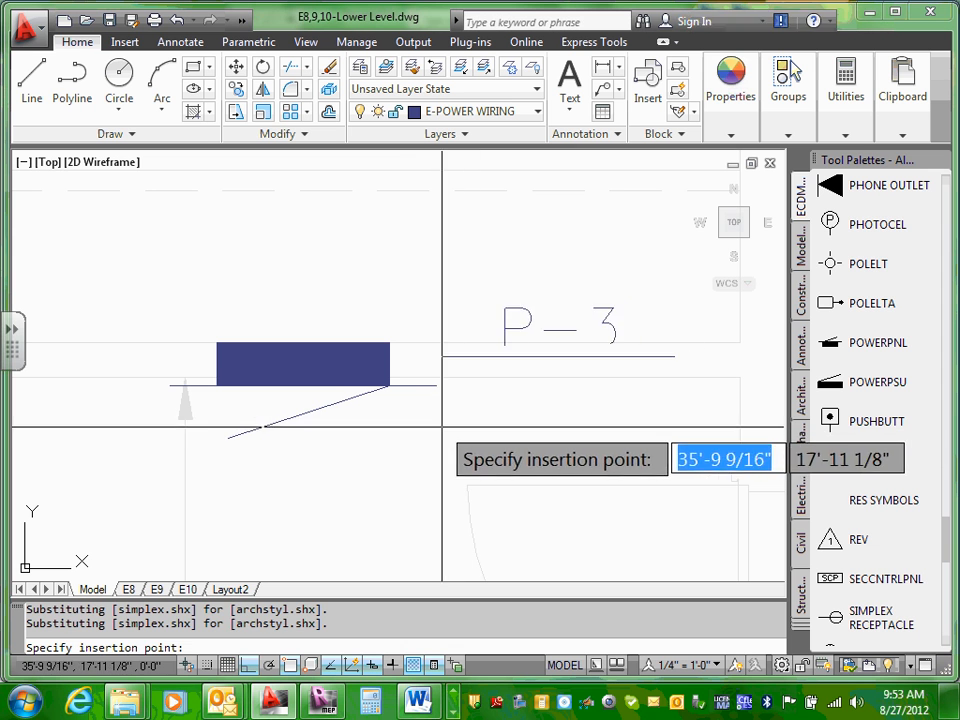
left_click(424, 430)
Step: Clear the pasted label's CIRCUIT value, and erase the label beside the panel symbol
left_click(613, 363)
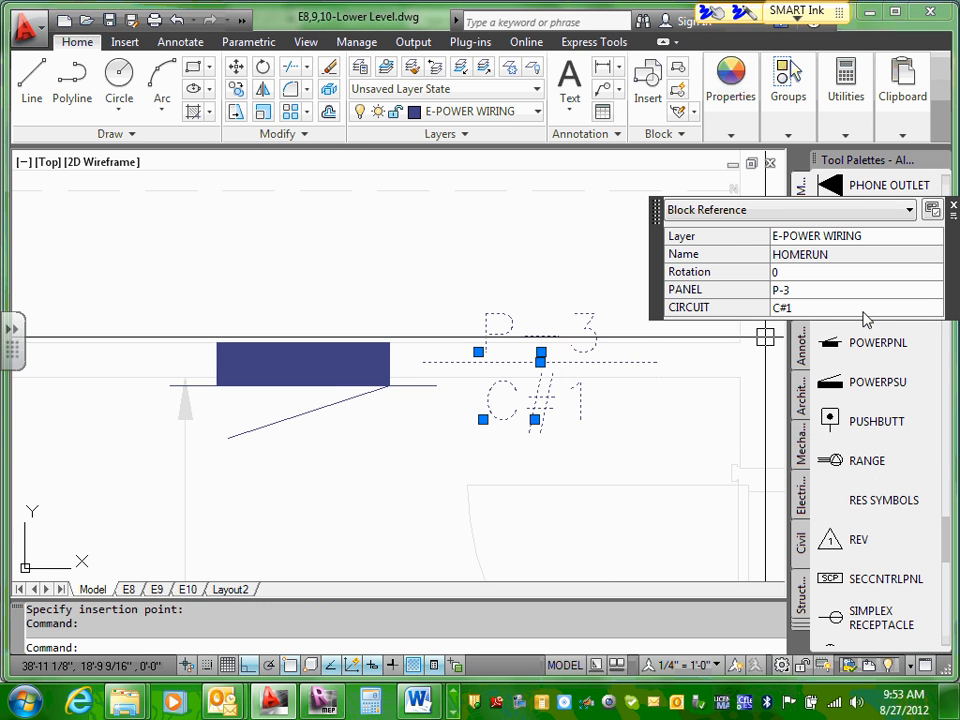
left_click(822, 308)
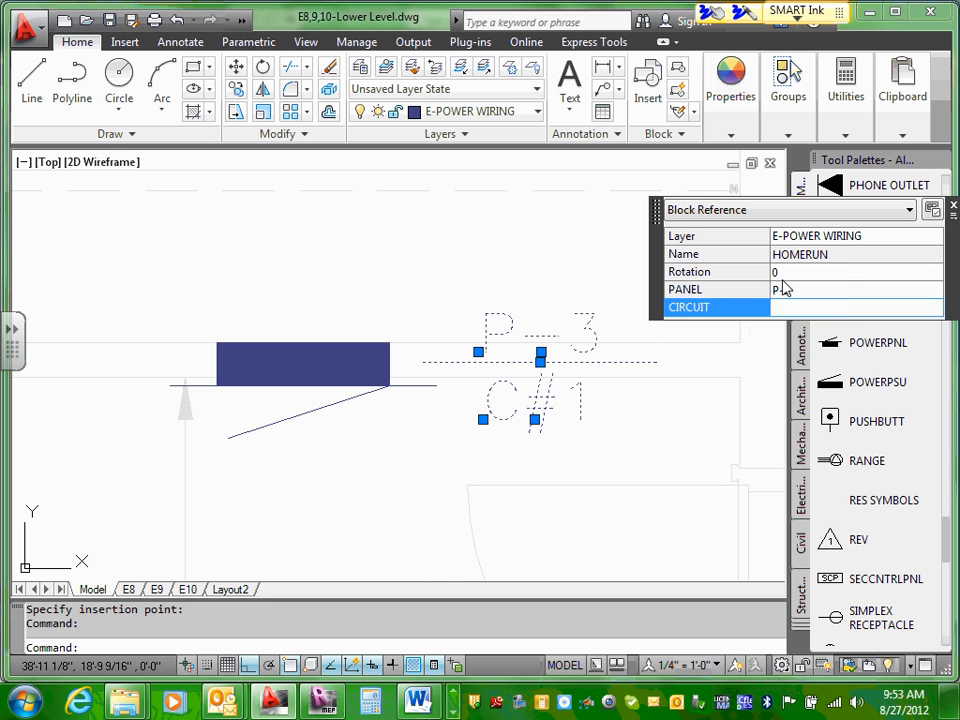
key("Return")
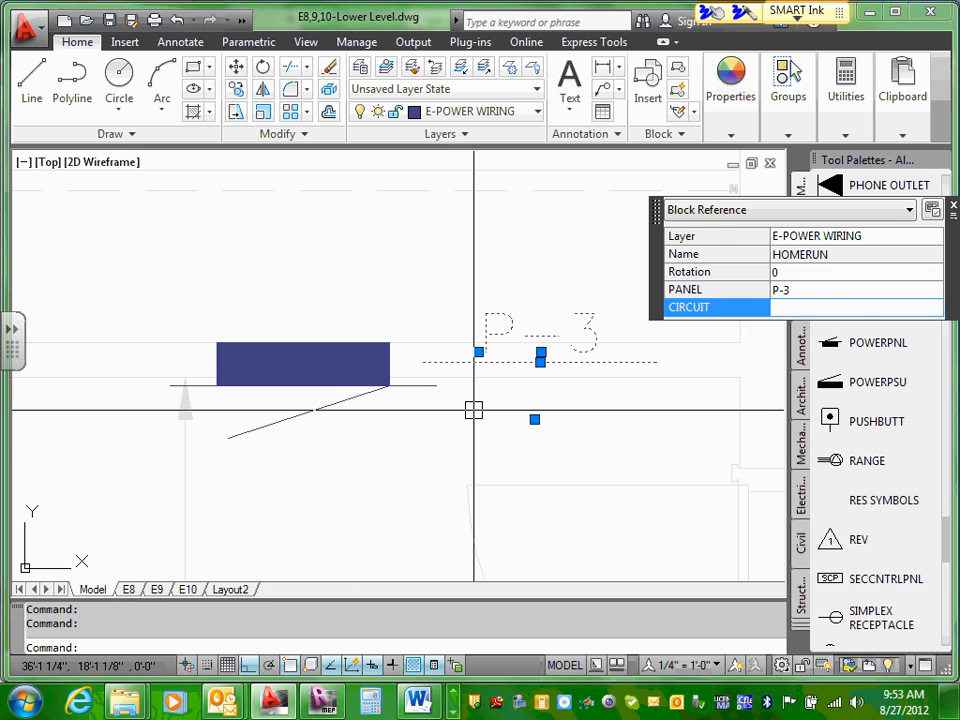
key("Escape")
left_click(552, 363)
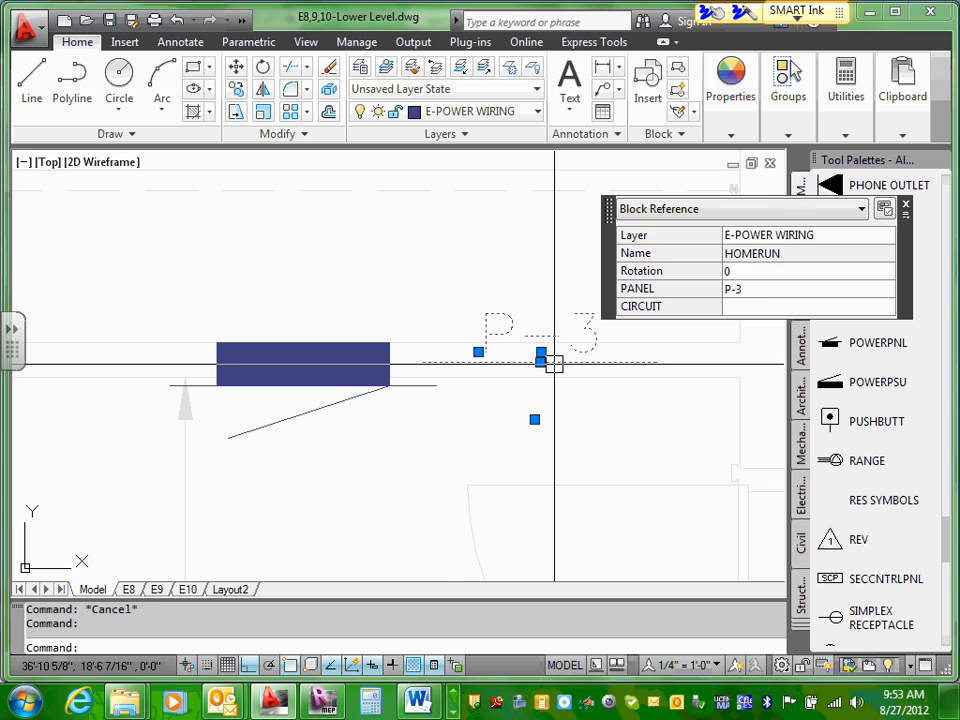
key("Delete")
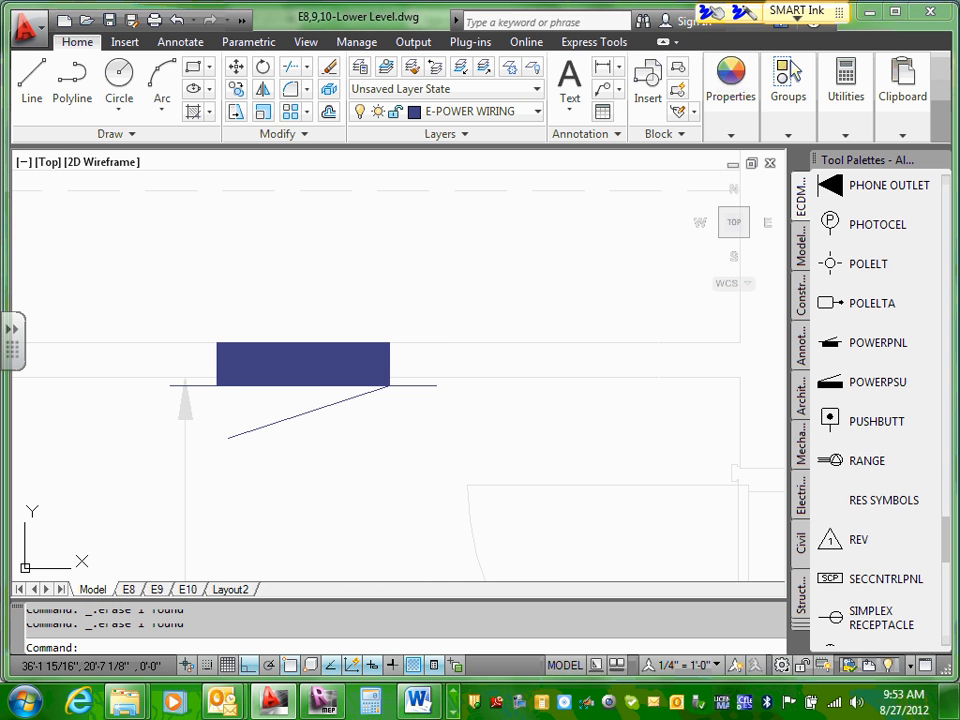
Step: Add the multiline text "P-1" just to the right of Apartment 3's panel symbol
left_click(569, 85)
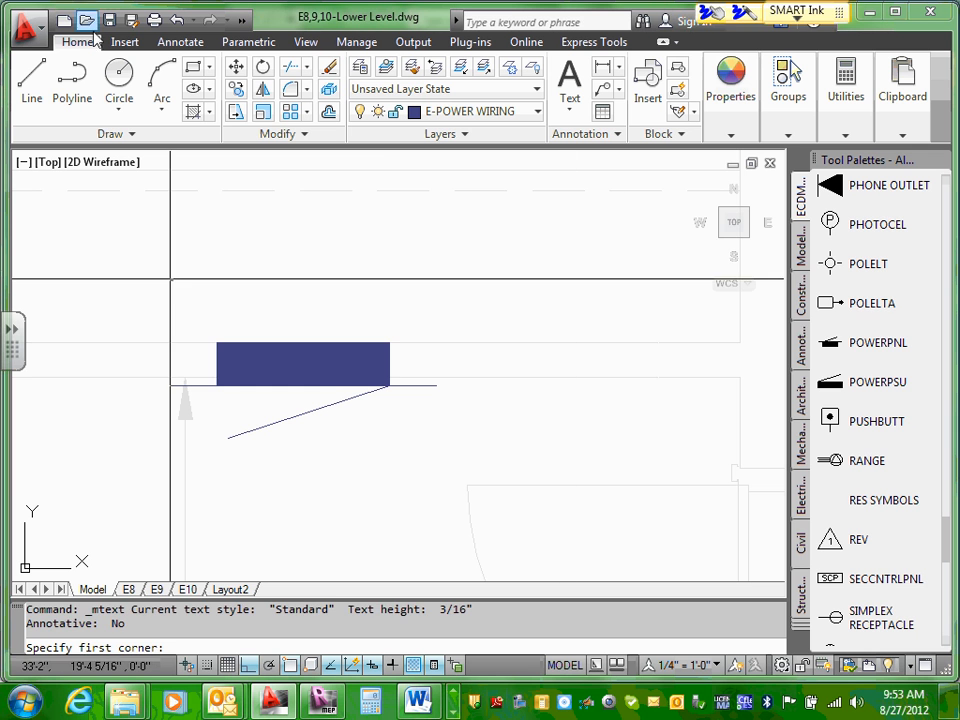
left_click(430, 377)
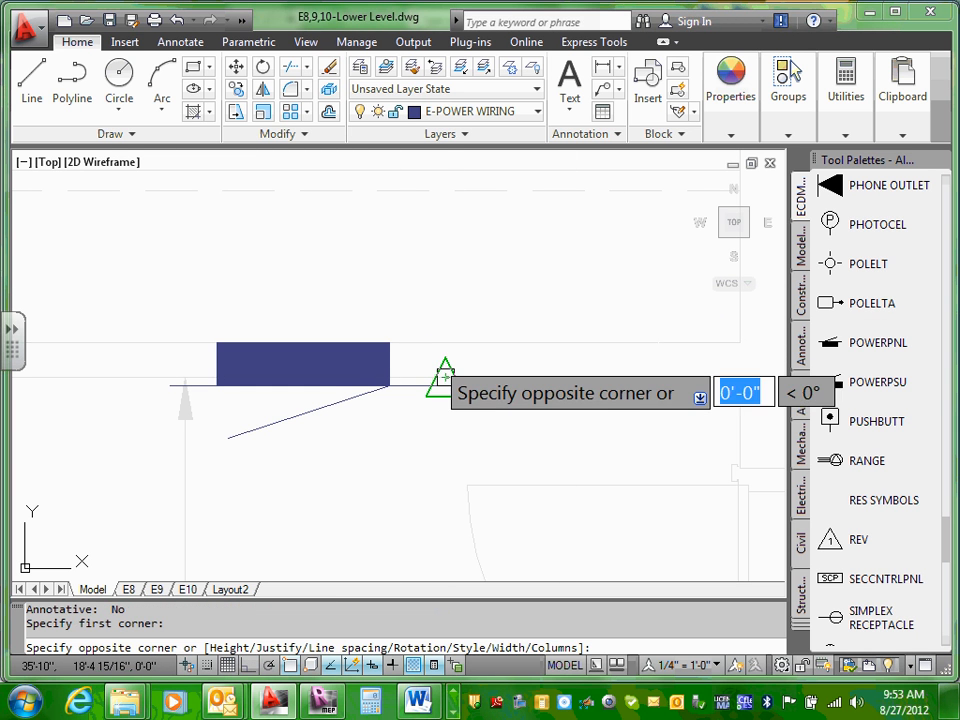
left_click(446, 377)
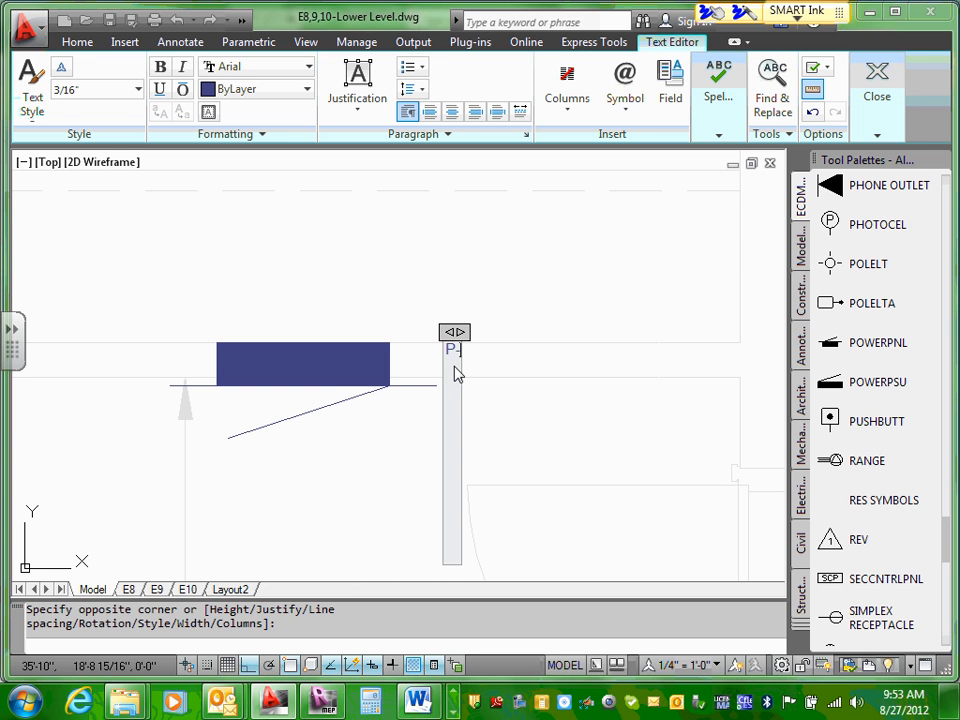
left_click(505, 288)
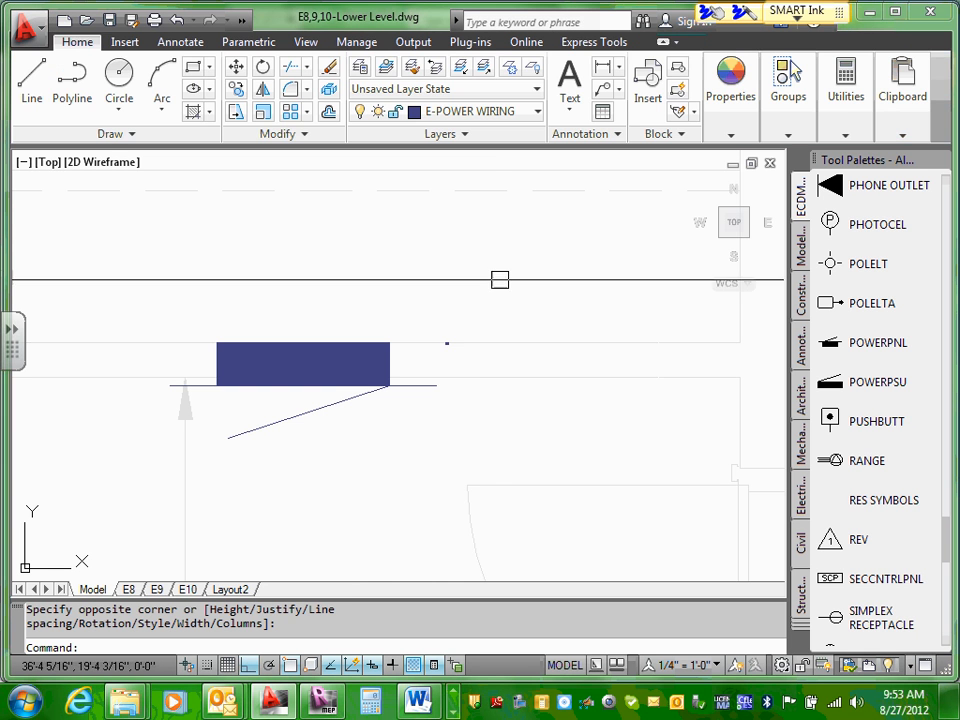
Step: Scale the "P-1" text beside Apartment 3's panel symbol from its upper-left corner to a text height of about 5"
scroll(448, 345, "up", 5)
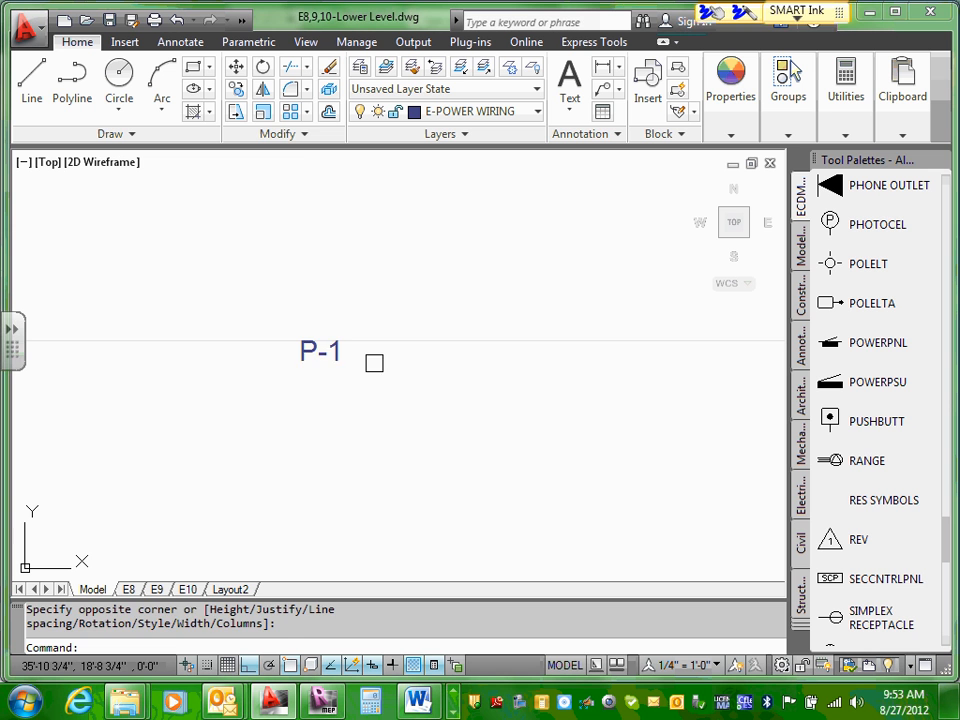
left_click(317, 349)
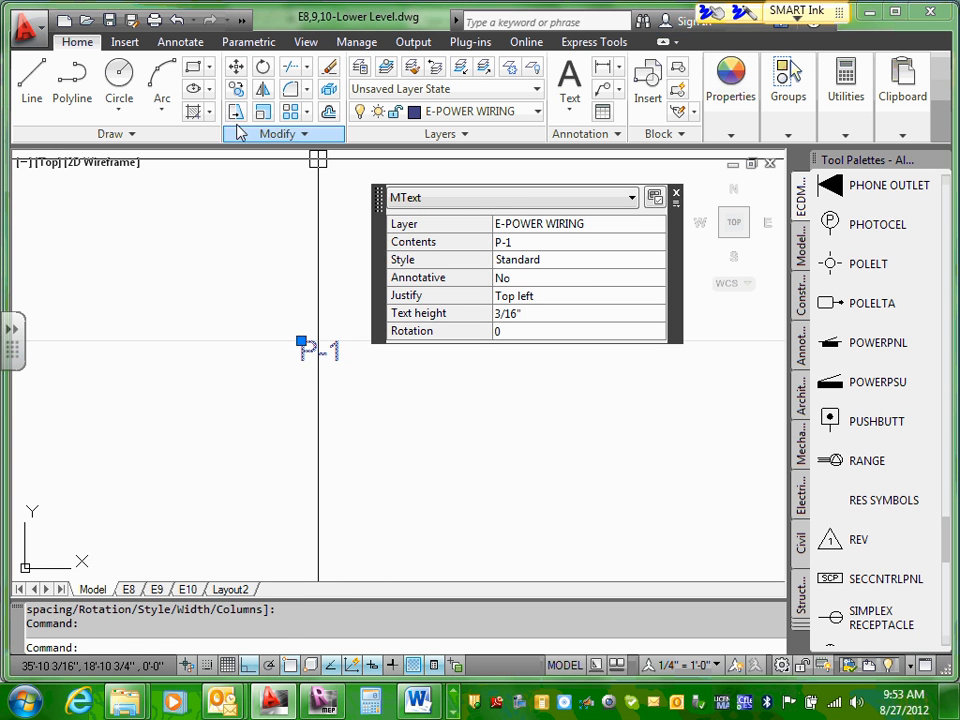
left_click(262, 113)
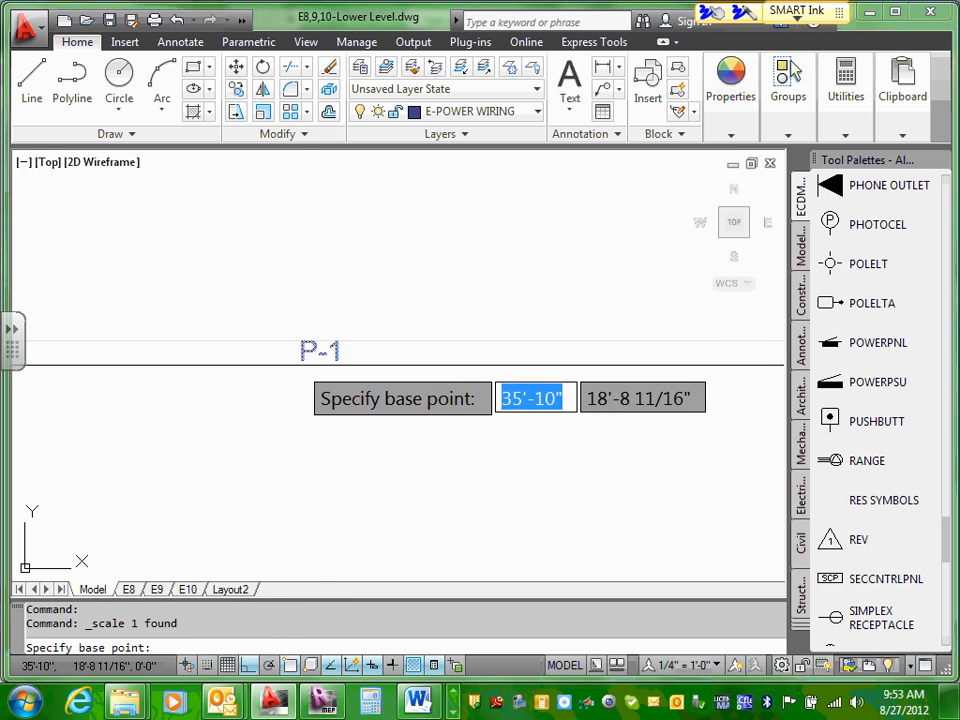
left_click(301, 342)
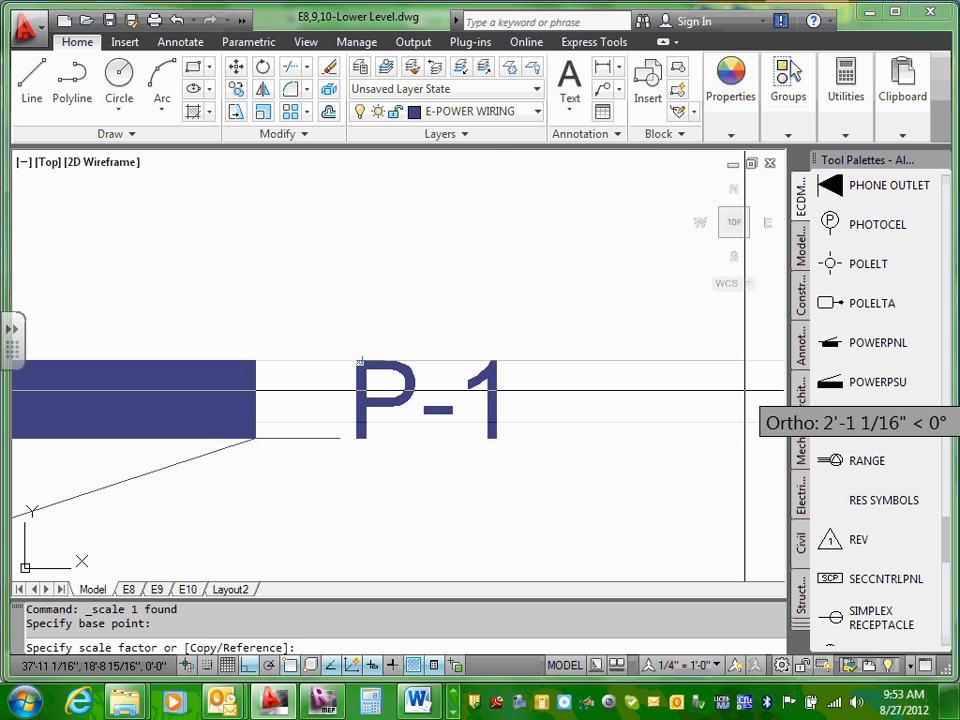
left_click(746, 390)
scroll(294, 399, "down", 6)
scroll(303, 411, "up", 4)
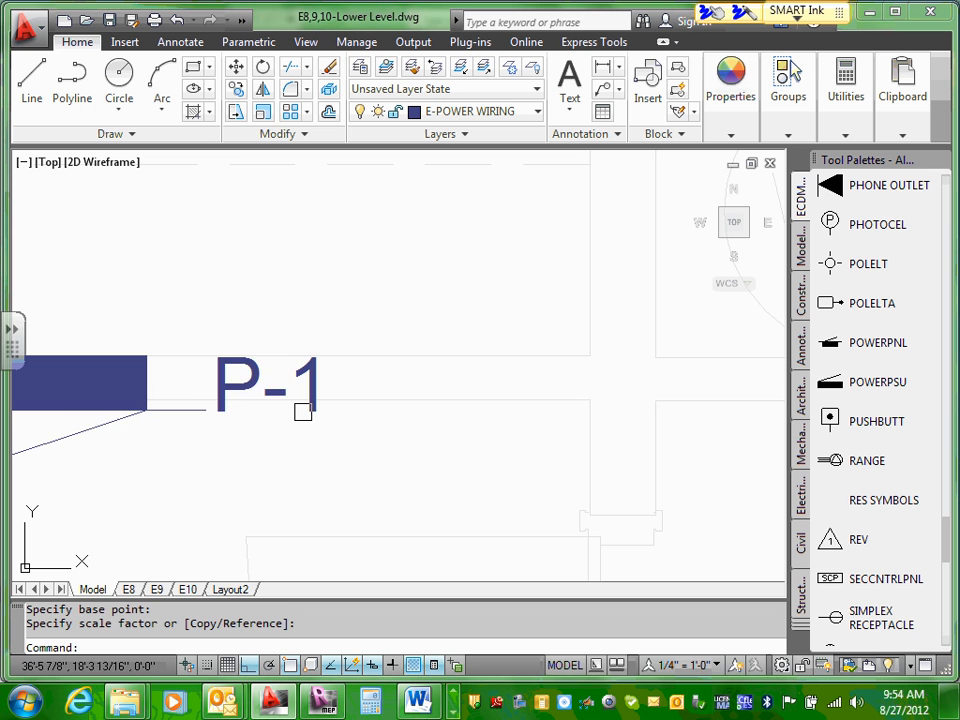
Step: Move the "P-1" text to just above Apartment 3's panel symbol, roughly centred over it
left_click(241, 412)
middle_click_drag(238, 432, 498, 432)
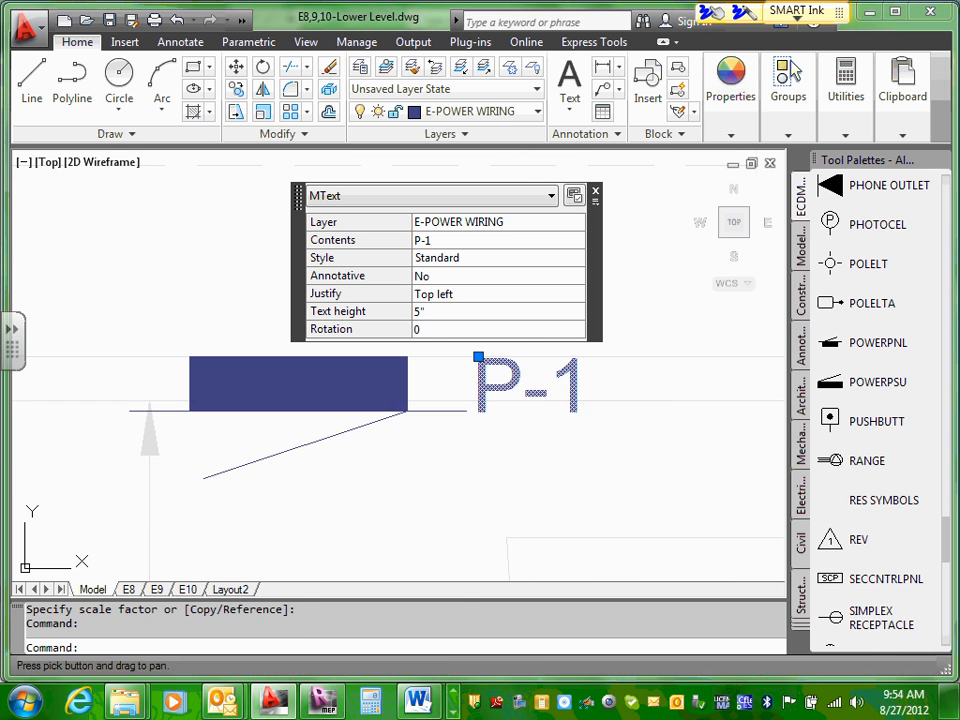
mouse_move(506, 386)
left_mouse_down()
mouse_move(329, 322)
mouse_move(298, 334)
left_mouse_up()
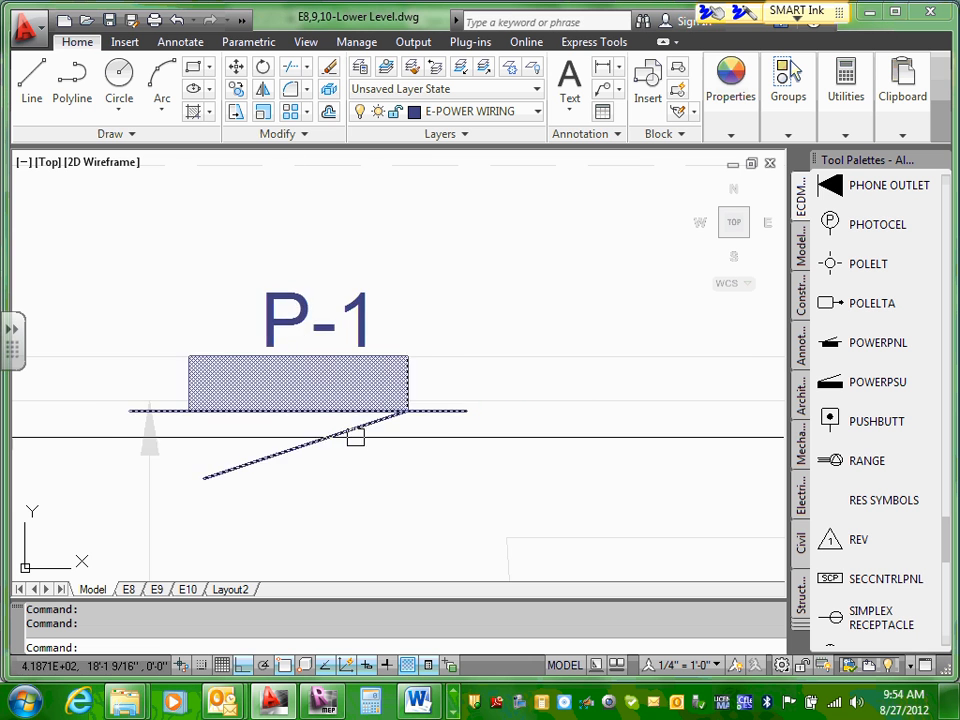
Step: Examine the furnaces, water heaters, washers and dryers in the room between the two apartments, and their position relative to panel P-1
scroll(403, 499, "down", 6)
scroll(411, 497, "up", 2)
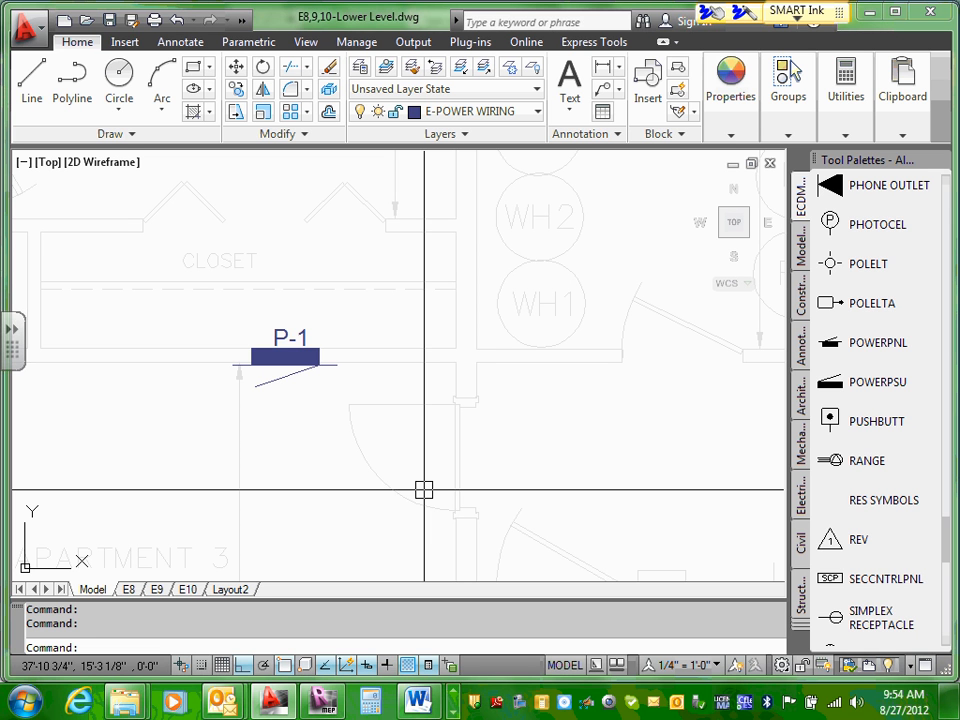
scroll(500, 386, "down", 5)
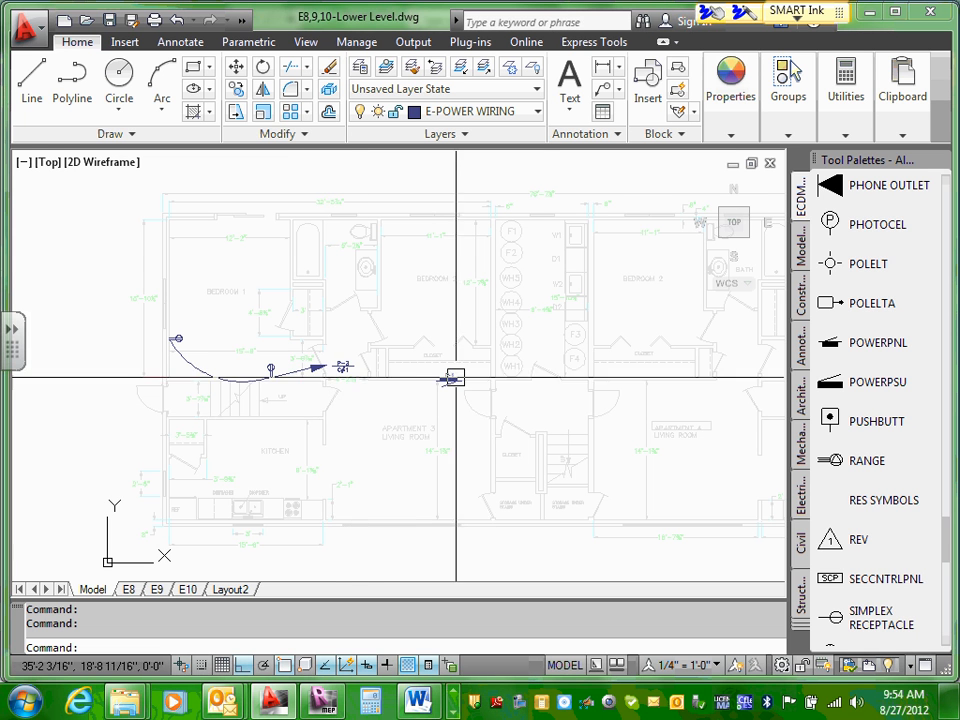
scroll(452, 379, "up", 6)
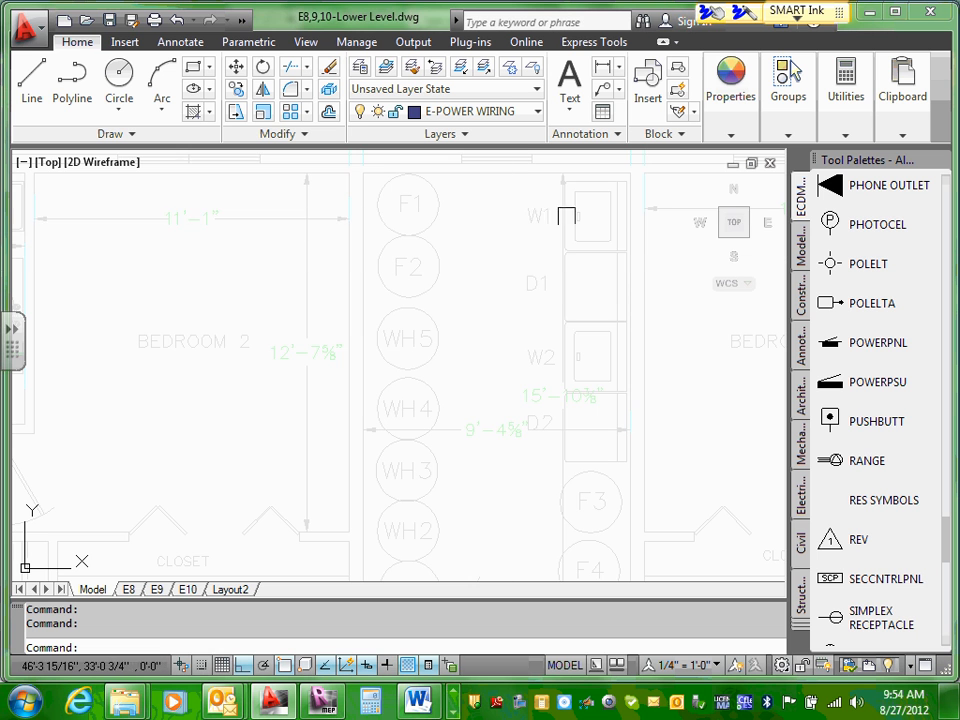
scroll(622, 390, "down", 3)
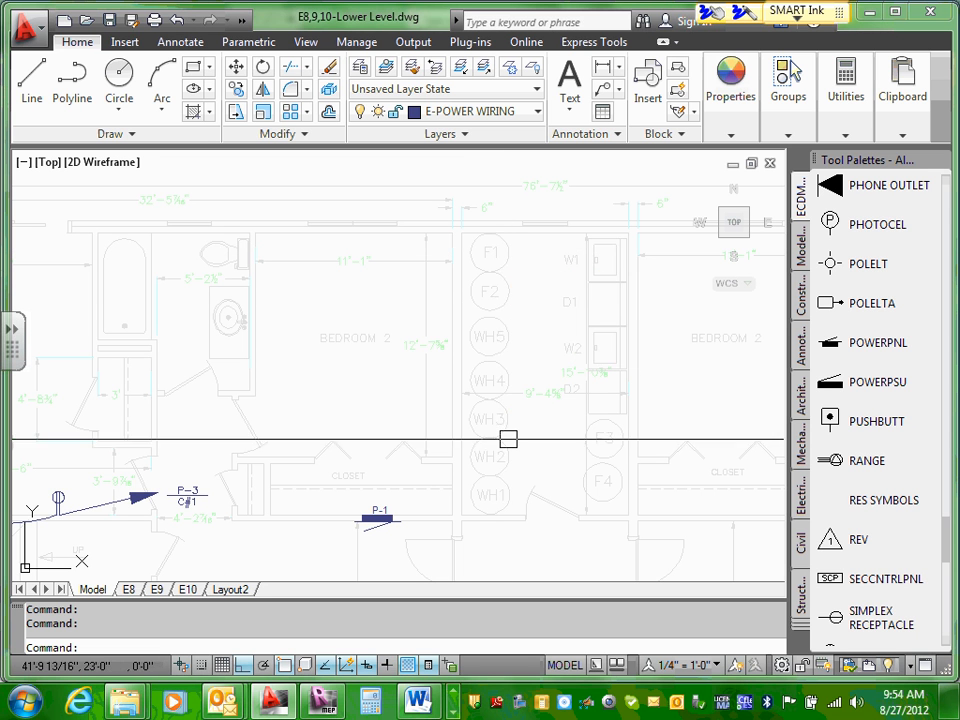
scroll(500, 420, "up", 2)
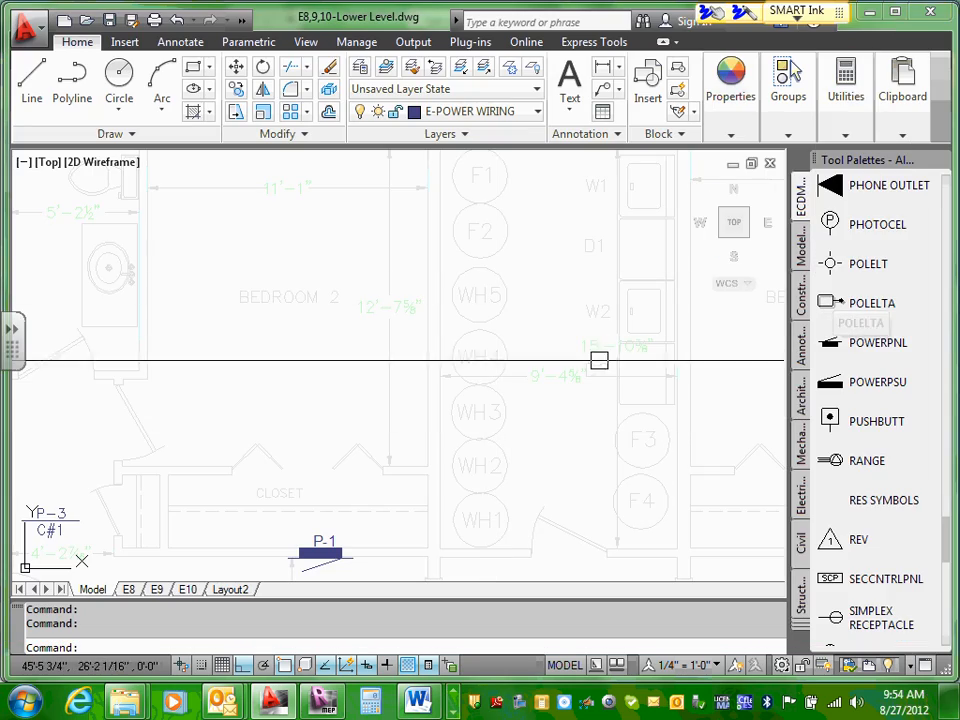
scroll(660, 240, "up", 2)
middle_click_drag(660, 240, 628, 394)
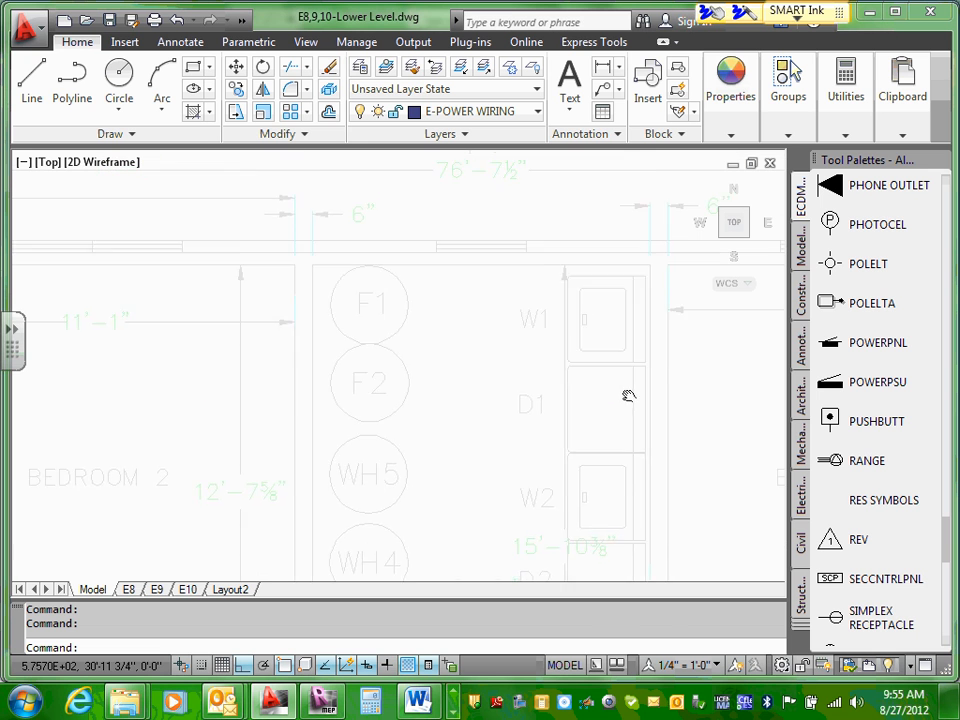
scroll(636, 385, "up", 2)
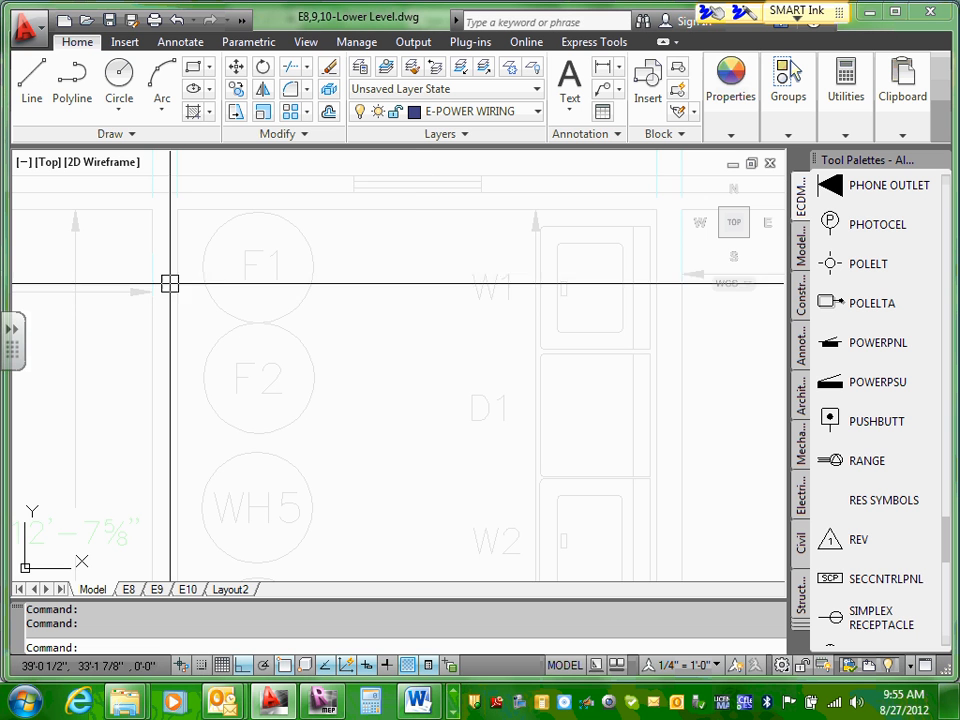
scroll(651, 405, "down", 2)
middle_click_drag(651, 405, 628, 274)
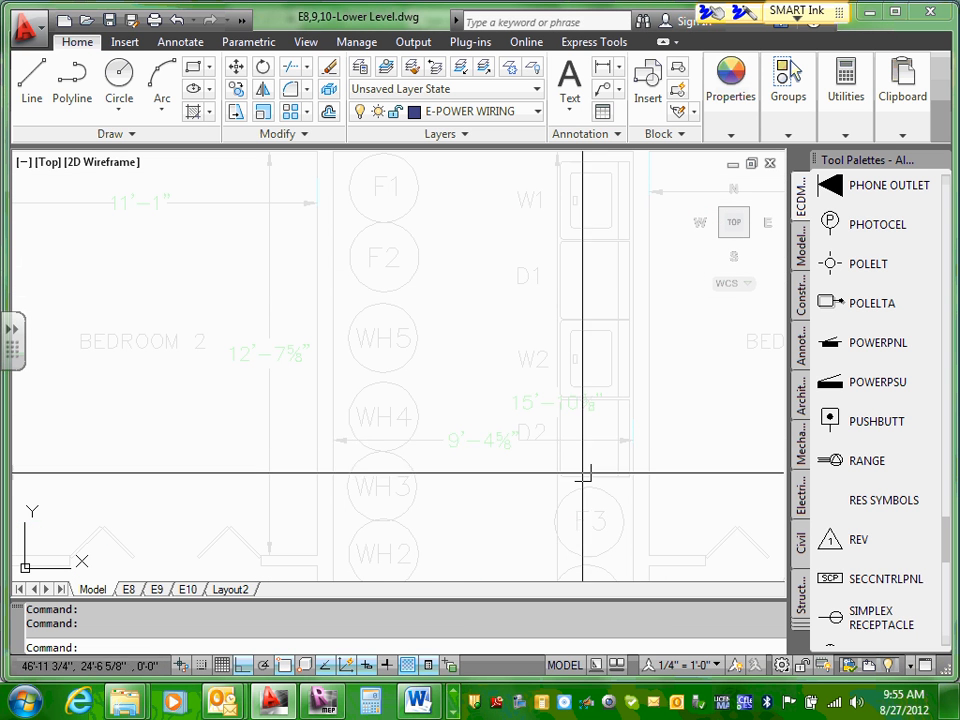
scroll(585, 476, "down", 4)
mouse_move(574, 467)
middle_mouse_down()
mouse_move(559, 492)
mouse_move(572, 270)
middle_mouse_up()
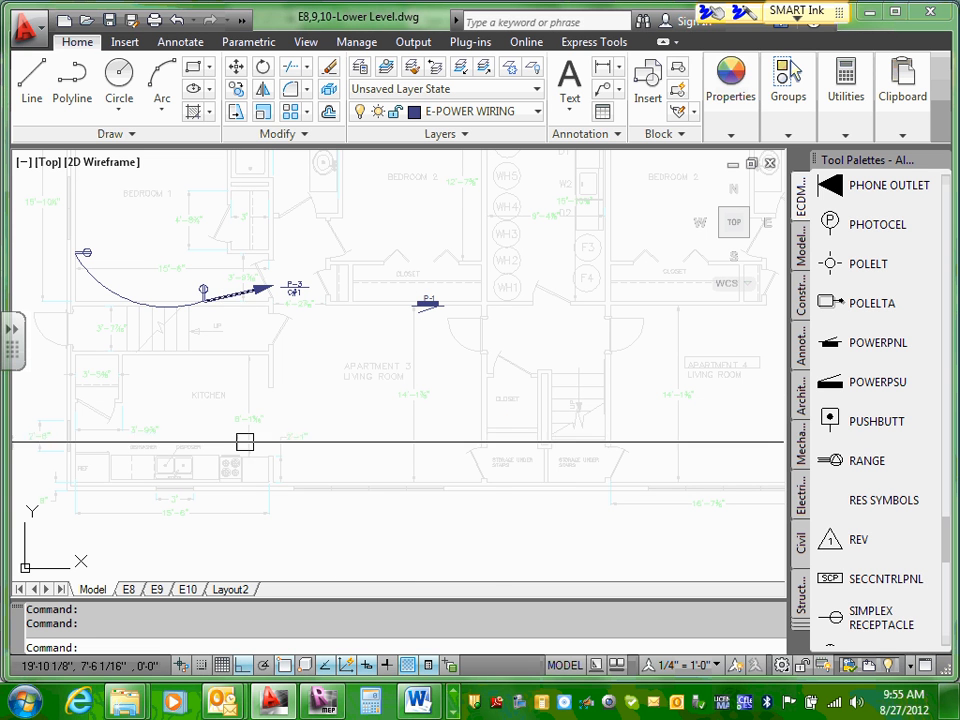
left_click(454, 711)
left_click(450, 712)
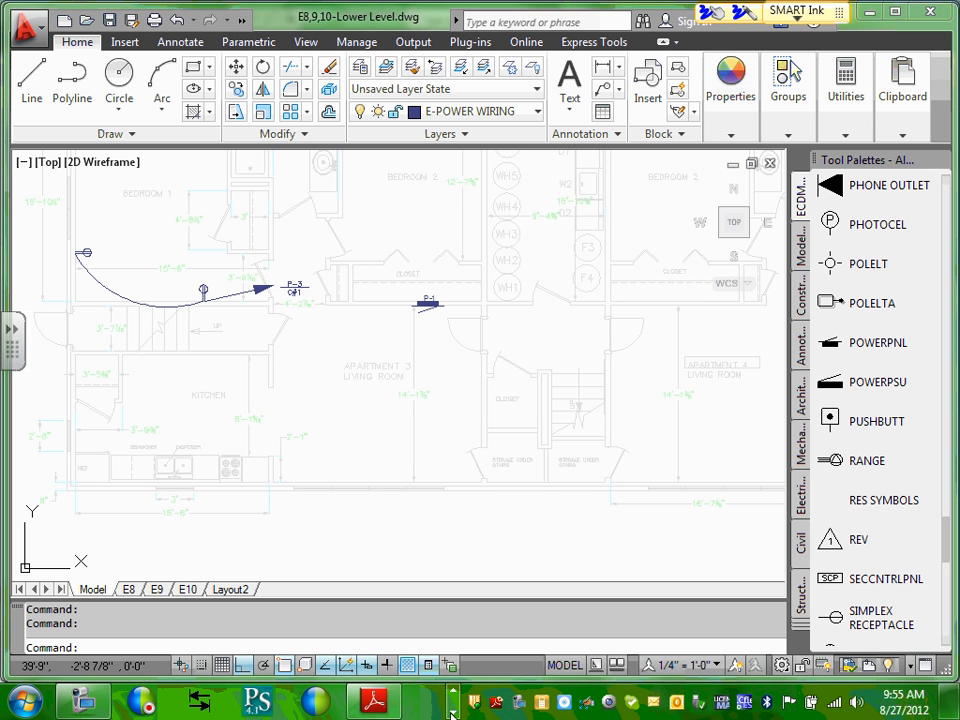
left_click(451, 693)
left_click(451, 693)
left_click(451, 693)
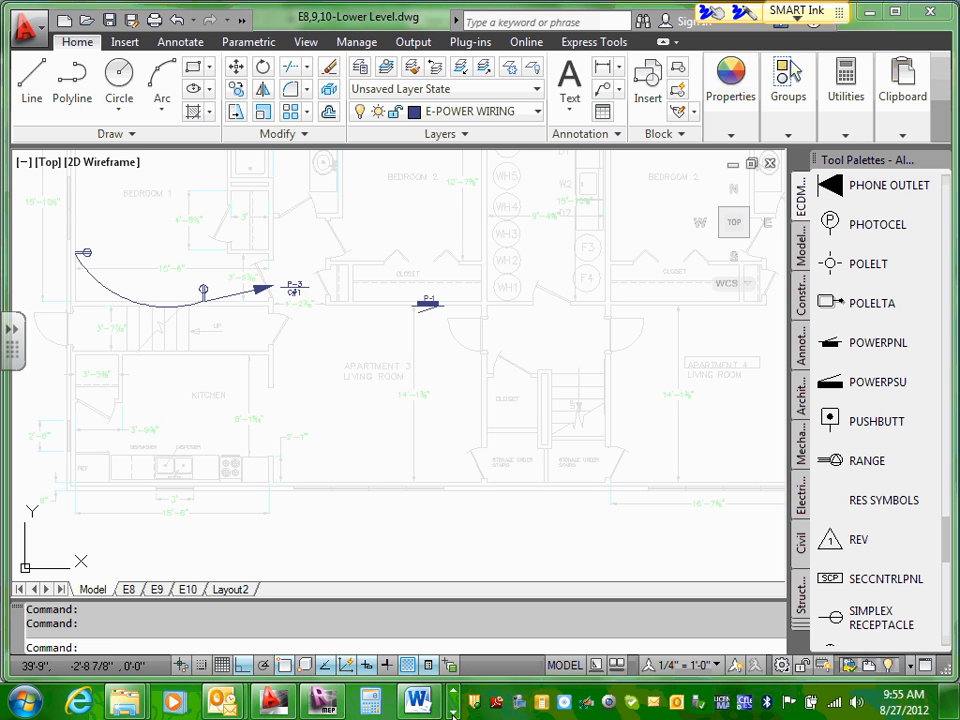
left_click(452, 712)
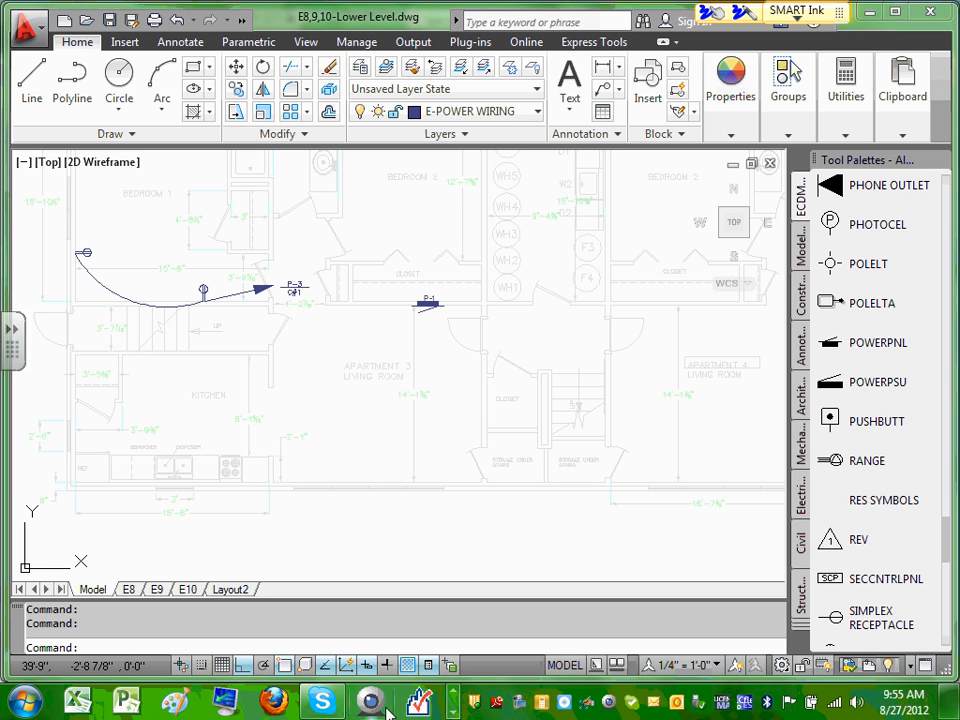
left_click(452, 712)
left_click(452, 712)
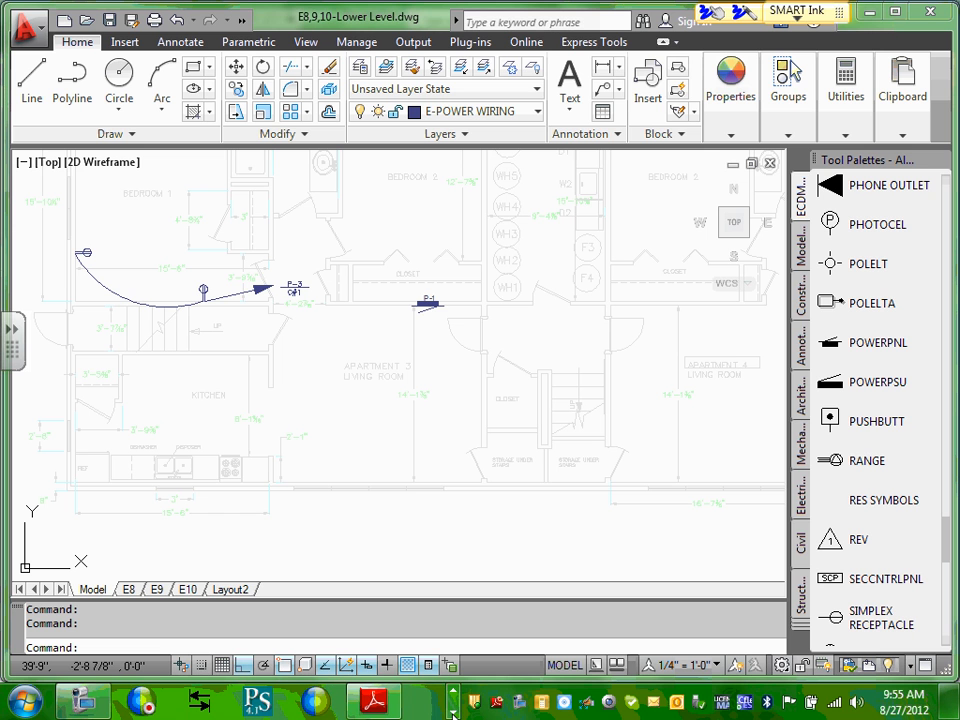
left_click(100, 705)
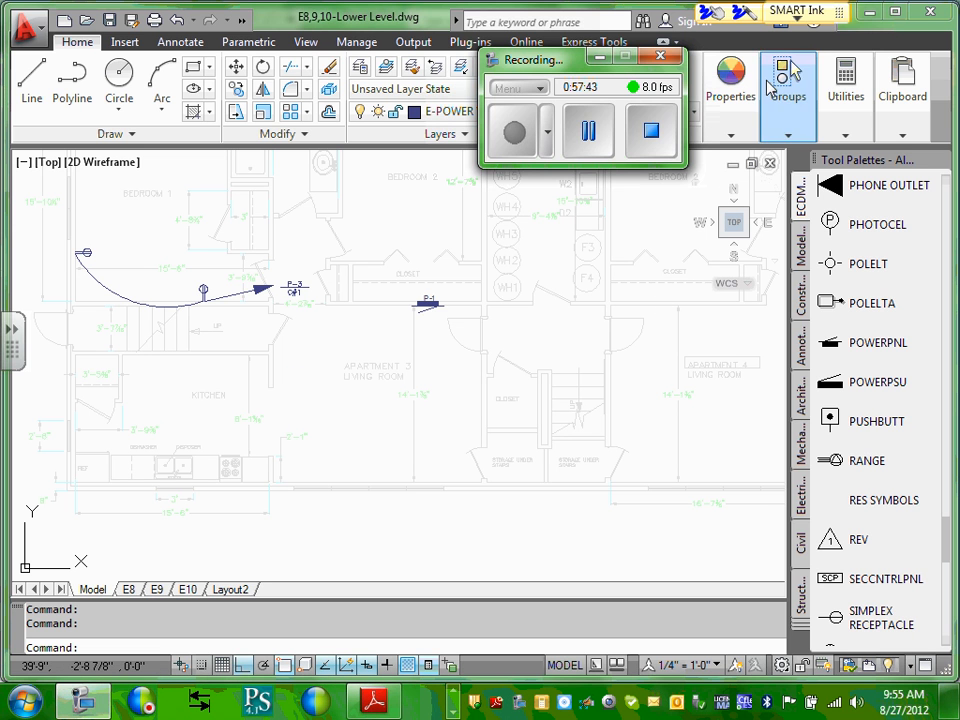